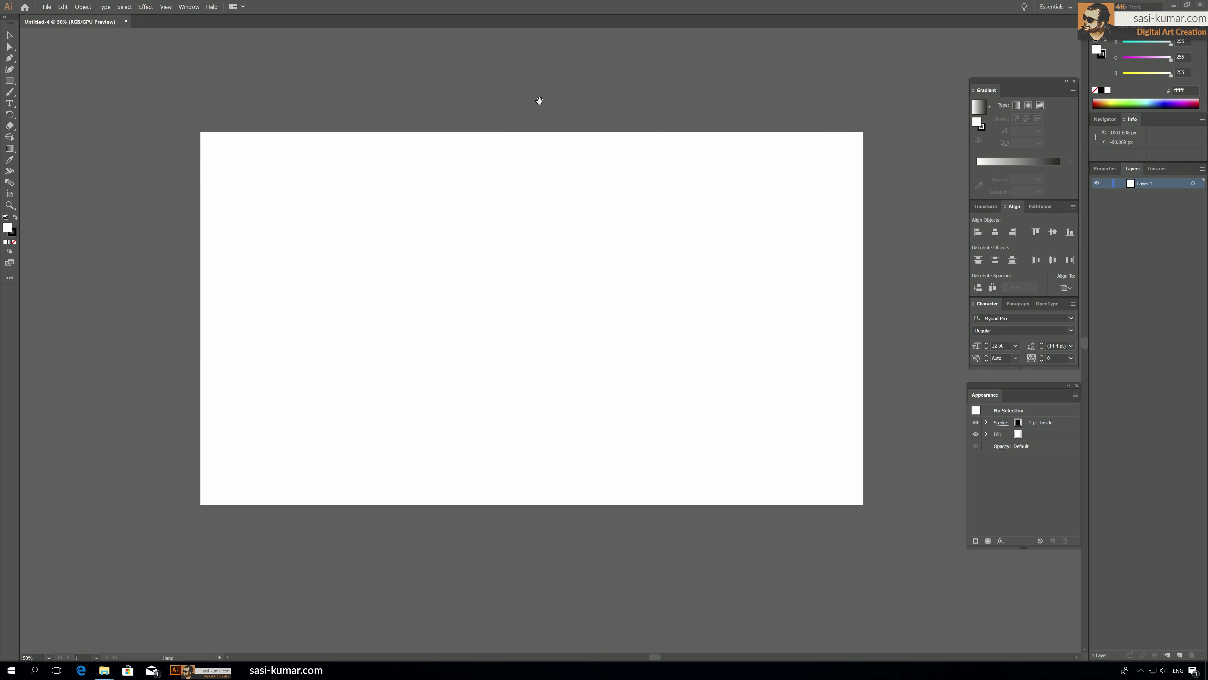
Draw a rectangle across the lower part of the artboard as a rough ground area, about 1919 by 516 px.
click(9, 81)
drag(201, 283, 867, 507)
key(v)
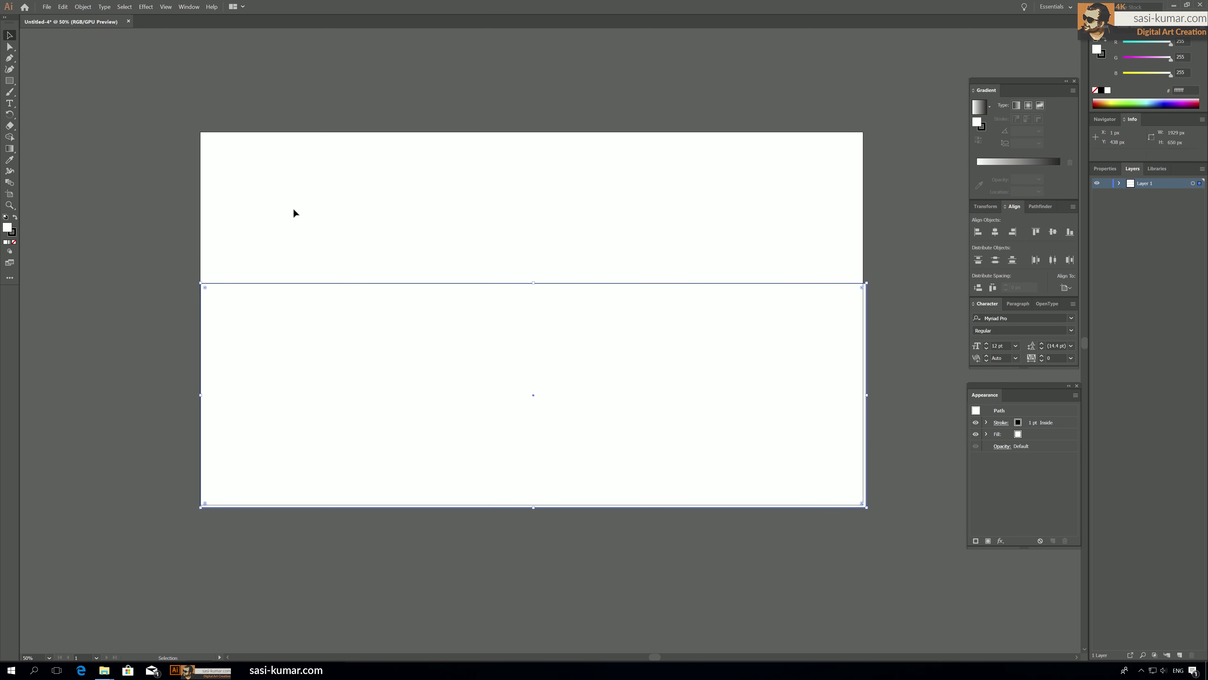
drag(536, 282, 532, 328)
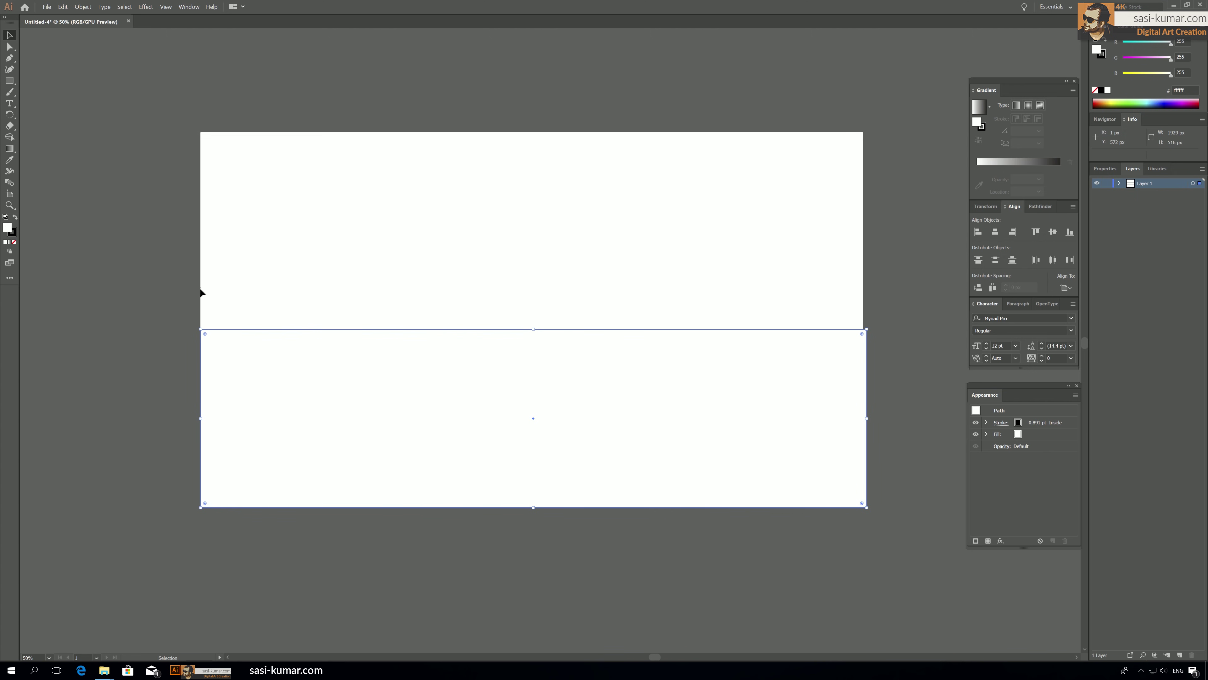
Brush a rough scene sketch above the rectangle: two long hill contours, a small round shape and an arrow pointing down between them.
click(9, 92)
mouse_move(177, 264)
mouse_down()
mouse_move(250, 287)
mouse_move(423, 285)
mouse_move(678, 246)
mouse_move(961, 233)
mouse_up()
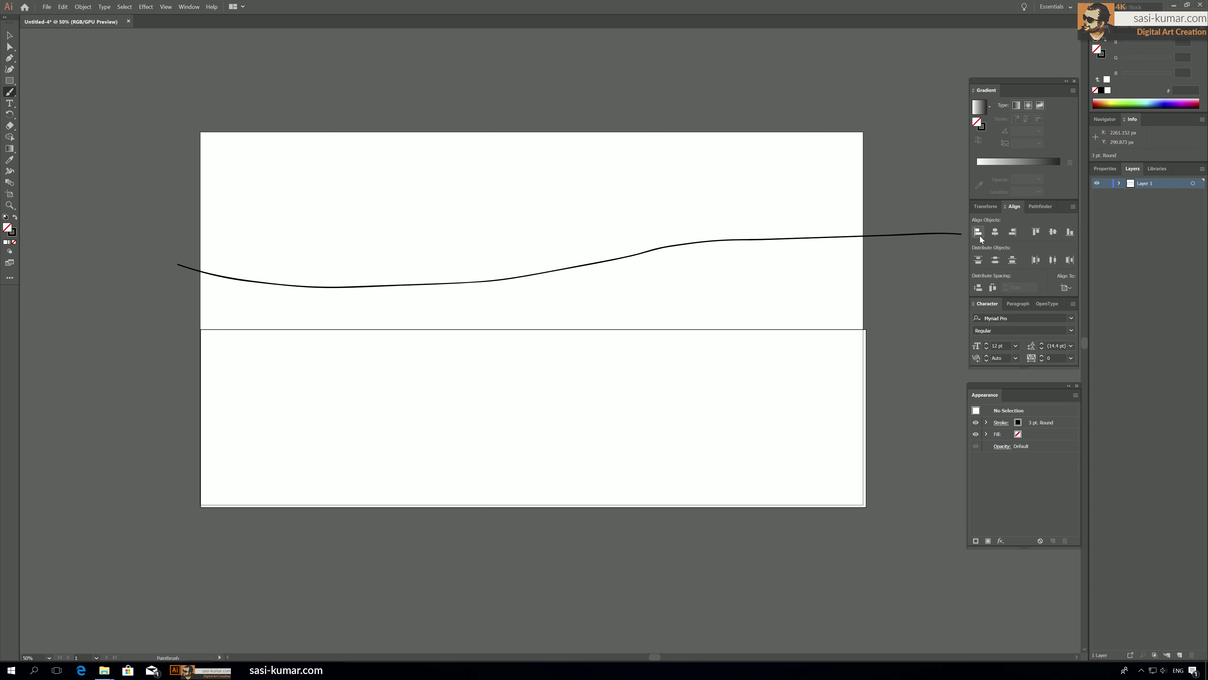
mouse_move(149, 193)
mouse_down()
mouse_move(406, 259)
mouse_move(525, 266)
mouse_up()
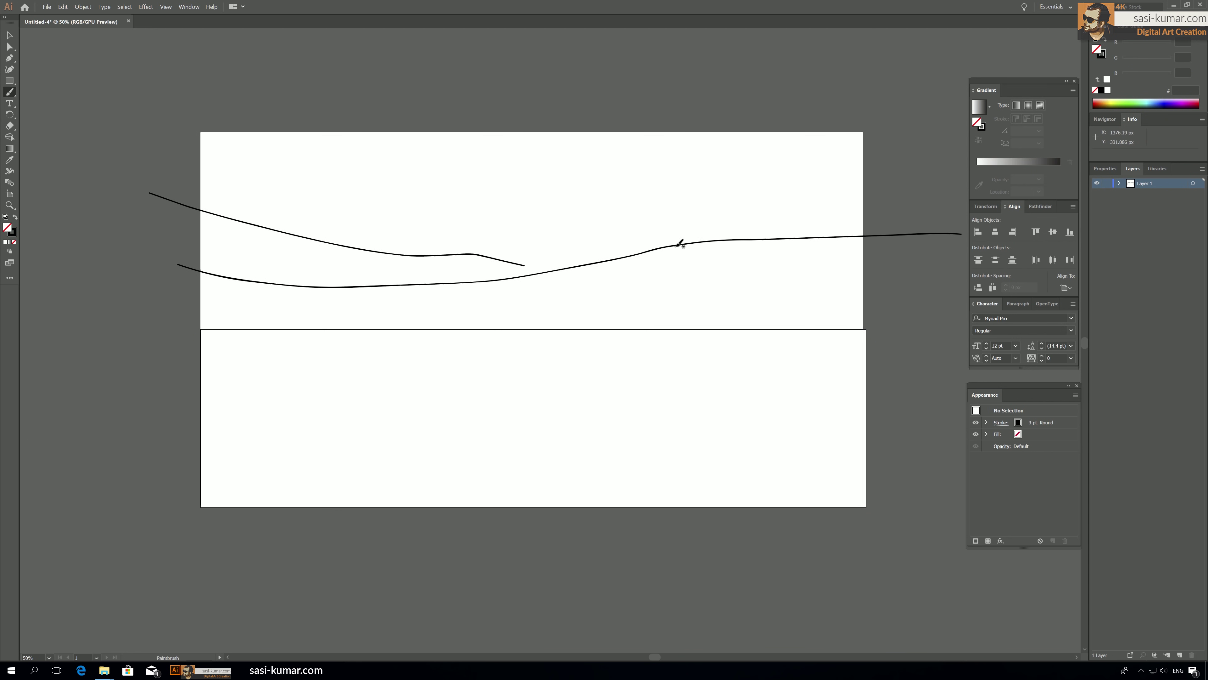
mouse_move(693, 232)
mouse_down()
mouse_move(702, 204)
mouse_move(730, 235)
mouse_move(709, 197)
mouse_up()
mouse_move(544, 125)
mouse_down()
mouse_move(544, 238)
mouse_move(534, 200)
mouse_move(554, 255)
mouse_move(567, 208)
mouse_up()
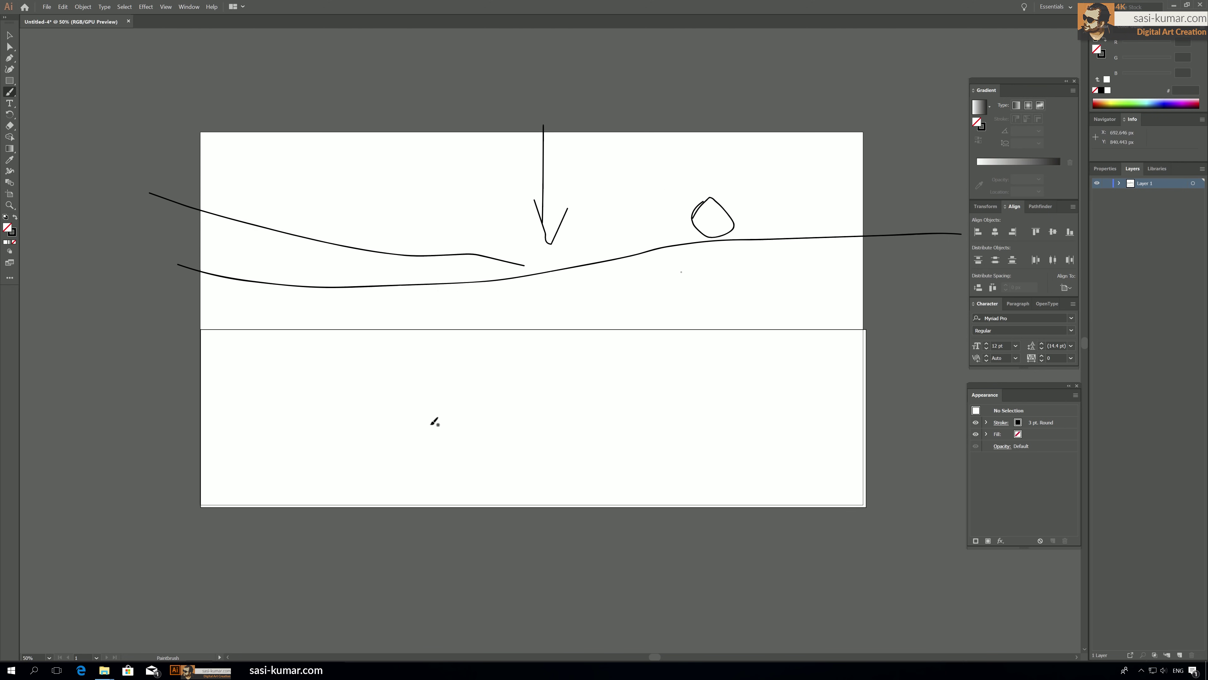
Delete the rough layout sketch so the artboard is empty.
key(g)
key(v)
key(ctrl+a)
key(Delete)
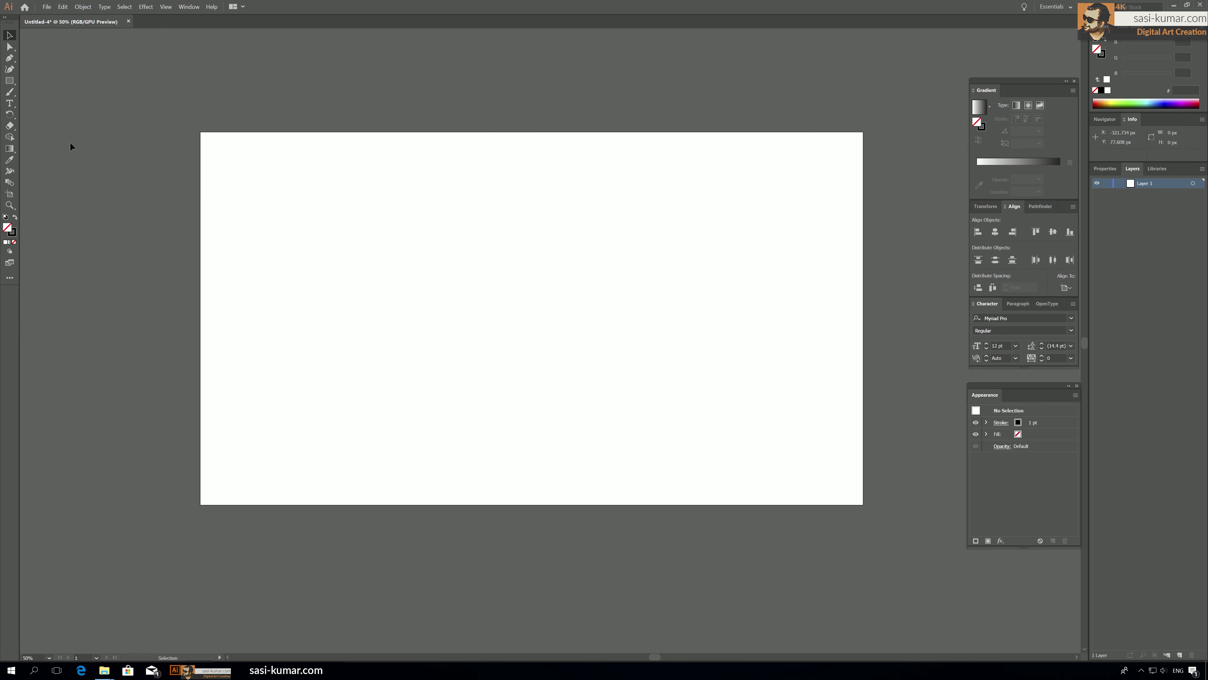
Draw a background rectangle covering the whole artboard and fit its edges to it, about 1923 by 1077 px.
click(9, 80)
drag(199, 132, 863, 503)
key(v)
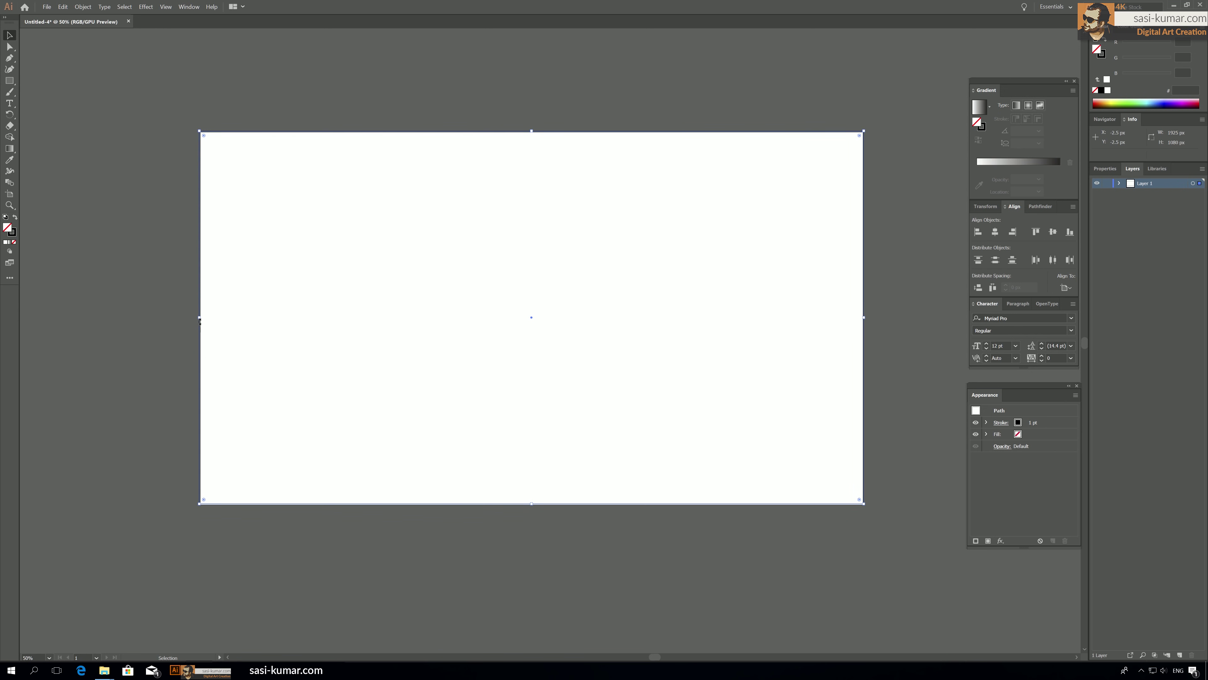
drag(199, 320, 200, 319)
drag(532, 132, 531, 132)
click(406, 89)
Remove the background rectangle's stroke and fill it with a white-to-black linear gradient at a 90° angle.
key(ctrl+a)
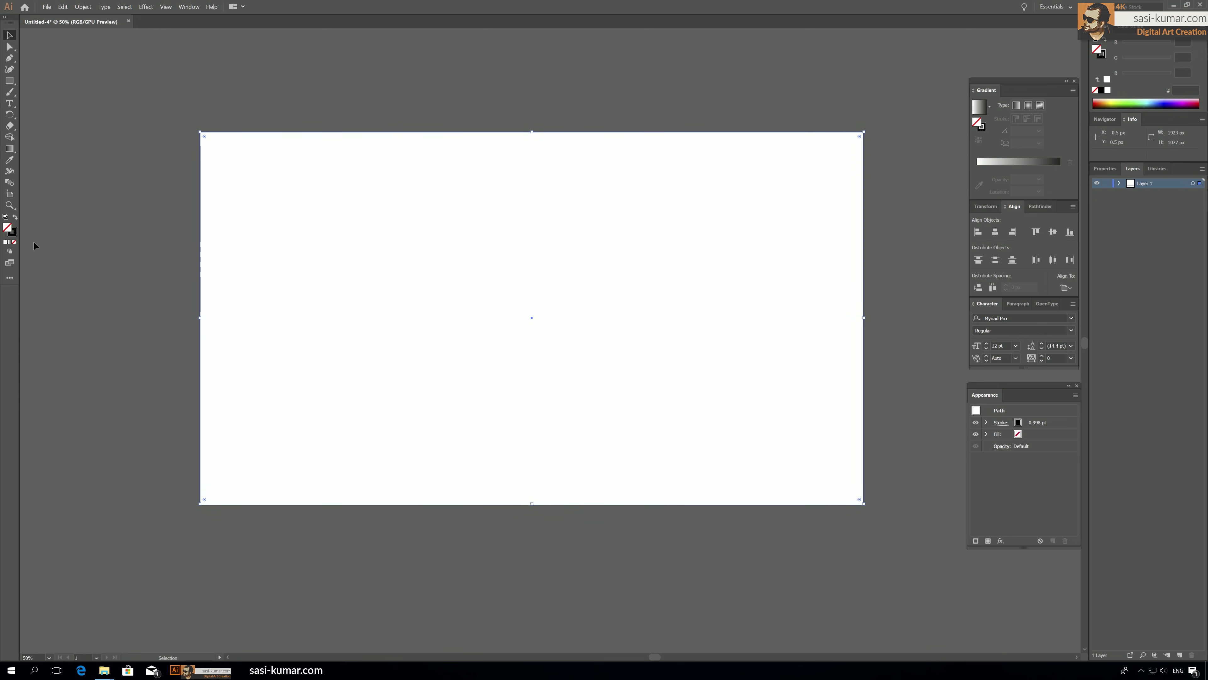
click(14, 241)
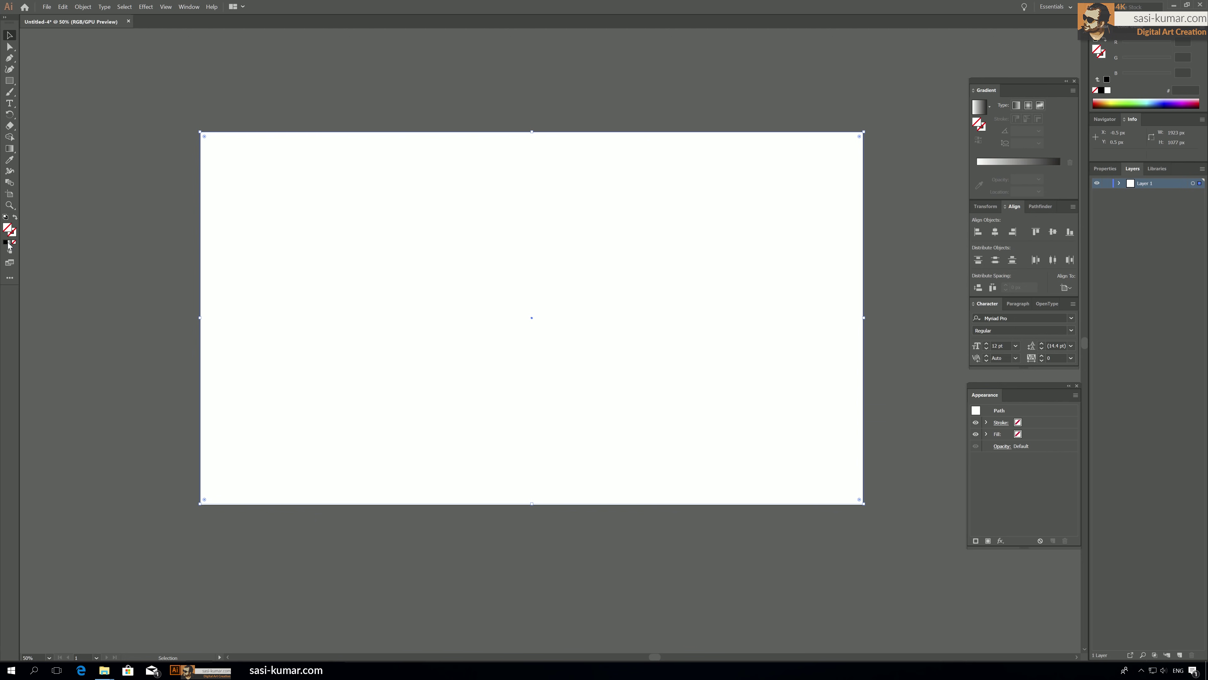
click(9, 243)
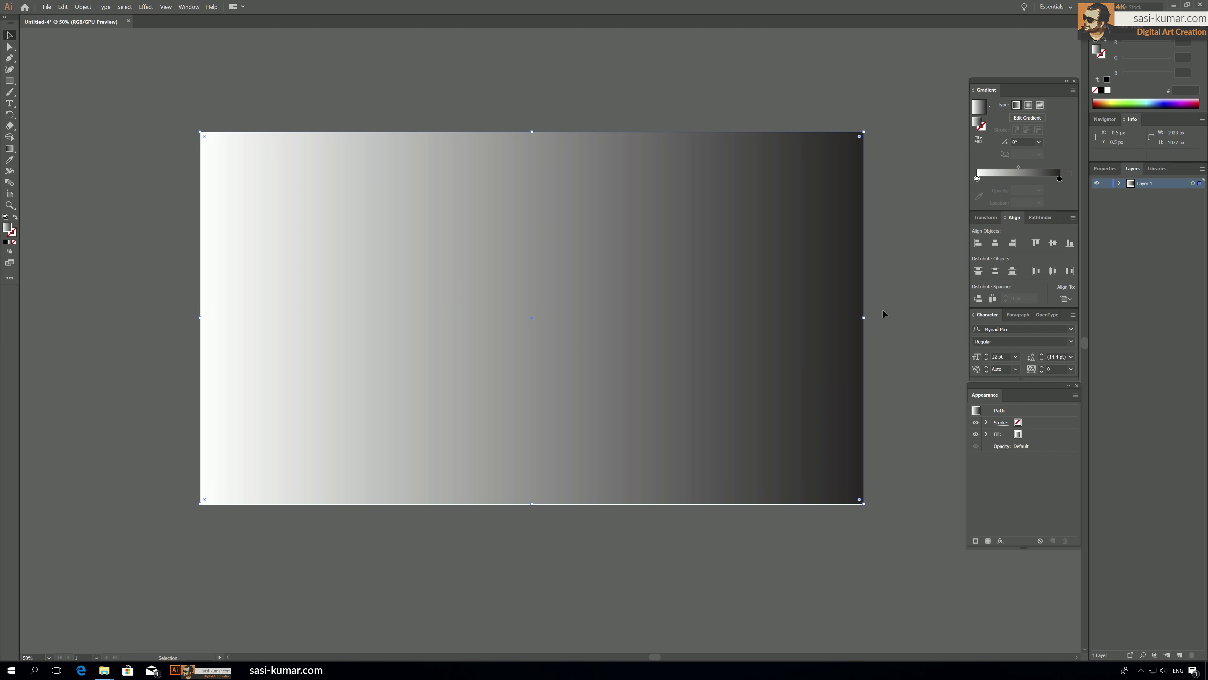
click(1018, 142)
key(Return)
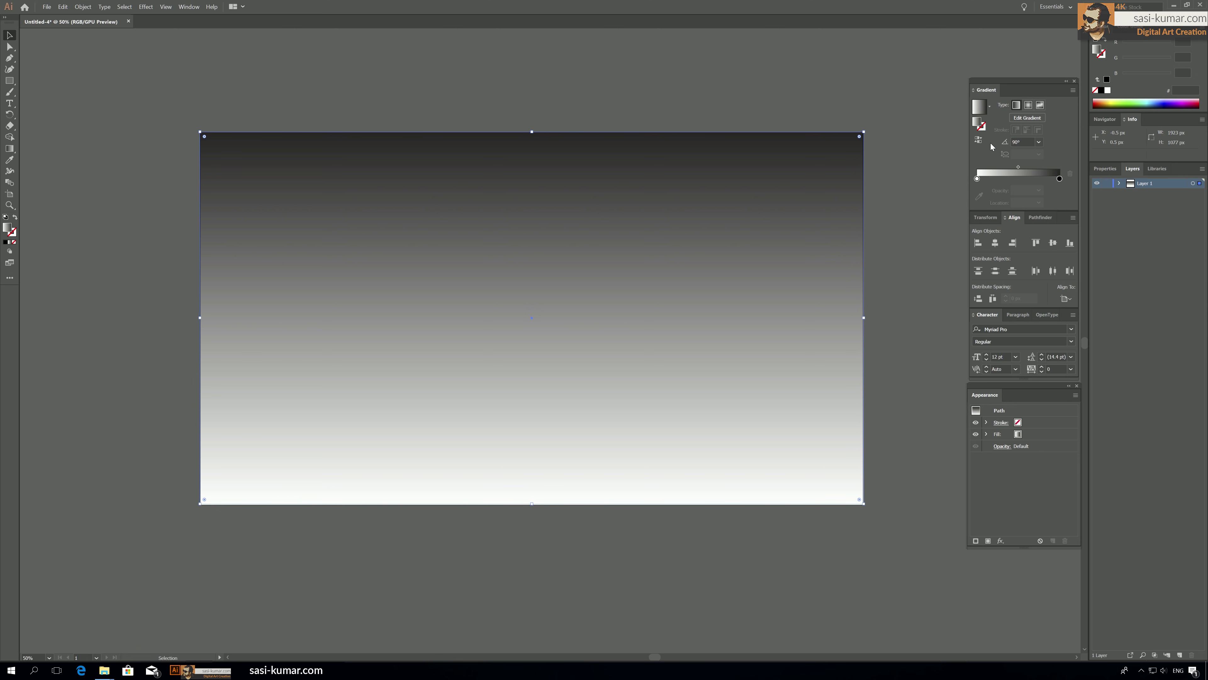
click(454, 100)
scroll(397, 216, right, 1)
click(397, 215)
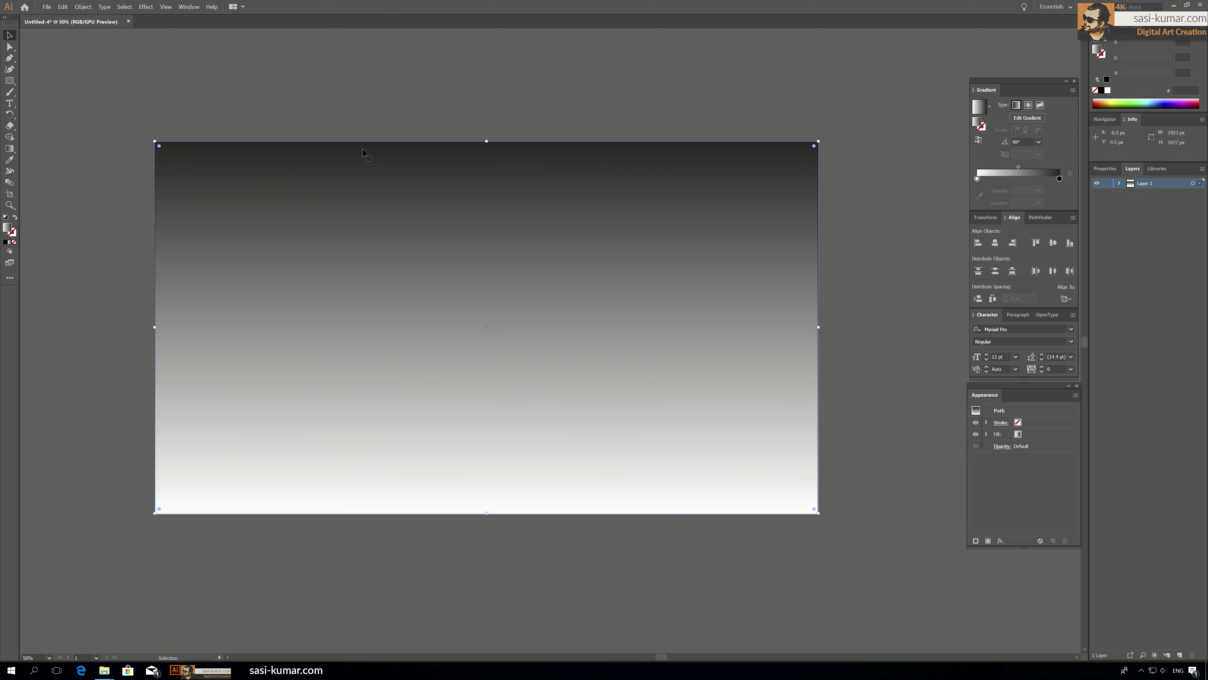
click(334, 100)
click(473, 431)
click(354, 66)
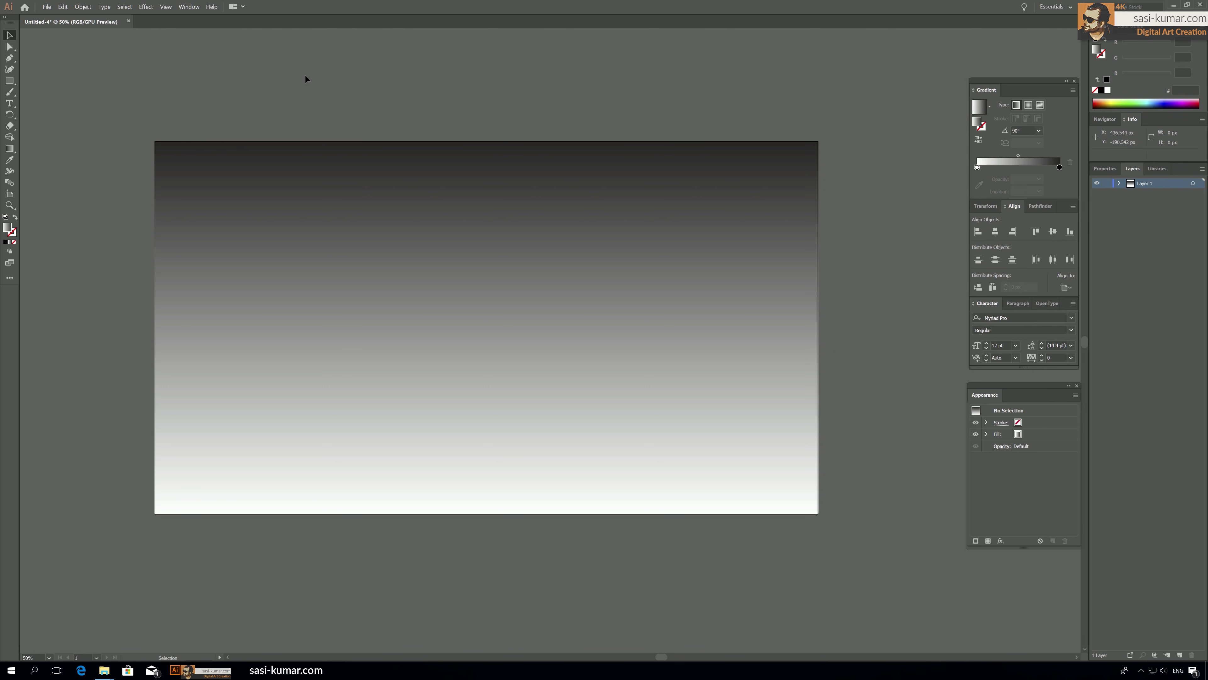
Draw a second gradient rectangle over the lower part of the artboard, fit its sides to about 1918 px wide and raise its top edge slightly.
click(10, 80)
drag(155, 295, 819, 515)
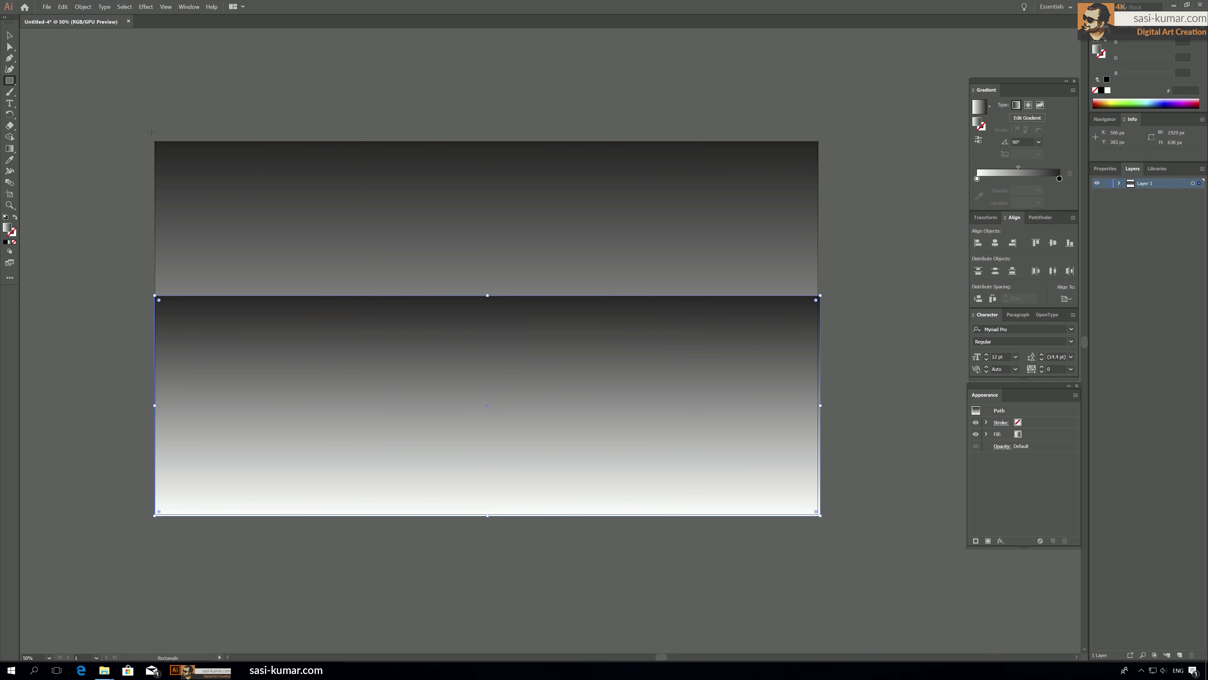
click(10, 36)
drag(822, 408, 818, 407)
drag(154, 407, 156, 408)
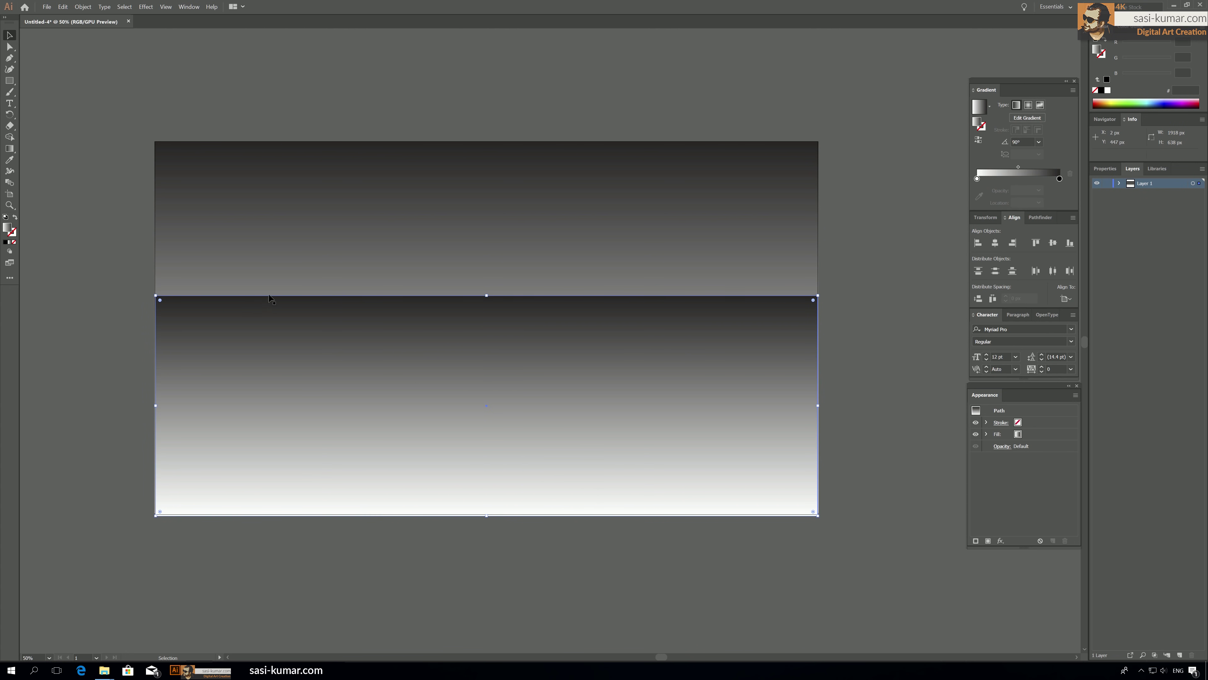
drag(488, 295, 490, 285)
click(114, 246)
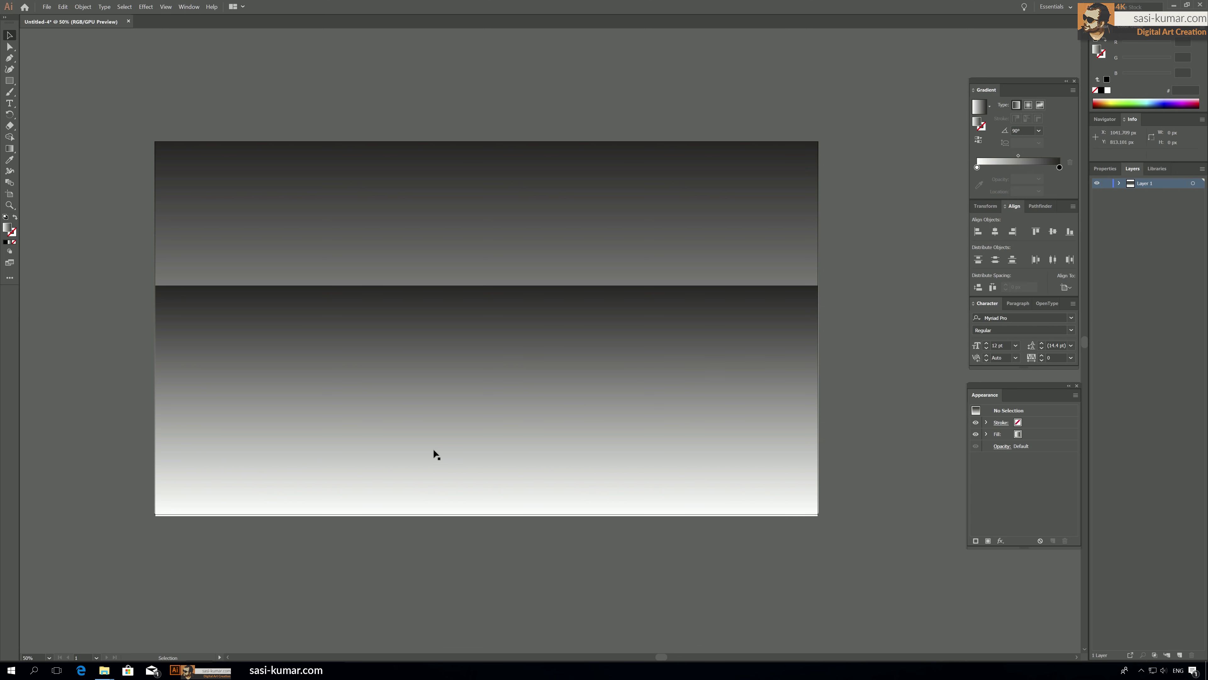
Try a lower horizon by moving the front rectangle's top edge down, making it about 508 px tall.
click(443, 333)
drag(487, 286, 487, 340)
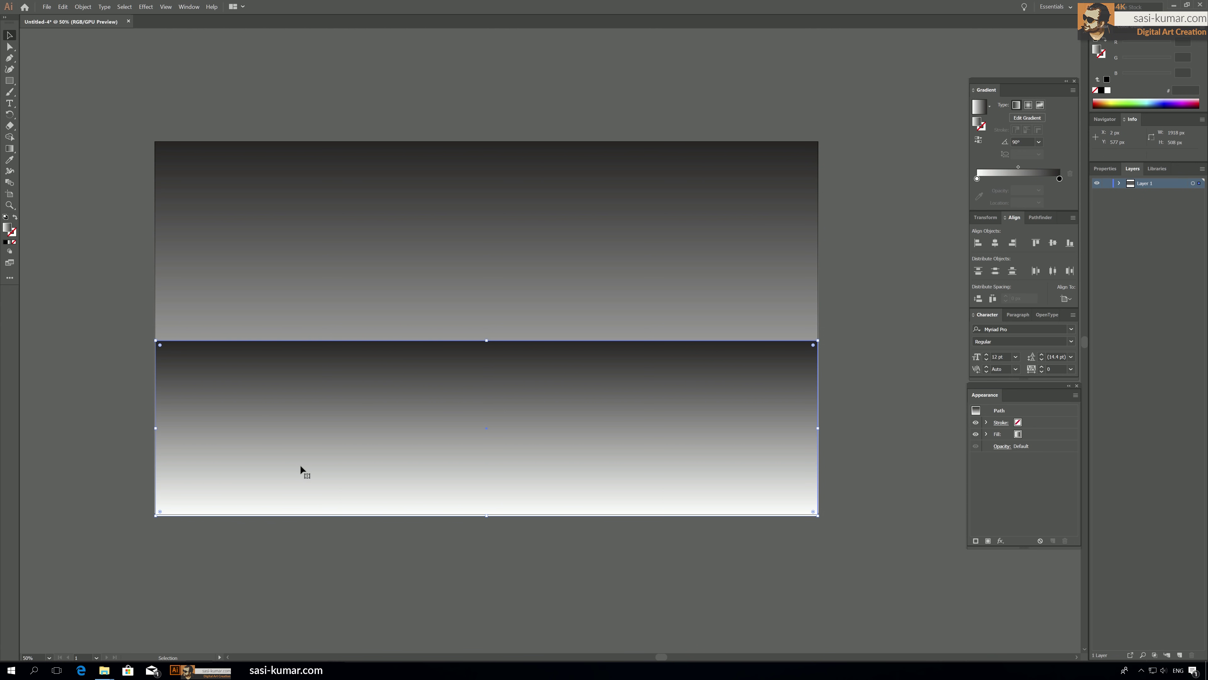
click(103, 338)
Raise the front rectangle's top edge for a higher horizon, making it about 718 px tall.
click(485, 348)
drag(485, 343, 491, 269)
click(70, 237)
click(472, 423)
click(142, 285)
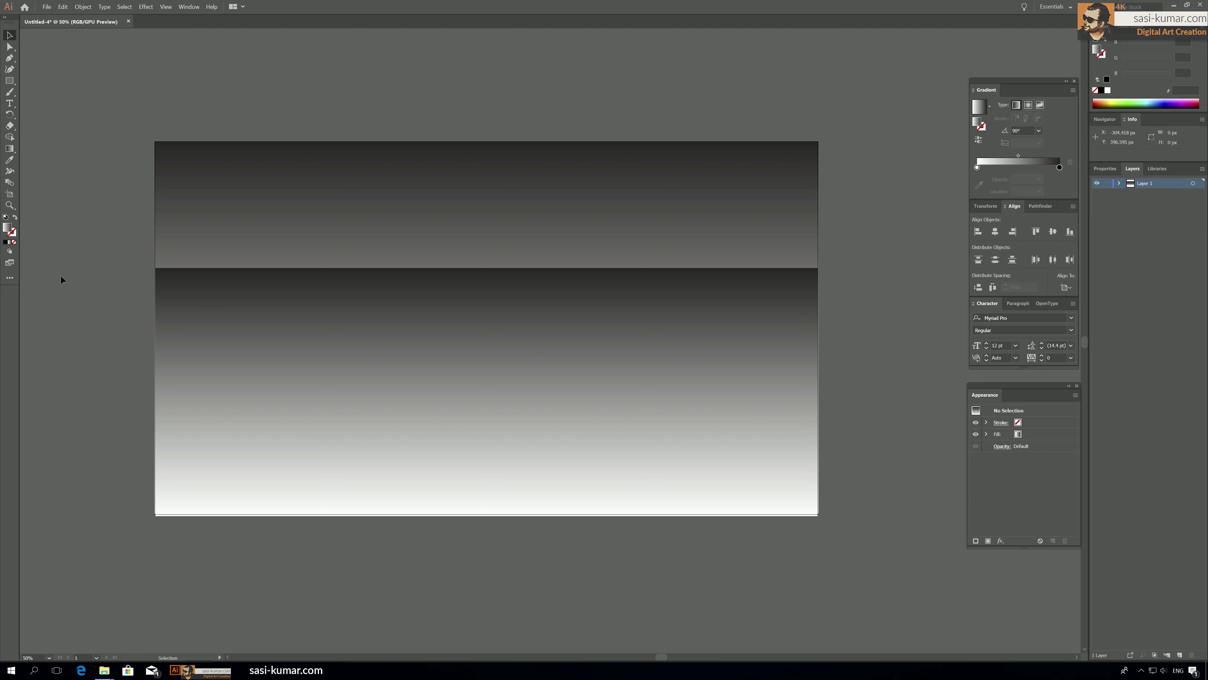
click(326, 353)
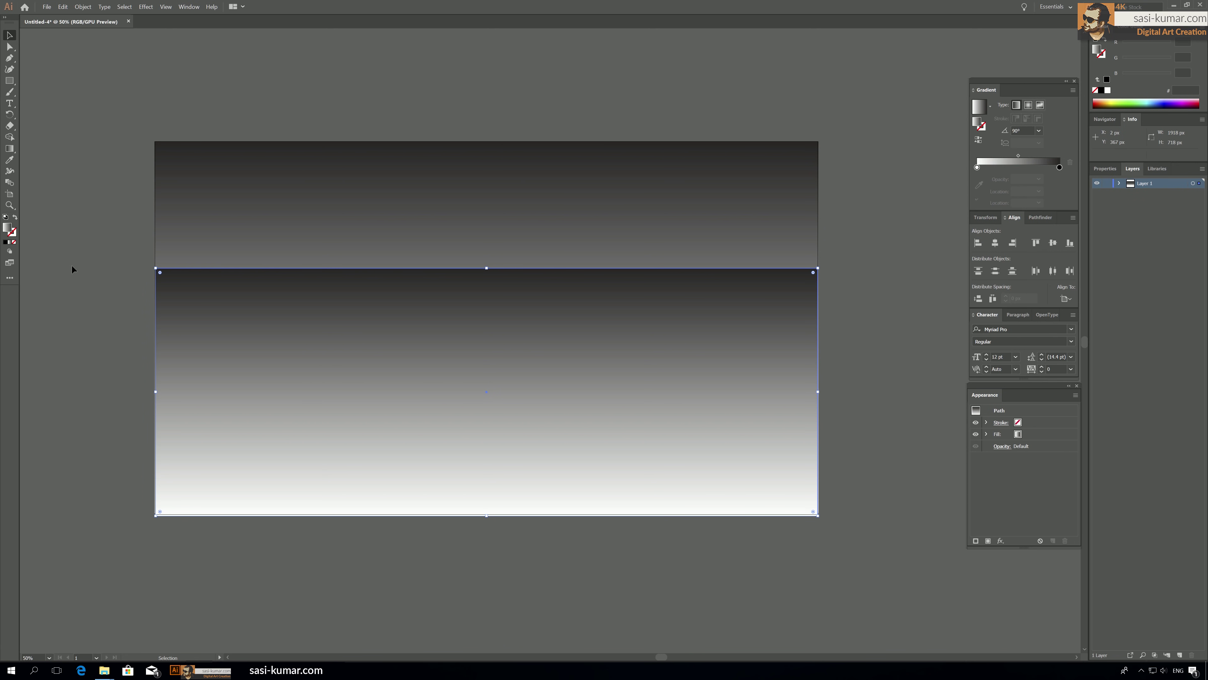
click(72, 265)
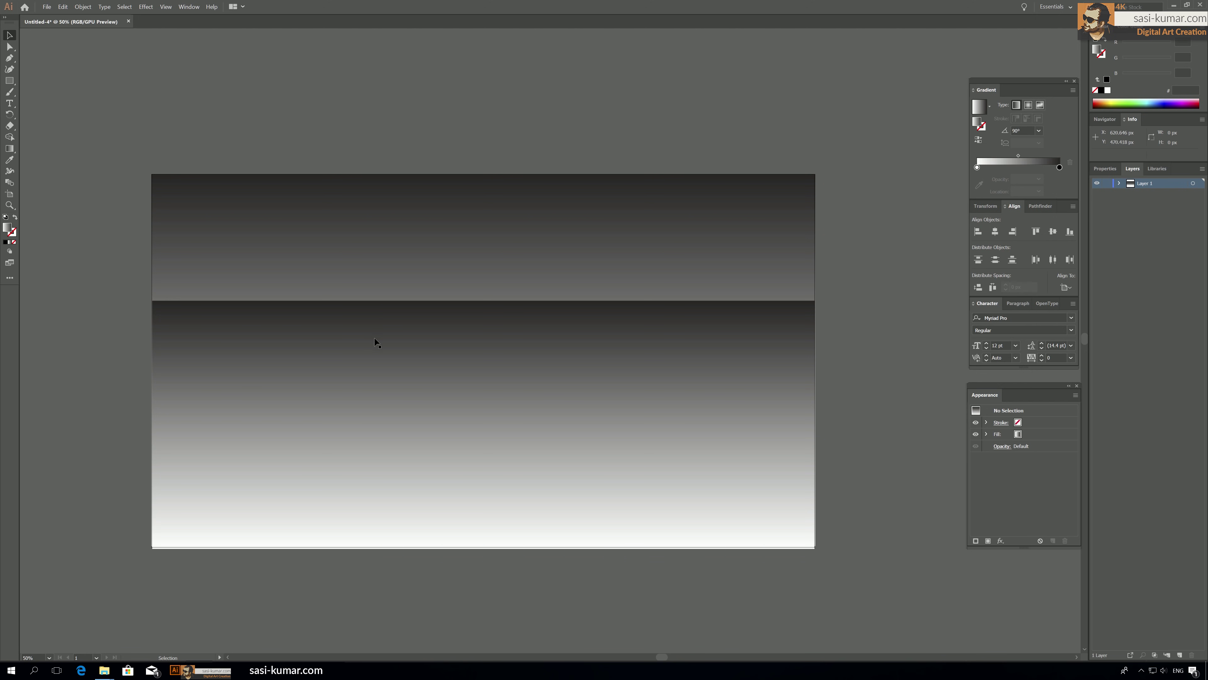
Draw a closed wavy hill shape with the Pen tool along the horizon, about 2198 px wide and 159 px tall, extending past both artboard sides.
click(9, 57)
click(148, 262)
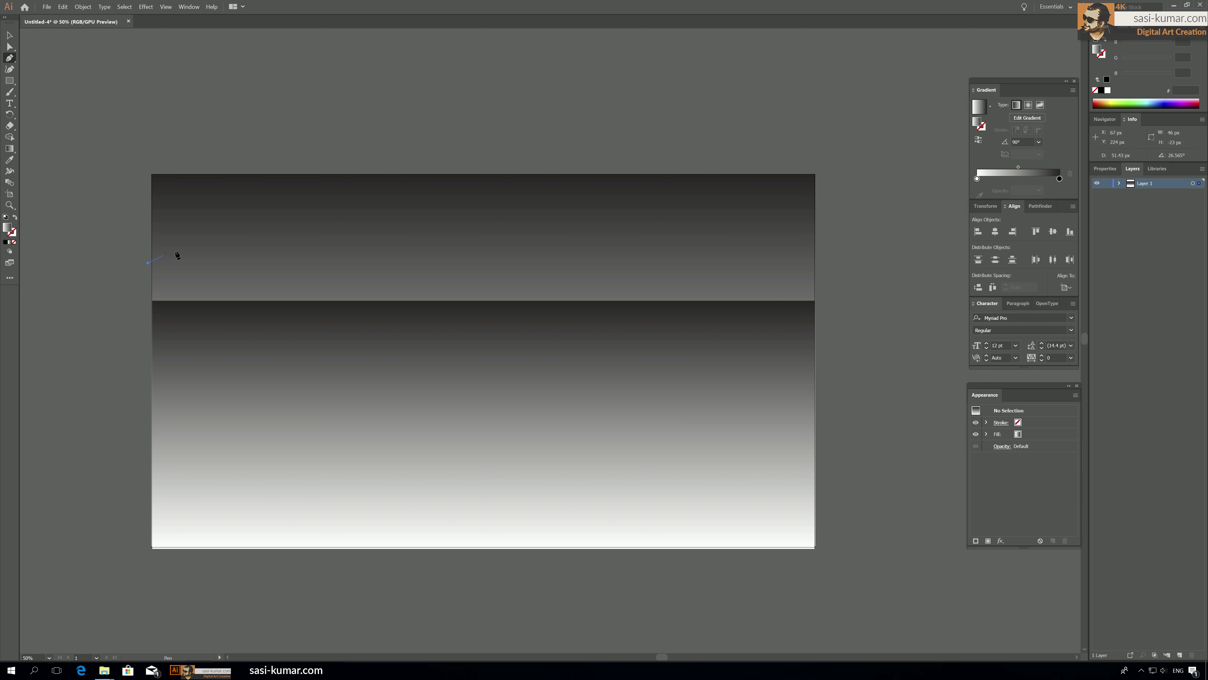
drag(191, 252, 287, 257)
click(376, 269)
drag(453, 269, 558, 287)
drag(642, 279, 851, 250)
click(890, 251)
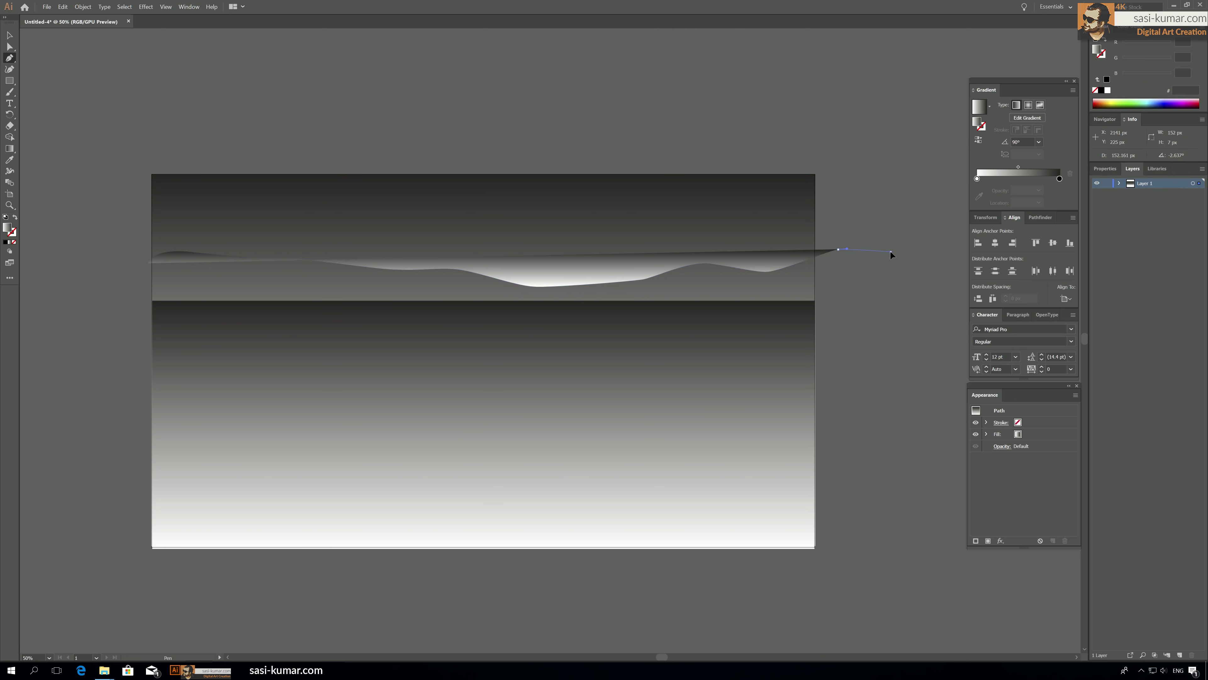
click(893, 303)
click(135, 303)
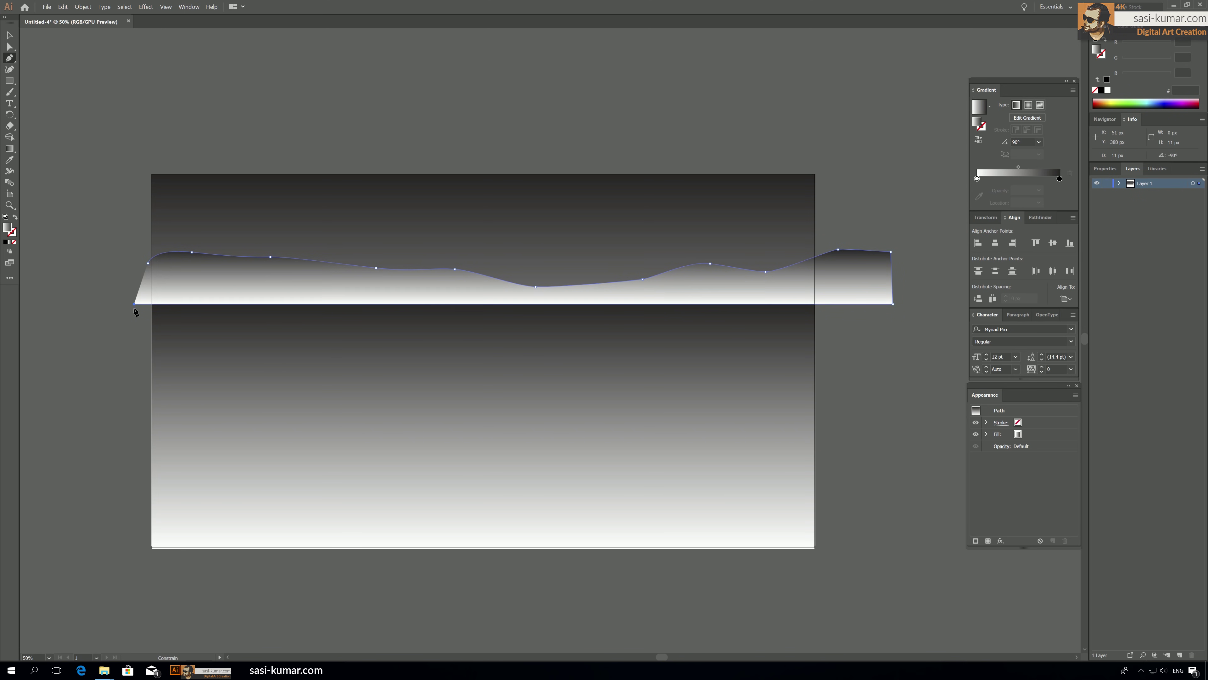
click(147, 263)
click(11, 39)
Fill the hill shape with solid black and shift it slightly downward and to the left.
click(399, 296)
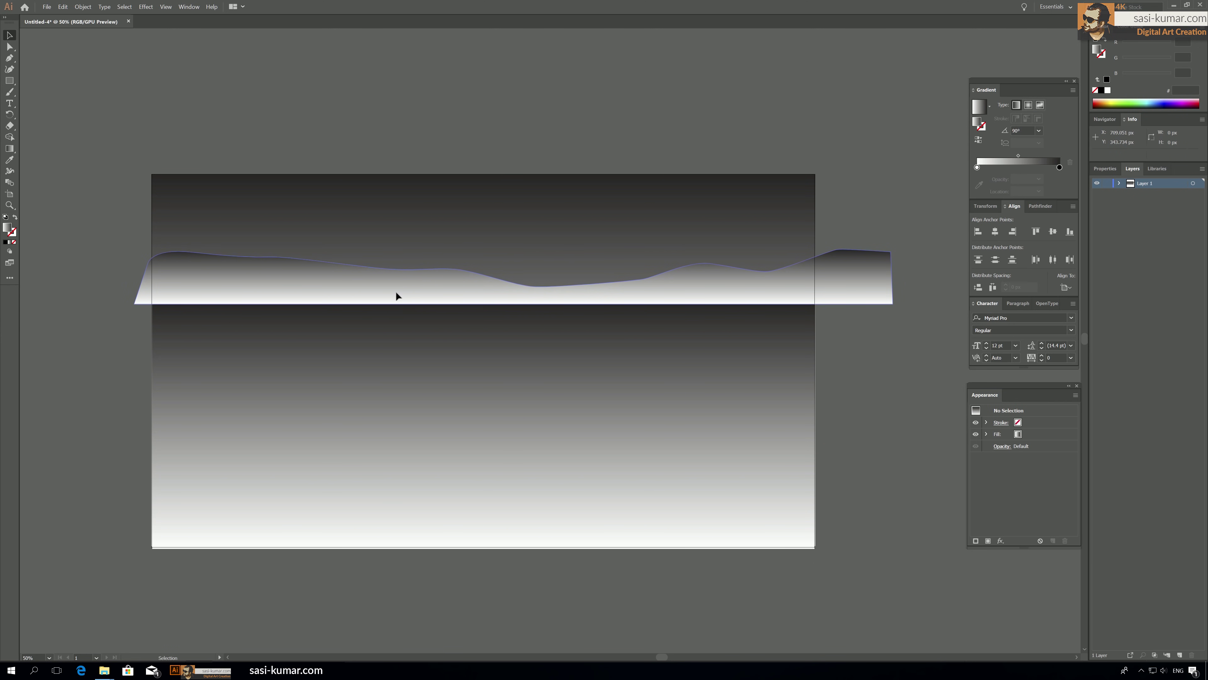
click(6, 242)
click(577, 139)
click(429, 292)
drag(387, 293, 378, 305)
Send the hill shape and then the background rectangle to the back, placing the hills between the background and the front rectangle.
right_click(378, 305)
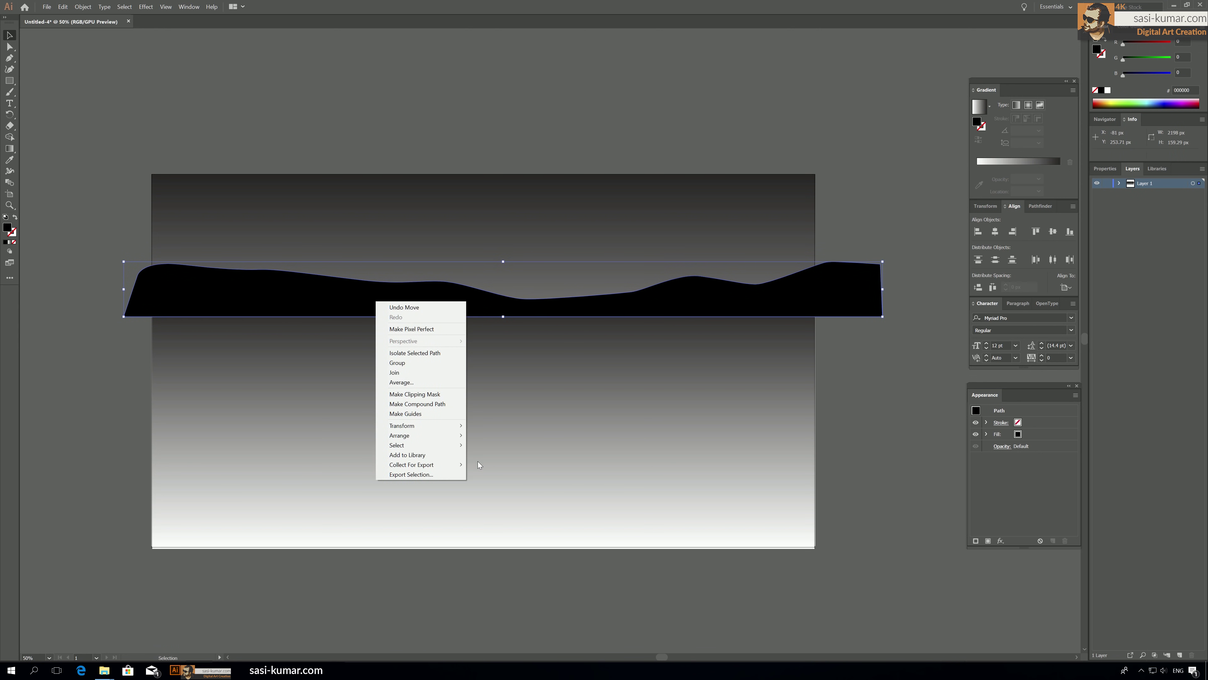
mouse_move(428, 435)
click(514, 464)
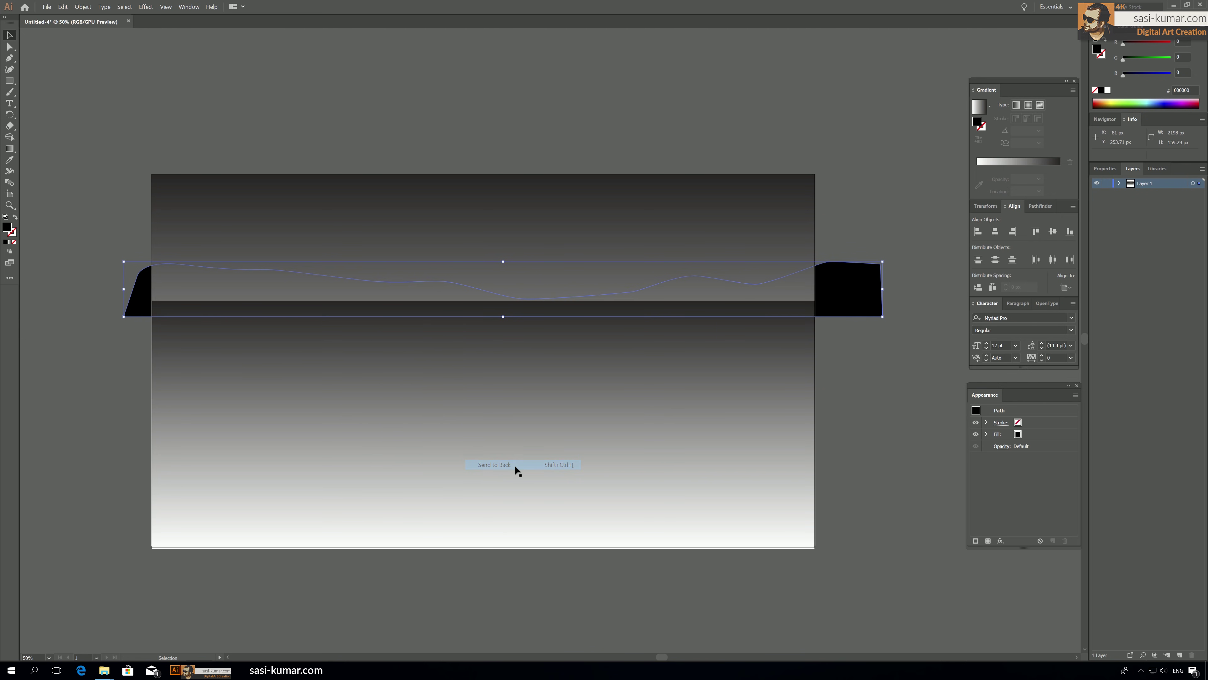
click(219, 243)
right_click(284, 204)
mouse_move(333, 337)
click(423, 369)
click(397, 122)
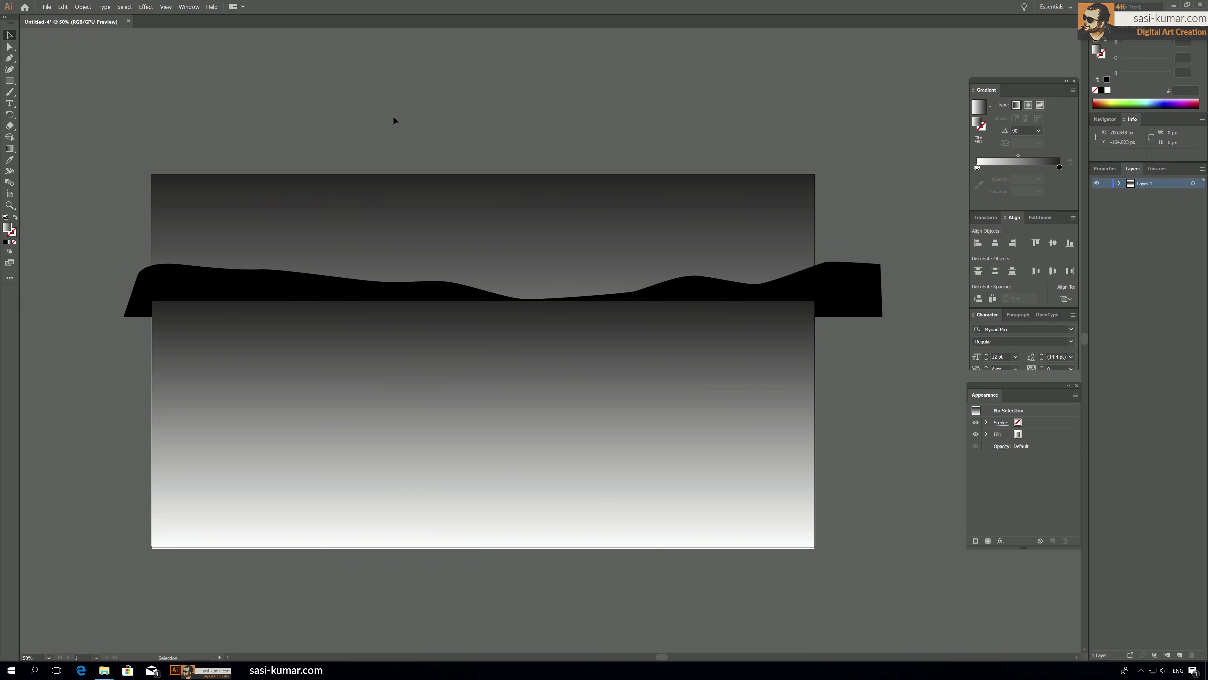
Nudge the black hill shape slightly up and to the left so its ridge sits just above the horizon.
drag(866, 298, 866, 293)
click(447, 126)
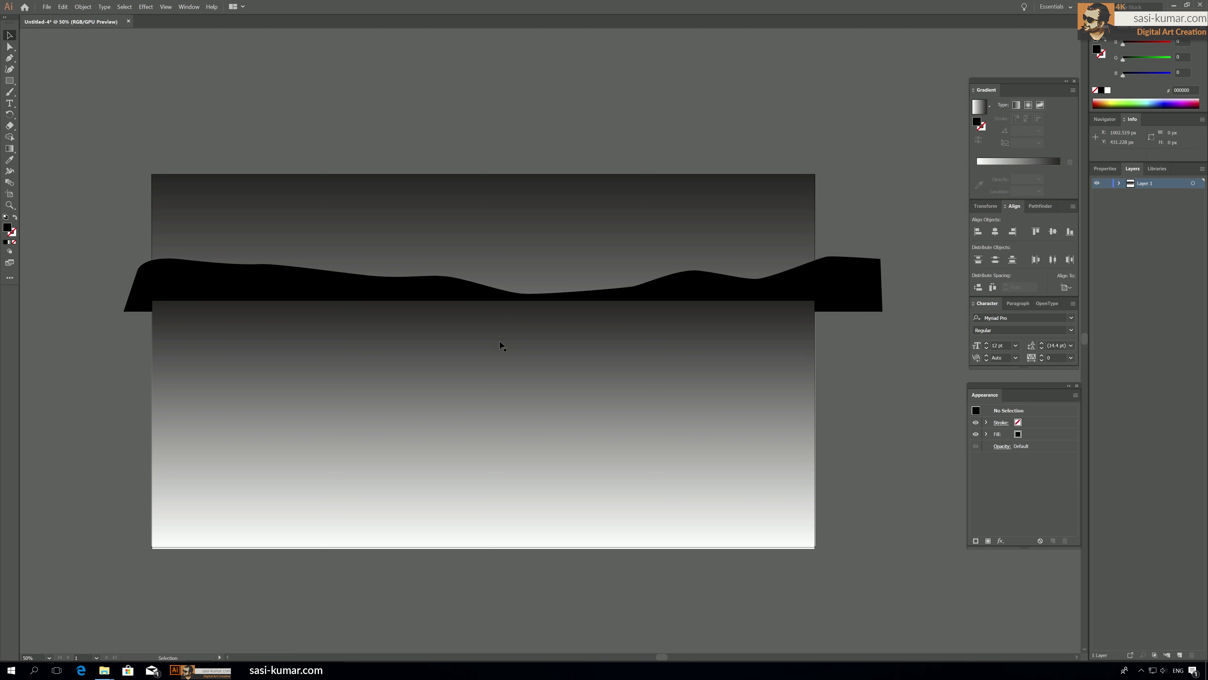
drag(445, 291, 442, 295)
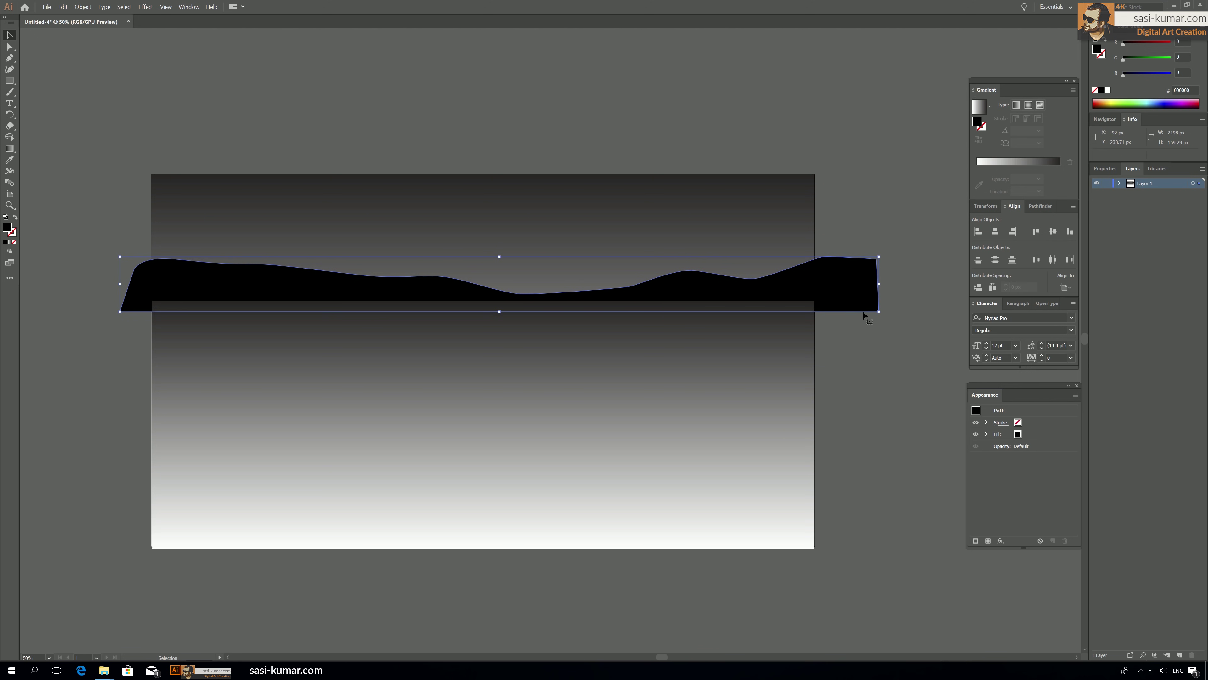
Start a Roughen effect on the black hill shape with the preview on and smooth points.
click(146, 6)
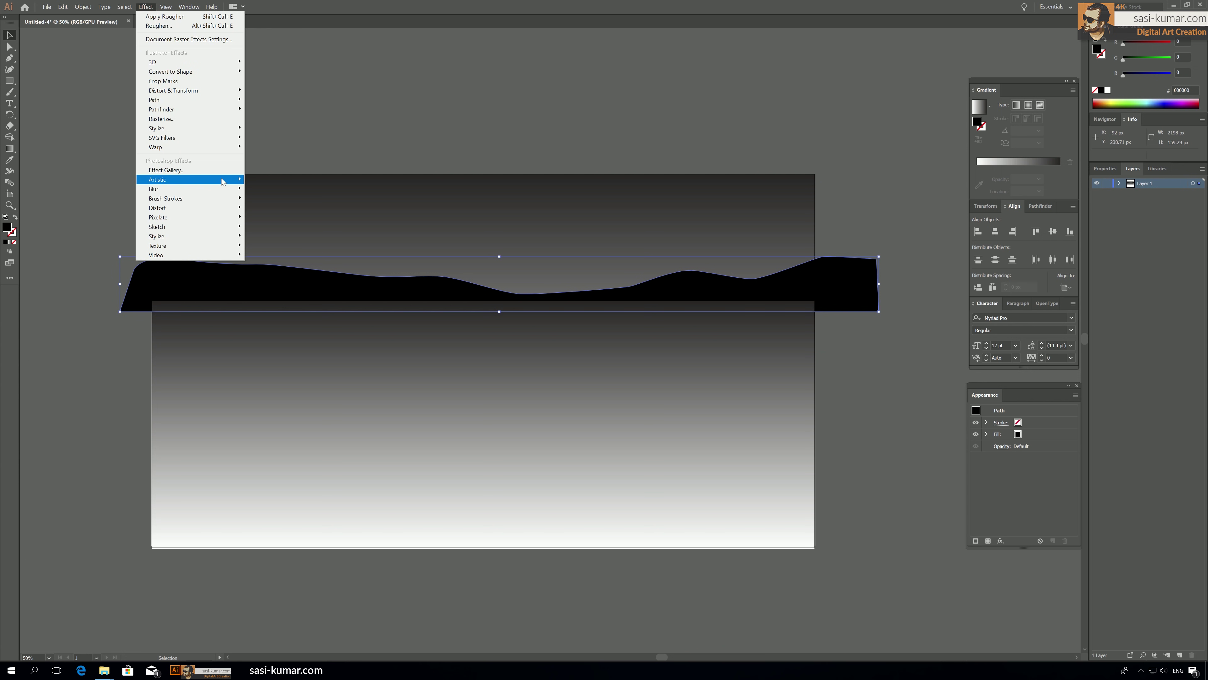
mouse_move(237, 96)
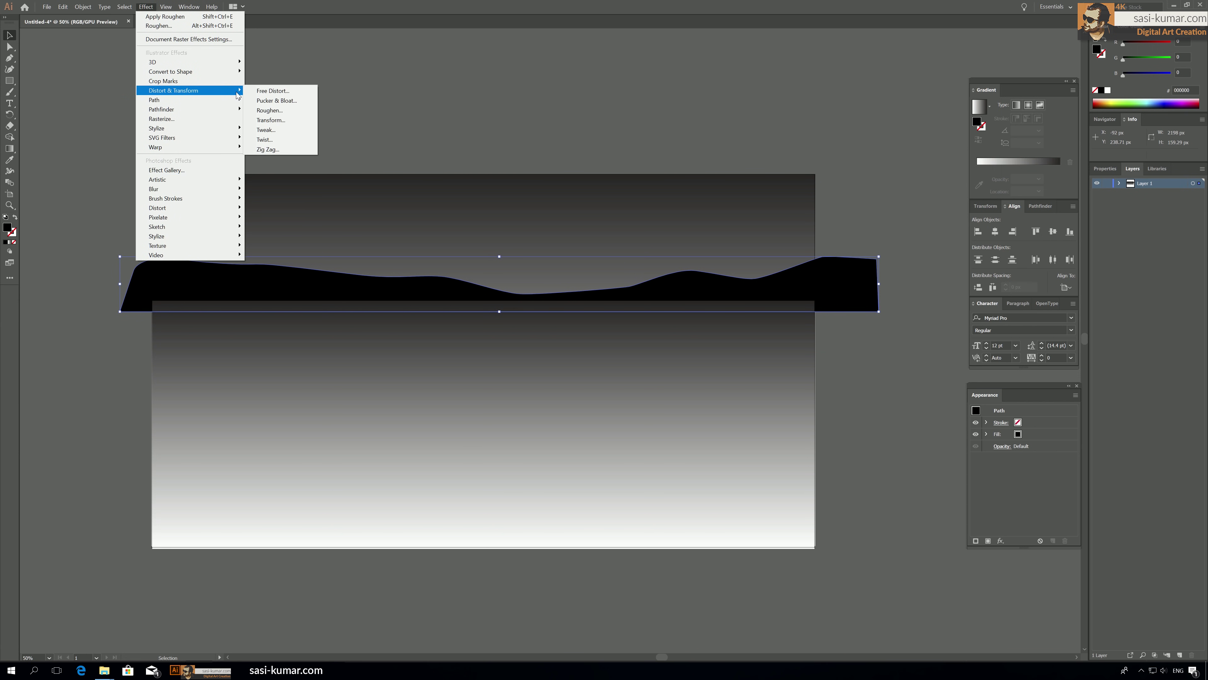
click(275, 110)
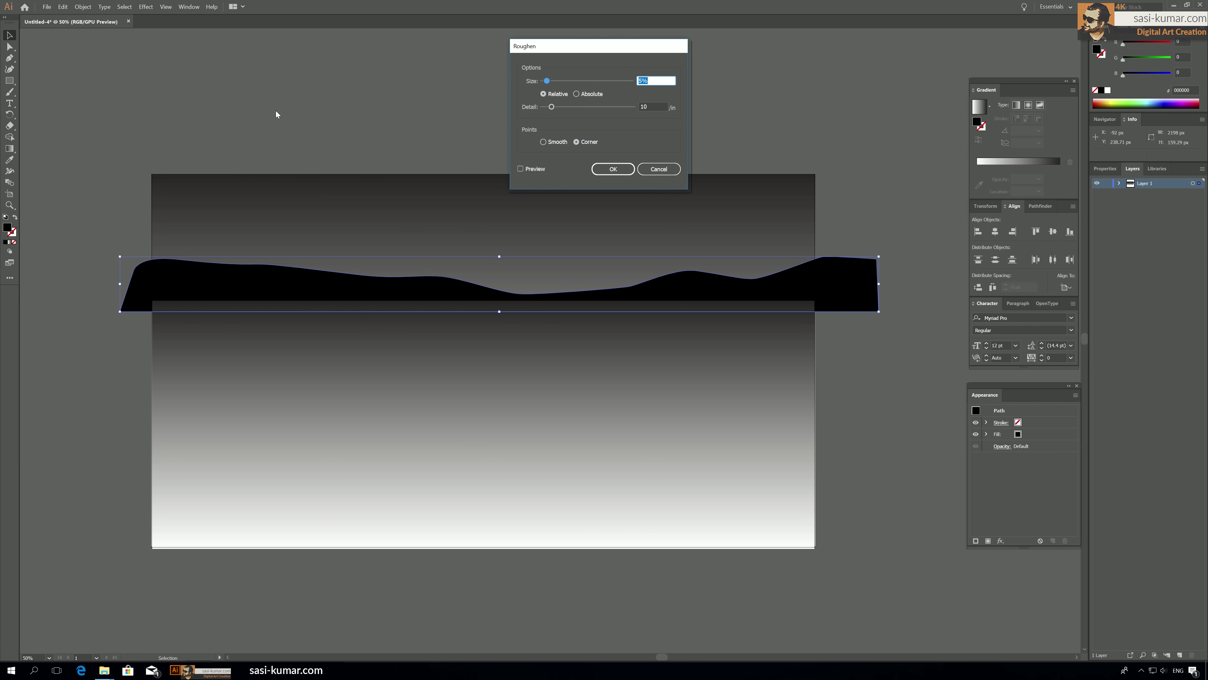
click(536, 172)
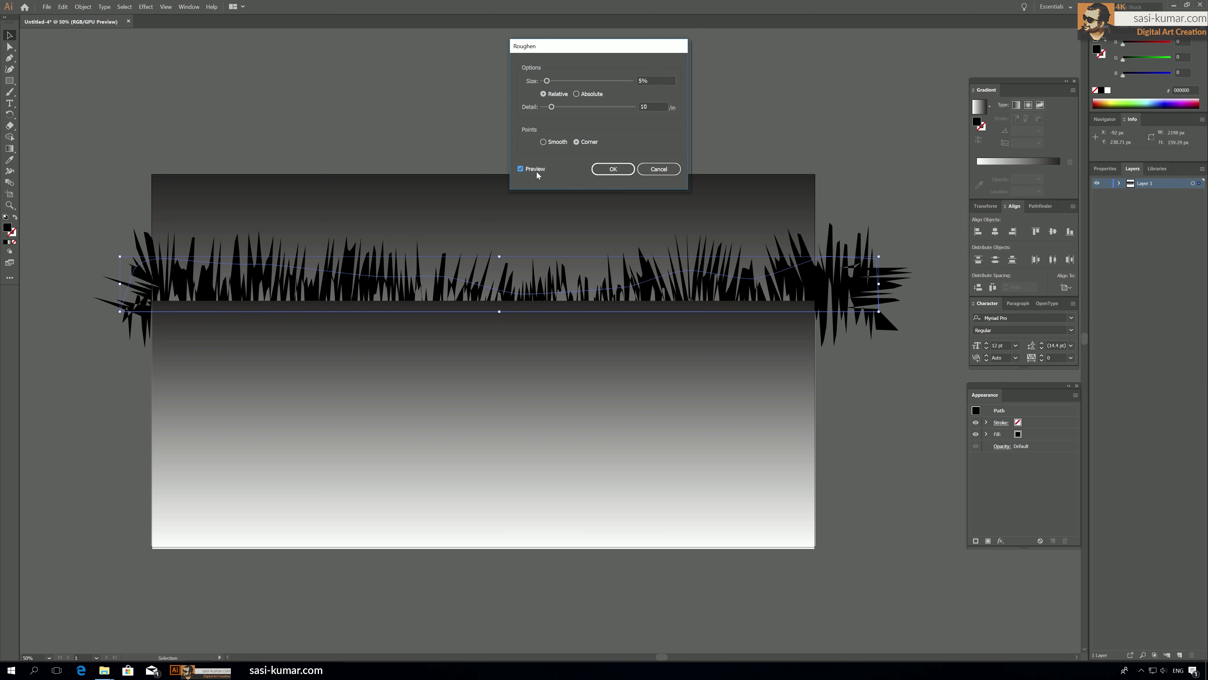
click(544, 142)
Try Roughen sizes of 1%, 0.25% and 0.75% on the black hill shape, raising the detail from 2 to 11.
drag(552, 107, 545, 82)
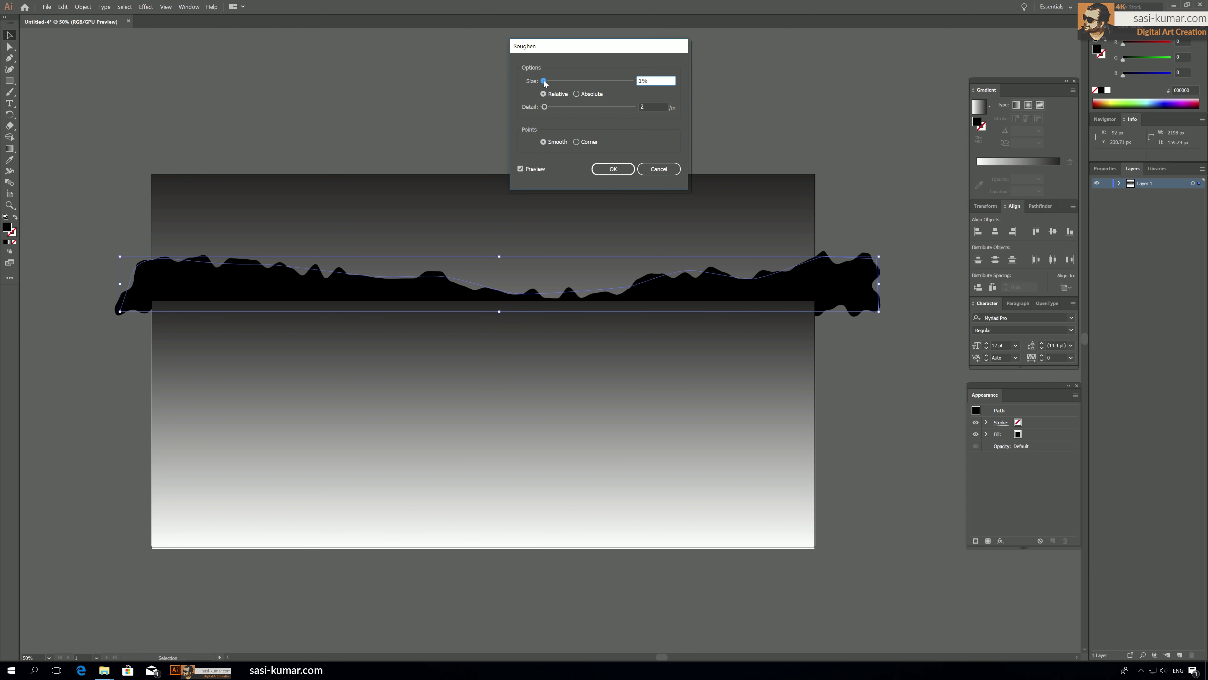
key(shift+Right)
text(0.25)
drag(545, 106, 554, 109)
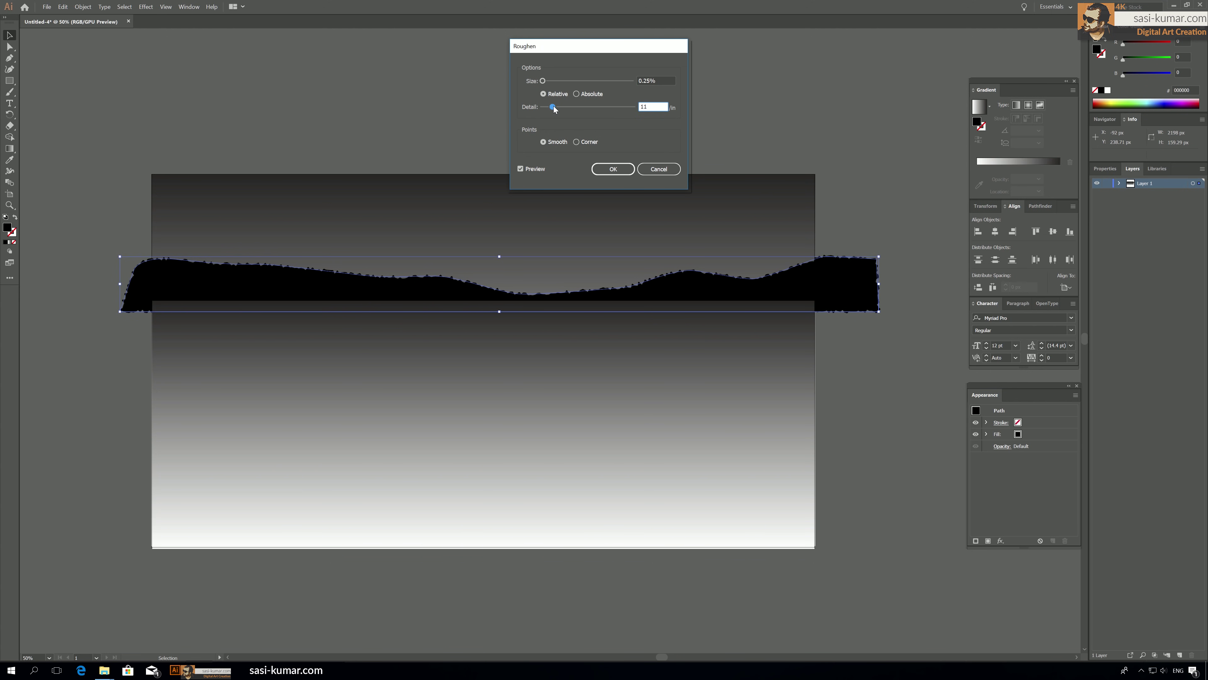
double_click(649, 80)
text(0.75)
click(658, 105)
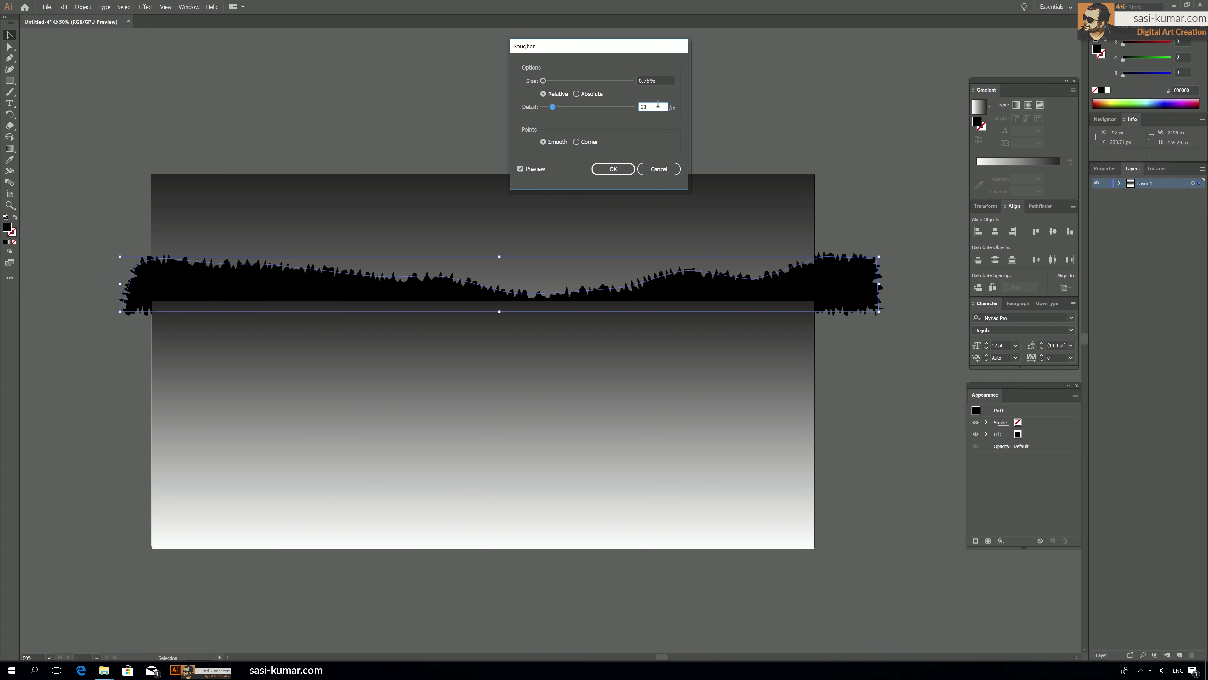
Set the Roughen size to 0.5% and the detail to 20 for the hill shape.
click(647, 81)
double_click(647, 81)
text(5)
click(654, 107)
drag(655, 108, 631, 107)
click(661, 81)
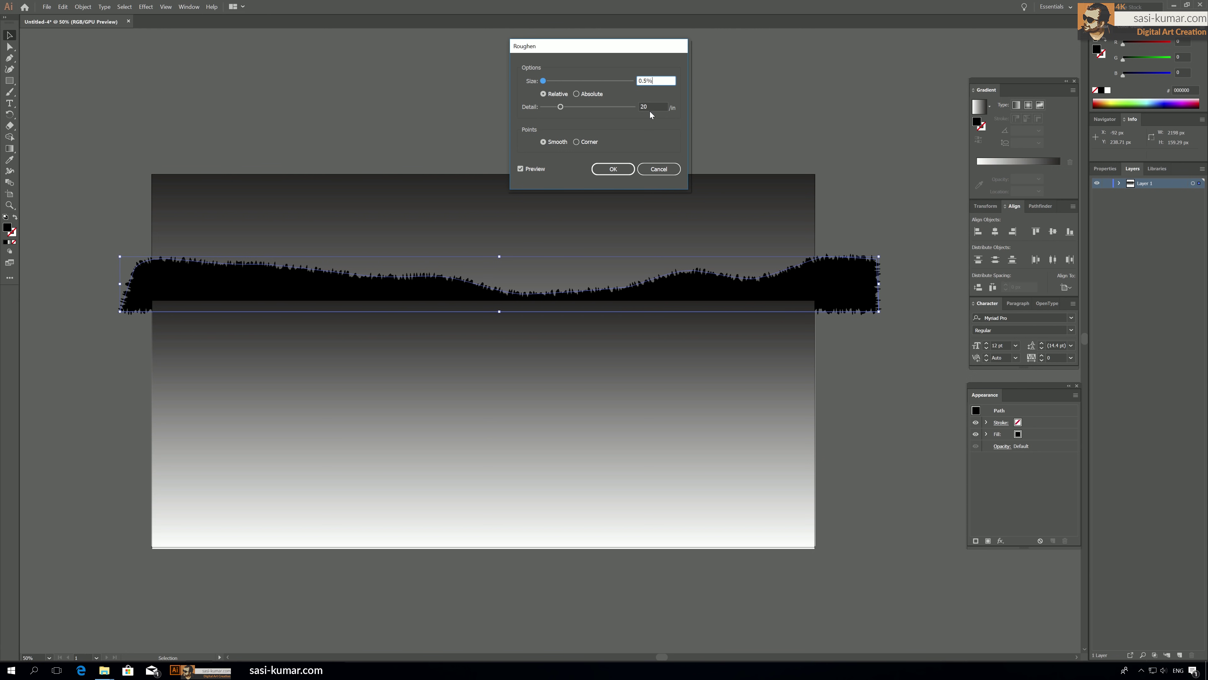
Refine the Roughen size to 0.4% and finally 0.35%, and apply the effect to the hill shape.
double_click(646, 80)
text(0.4)
click(653, 102)
drag(648, 80, 638, 81)
text(0.35)
click(649, 106)
click(626, 171)
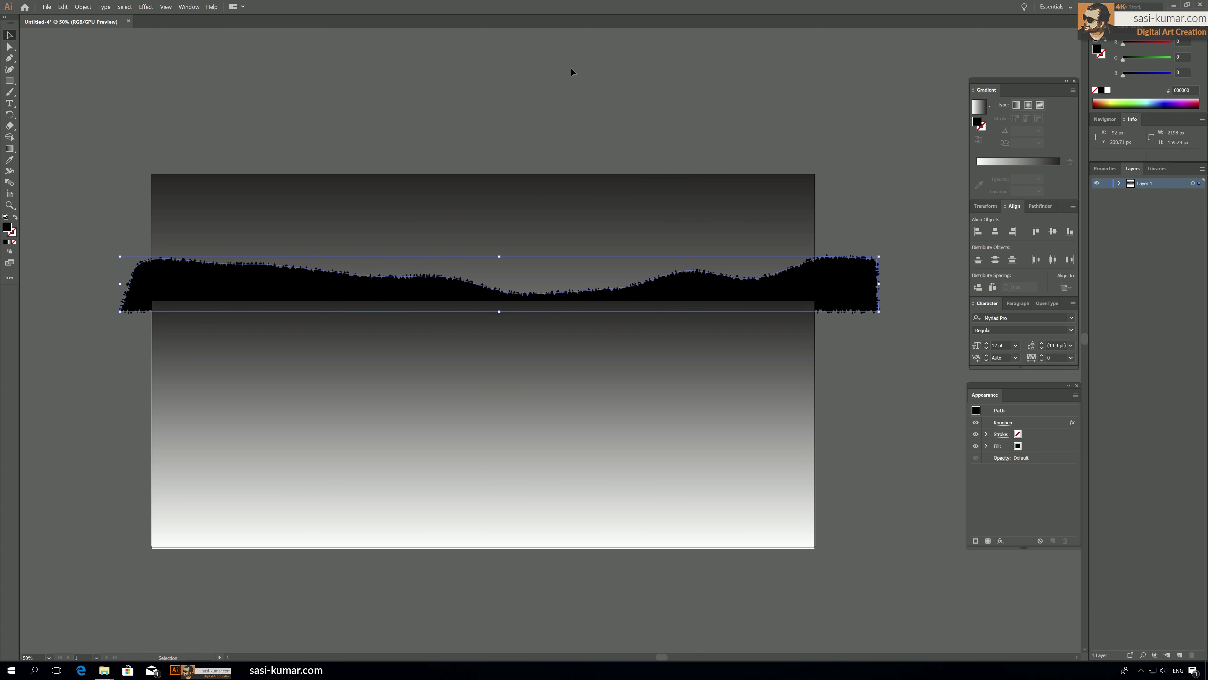
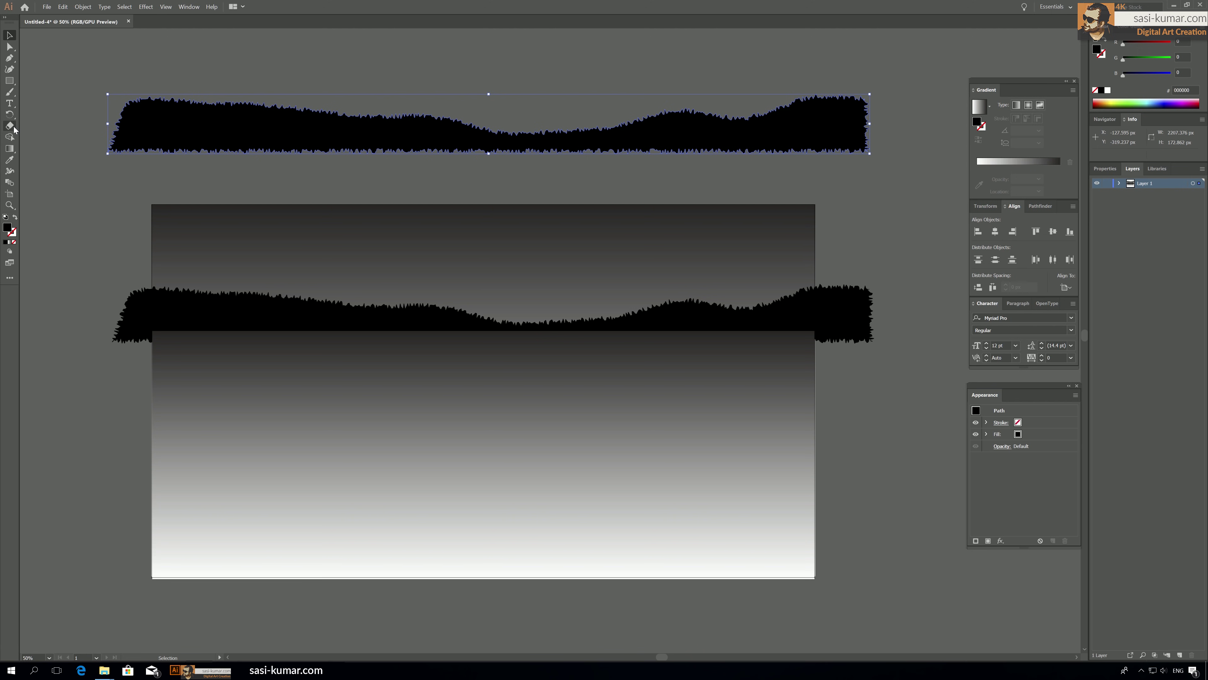
Reflect the upper copy of the roughened hills across the horizontal axis.
click(12, 117)
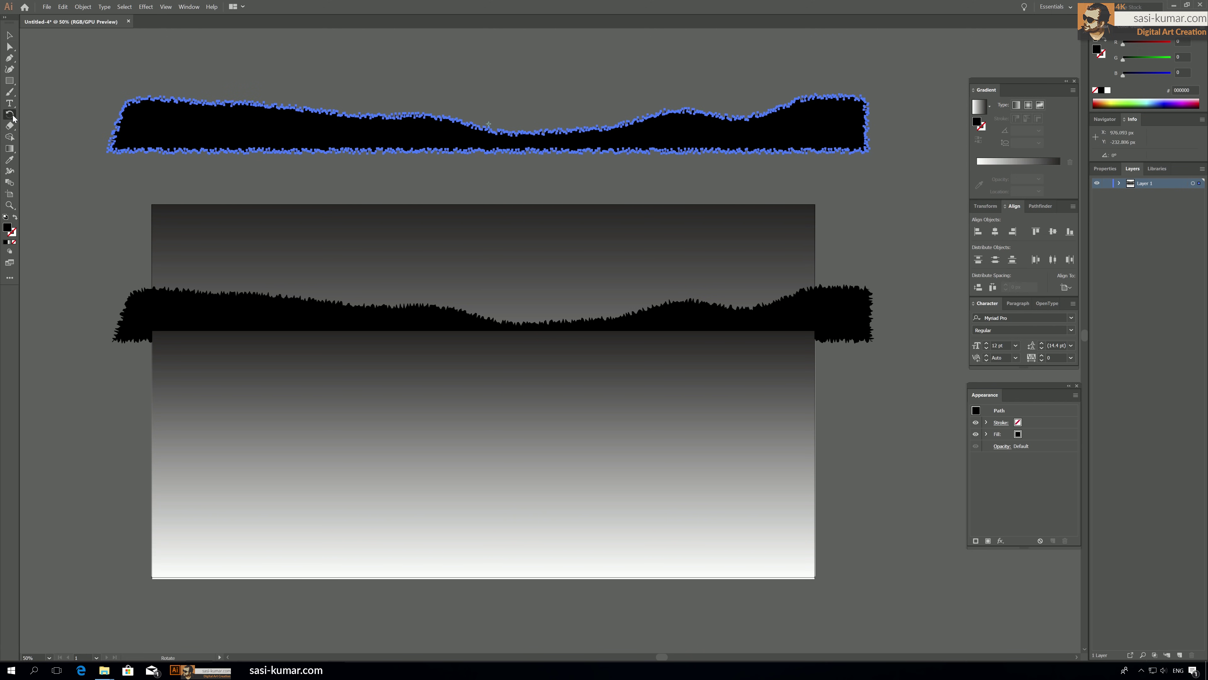
click(62, 140)
double_click(12, 117)
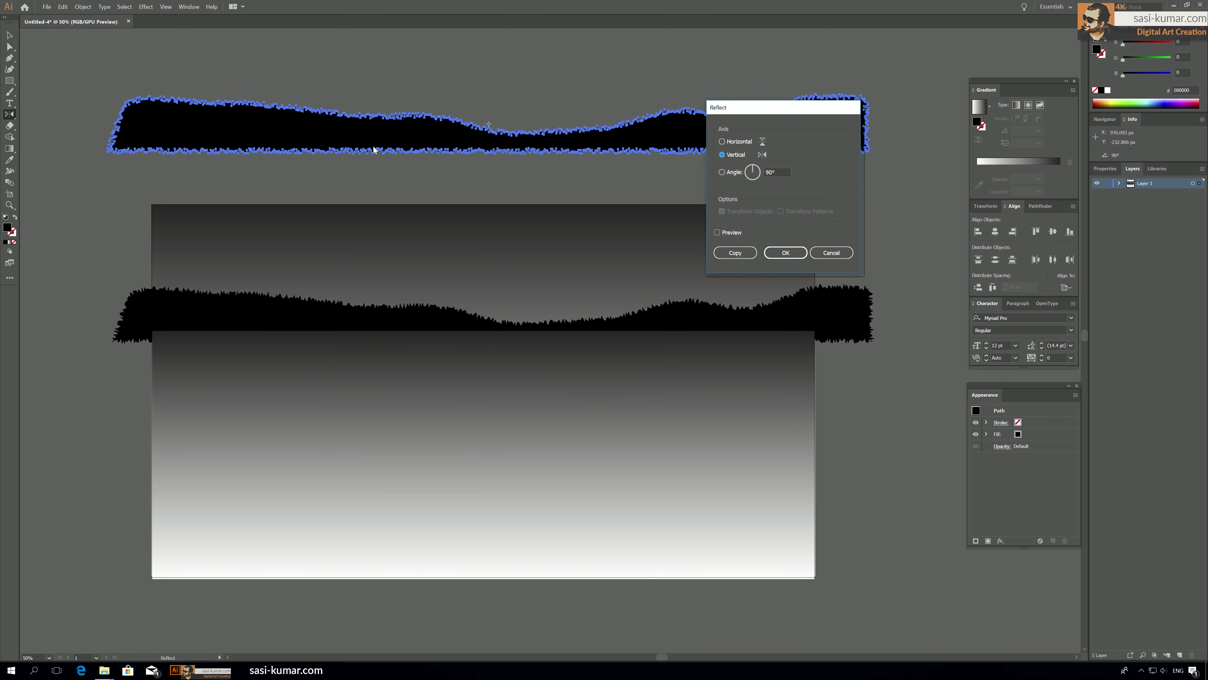
click(724, 142)
click(785, 253)
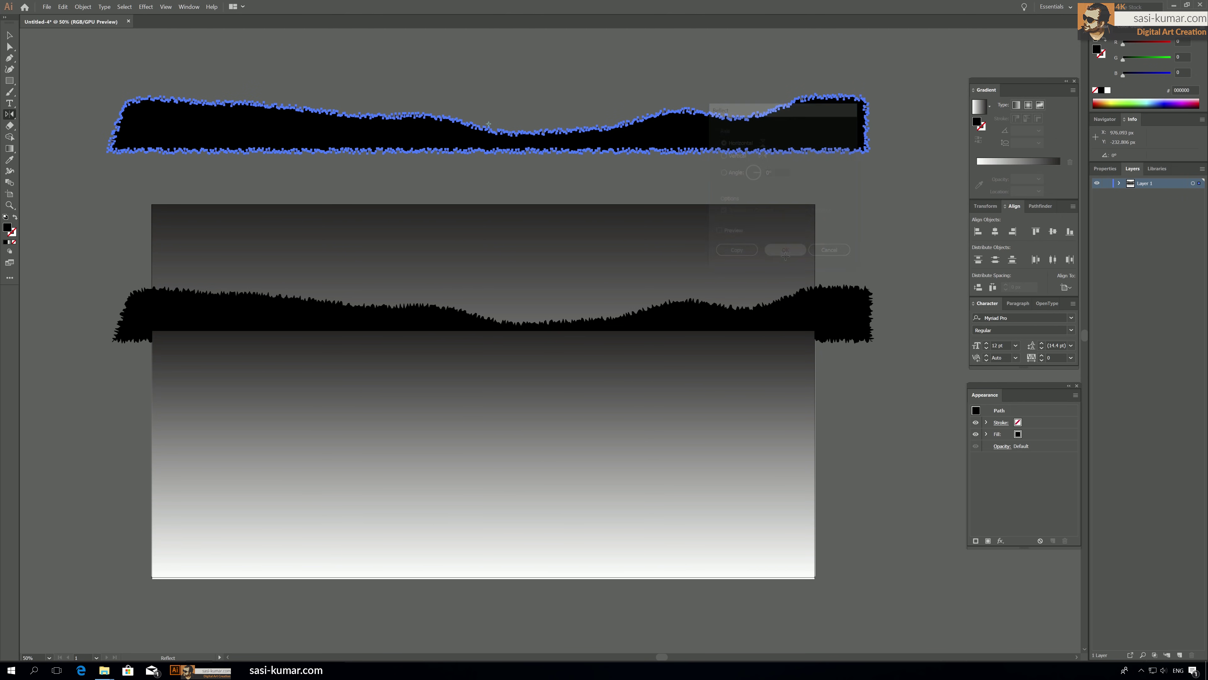
Move the flipped hill copy directly below the original hills and align both shapes to their horizontal centers.
click(9, 34)
click(244, 65)
drag(325, 114, 328, 351)
shift+click(847, 313)
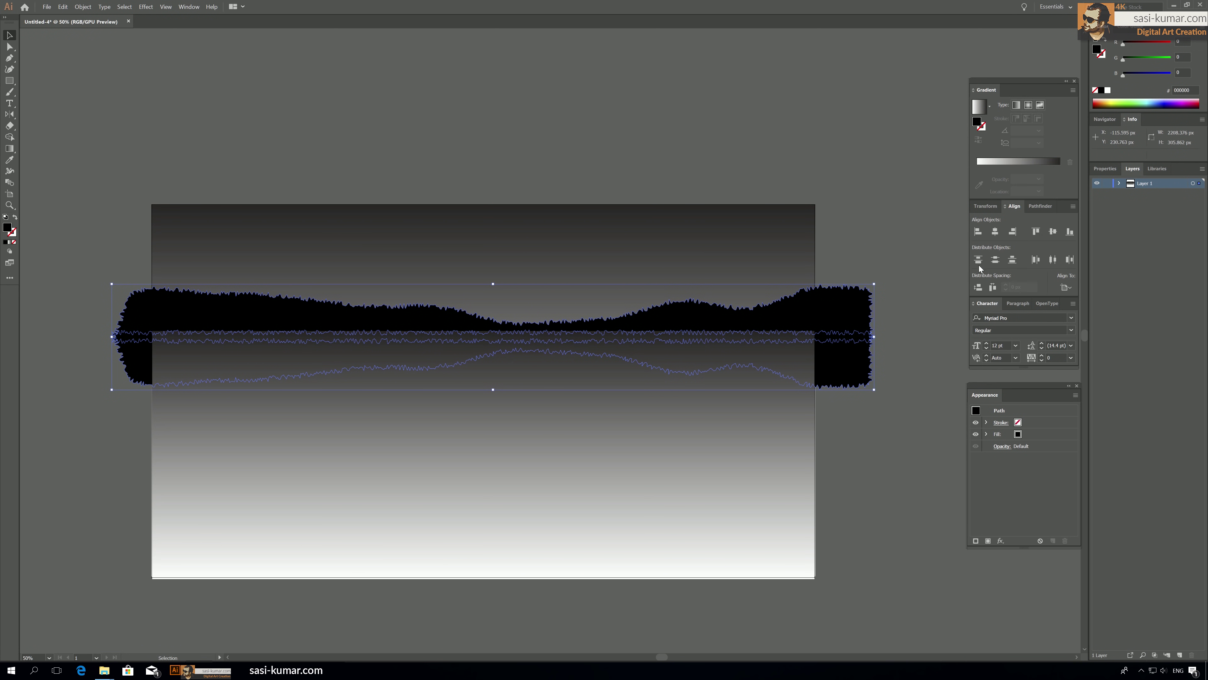
click(995, 231)
click(865, 208)
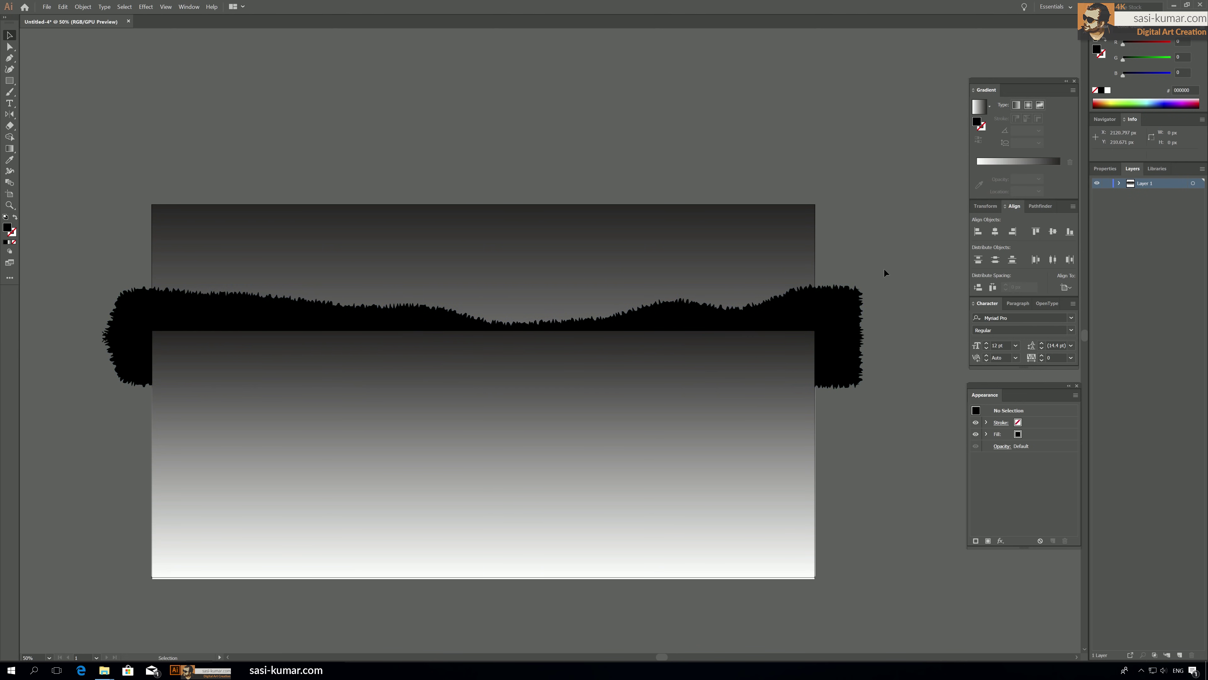
Bring the flipped hill copy to the front and move it slightly up to overlap the base of the original hills.
right_click(852, 360)
mouse_move(904, 492)
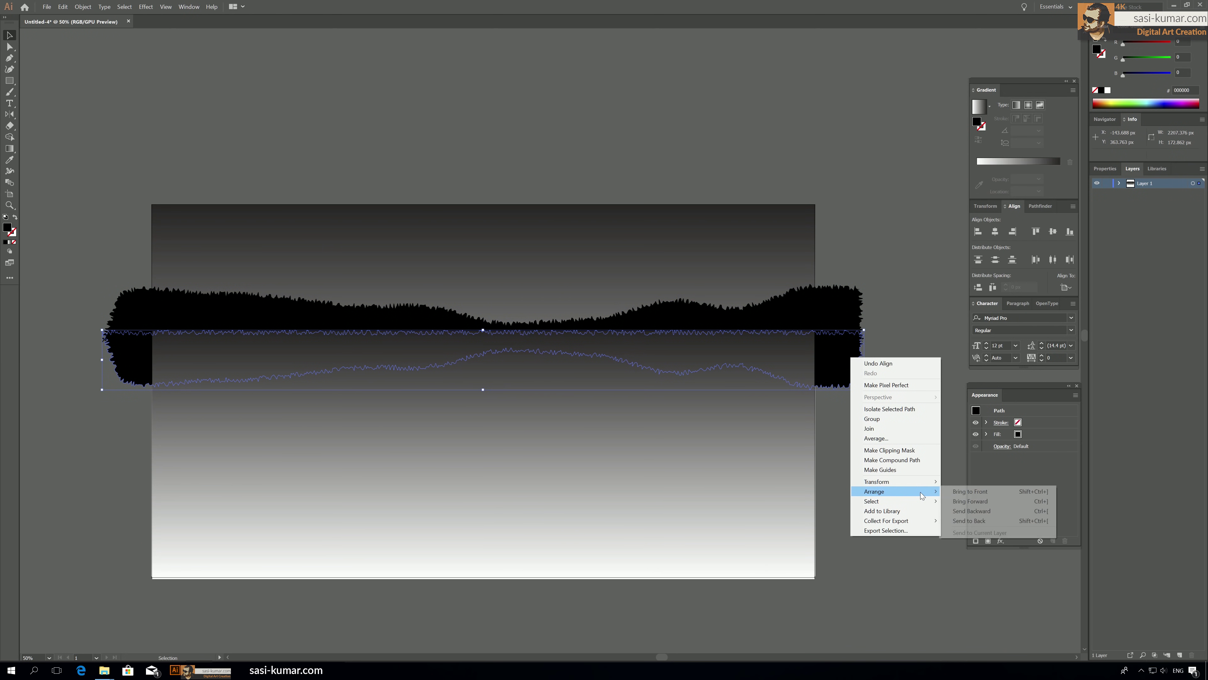
click(949, 492)
drag(789, 368, 788, 363)
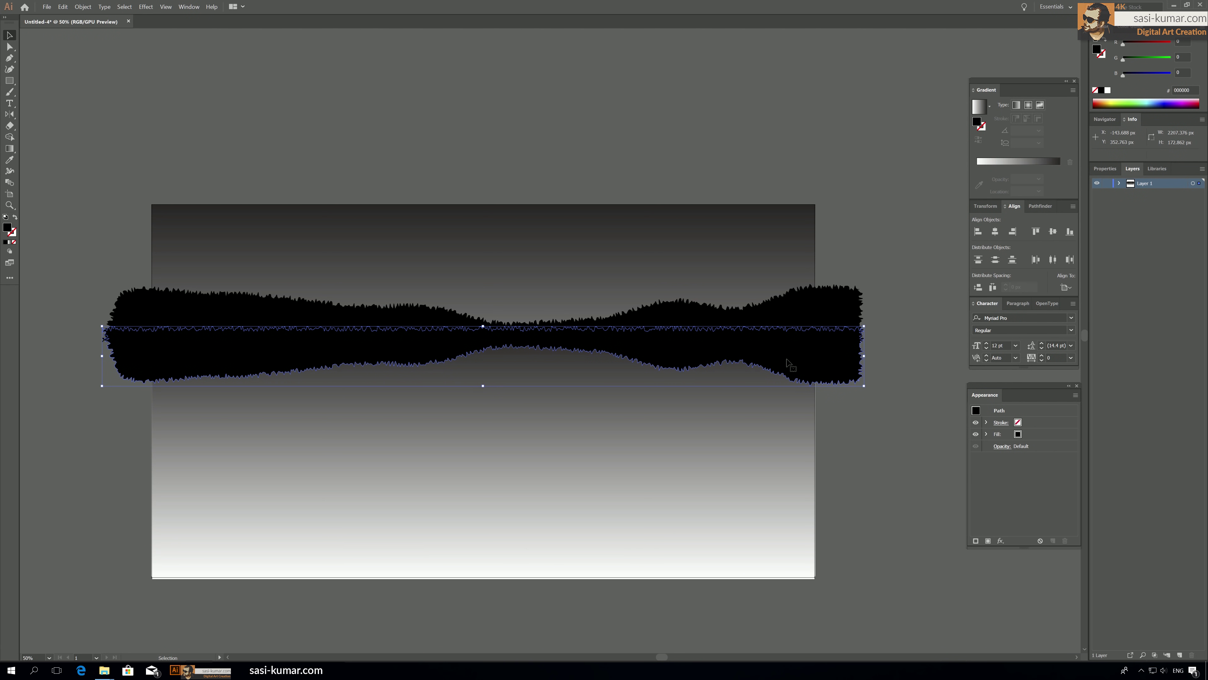
click(627, 106)
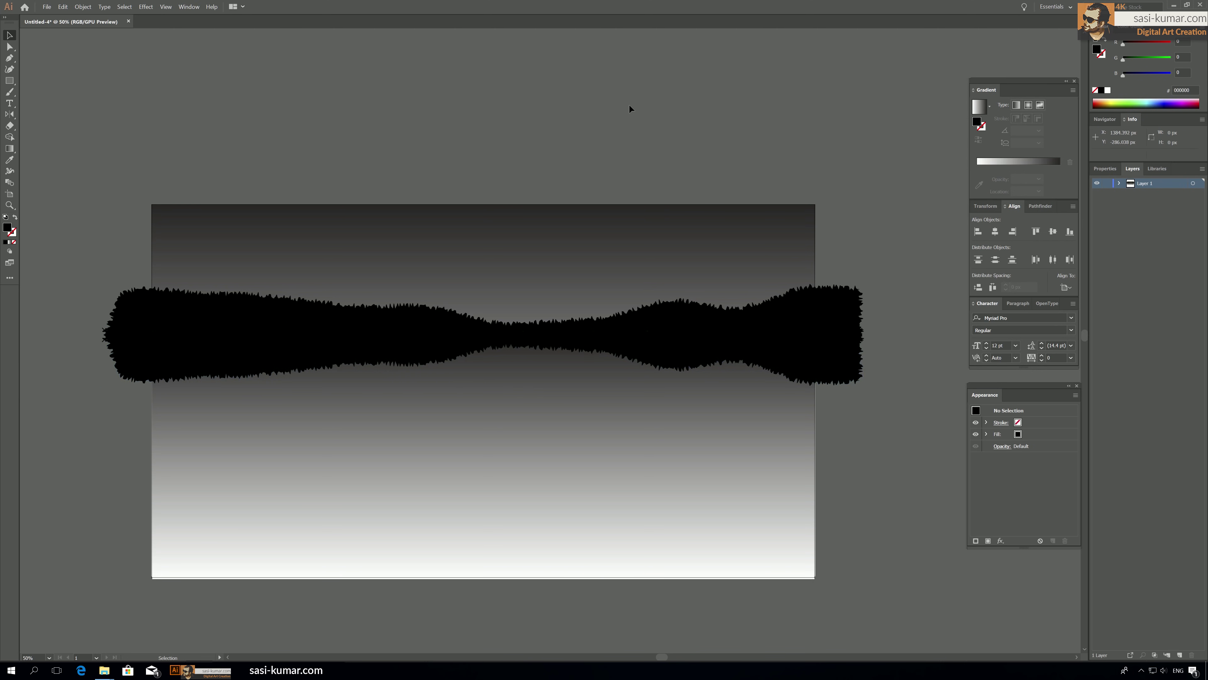
Draw a black rectangle about 2451 by 517 px over the scene, covering the upper rough edge of the flipped hills.
click(337, 371)
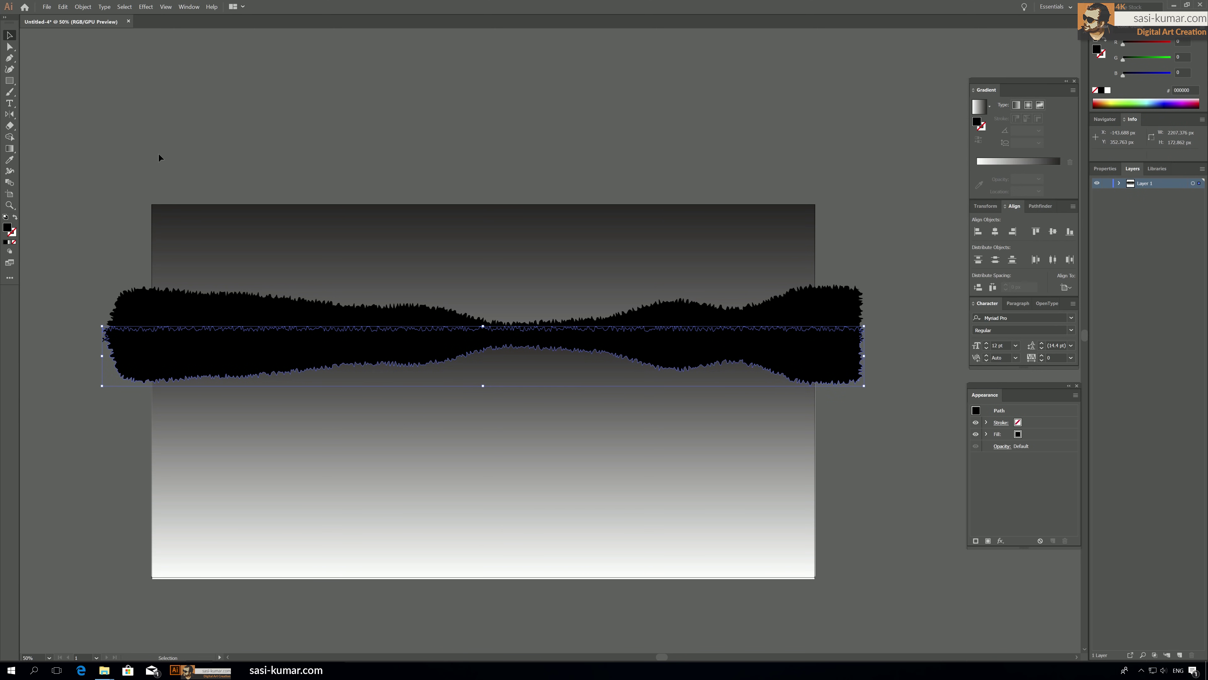
click(9, 81)
drag(75, 159, 921, 338)
key(v)
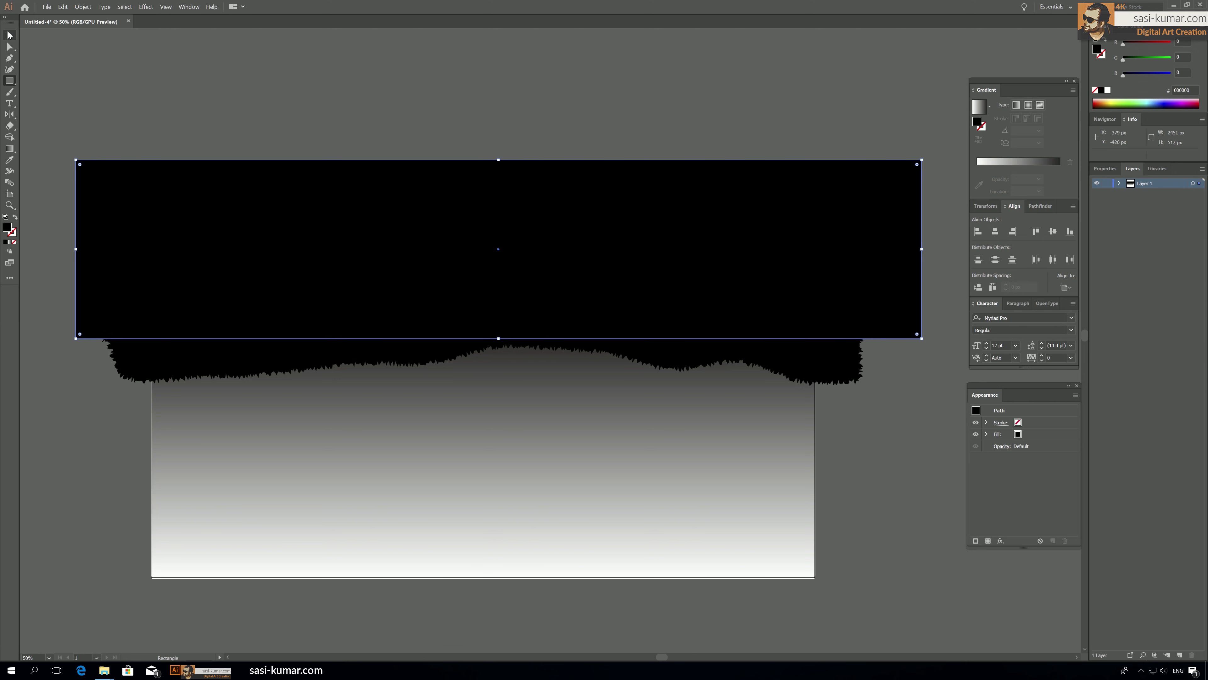
Subtract the rectangle from the flipped hill shape with Minus Front to give it a straight upper edge.
click(810, 368)
shift+click(807, 275)
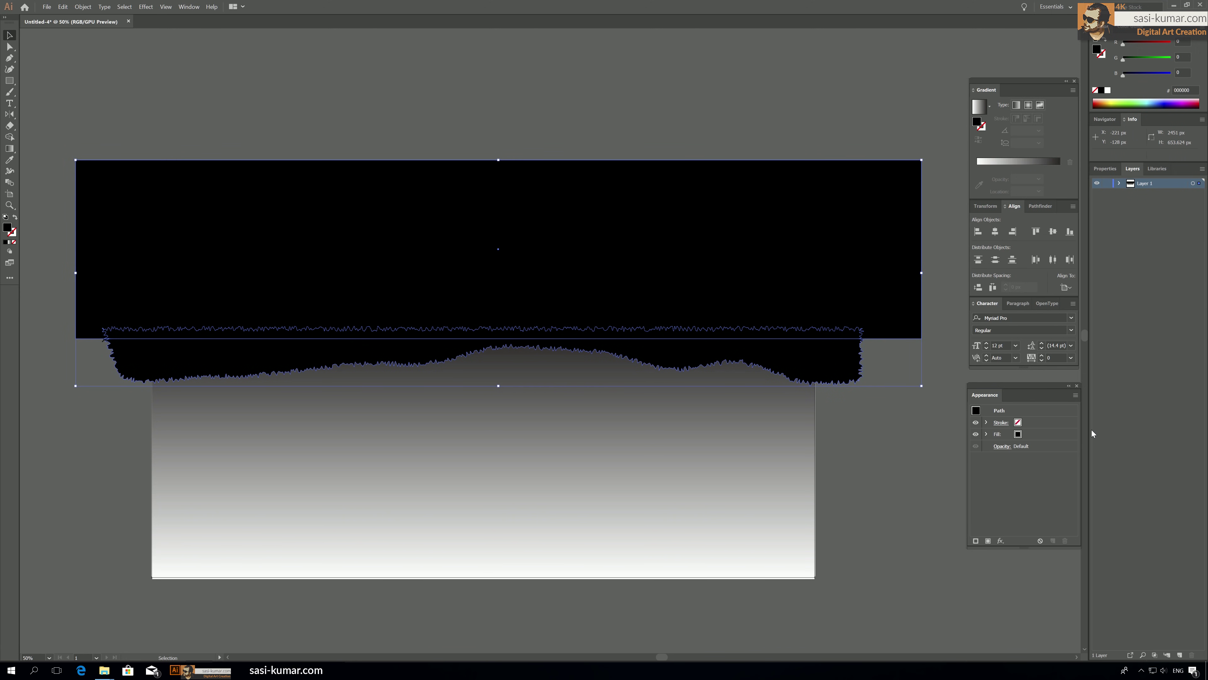
click(1045, 210)
click(997, 232)
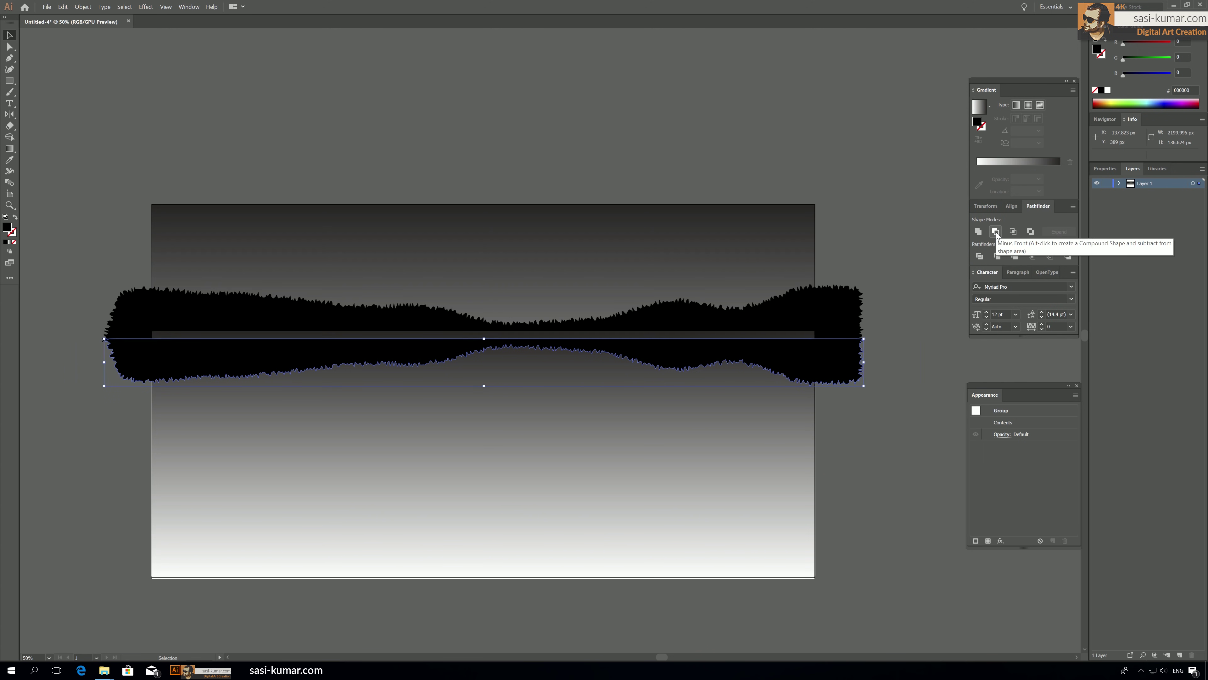
Move the trimmed hill reflection slightly up so its straight edge sits on the horizon line.
click(878, 281)
click(639, 350)
drag(206, 352, 205, 341)
click(367, 106)
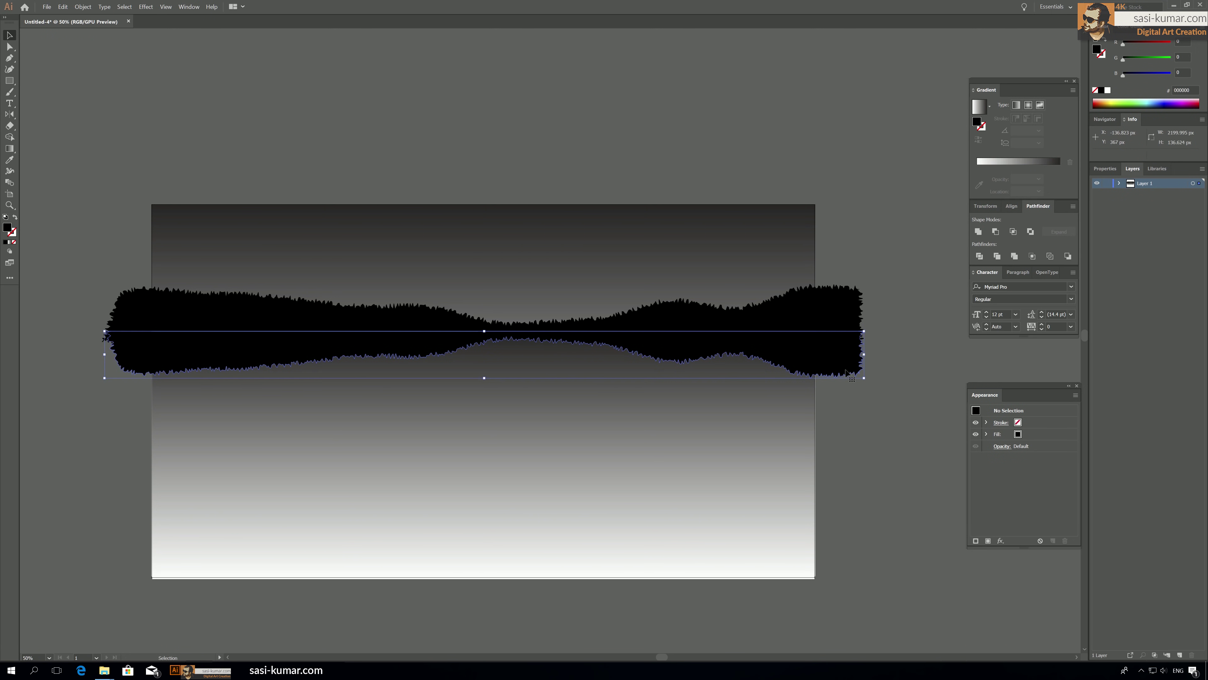
click(844, 355)
click(833, 308)
click(597, 150)
click(689, 312)
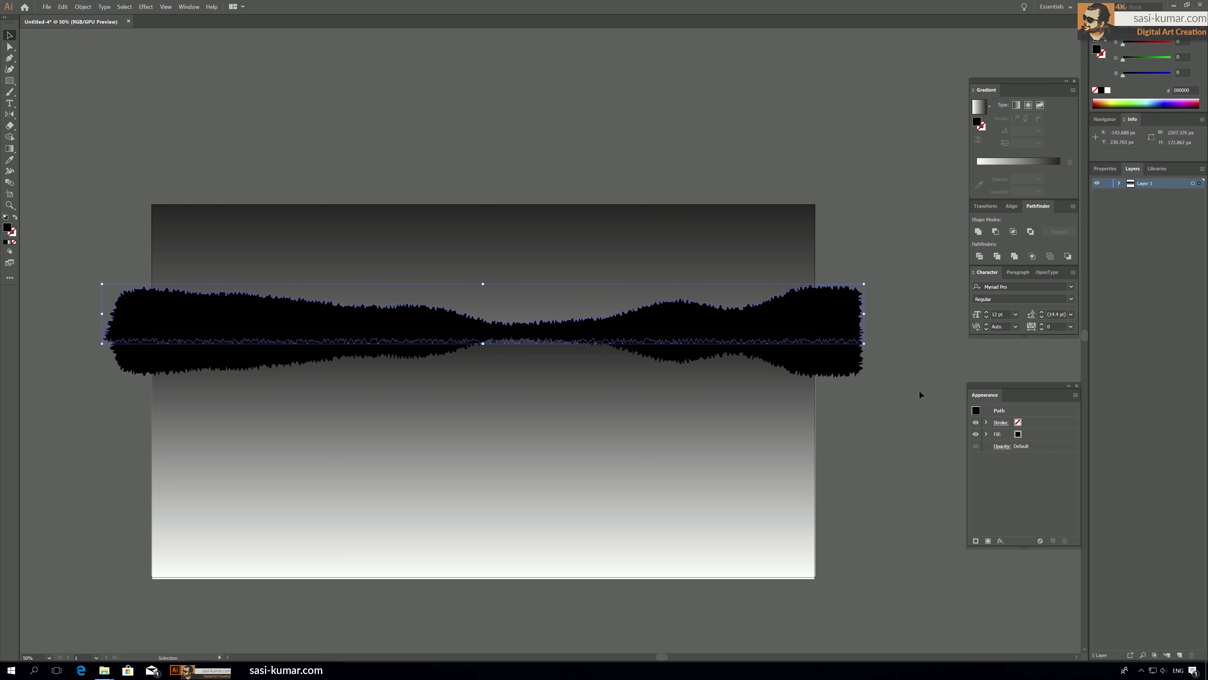
click(584, 126)
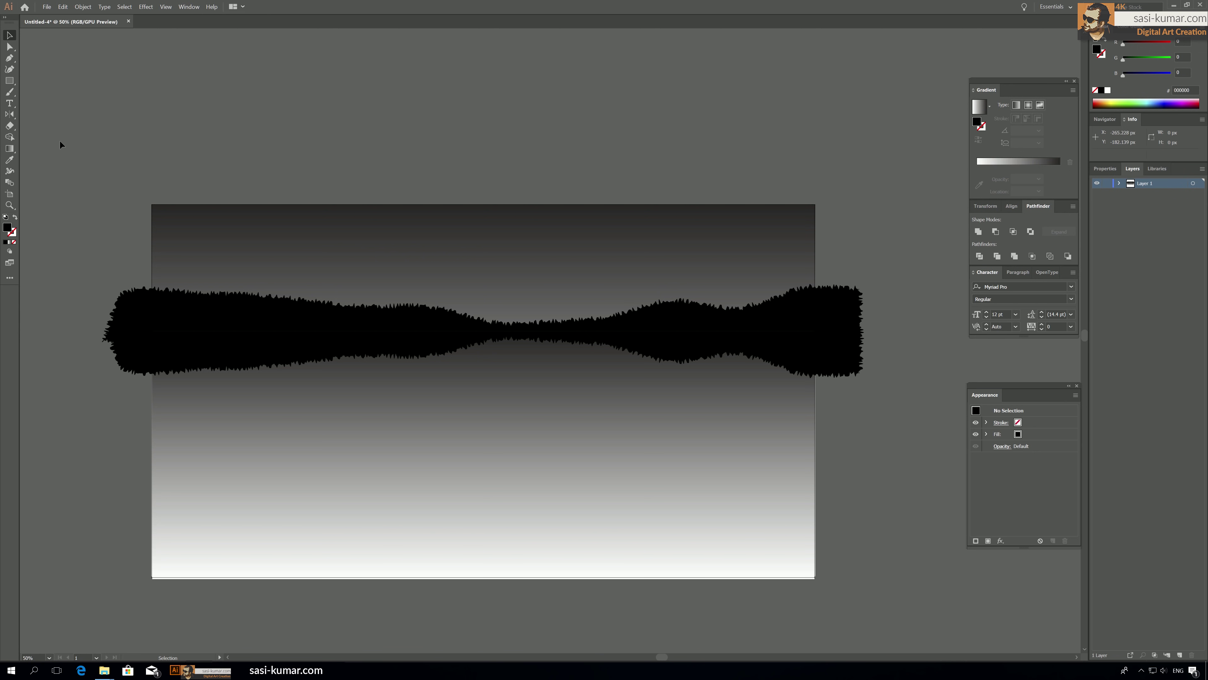
Draw a closed black mountain about 1295 px wide with the Pen tool, sloping from beyond the background's left edge down to the horizon near the middle.
click(10, 57)
click(538, 330)
drag(465, 300, 435, 297)
mouse_move(354, 276)
mouse_down()
mouse_move(266, 272)
mouse_move(246, 255)
mouse_move(161, 241)
mouse_up()
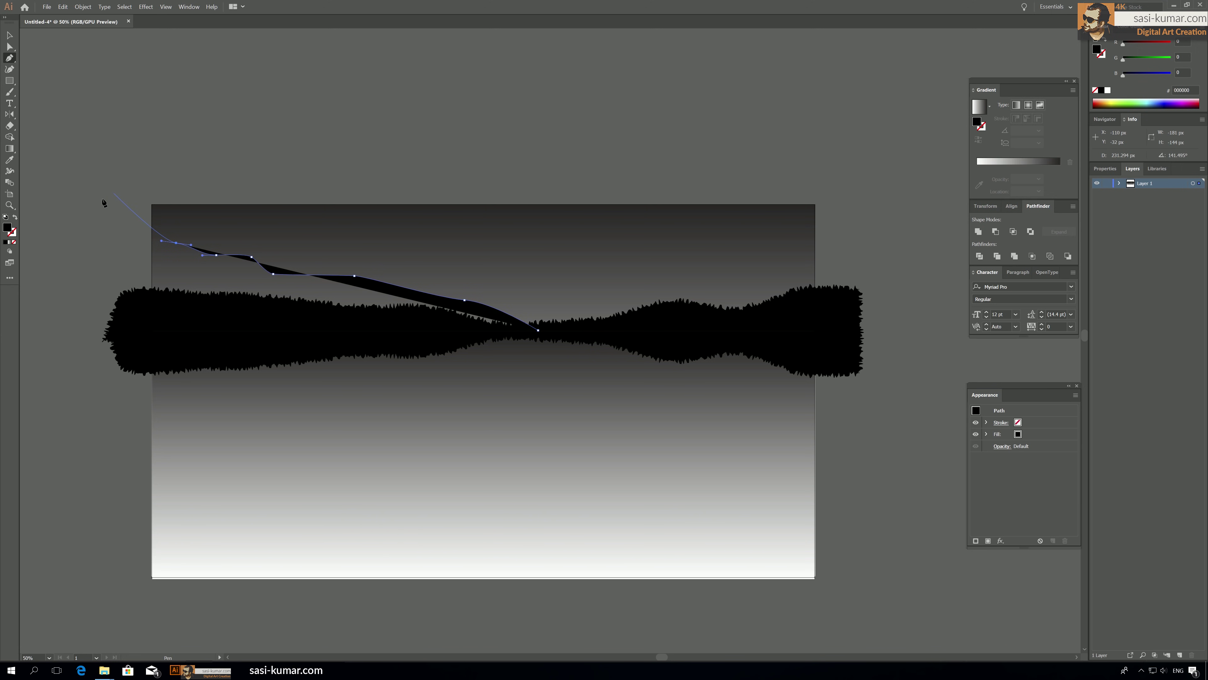
click(91, 205)
click(91, 340)
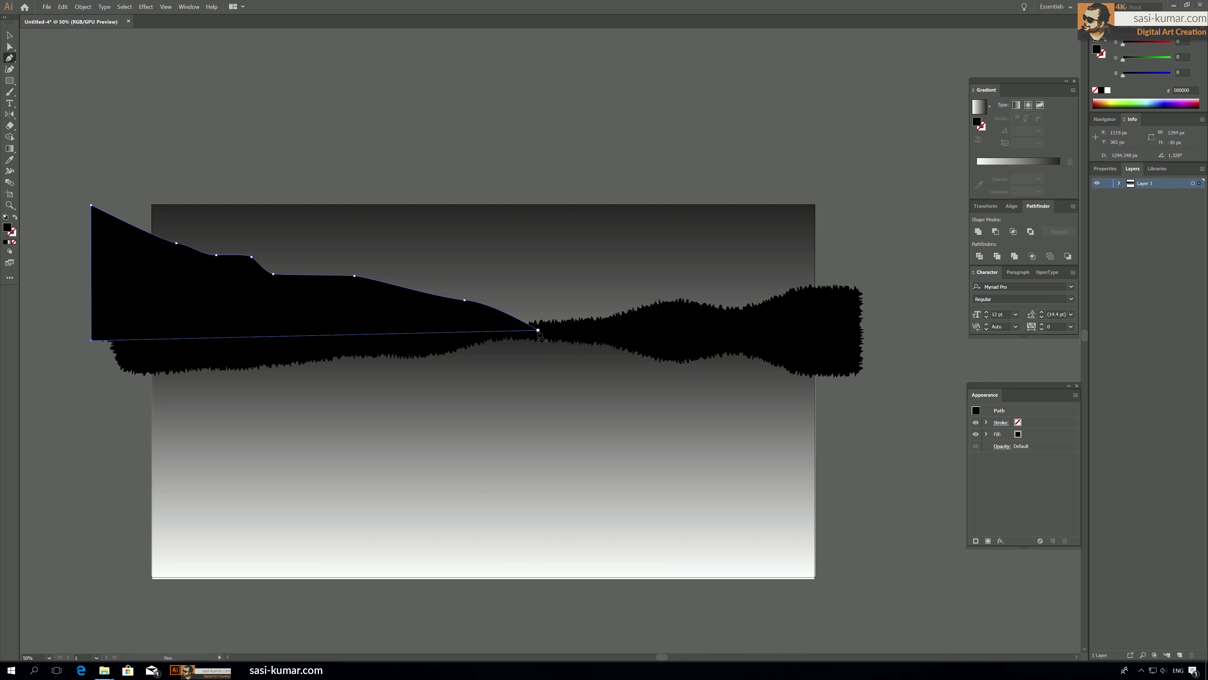
click(538, 331)
click(8, 36)
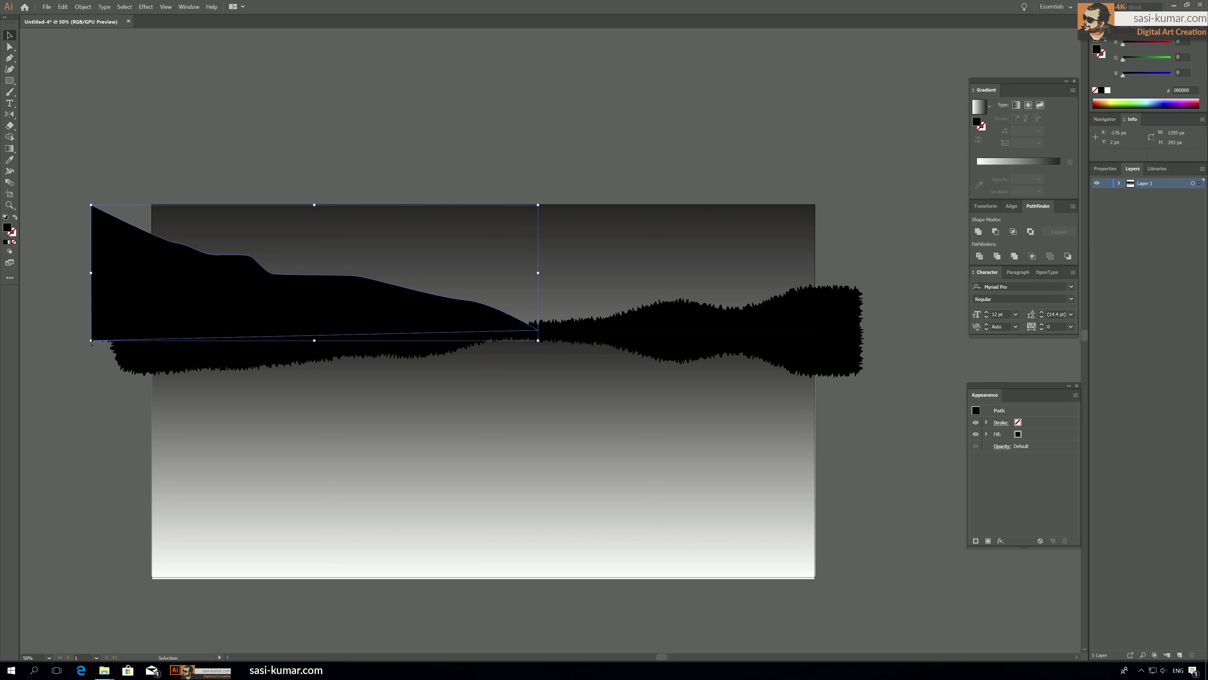
Move the mountain's lower-left anchor point up so its base runs level along the horizon.
click(10, 46)
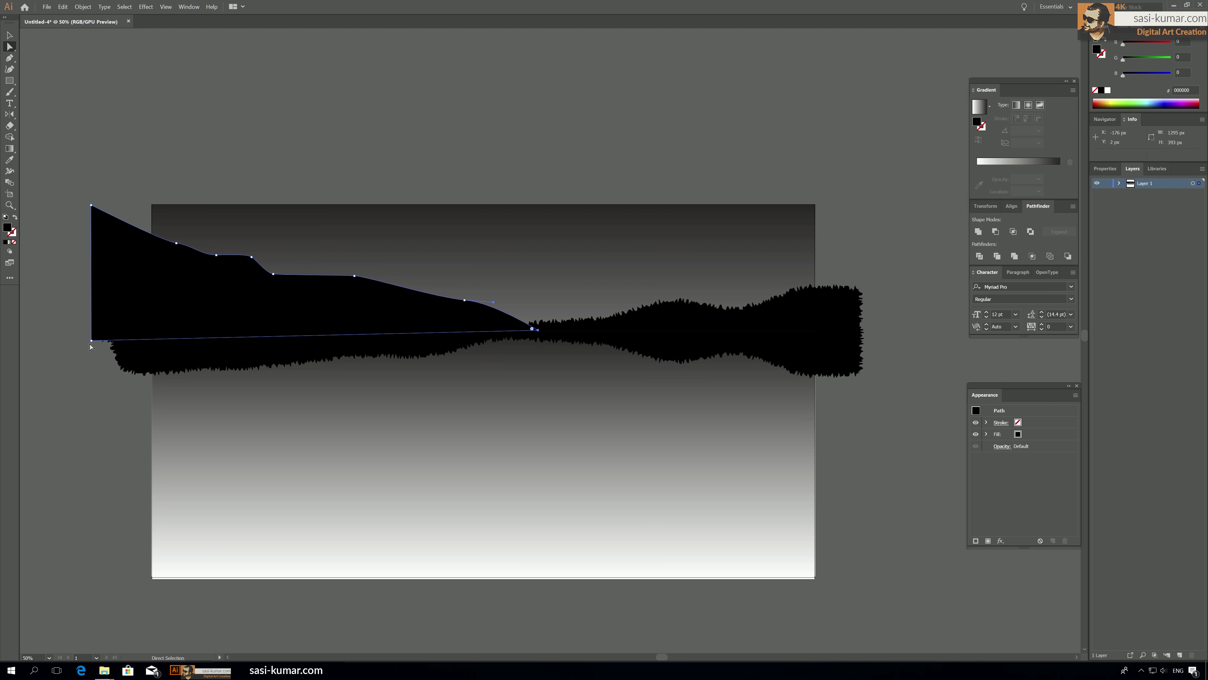
drag(92, 341, 92, 329)
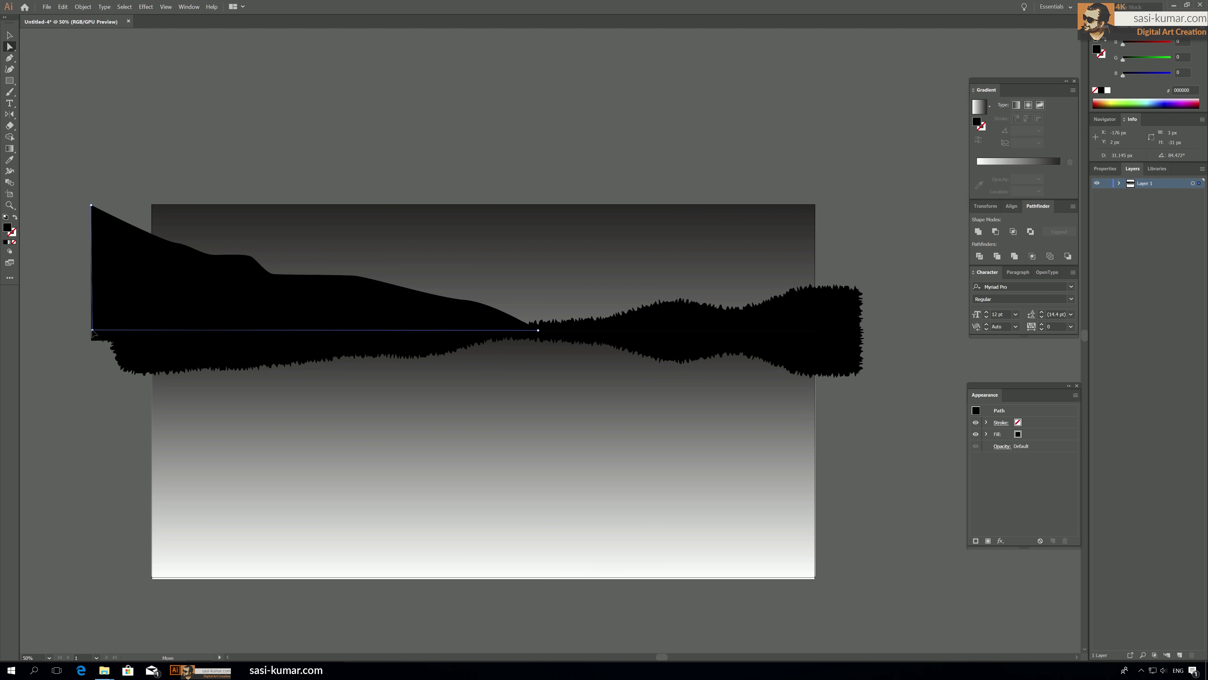
click(122, 71)
Apply the last used Roughen effect to the new mountain shape.
click(9, 35)
click(104, 279)
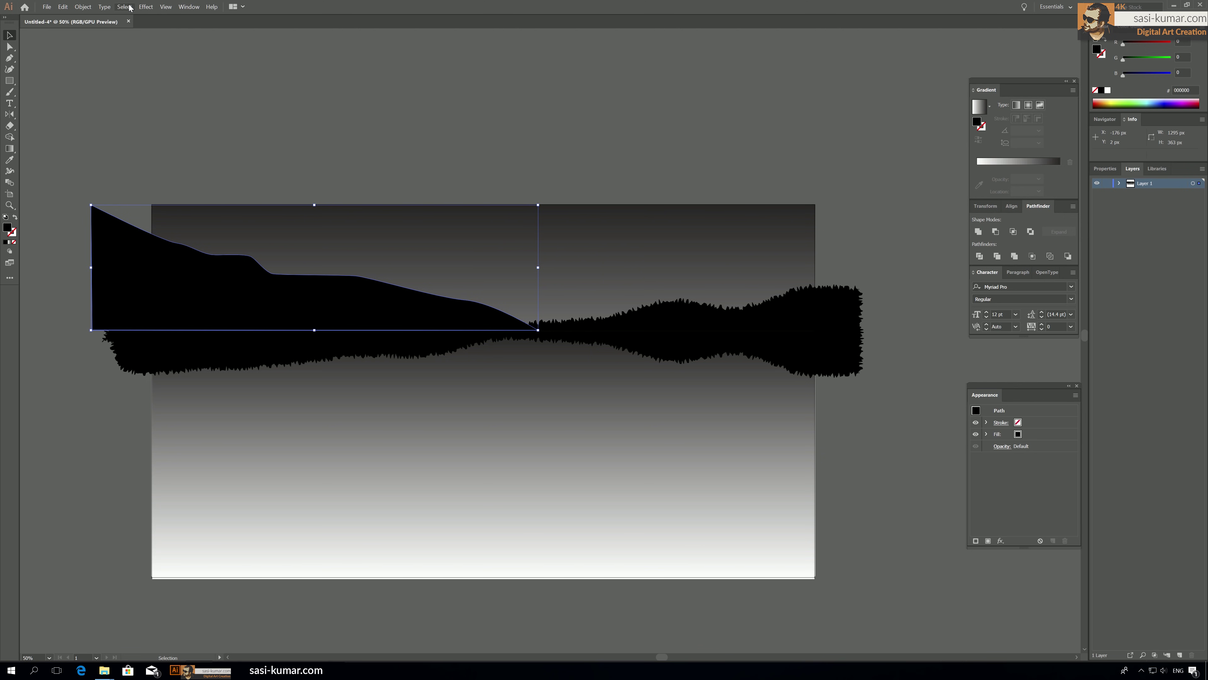
click(145, 7)
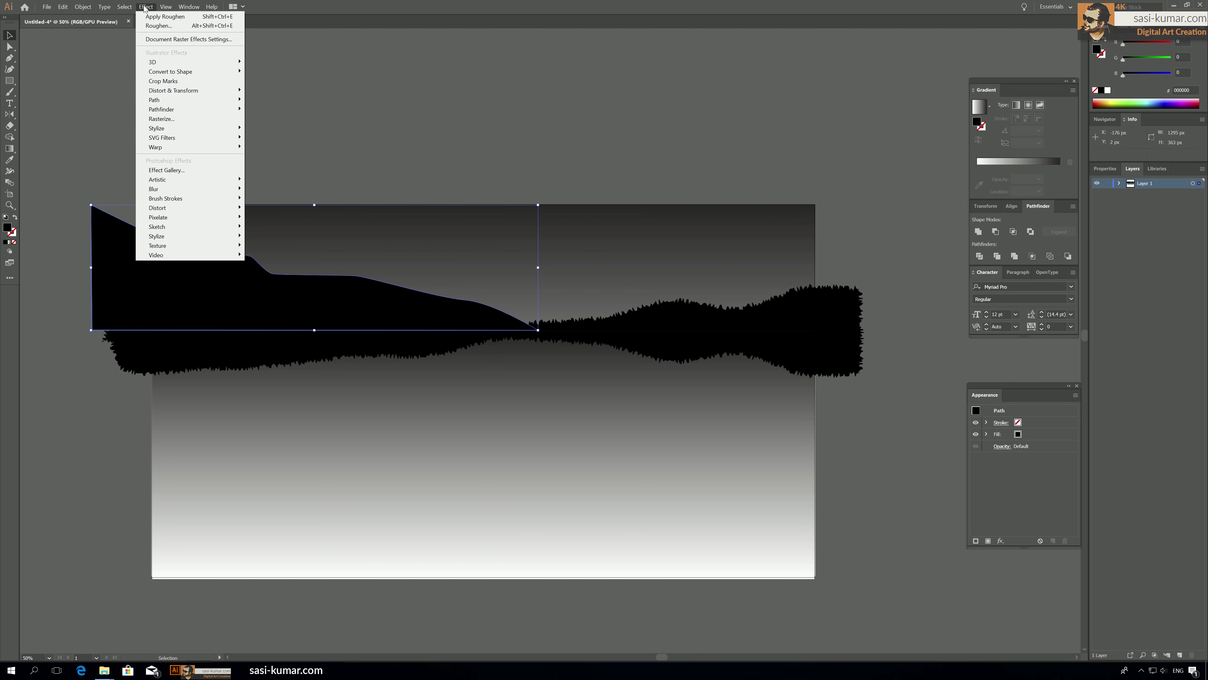
click(166, 17)
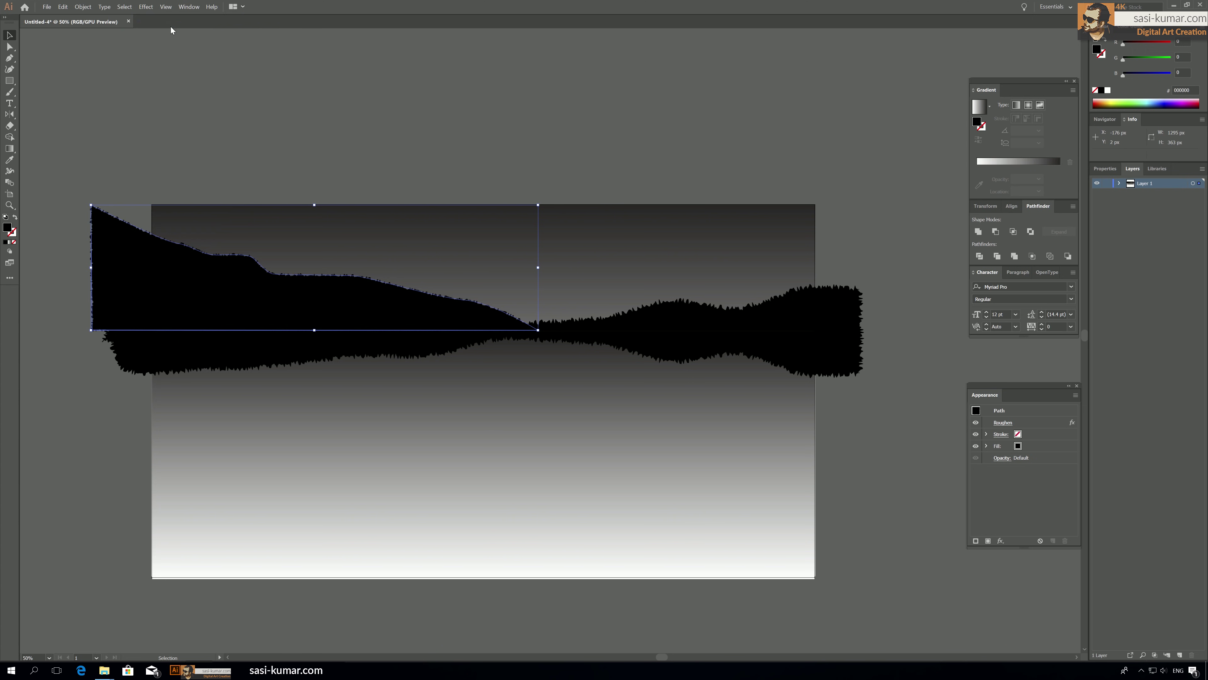
click(374, 153)
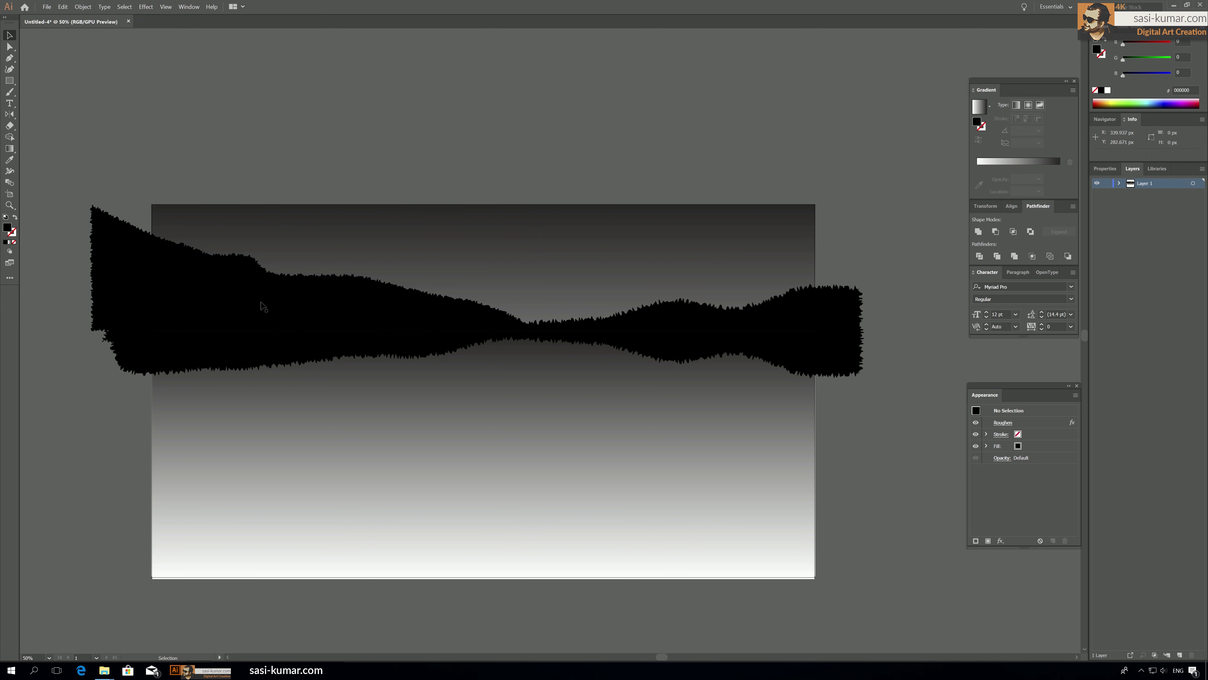
Fill the roughened mountain with dark grey 1c1c1c.
click(399, 307)
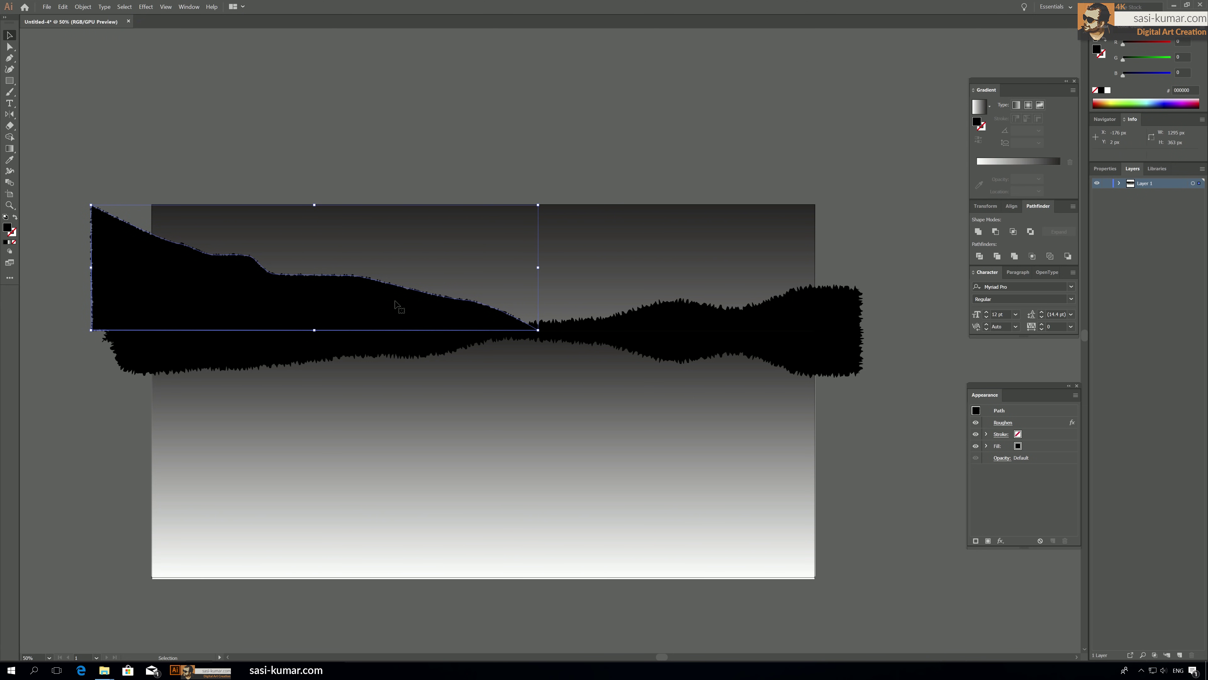
double_click(7, 228)
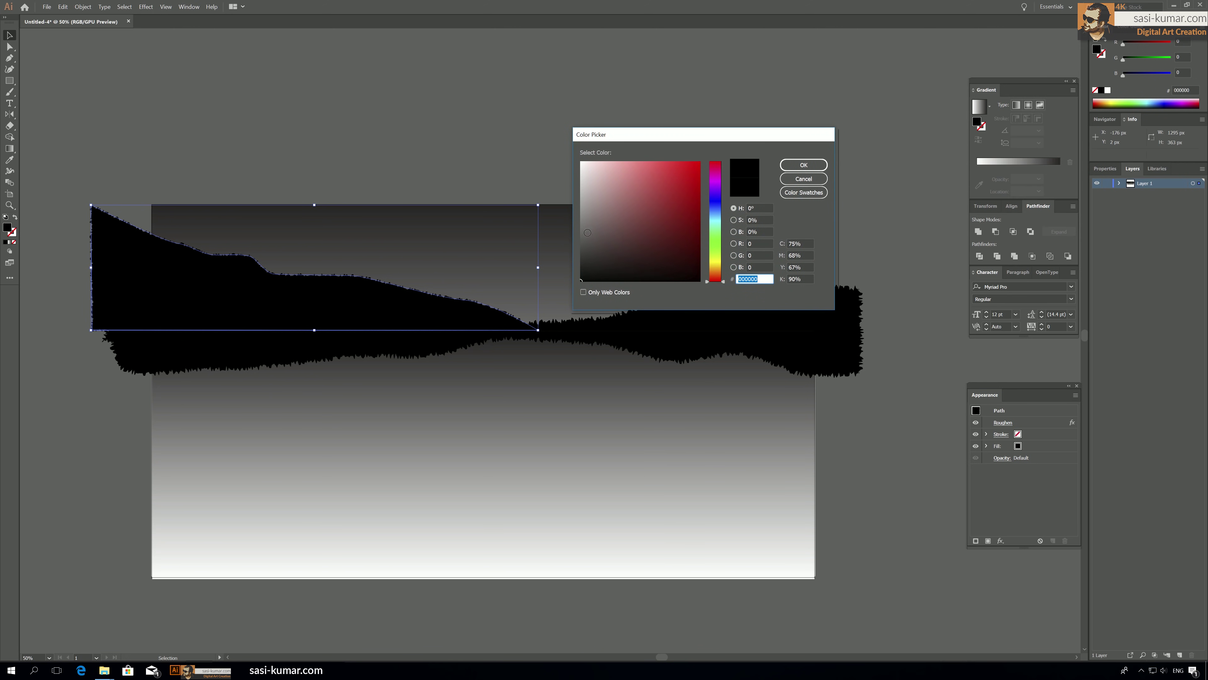
text(1c1c1c)
click(803, 165)
click(321, 67)
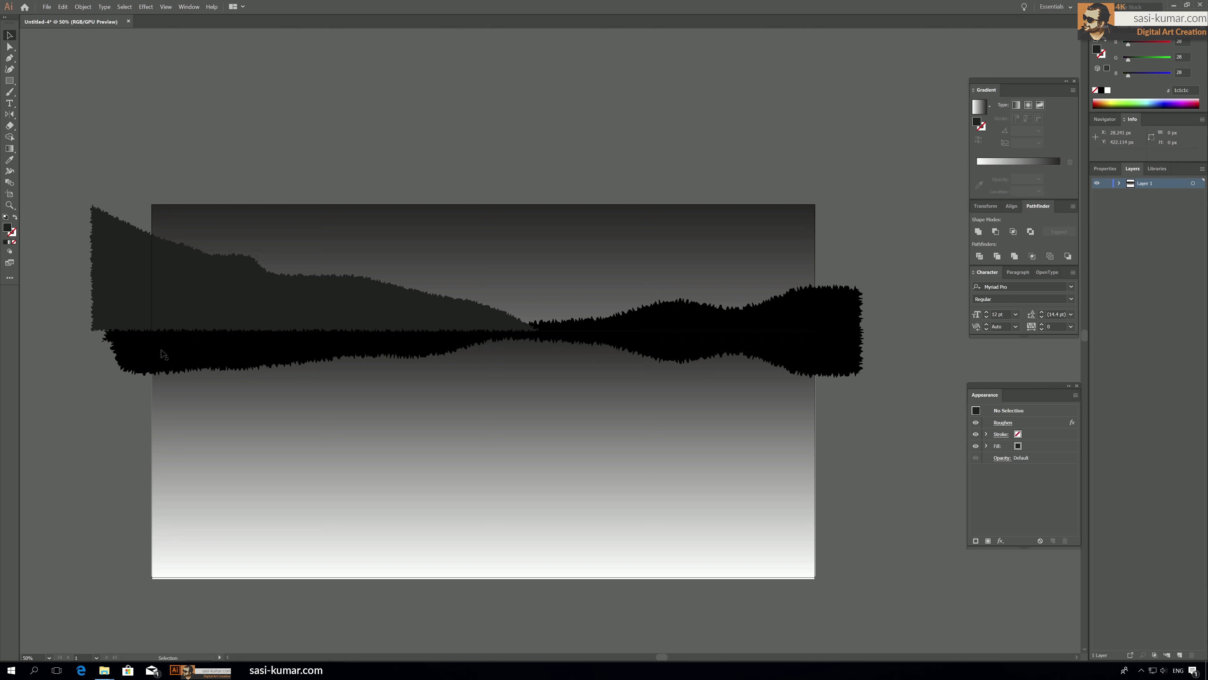
Send the dark grey mountain one level backward in the stacking order.
click(160, 294)
right_click(161, 291)
mouse_move(246, 430)
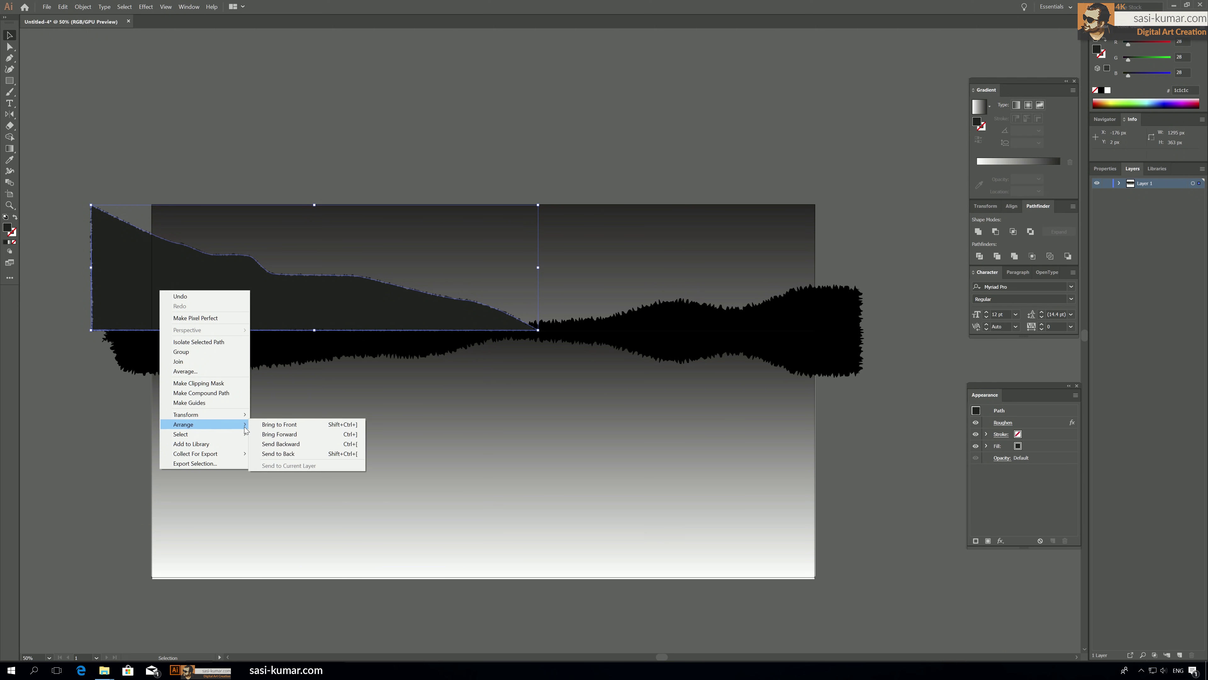
click(285, 444)
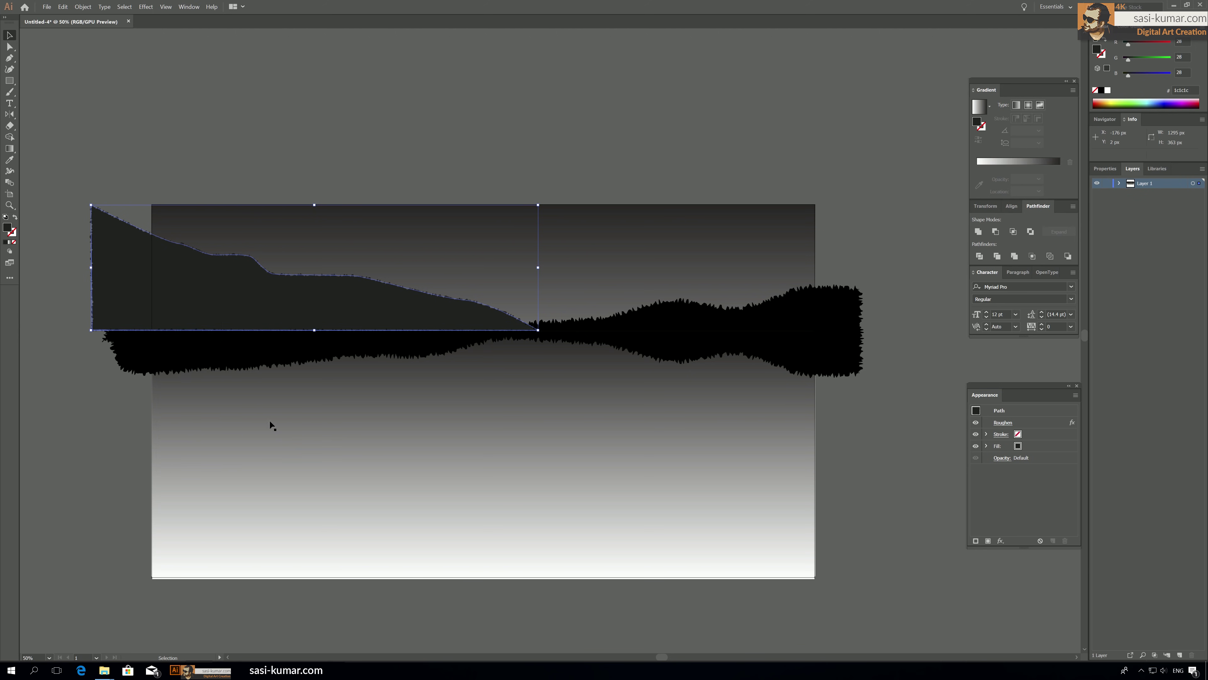
Bring the black hills, their reflection and the lower gradient rectangle in front of the dark grey mountain.
click(184, 46)
key(ctrl+a)
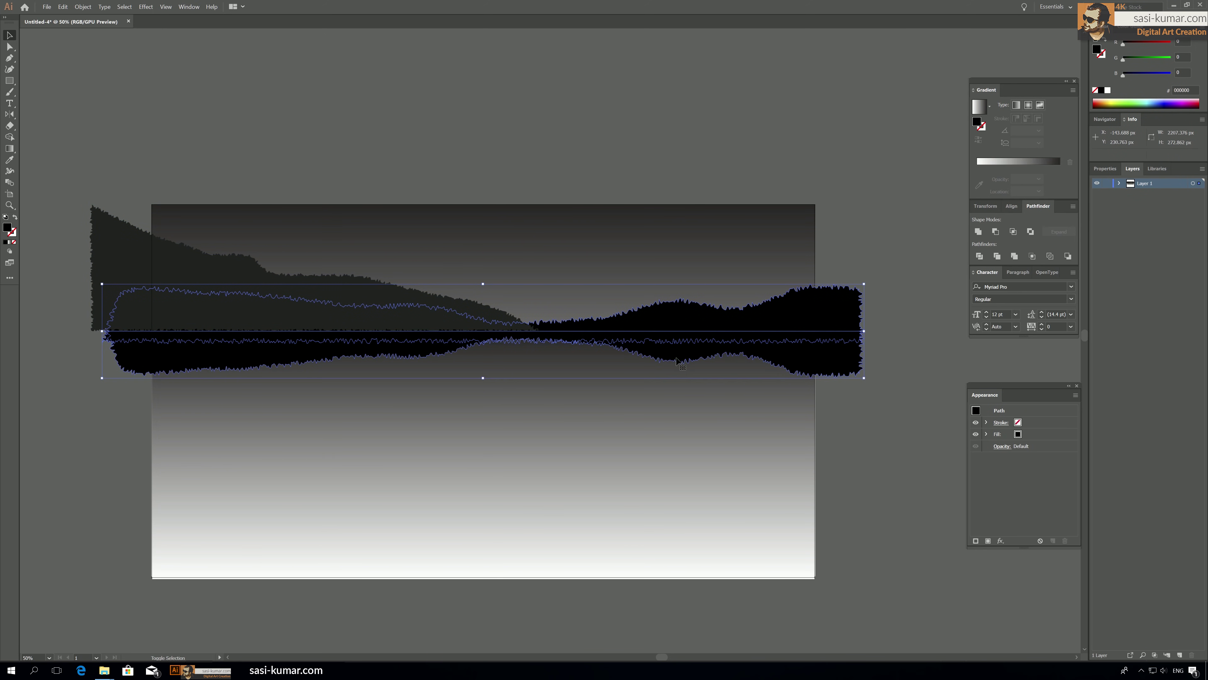
key(ctrl+h)
click(650, 408)
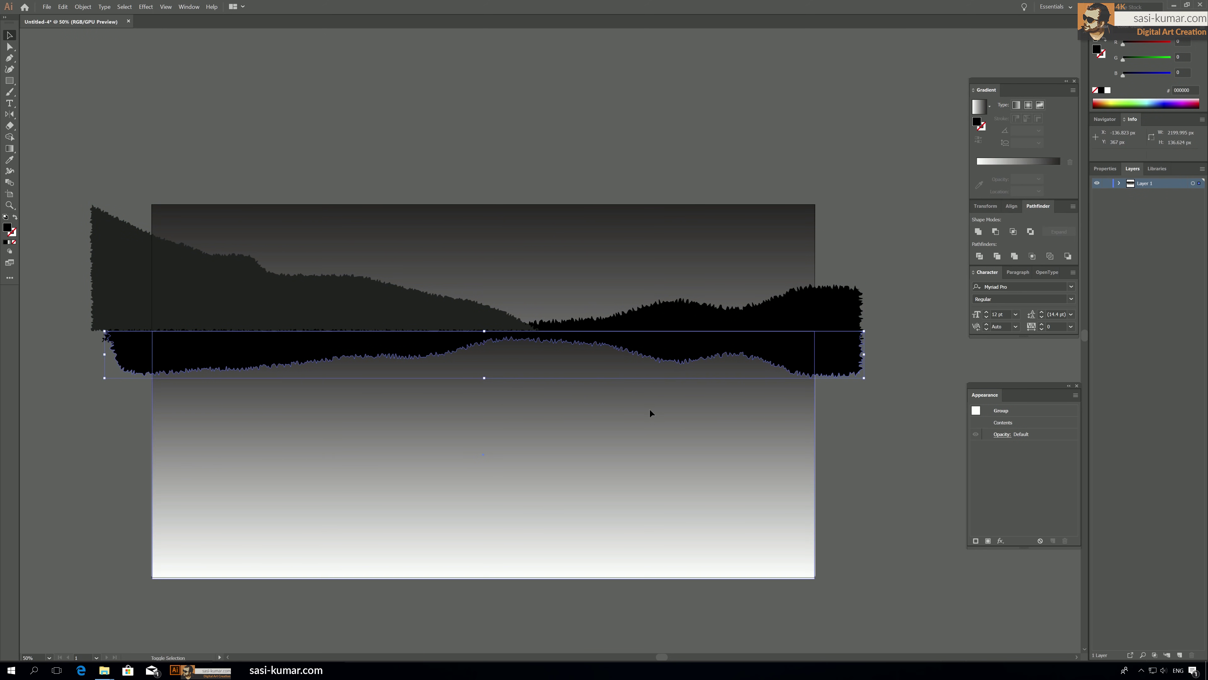
shift+click(695, 308)
right_click(694, 308)
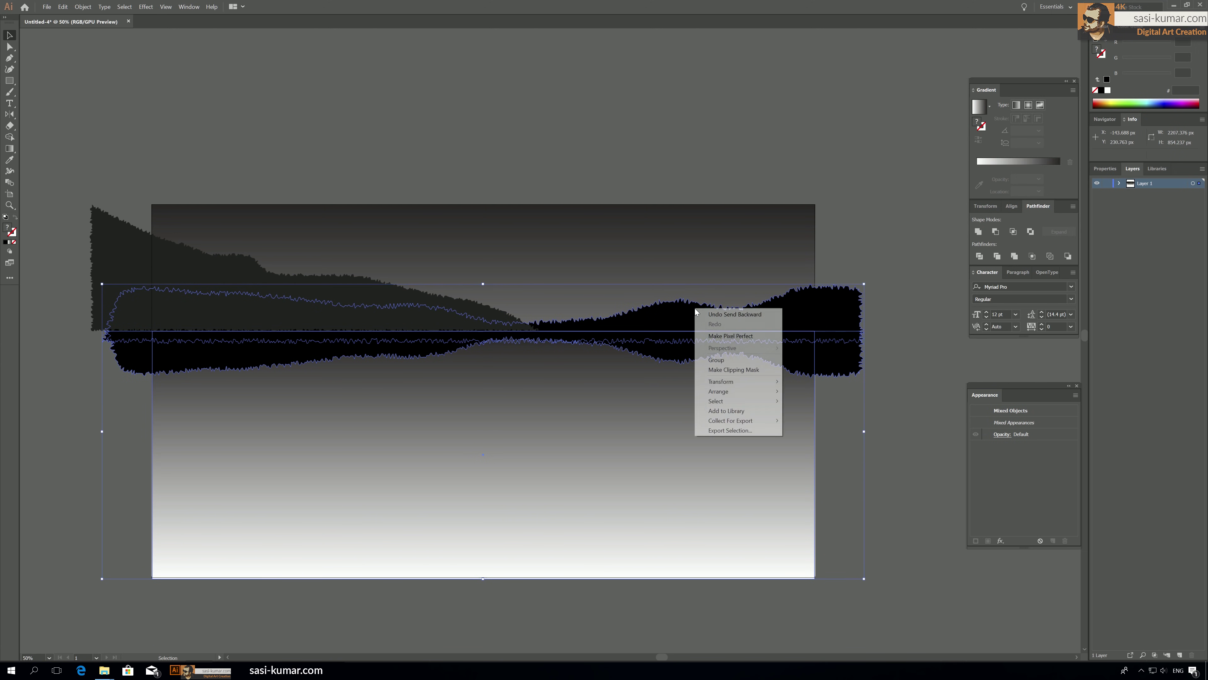
mouse_move(756, 397)
click(801, 392)
click(852, 164)
Move the dark grey mountain slightly down and to the left so its base tucks behind the black hills.
drag(194, 278, 185, 281)
click(287, 116)
click(357, 296)
drag(357, 296, 358, 299)
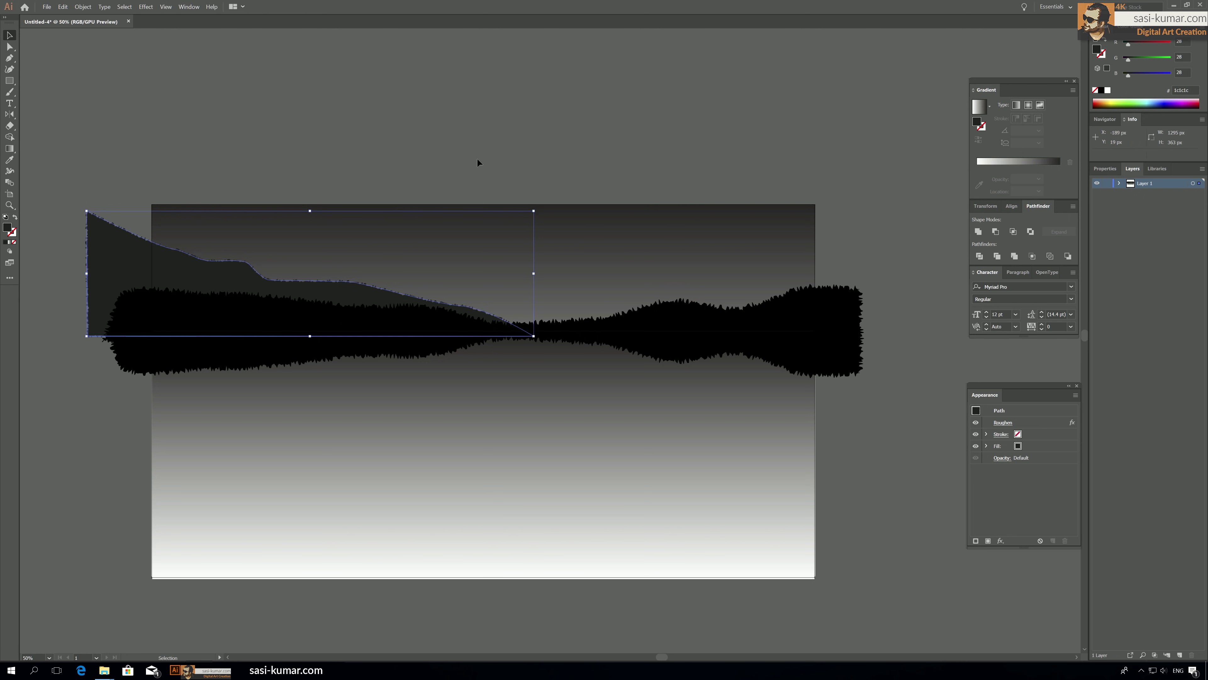
drag(219, 281, 220, 282)
click(406, 125)
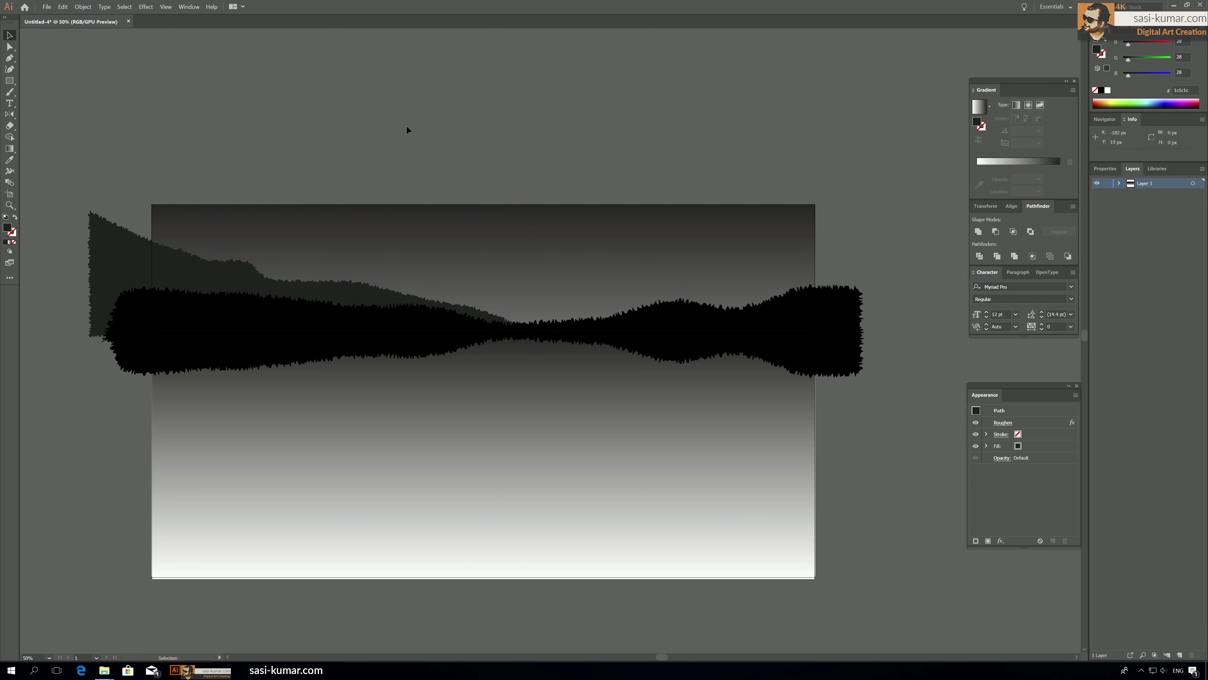
click(418, 323)
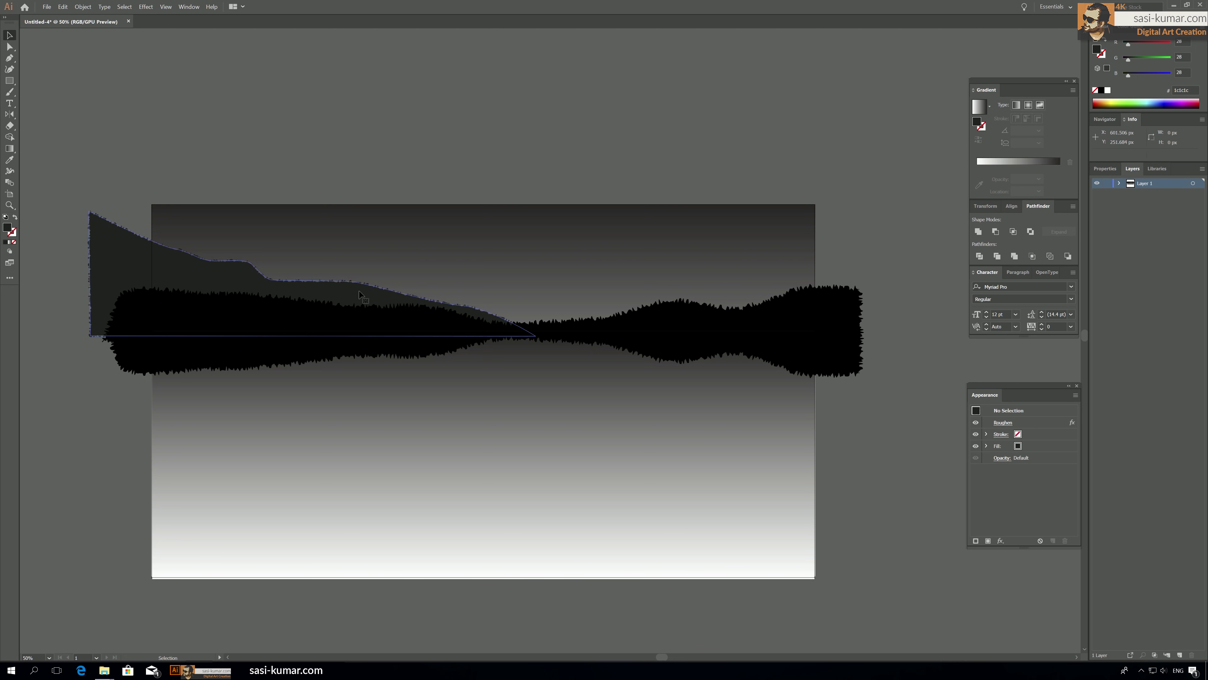
click(450, 87)
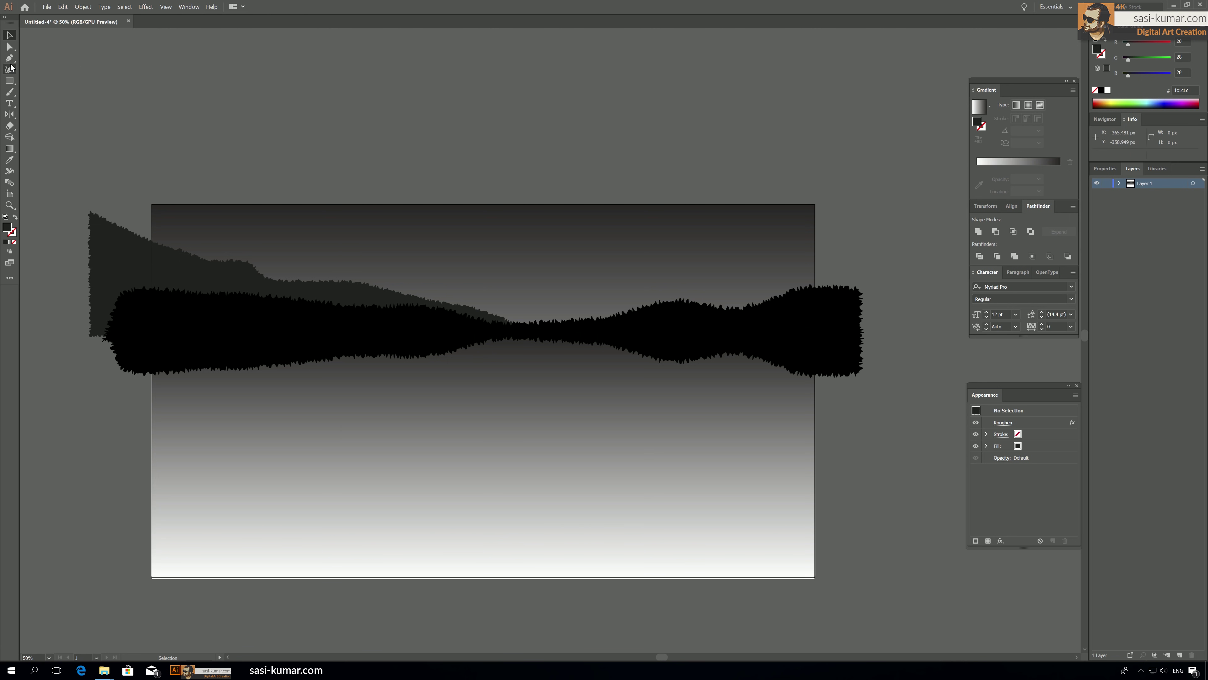
Draw a second, longer mountain with the Pen tool, sloping from the upper-left corner down to the horizon, and close the path.
key(p)
click(140, 202)
drag(271, 235, 287, 237)
drag(406, 257, 422, 265)
drag(526, 295, 535, 297)
click(575, 319)
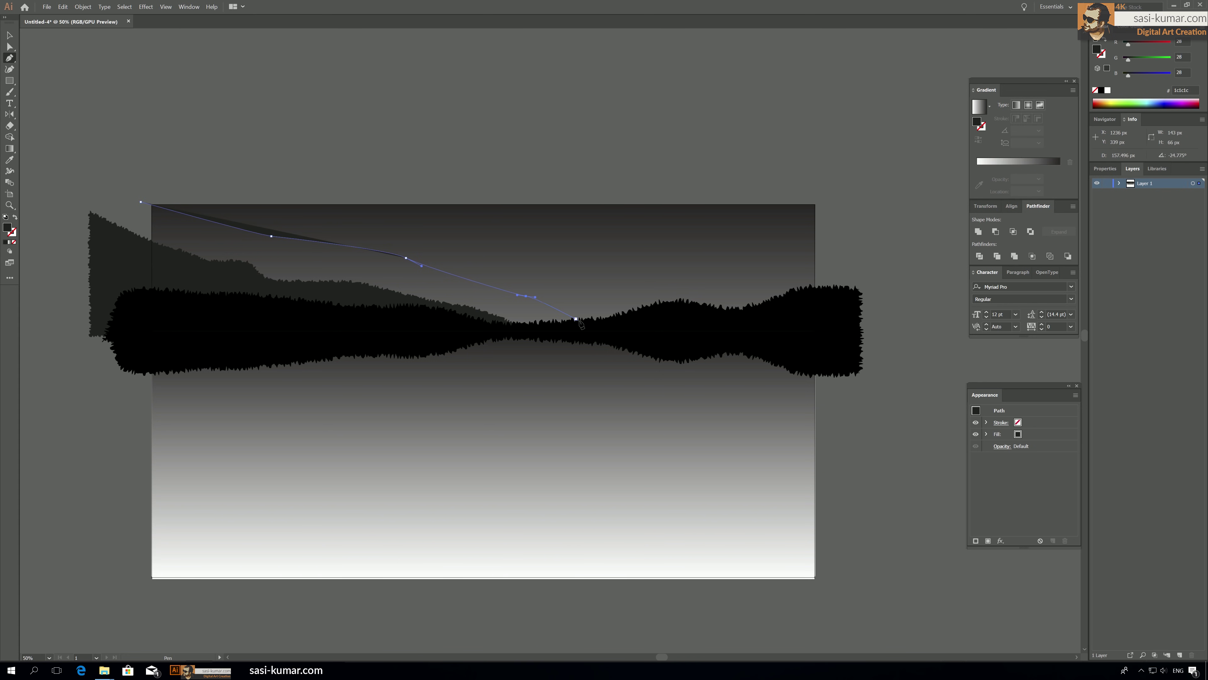
click(633, 319)
click(689, 335)
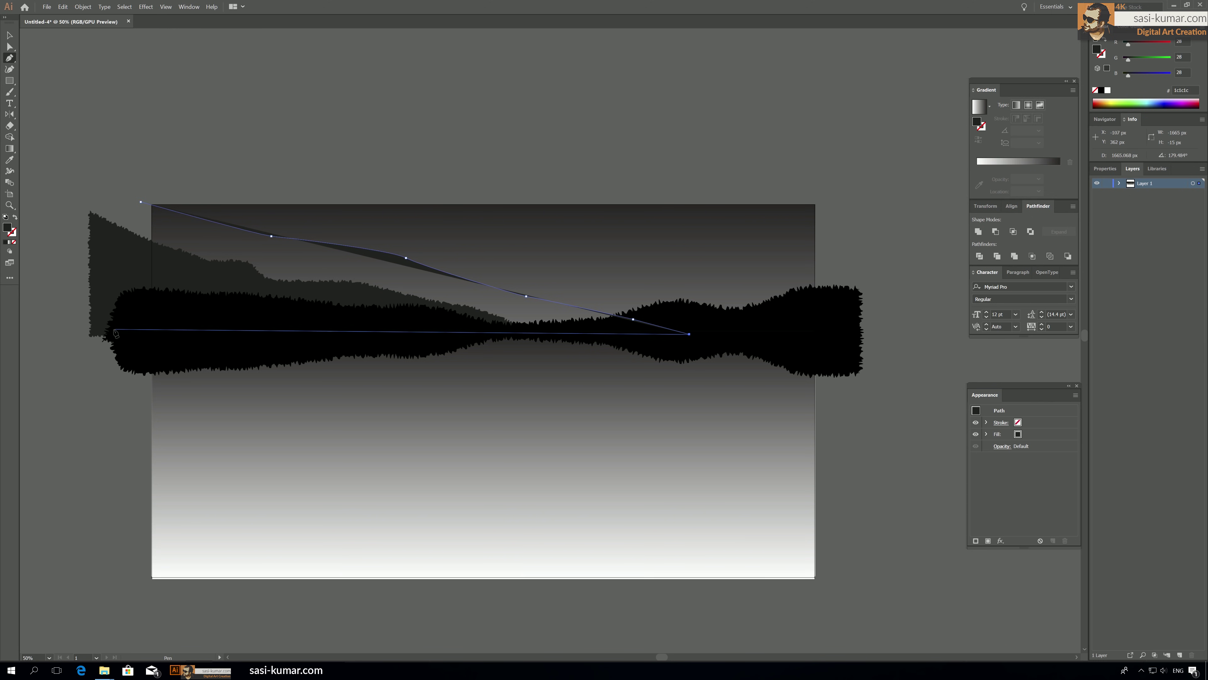
click(98, 329)
click(141, 203)
Fill the new mountain shape with grey 424242.
double_click(7, 227)
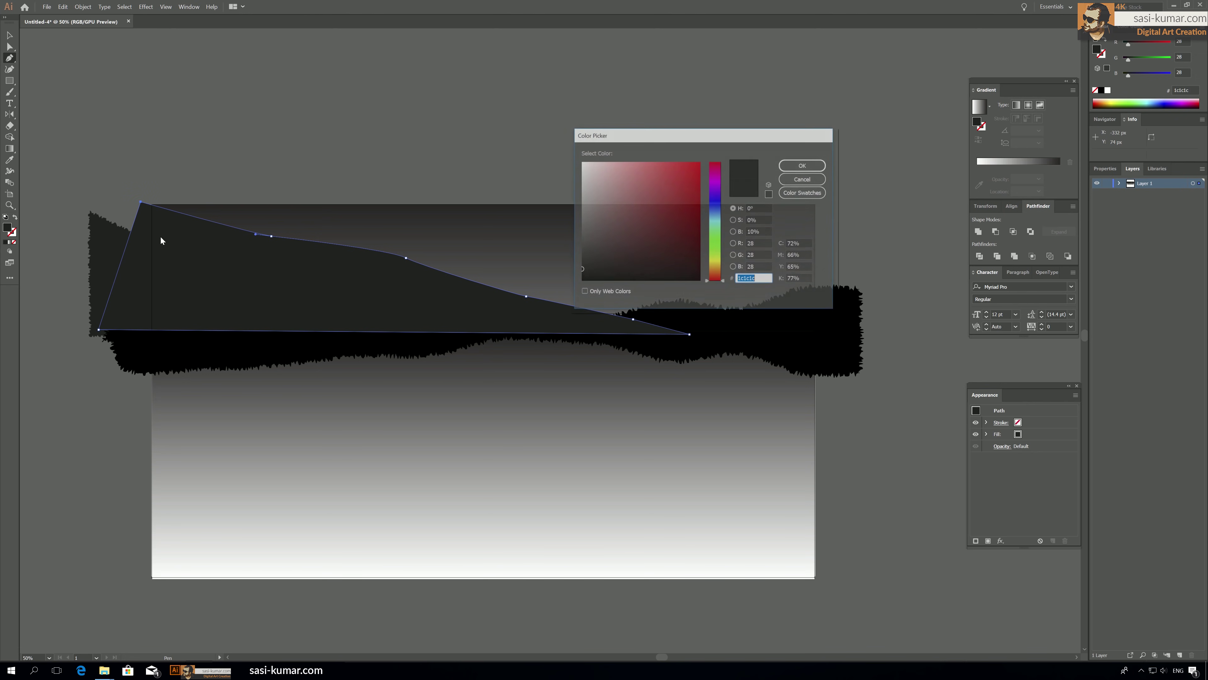
text(424242)
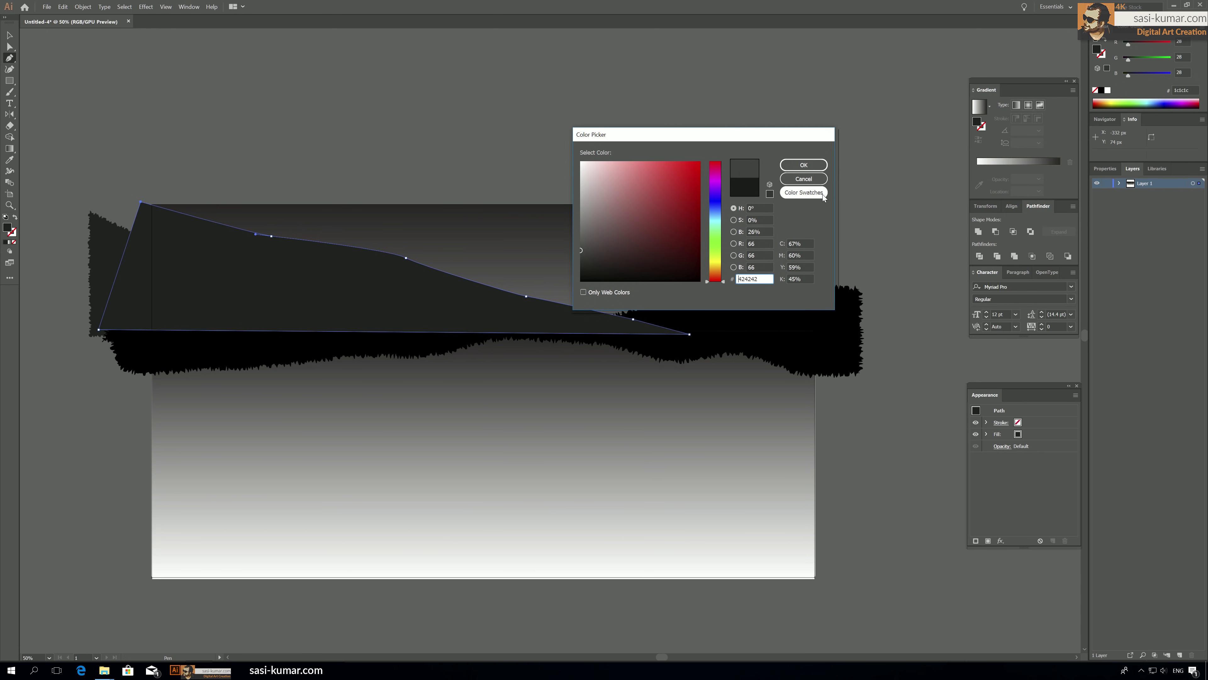
click(804, 164)
Send the 424242 grey mountain backward until it sits behind the dark mountain and the black hills.
key(v)
click(302, 46)
click(172, 250)
key(ctrl+bracketleft)
key(a)
key(ctrl+bracketleft)
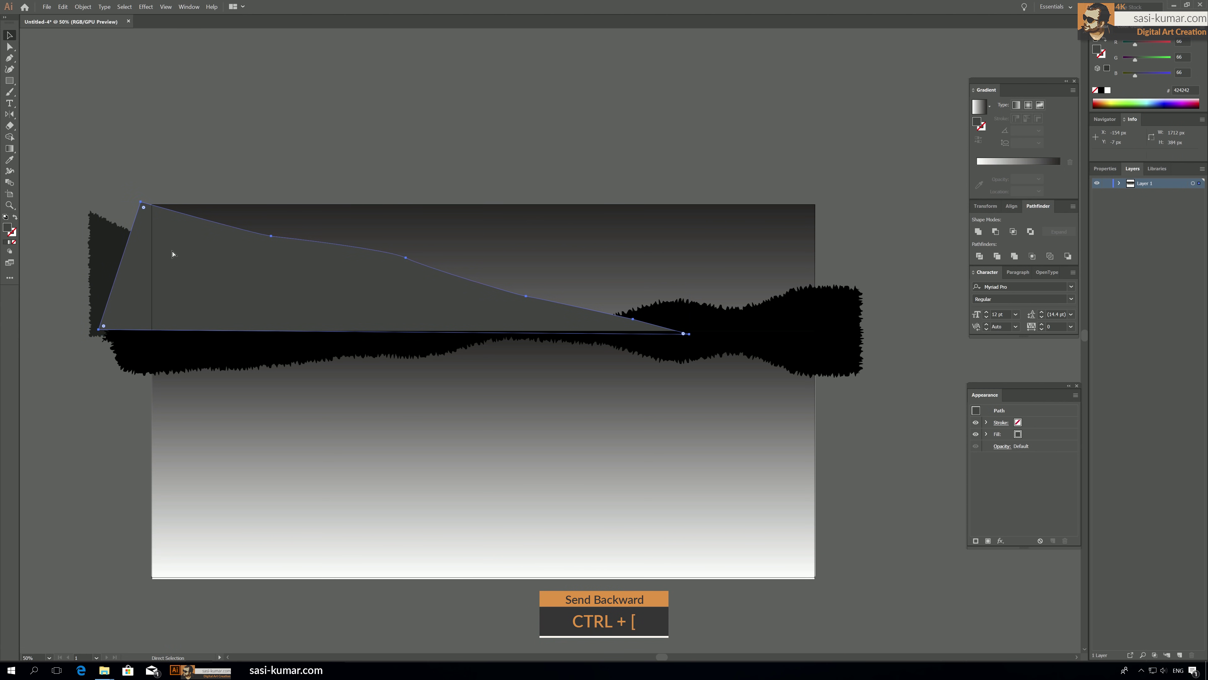
key(ctrl+bracketleft)
key(ctrl+bracketleft)
key(v)
click(258, 133)
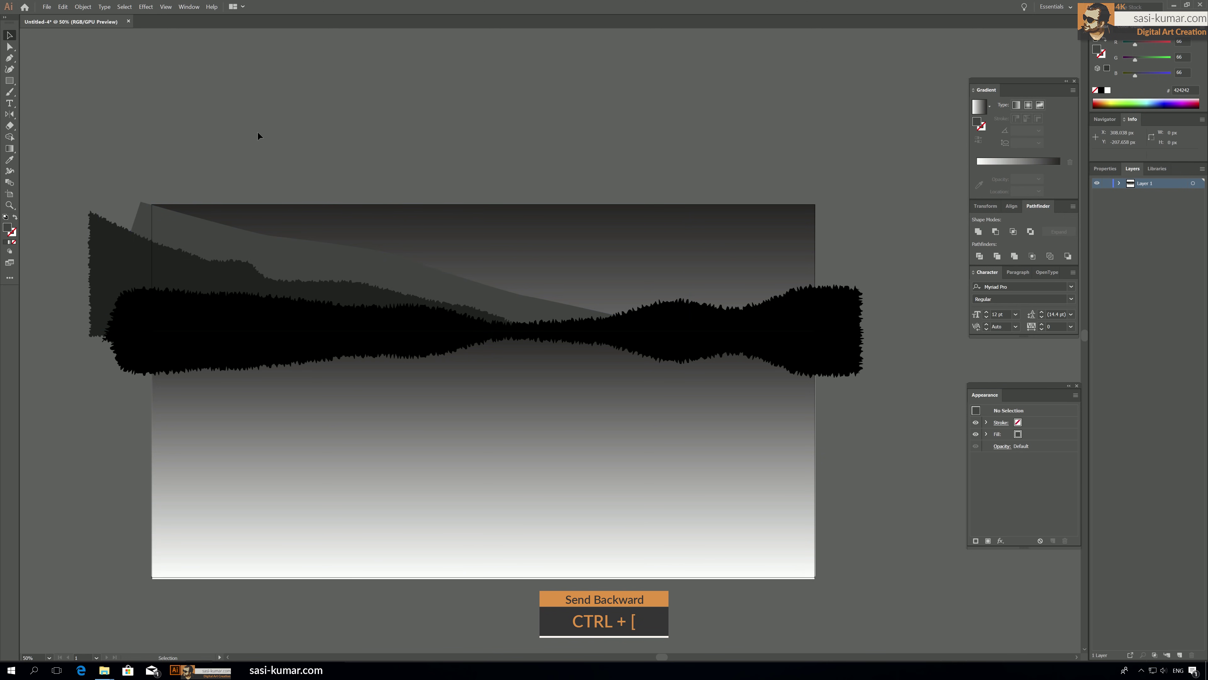
Shift the rear grey mountain about 60 px to the left.
click(374, 290)
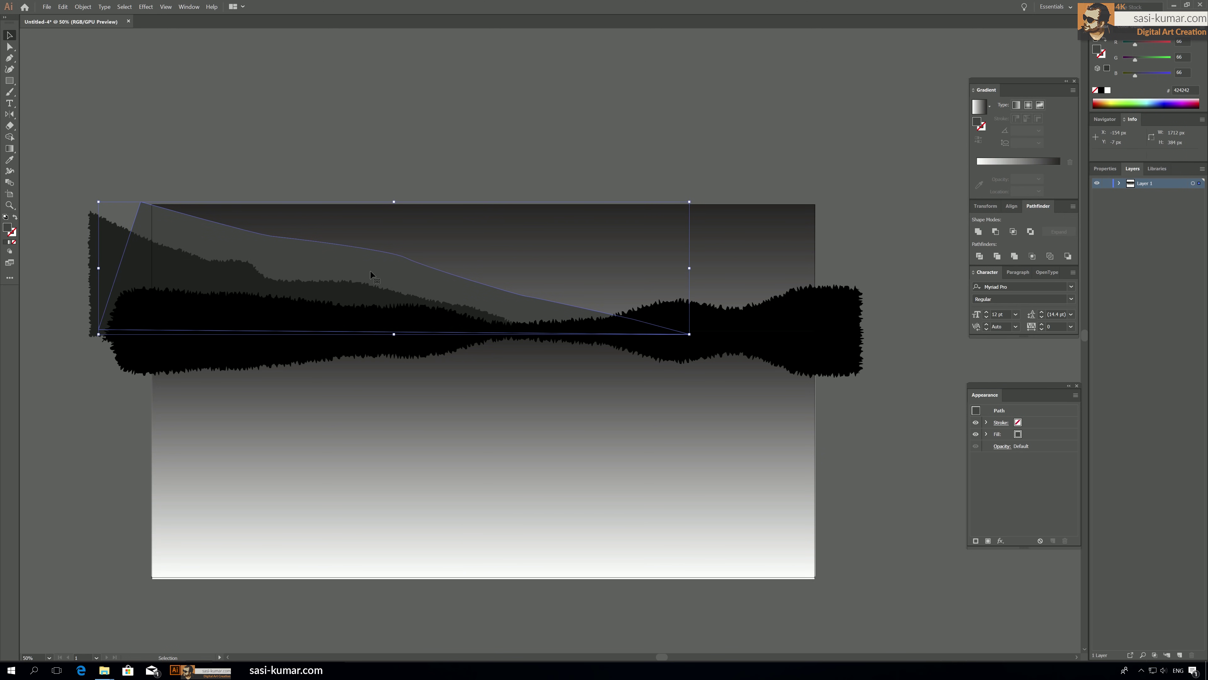
key(ctrl+h)
click(375, 265)
drag(358, 269, 356, 269)
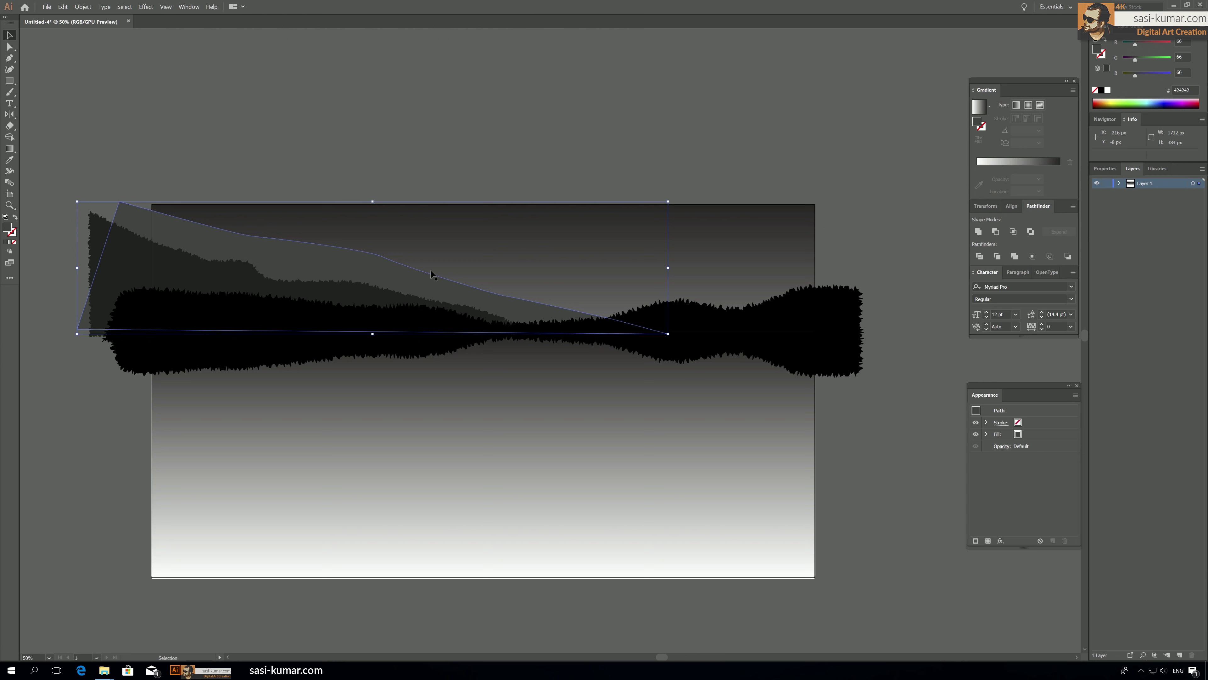
click(451, 171)
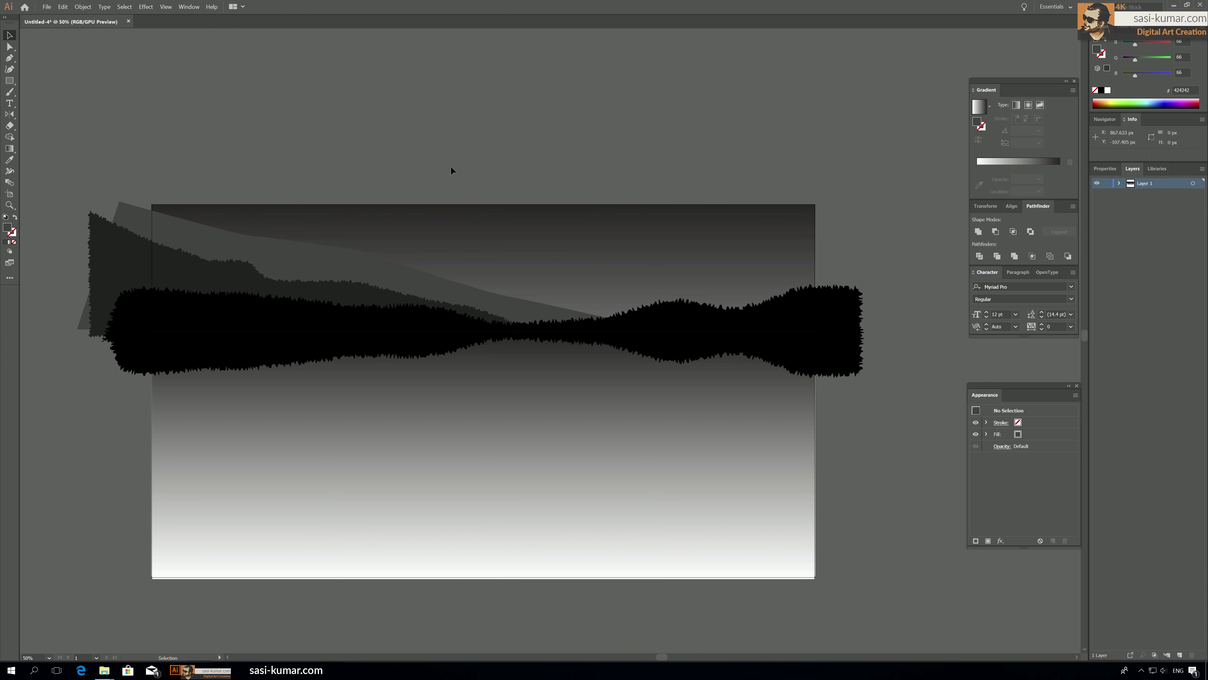
drag(451, 171, 409, 117)
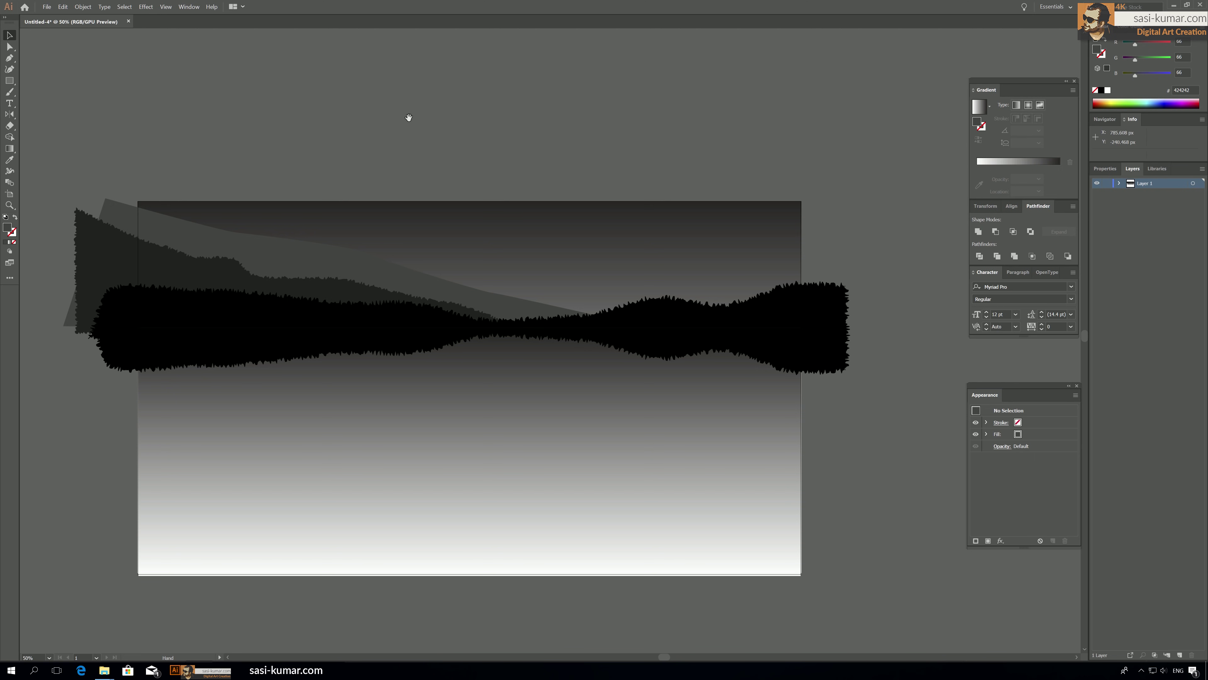
Draw a circle about 110 px wide over the dip in the right-hand hills and send it behind them.
click(9, 81)
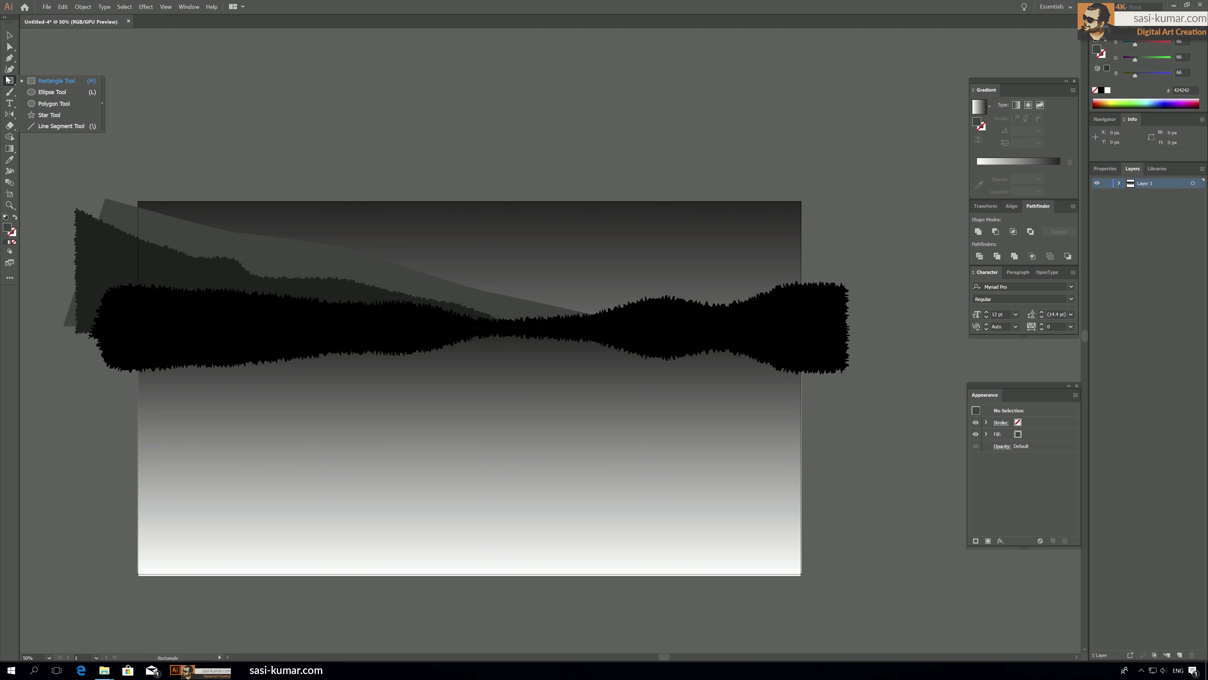
click(52, 92)
mouse_move(727, 290)
mouse_down()
mouse_move(746, 309)
mouse_move(728, 305)
mouse_up()
click(10, 36)
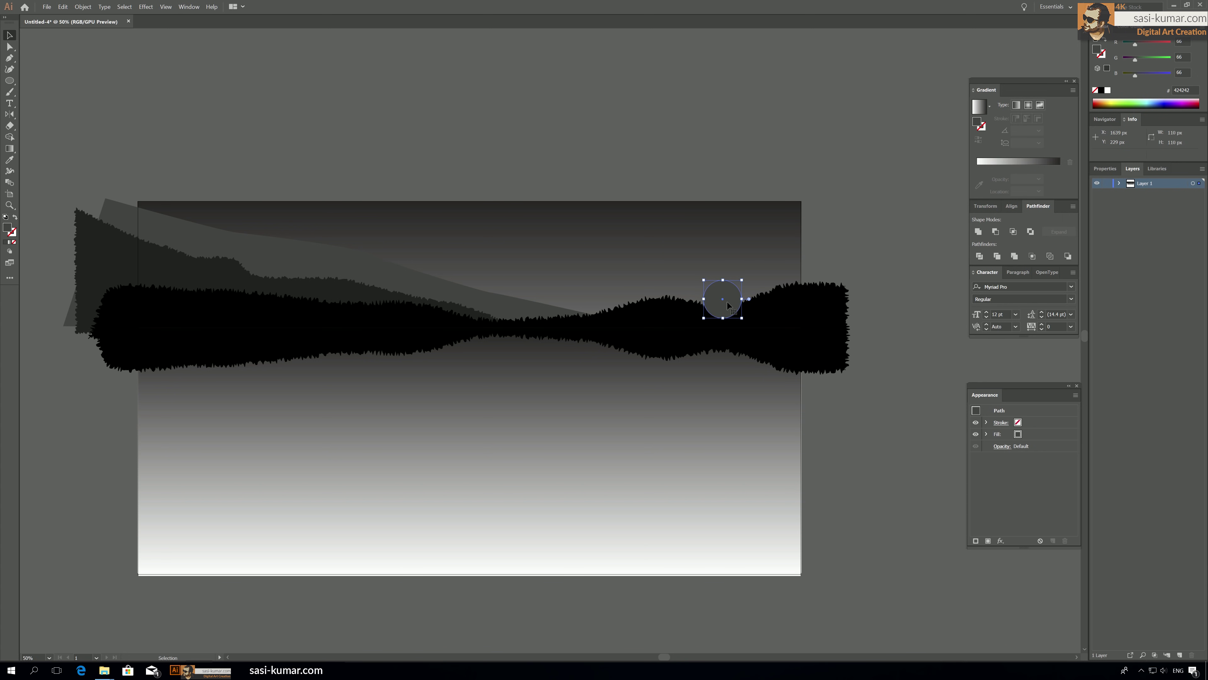
key(a)
key(v)
click(718, 293)
Fill the circle with light grey ddd9d9.
double_click(12, 228)
text(d3d3d3)
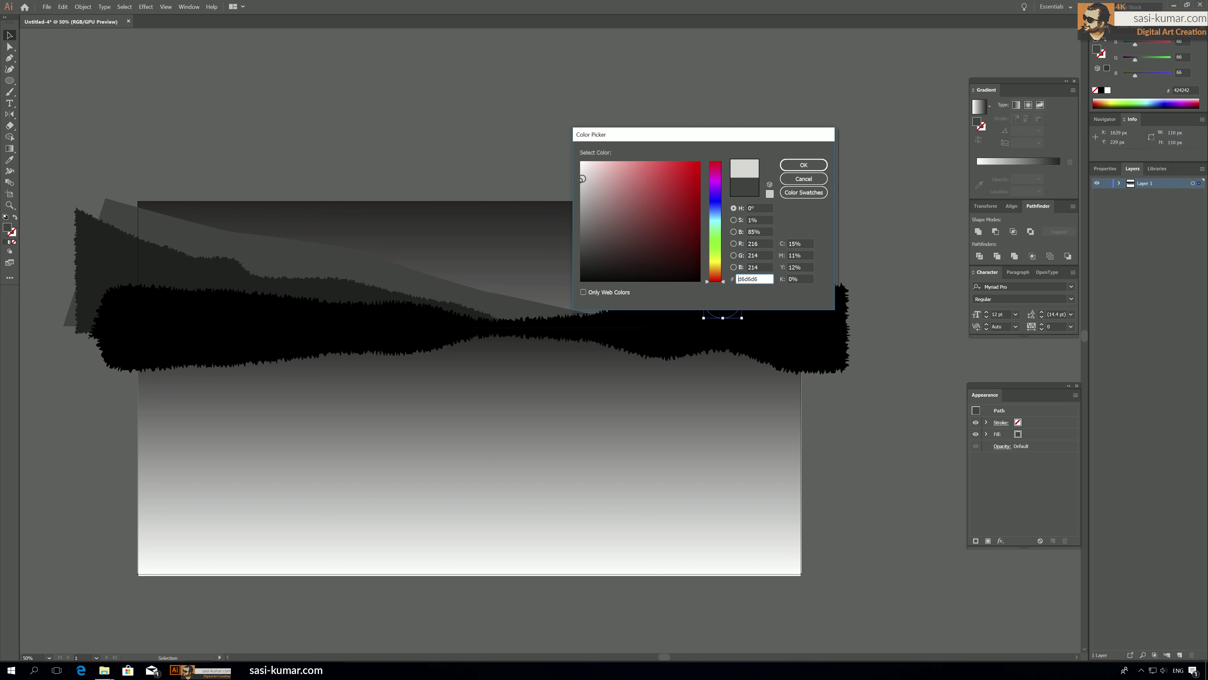
click(803, 165)
click(596, 106)
drag(585, 137, 635, 122)
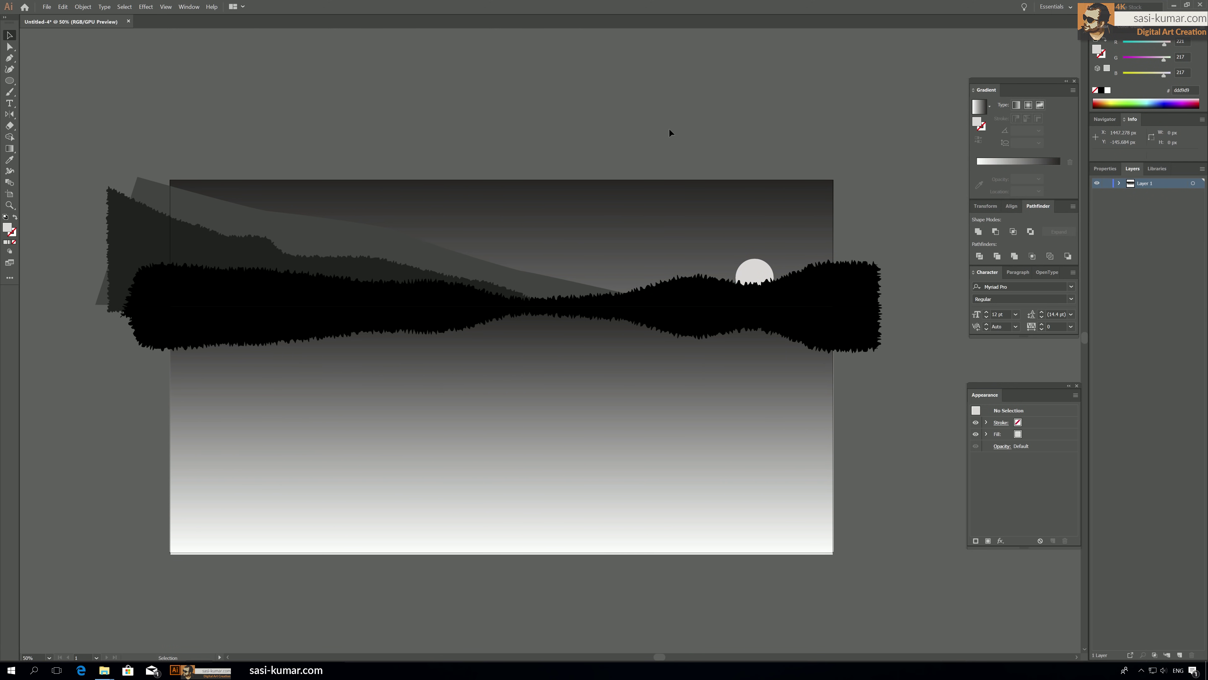
click(606, 447)
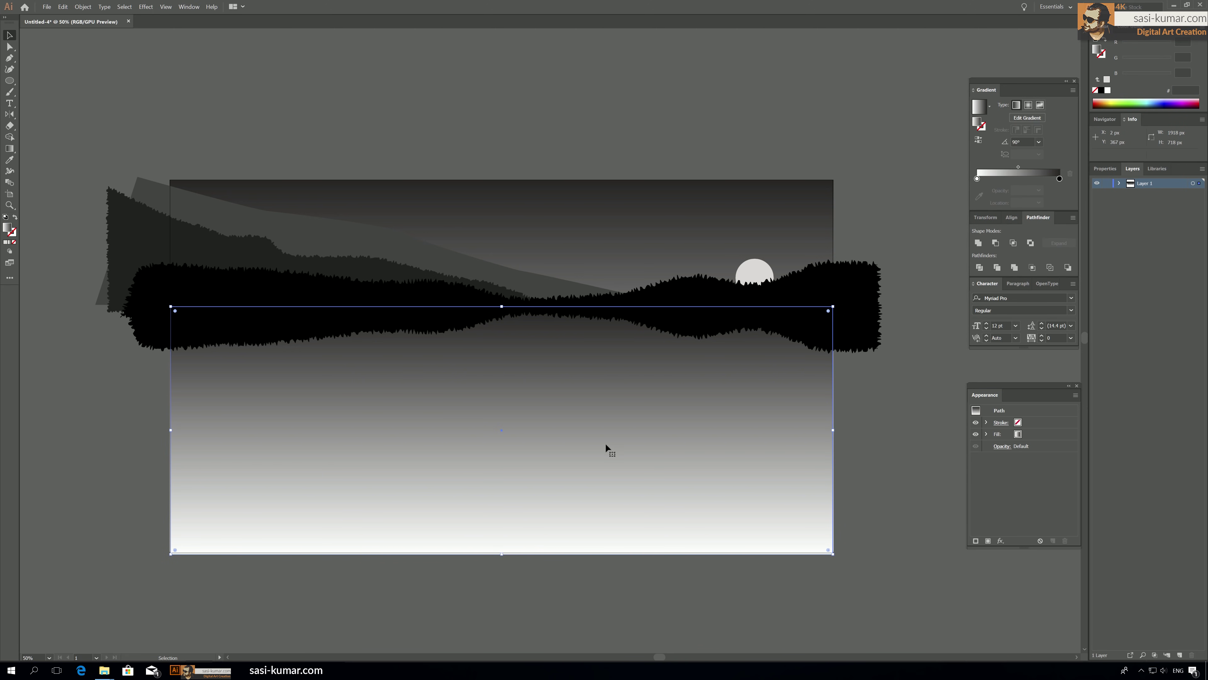
click(275, 298)
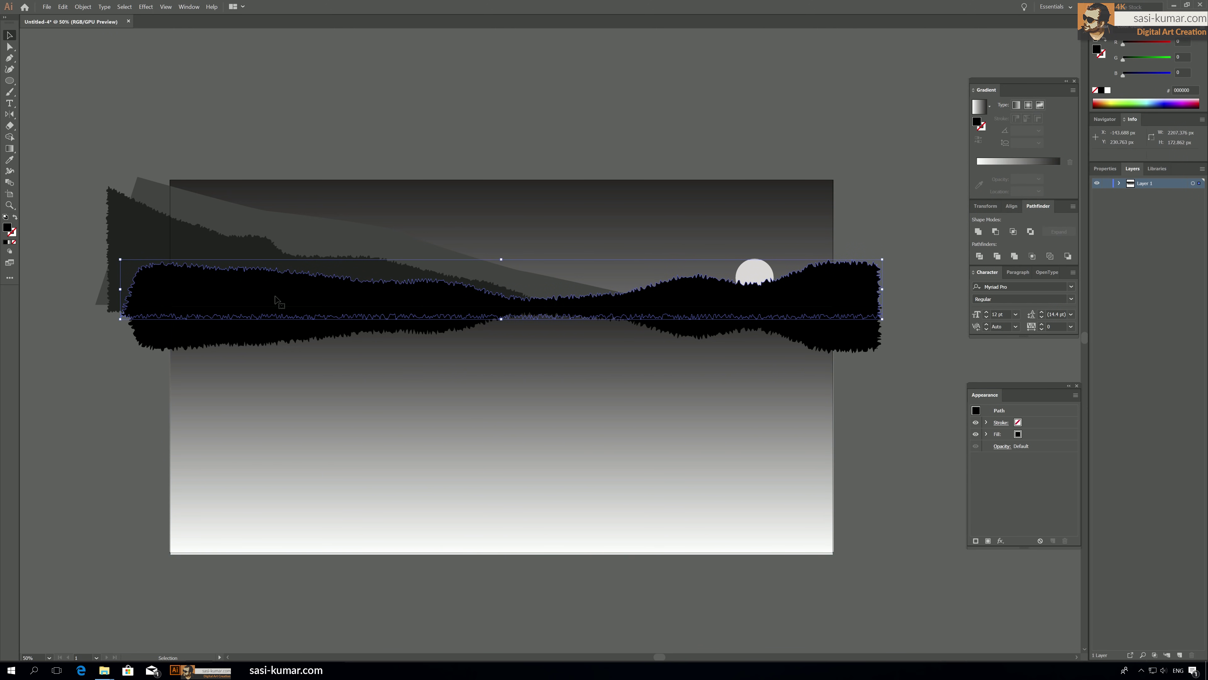
click(212, 251)
click(213, 205)
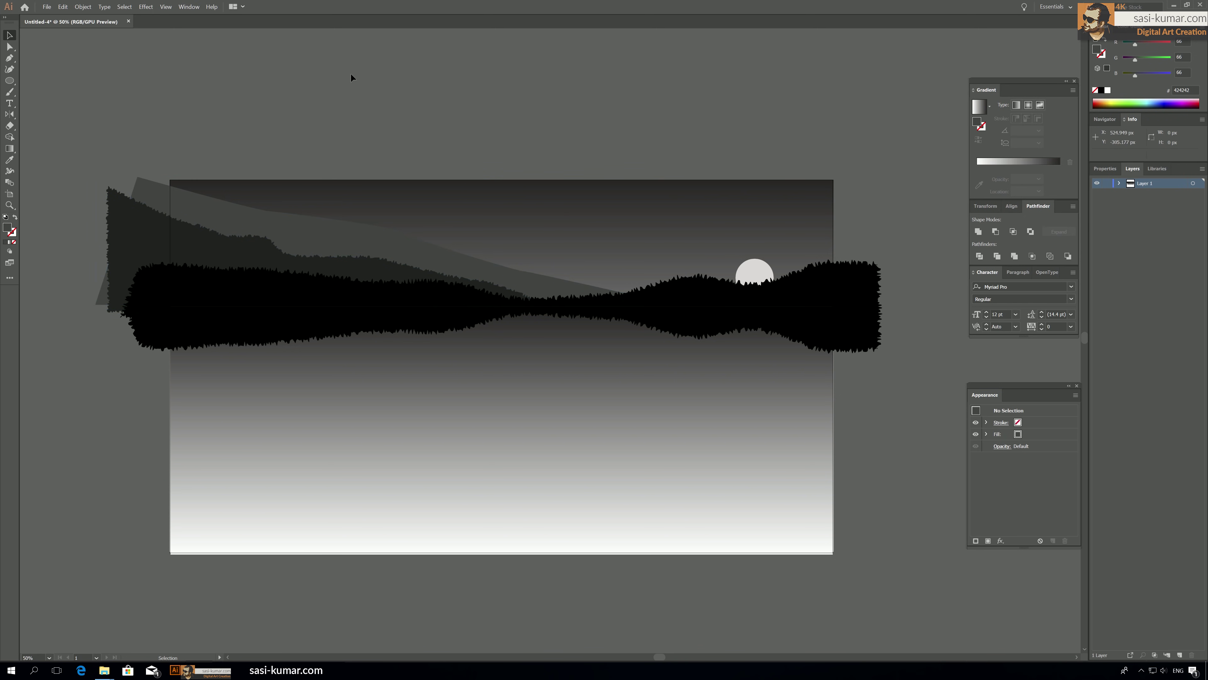
Copy the full-size gradient background rectangle.
scroll(556, 143, right, 1)
click(553, 206)
key(a)
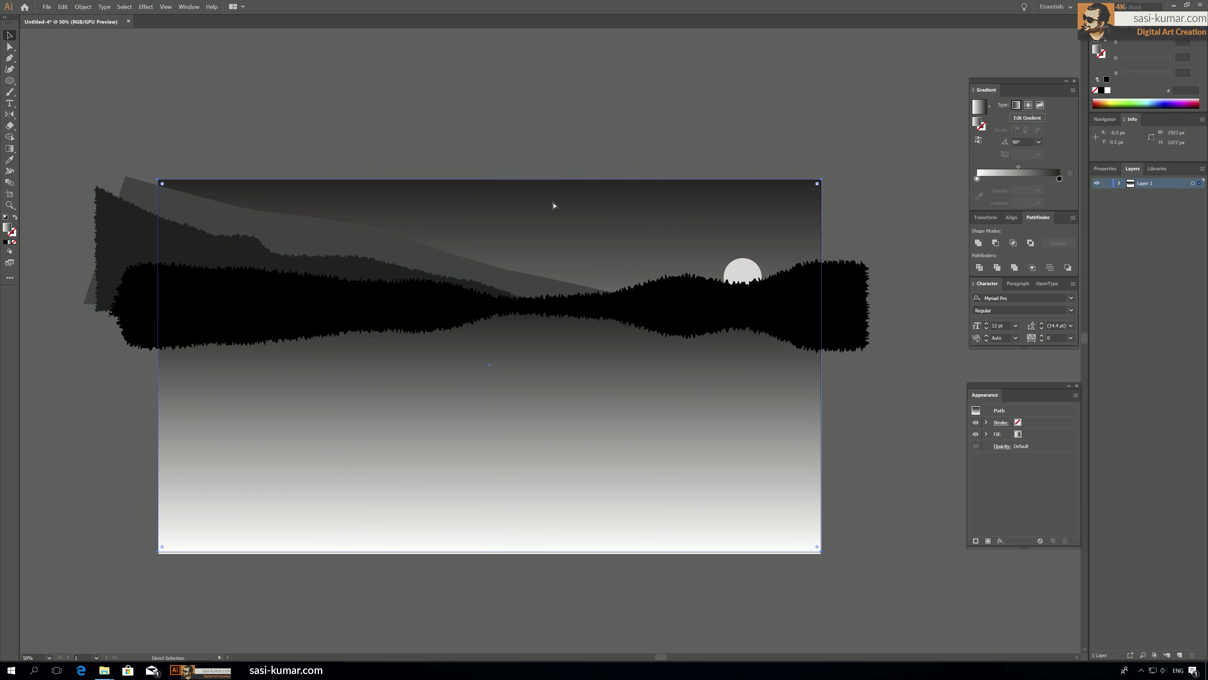
key(v)
click(500, 109)
click(252, 331)
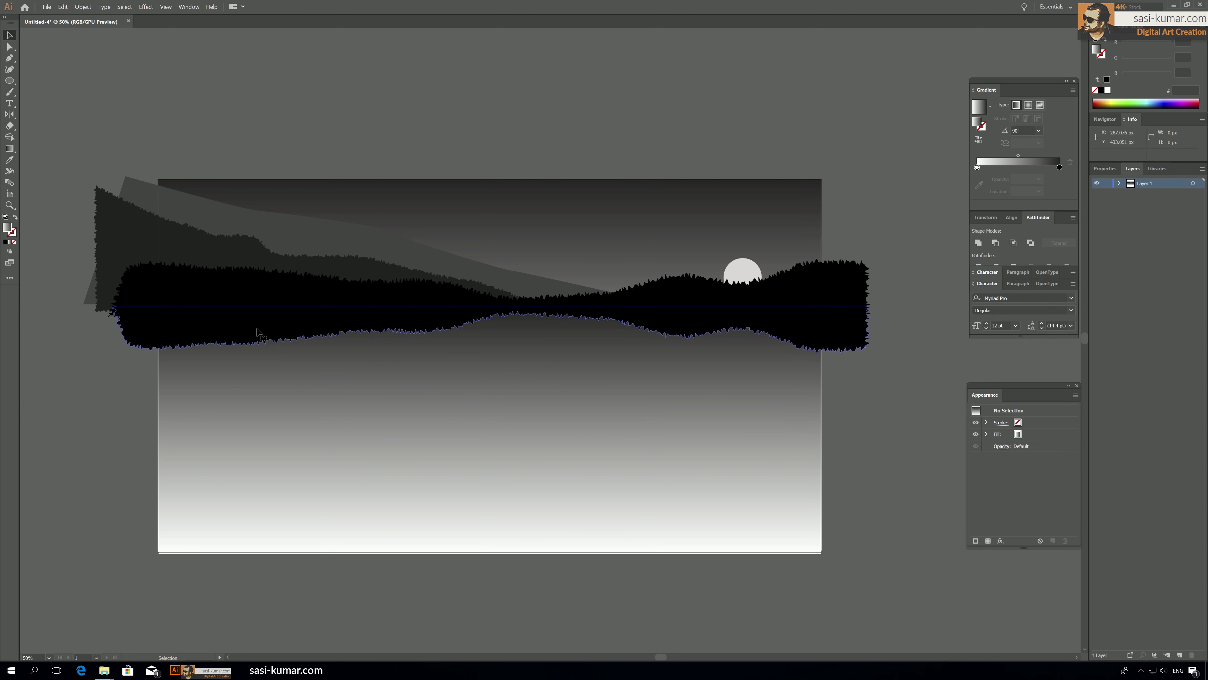
click(135, 193)
click(166, 138)
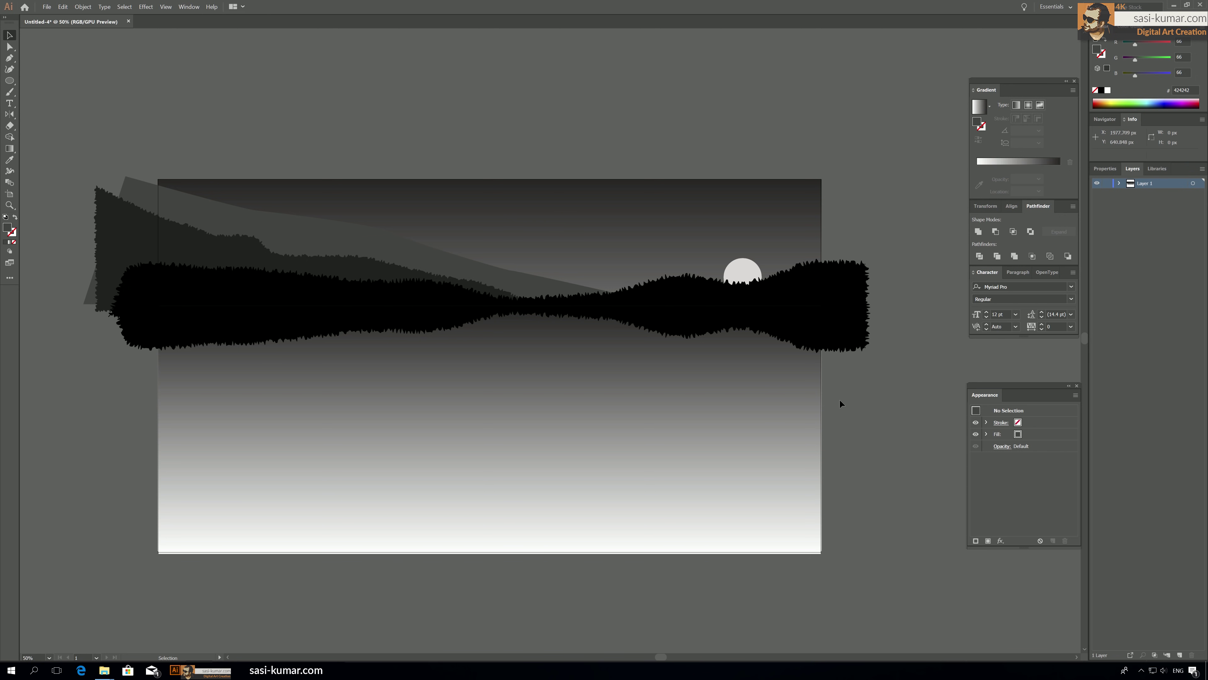
Isolate the upper black hill shape and paste the copied background rectangle in front of it.
click(192, 281)
double_click(191, 282)
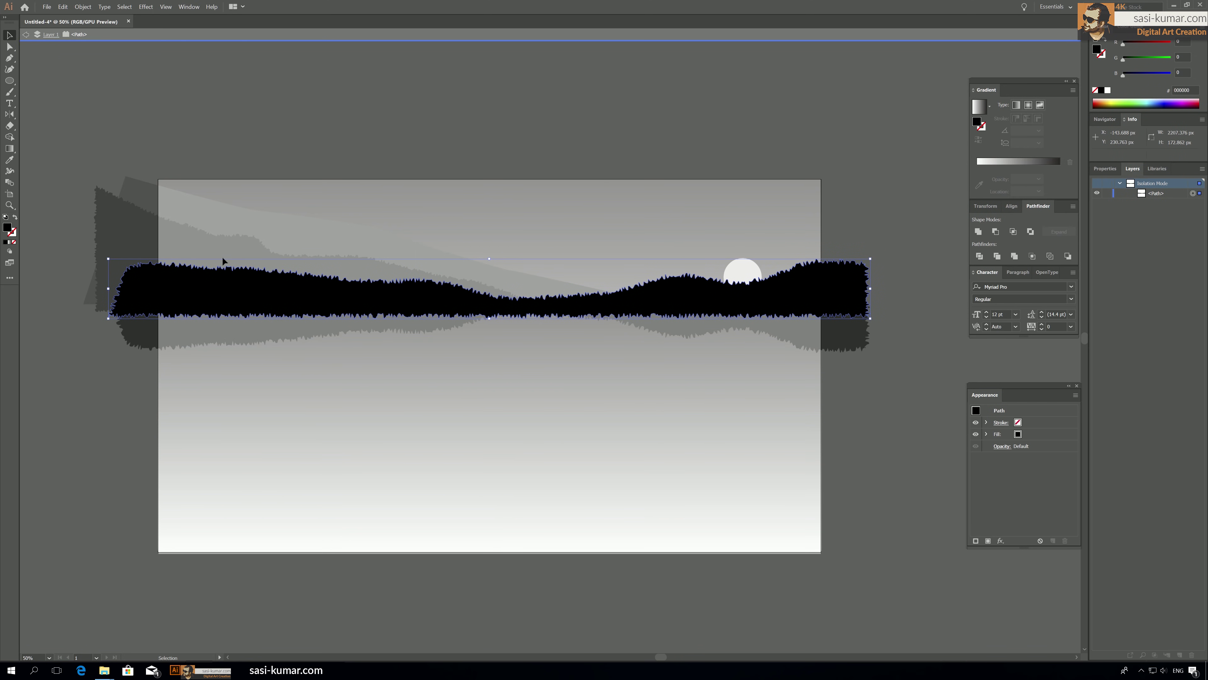
key(a)
key(ctrl)
key(ctrl+f)
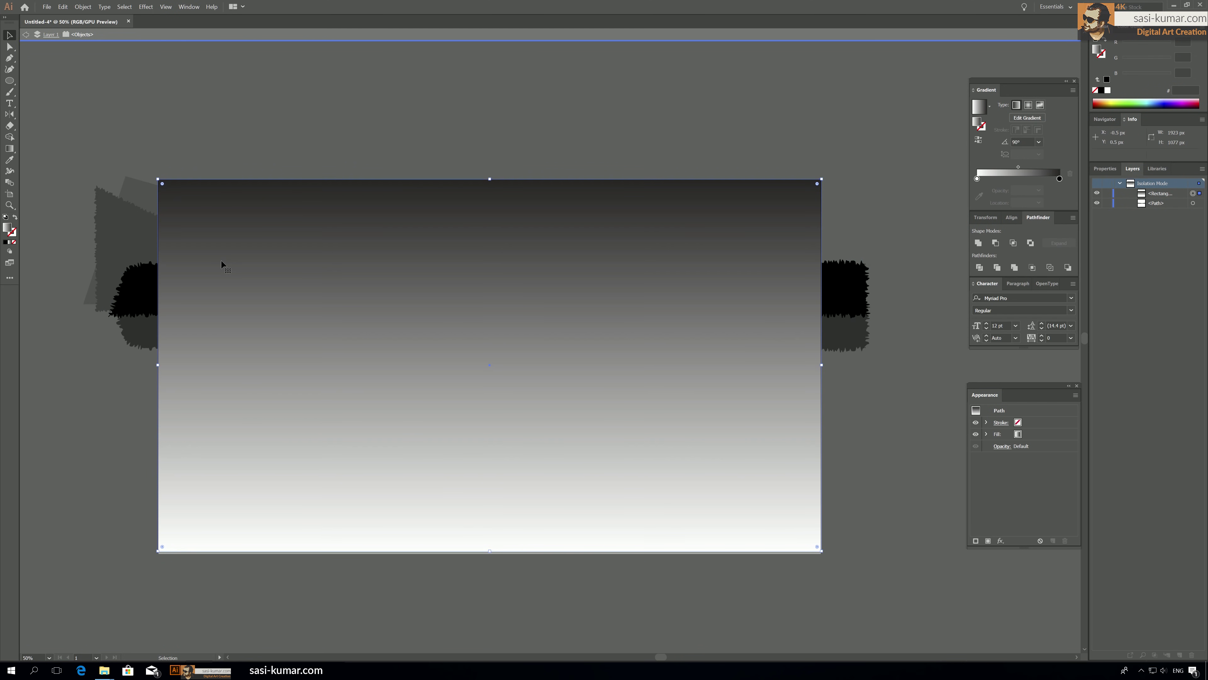
Remove the pasted rectangle's fill and divide the hill shape along the rectangle's edges.
click(14, 242)
key(ctrl+a)
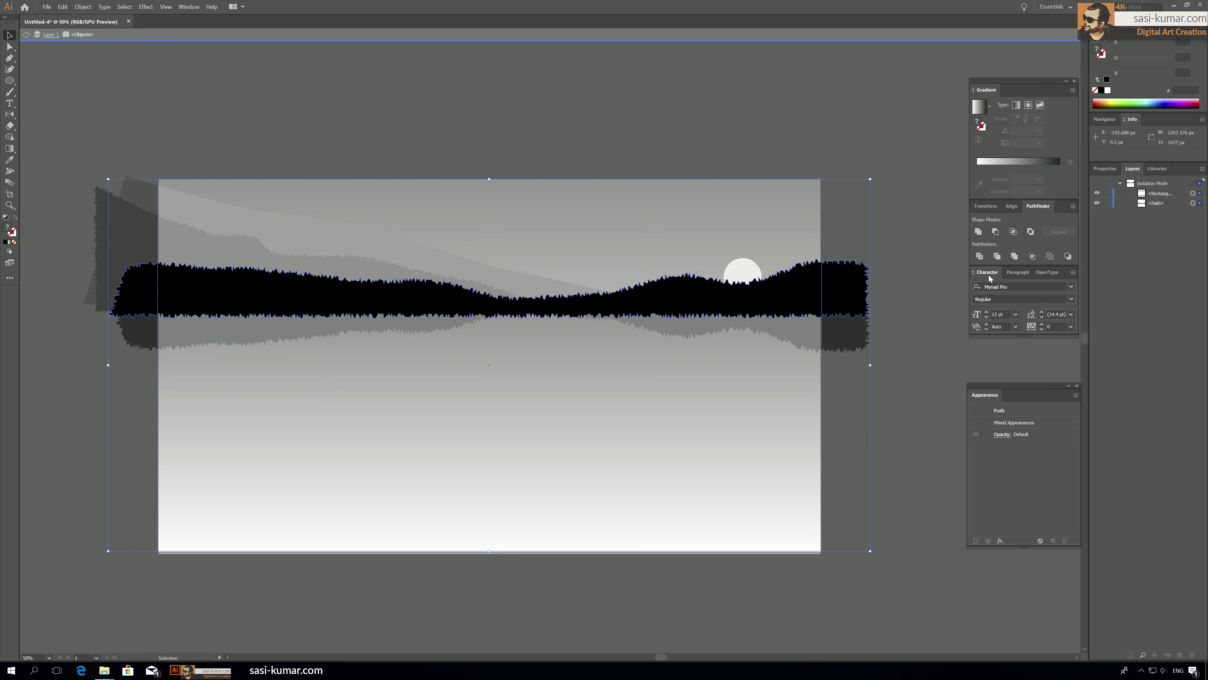
click(980, 257)
Delete the hill pieces outside both sides of the artboard and the leftover rectangle piece above, and leave isolation mode.
click(845, 289)
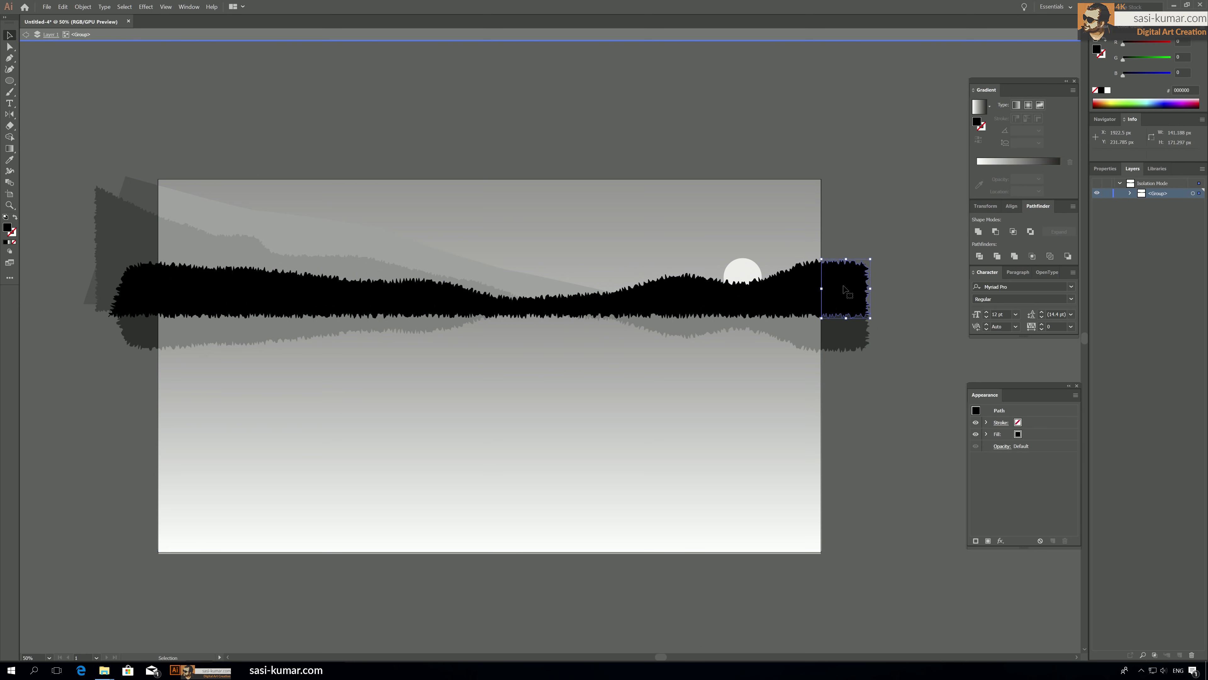
key(Delete)
click(133, 290)
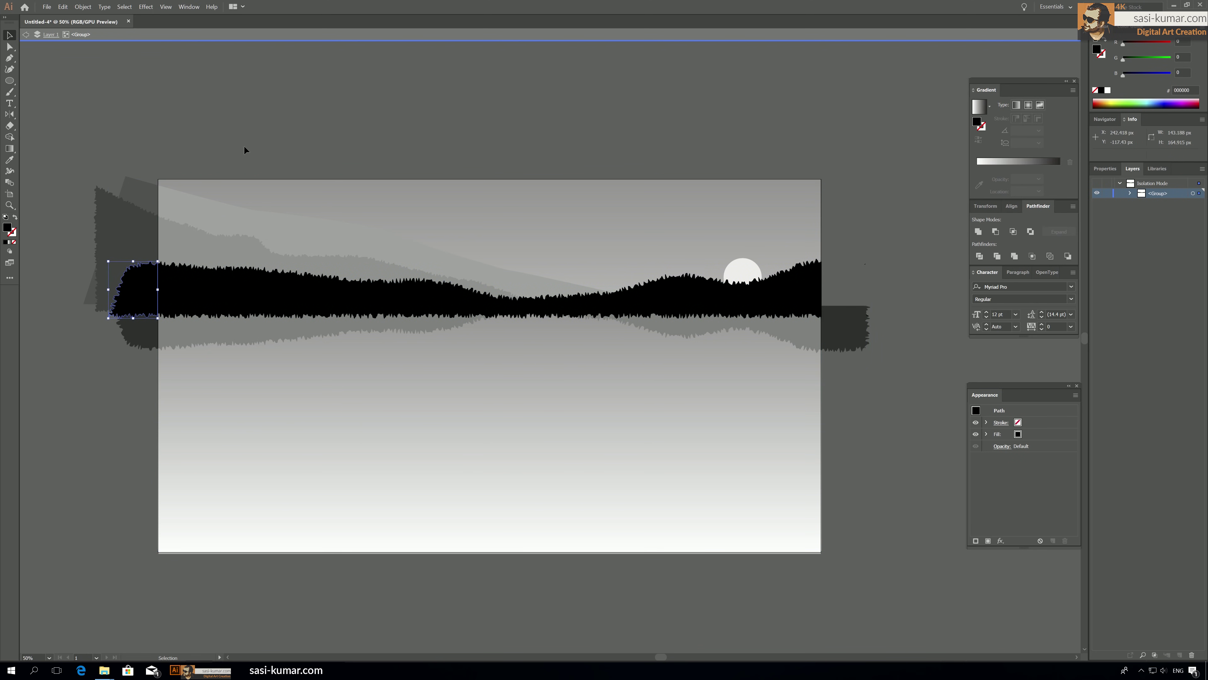
key(Delete)
drag(241, 138, 303, 223)
key(Delete)
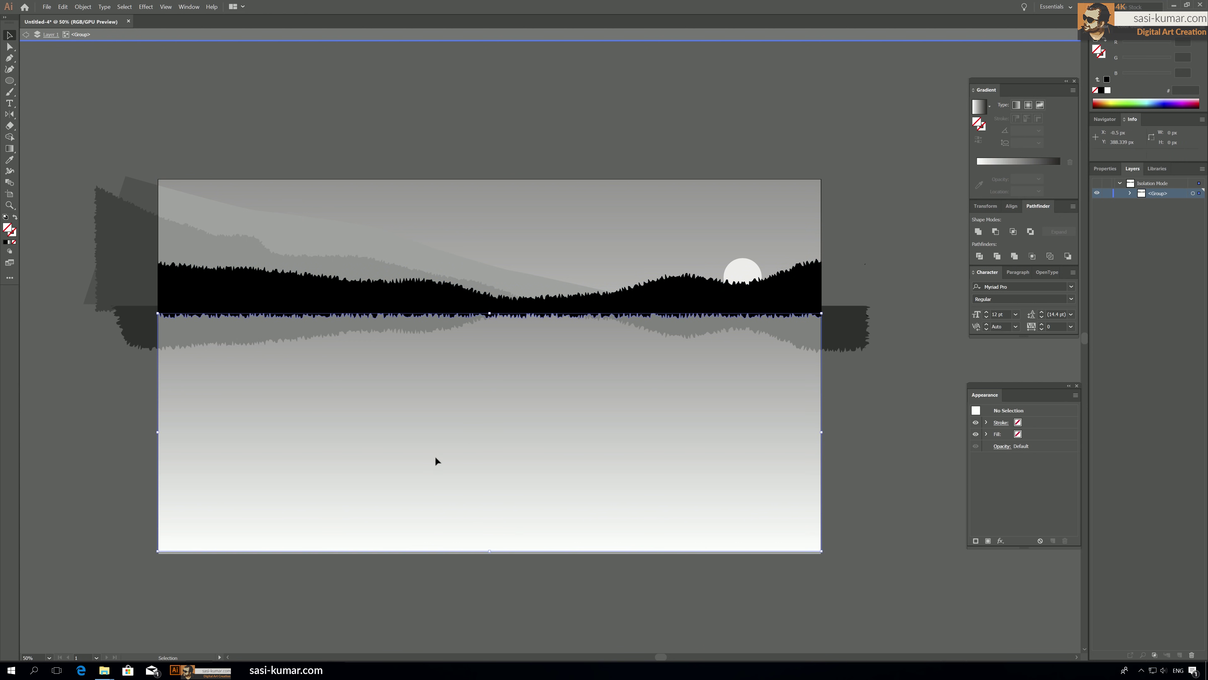
double_click(559, 146)
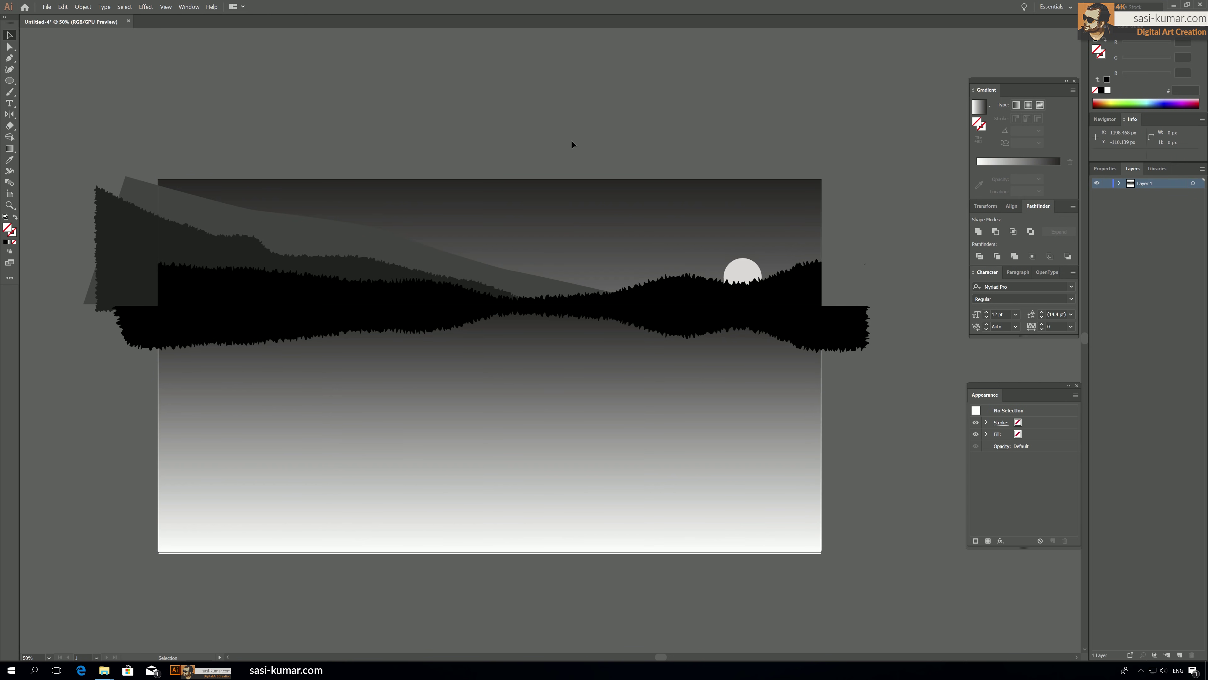
Isolate the lower black reflection shape, paste the copied background rectangle in front of it and remove the rectangle's fill.
click(831, 336)
double_click(831, 337)
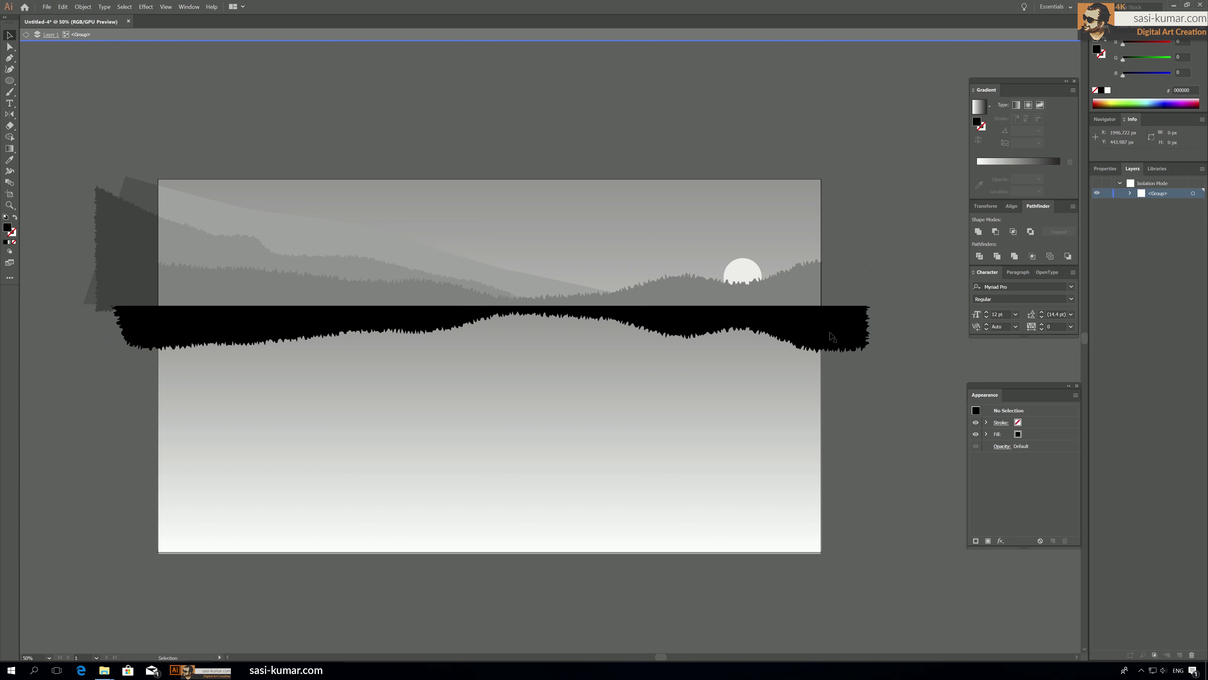
click(63, 7)
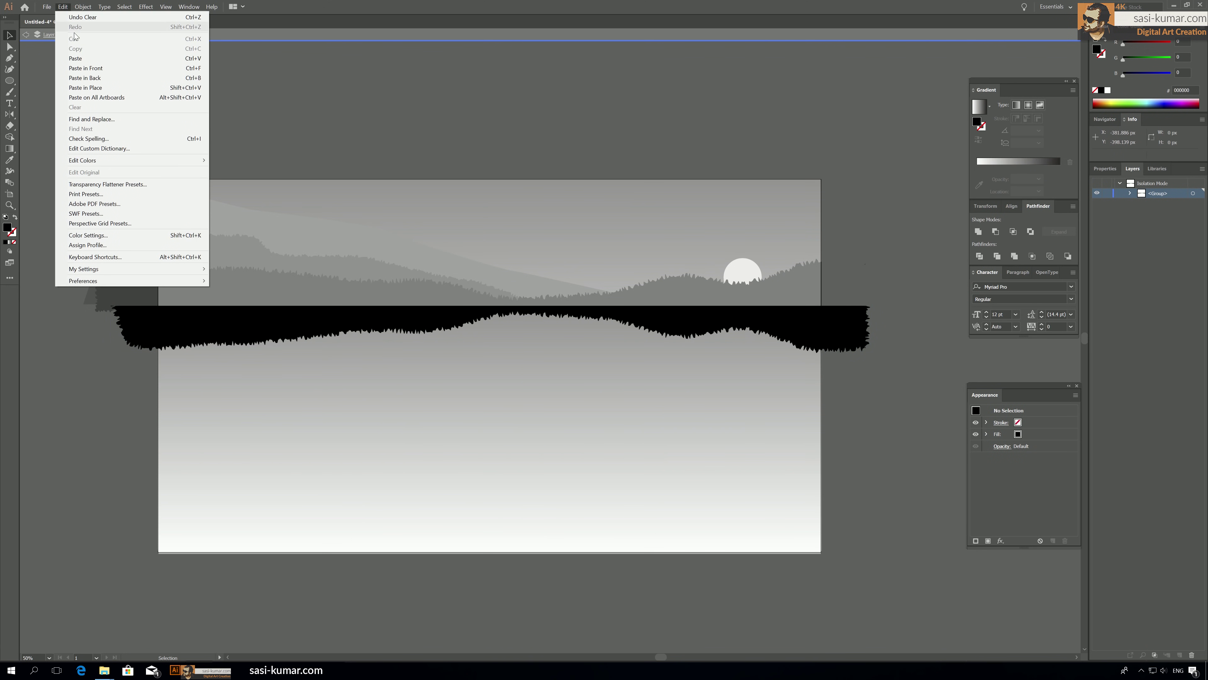
click(86, 68)
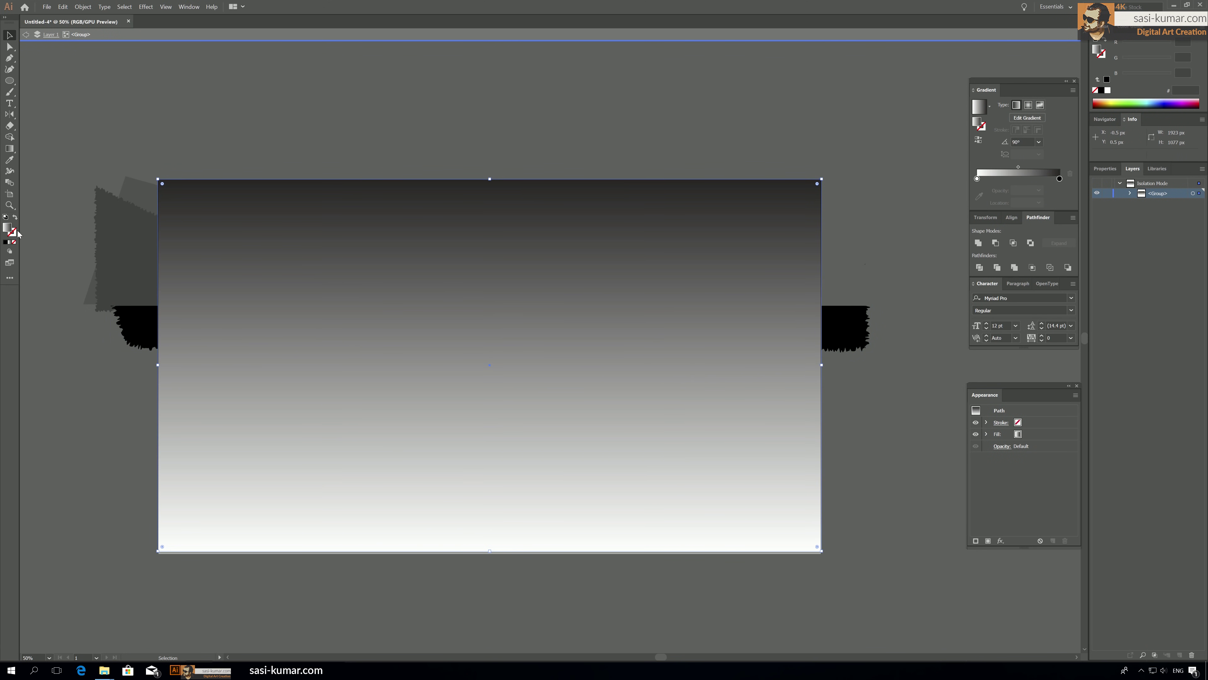
click(14, 242)
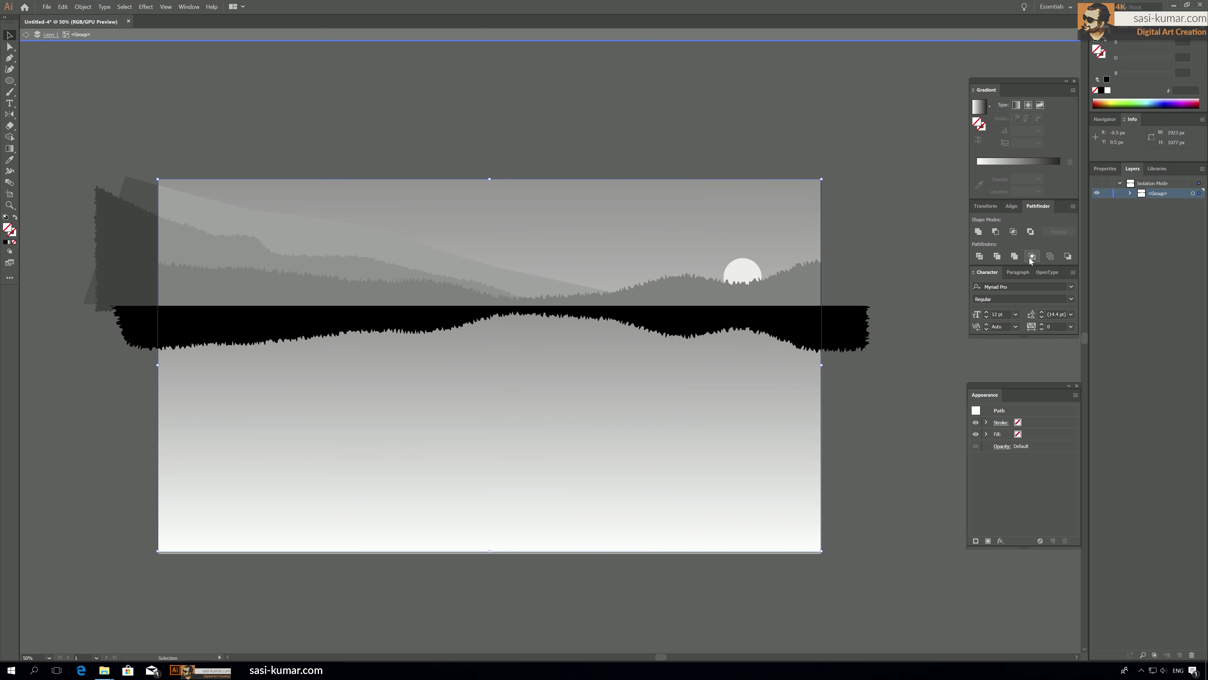
Crop the black reflection shape to the unfilled rectangle with the Pathfinder Crop operation.
click(893, 356)
double_click(828, 330)
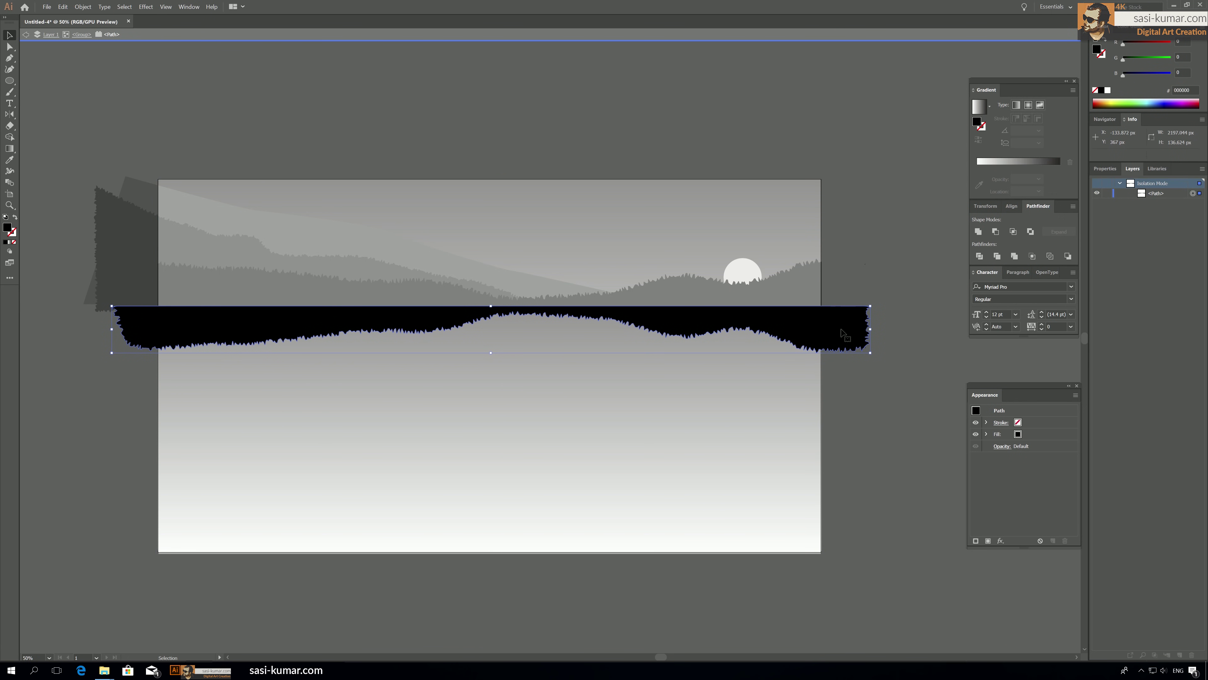
double_click(882, 278)
click(852, 324)
click(1033, 256)
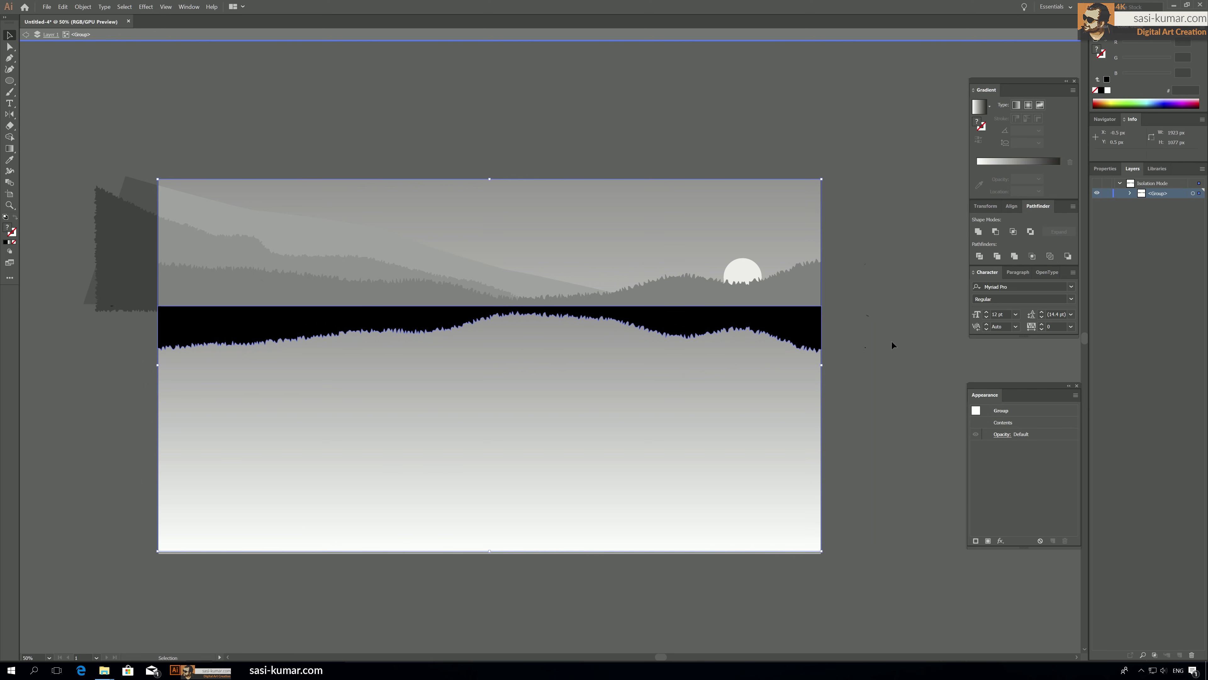
Delete the leftover unfilled pieces around the cropped reflection and leave isolation mode.
double_click(750, 377)
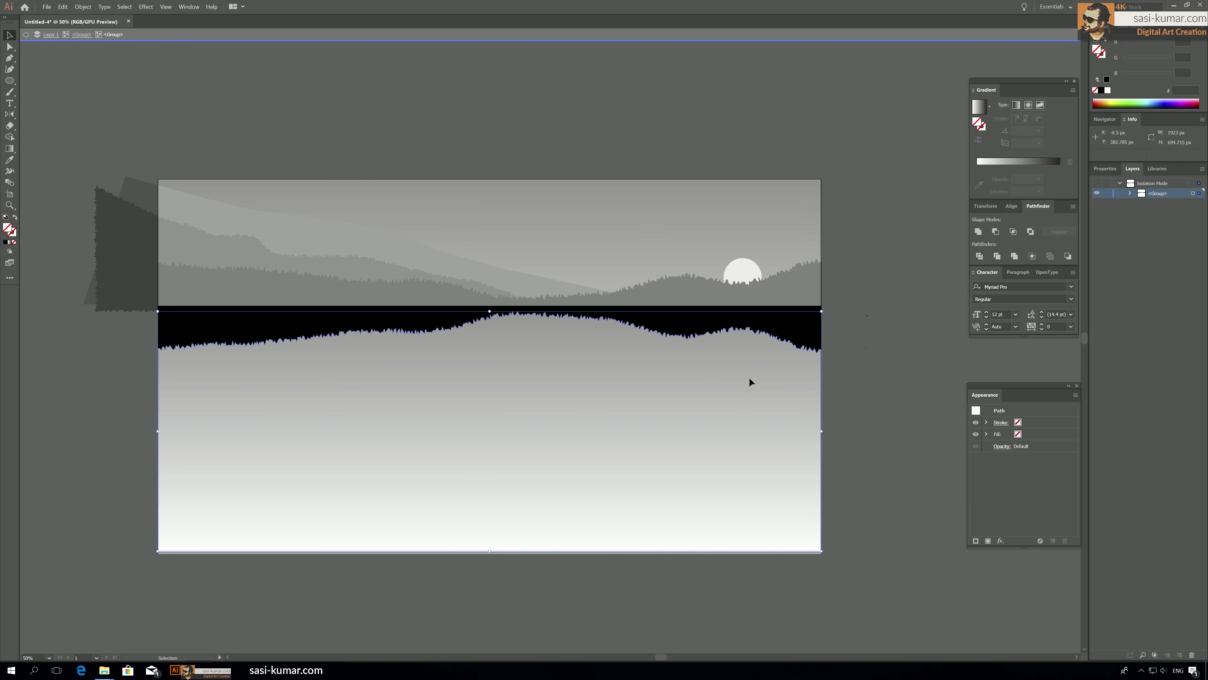
click(846, 244)
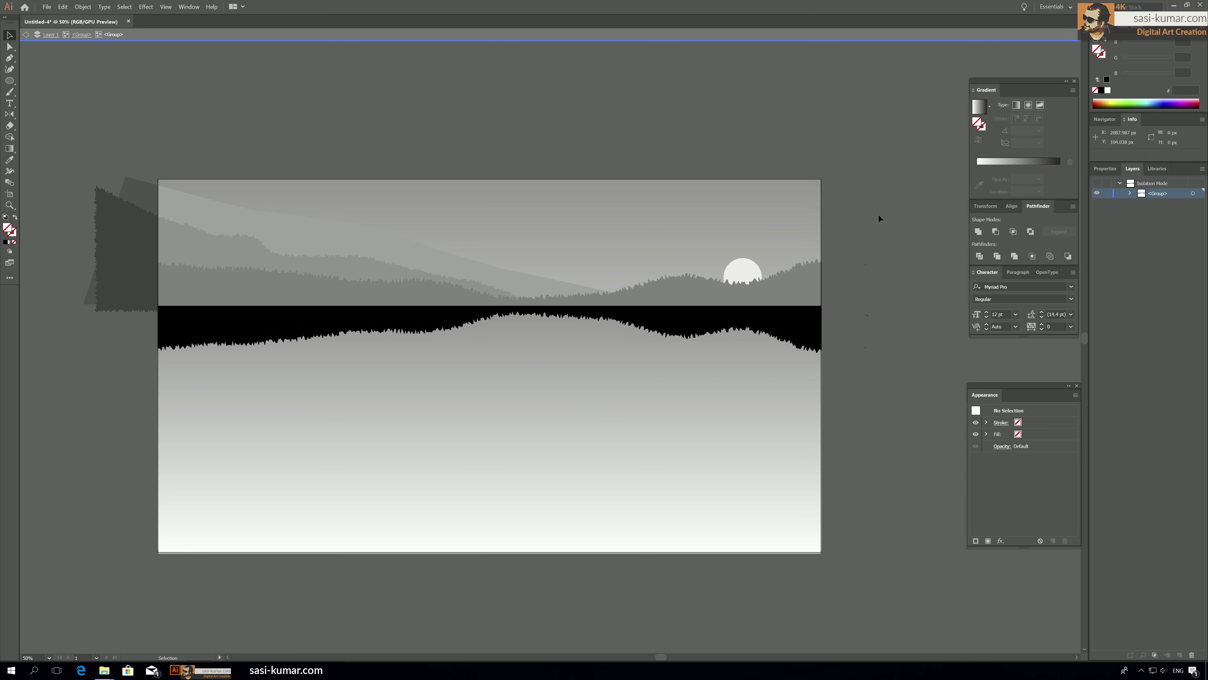
double_click(877, 218)
click(217, 278)
click(218, 331)
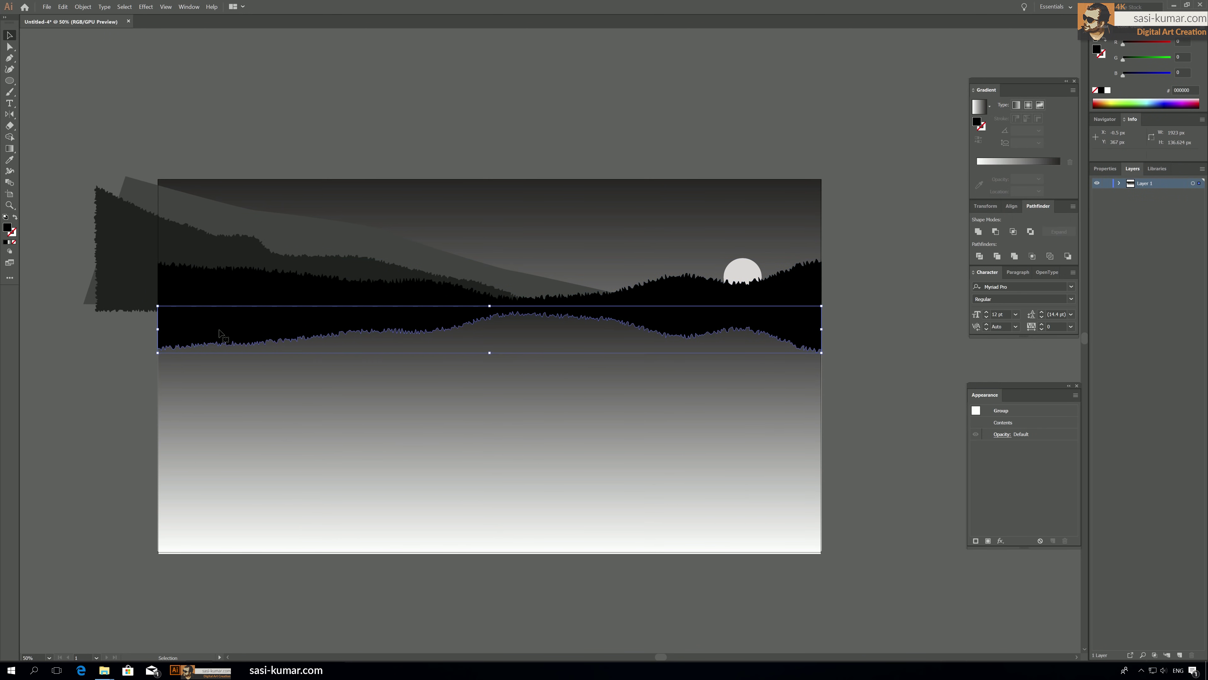
click(393, 88)
Try isolating the unexpanded dark grey mountain and pasting the copied rectangle in front of it with no fill.
double_click(128, 259)
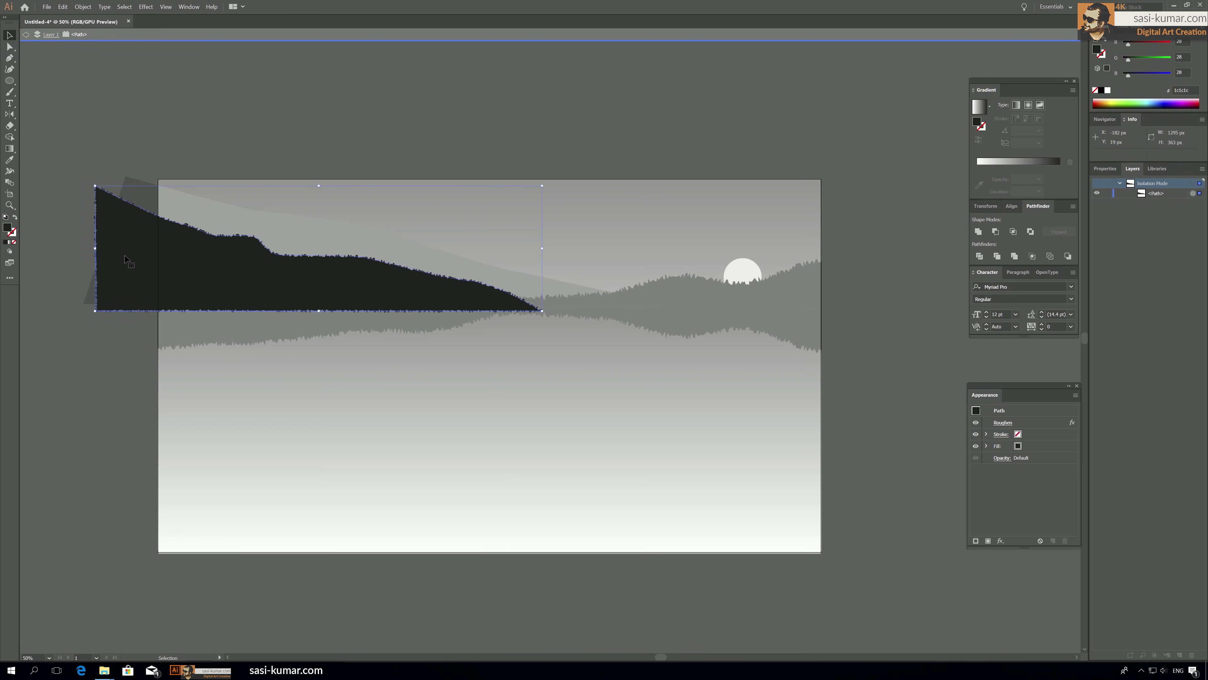
key(ctrl)
key(ctrl+f)
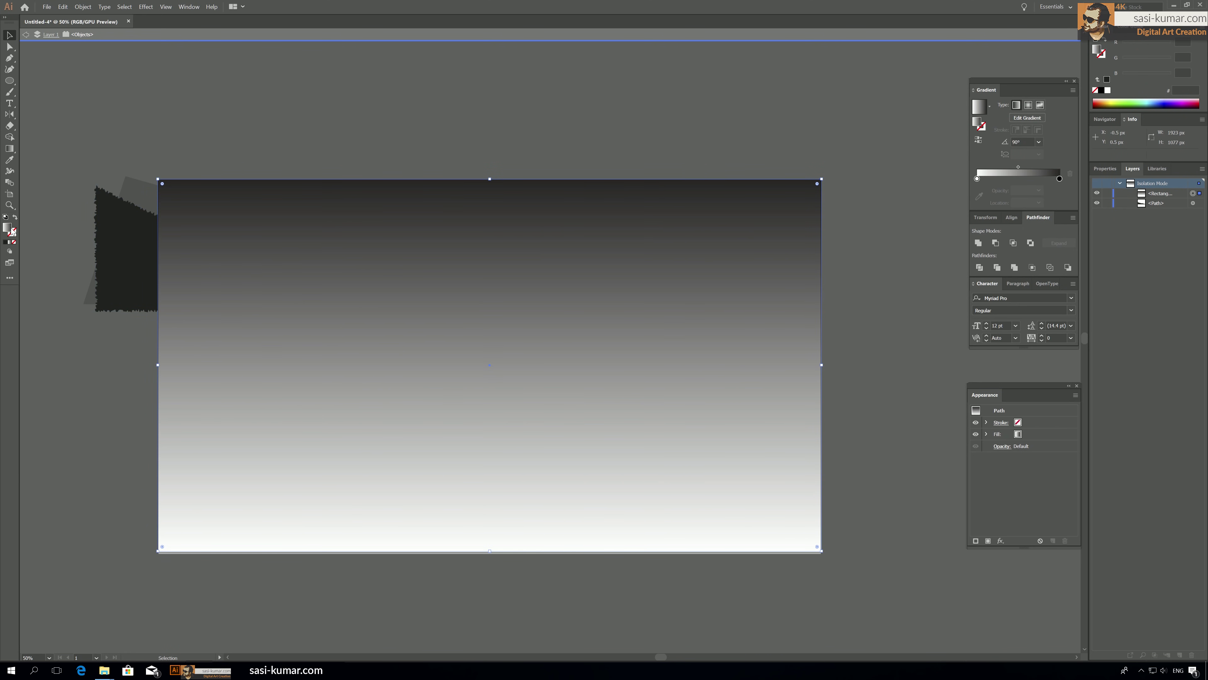
click(13, 243)
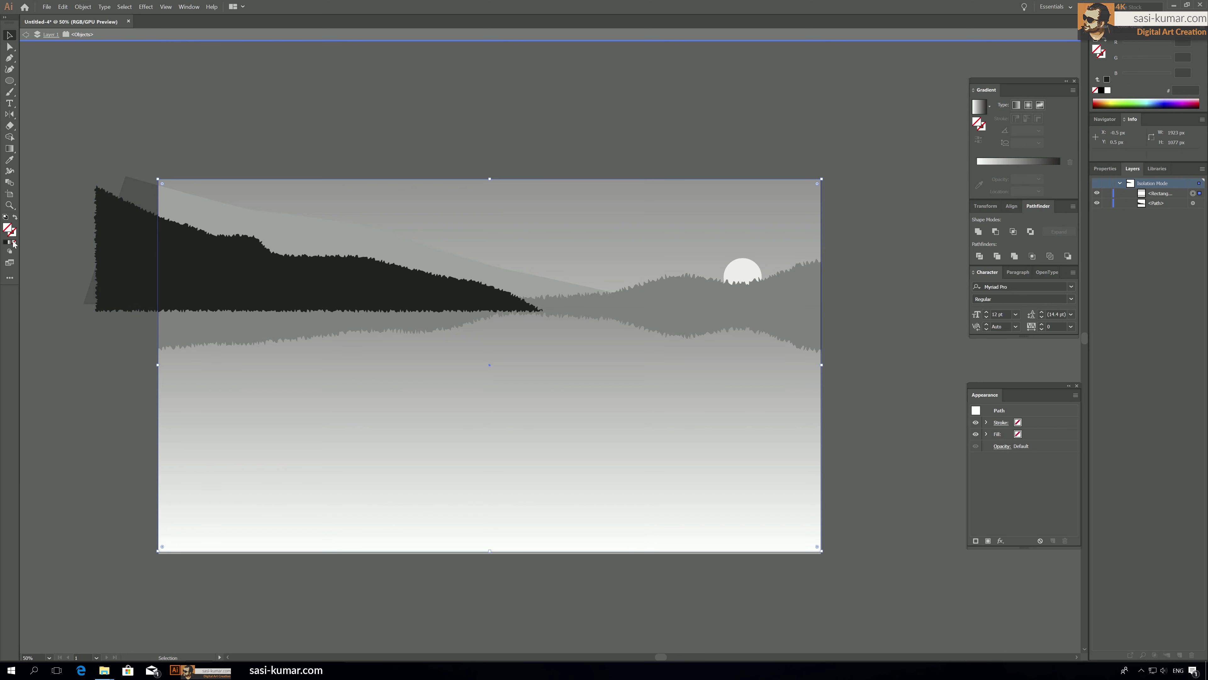
Try to crop the dark grey mountain, with its Roughen effect still live, to the unfilled rectangle.
key(a)
key(v)
shift+click(191, 307)
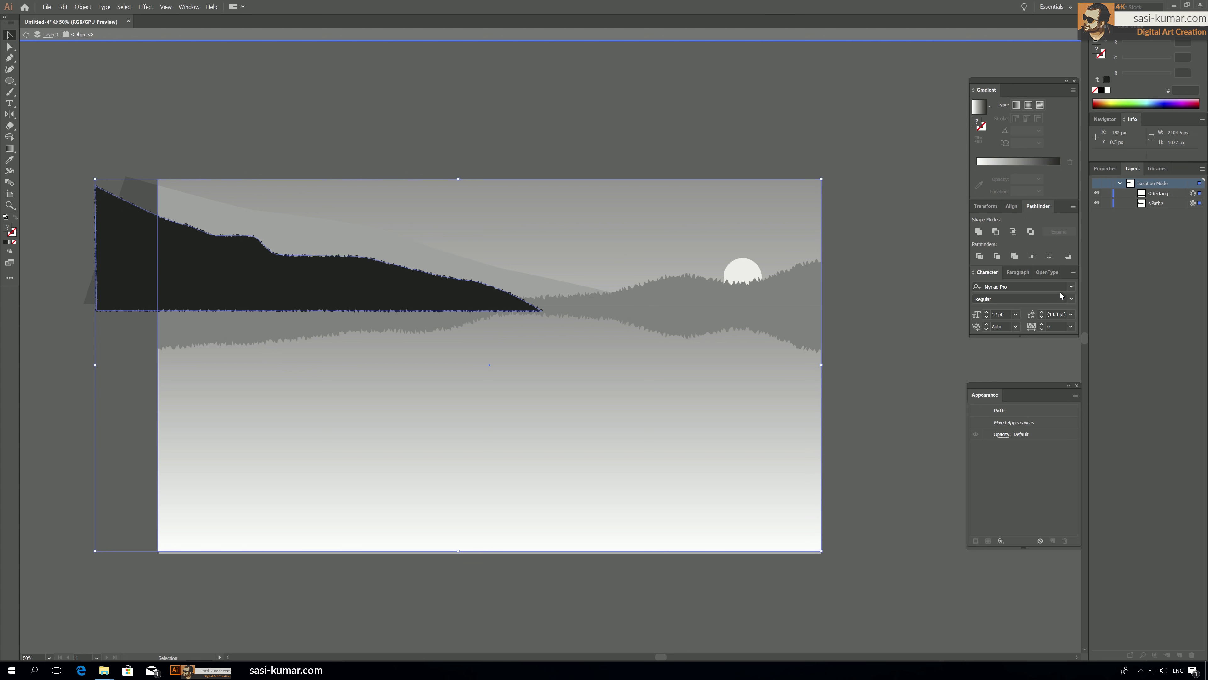
click(1037, 262)
Delete the unfilled leftover of the dark mountain crop and leave isolation mode.
click(341, 103)
click(262, 190)
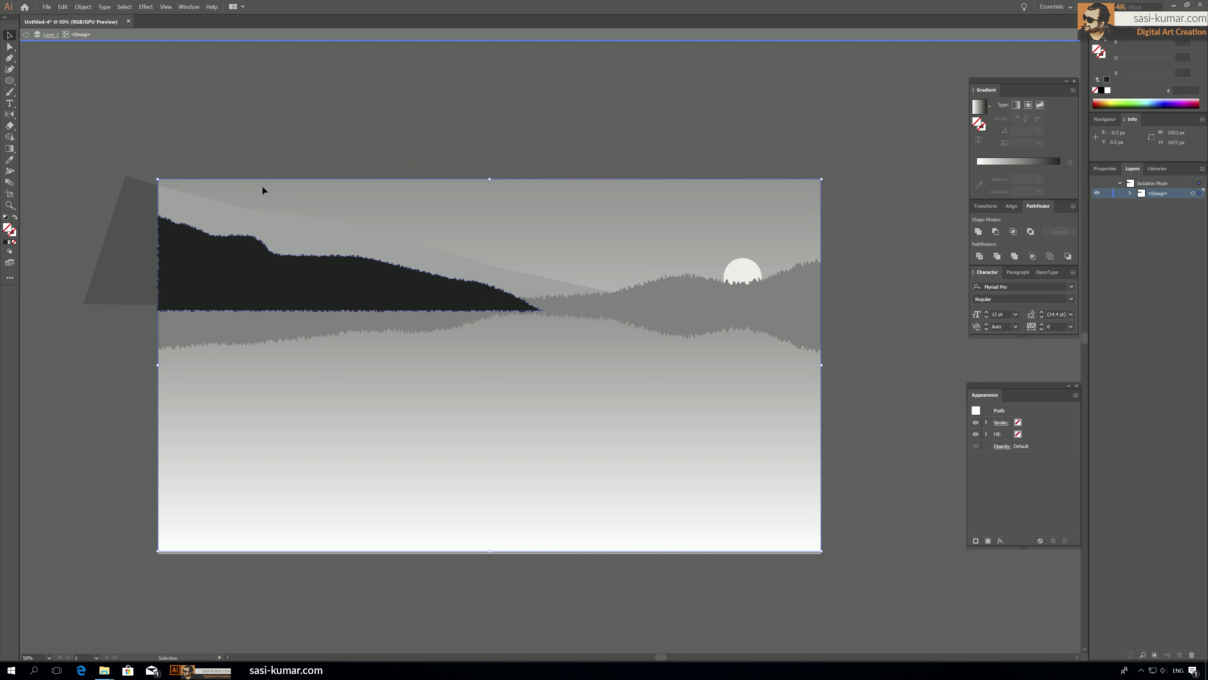
key(ctrl+shift+a)
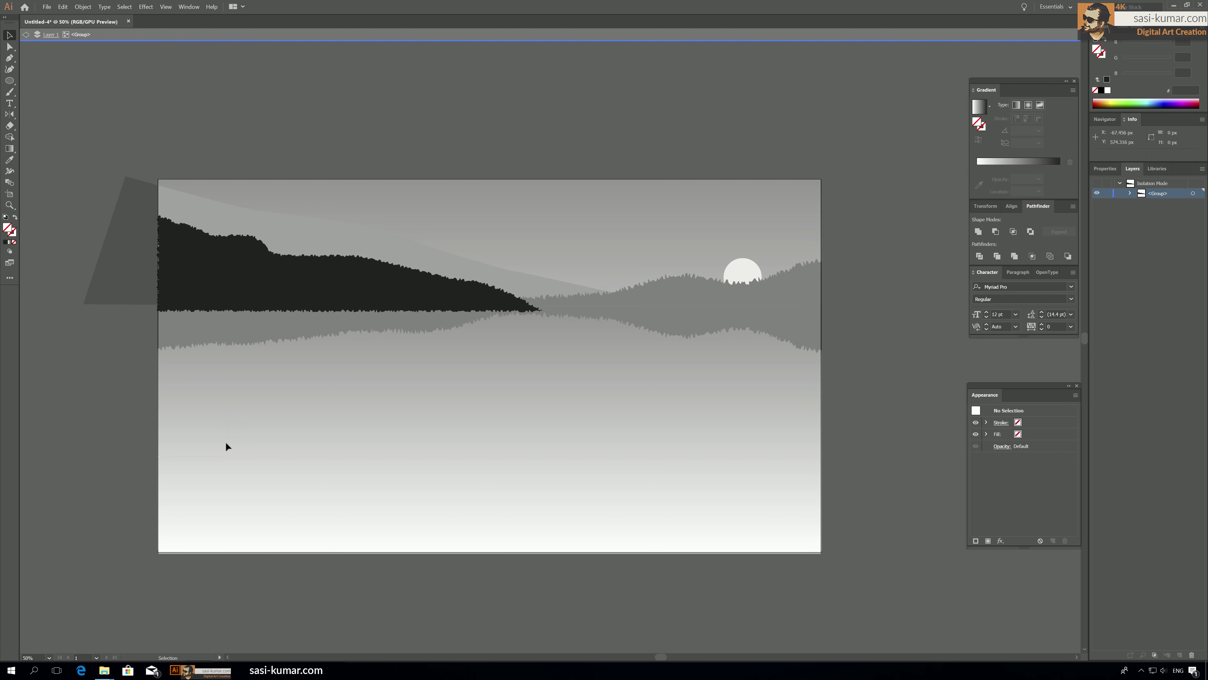
double_click(681, 101)
click(192, 253)
click(503, 110)
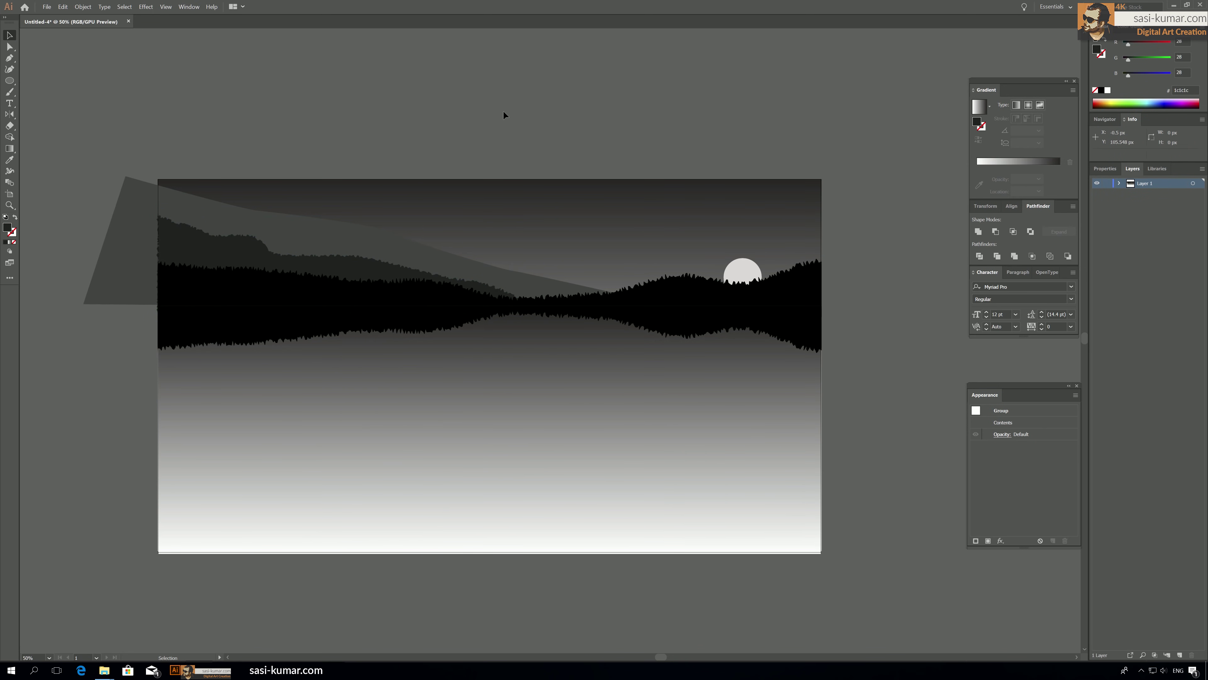
Try to crop the lighter grey mountain to an unfilled pasted copy of the background rectangle.
click(378, 241)
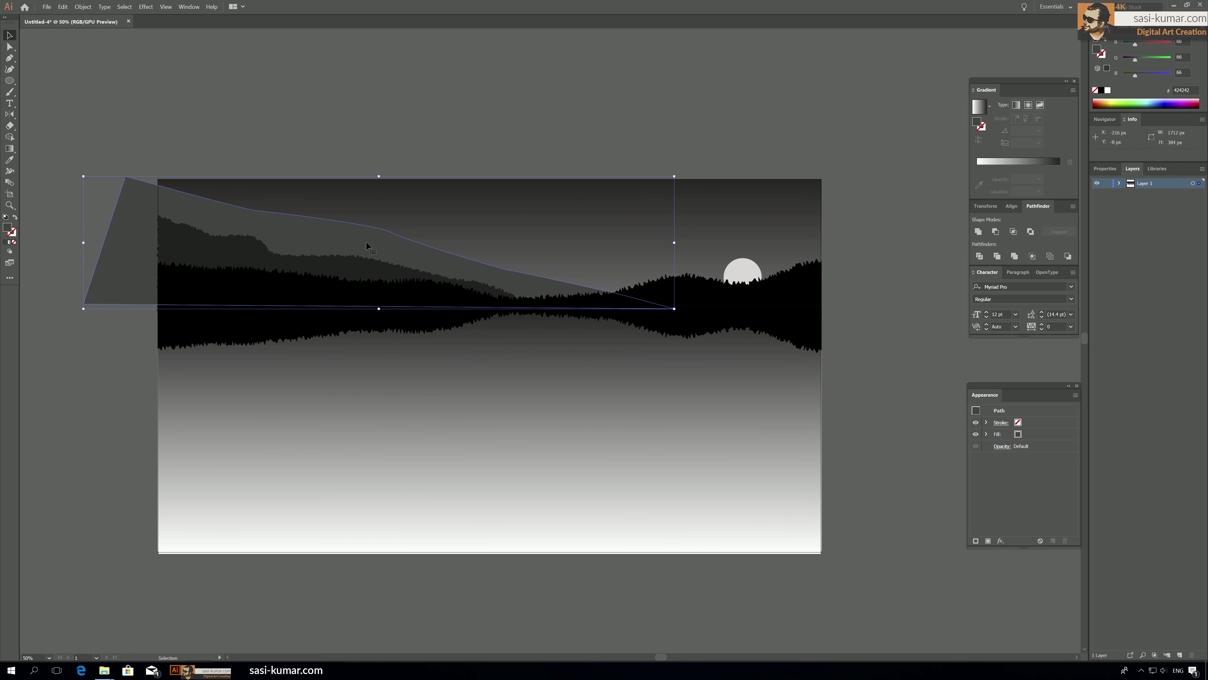
double_click(366, 241)
key(ctrl+f)
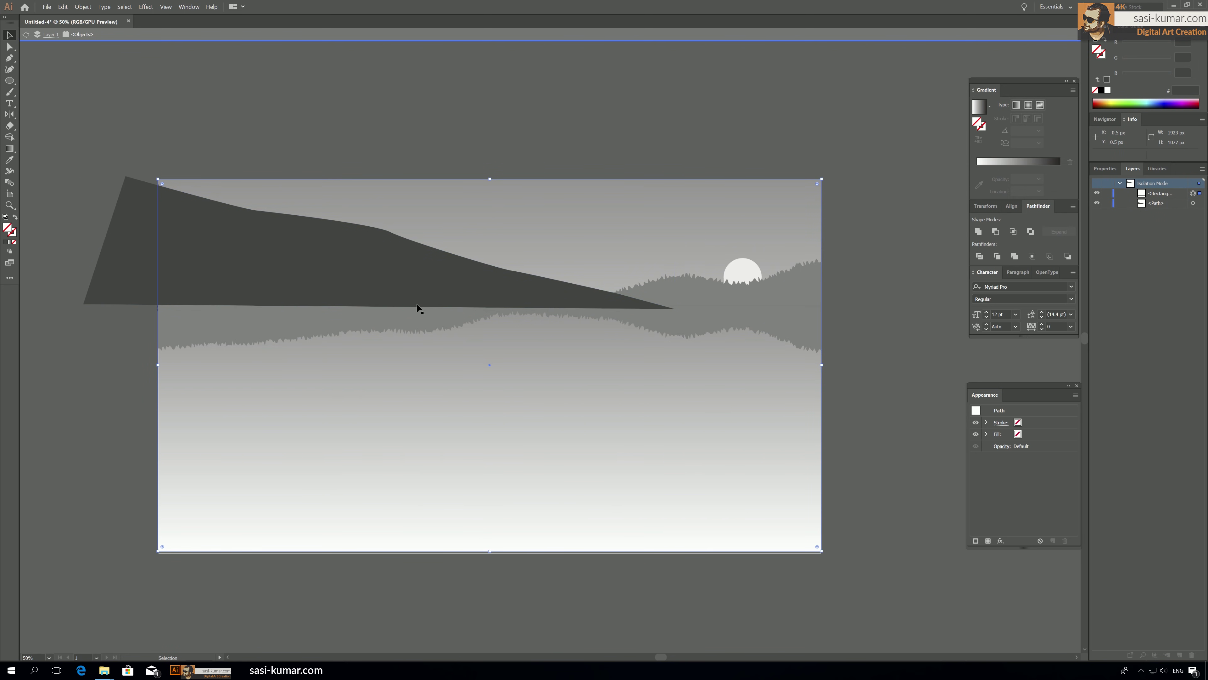
key(ctrl+7)
key(Escape)
Try to stretch the dark grey mountain's outer edge slightly beyond the artboard.
click(174, 280)
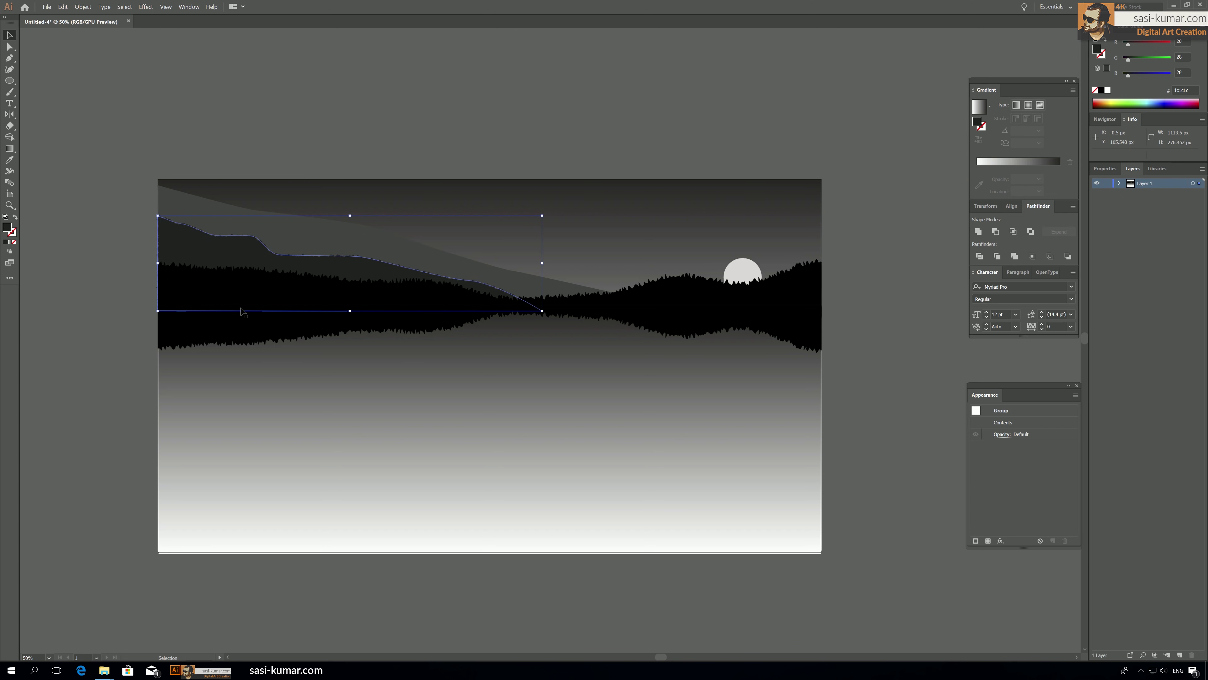
drag(157, 263, 152, 263)
click(234, 110)
Undo the cropping of both grey mountains, back to their full untrimmed shapes.
click(193, 224)
key(ctrl+alt+7)
click(190, 256)
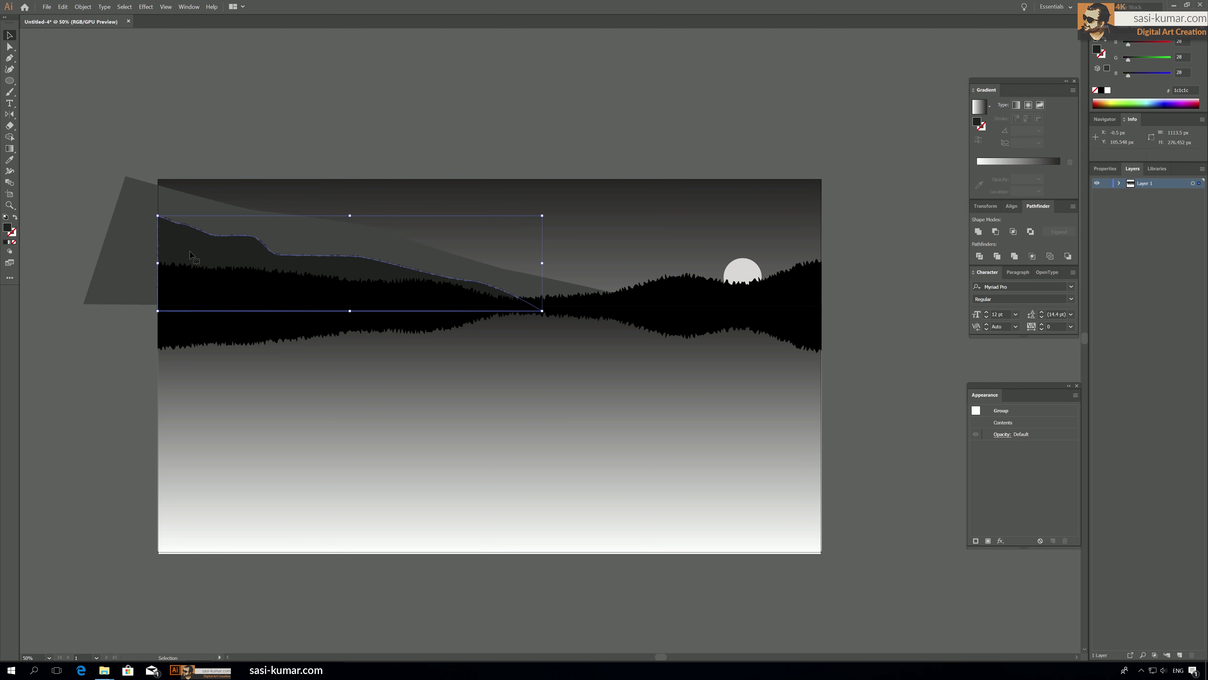
double_click(191, 256)
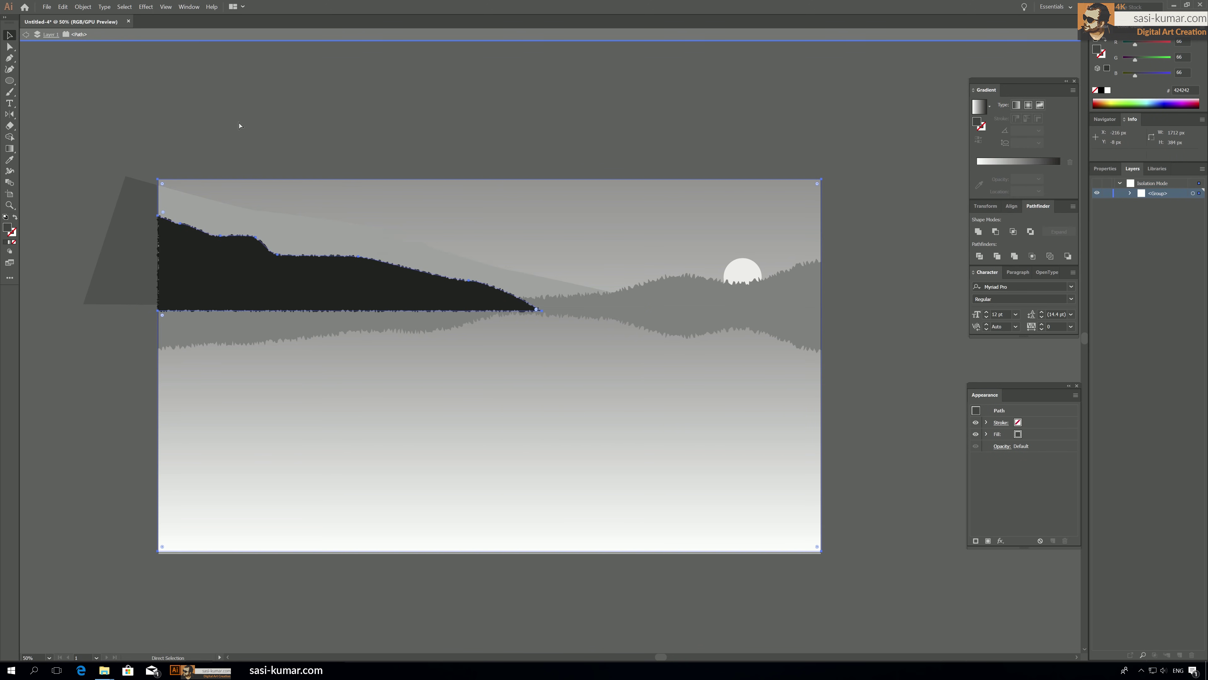
double_click(239, 121)
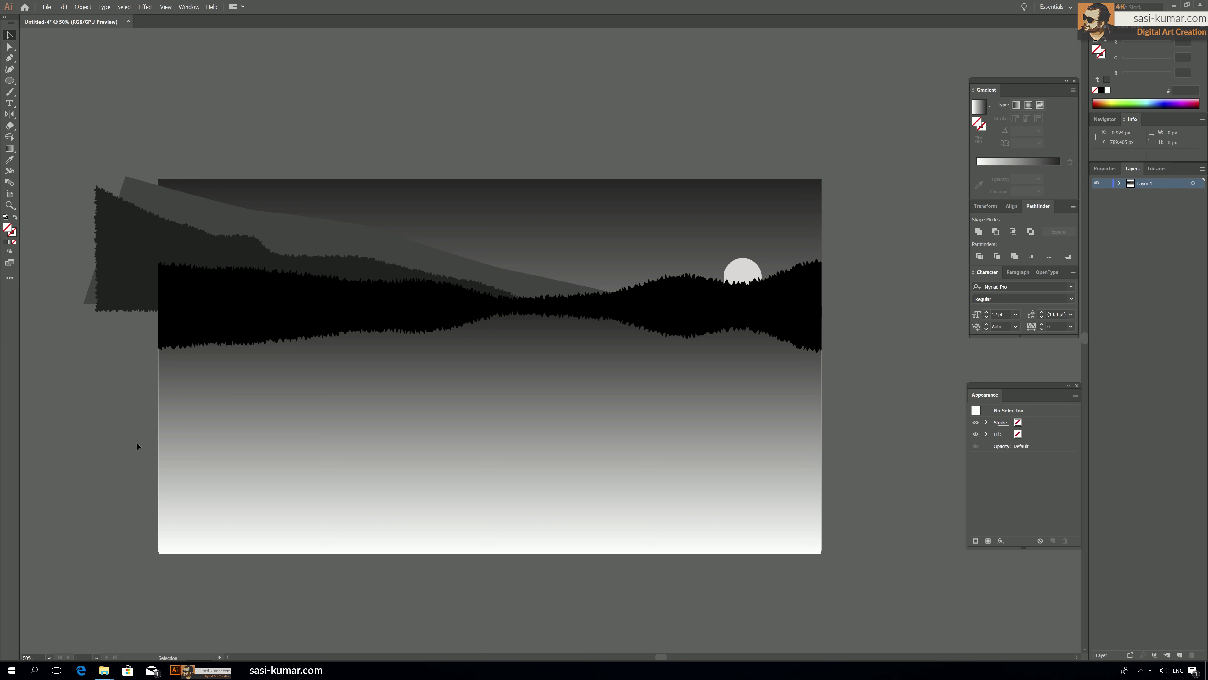
Expand the appearance of the dark grey mountain so its Roughen effect becomes actual path geometry.
click(145, 288)
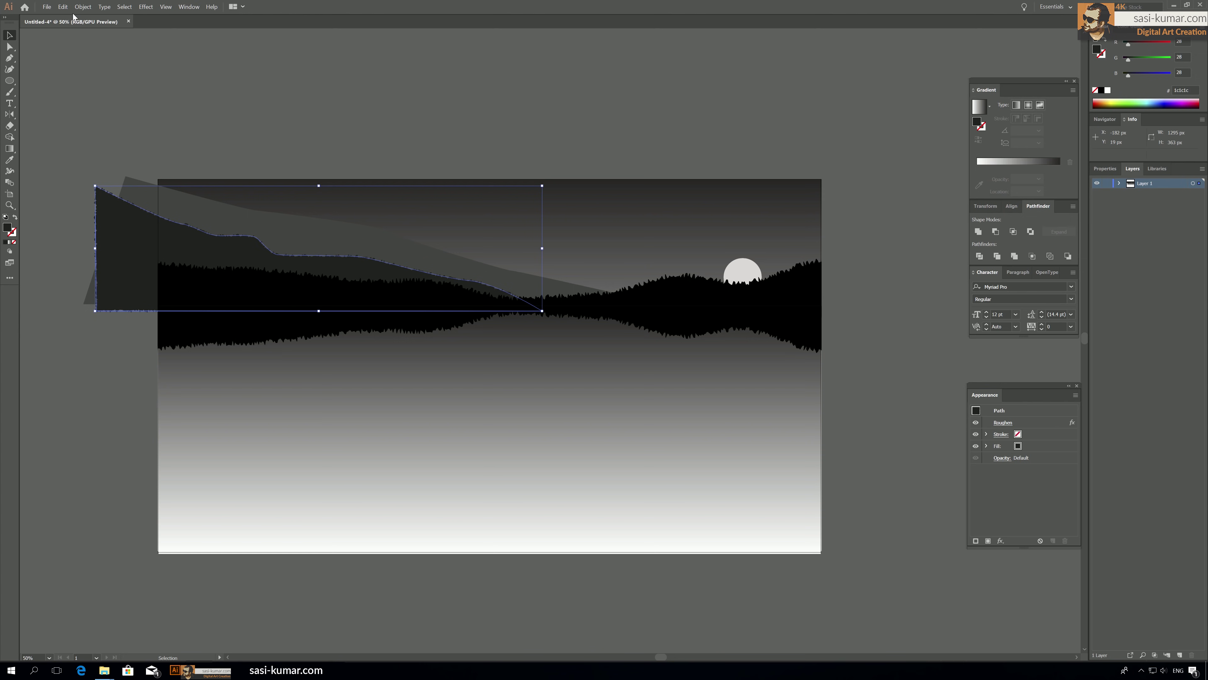
click(64, 7)
mouse_move(87, 9)
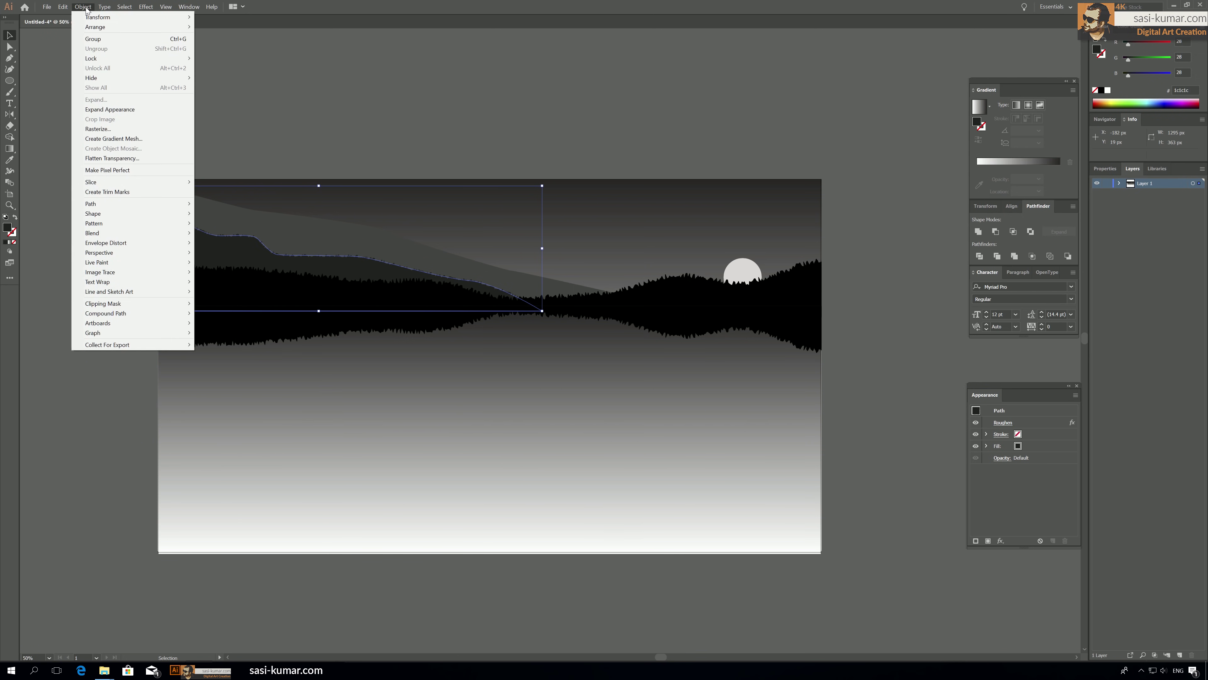
click(121, 109)
click(190, 99)
click(149, 256)
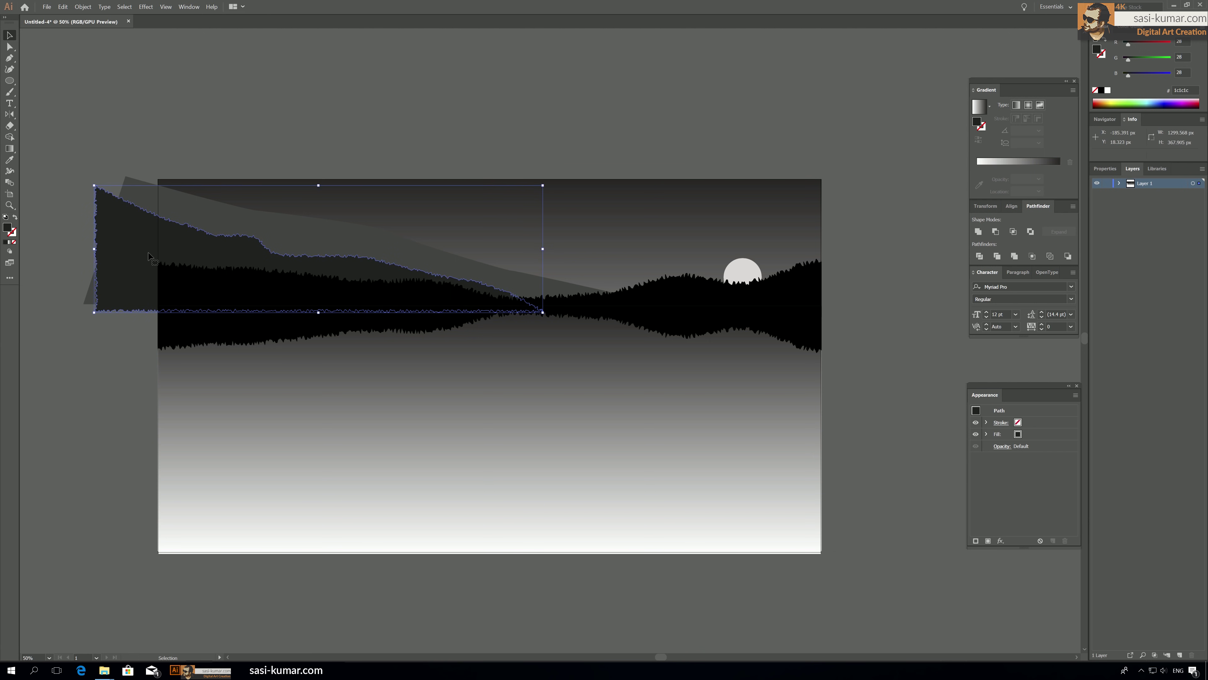
Isolate the expanded dark grey mountain, paste the background rectangle in front without a fill, and select both shapes.
double_click(148, 256)
ctrl+click(148, 254)
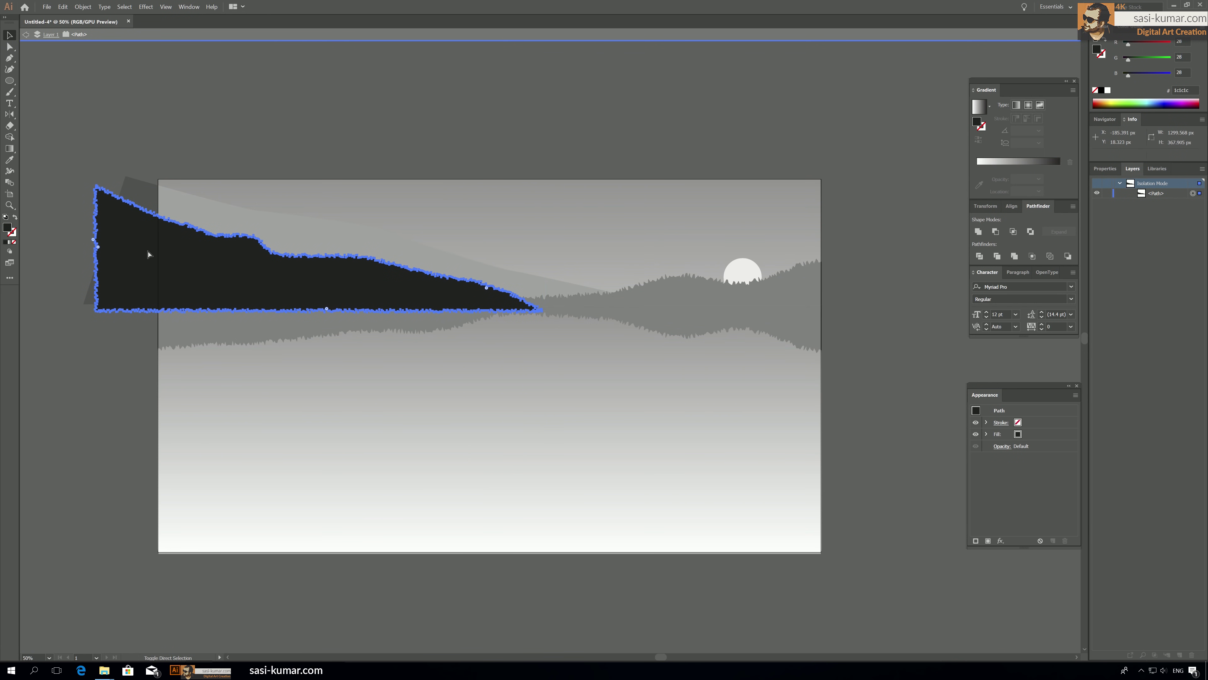
key(ctrl+f)
key(ctrl+a)
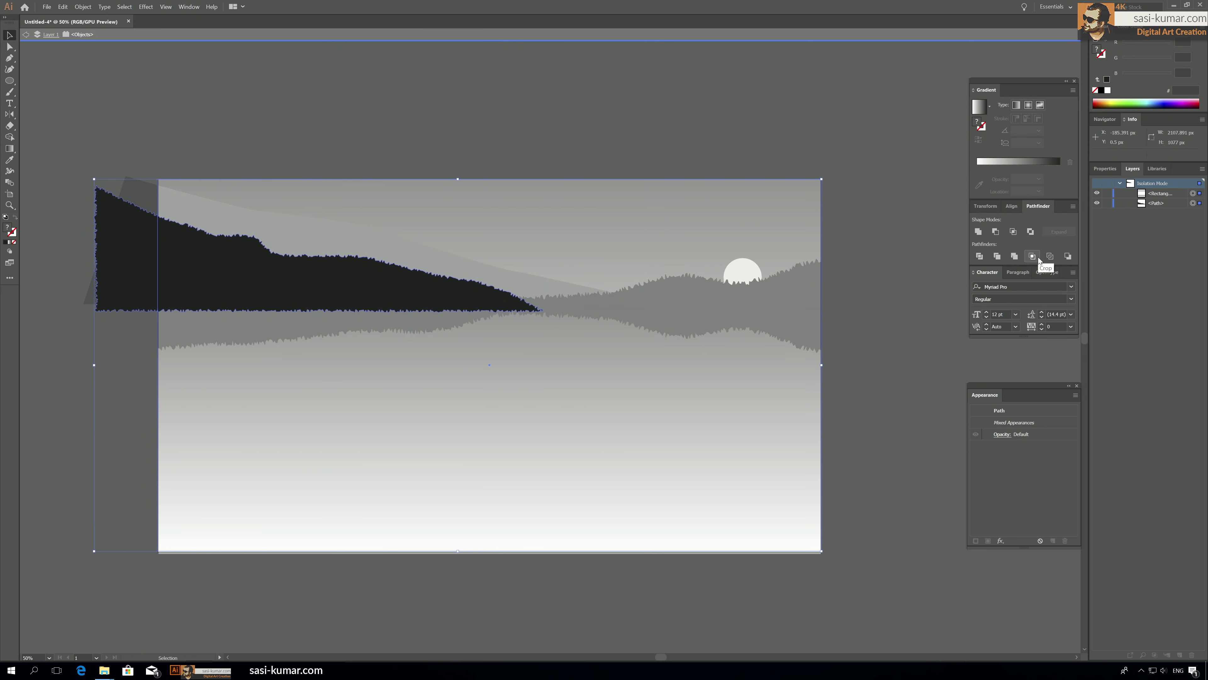
Crop the dark grey mountain to the rectangle, delete the leftover unfilled piece and leave isolation mode.
click(1038, 257)
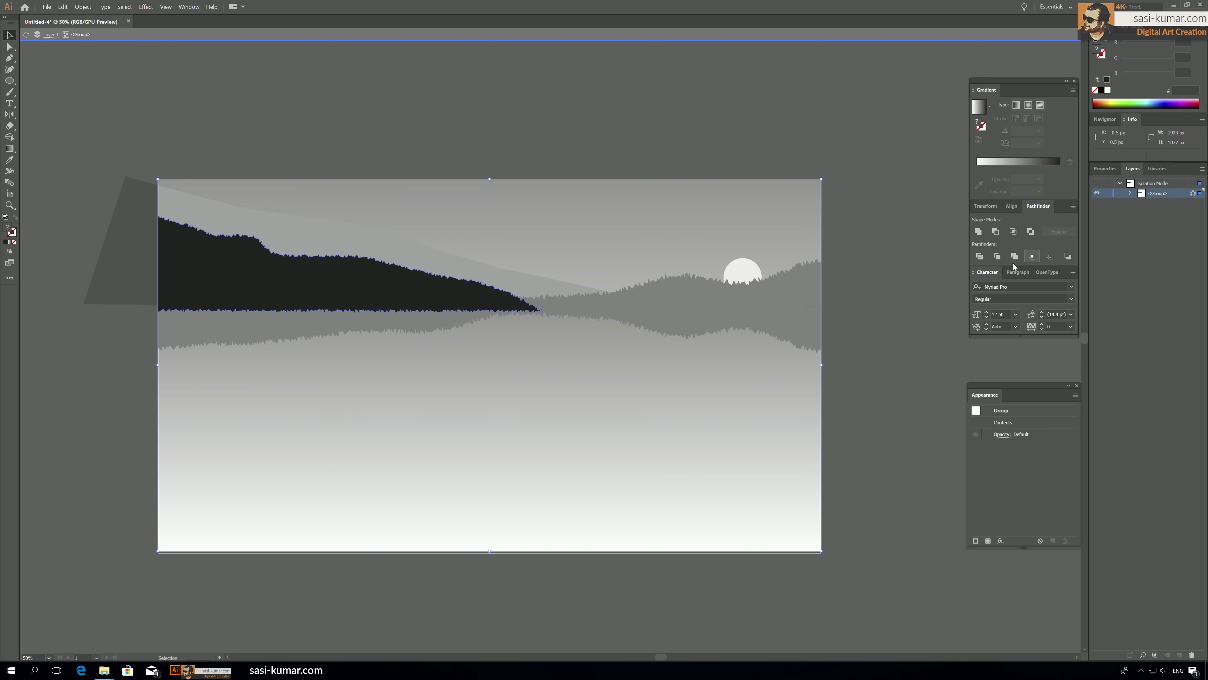
click(214, 128)
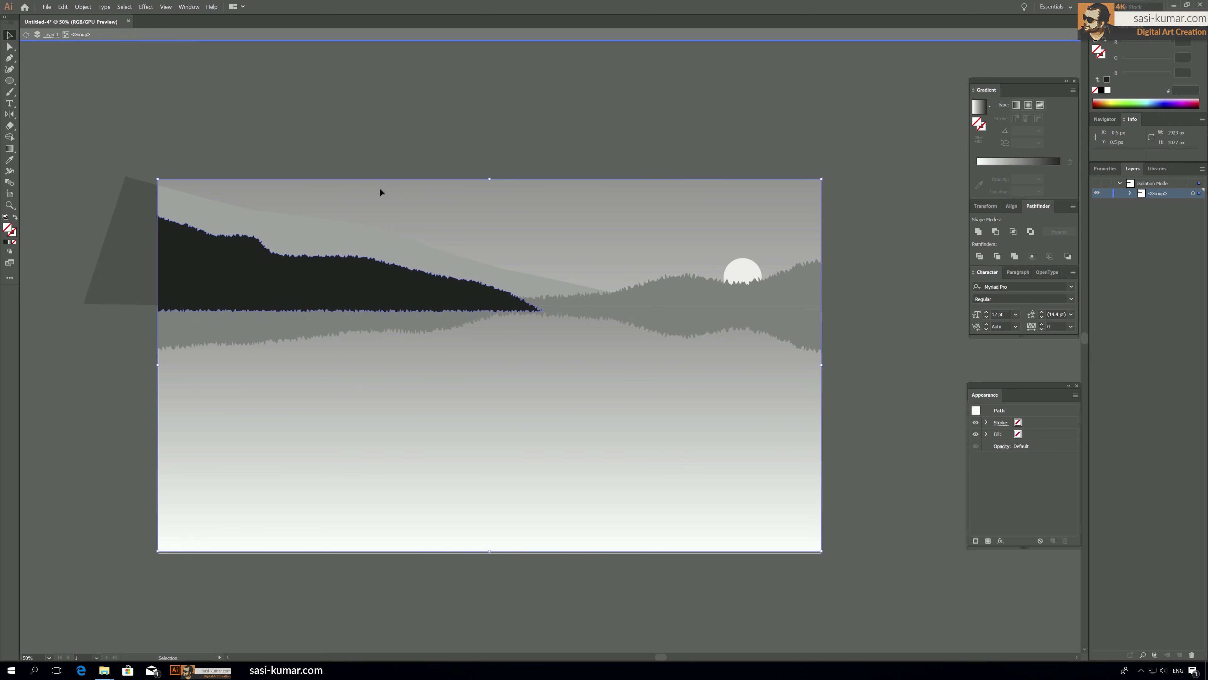
double_click(365, 118)
Isolate the lighter grey mountain, paste the background rectangle in front without a fill, and select both shapes.
click(114, 229)
double_click(142, 213)
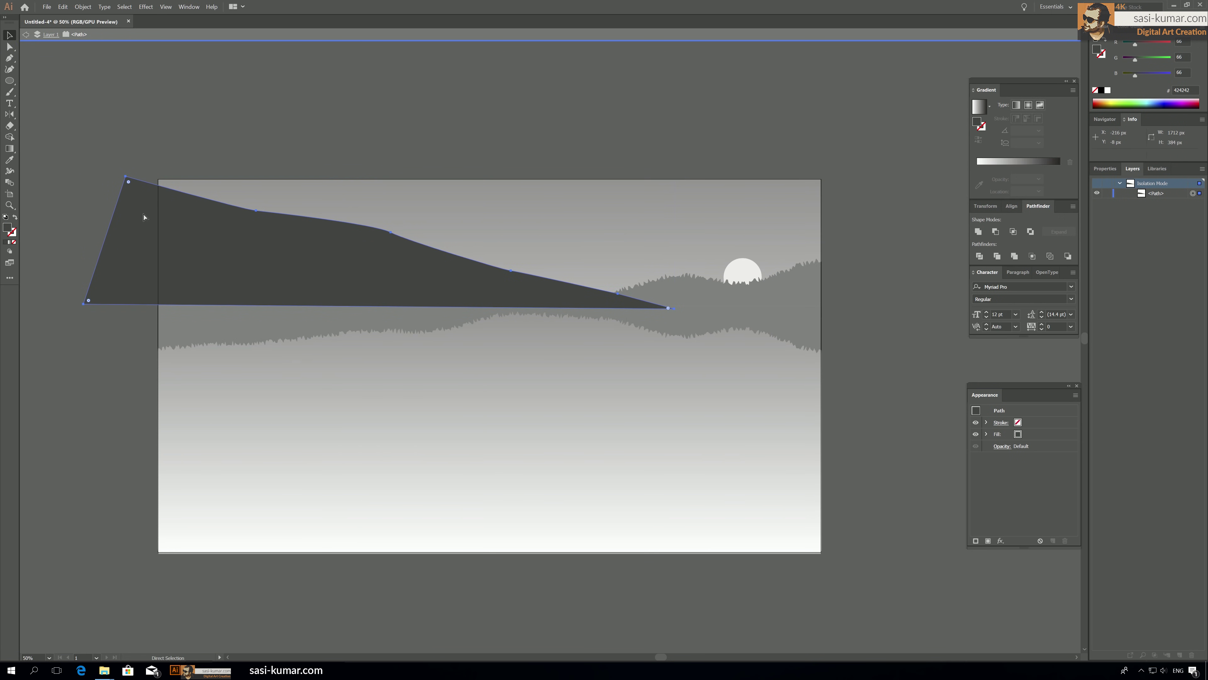
key(ctrl+f)
key(ctrl+a)
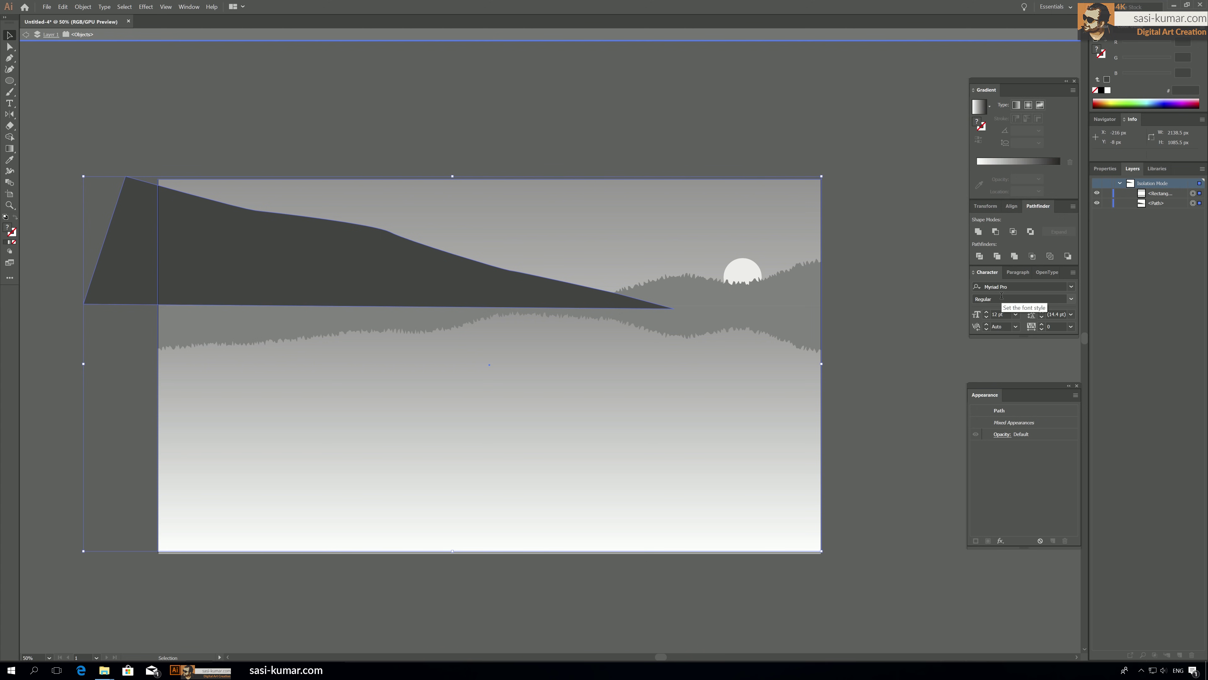
Crop the lighter grey mountain to the rectangle, remove the leftover unfilled piece and leave isolation mode.
key(ctrl+7)
click(454, 144)
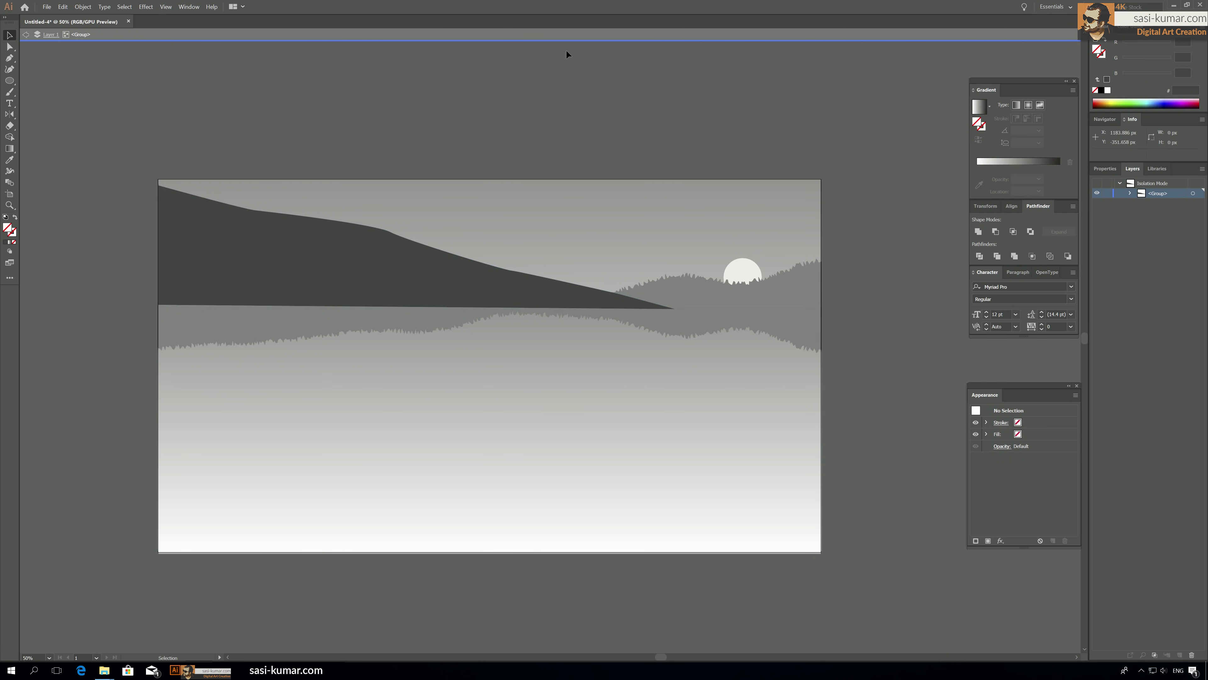
double_click(572, 114)
click(371, 241)
click(351, 311)
click(259, 156)
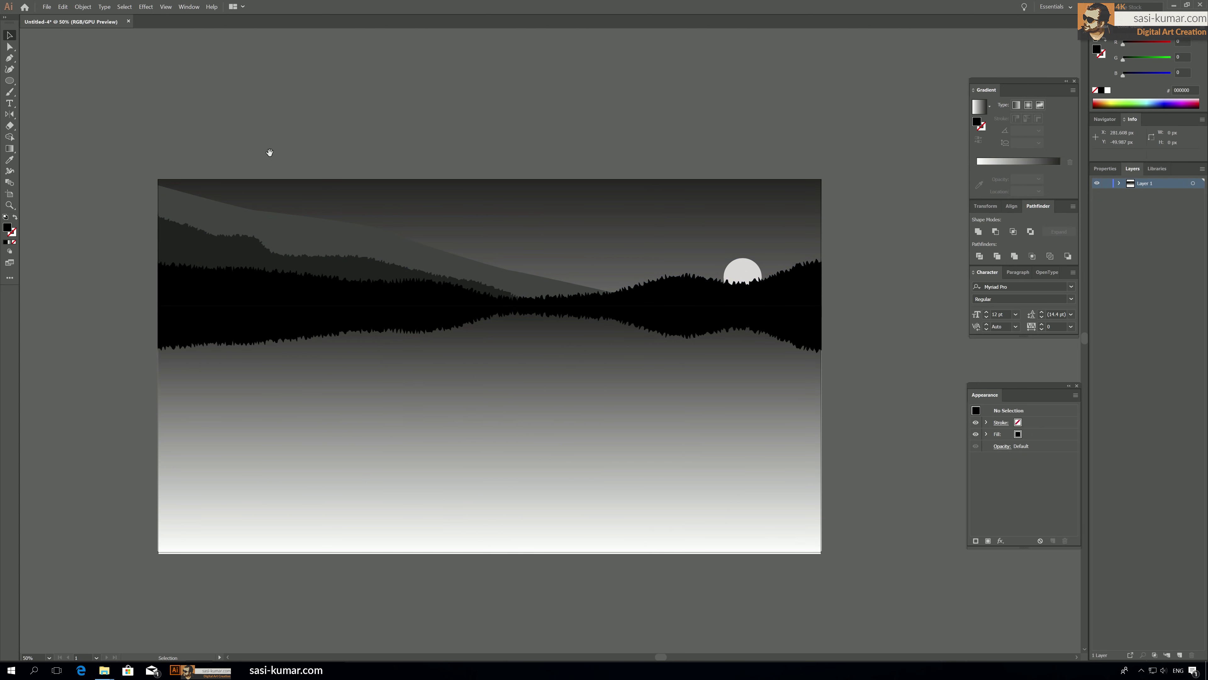
scroll(591, 114, down, 1)
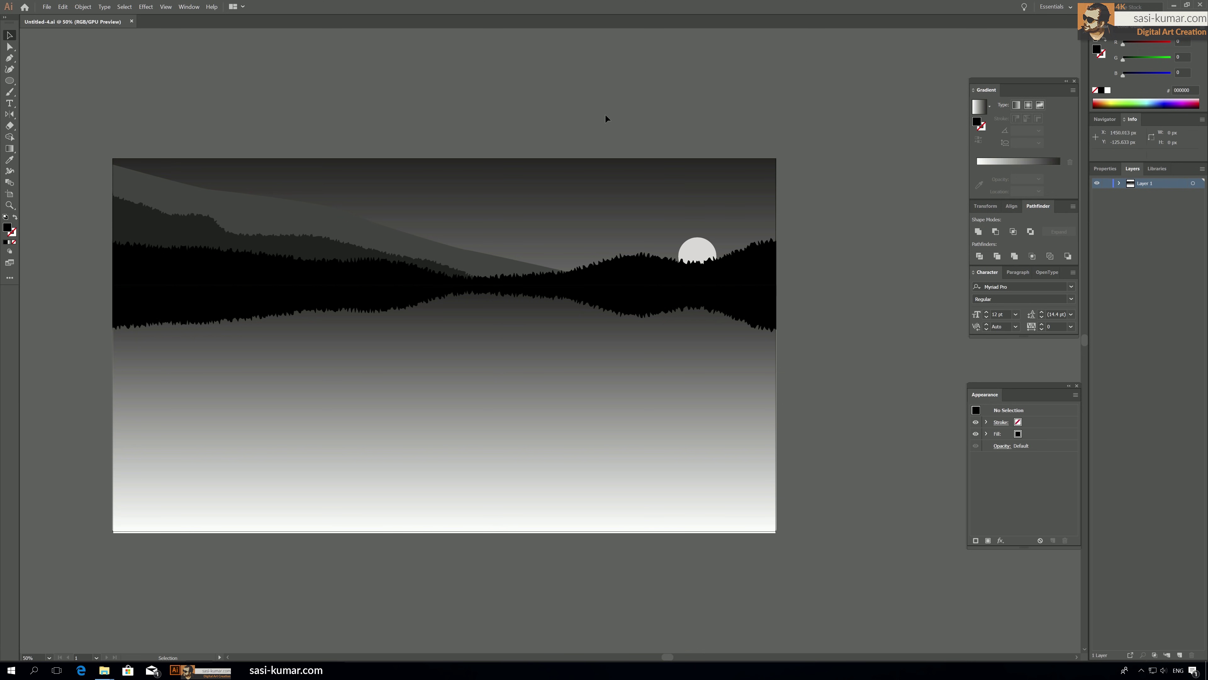
drag(568, 122, 570, 86)
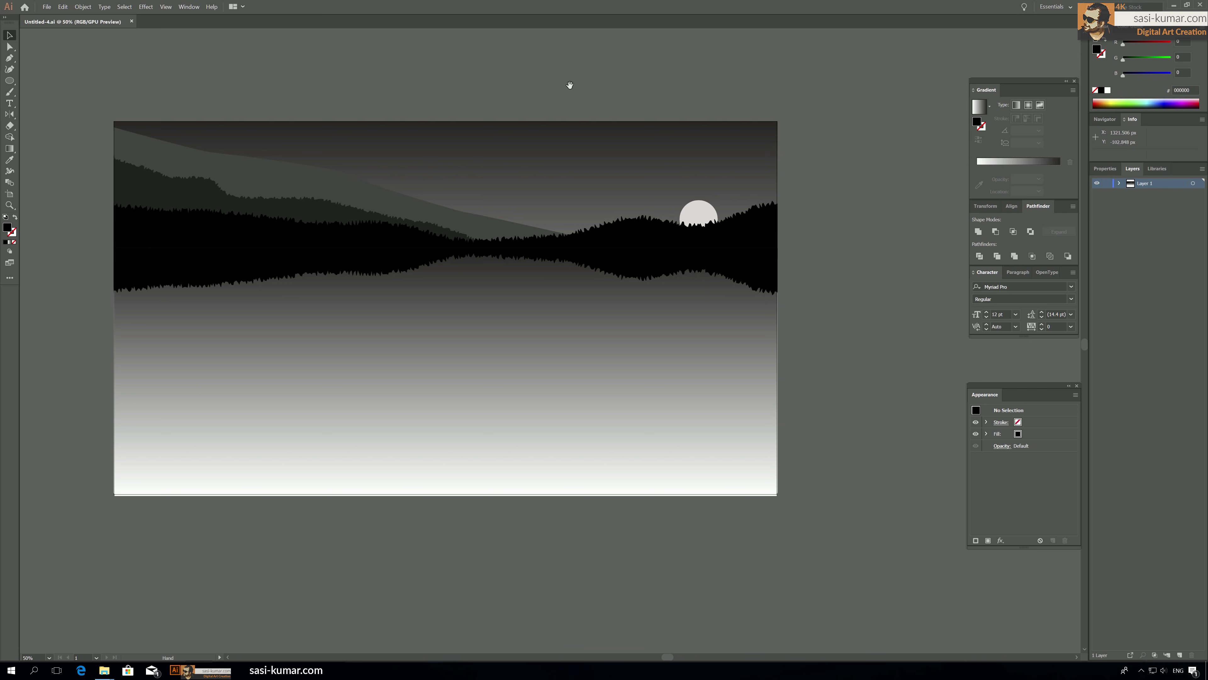
click(627, 242)
click(630, 279)
click(494, 320)
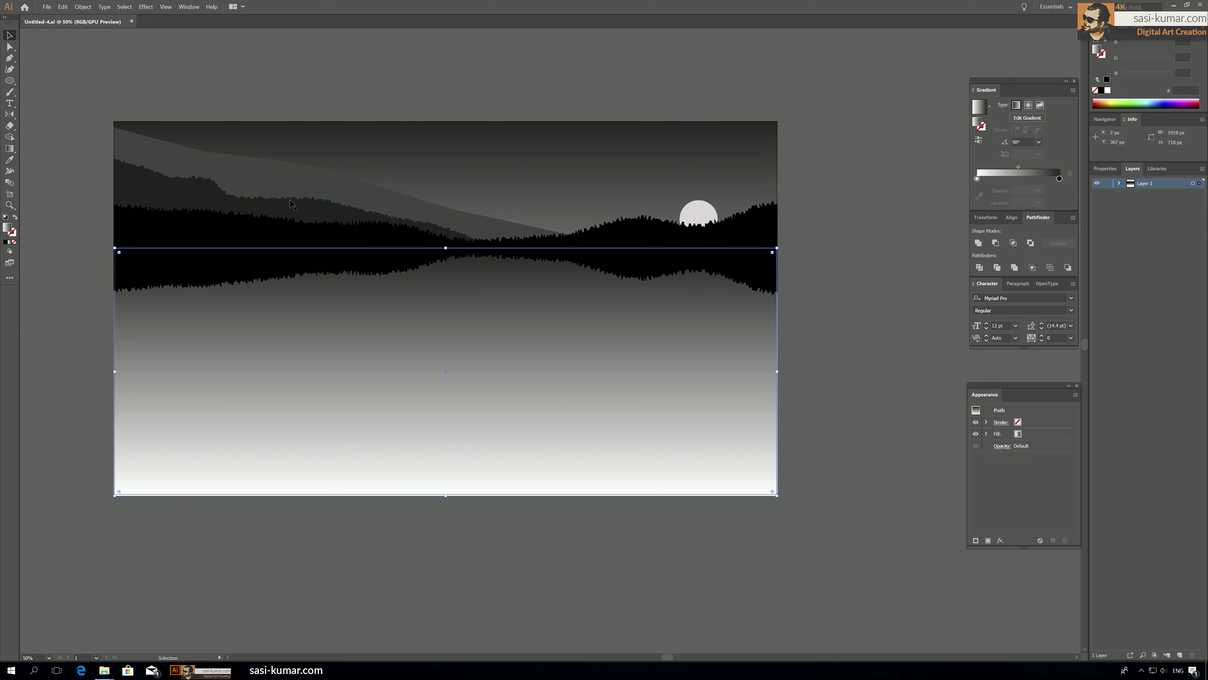
click(265, 190)
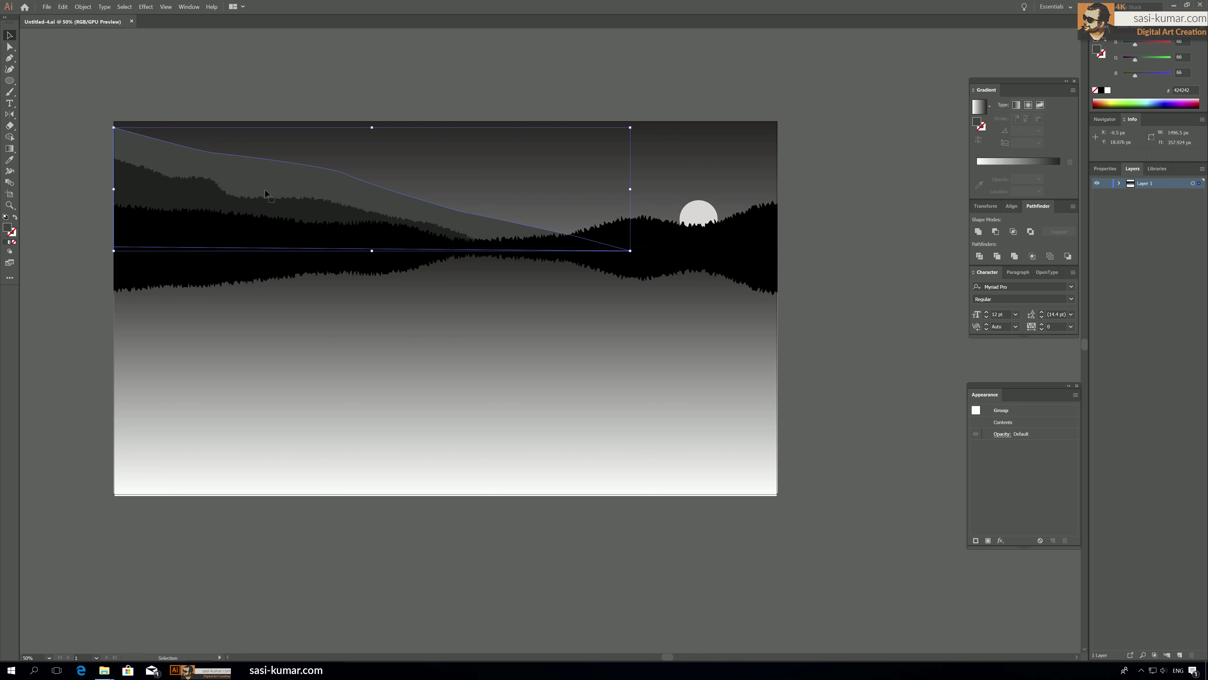
click(607, 51)
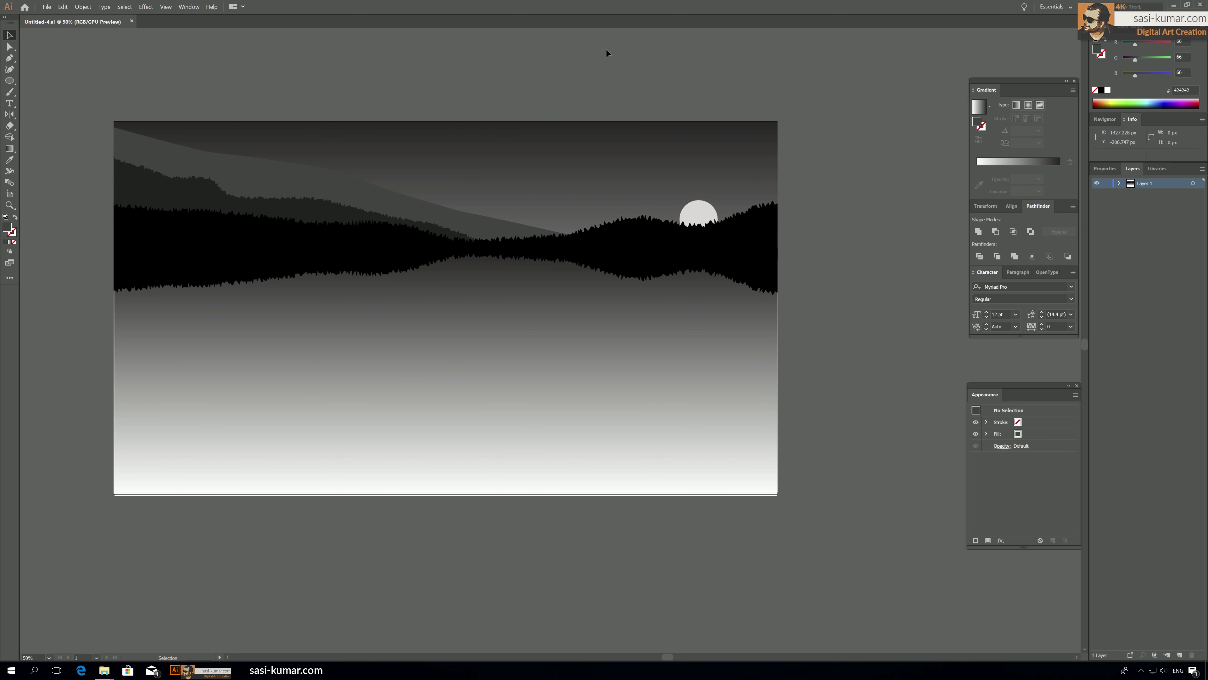
Move the light circle slightly down and left so it sits lower behind the black hills.
click(706, 218)
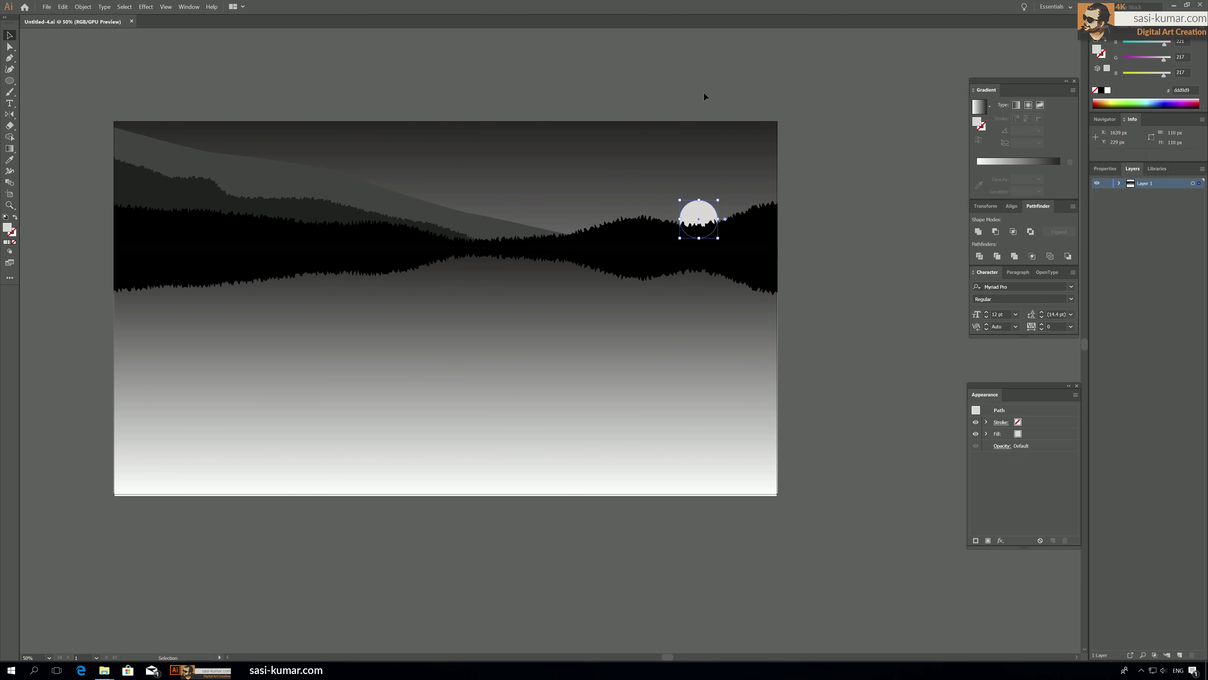
drag(700, 207, 699, 210)
drag(693, 216, 692, 218)
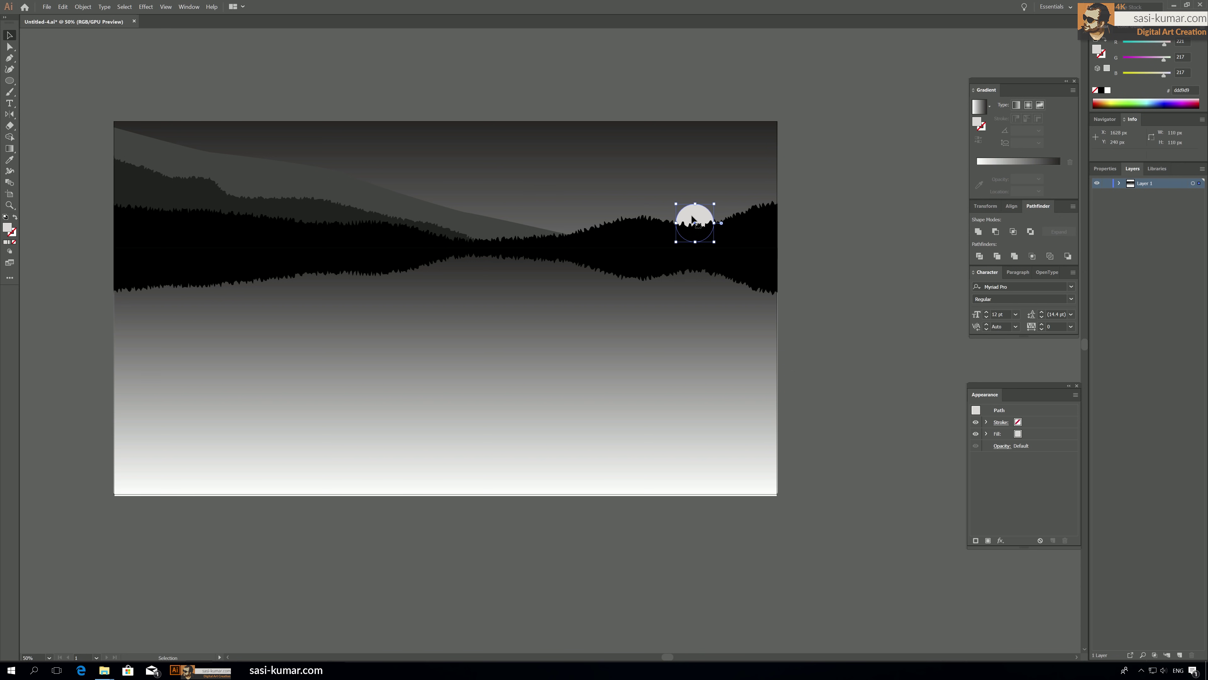
Recolour the circle from grey to a light orange, RGB 255, 192, 115, and enlarge the colour spectrum.
click(1105, 101)
click(1102, 100)
drag(1155, 59, 1142, 59)
click(1159, 58)
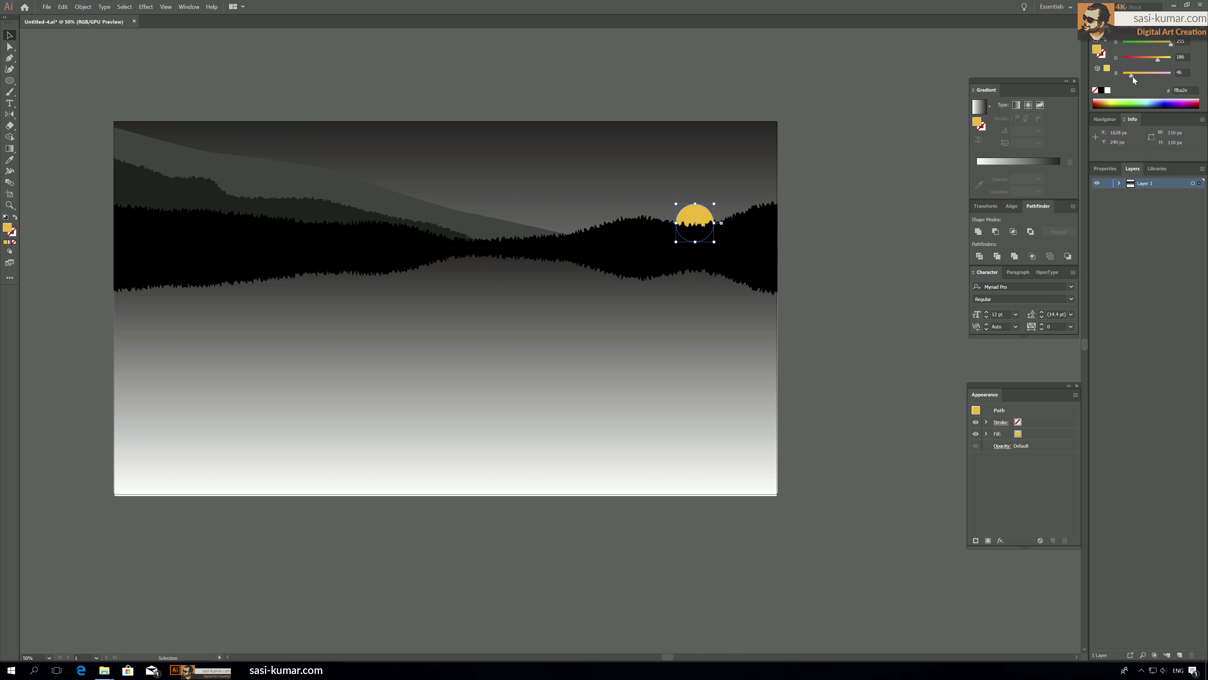
drag(1154, 60, 1167, 44)
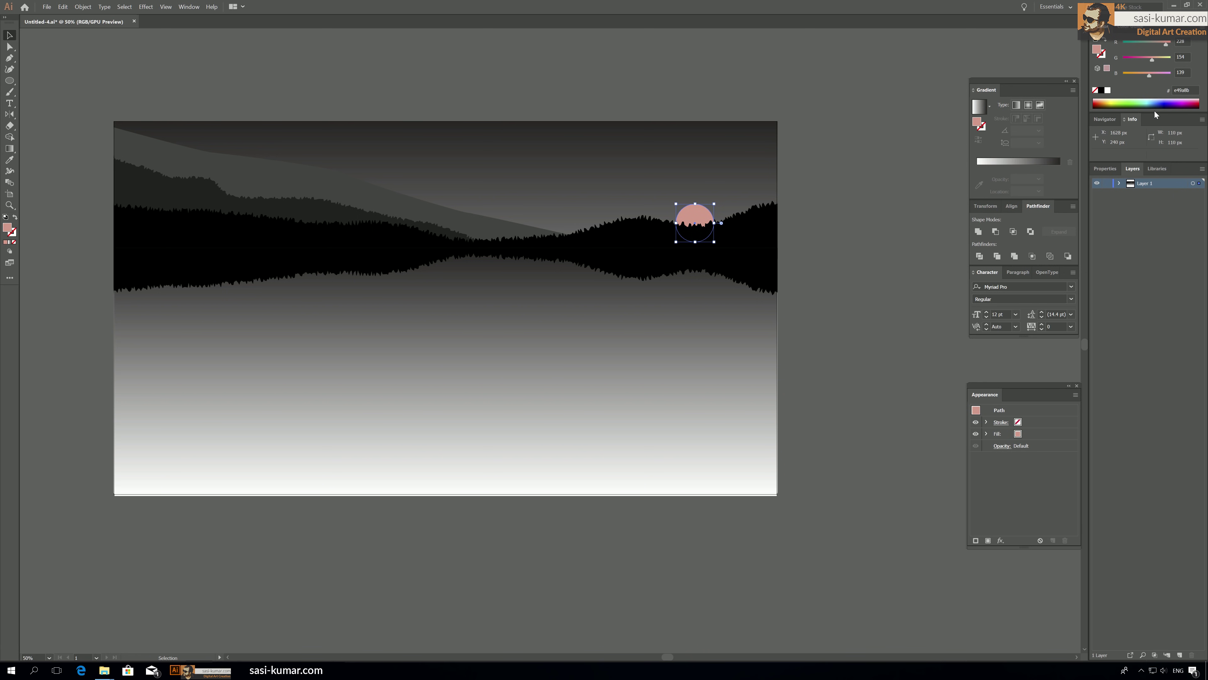
click(1108, 102)
click(1109, 100)
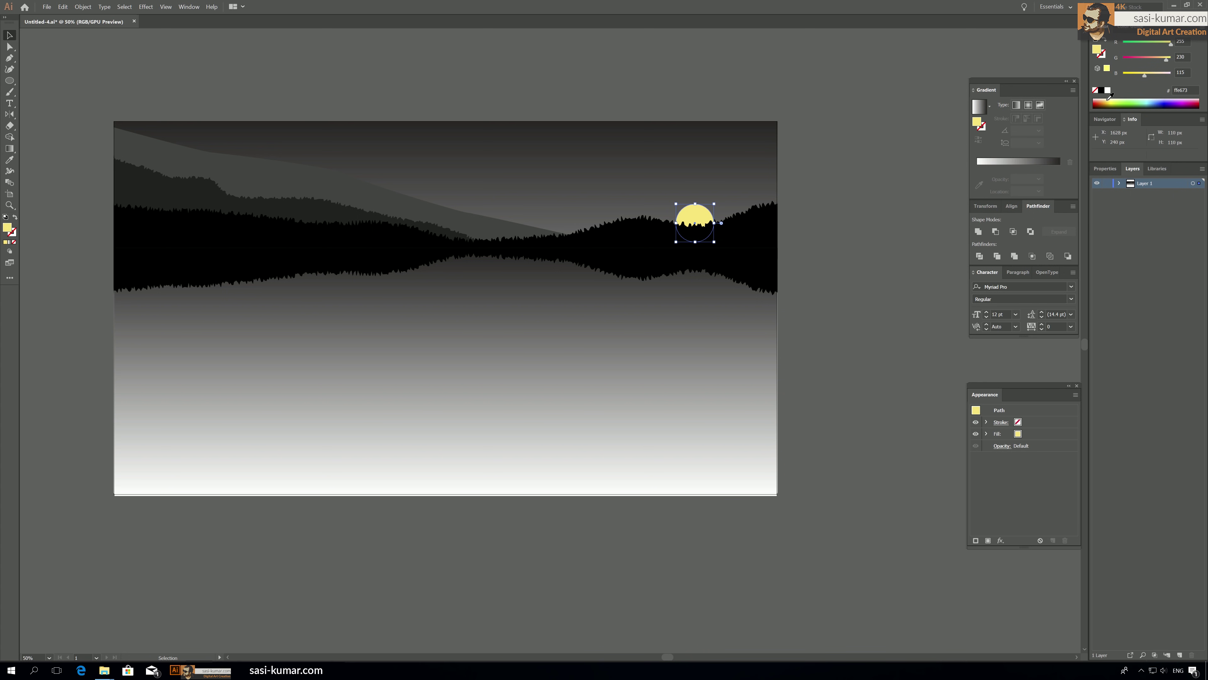
drag(1167, 60, 1160, 60)
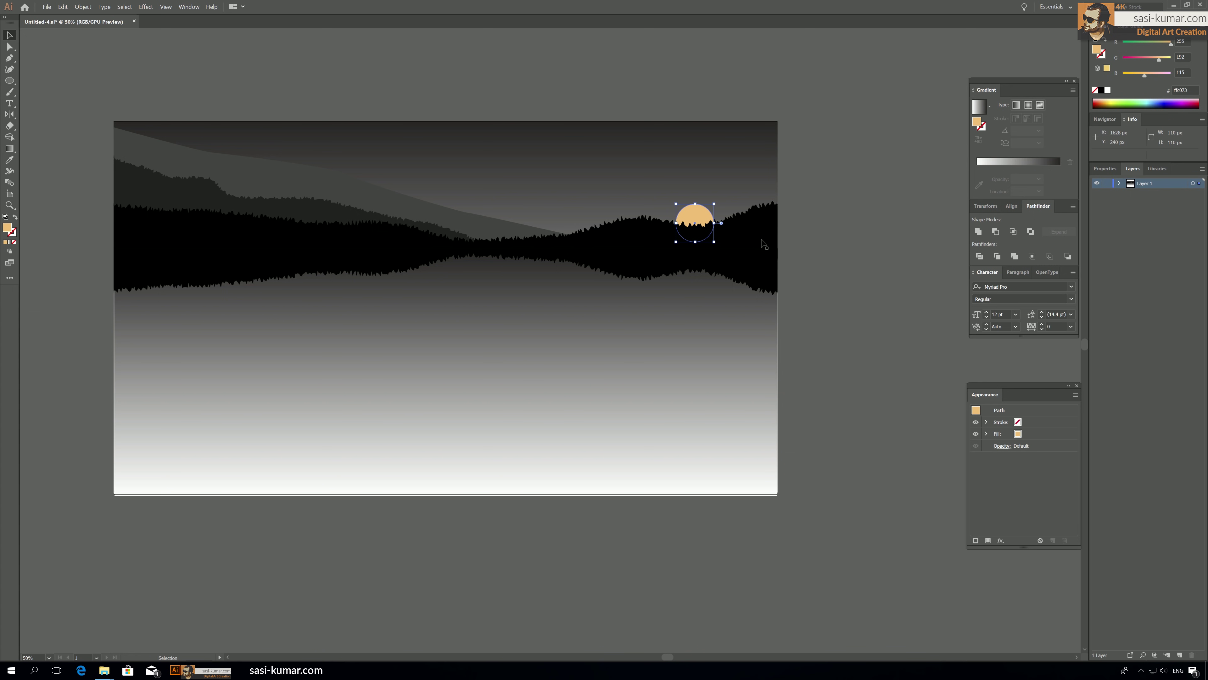
drag(1175, 113, 1166, 278)
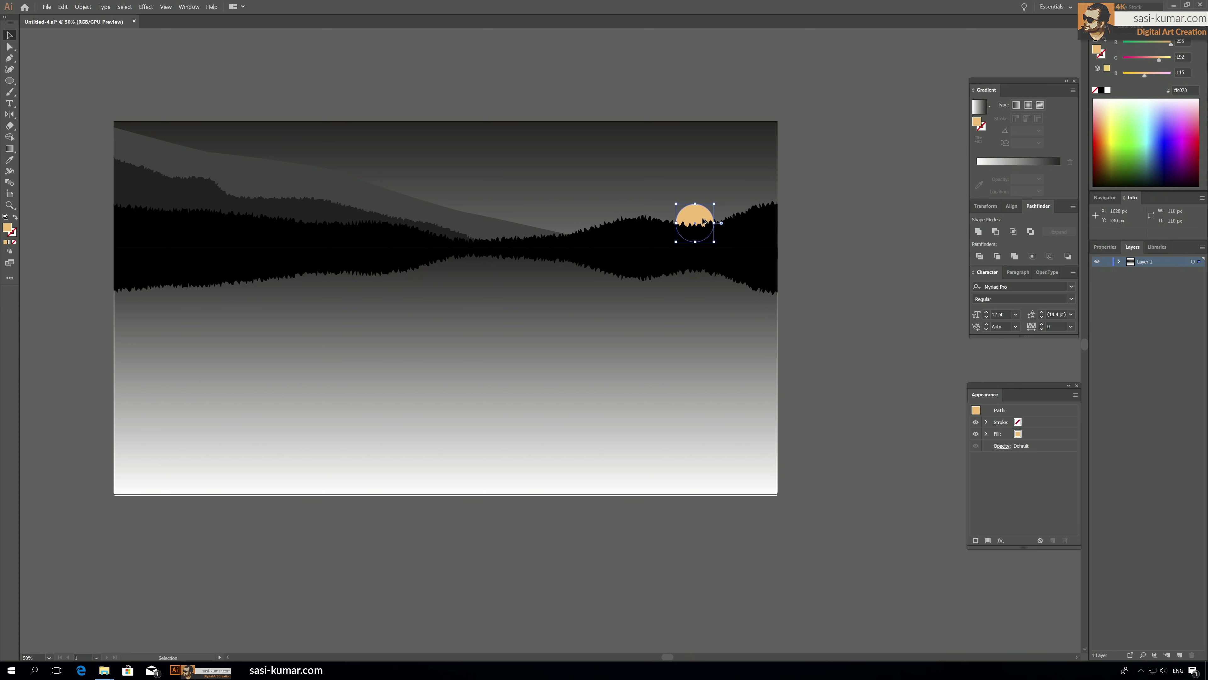
Create a larger copy of the sun circle, about 210 px wide, centred on the original, and fill it with a radial gradient.
drag(697, 209, 659, 245)
drag(616, 203, 688, 211)
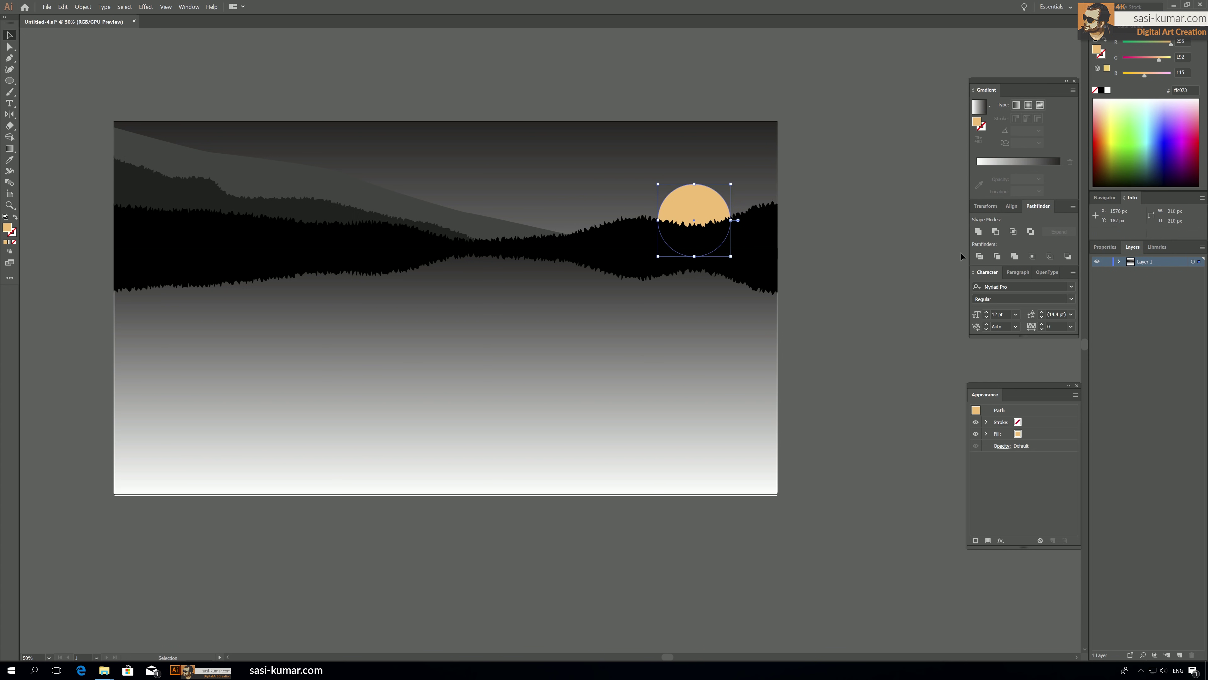
click(10, 242)
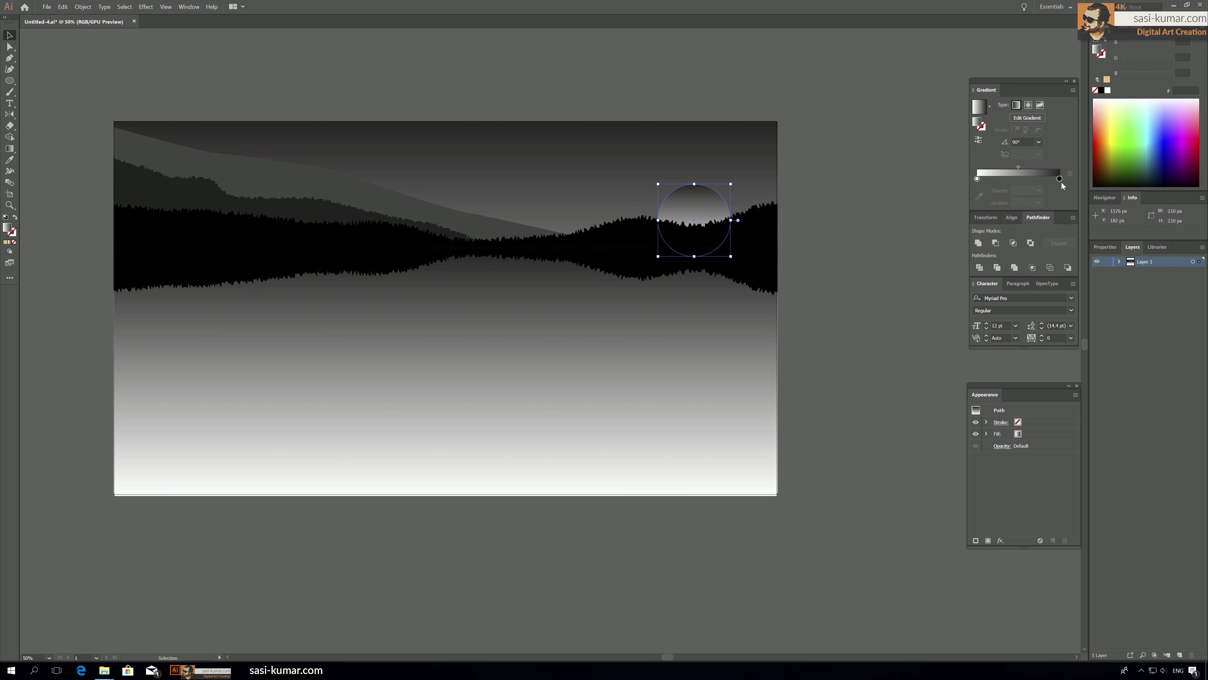
click(1029, 108)
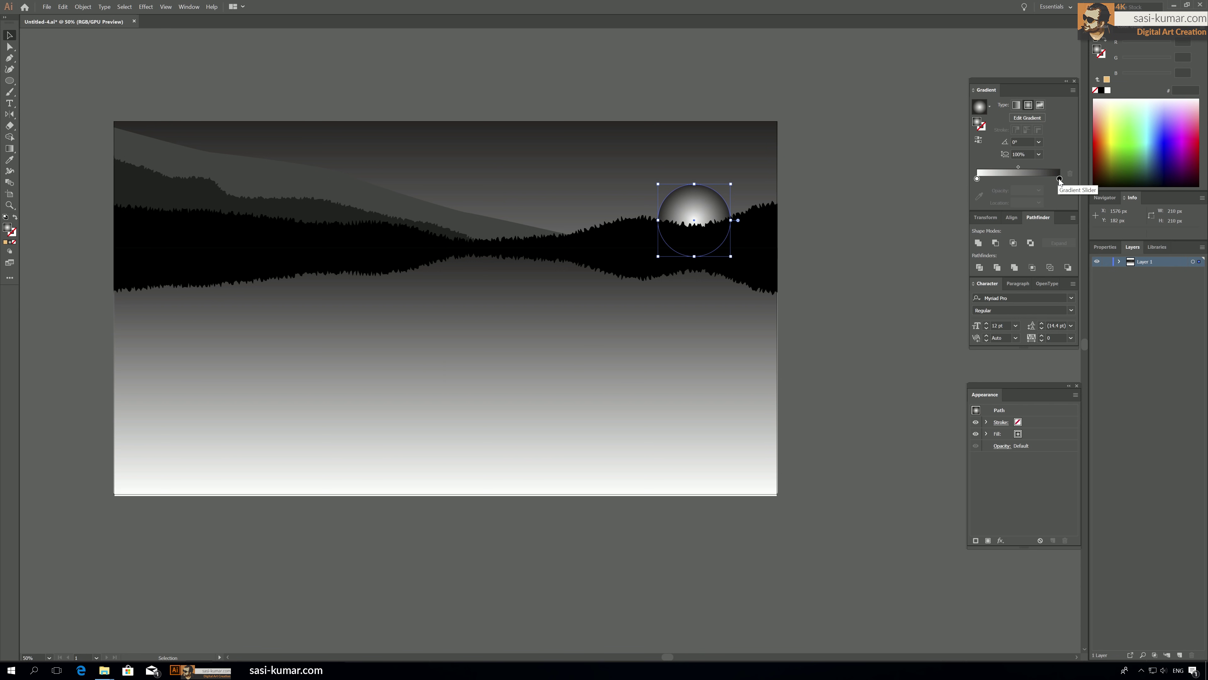
Switch the outer gradient stop of the large circle from grayscale to RGB and colour it pale peach.
click(1060, 178)
drag(1132, 43, 1122, 44)
click(1203, 29)
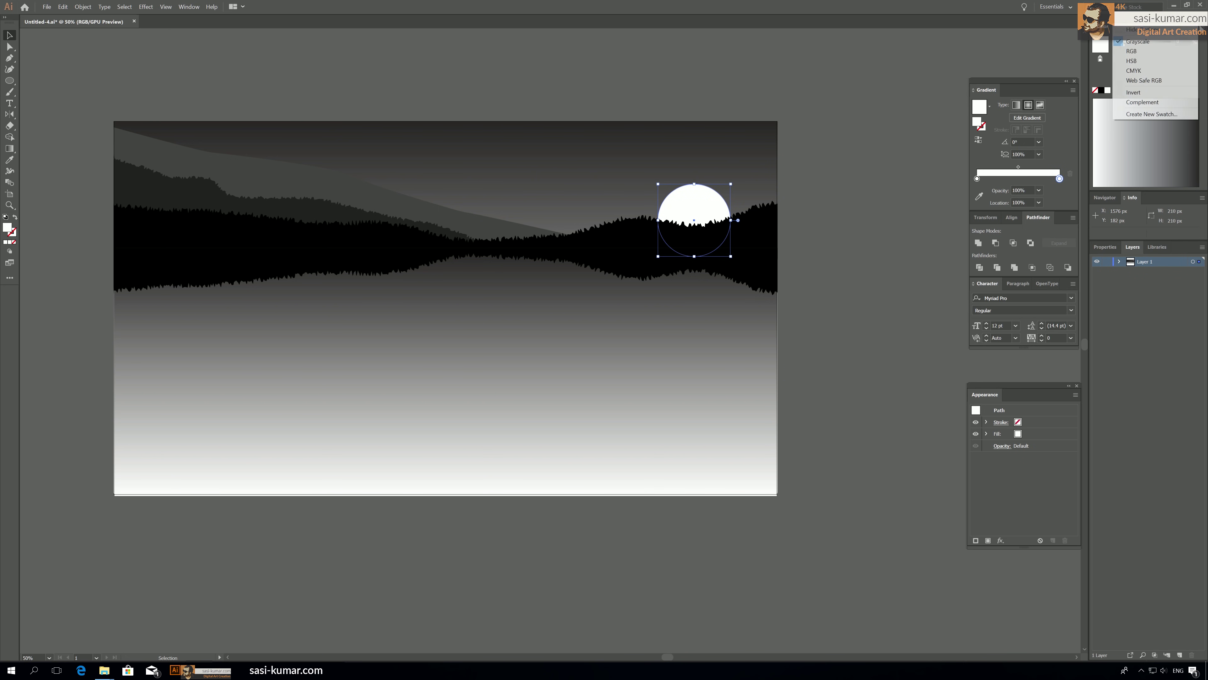
click(1179, 43)
click(1203, 29)
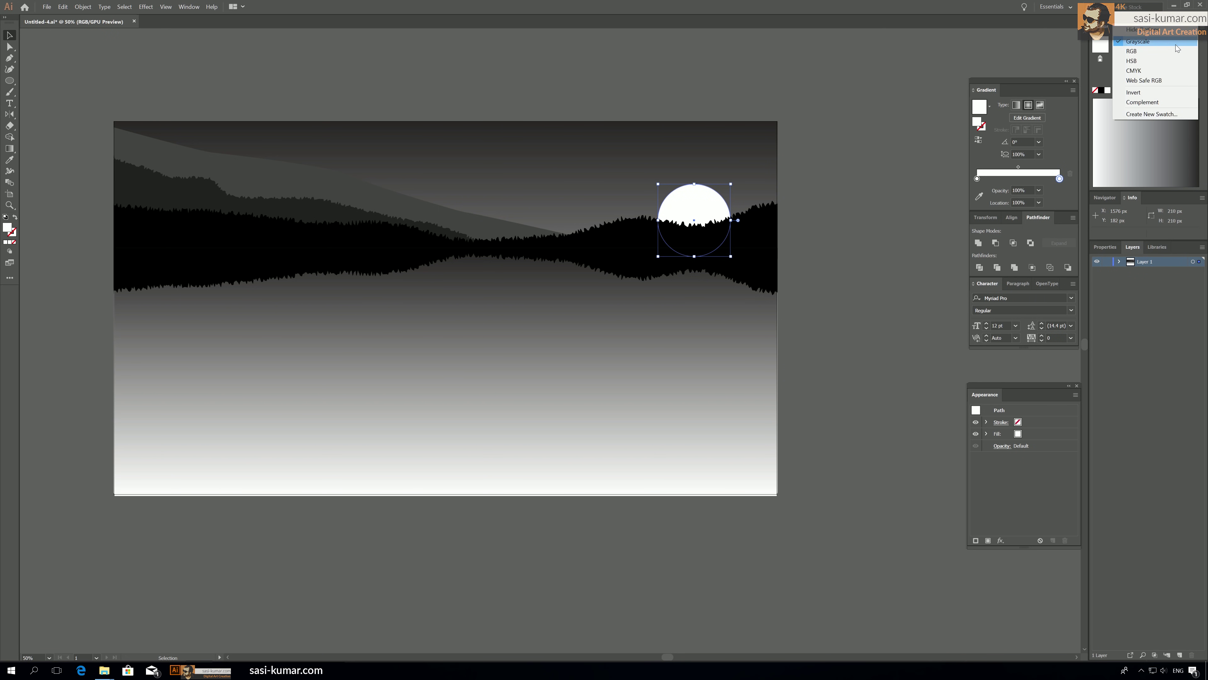
click(1168, 50)
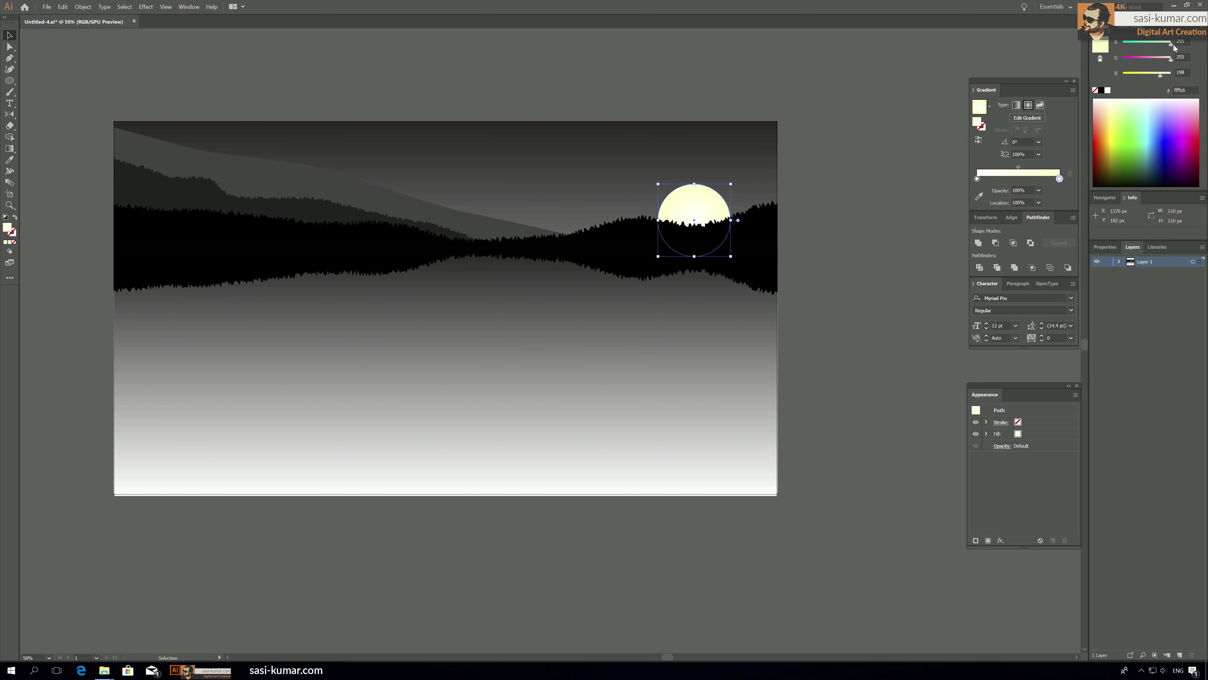
click(1165, 57)
drag(1165, 59, 1161, 59)
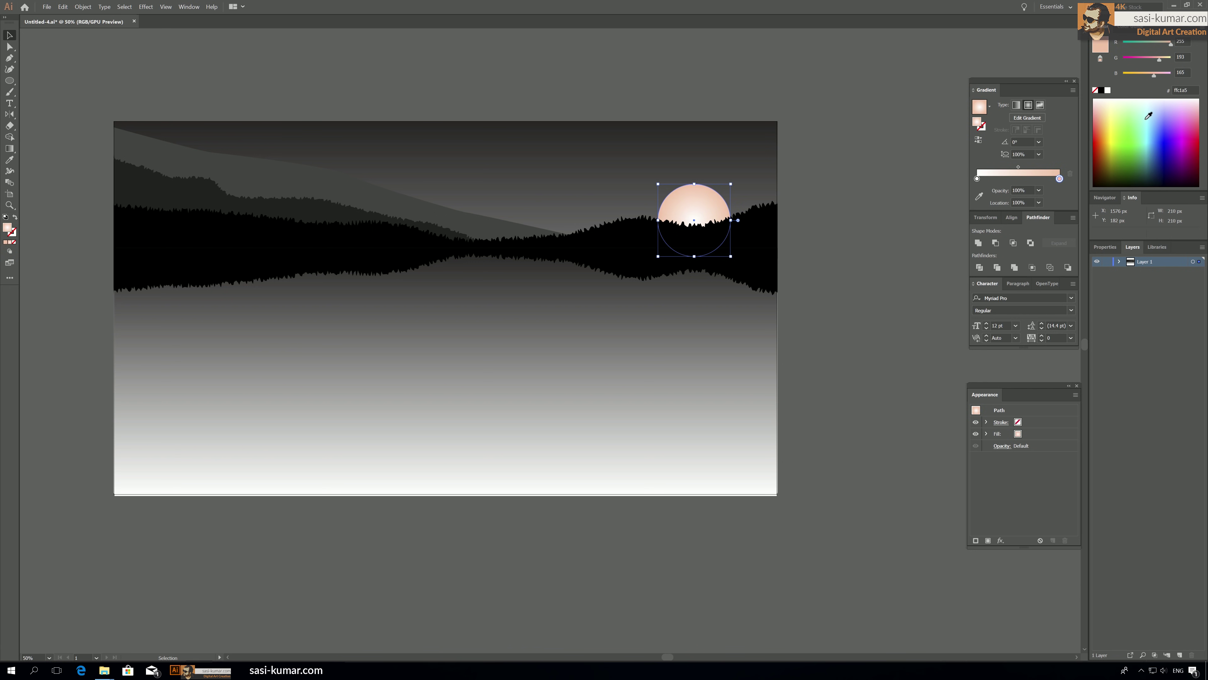
Switch the inner gradient stop of the large circle to RGB and colour it golden yellow.
click(977, 178)
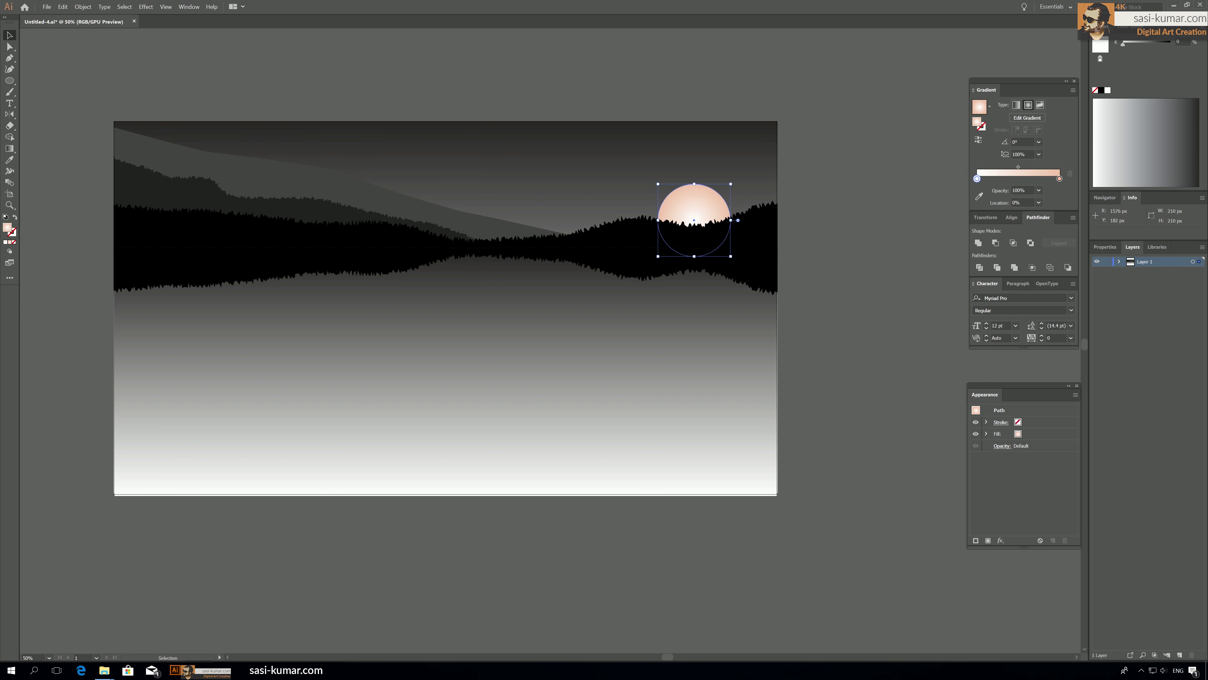
click(1204, 27)
click(1175, 51)
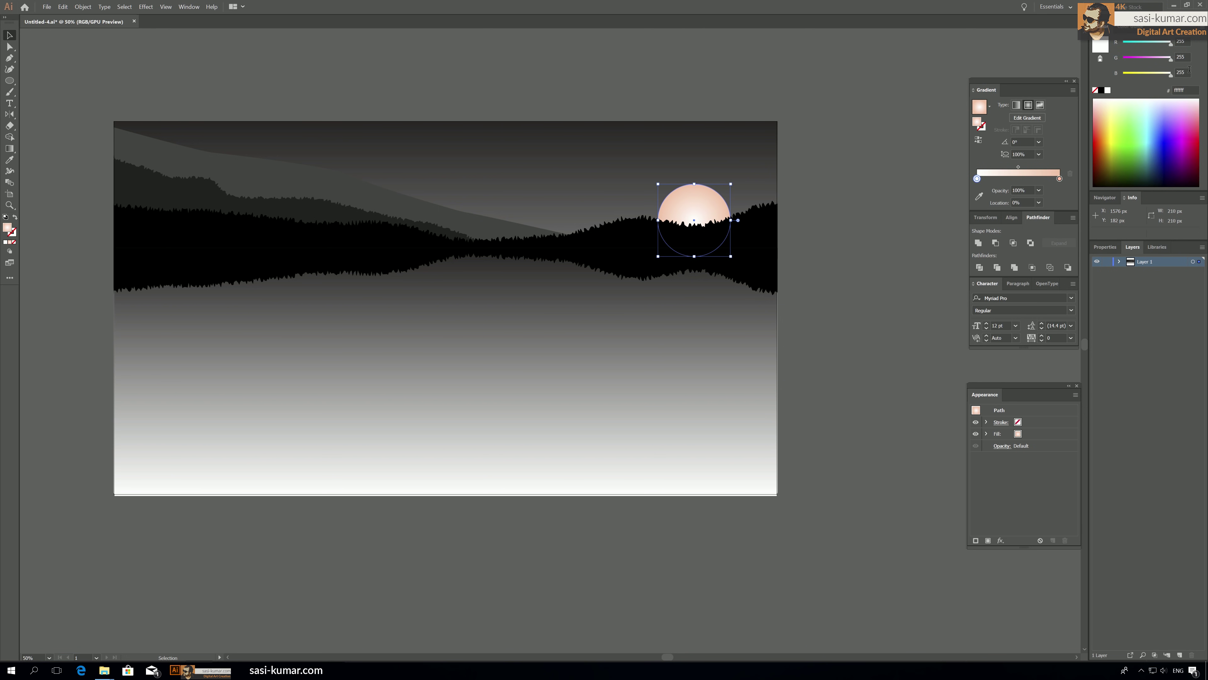
drag(1138, 166, 1113, 106)
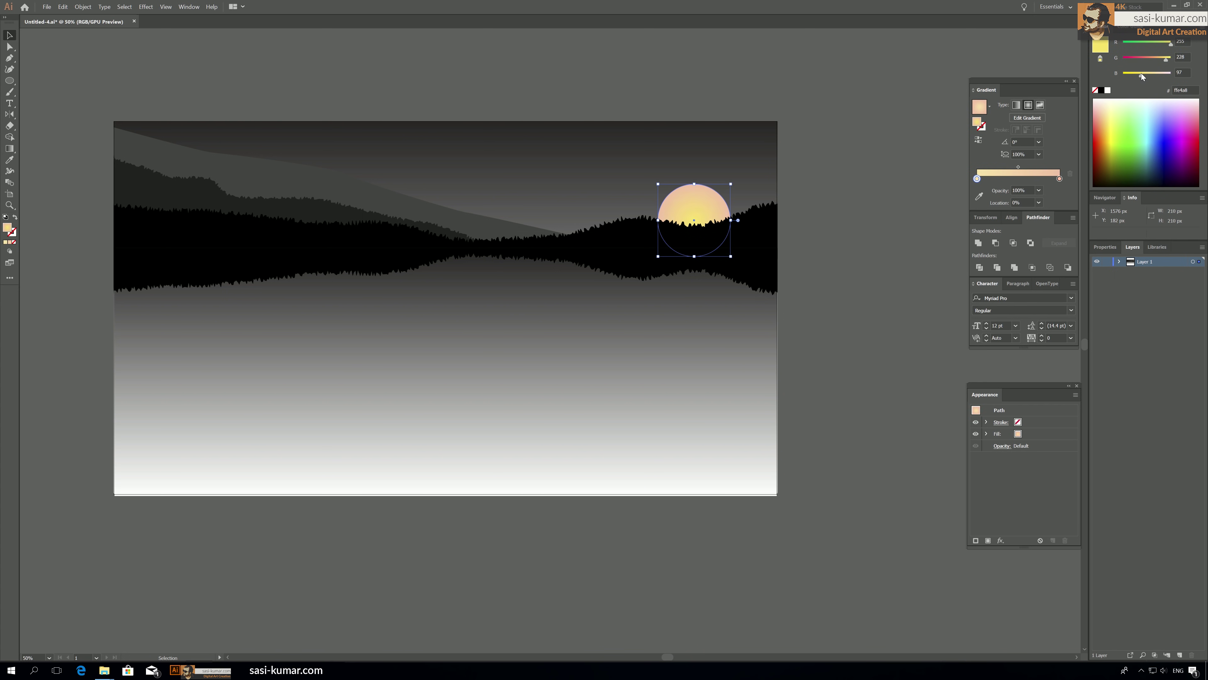
drag(1166, 59, 1162, 60)
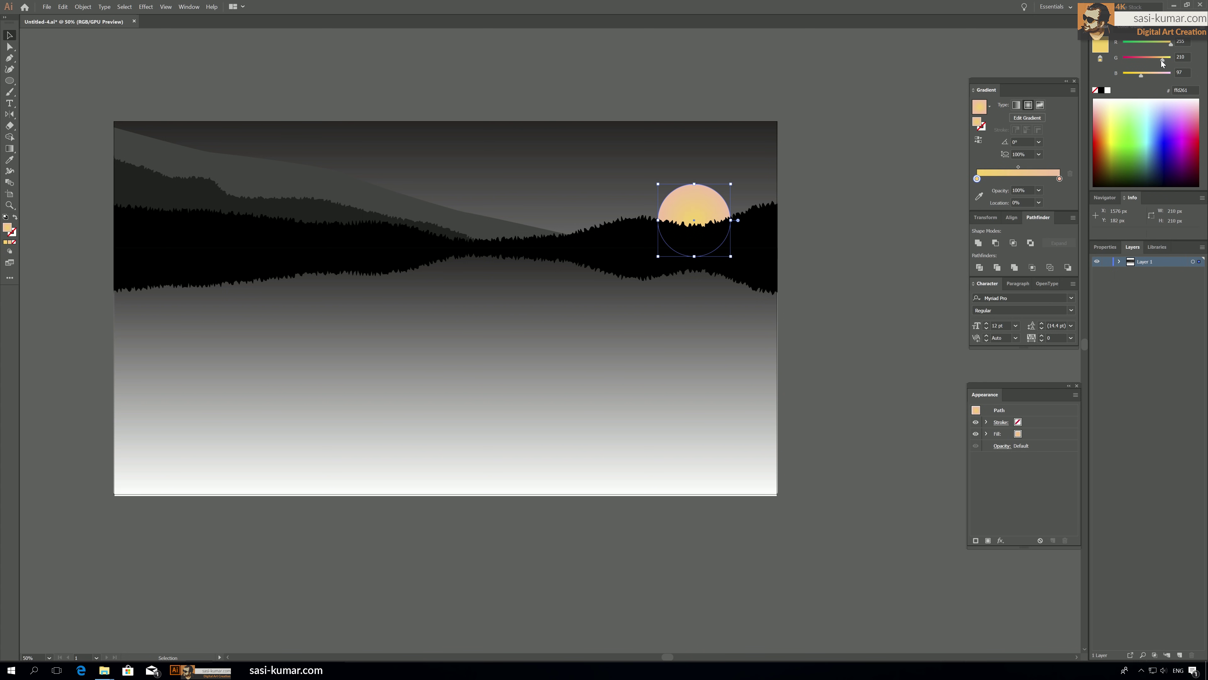
Recolour the outer gradient stop pale yellow and set its opacity to 0%.
click(1060, 179)
click(1114, 102)
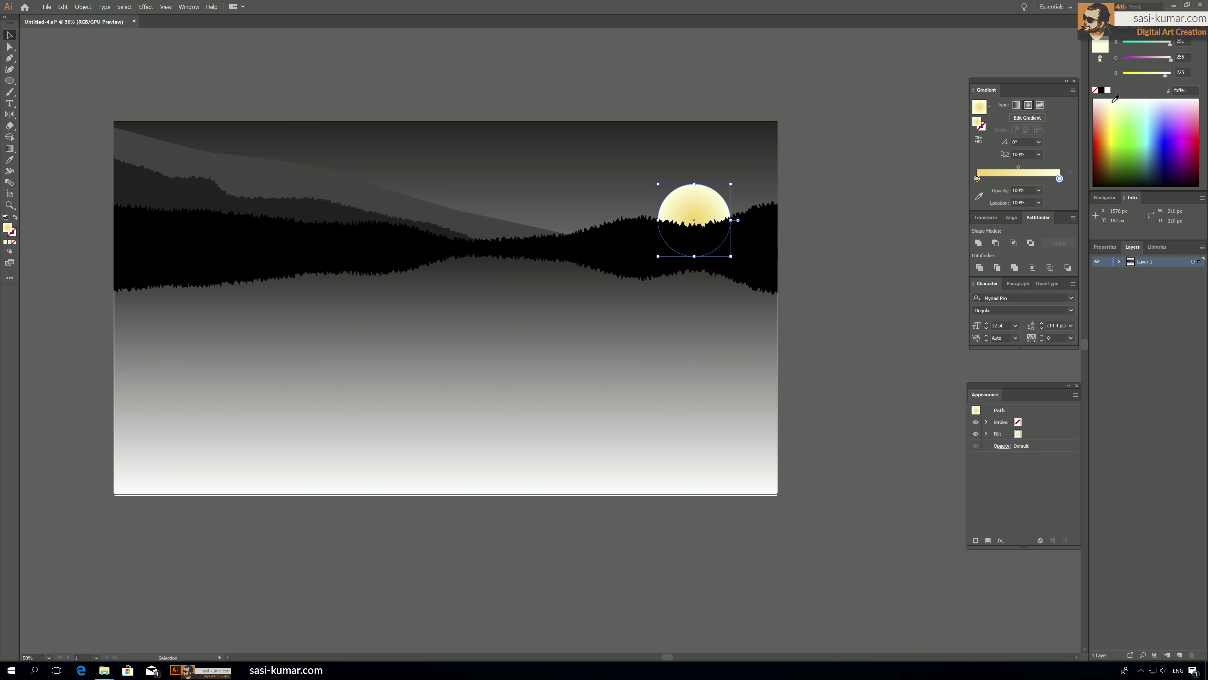
click(1039, 190)
click(1049, 200)
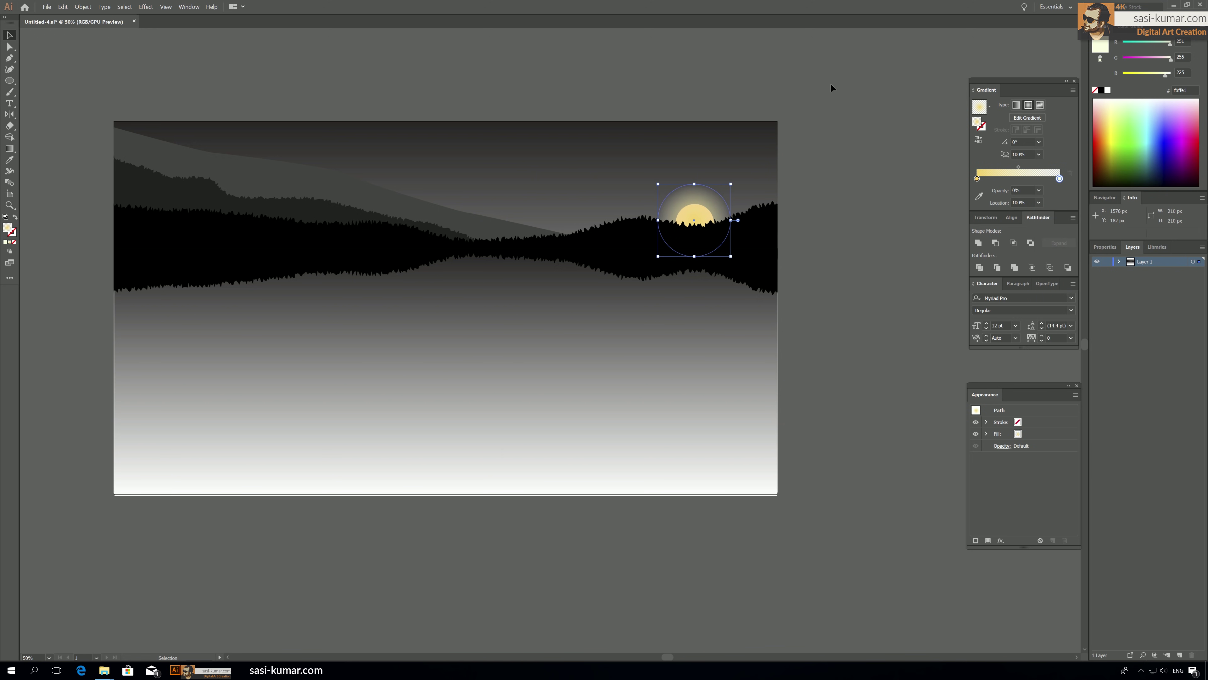
Enlarge the glow circle to about 446 px around its centre and shift its gradient midpoint to about 33%.
drag(734, 184, 772, 140)
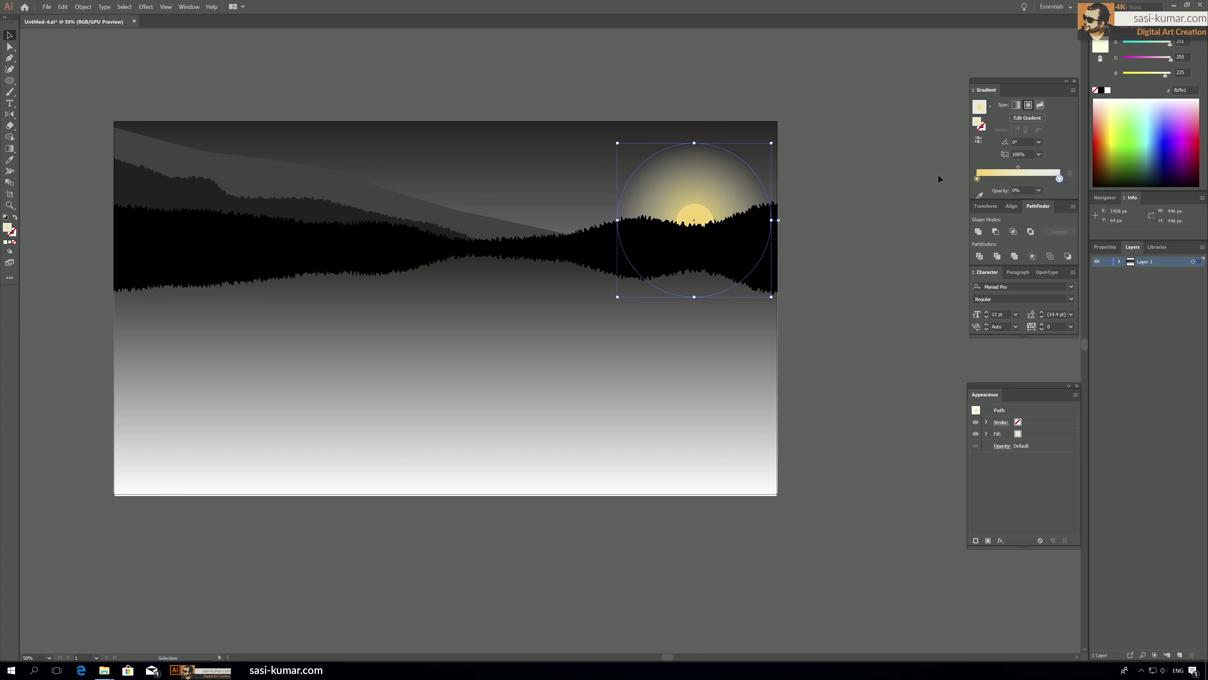
drag(1018, 167, 1005, 169)
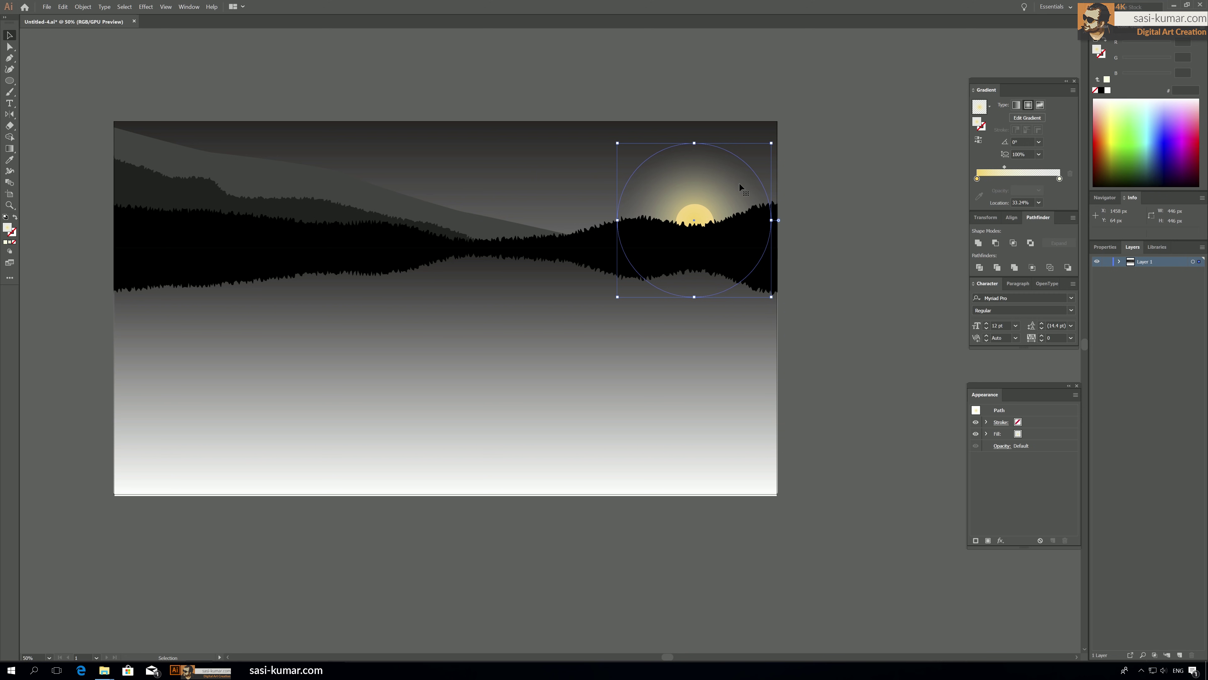
click(695, 213)
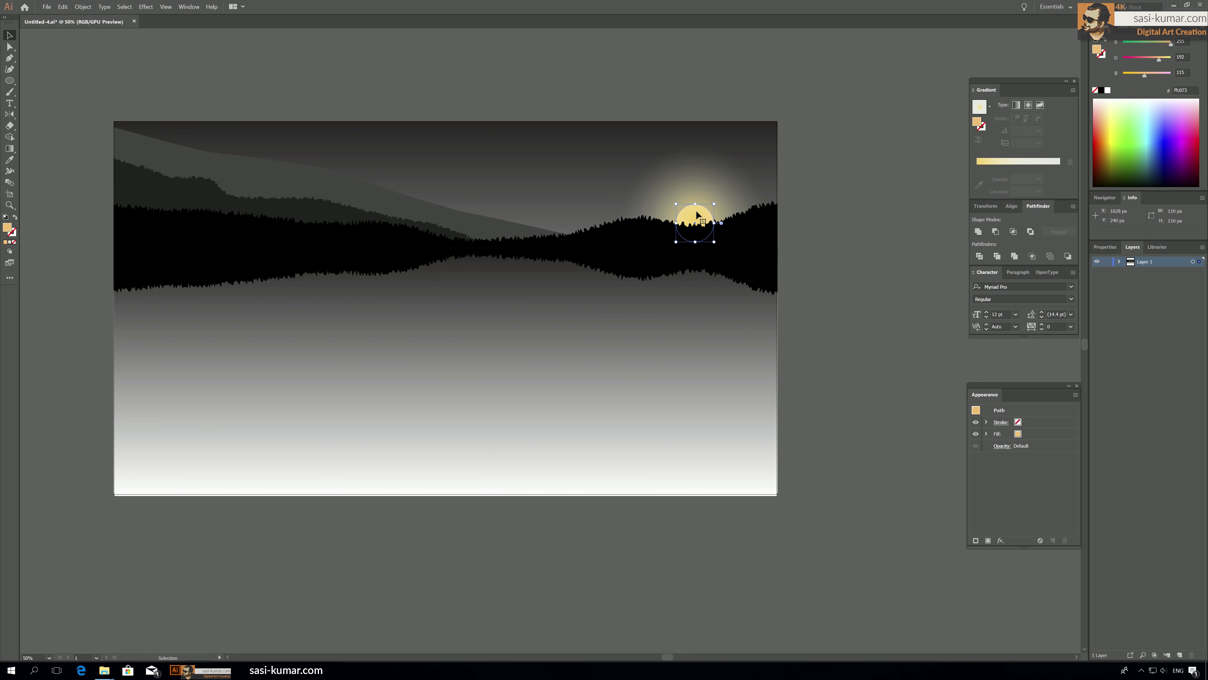
key(a)
drag(695, 223, 698, 213)
key(ctrl+z)
key(v)
click(709, 184)
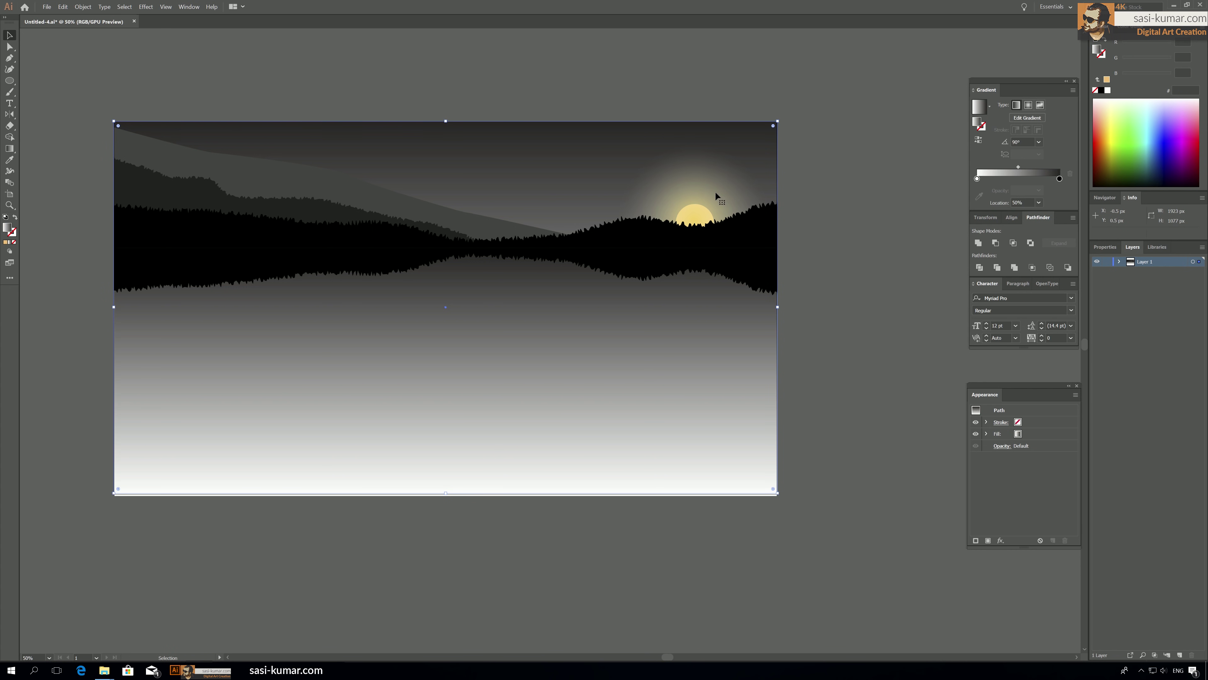
Recolour the small sun circle with a pale cream fill, RGB 255, 249, 202, and deselect it.
click(691, 213)
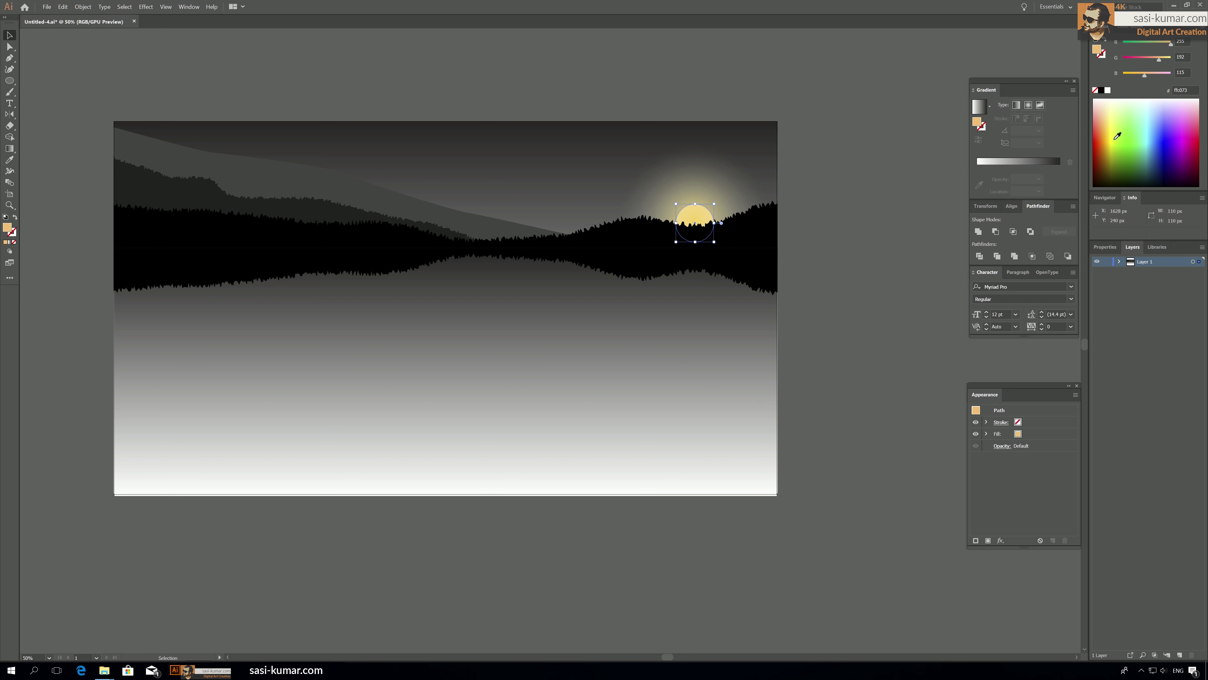
drag(1129, 127, 1108, 89)
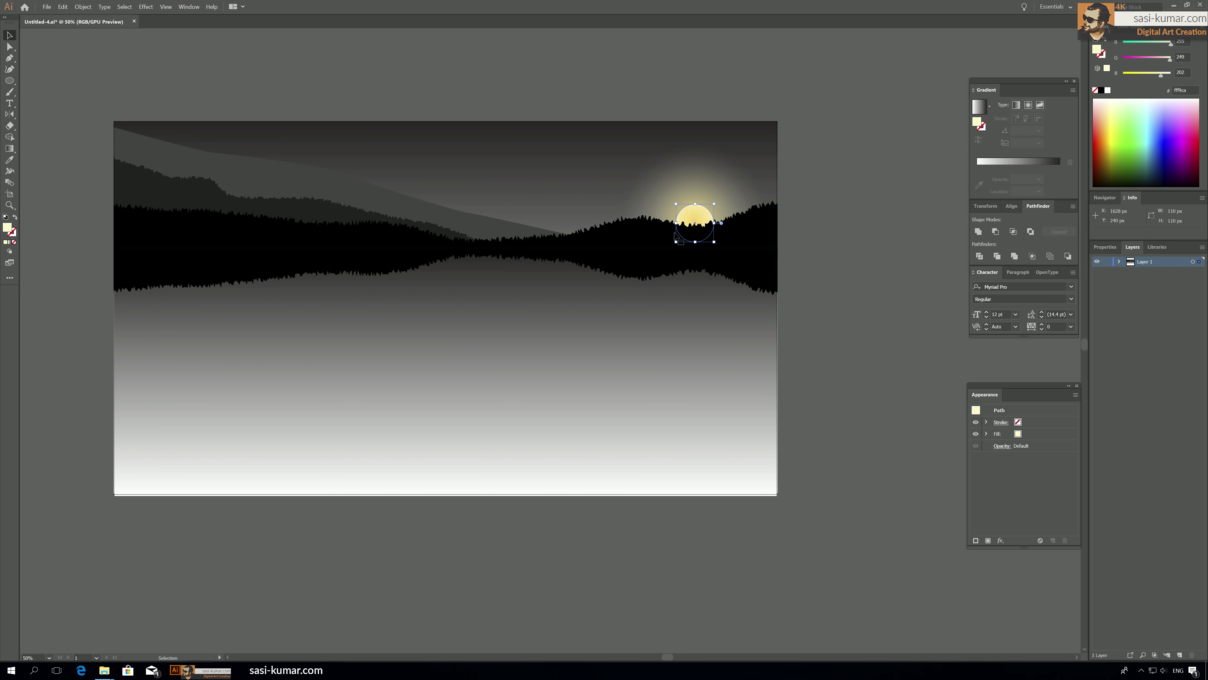
click(769, 100)
Give the small sun circle a radial gradient fill and colour its outer stop yellow in RGB mode.
click(698, 221)
click(9, 242)
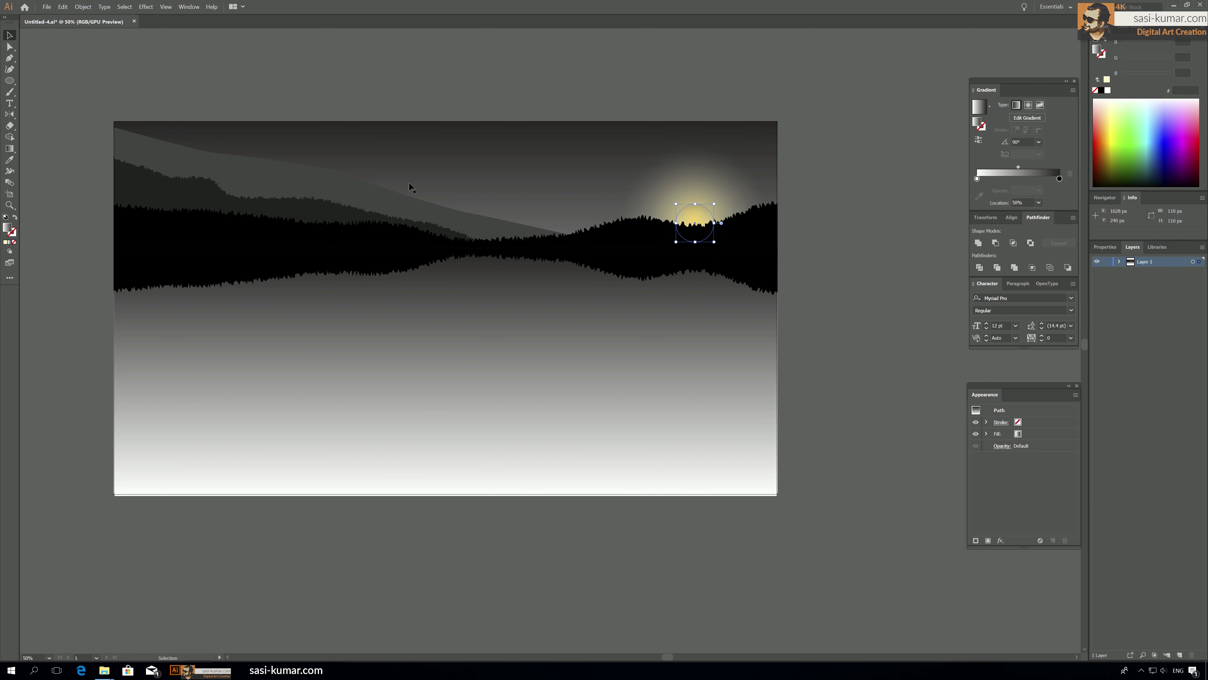
click(1060, 179)
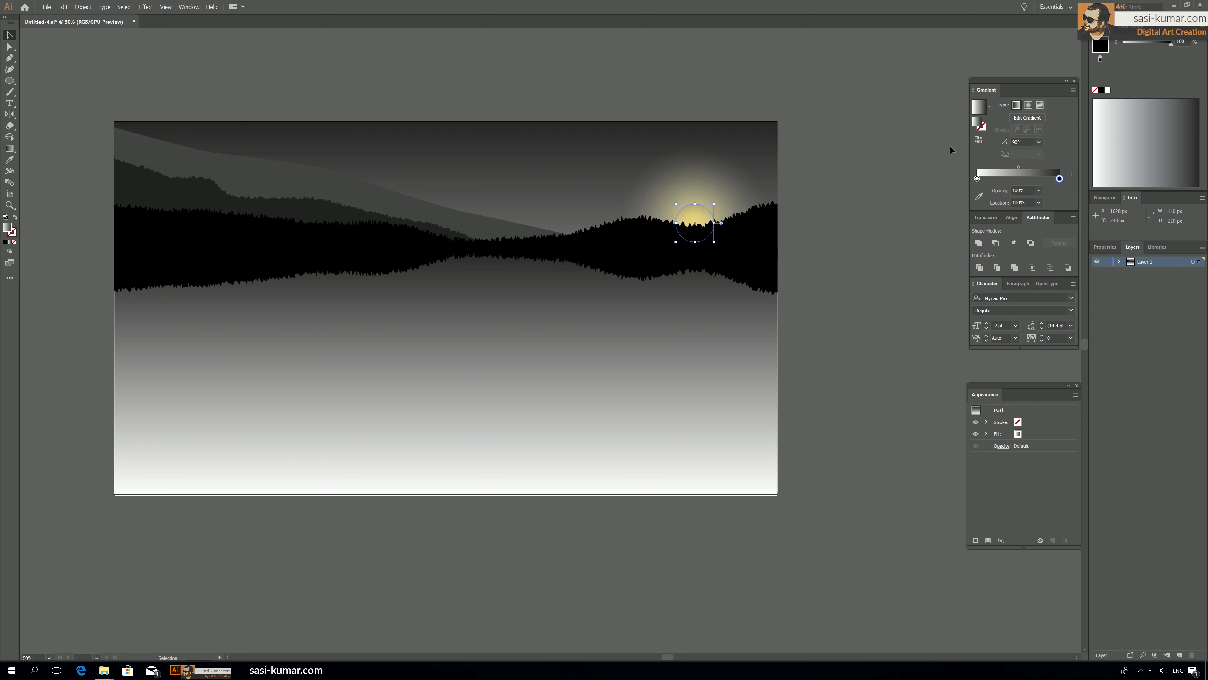
click(1200, 44)
click(1151, 72)
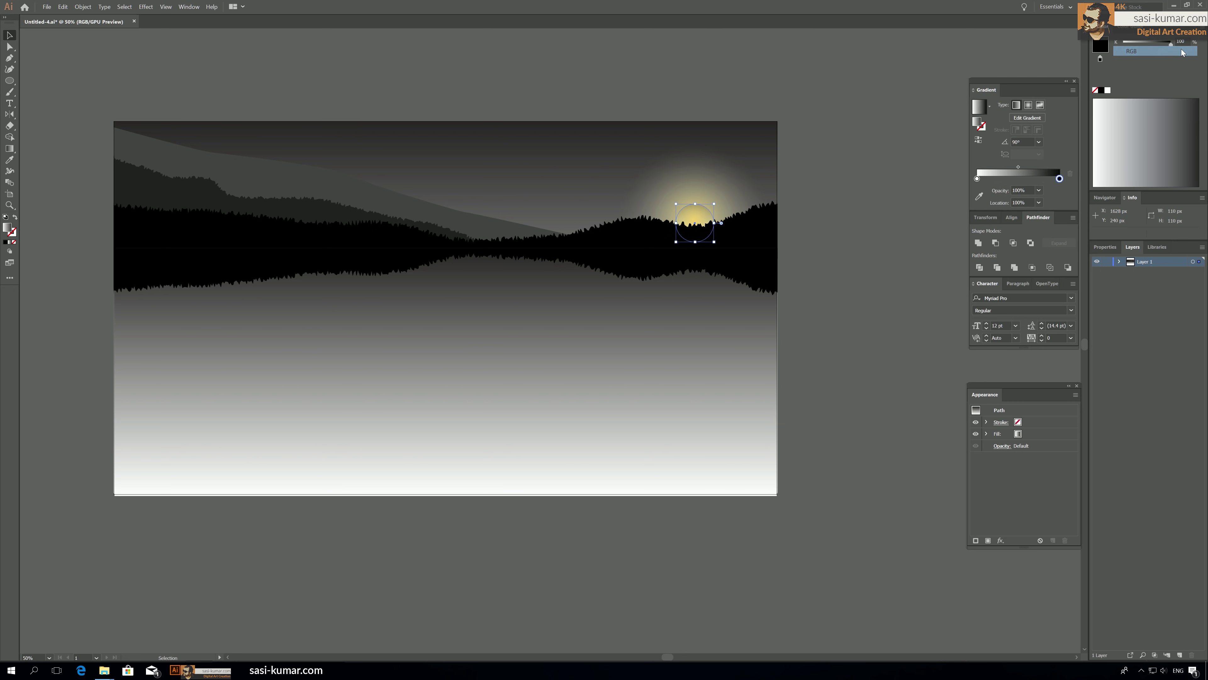
click(1028, 105)
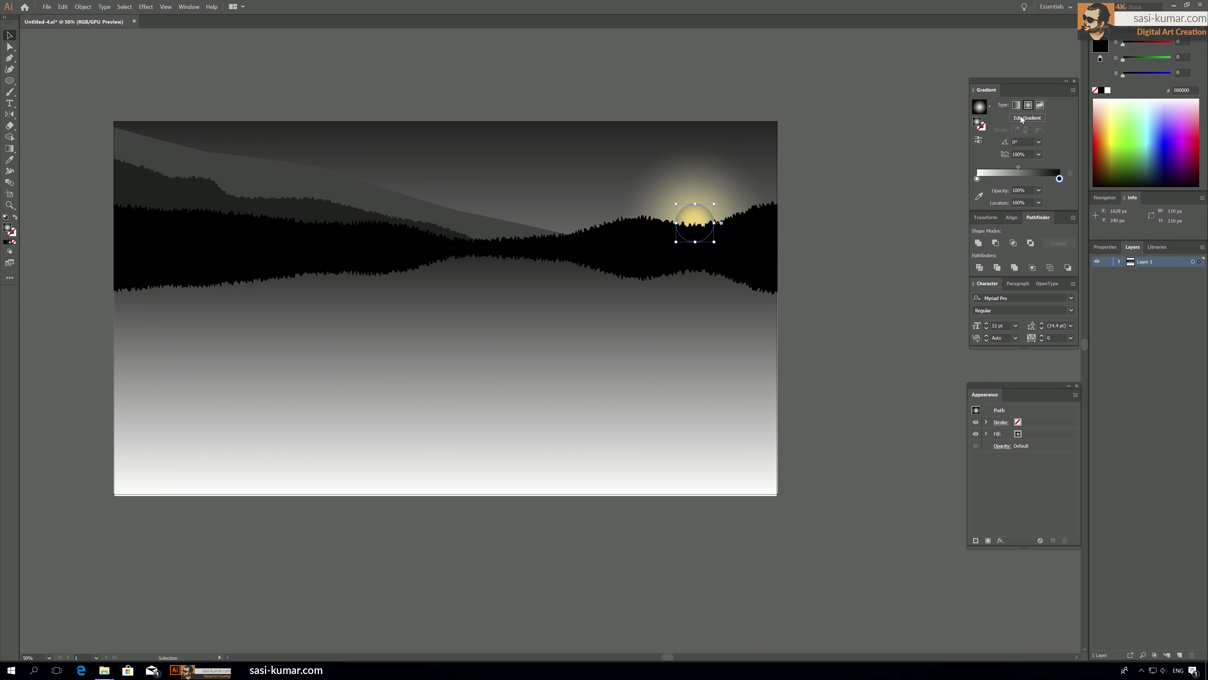
click(1124, 150)
Switch the small sun circle's inner gradient stop to RGB mode and recolour both its outer and inner stops near-white.
click(975, 179)
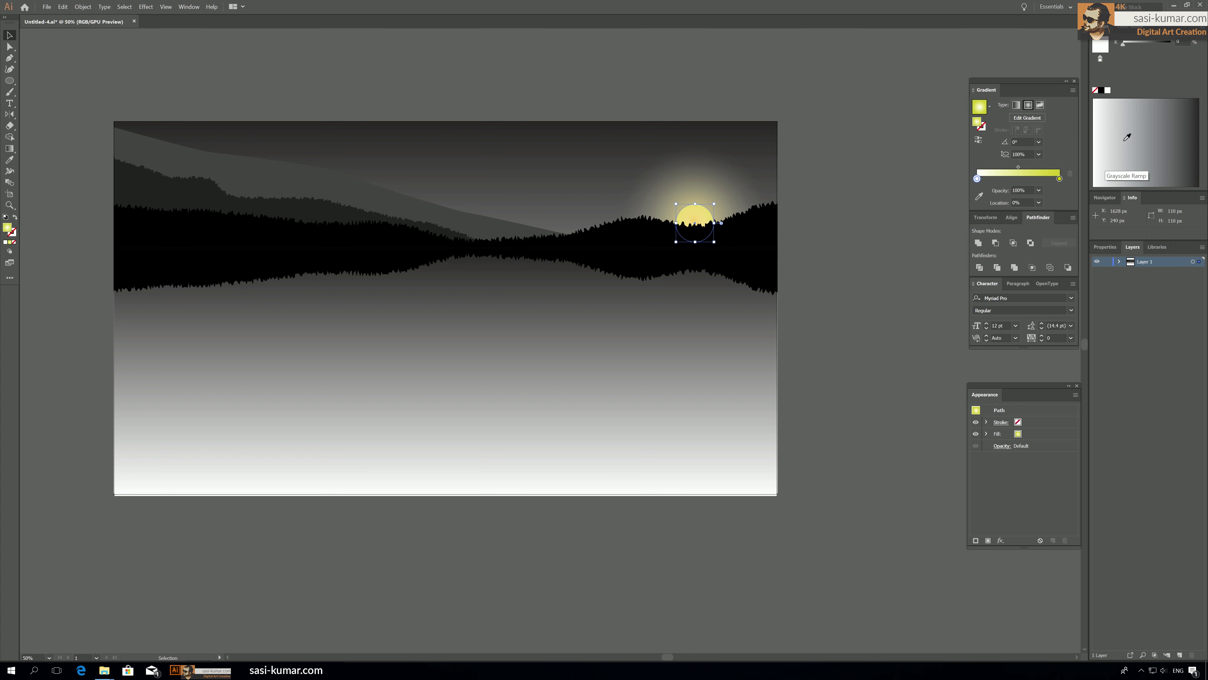
click(1202, 27)
click(1178, 52)
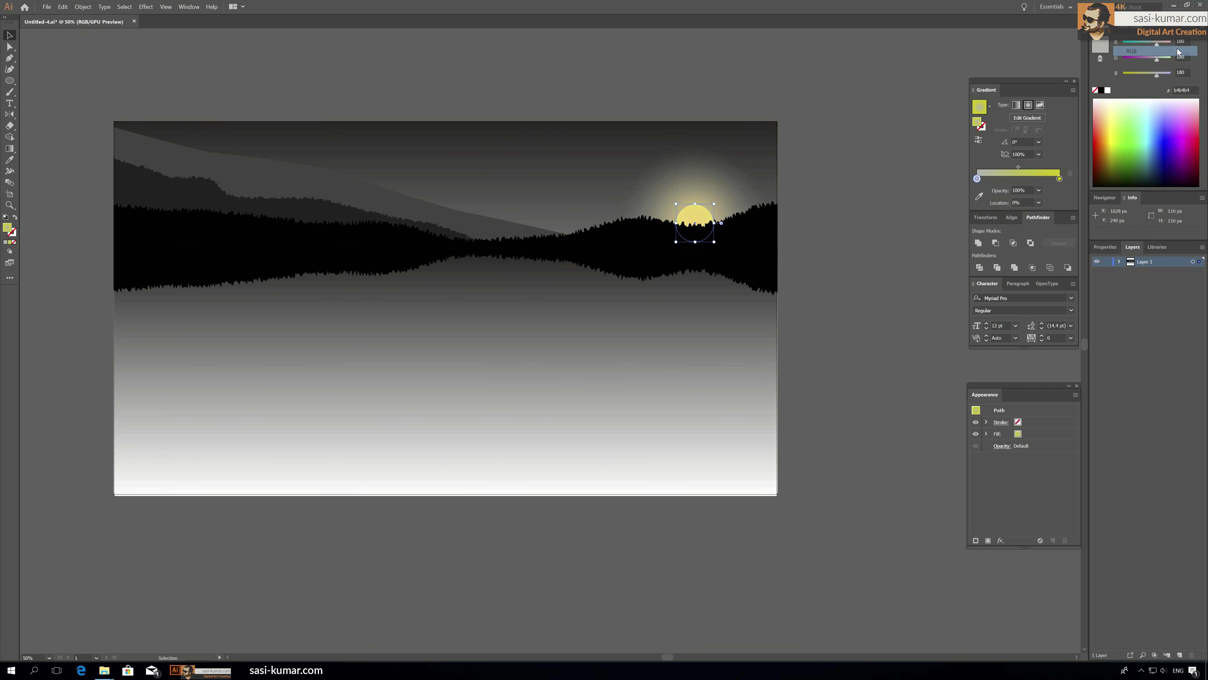
click(1059, 179)
drag(1151, 121, 1094, 100)
click(977, 179)
click(1116, 98)
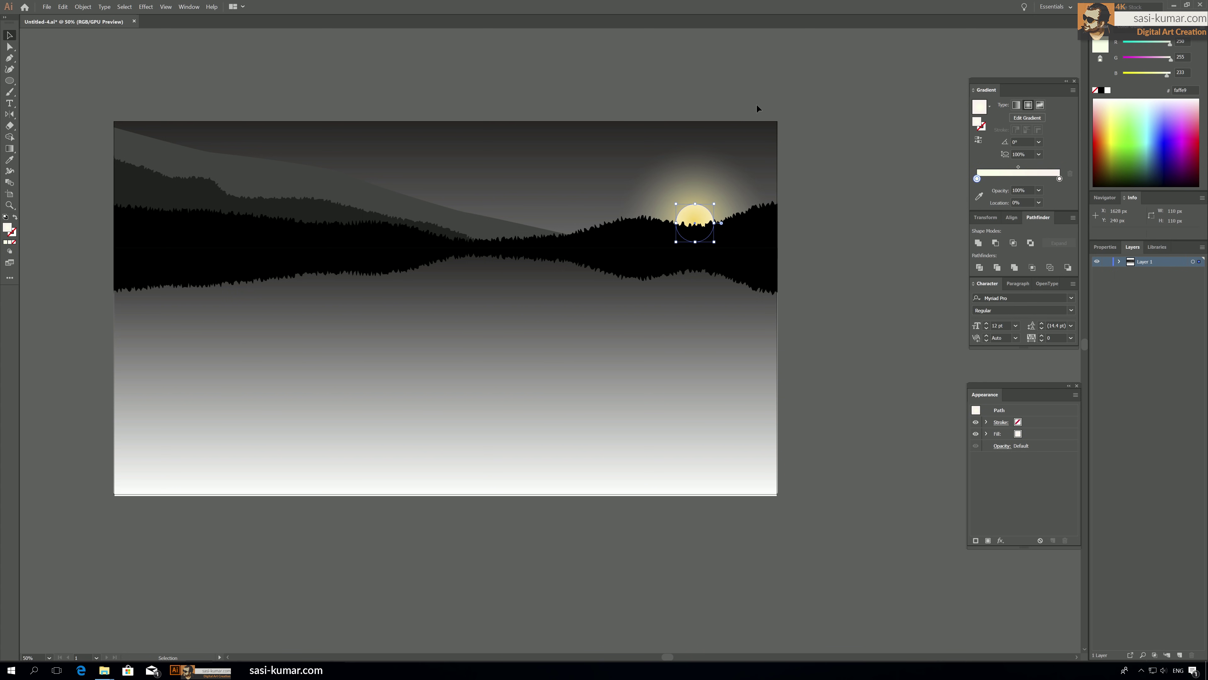
click(802, 229)
drag(688, 210, 590, 187)
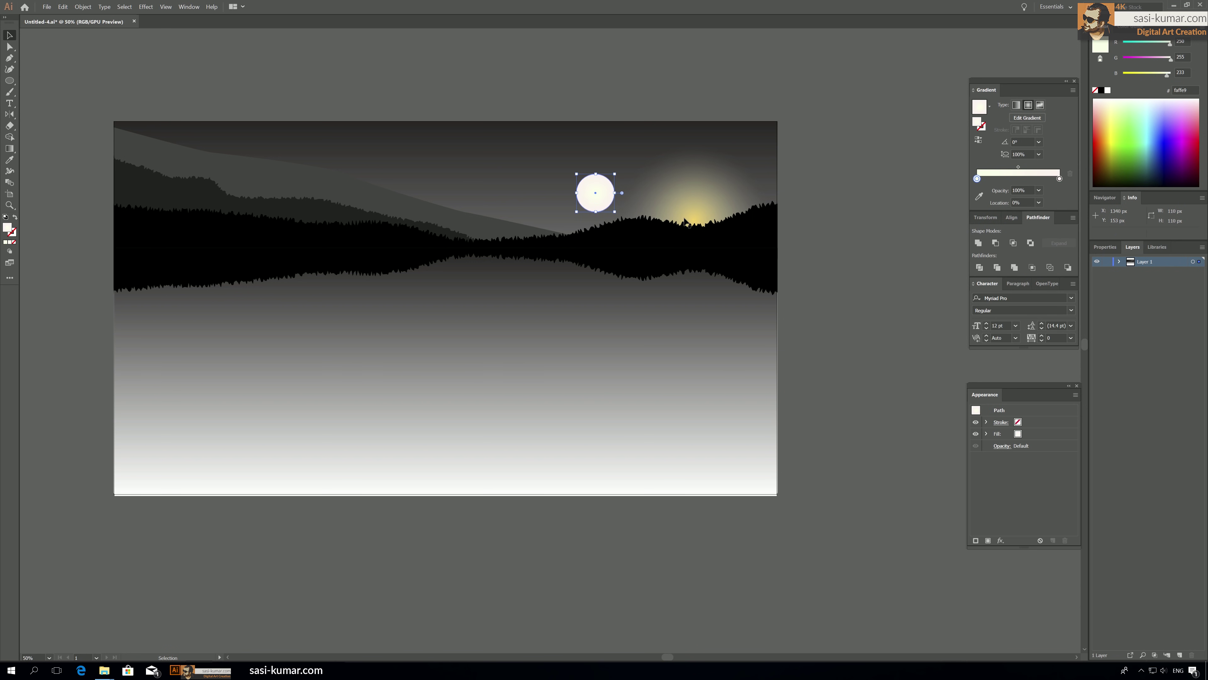
key(ctrl+z)
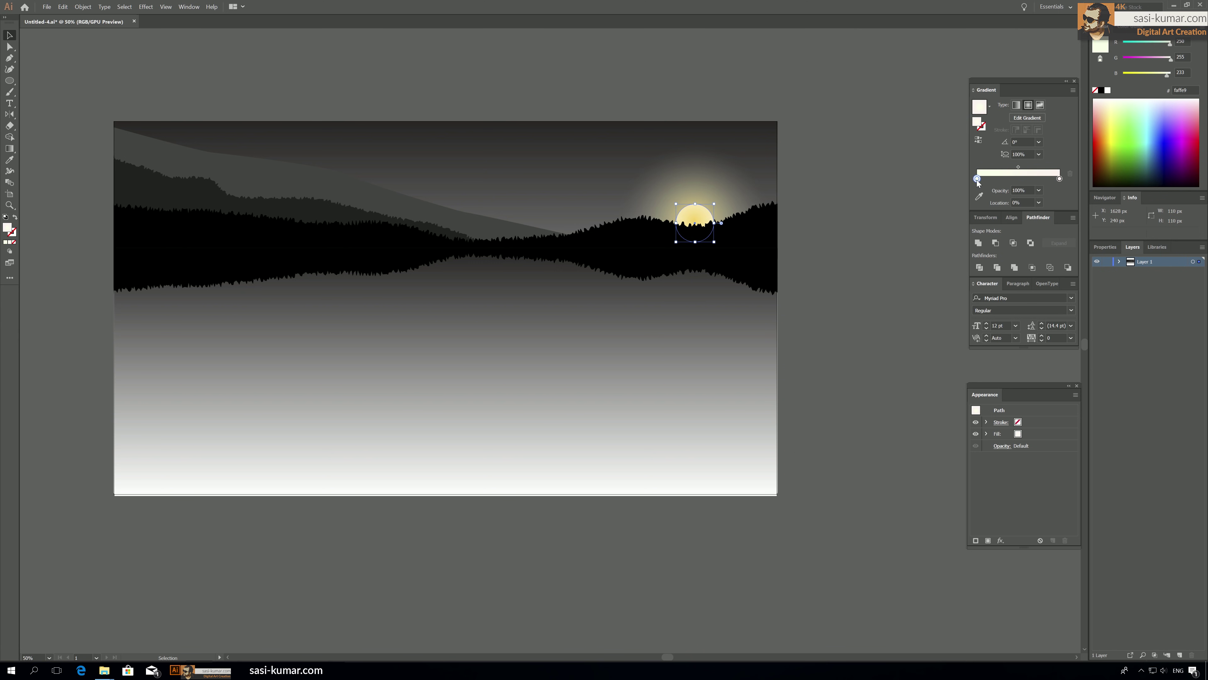
Recolour the small sun circle's inner gradient stop pale pink, RGB 255, 190, 216, and deselect the circle.
click(1198, 141)
click(1202, 140)
click(1172, 108)
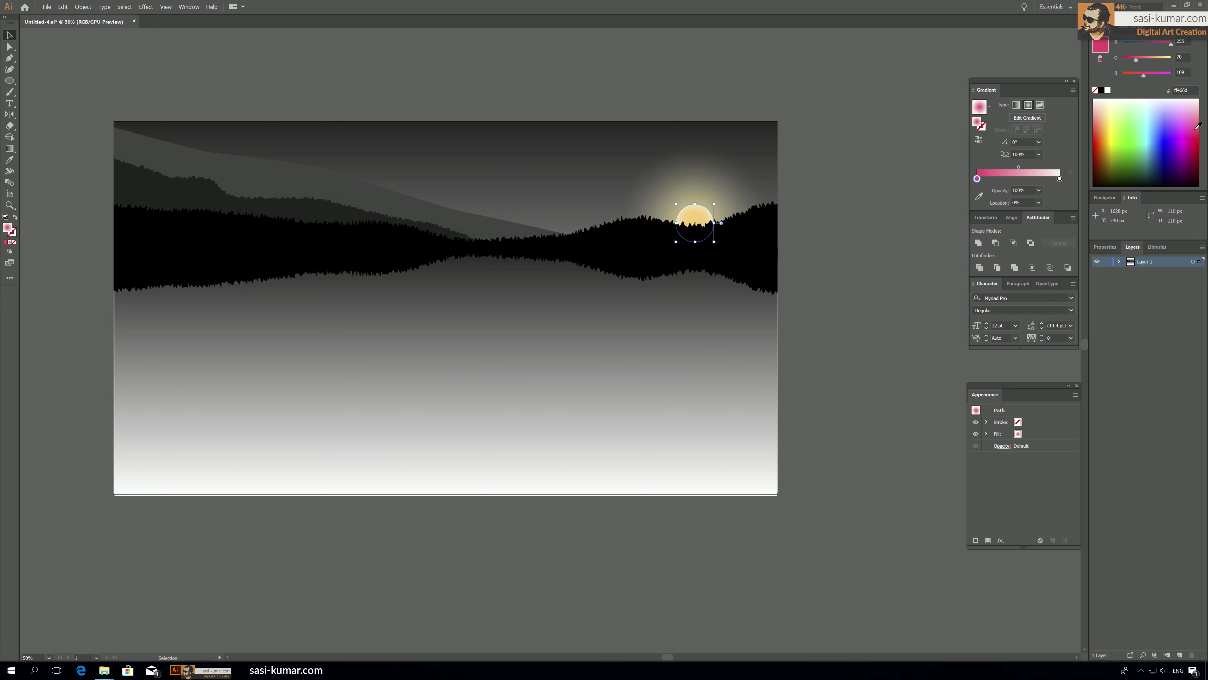
drag(1132, 58, 1159, 59)
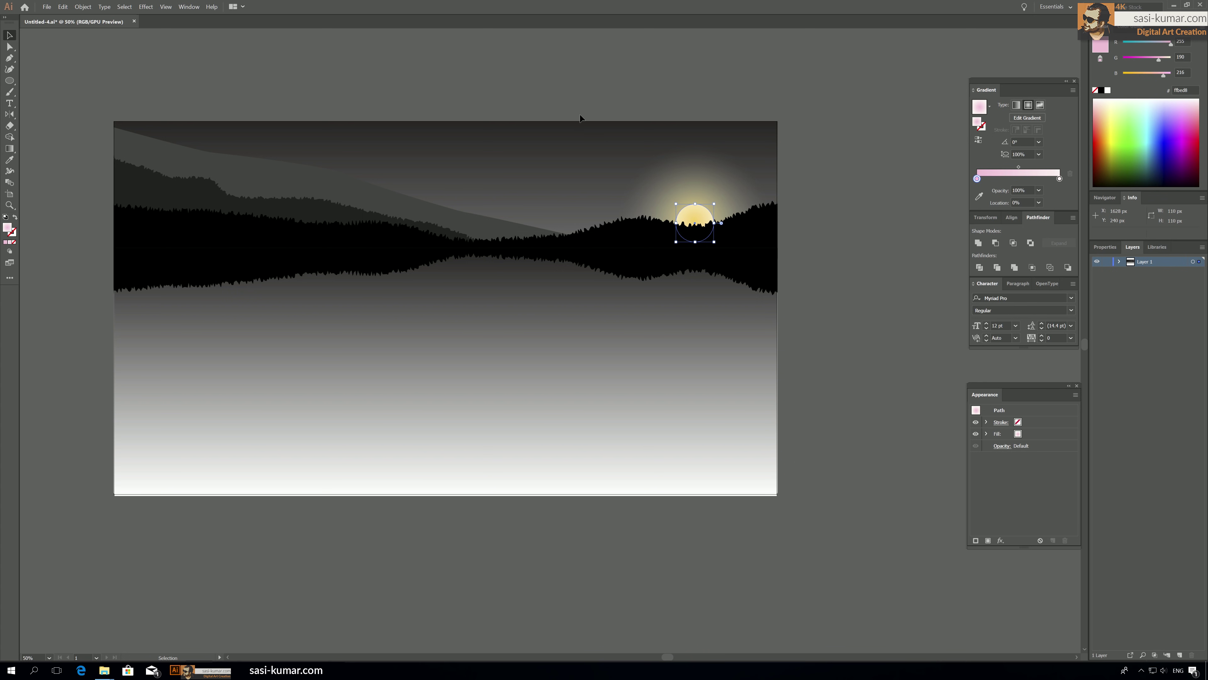
click(809, 219)
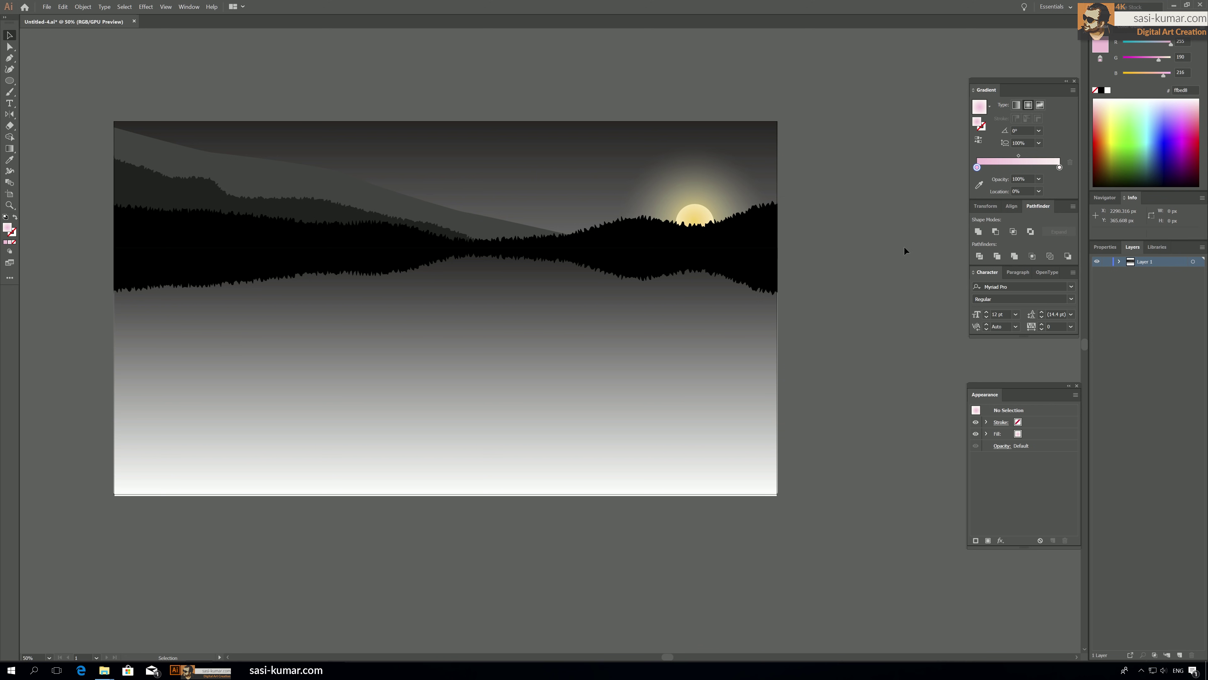
Make the sky rectangle's gradient radial, starting just below the sun and extending beyond the upper-left artboard corner at 164°.
click(510, 210)
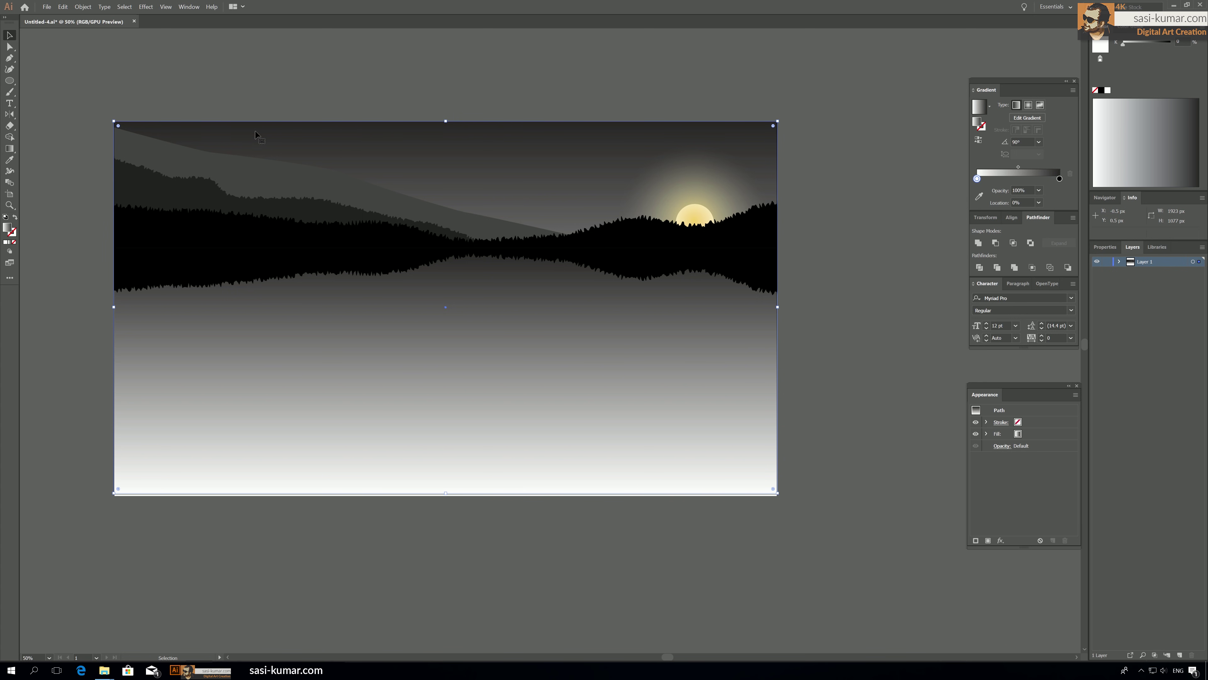
click(10, 148)
drag(697, 242, 666, 230)
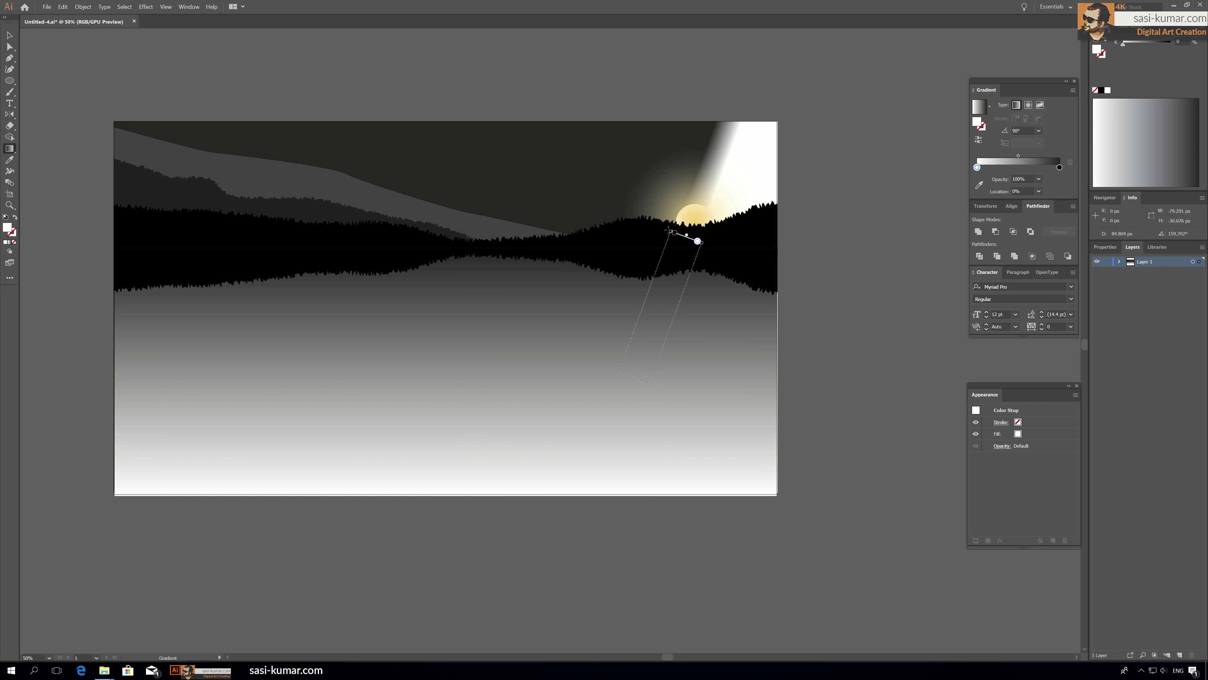
click(1028, 105)
mouse_move(698, 243)
mouse_down()
mouse_move(261, 81)
mouse_move(157, 88)
mouse_up()
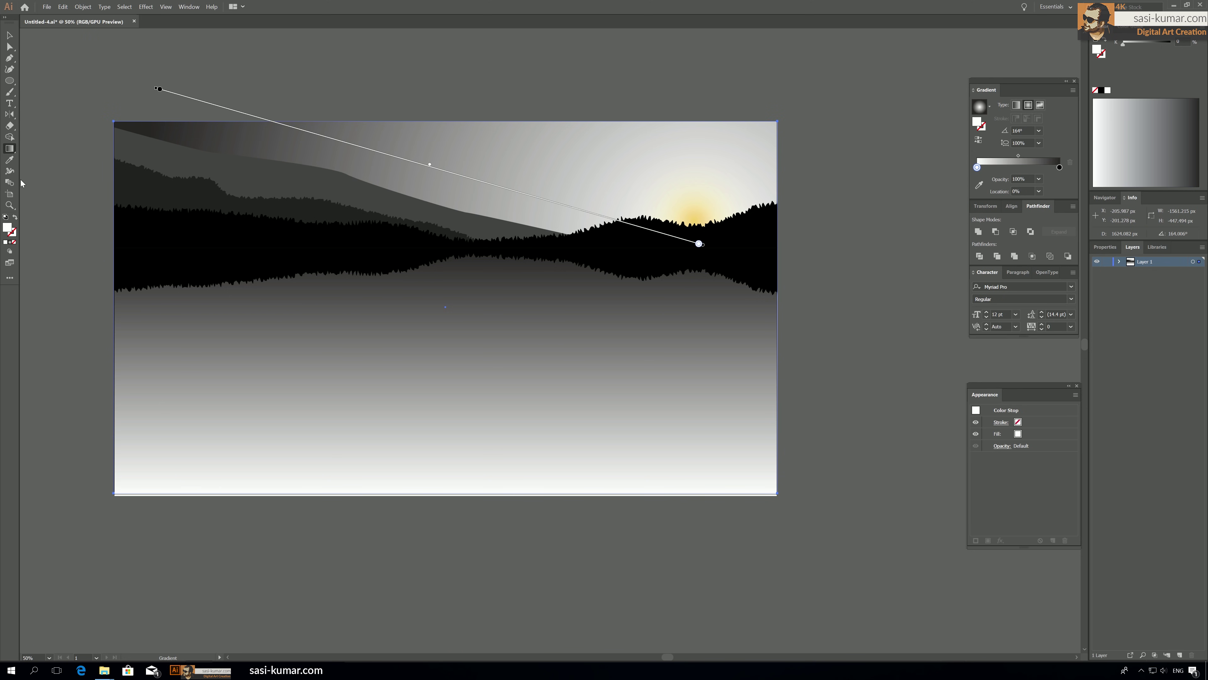
key(v)
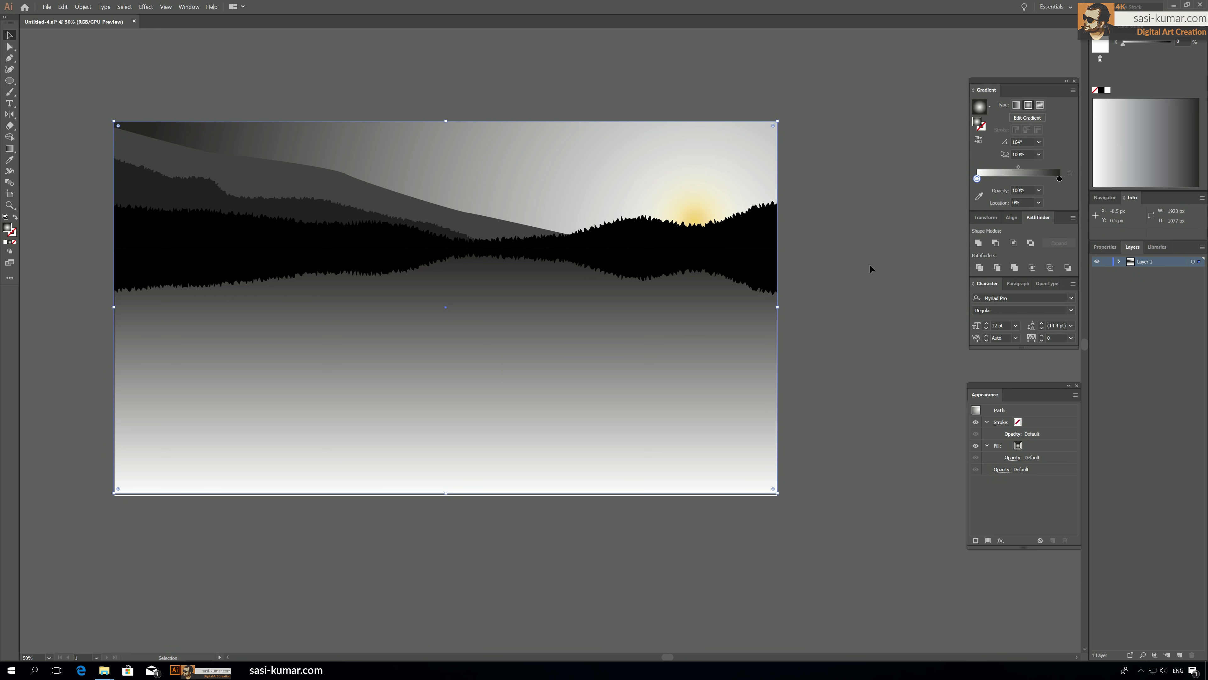
Switch the sky gradient's inner stop to RGB mode and recolour it peach-orange, RGB 255, 172, 124.
click(1201, 29)
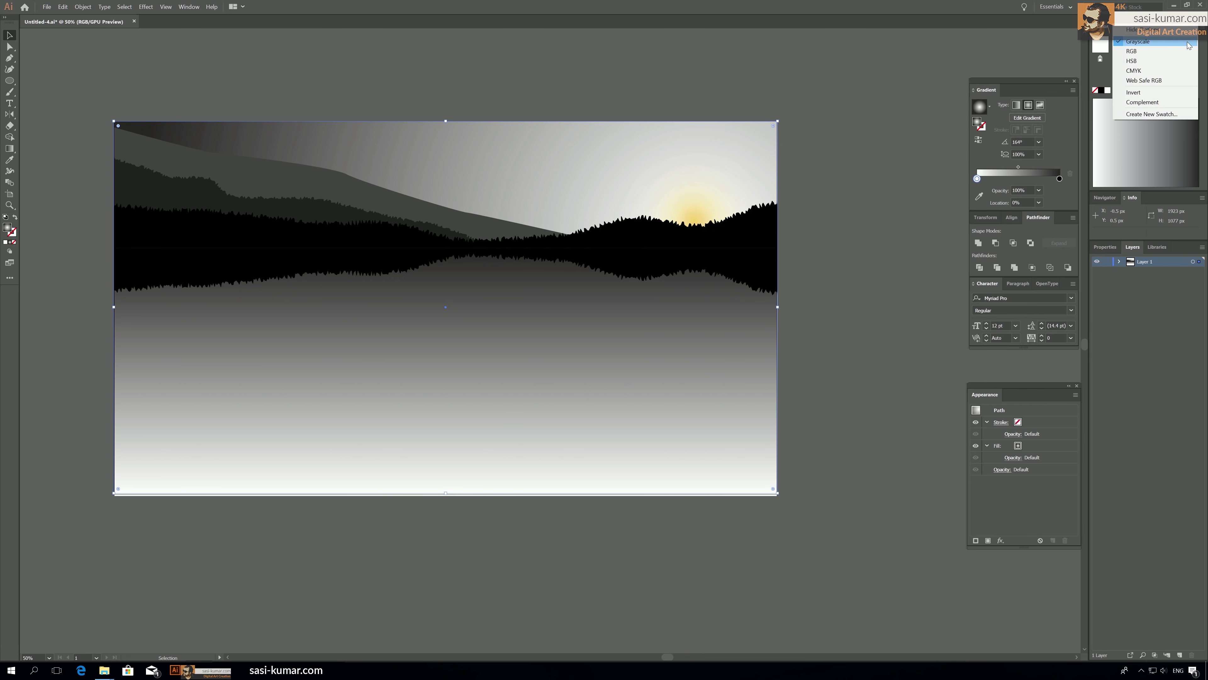
click(1184, 49)
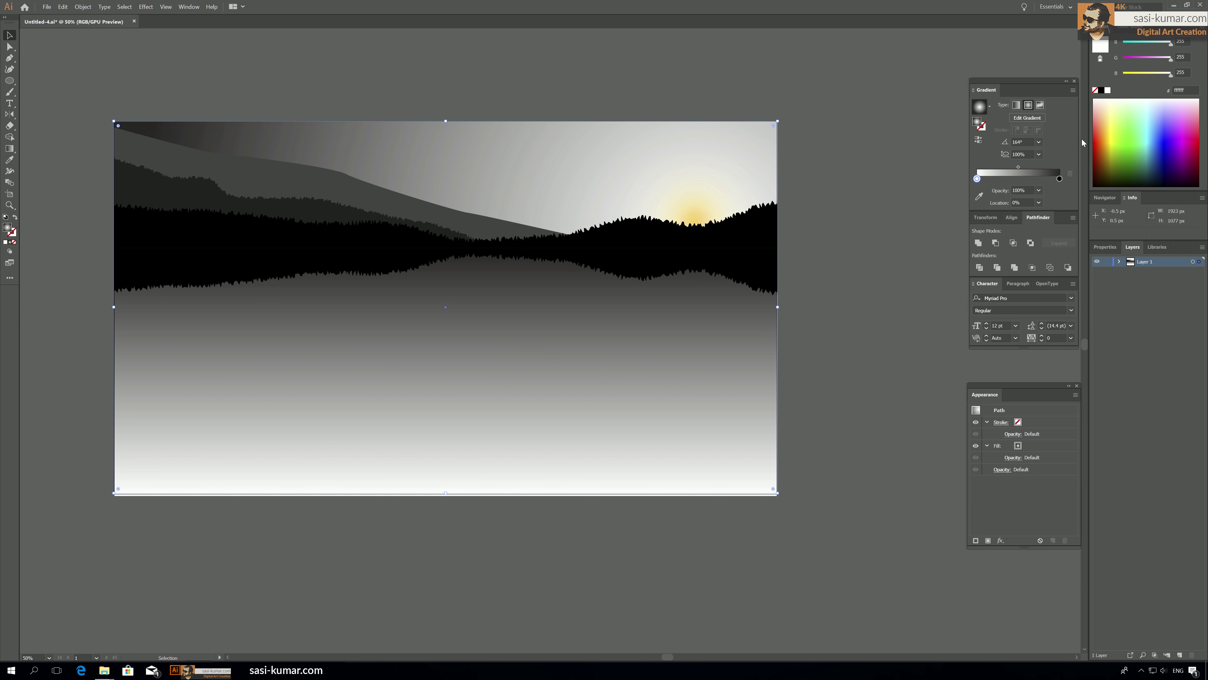
click(1060, 180)
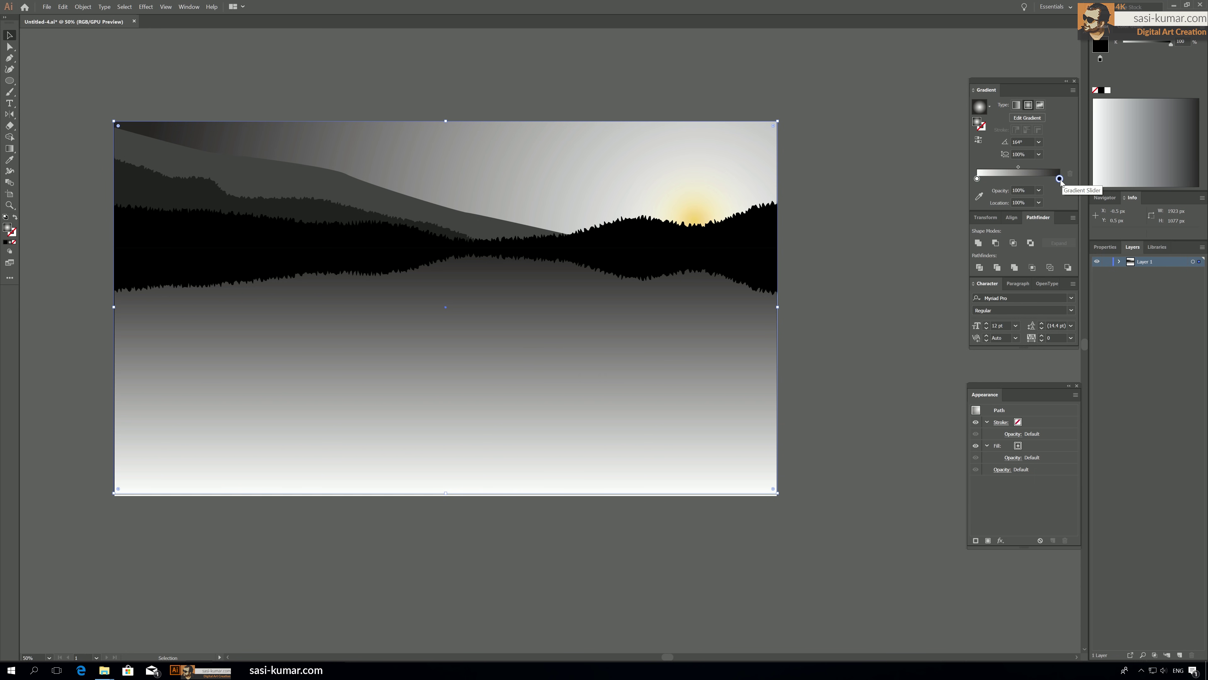
click(977, 179)
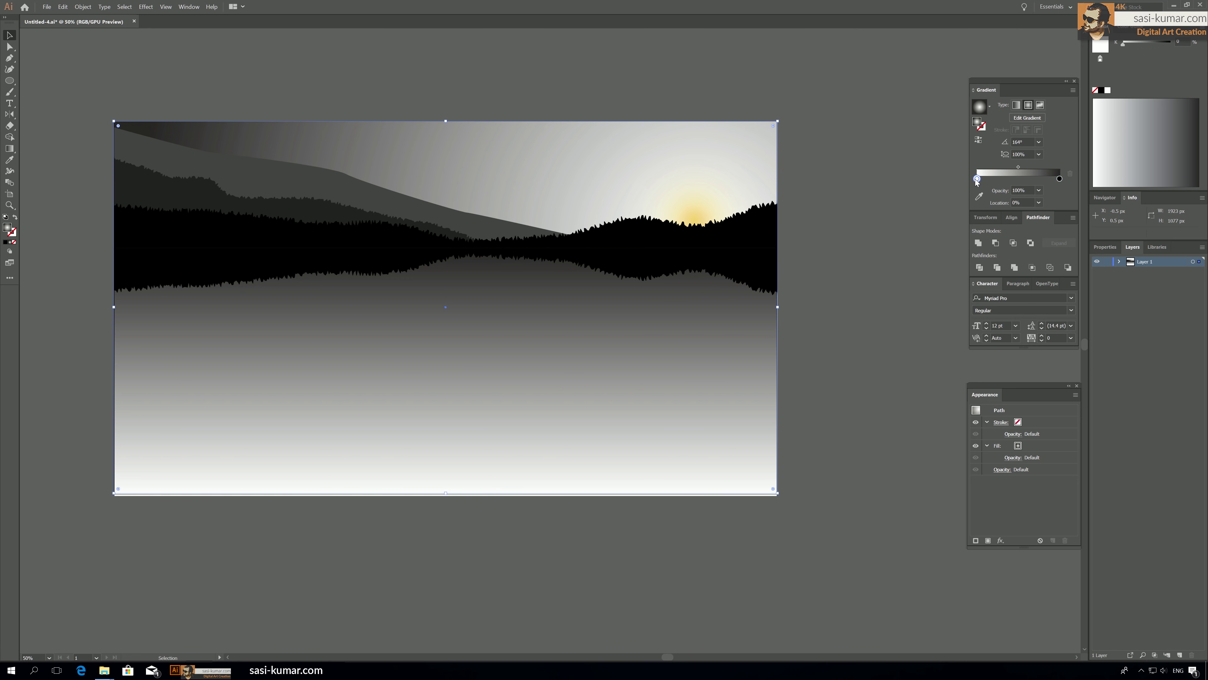
click(1202, 43)
click(1183, 50)
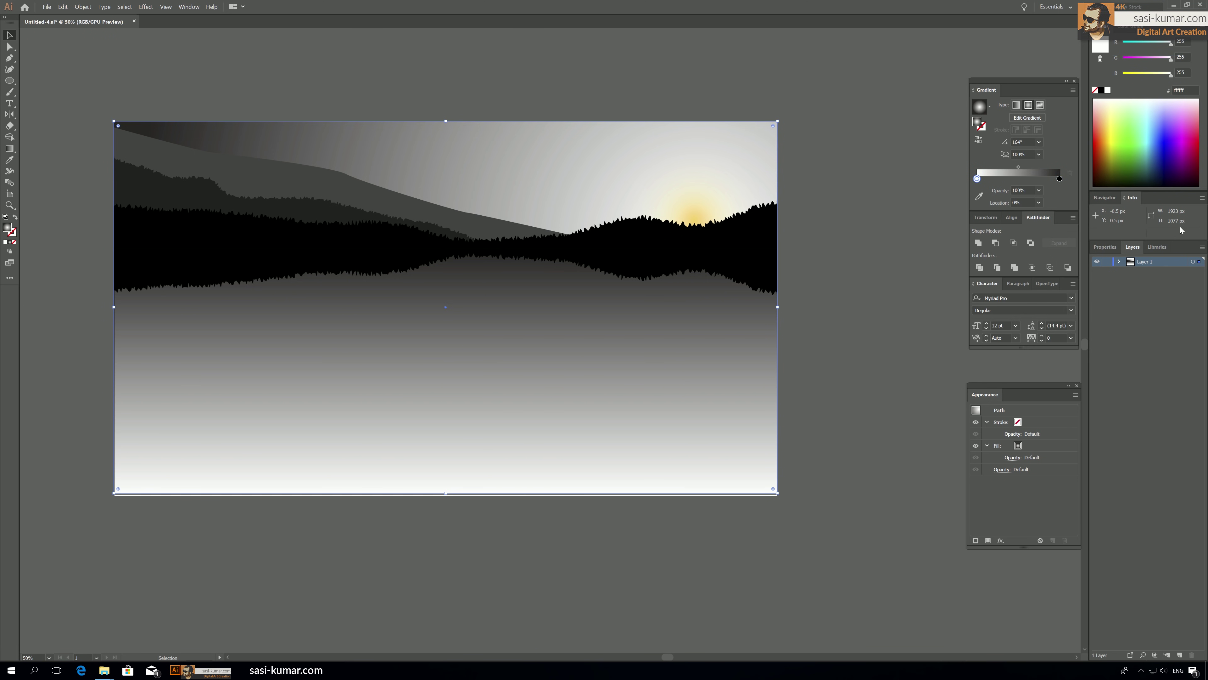
drag(1196, 147, 1196, 124)
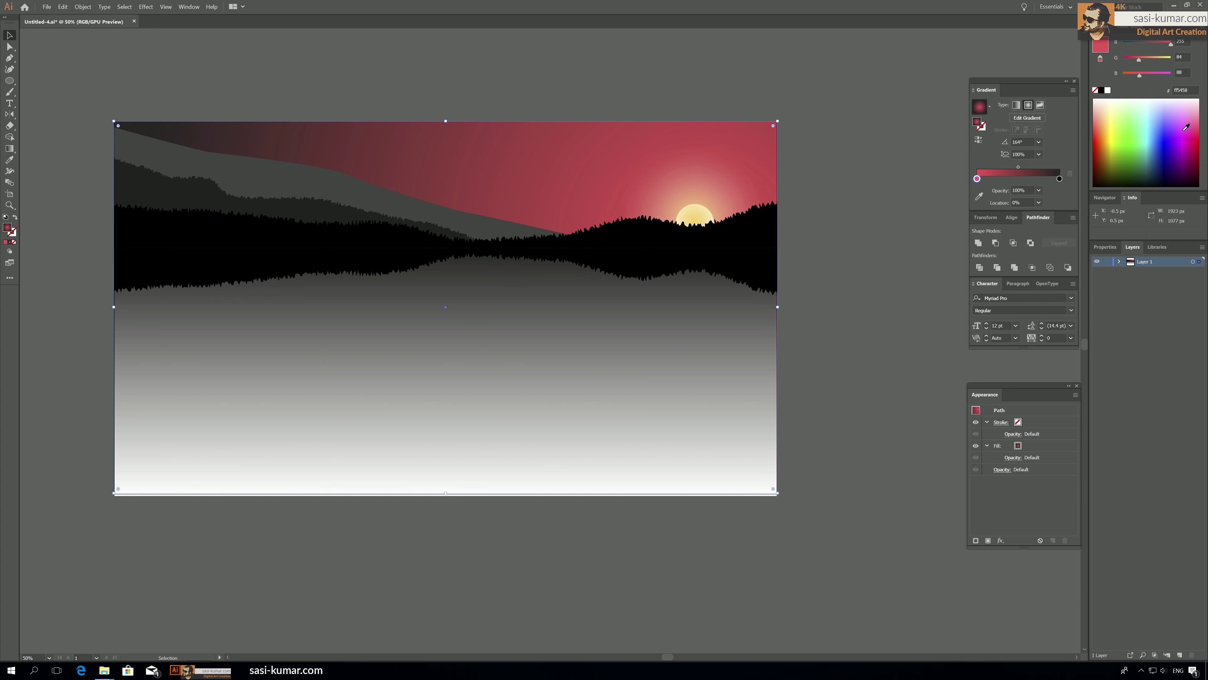
click(1114, 110)
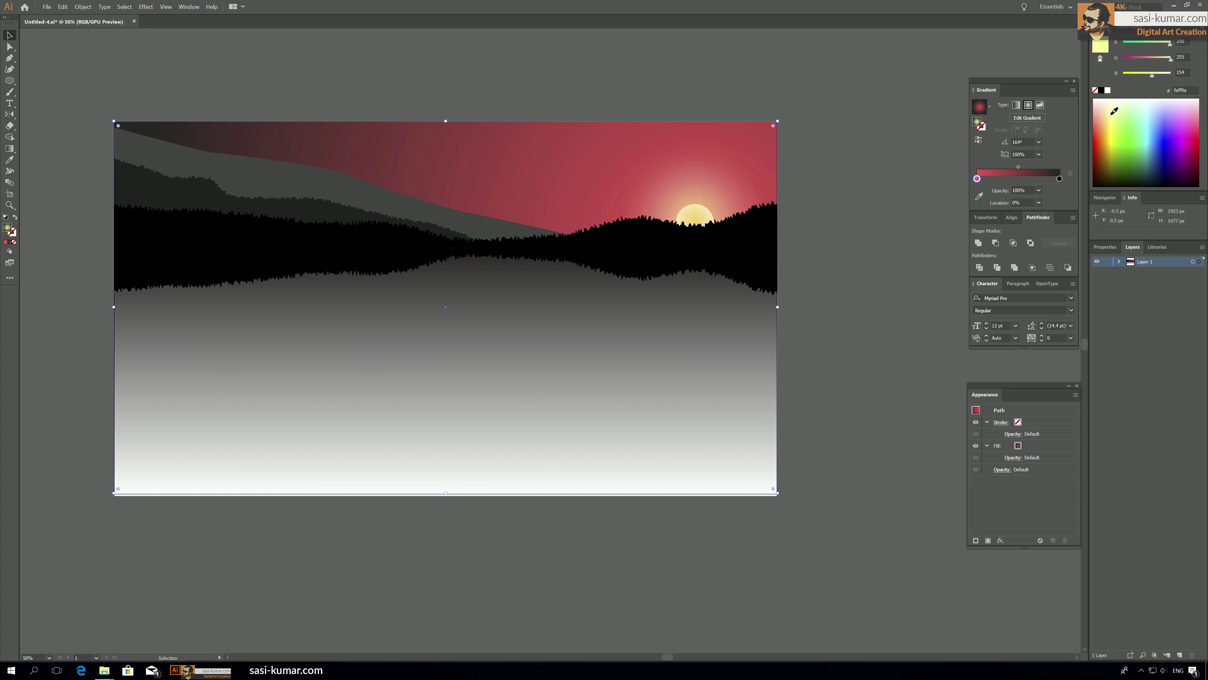
click(1112, 115)
click(1106, 107)
click(1104, 115)
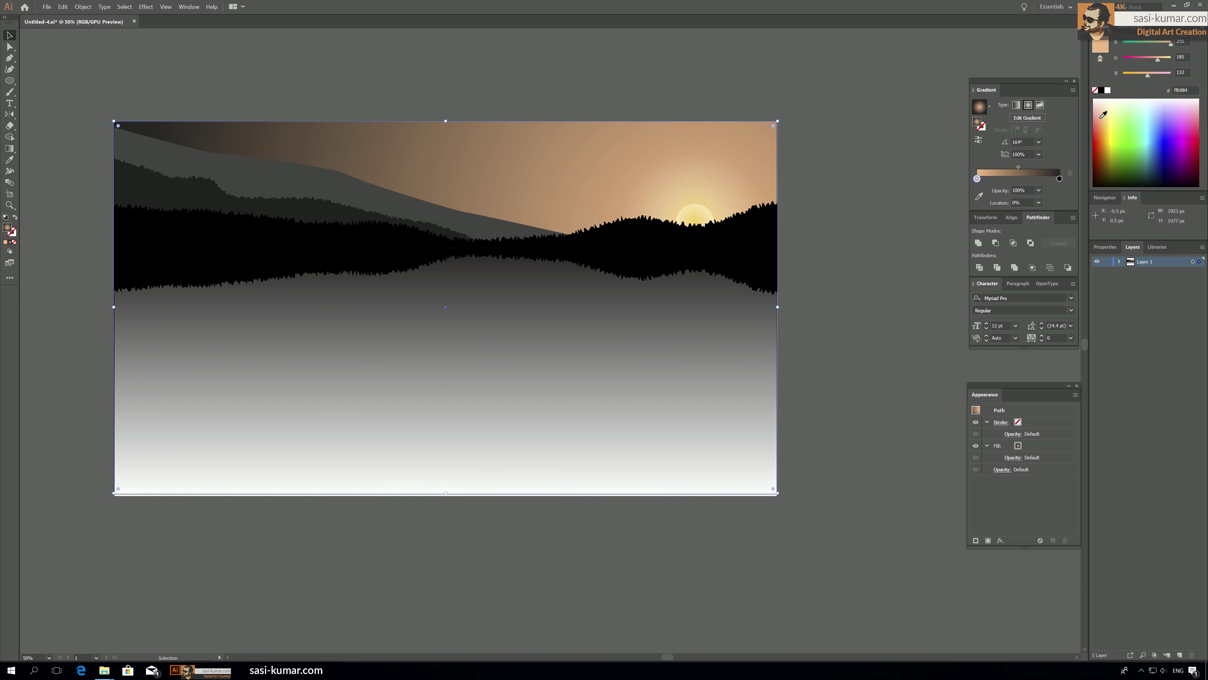
click(1104, 115)
click(1106, 117)
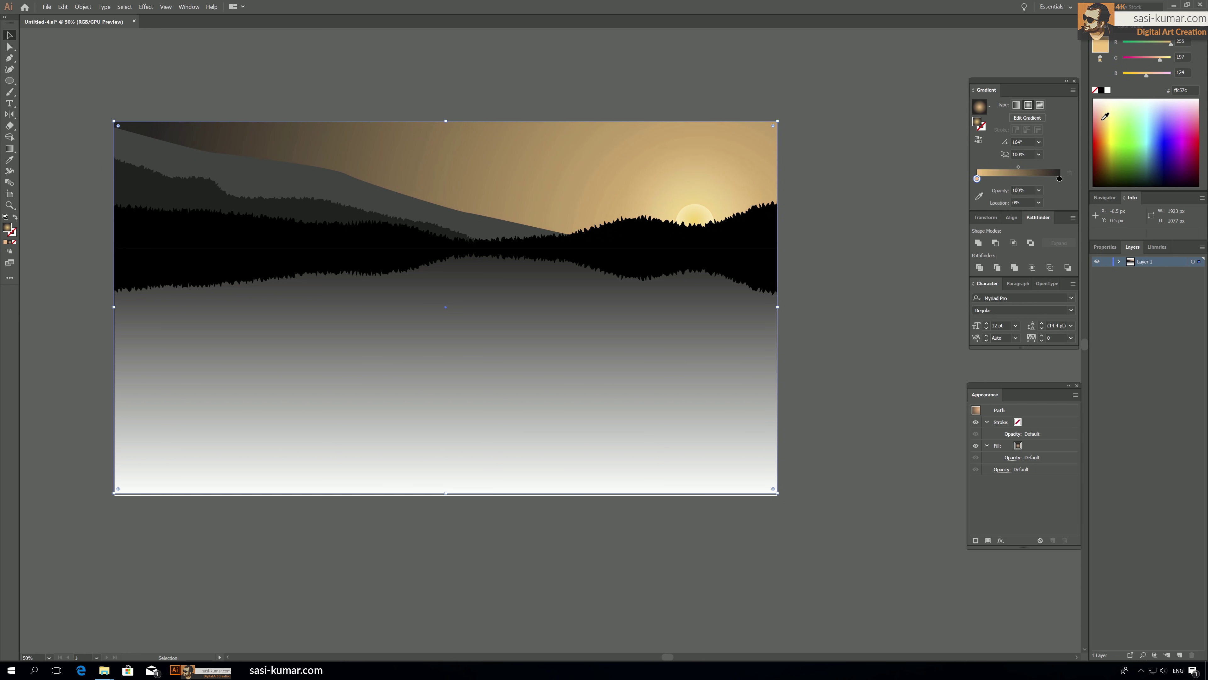
click(1157, 60)
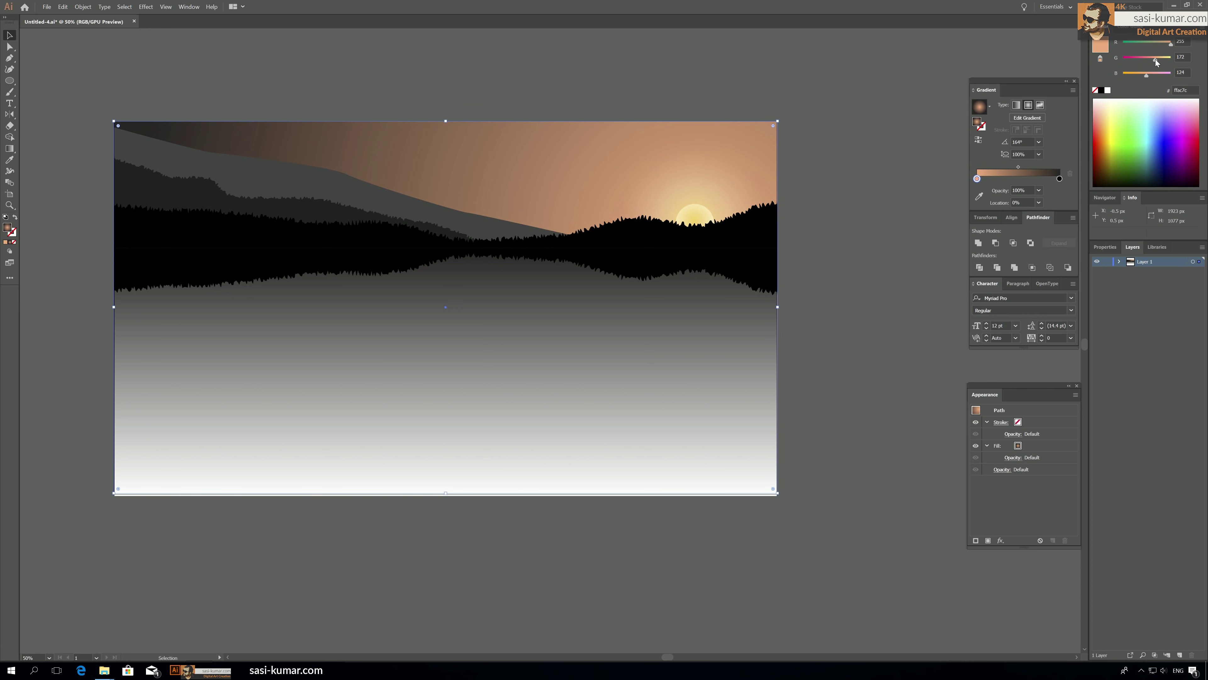
Switch the sky gradient's outer stop to RGB mode and recolour it light blue, RGB 176, 230, 255.
click(1061, 178)
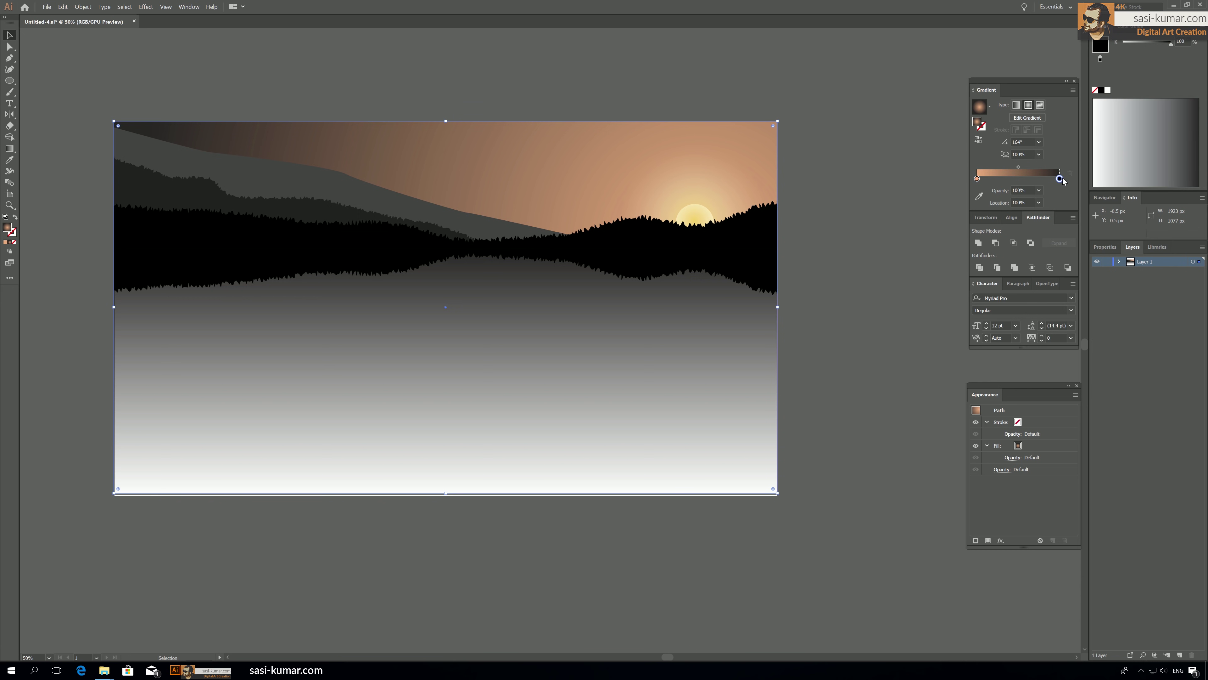
click(1202, 23)
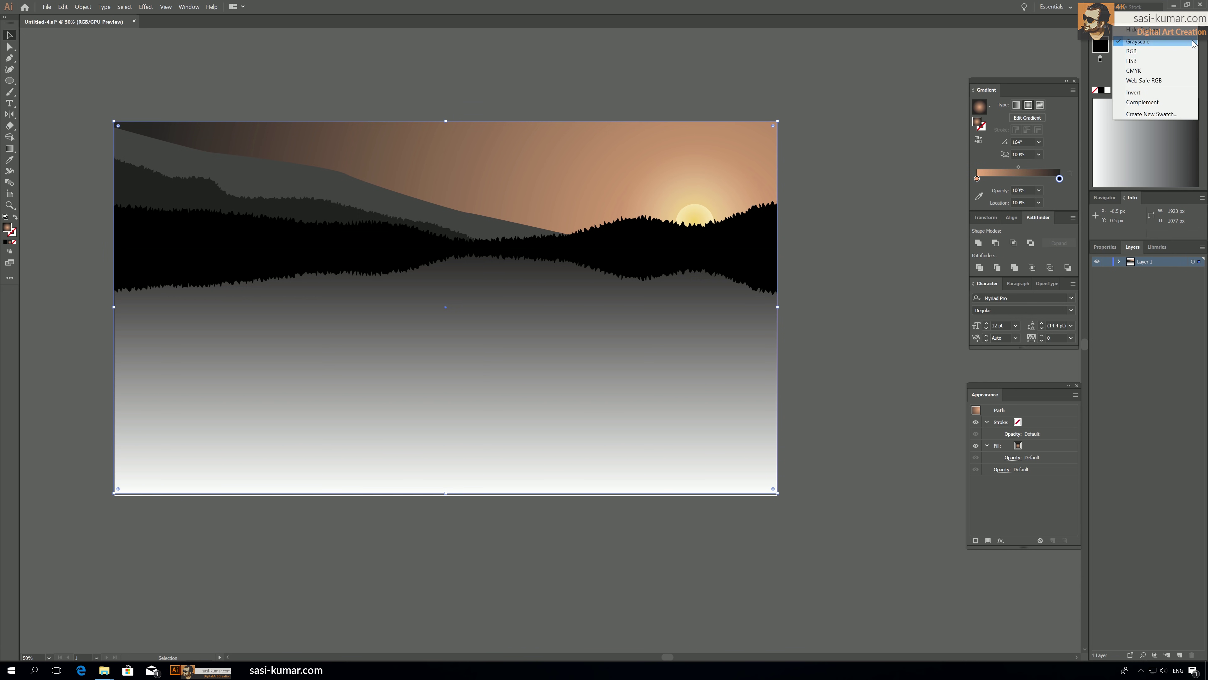
click(1186, 51)
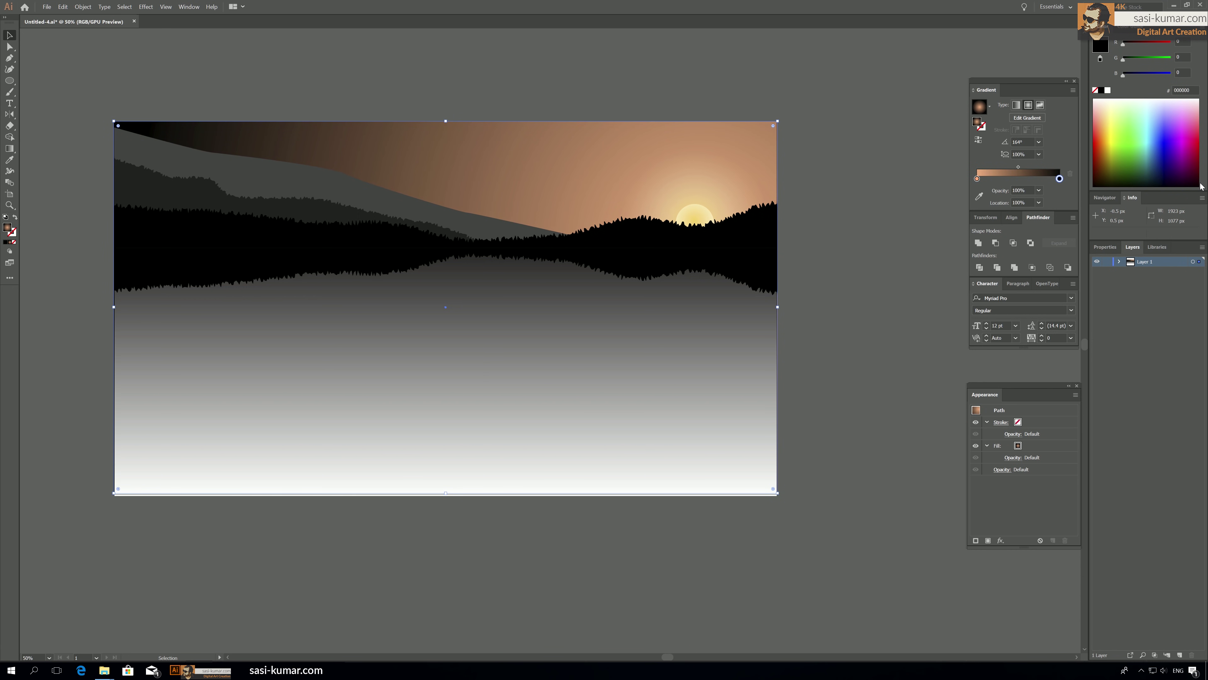
drag(1162, 174, 1154, 109)
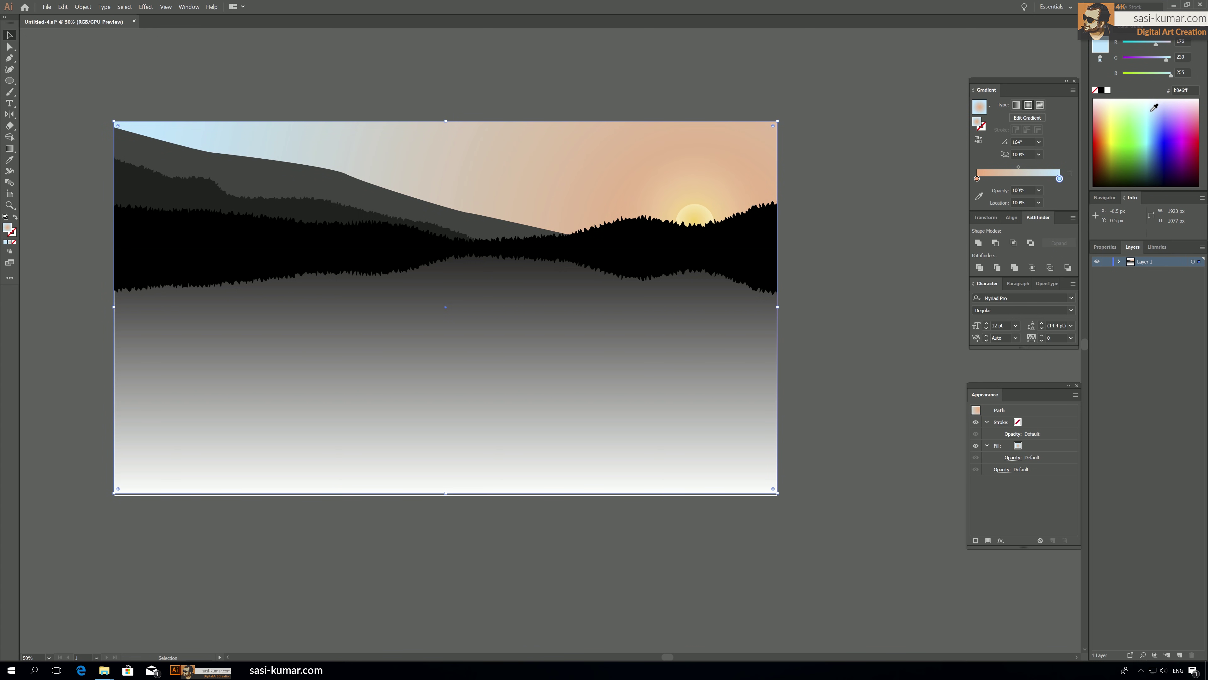
Add a middle stop to the sky gradient at 49.44%, recolour it RGB 220, 167, 137, and deselect the sky.
click(1018, 179)
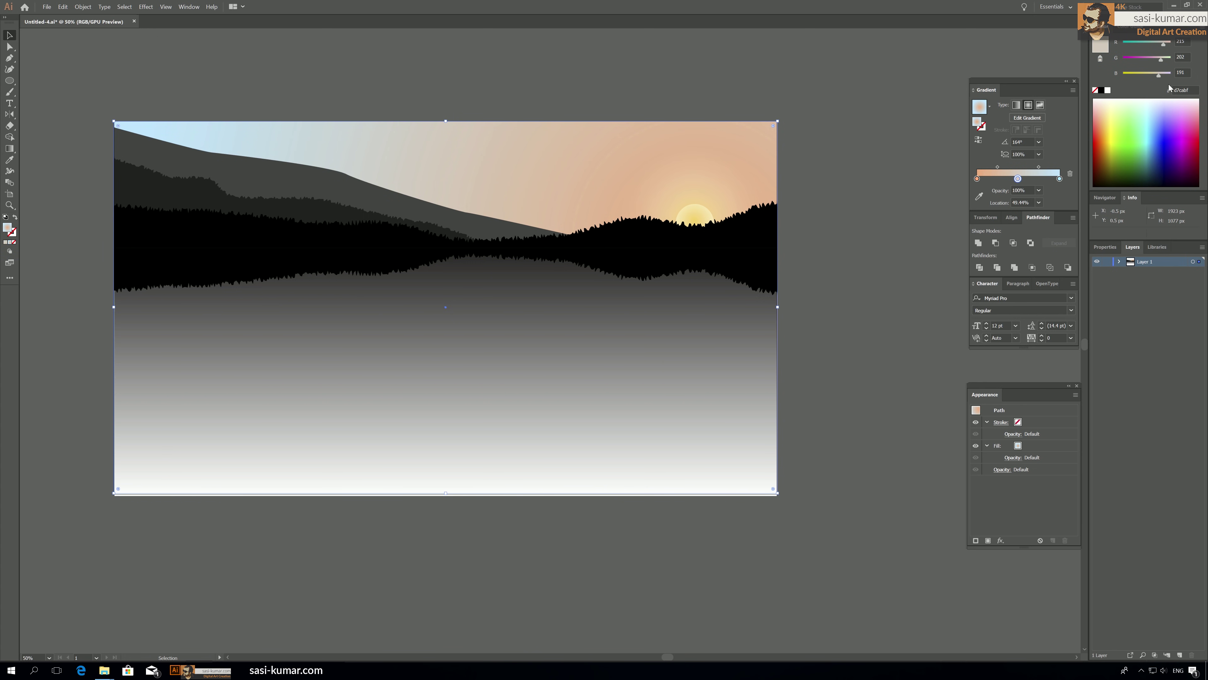
drag(1158, 62, 1156, 60)
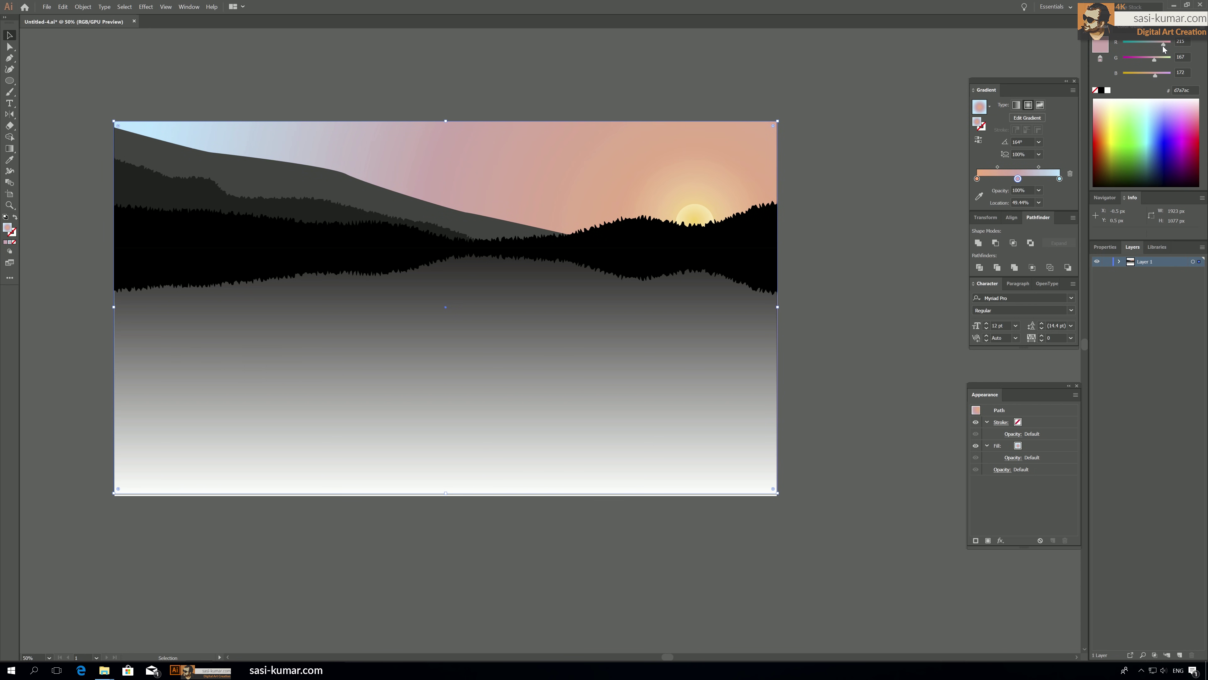
drag(1165, 46, 1149, 79)
click(568, 68)
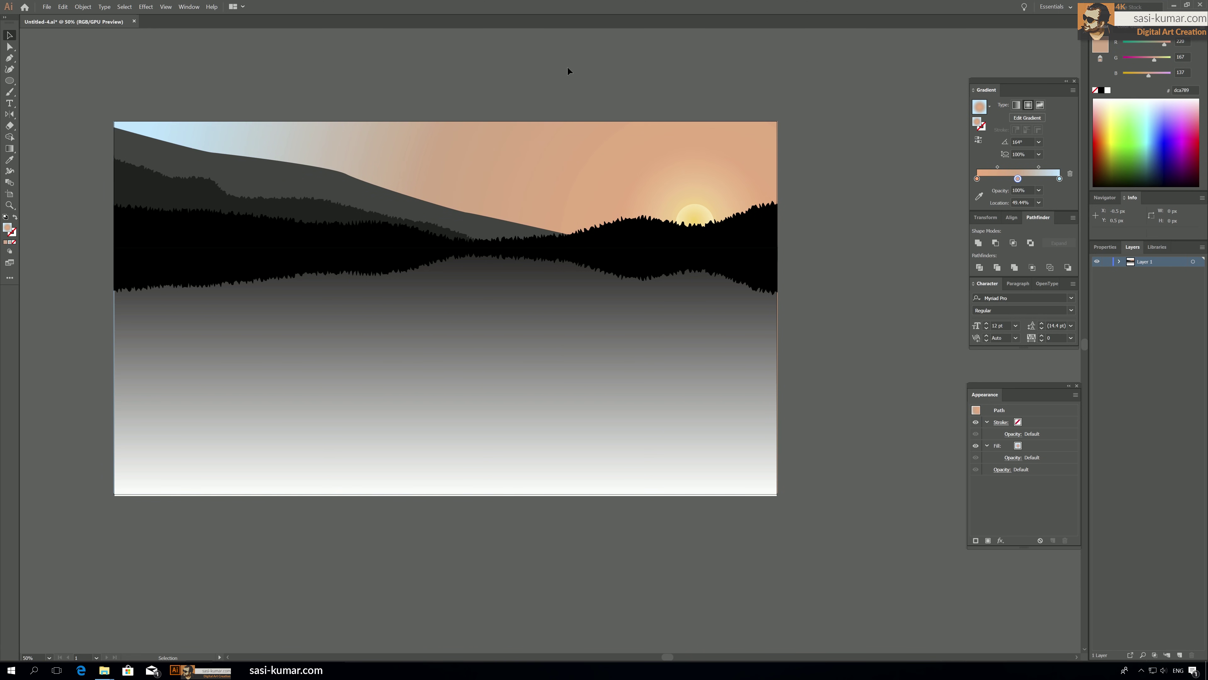
click(505, 161)
click(546, 74)
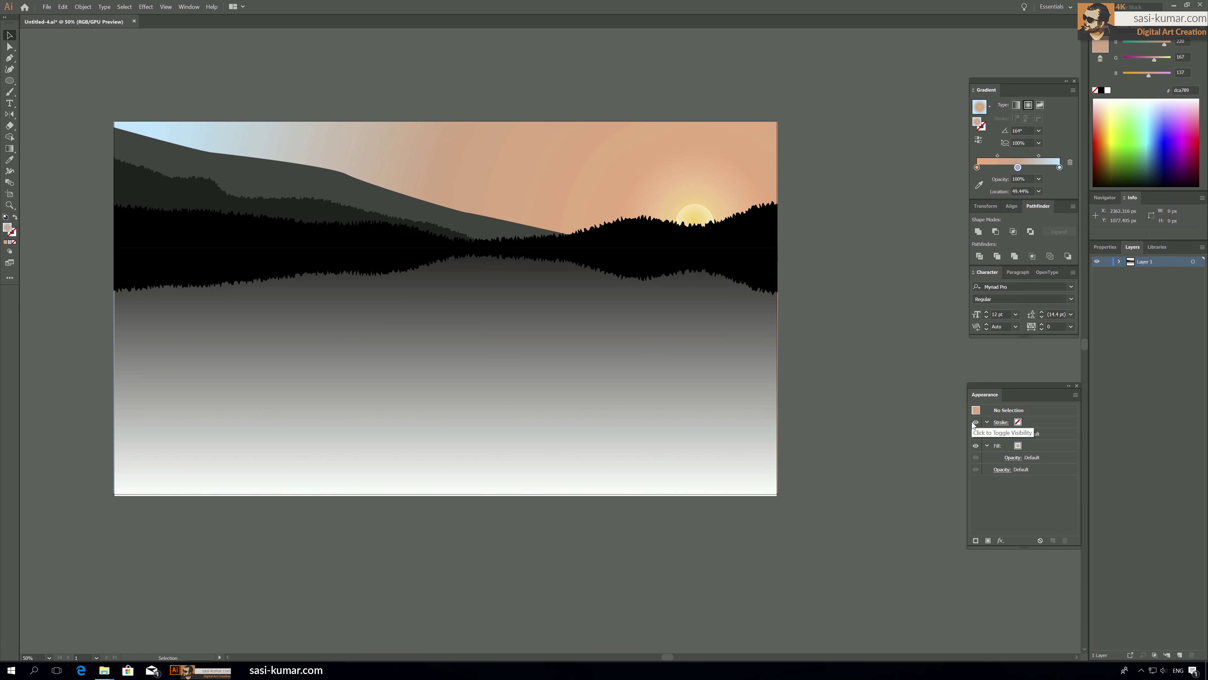
Copy the sky's gradient onto the water rectangle with the Eyedropper and change it to a linear gradient.
key(ctrl+minus)
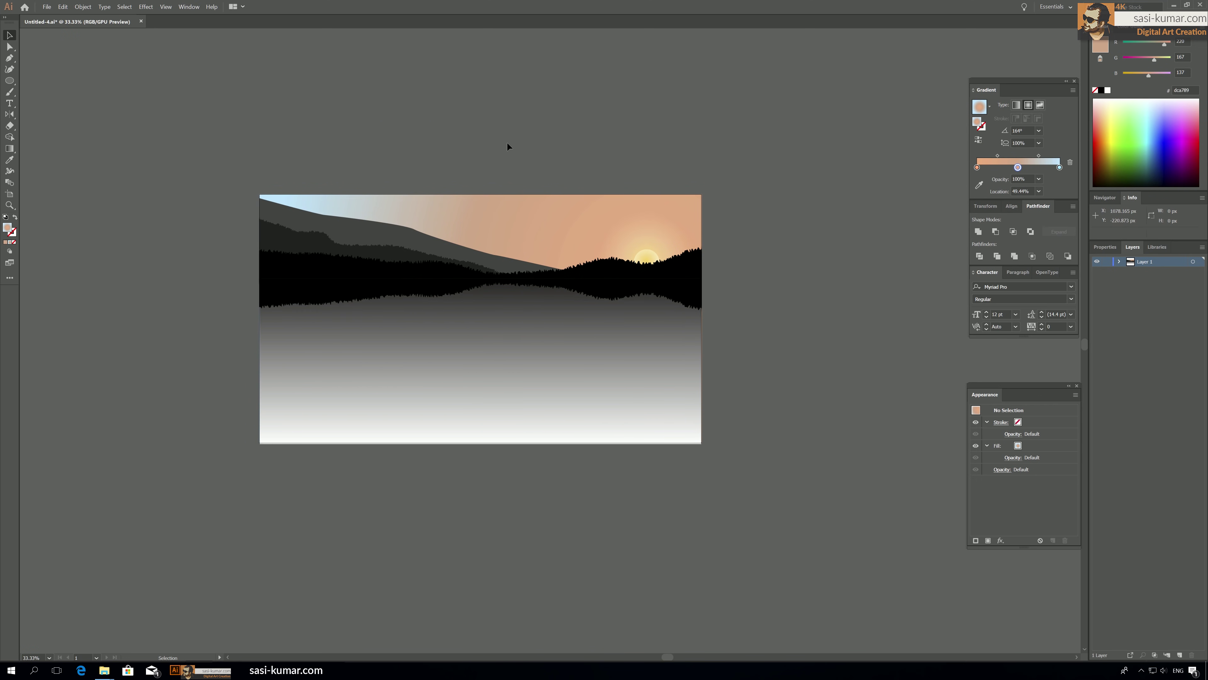
click(523, 355)
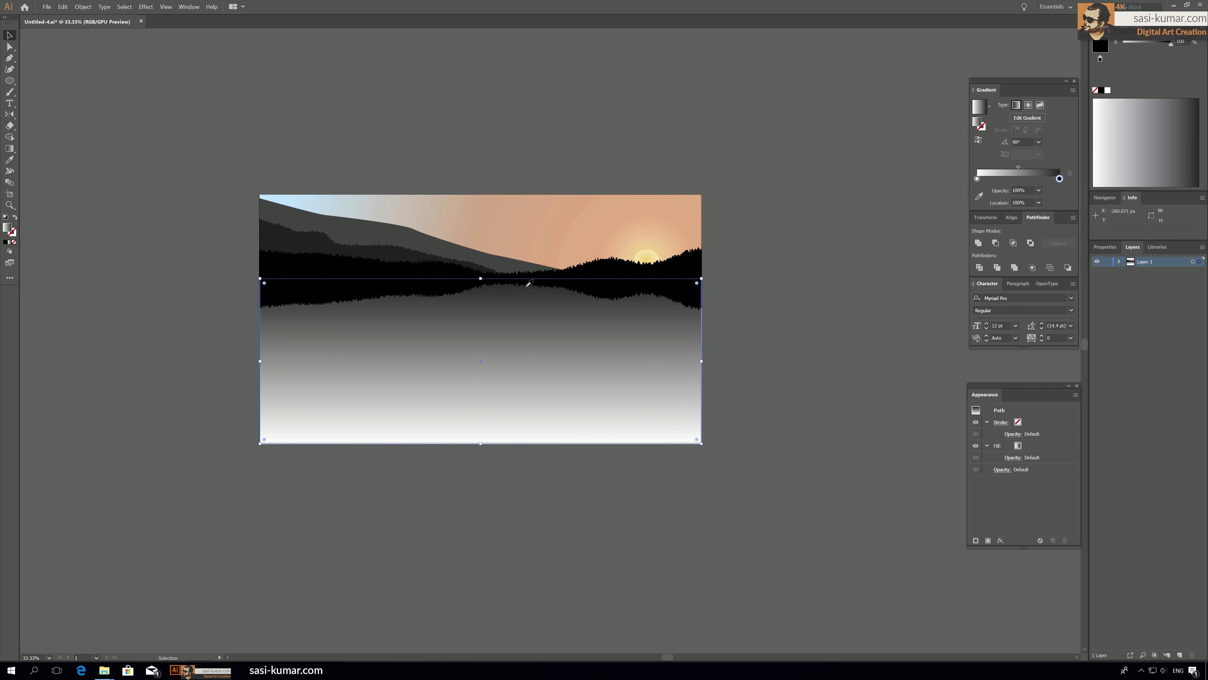
key(i)
click(522, 217)
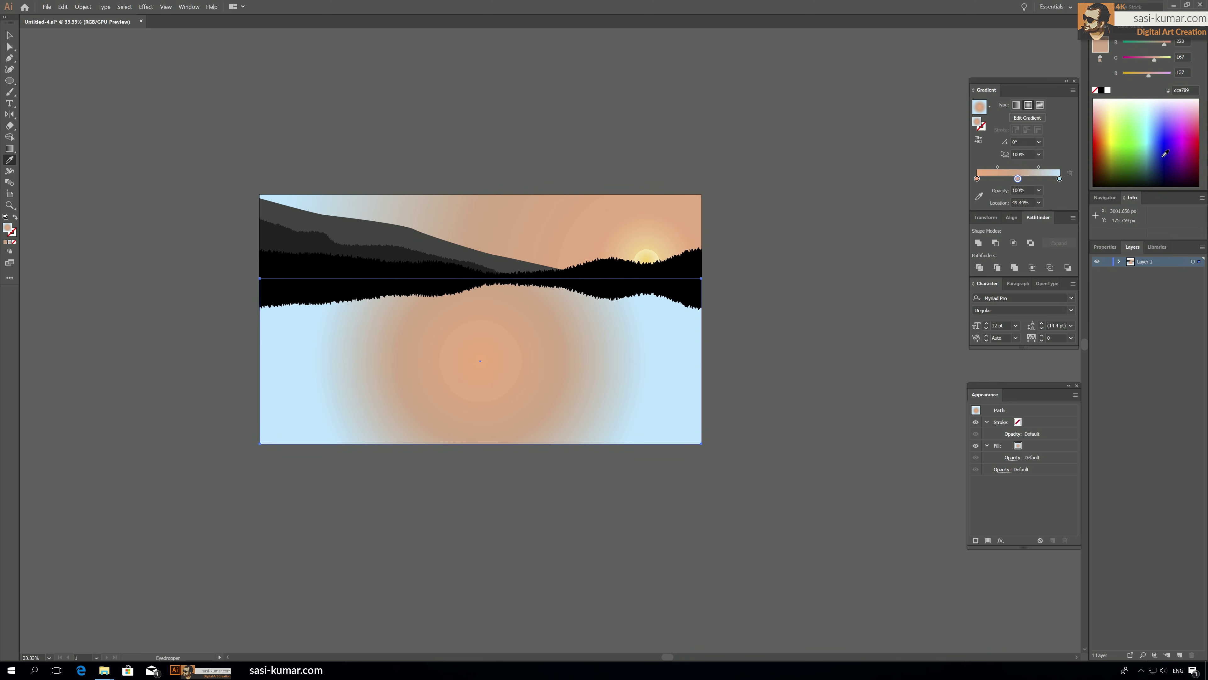
click(1016, 106)
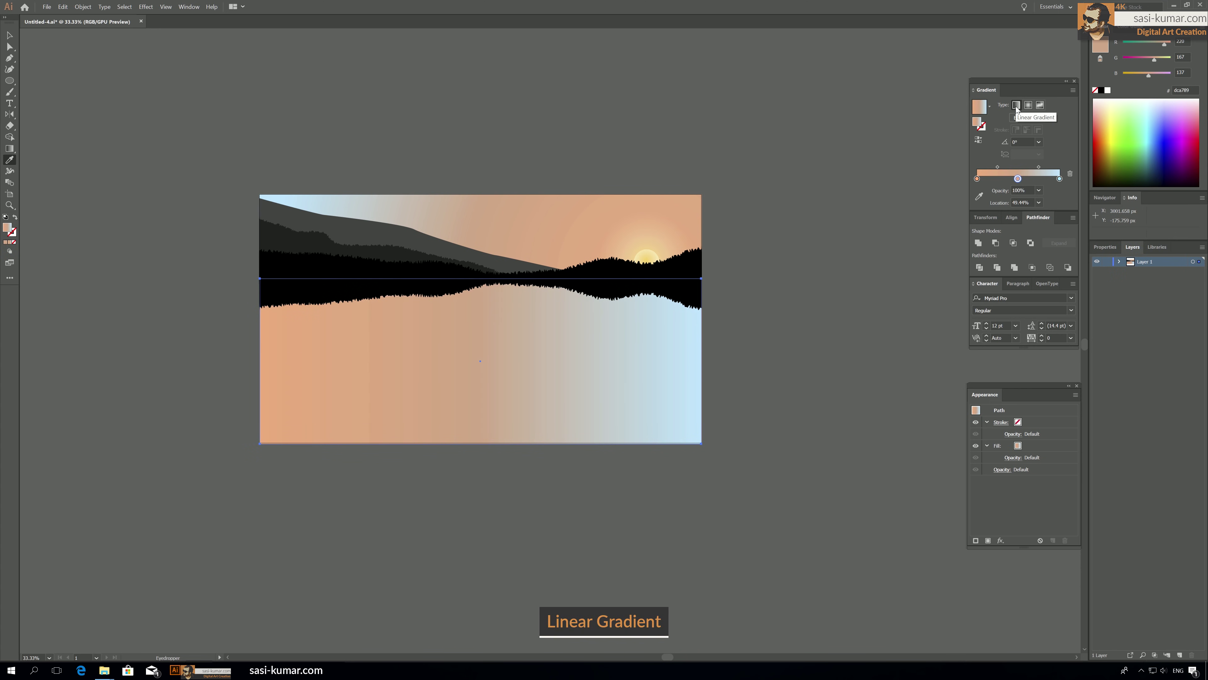
click(9, 36)
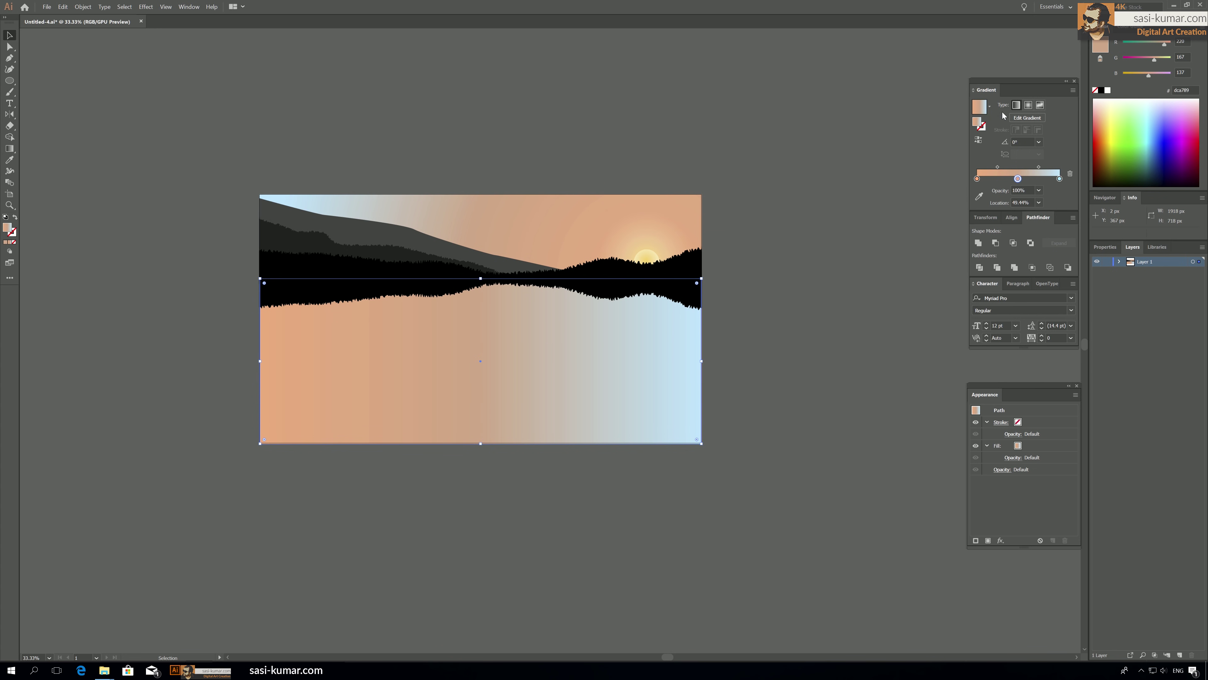
Reverse the water rectangle's linear gradient and deselect it.
click(978, 140)
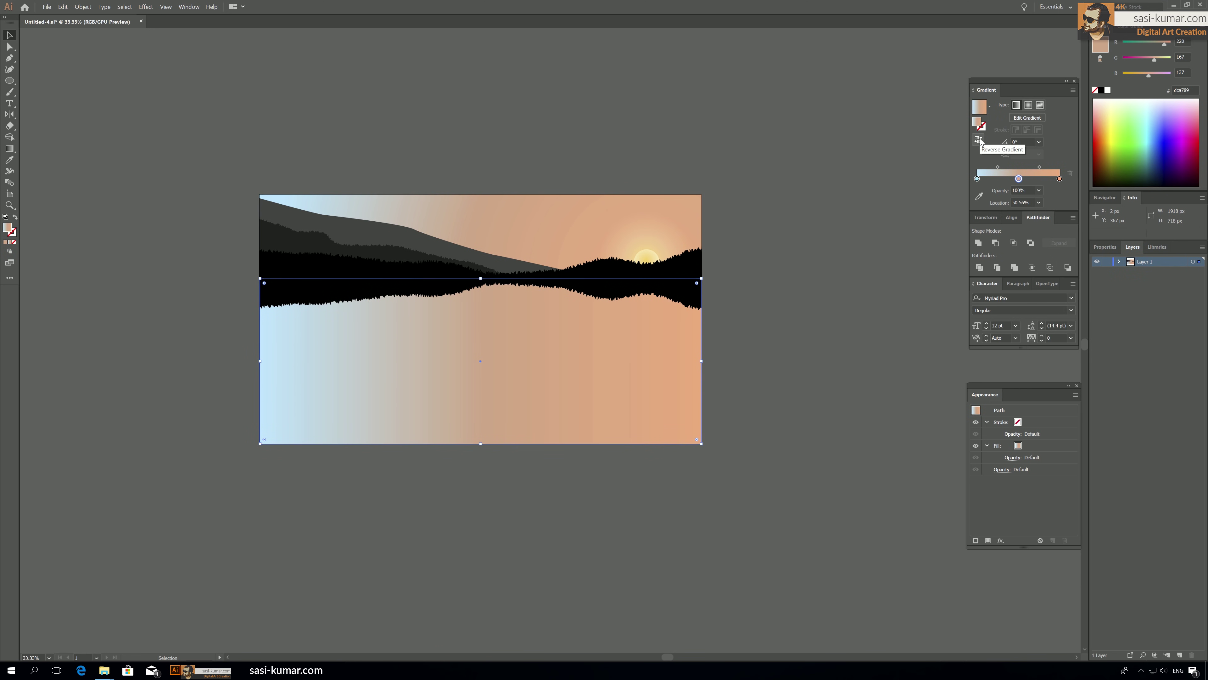
click(548, 112)
key(g)
click(595, 288)
drag(536, 372, 143, 248)
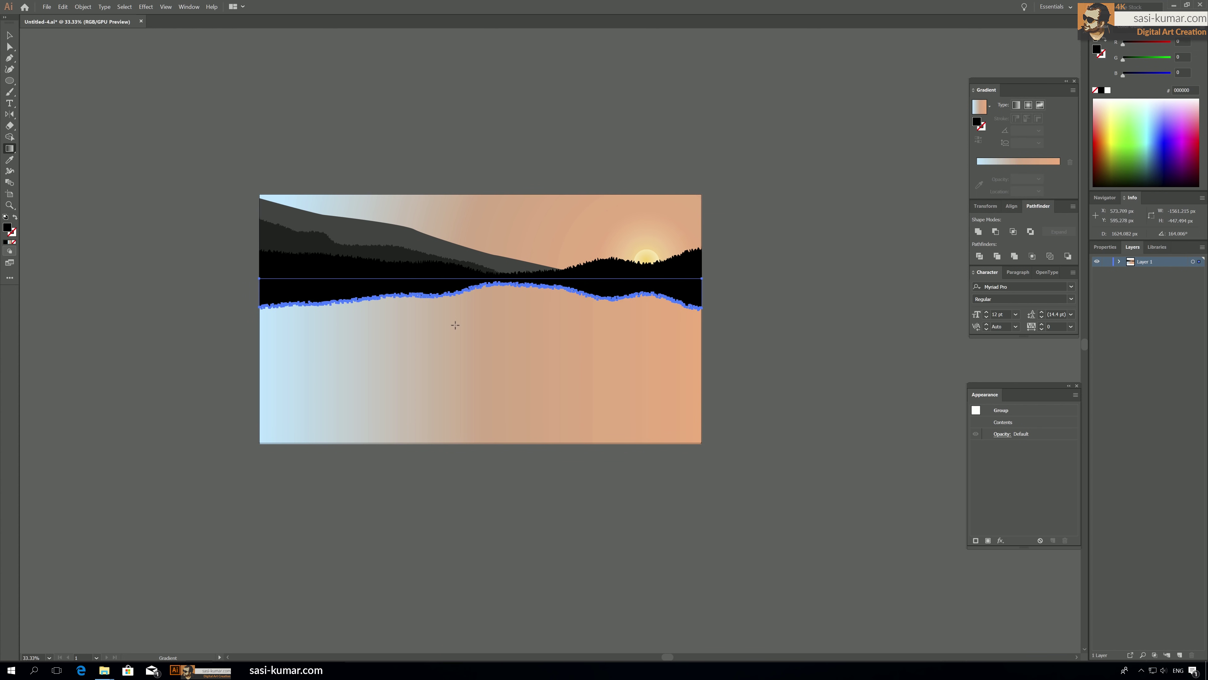
click(9, 34)
click(472, 383)
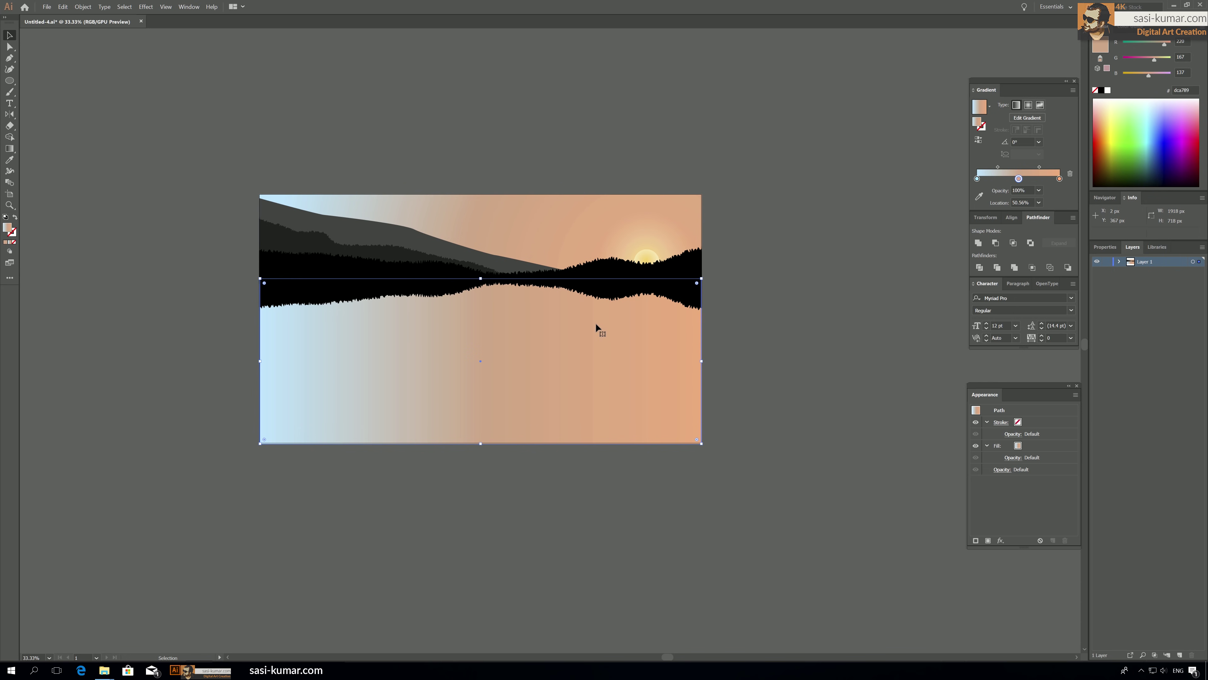
Redraw the water's gradient vertically at about 89.1°, running from light blue at the lower edge up to peach, and deselect it.
key(g)
drag(620, 282, 621, 364)
mouse_move(506, 430)
mouse_down()
mouse_move(532, 359)
mouse_move(532, 292)
mouse_move(492, 223)
mouse_move(513, 210)
mouse_up()
drag(289, 481, 366, 167)
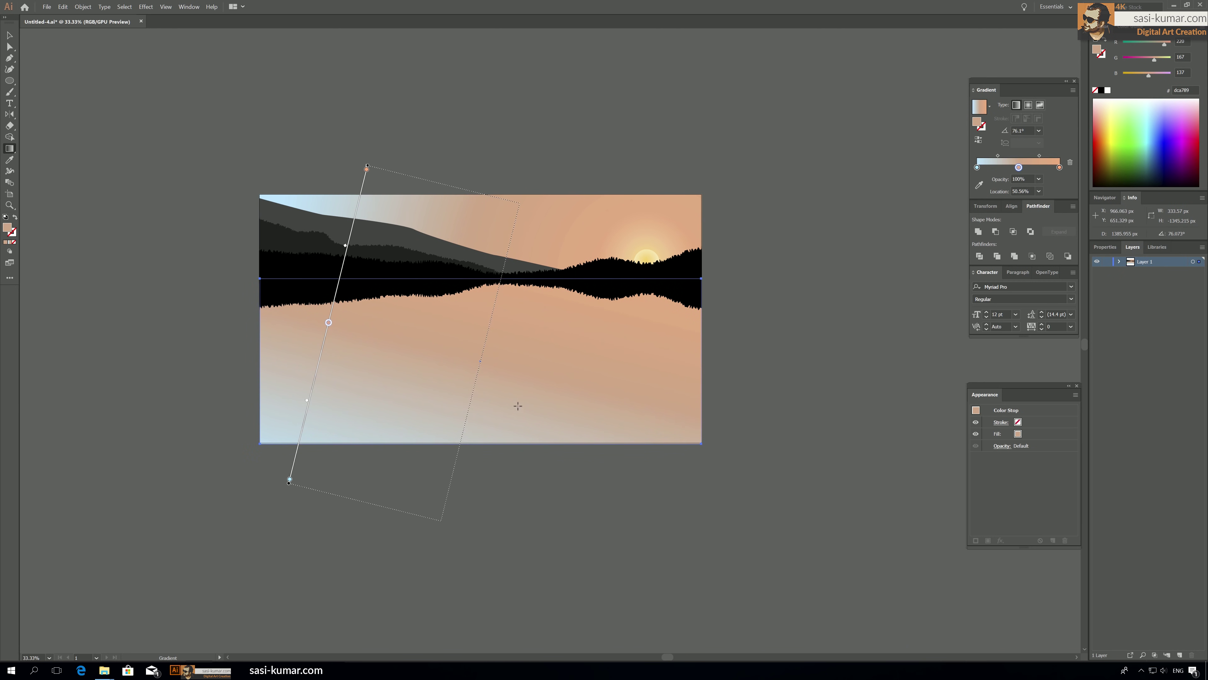
mouse_move(496, 445)
mouse_down()
mouse_move(539, 270)
mouse_move(458, 230)
mouse_move(500, 219)
mouse_up()
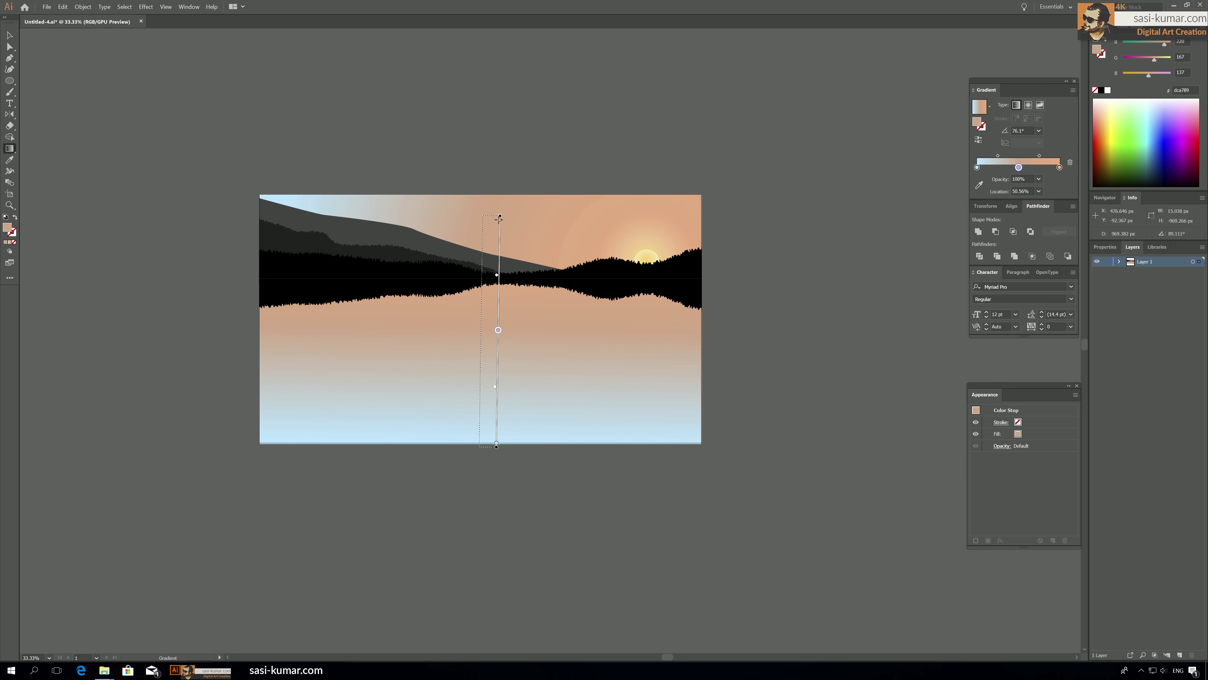
drag(499, 219, 499, 220)
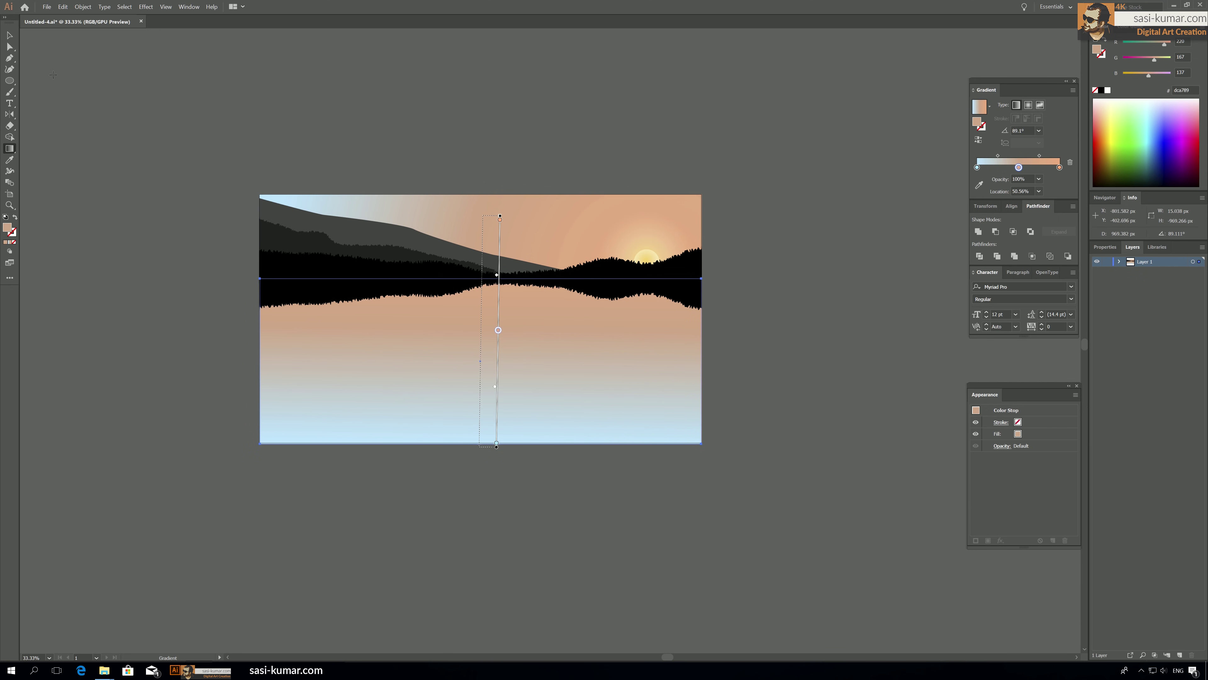
click(10, 36)
click(748, 116)
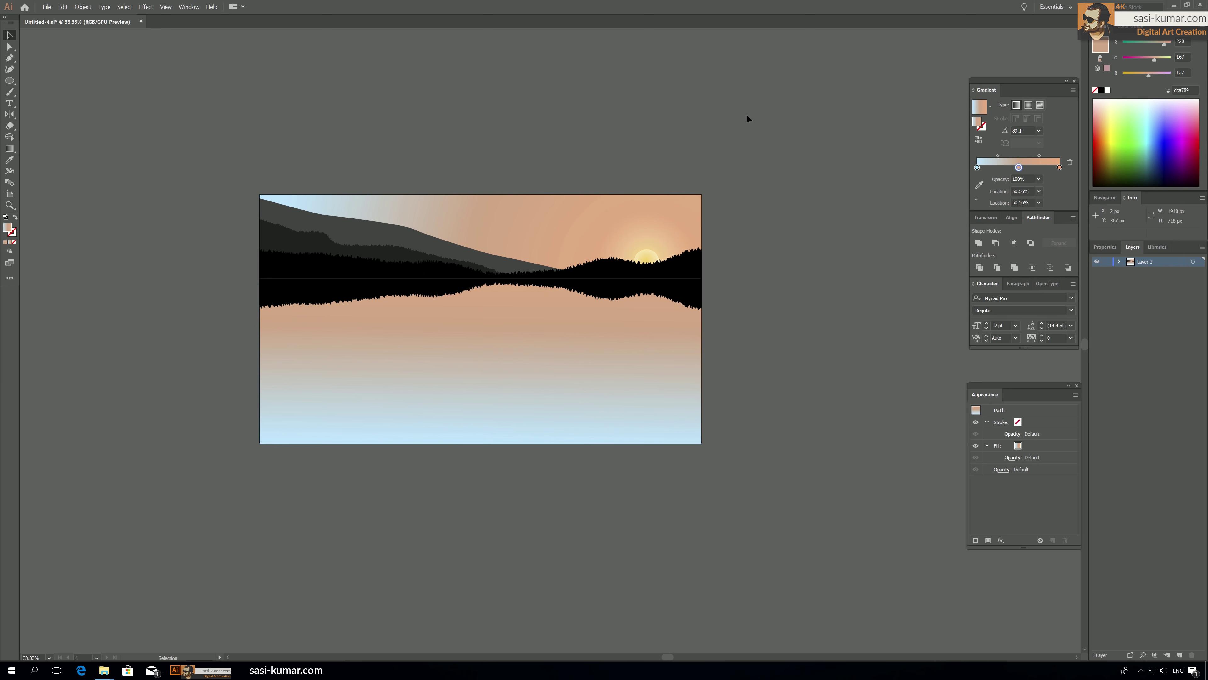
Nudge the water gradient's middle stop slightly towards the peach end and recolour it RGB 222, 173, 137.
click(638, 409)
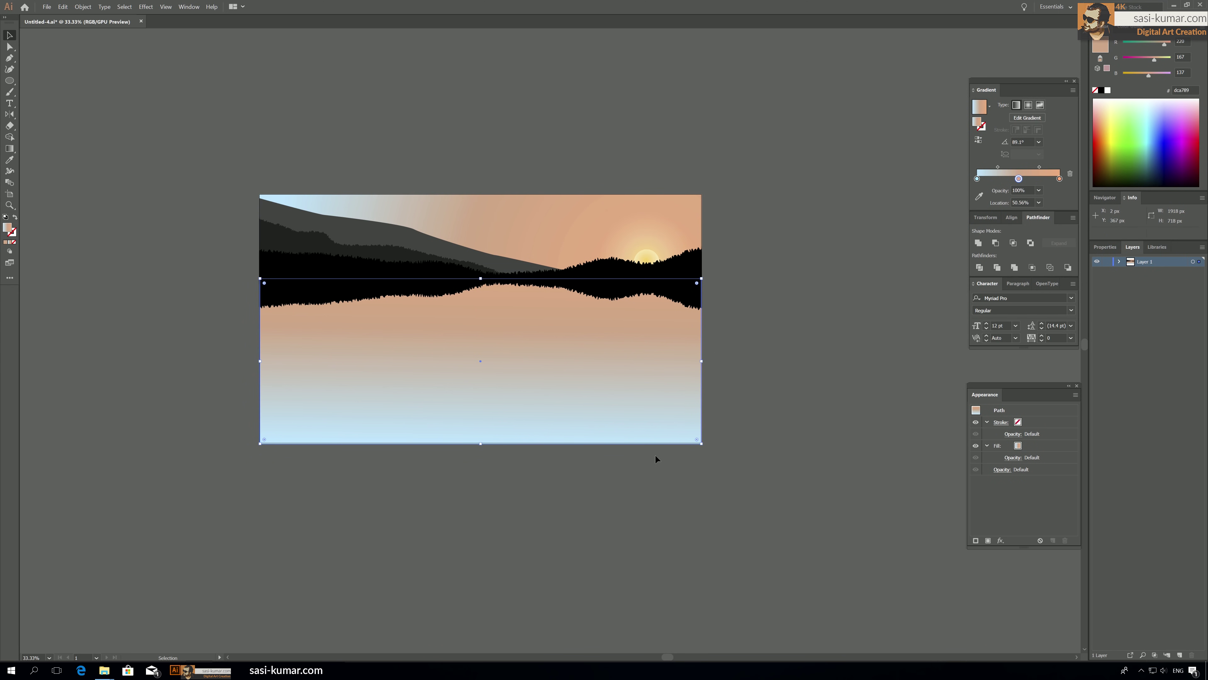
click(1060, 178)
drag(1019, 179, 1022, 179)
double_click(1021, 180)
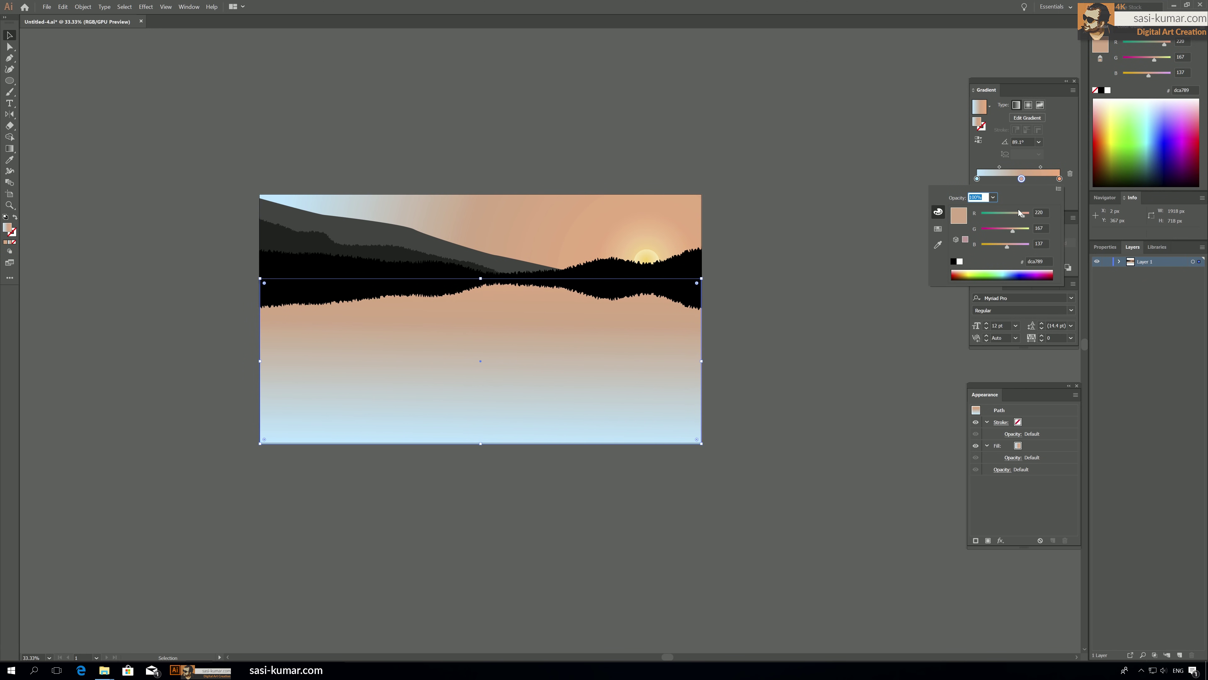
drag(1012, 233, 1010, 232)
drag(1023, 218, 1024, 218)
click(497, 105)
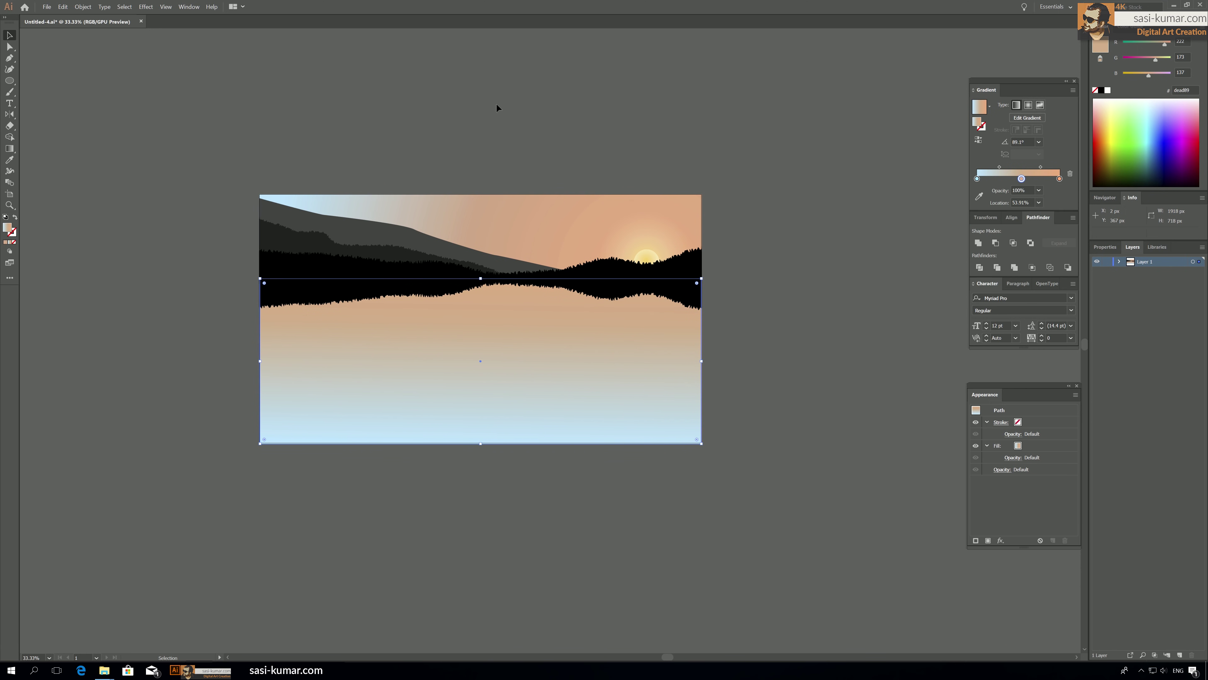
Recolour the water gradient's light blue end stop greyish lavender, RGB 156, 153, 167.
click(977, 179)
double_click(977, 179)
drag(1022, 216, 1018, 231)
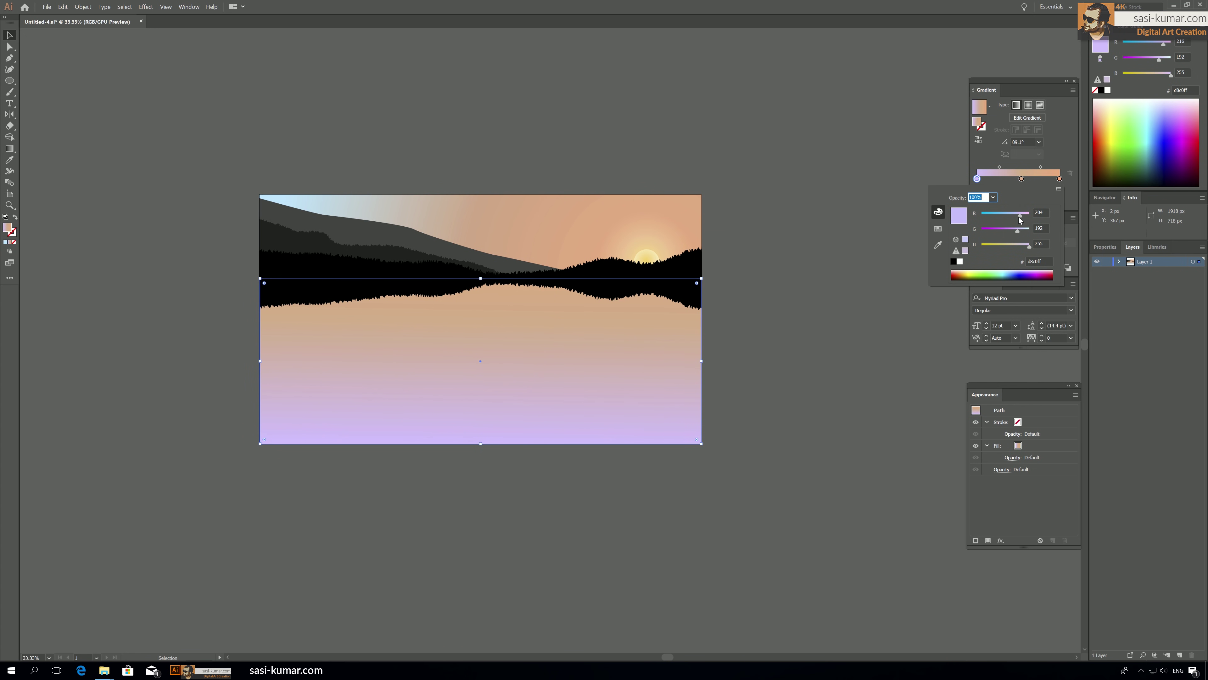
drag(1029, 247, 1009, 219)
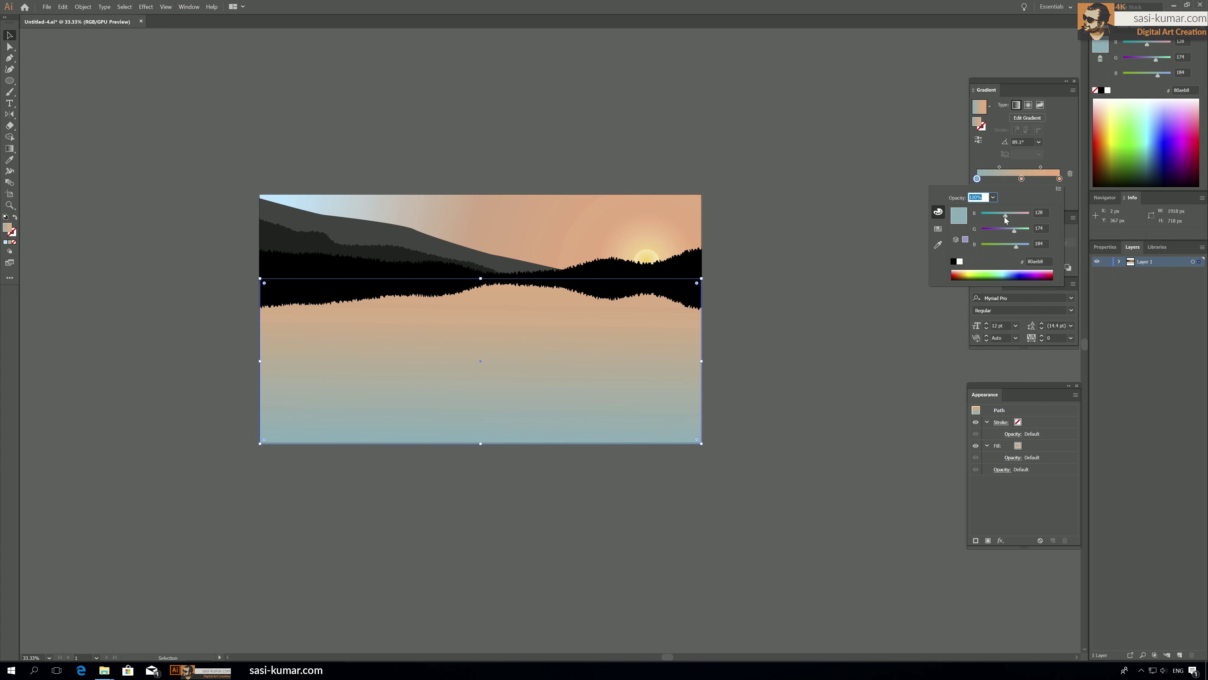
drag(1015, 231, 1010, 232)
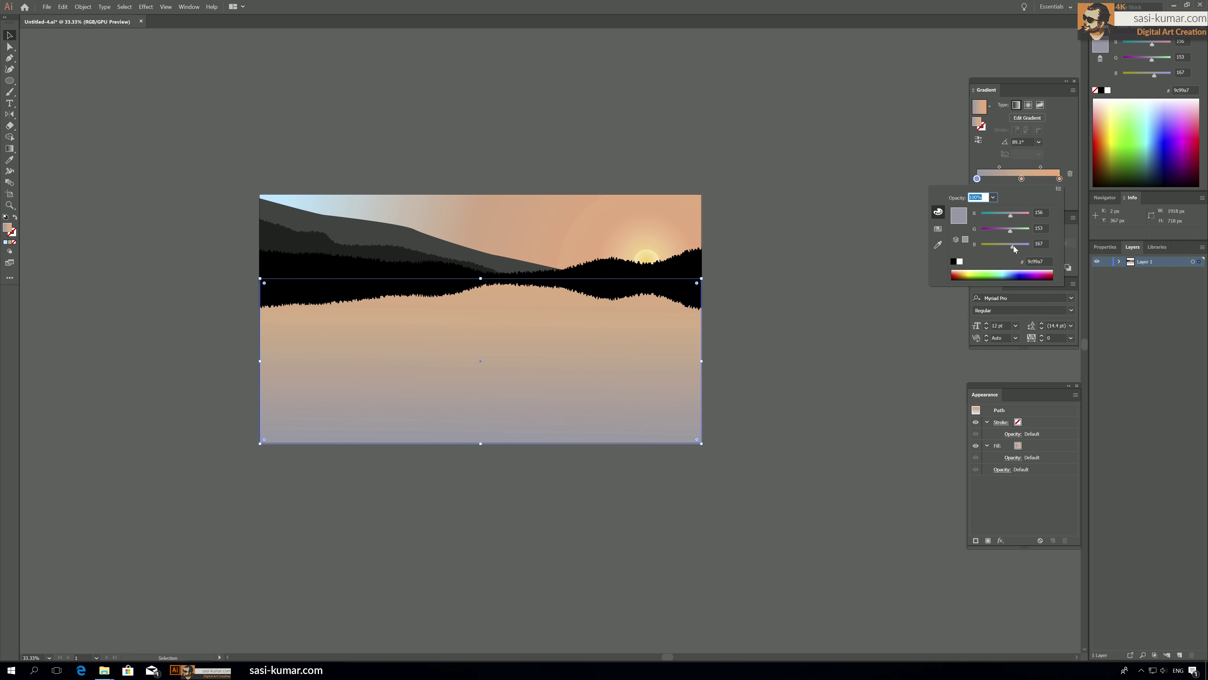
Move the water gradient's middle stop and its midpoint towards the peach end, and add a stop at about 31%.
mouse_move(1020, 178)
mouse_down()
mouse_move(1038, 179)
mouse_move(1011, 167)
mouse_up()
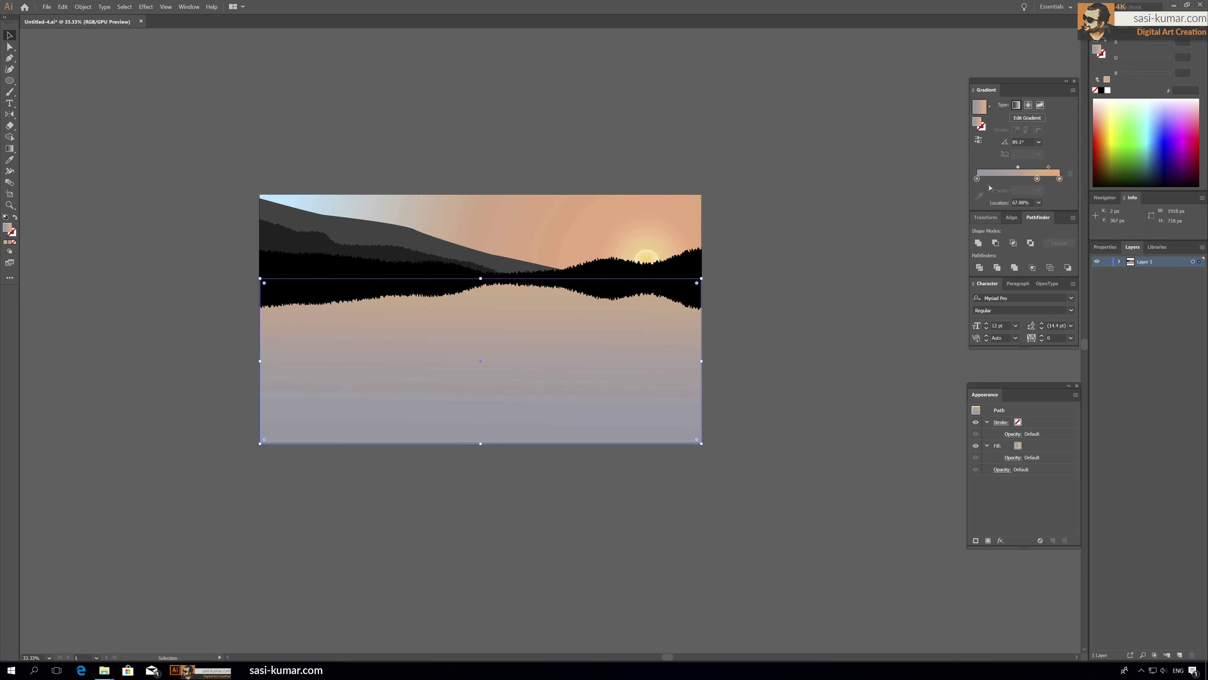
drag(996, 180, 1003, 179)
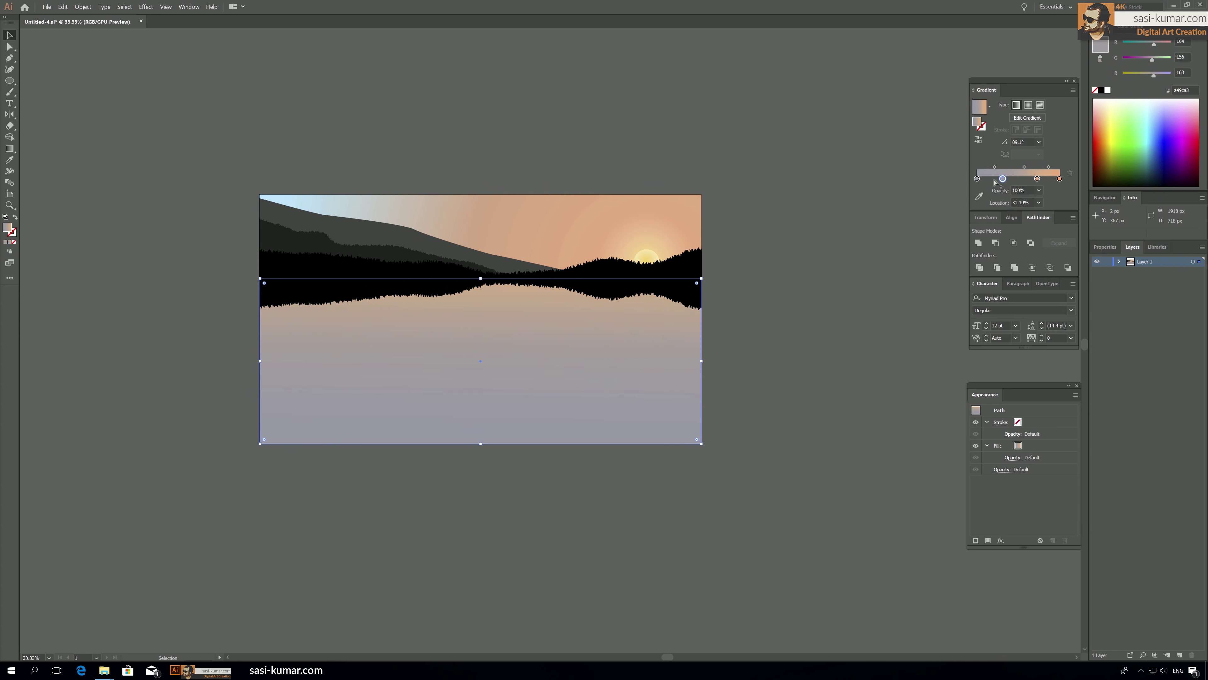
Darken the water gradient's lavender end stop to slate grey, RGB 102, 105, 118.
click(977, 179)
double_click(977, 179)
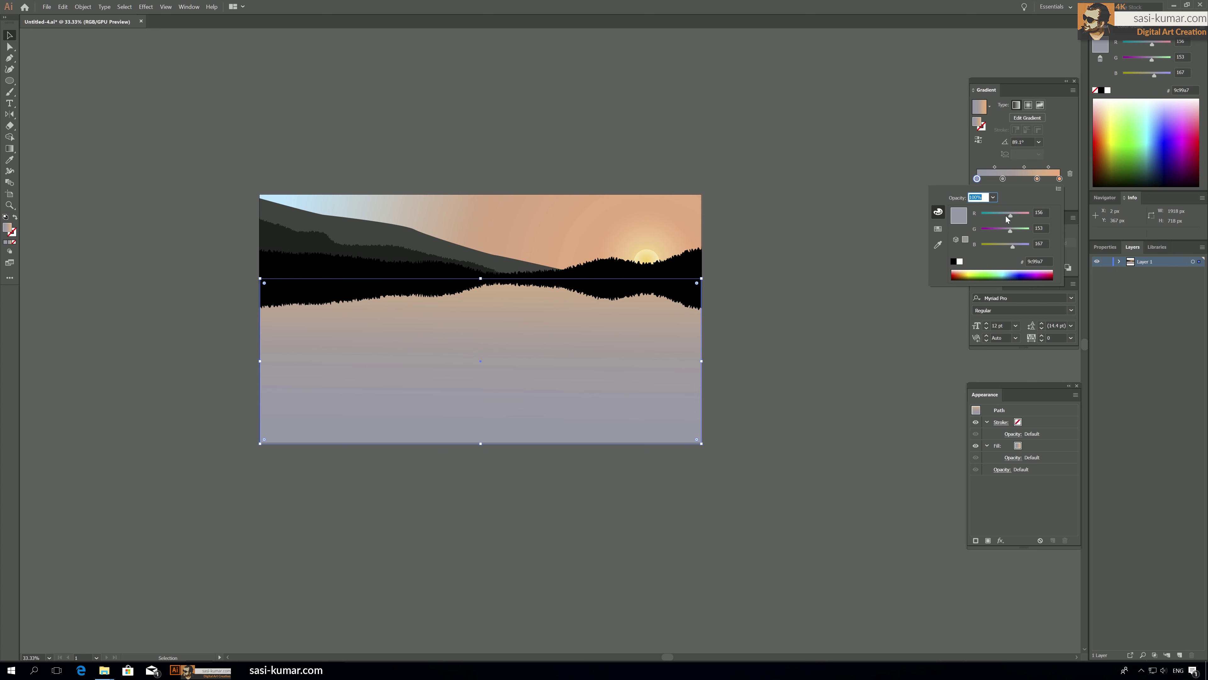
drag(1010, 216, 1000, 216)
click(1001, 230)
click(1003, 246)
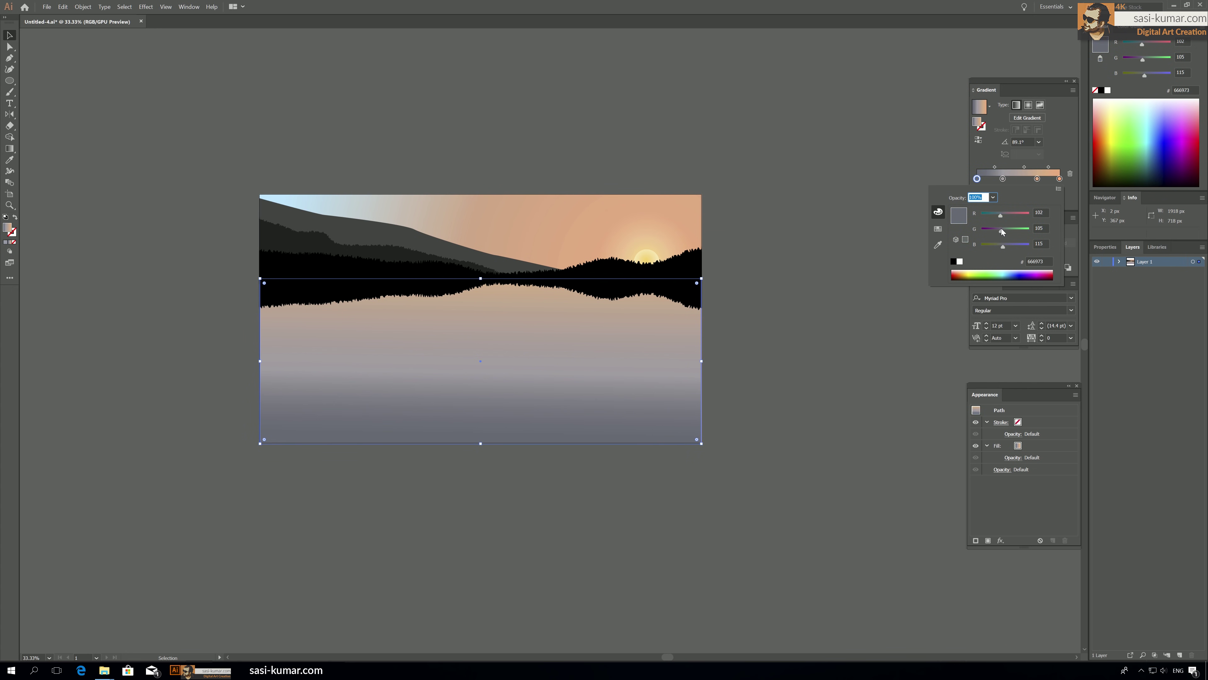
click(1004, 247)
click(1008, 181)
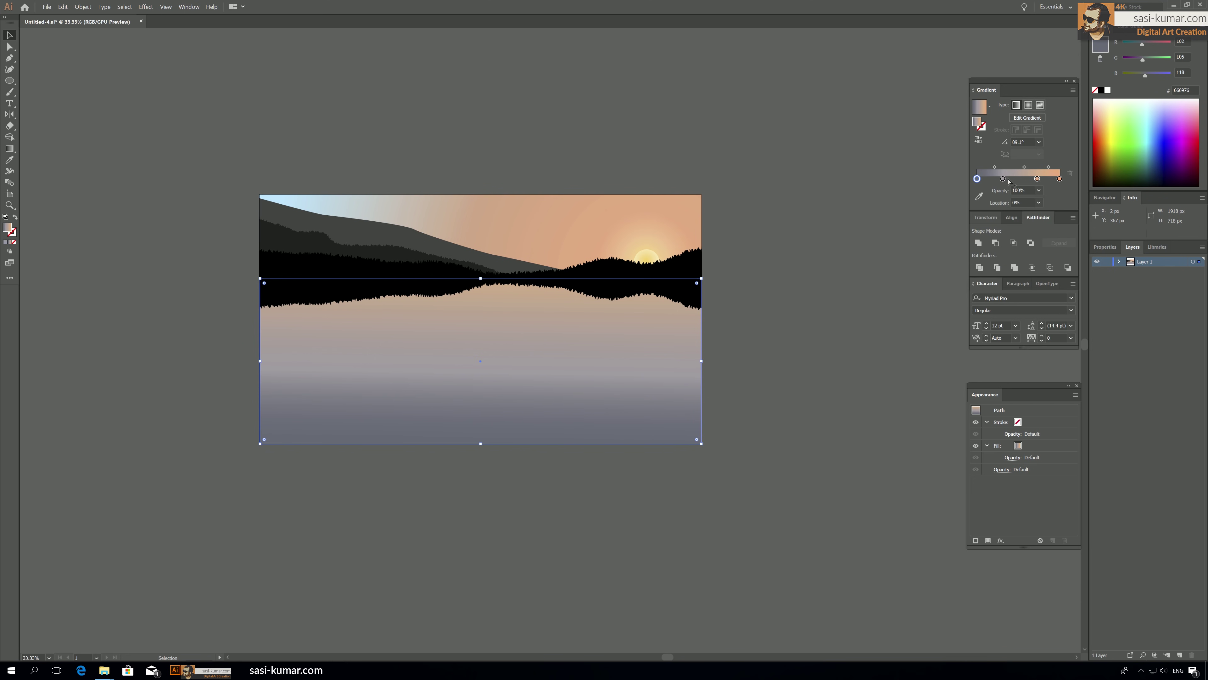
Reposition the water gradient's lavender inner stop and its midpoint, and recolour the slate end stop blue, RGB 87, 108, 133.
drag(1003, 179, 990, 170)
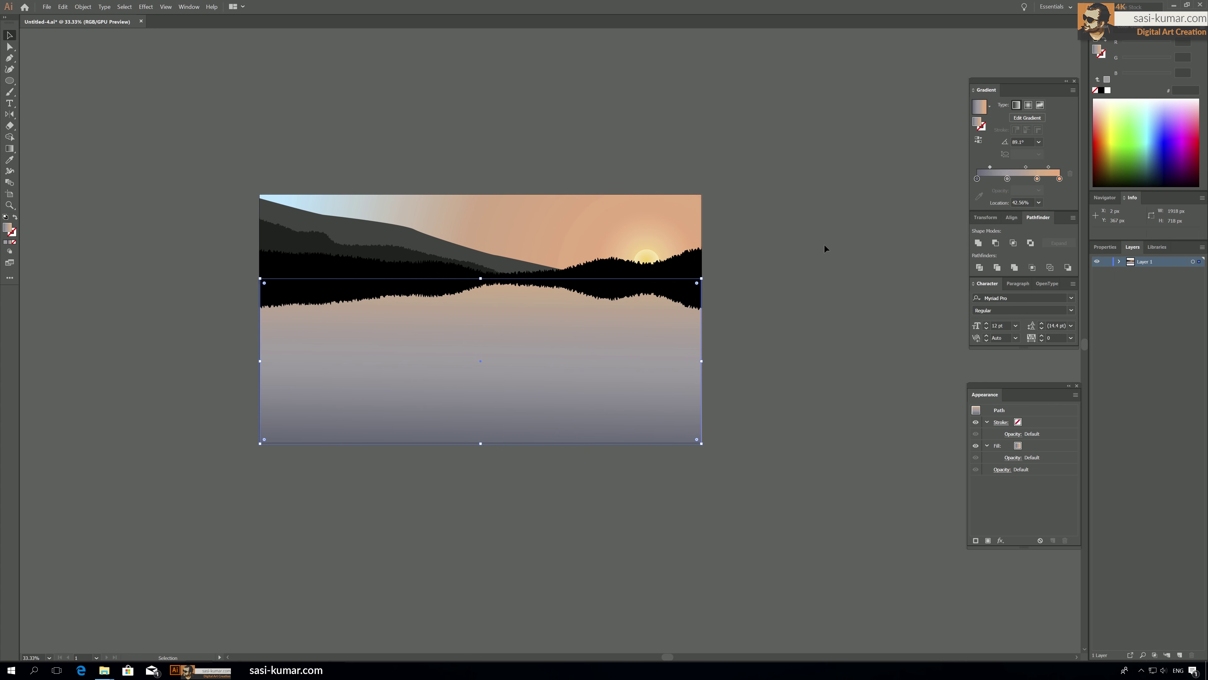
drag(989, 168, 988, 167)
double_click(977, 179)
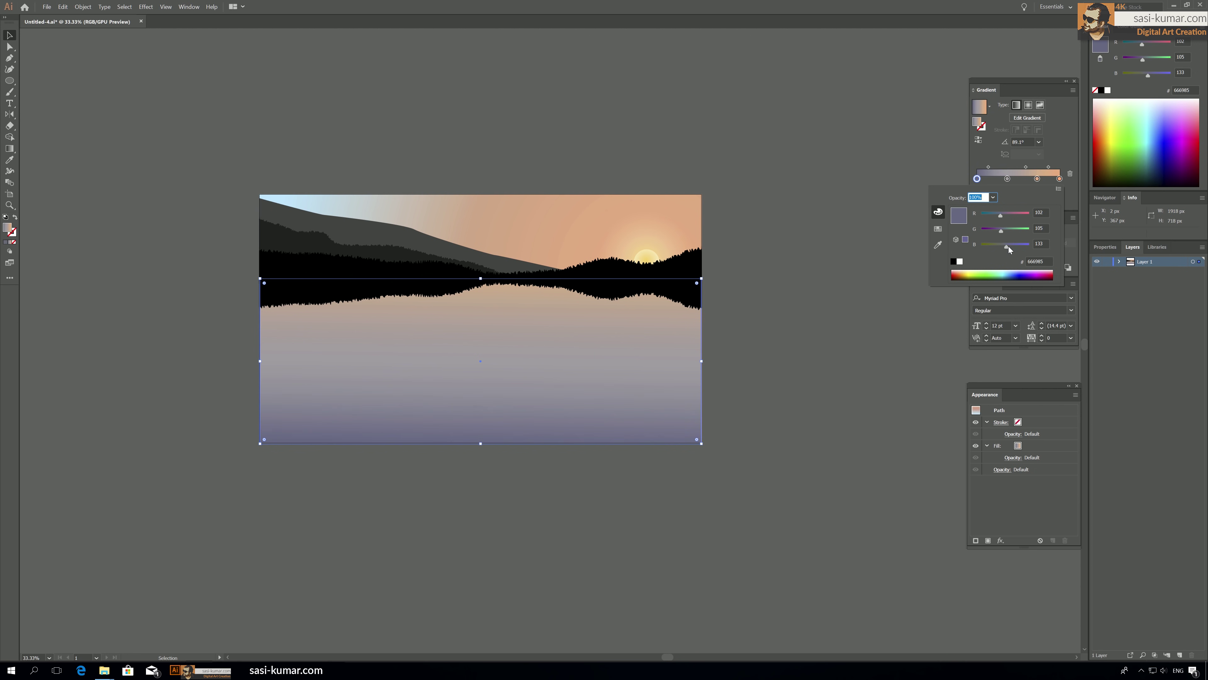
drag(1002, 216, 998, 218)
click(515, 145)
click(470, 137)
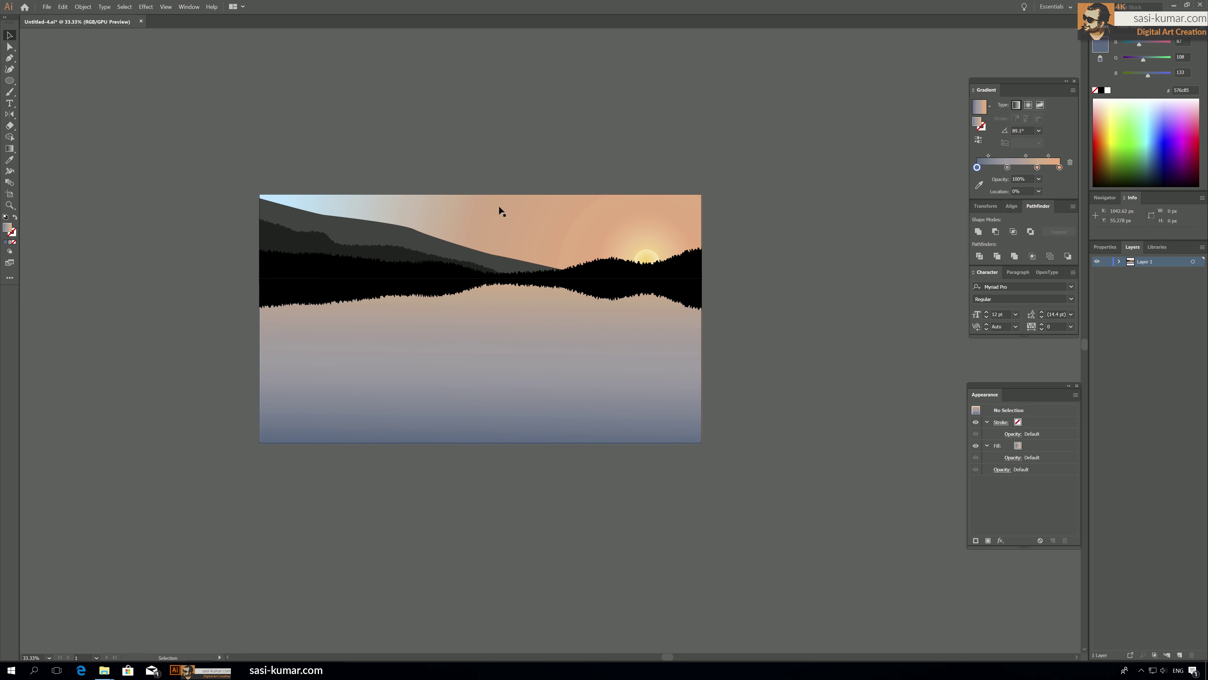
click(524, 357)
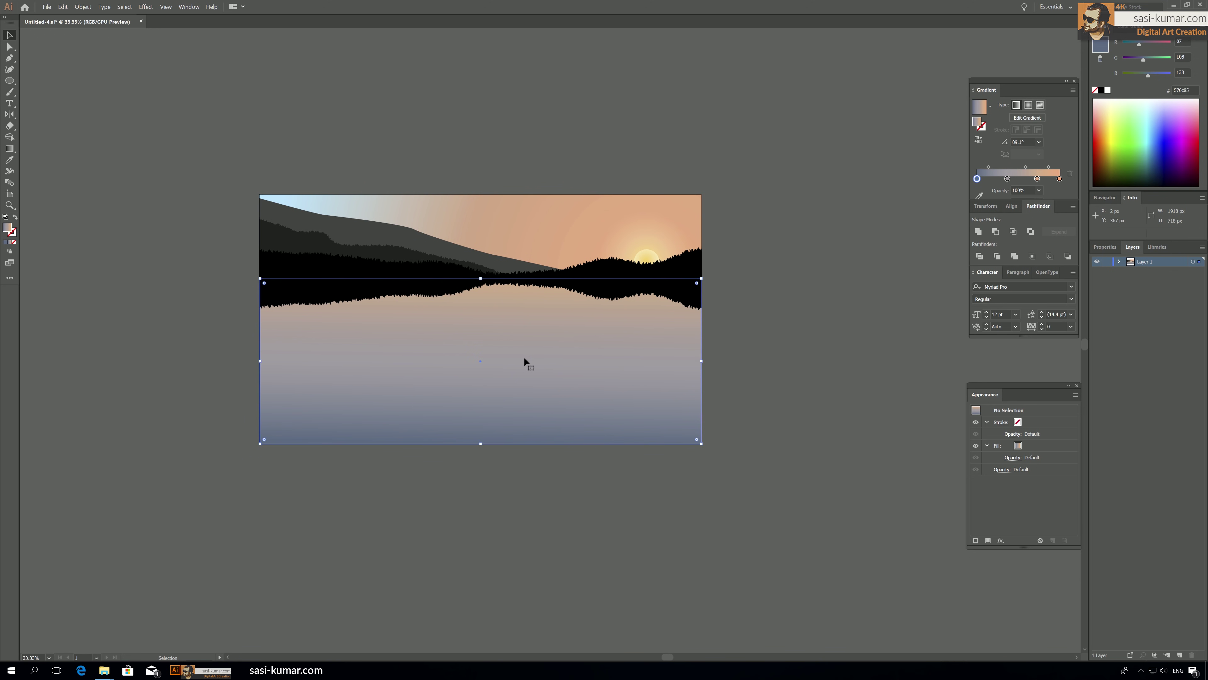
click(578, 147)
click(569, 362)
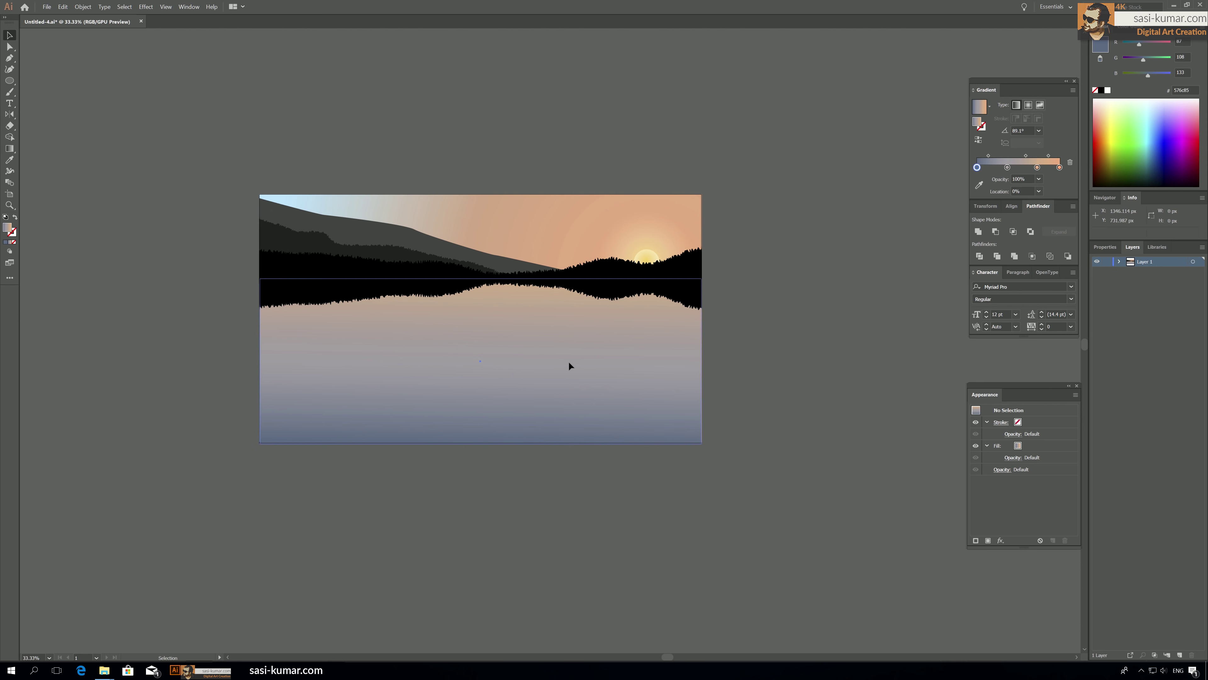
click(547, 138)
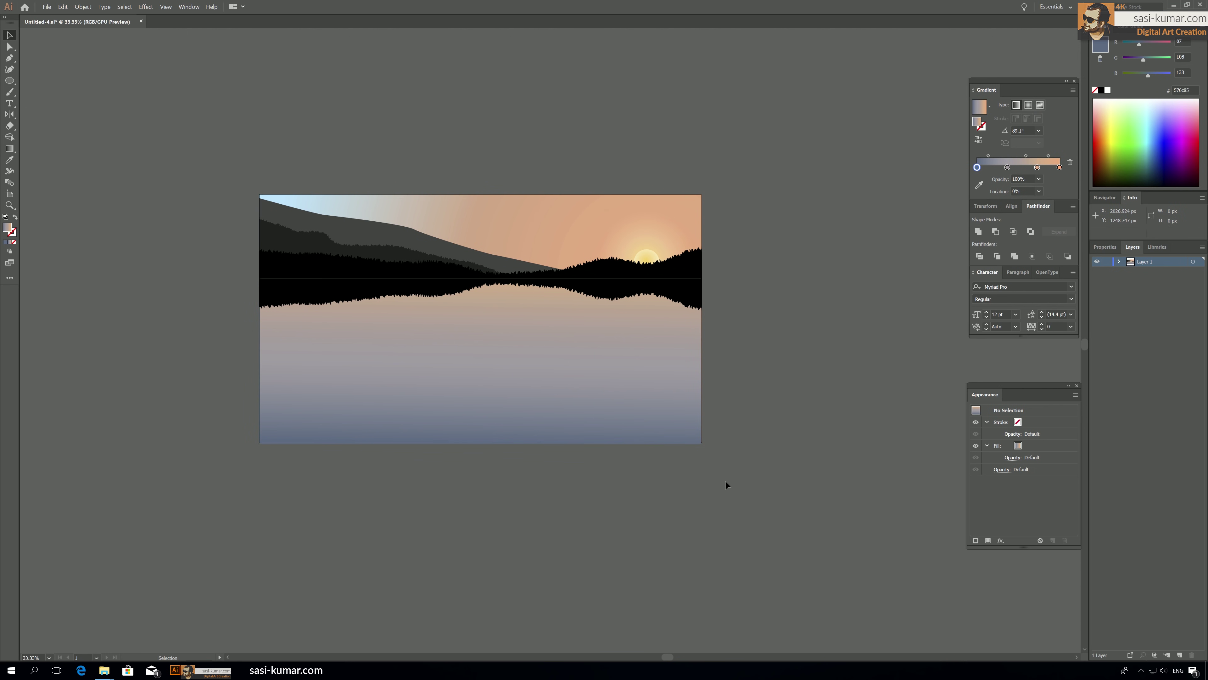
Fill the front tree-covered hills with dark grey #161616 and deselect them.
key(ctrl+plus)
click(662, 244)
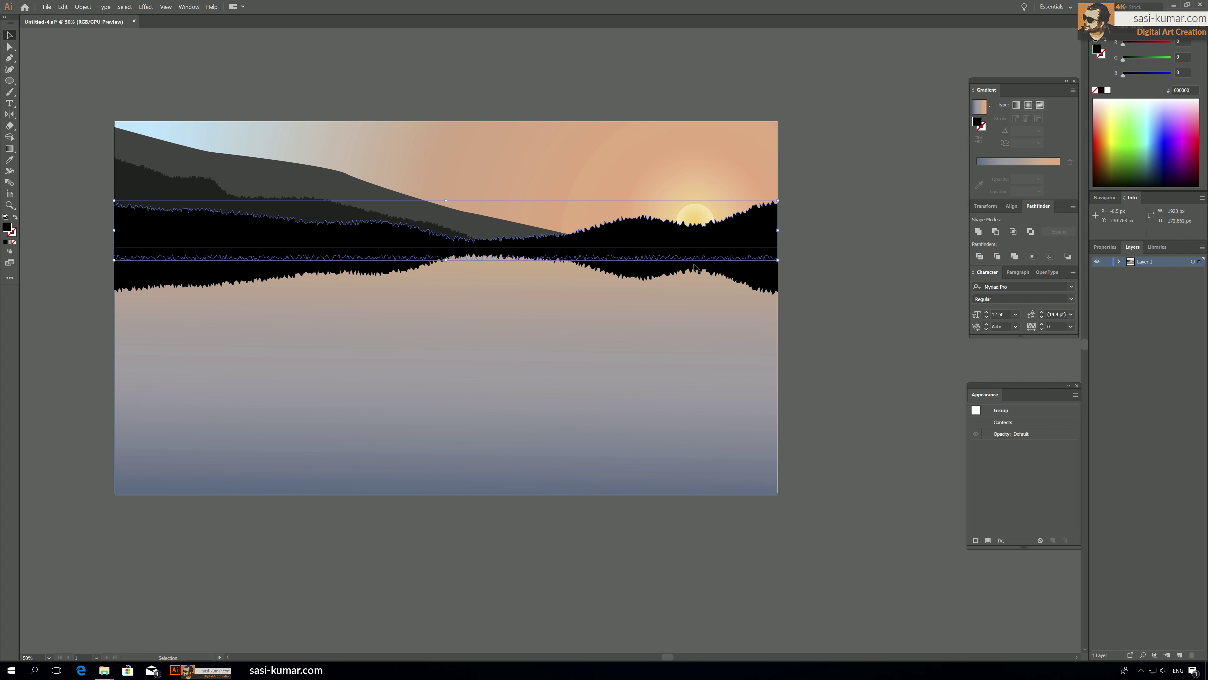
double_click(9, 228)
click(579, 266)
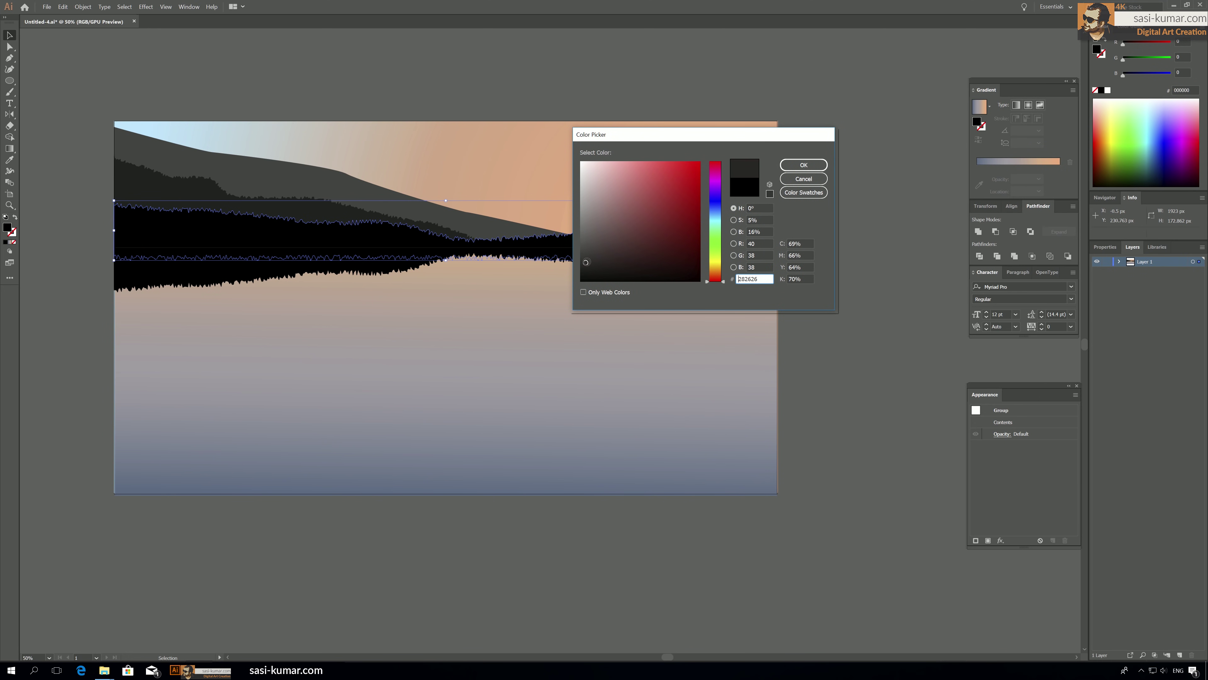
drag(579, 267, 576, 270)
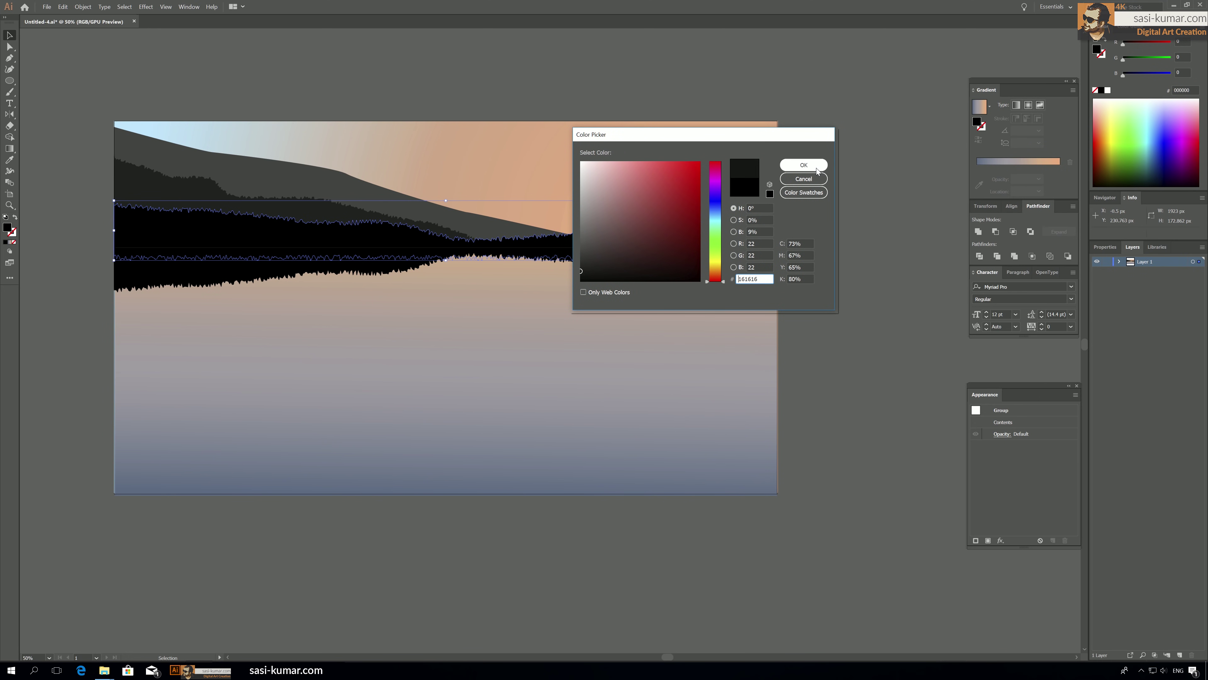
click(803, 165)
click(554, 67)
Recolour the front tree-covered hills dark brown, #261f19, and deselect them.
click(274, 246)
double_click(8, 228)
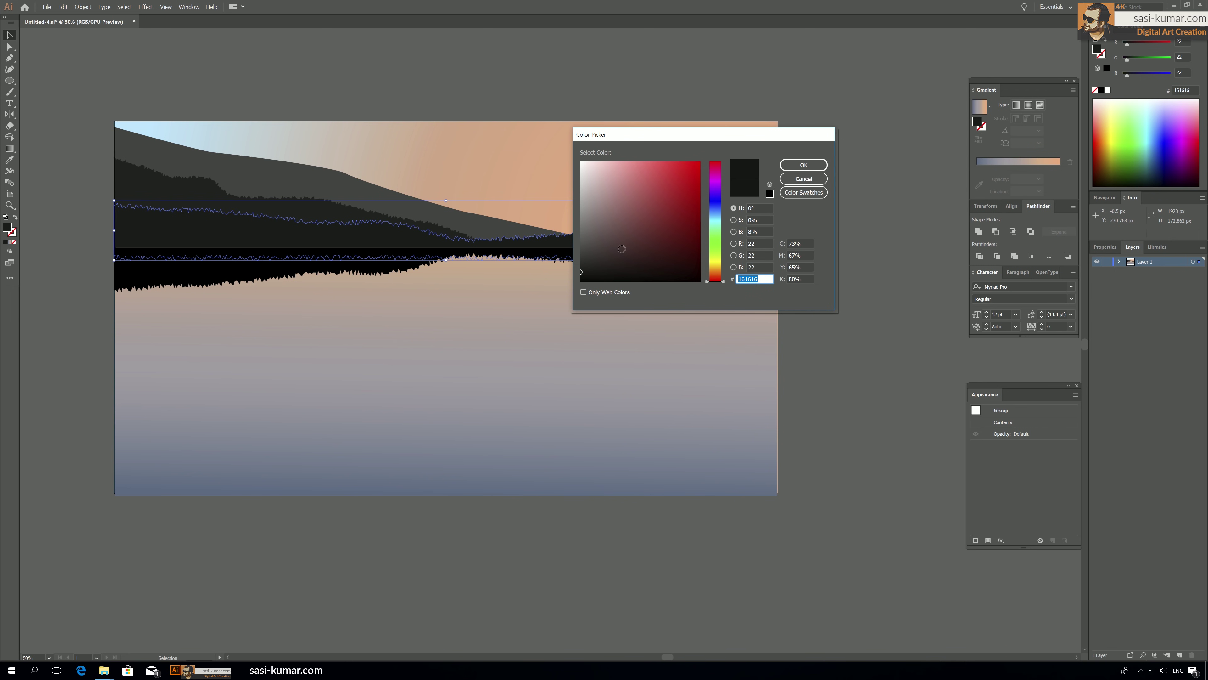
click(712, 267)
mouse_move(712, 270)
mouse_down()
mouse_move(713, 254)
mouse_move(714, 300)
mouse_move(712, 262)
mouse_up()
drag(618, 262, 617, 264)
drag(723, 262, 723, 272)
drag(626, 266, 620, 263)
click(803, 165)
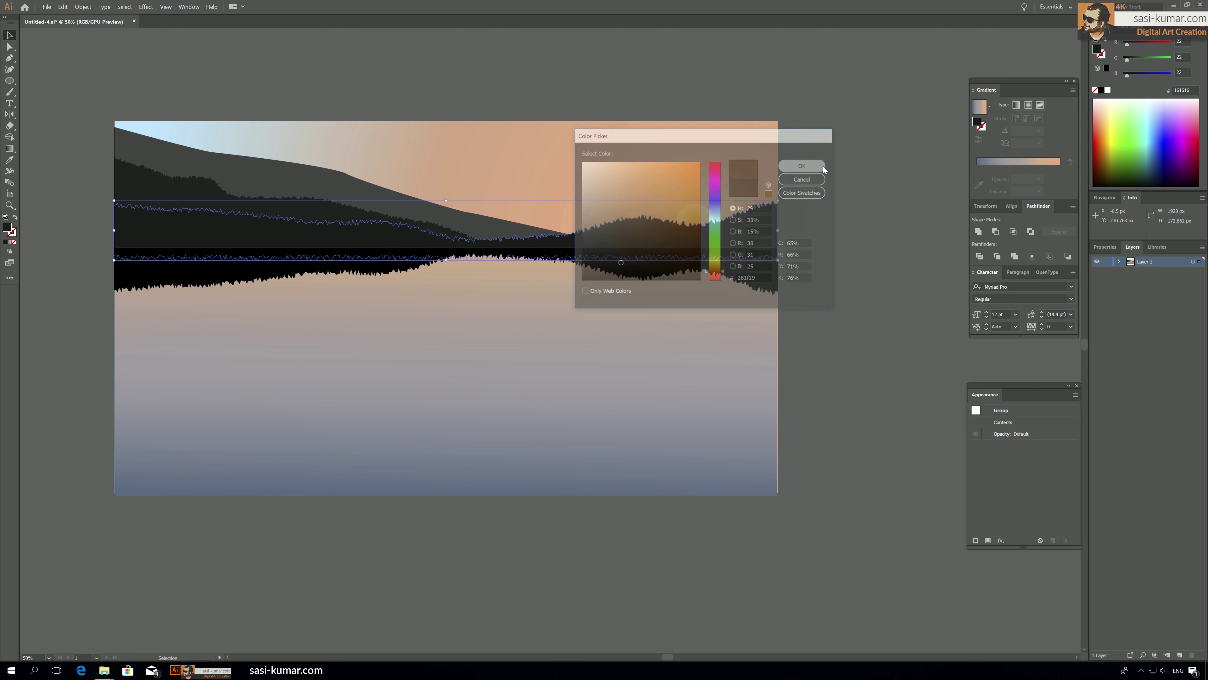
click(380, 89)
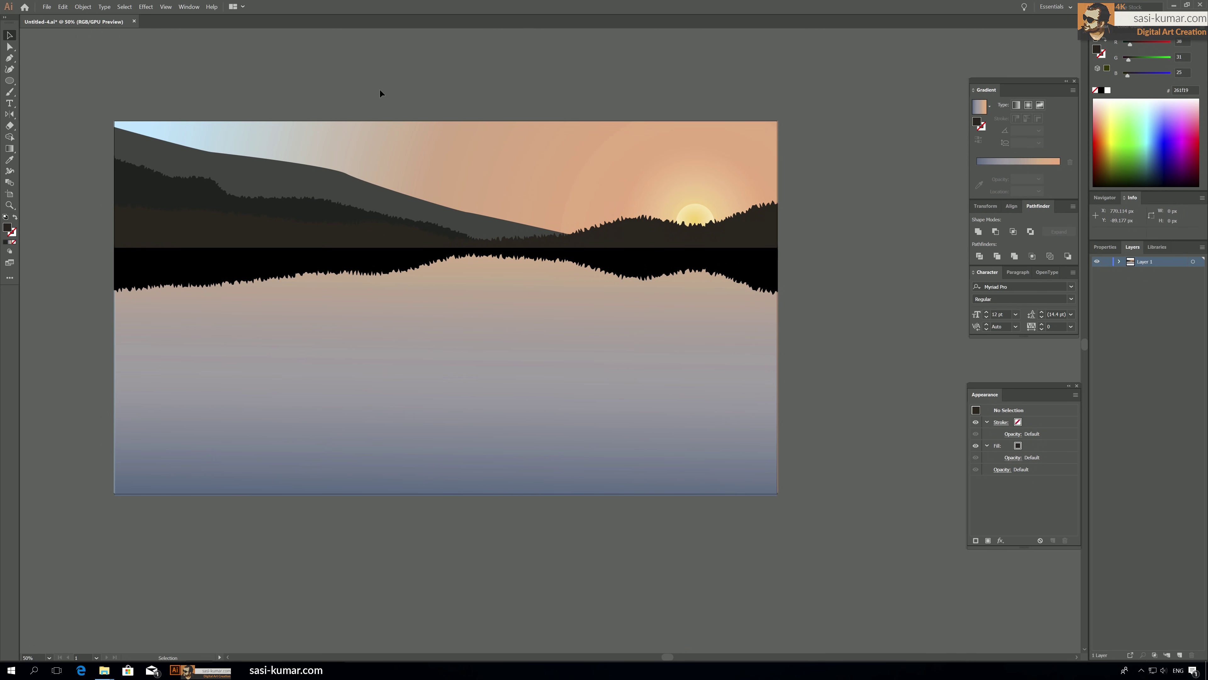
Darken the front hills' brown fill to #110e0b and deselect them.
click(361, 256)
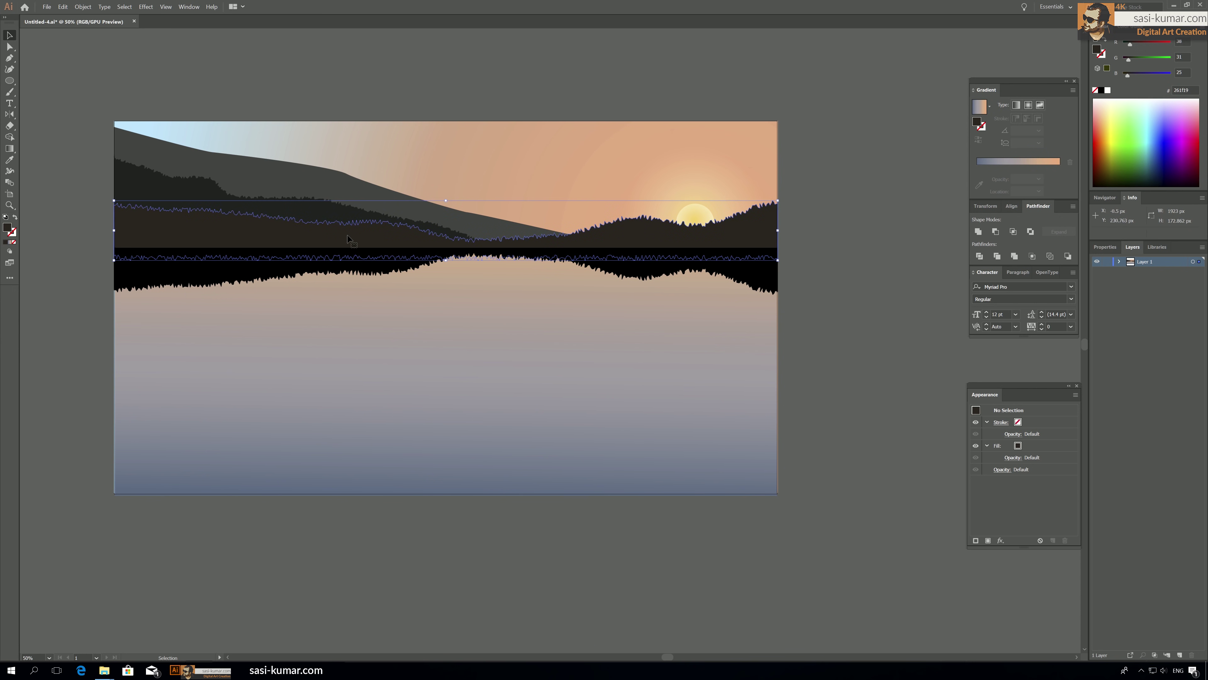
double_click(6, 228)
click(619, 272)
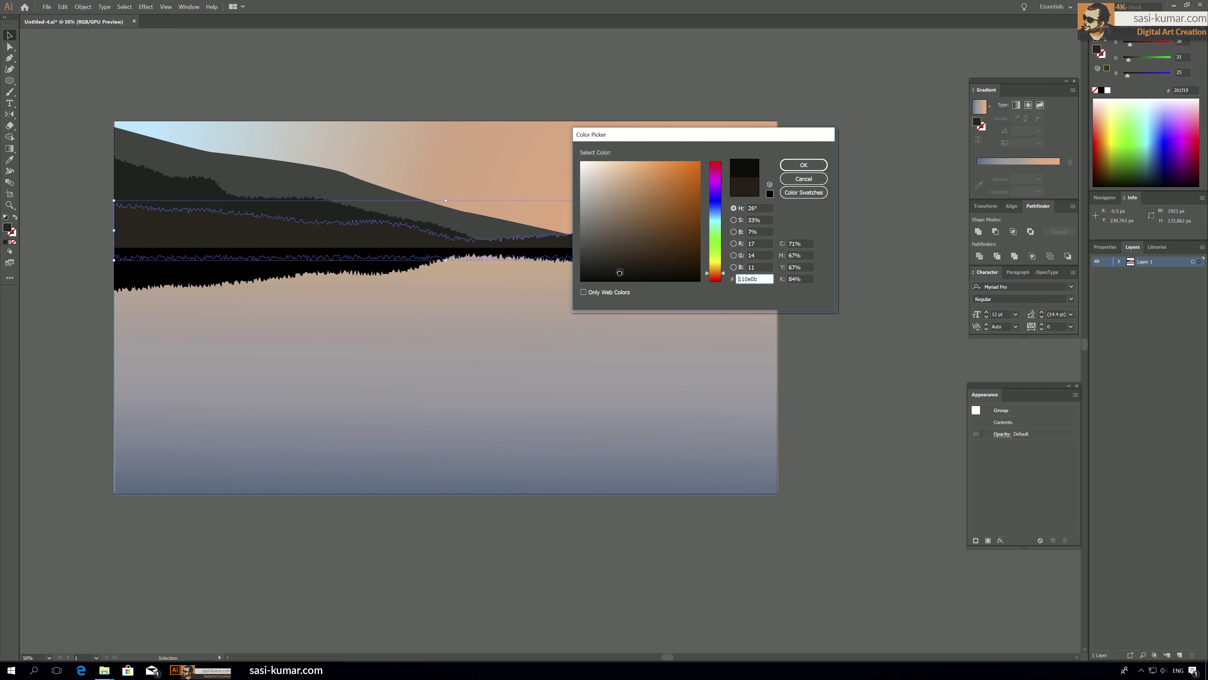
click(803, 165)
click(368, 47)
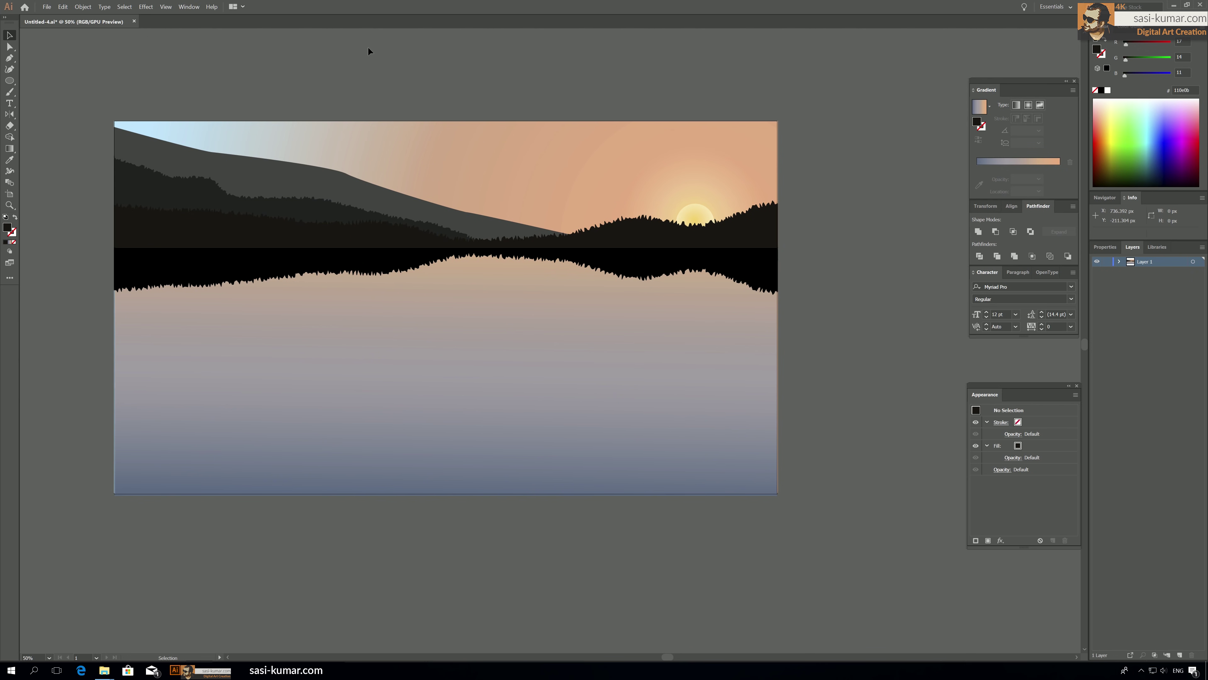
Copy the front hills' dark brown fill onto their reflection in the water with the Eyedropper, and deselect it.
click(244, 275)
key(i)
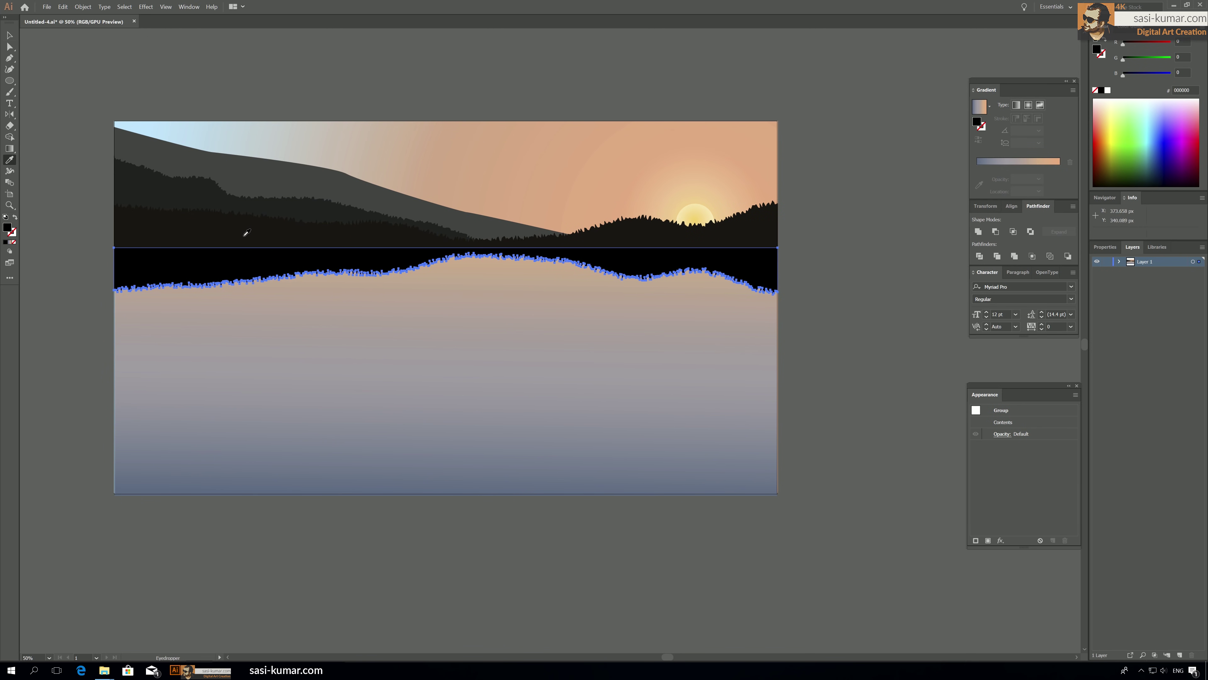
click(245, 232)
click(9, 46)
click(9, 36)
click(316, 51)
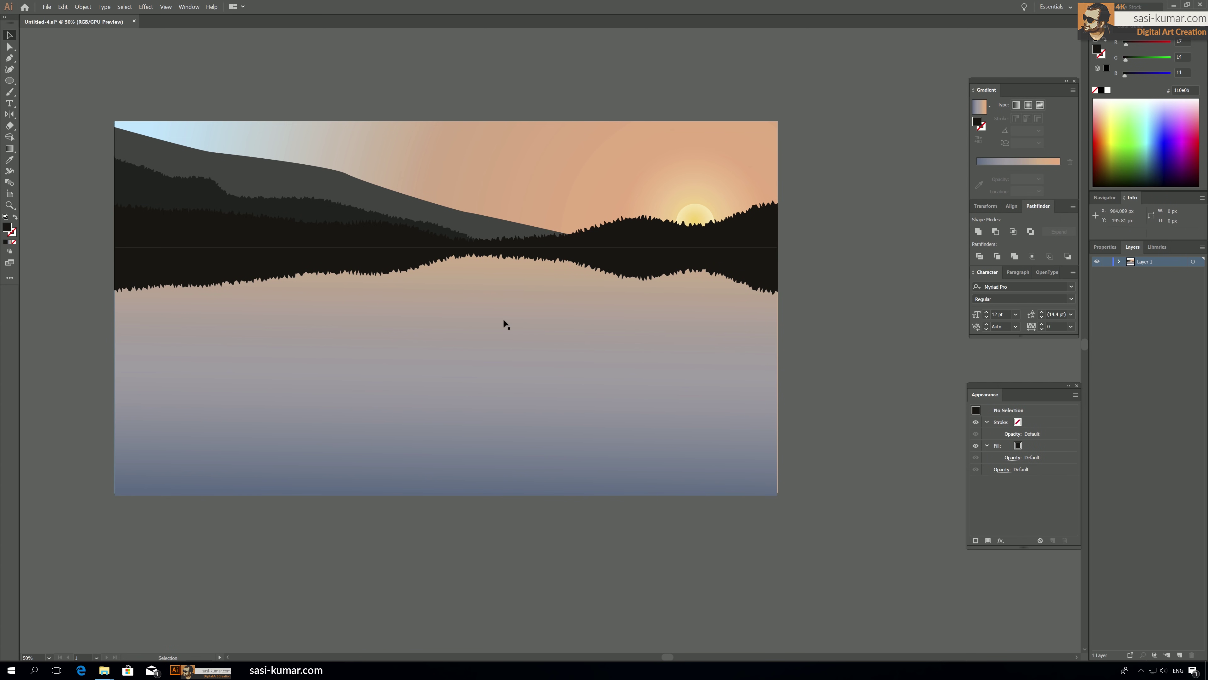
Replace the solid dark fill of the hills' reflection with the linear gradient and remove the gradient's middle colour stops.
click(247, 275)
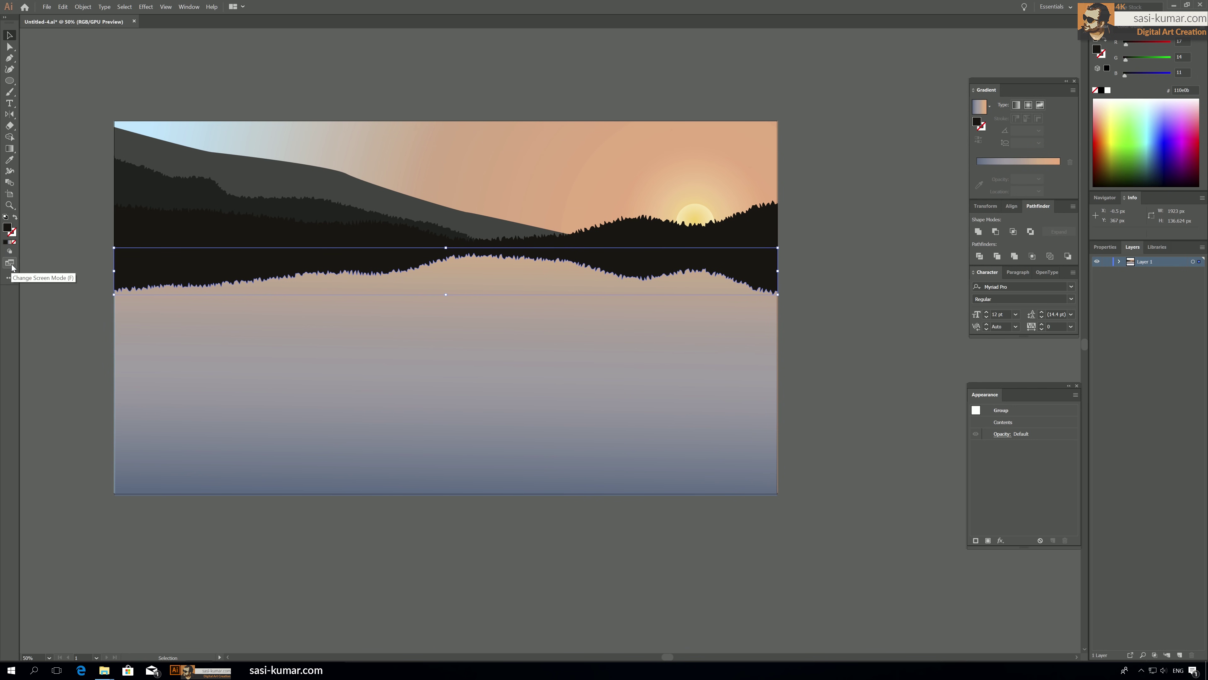
click(617, 84)
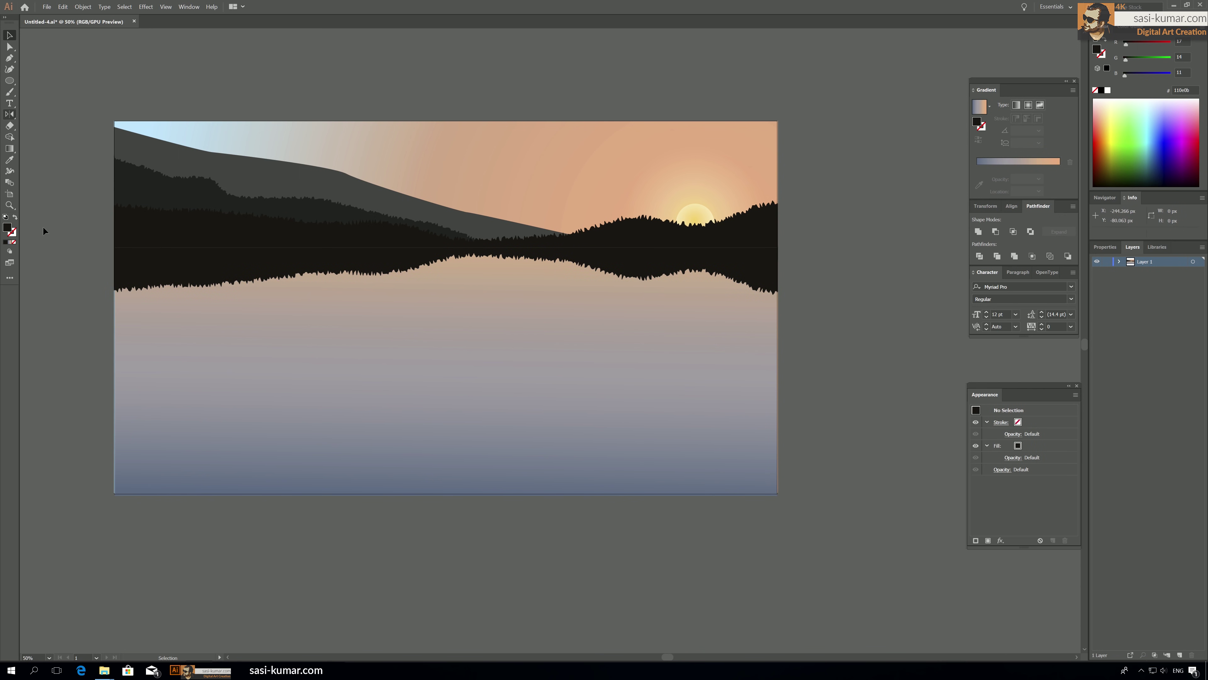
click(200, 269)
click(9, 241)
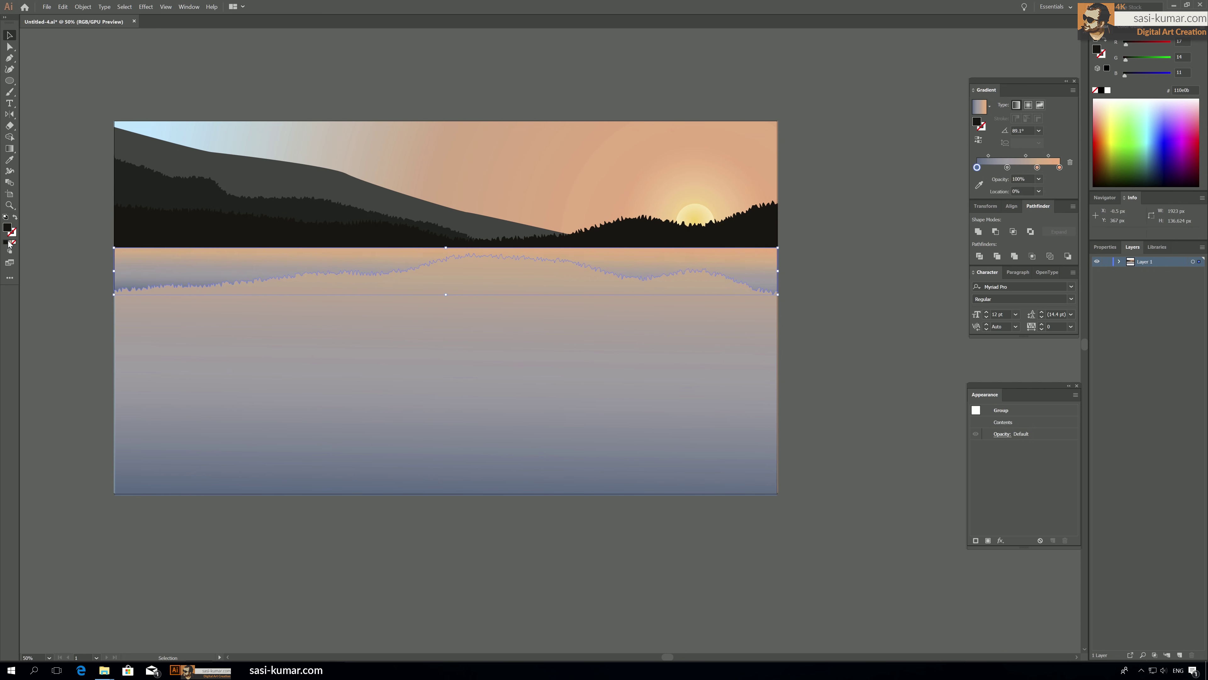
drag(1037, 167, 999, 205)
click(976, 167)
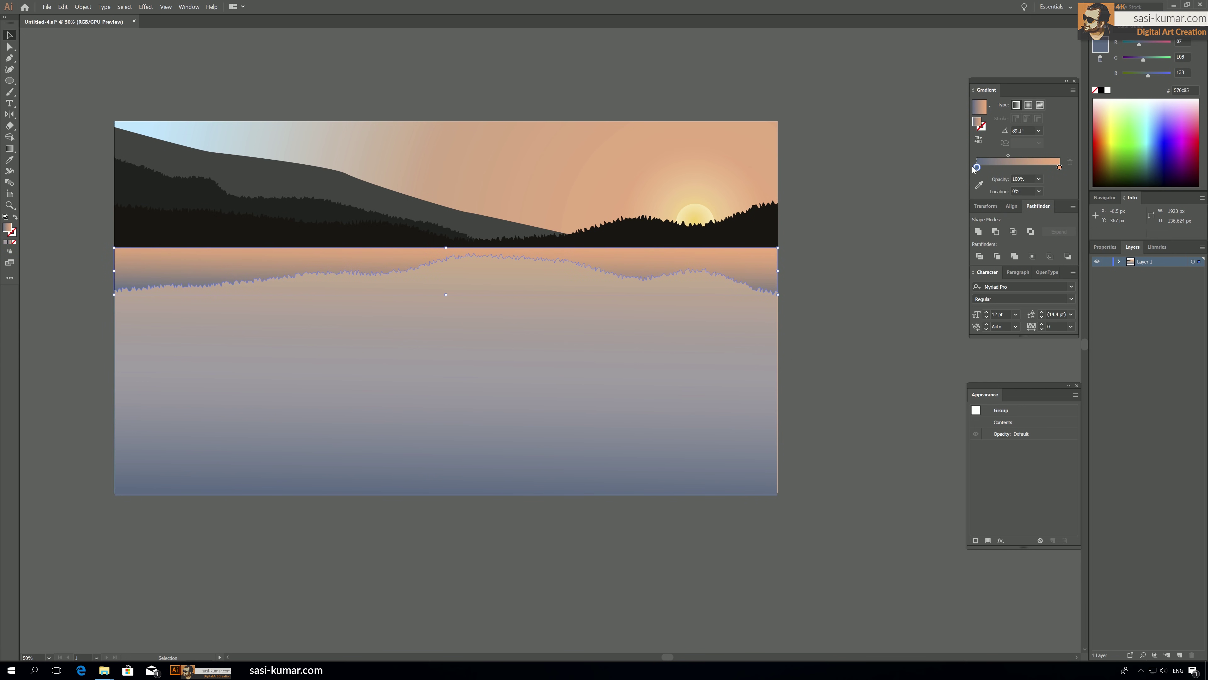
Sample the dark hill colour for the reflection gradient's start stop and darken its orange end stop to brown.
click(979, 185)
click(350, 224)
click(1060, 167)
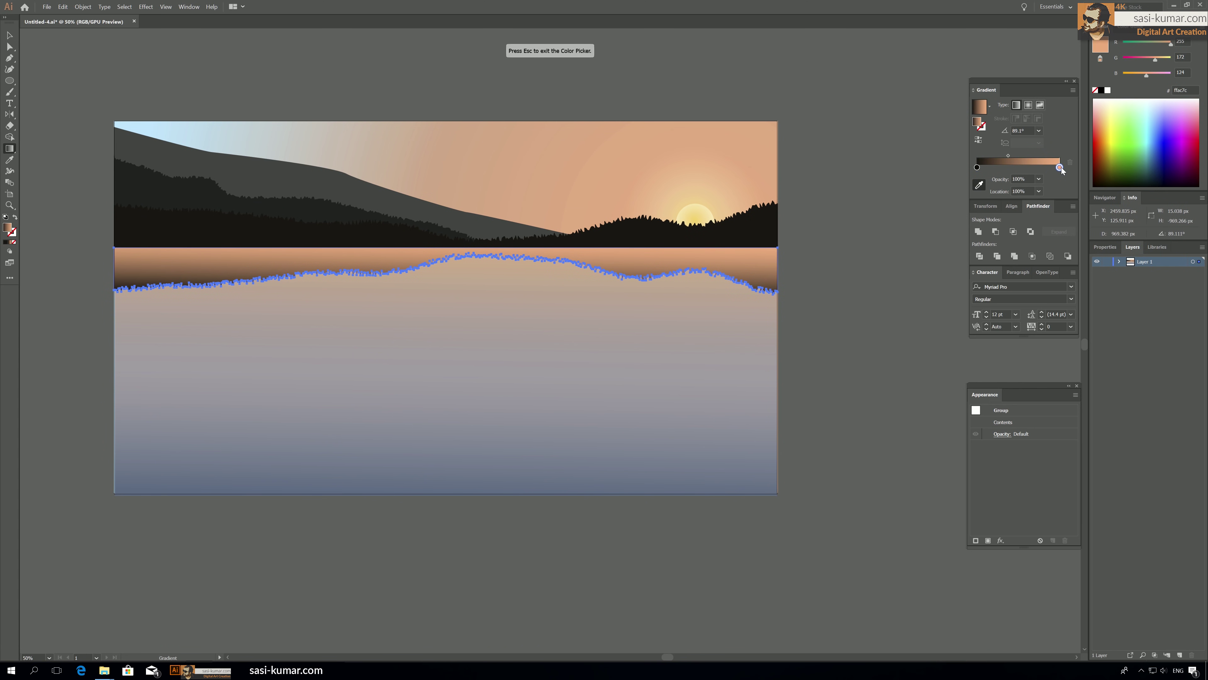
click(995, 168)
click(1018, 169)
drag(1018, 167, 1070, 185)
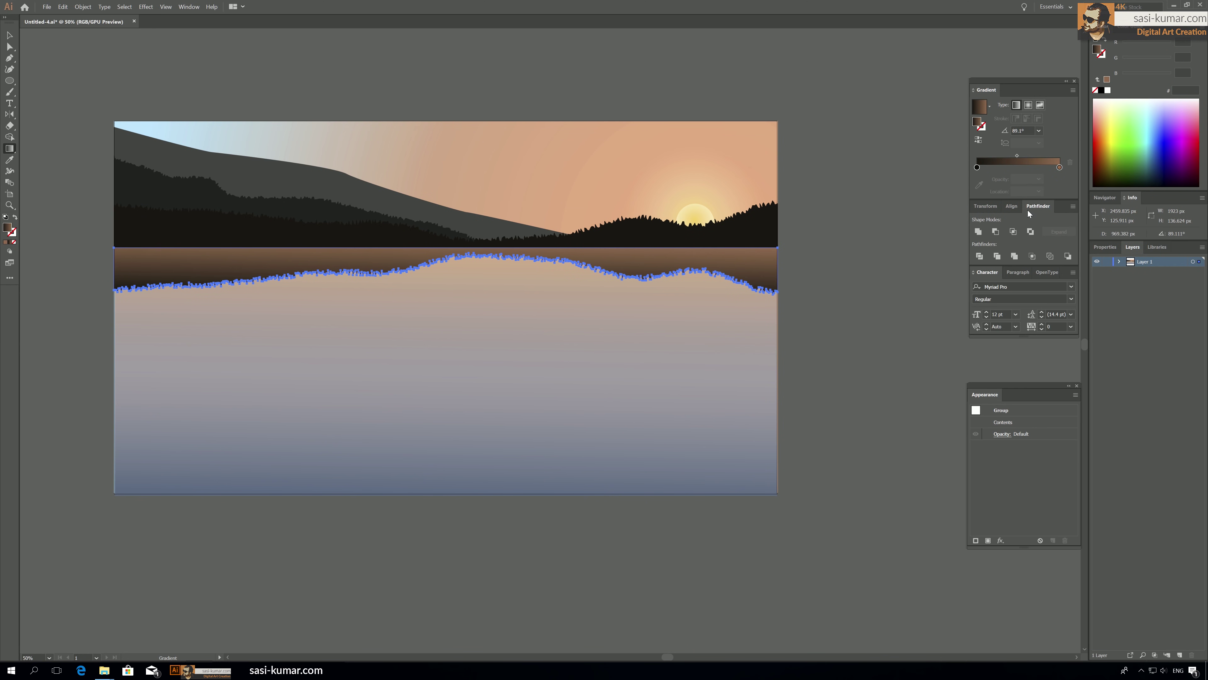
Redirect the reflection's gradient vertically so it runs from dark at the waterline to brown at the lower edge.
click(356, 246)
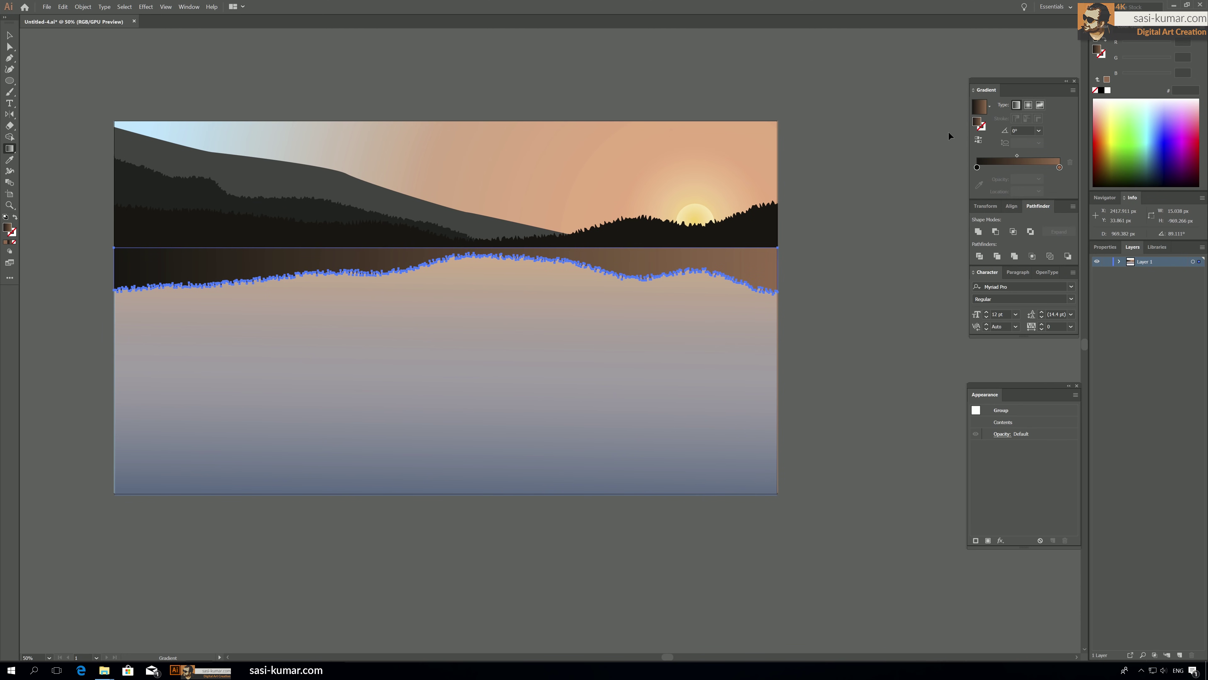
key(ctrl+z)
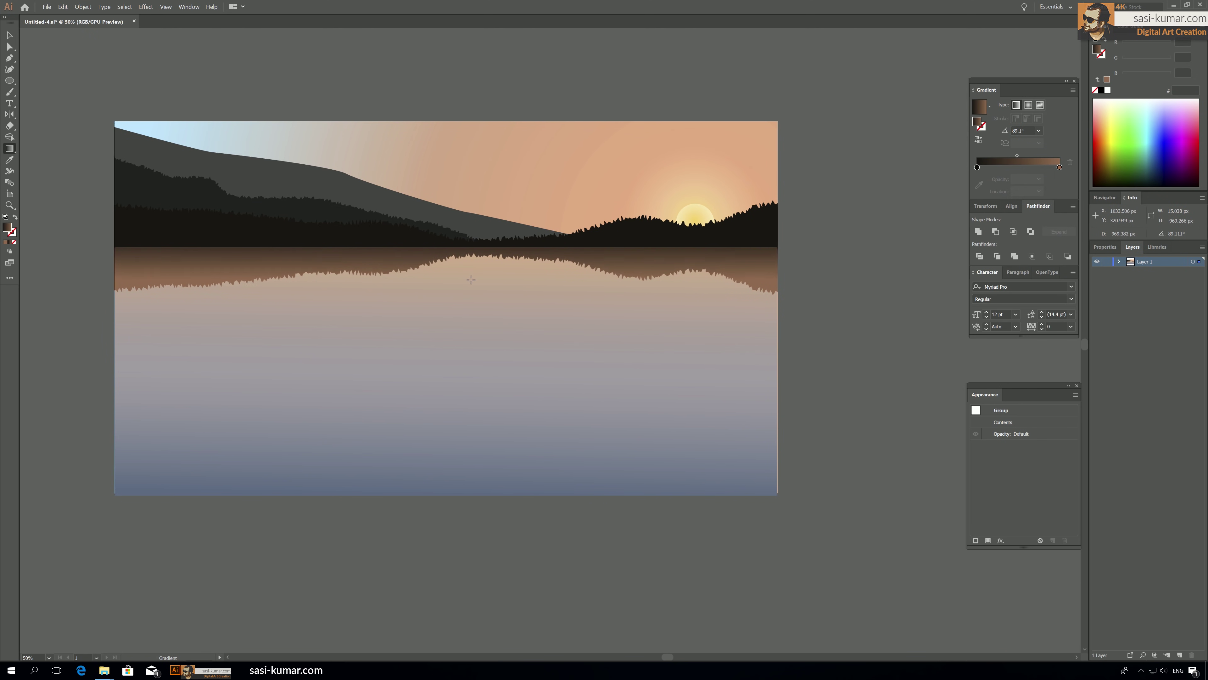
drag(469, 248, 467, 289)
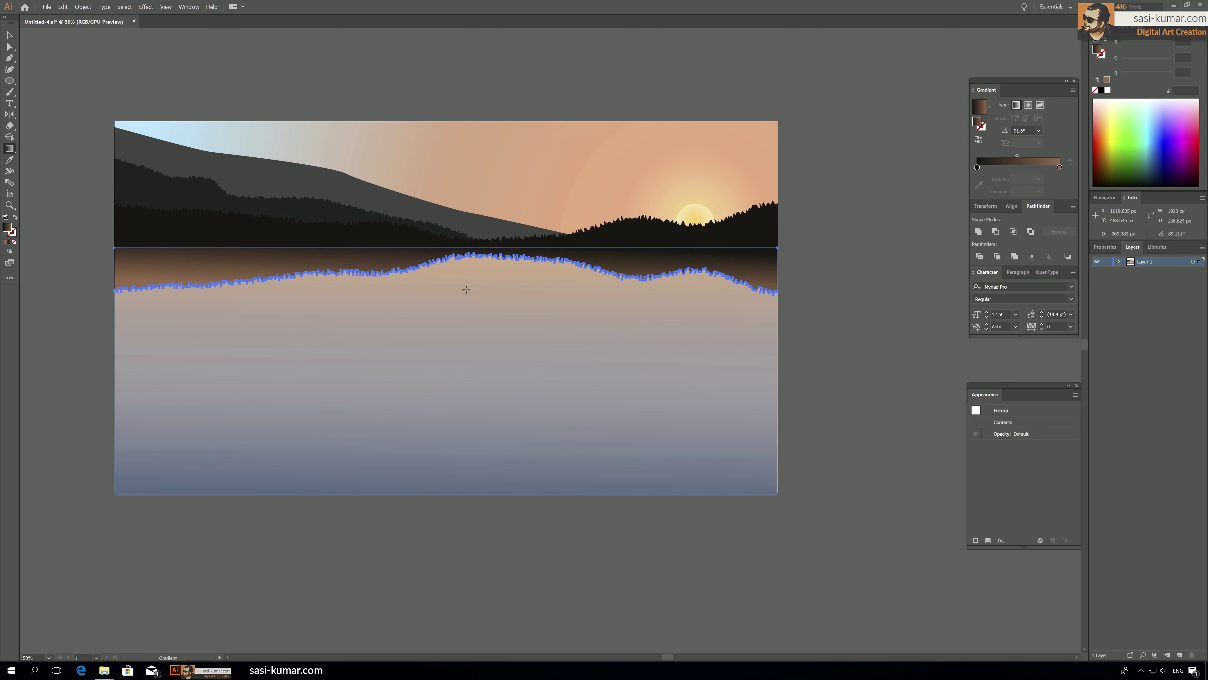
click(10, 35)
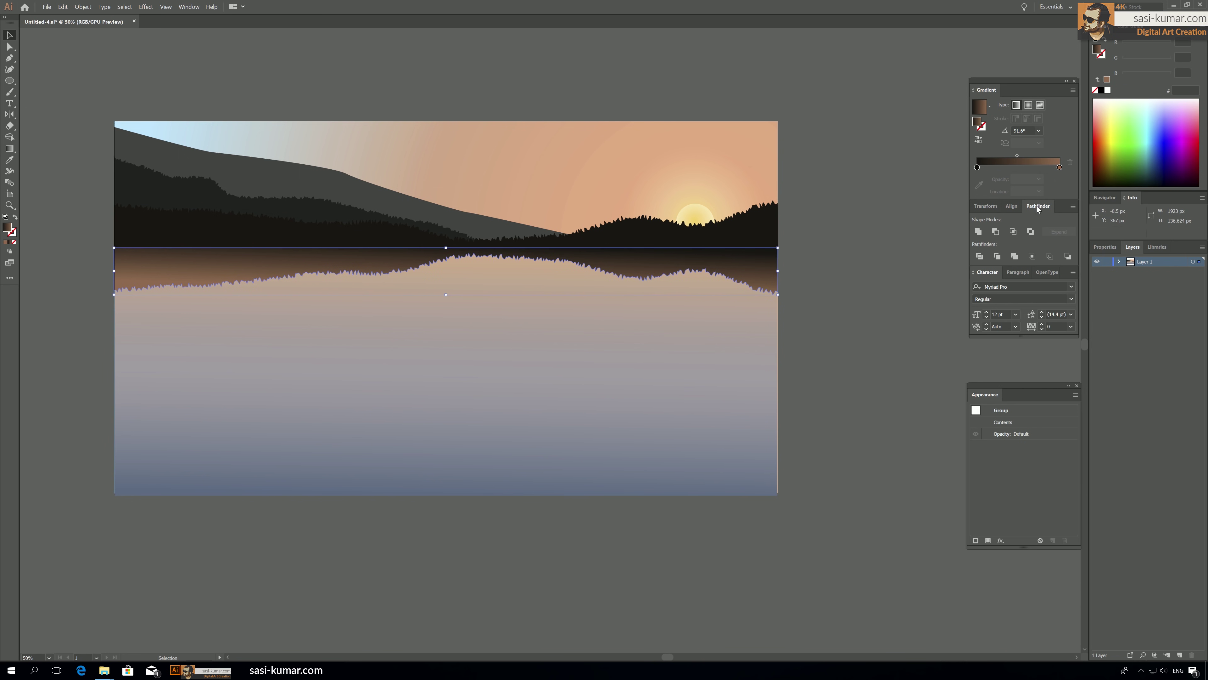
Lower the opacity of the reflection gradient's brown end stop to 50% and deselect the reflection.
click(1059, 167)
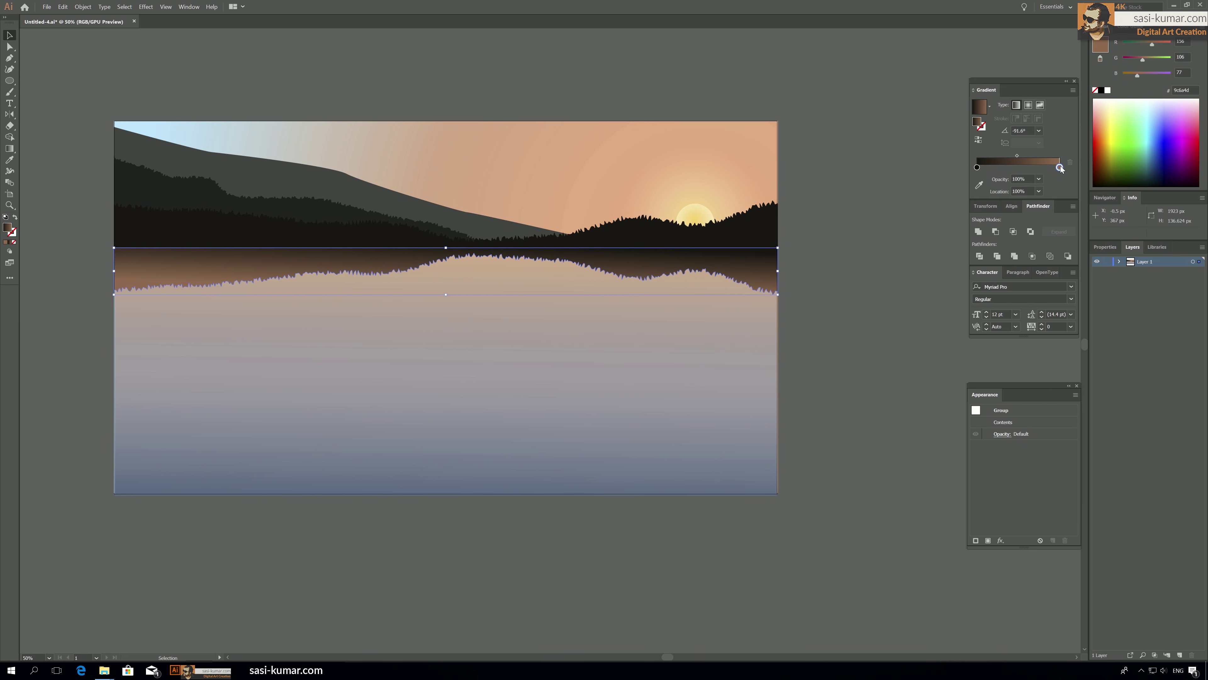
click(1039, 179)
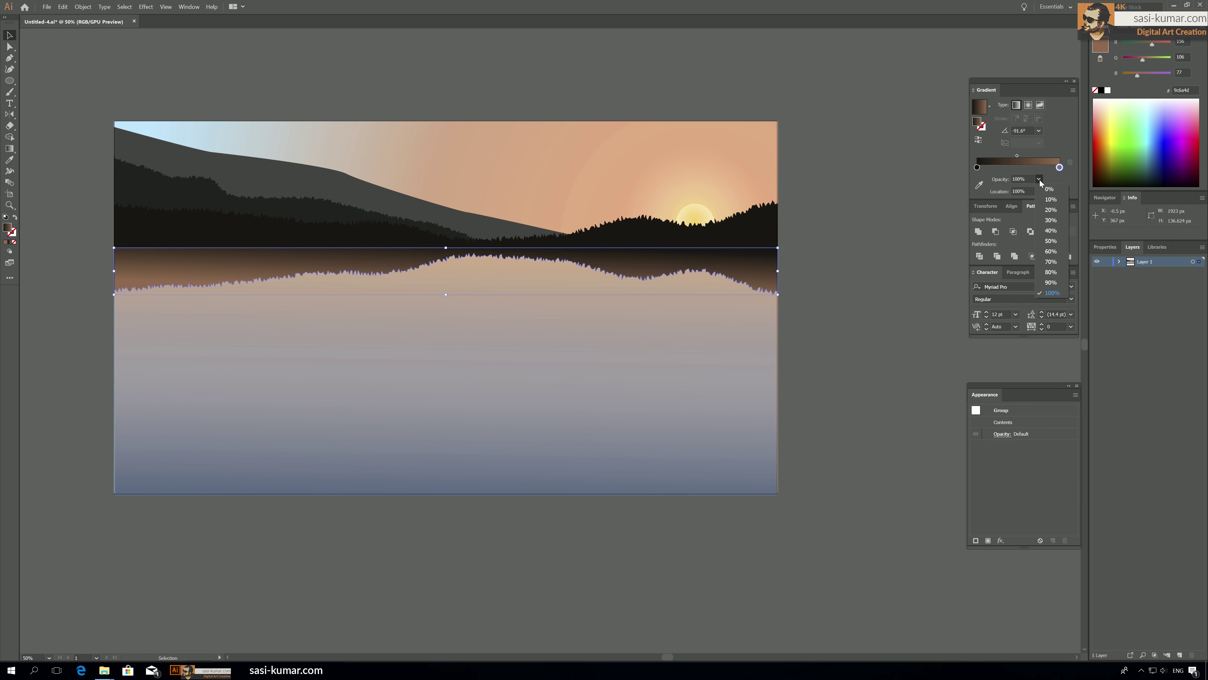
click(1064, 264)
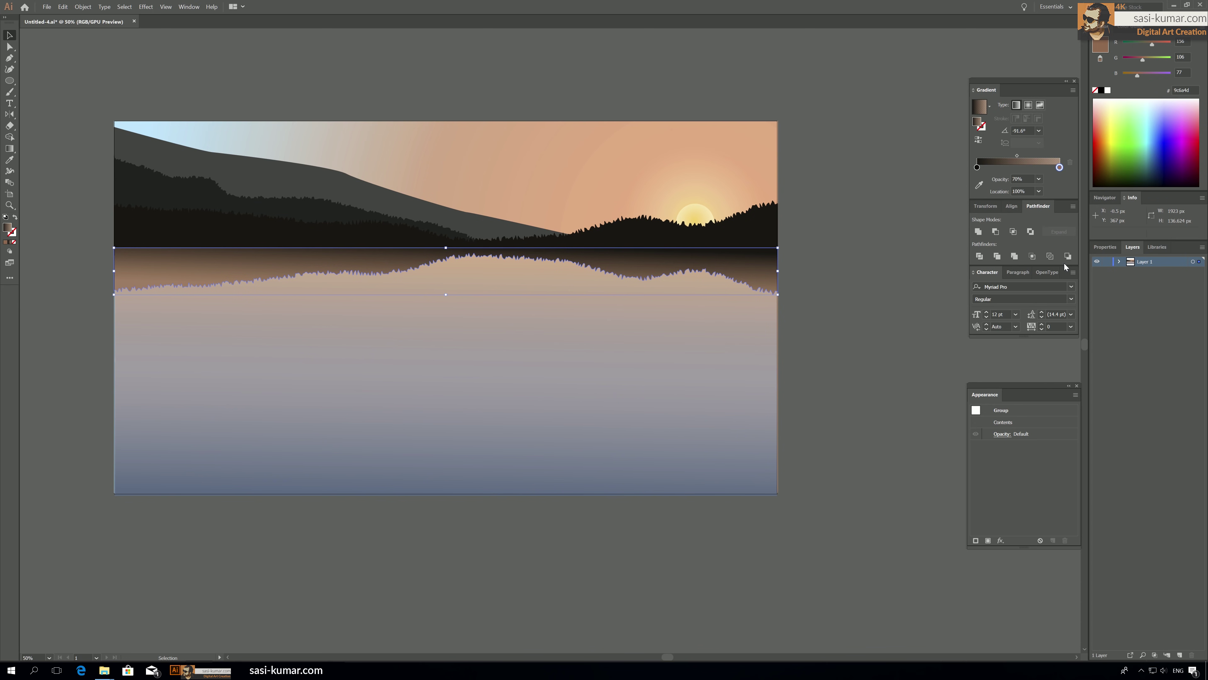
double_click(1060, 166)
click(1061, 168)
click(1039, 179)
click(1061, 243)
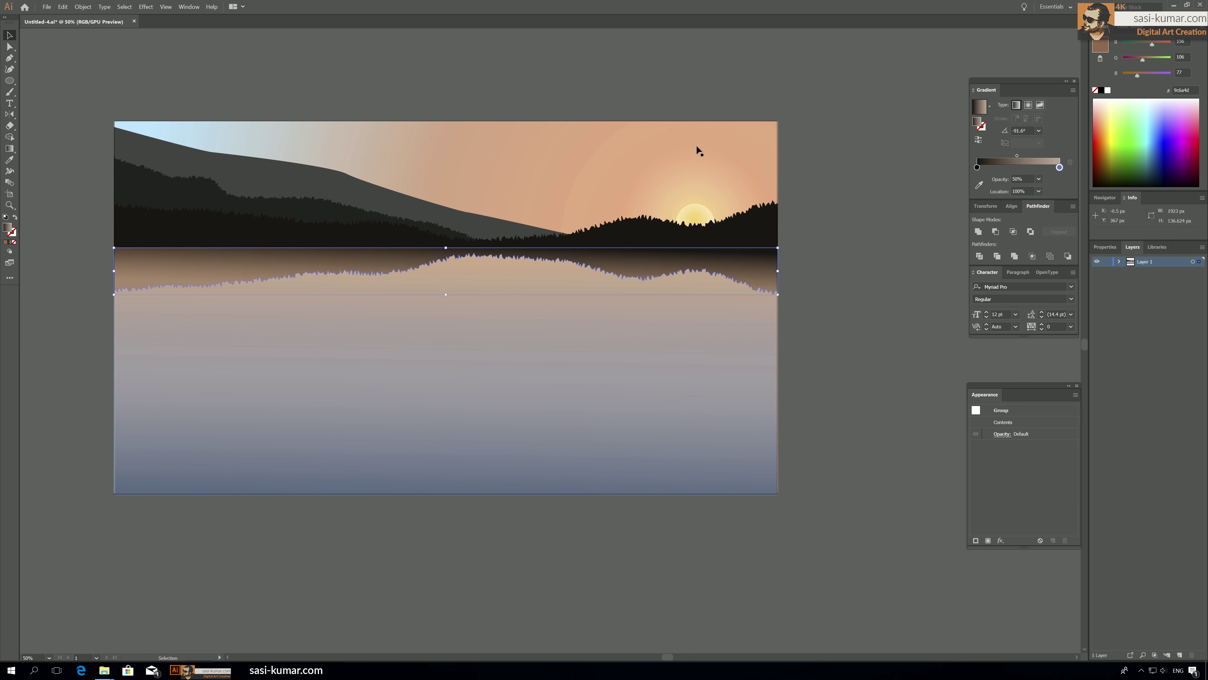
click(466, 62)
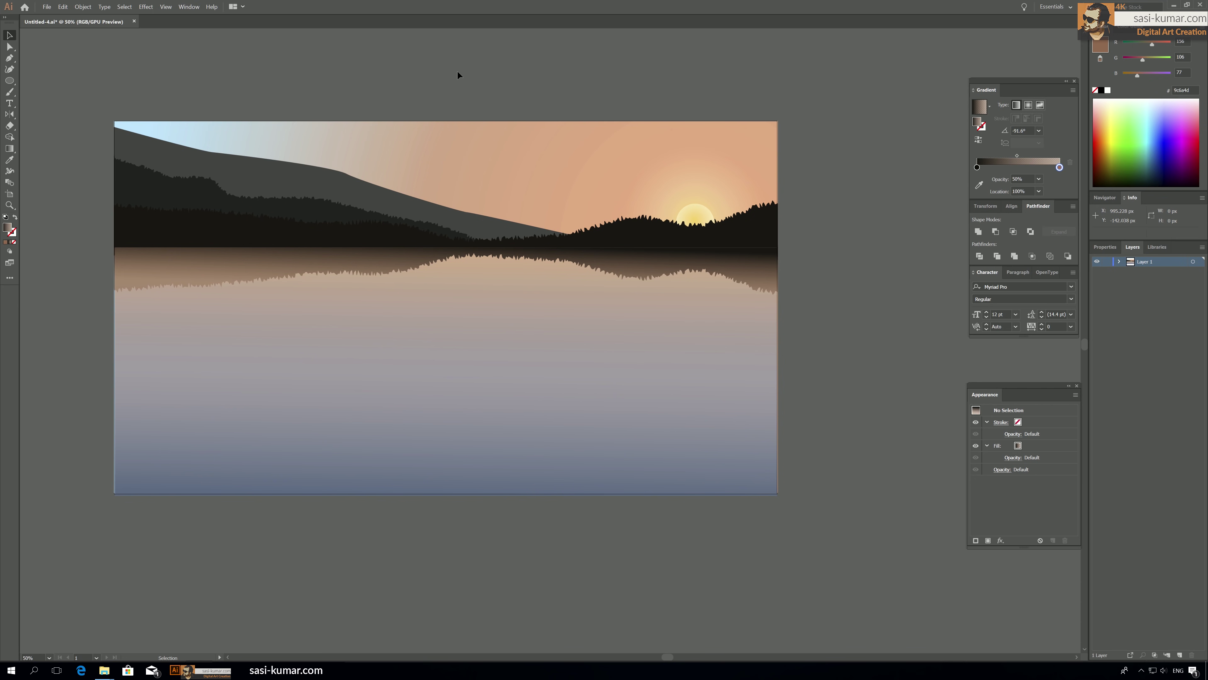
Recolour the middle tree-covered hill by sampling the front hills and lightening the fill to #2d251e, and deselect it.
click(321, 210)
key(i)
click(200, 232)
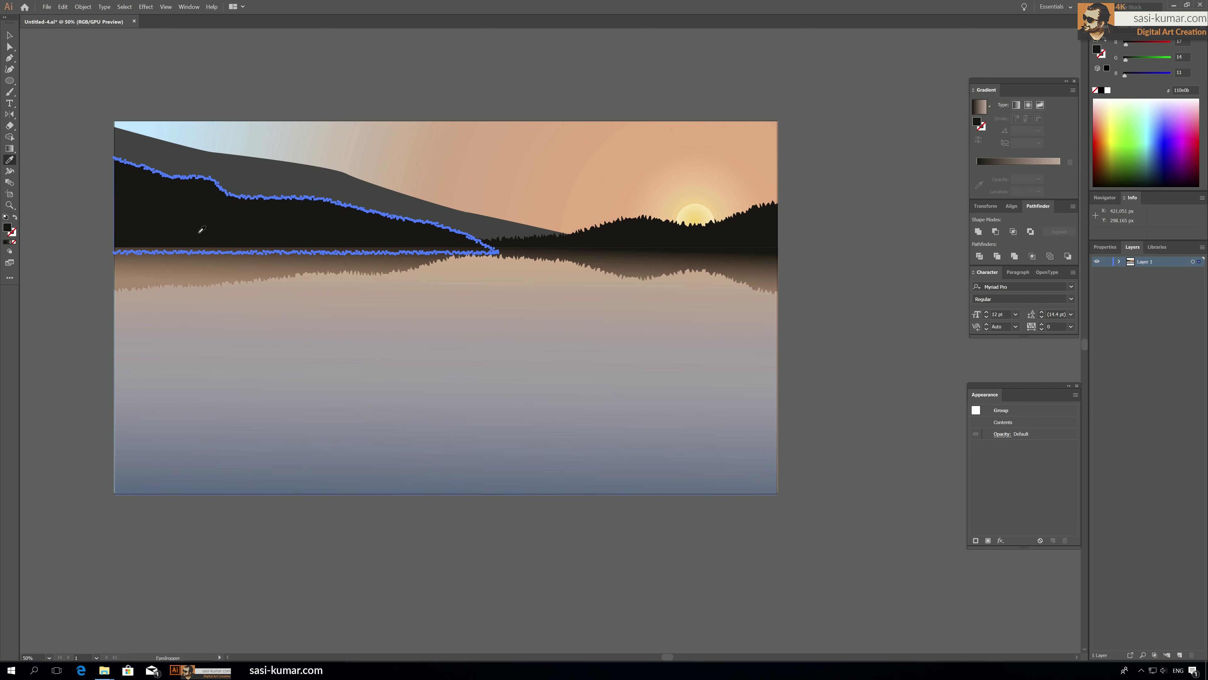
double_click(7, 229)
click(618, 270)
drag(618, 271, 620, 260)
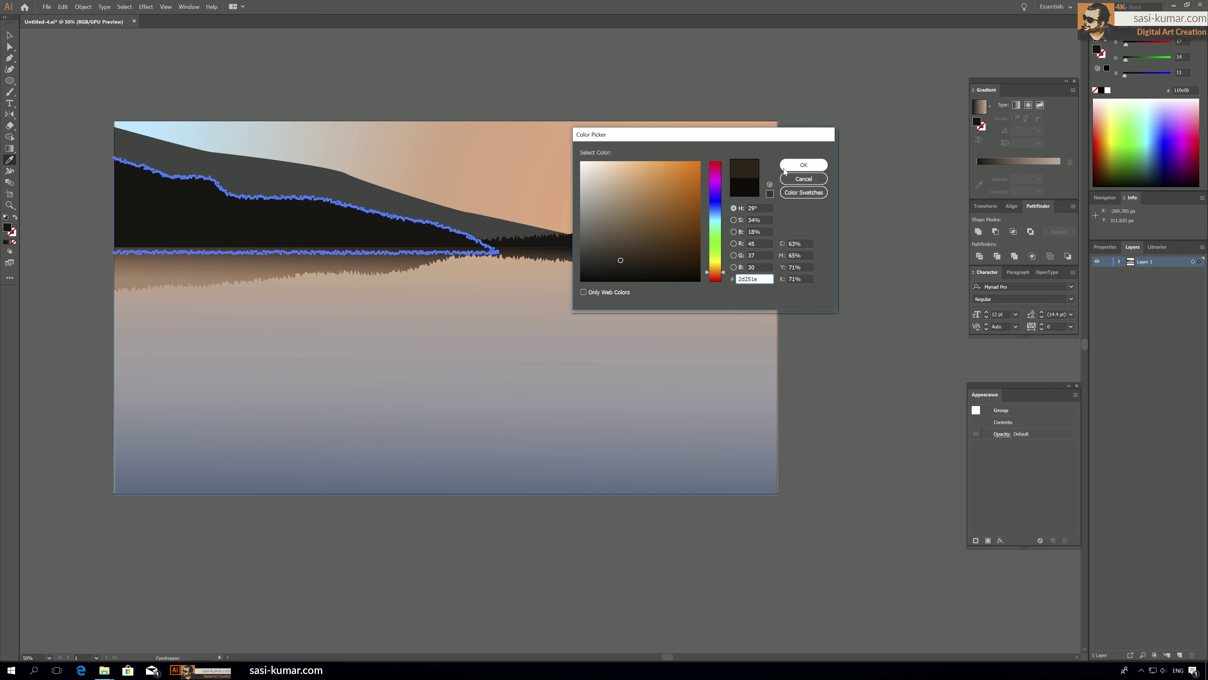
click(804, 164)
click(9, 35)
click(176, 54)
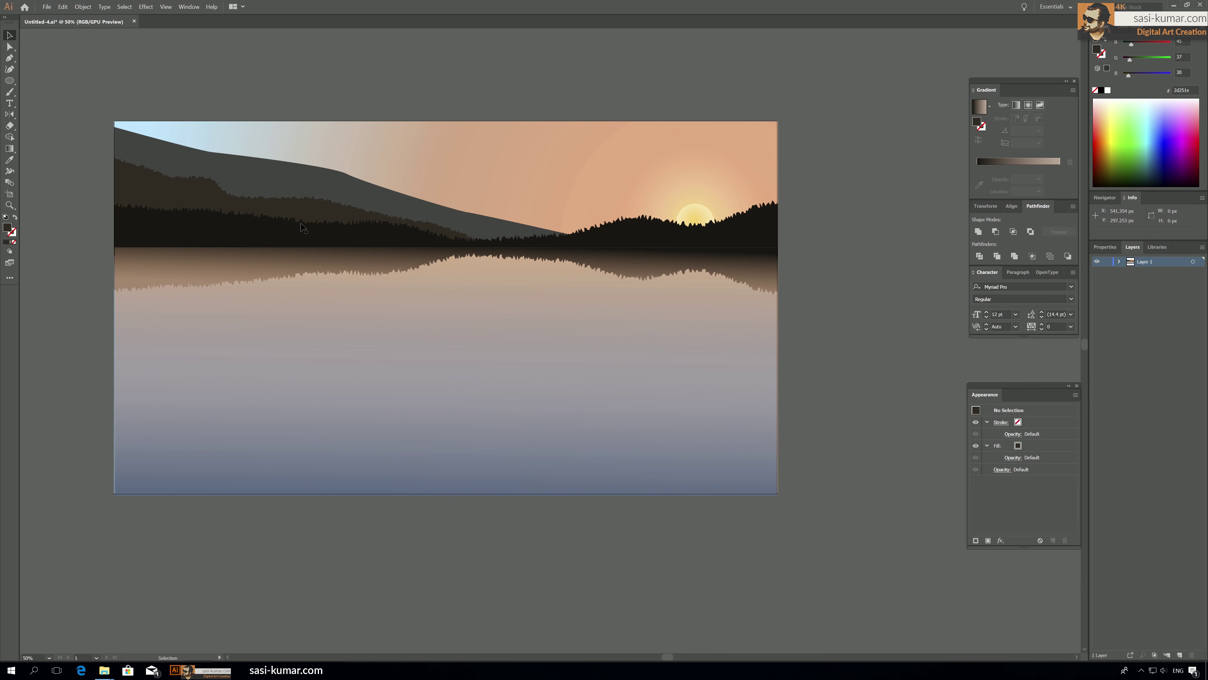
Draw a rectangle about 1677 by 336 px over the hills, ending at the waterline, and keep it selected.
key(ctrl+1)
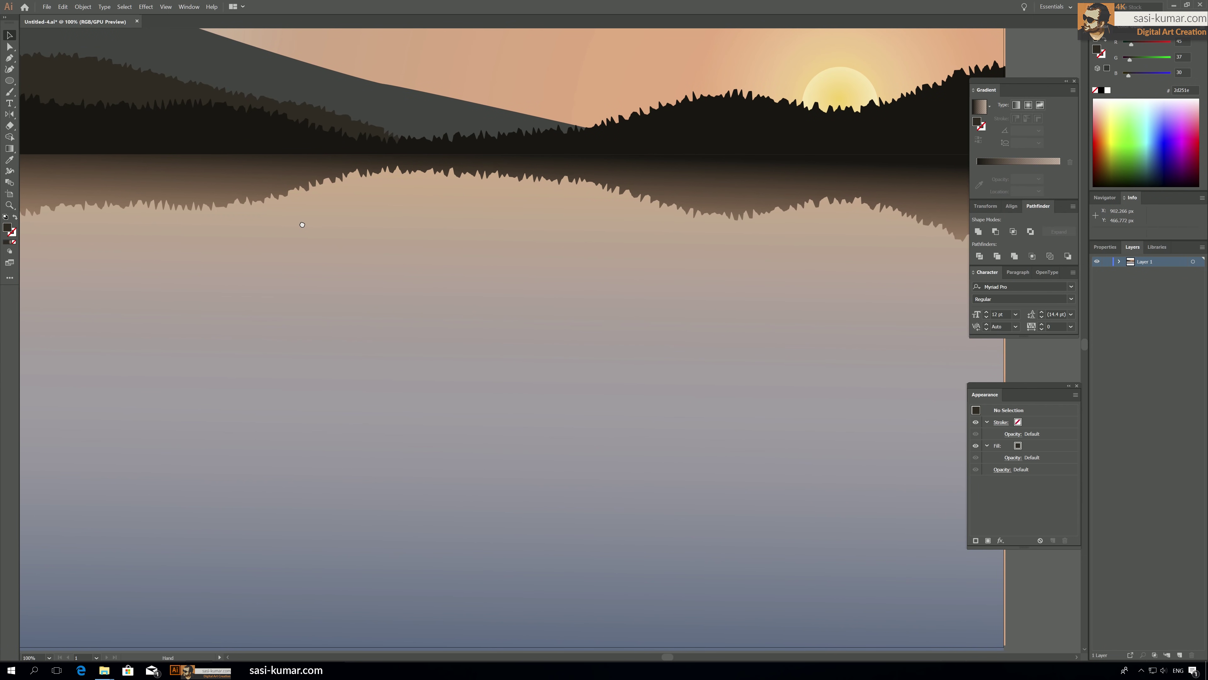
drag(302, 227, 619, 337)
key(ctrl+minus)
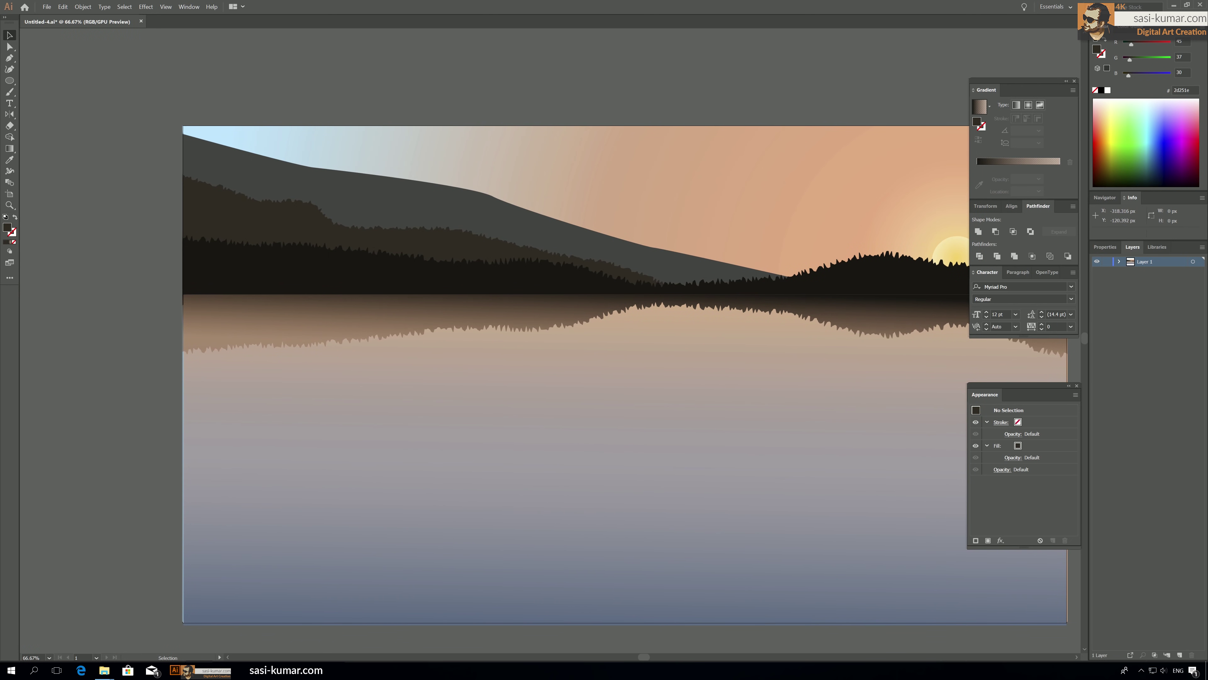
drag(6, 83, 42, 83)
mouse_move(183, 141)
mouse_down()
mouse_move(636, 299)
mouse_move(955, 295)
mouse_up()
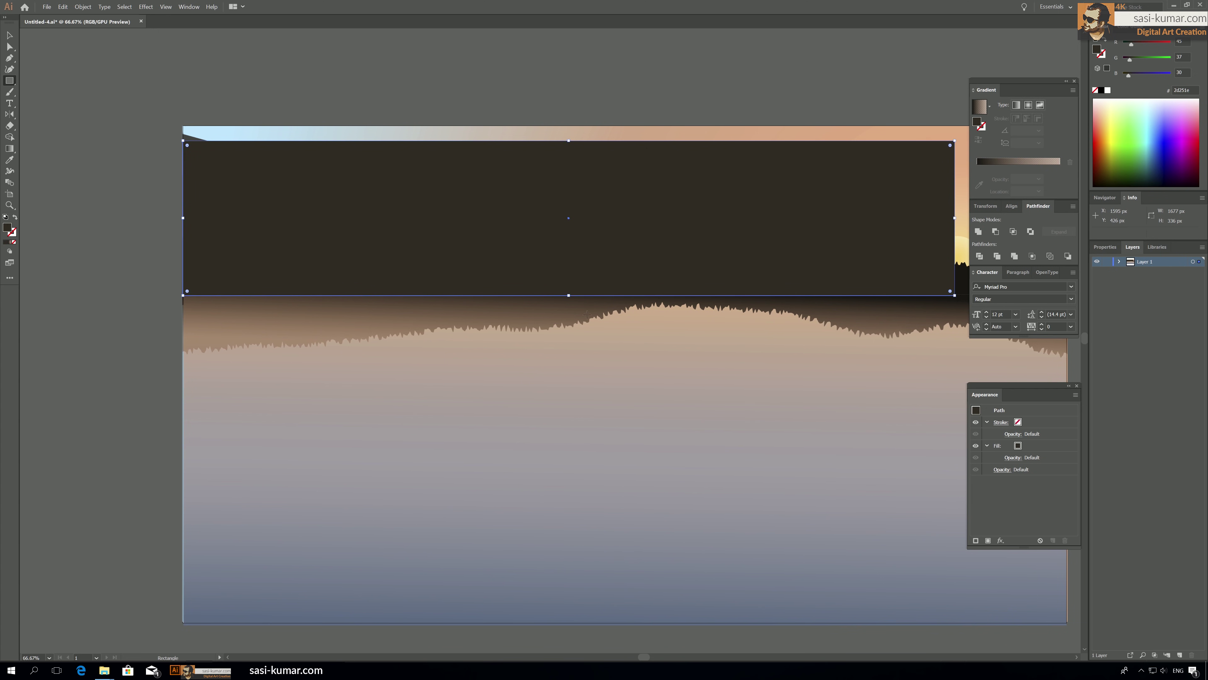
drag(541, 318, 917, 326)
key(ctrl+z)
click(9, 34)
click(75, 62)
click(480, 193)
key(a)
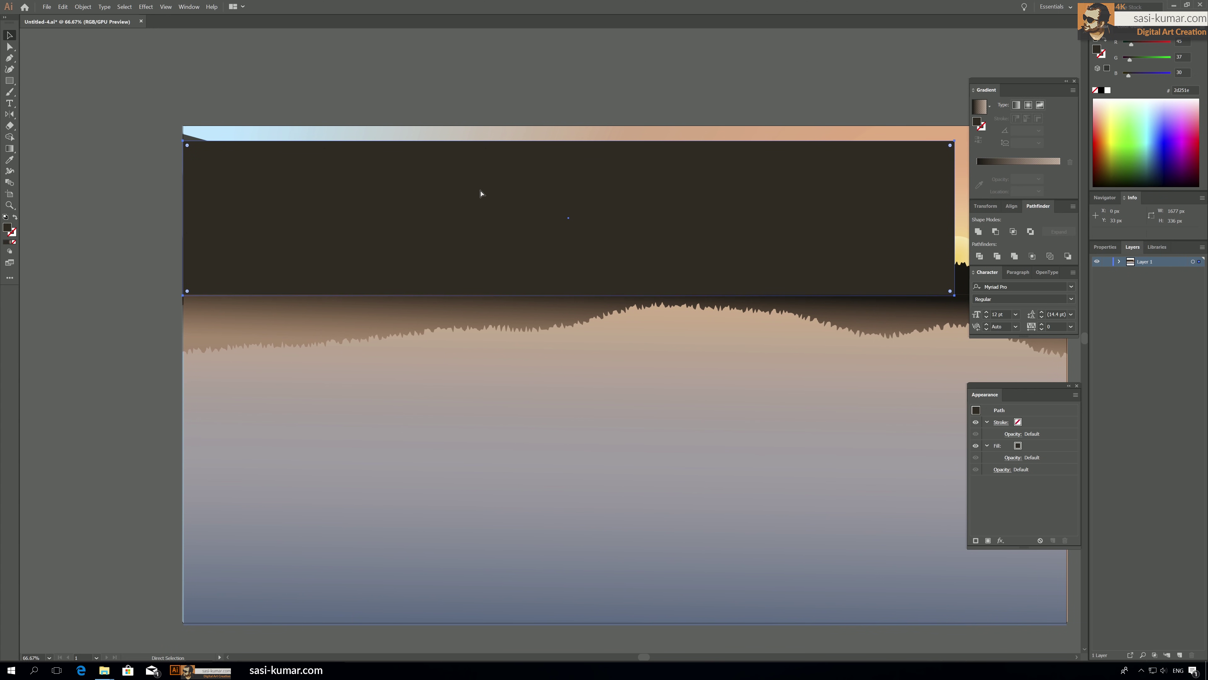
Move the rectangle backward in the stacking order so it sits behind the front tree-covered hills.
key(ctrl+bracketleft)
key(ctrl+bracketleft)
key(ctrl+bracketleft)
key(ctrl+bracketleft)
key(ctrl+bracketright)
key(ctrl+bracketright)
key(v)
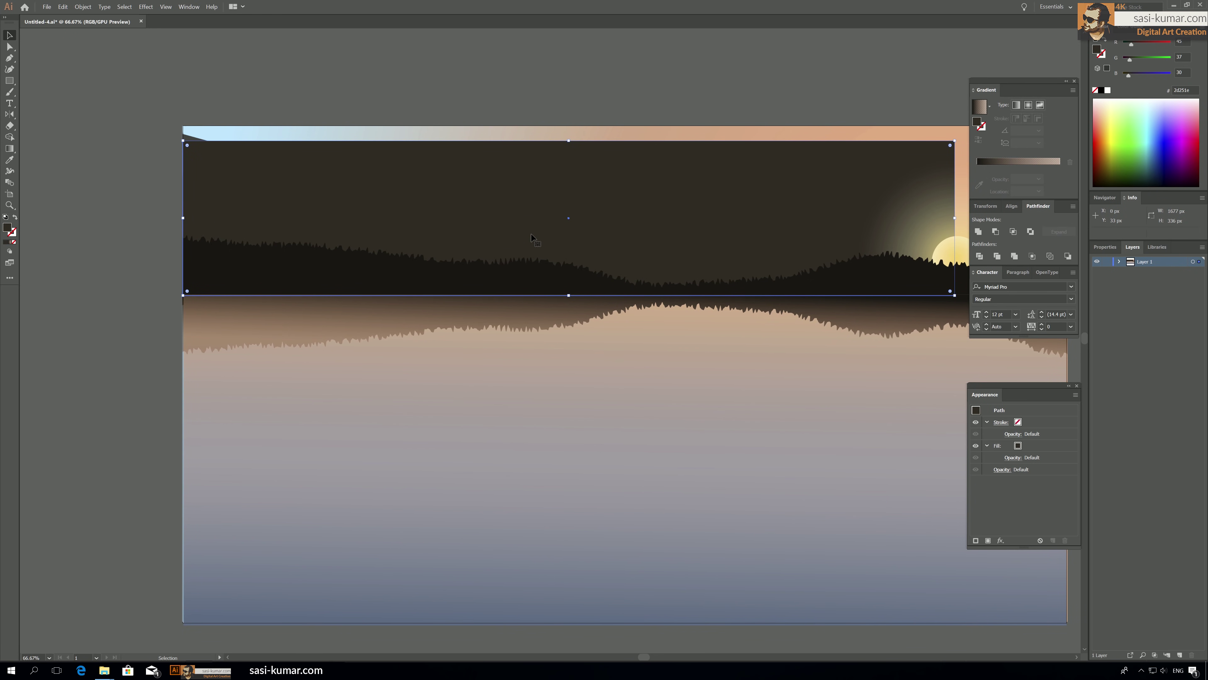
Copy the sky's gradient fill onto the rectangle with the Eyedropper.
key(ctrl+minus)
scroll(530, 232, down, 2)
scroll(530, 232, right, 3)
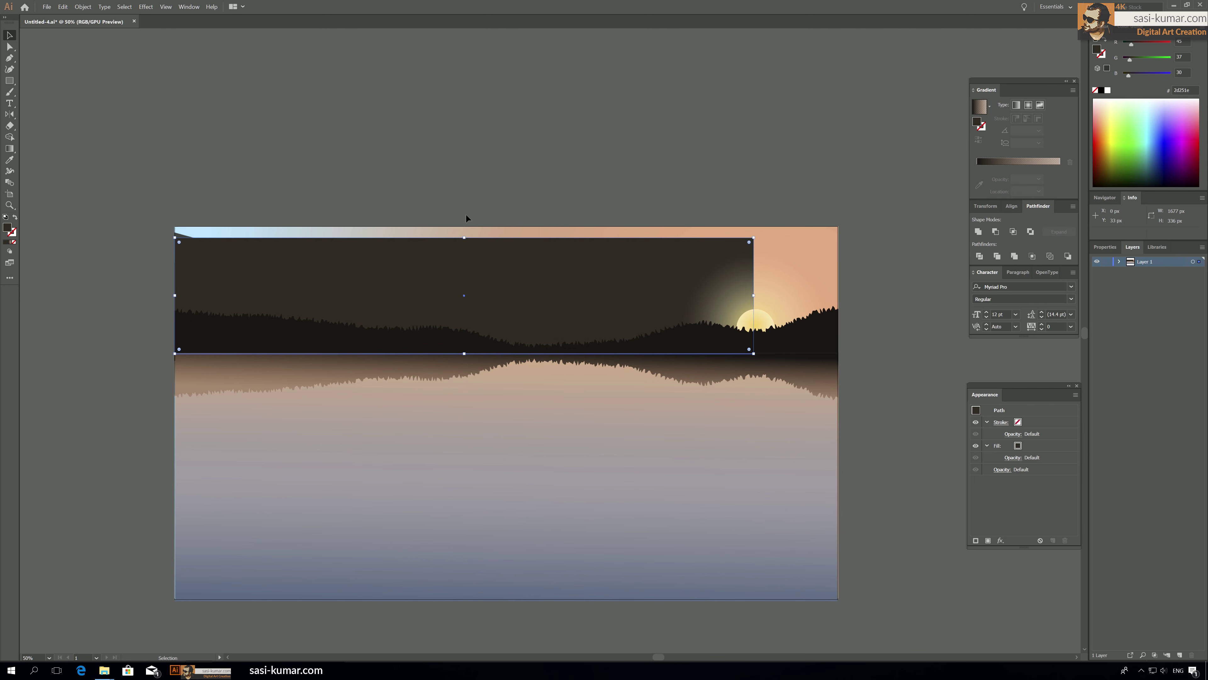
drag(484, 161, 402, 113)
key(i)
click(733, 210)
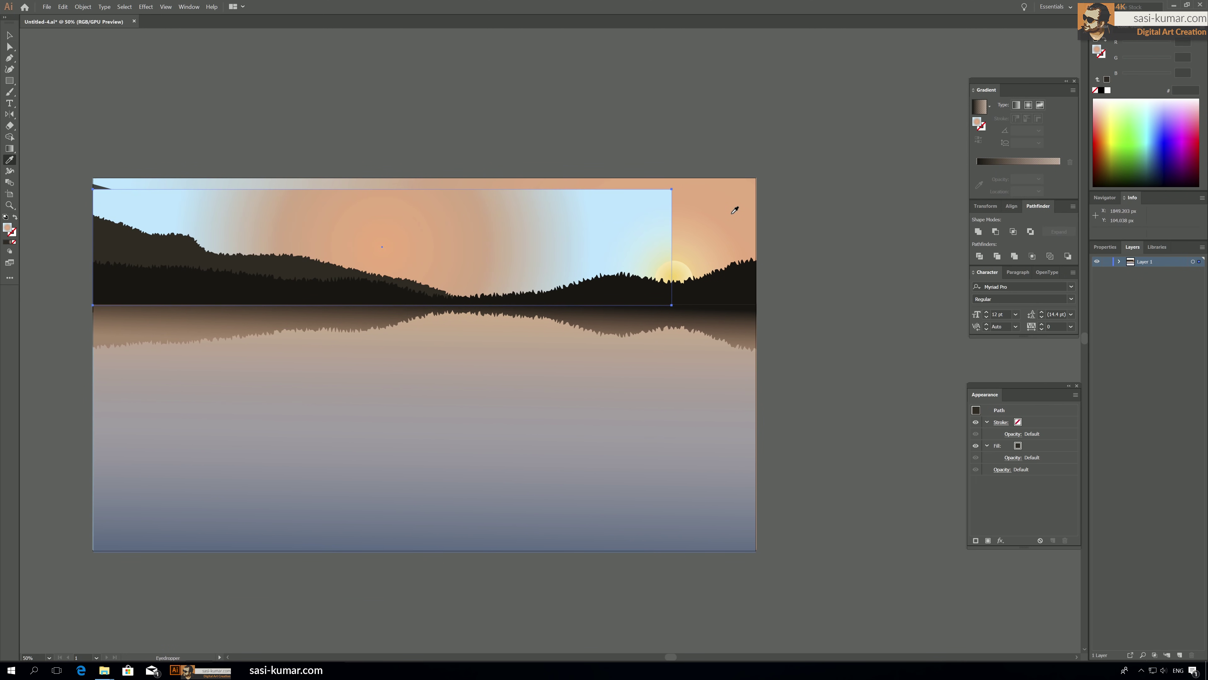
key(v)
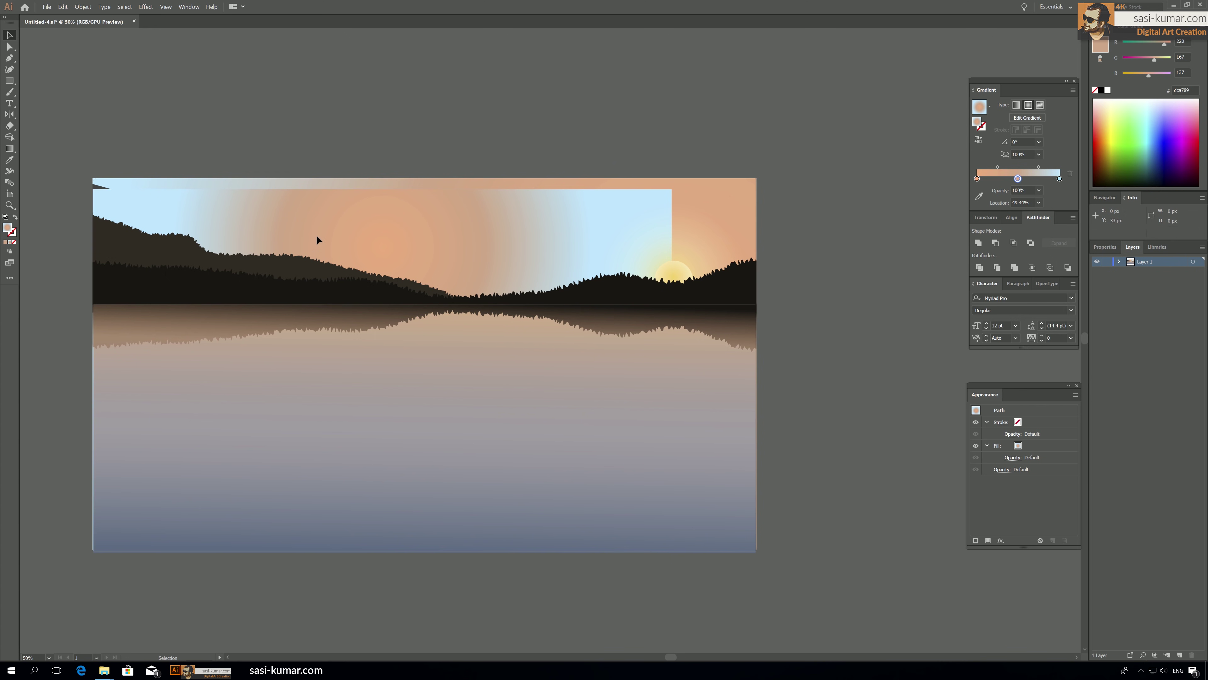
Make the rectangle's gradient linear and vertical with orange at the waterline, and bring it in front of the middle hill.
click(1016, 105)
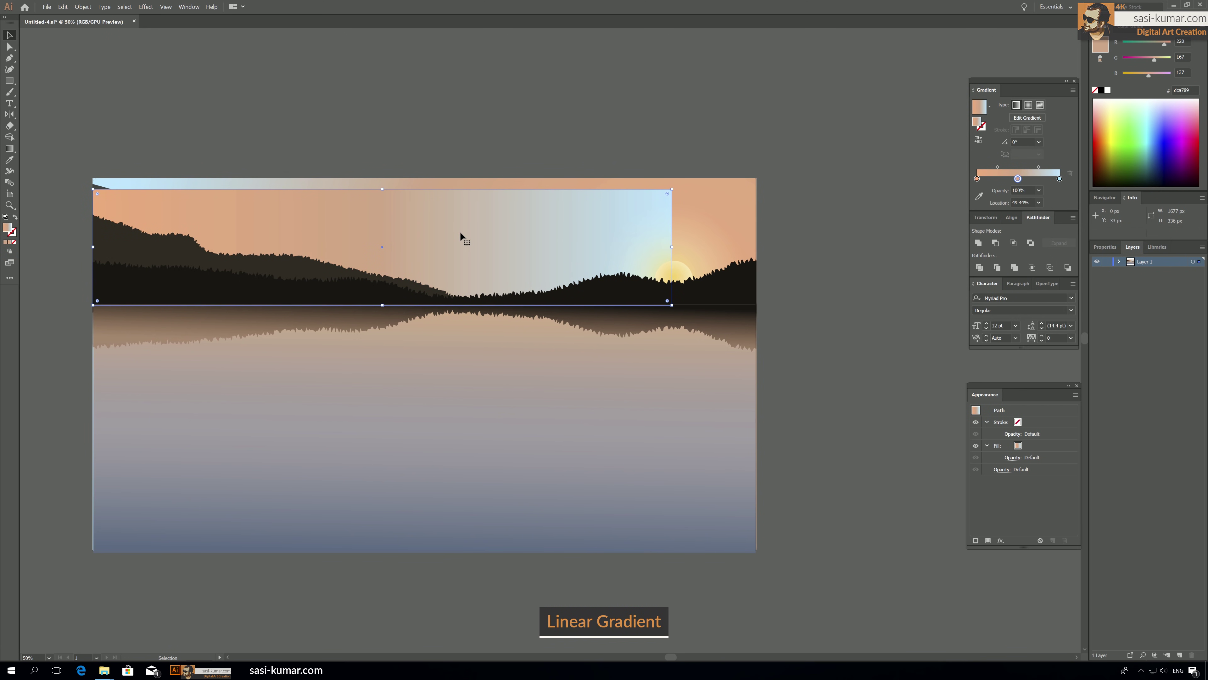
key(g)
drag(347, 305, 347, 240)
click(9, 36)
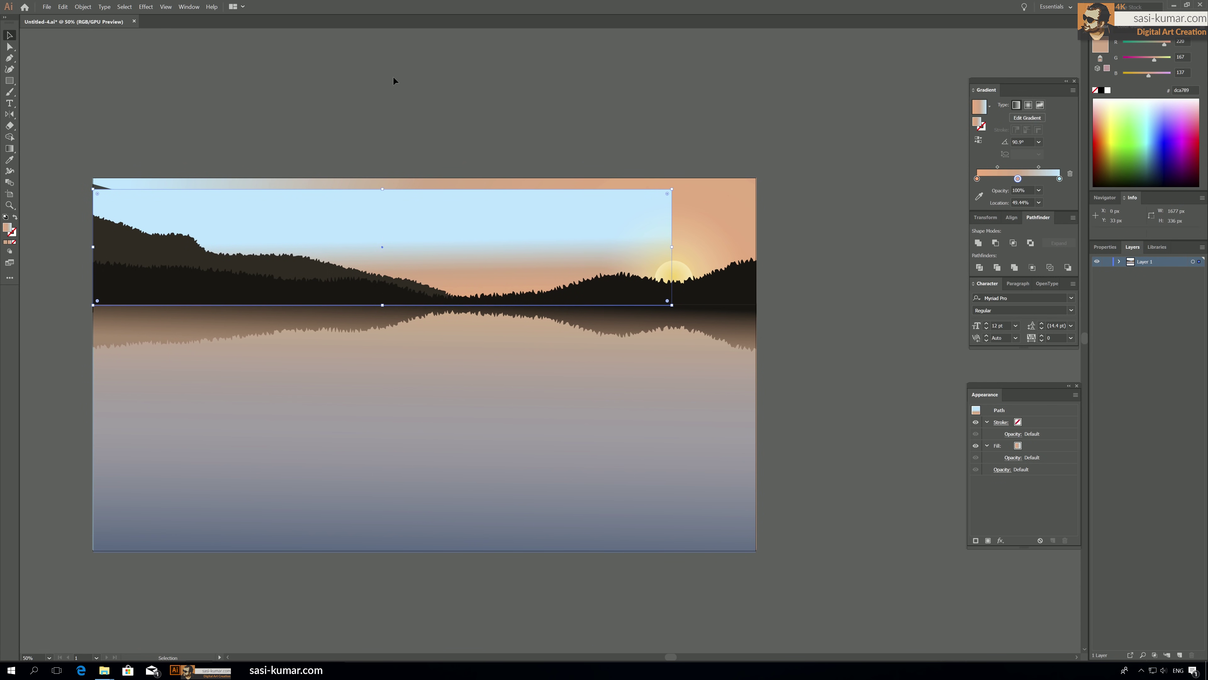
key(ctrl+])
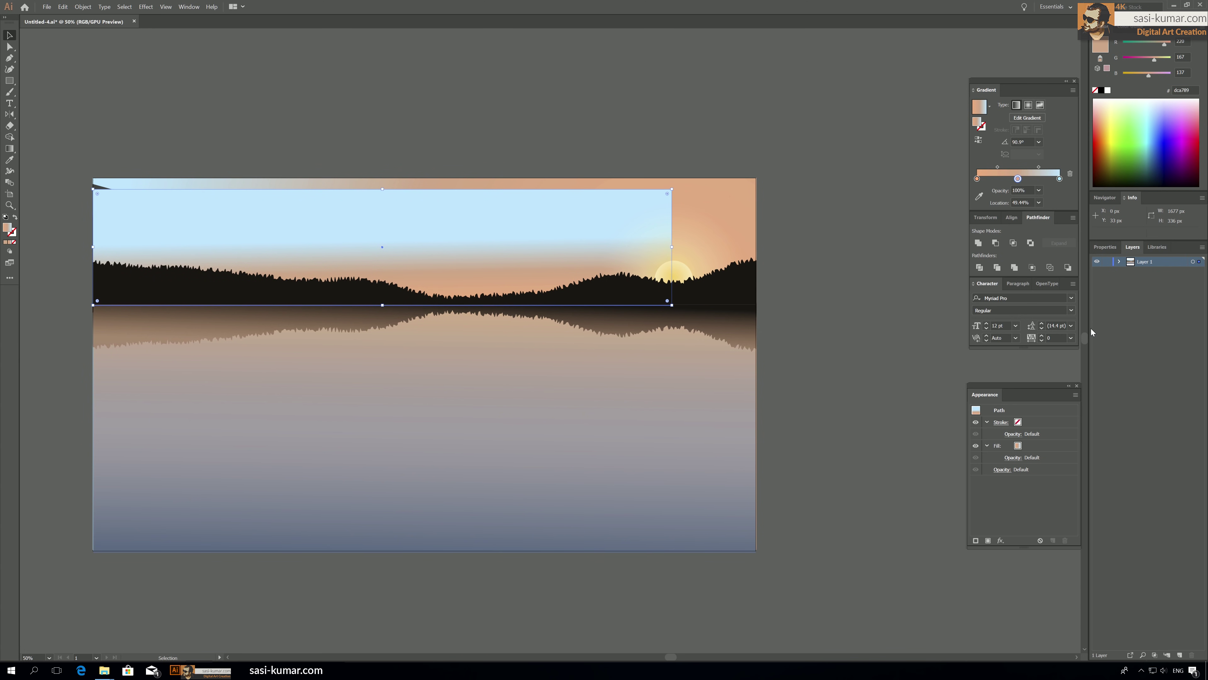
Set the opacity of the rectangle gradient's light blue end stop to 0%.
click(1059, 179)
click(1039, 190)
click(1044, 193)
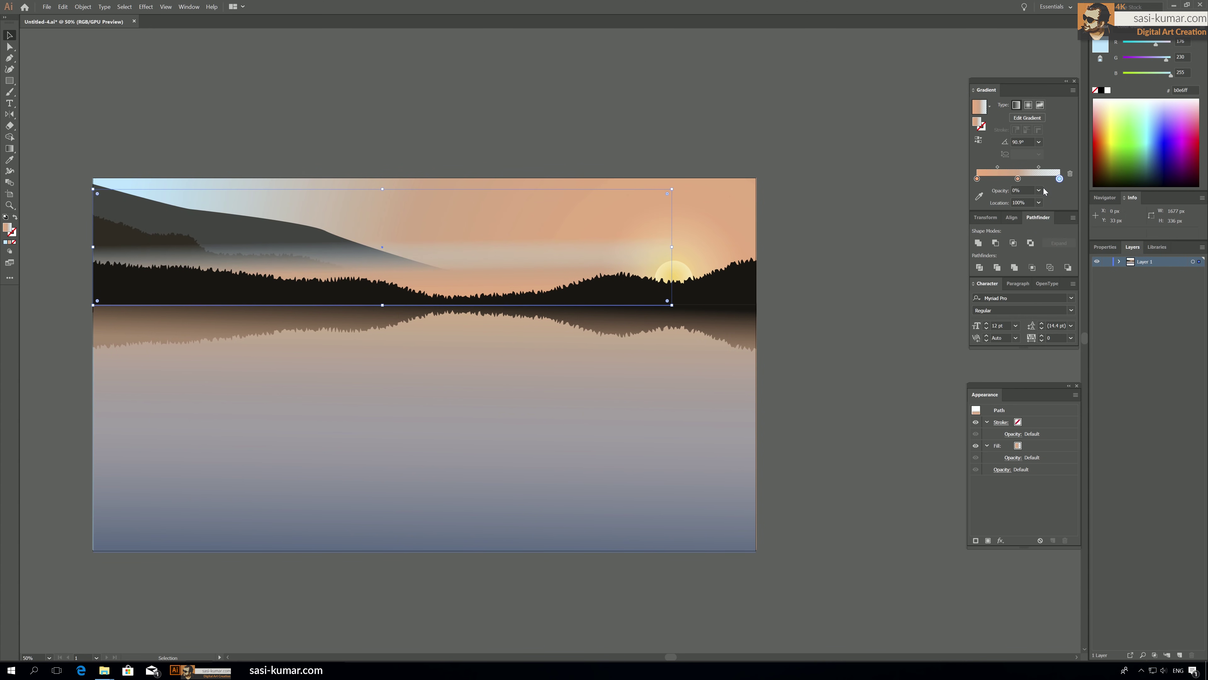
Remove the light blue stop from the rectangle's gradient and fade its orange end stop to 0% opacity.
double_click(1060, 180)
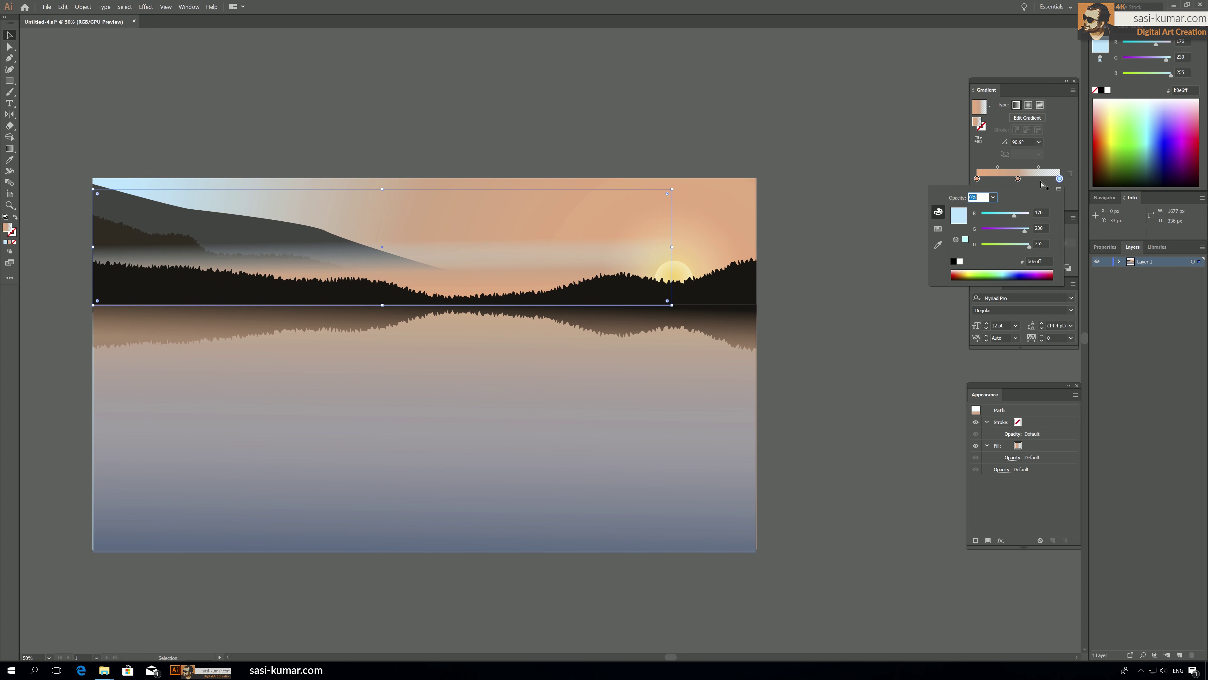
mouse_move(1060, 180)
mouse_down()
mouse_move(1036, 185)
mouse_move(1071, 180)
mouse_up()
double_click(1059, 178)
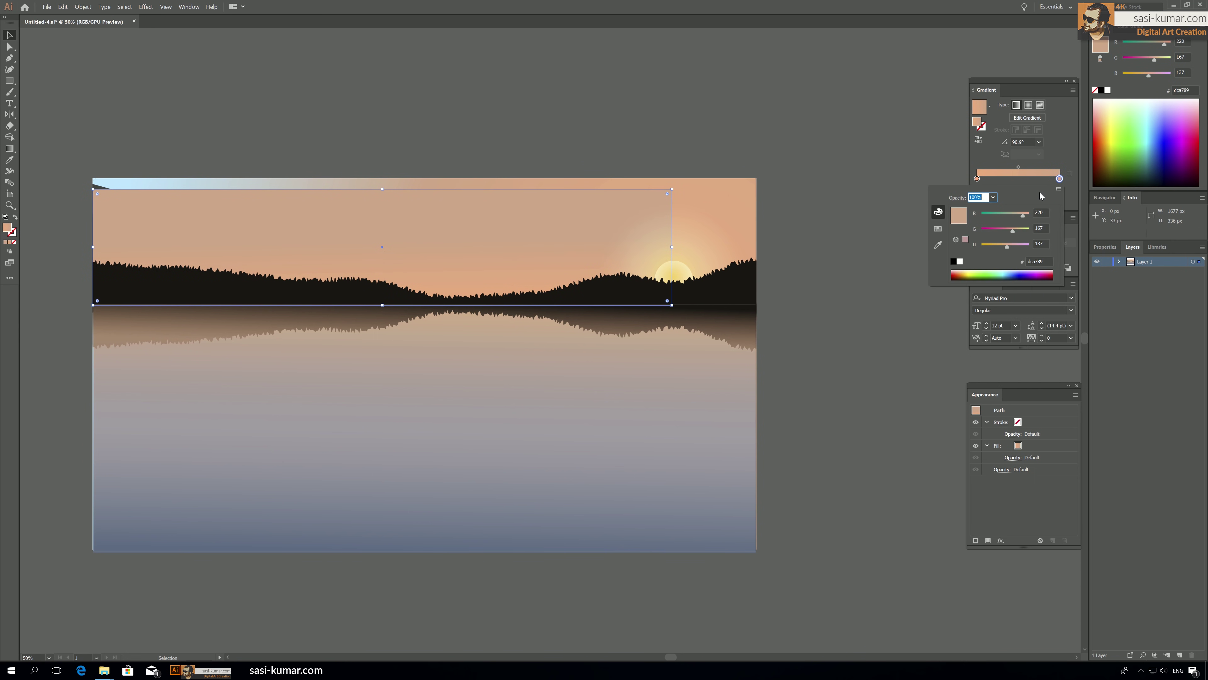
key(Escape)
click(1039, 190)
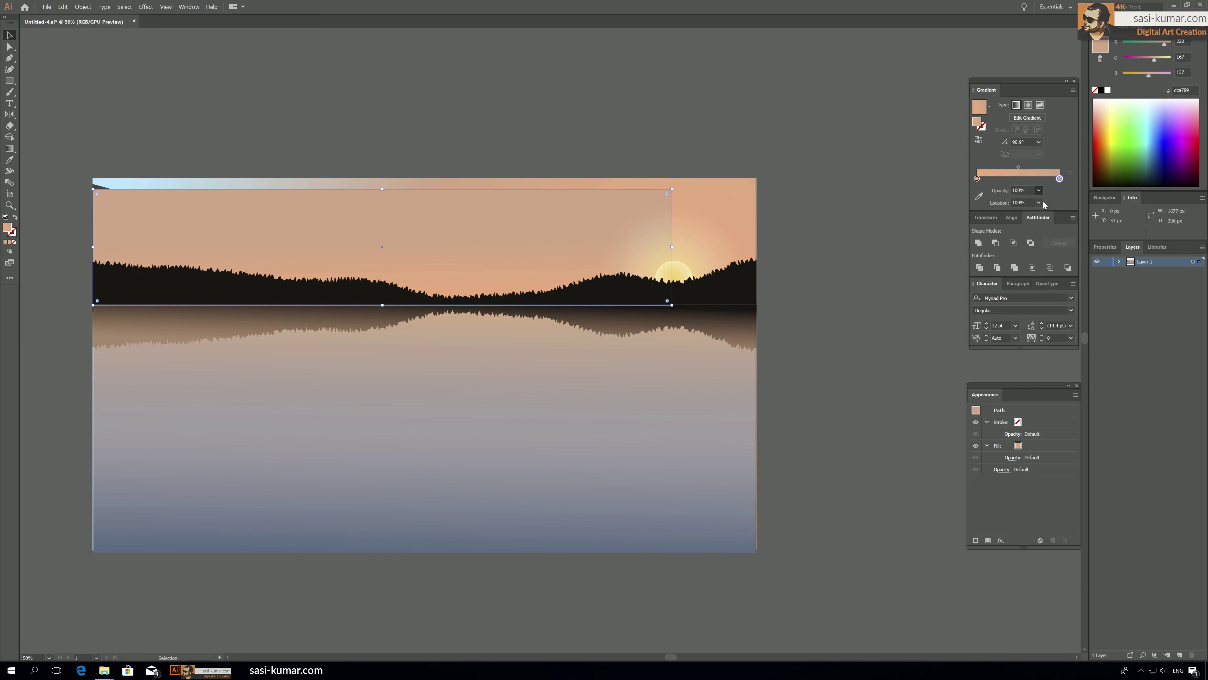
click(1043, 202)
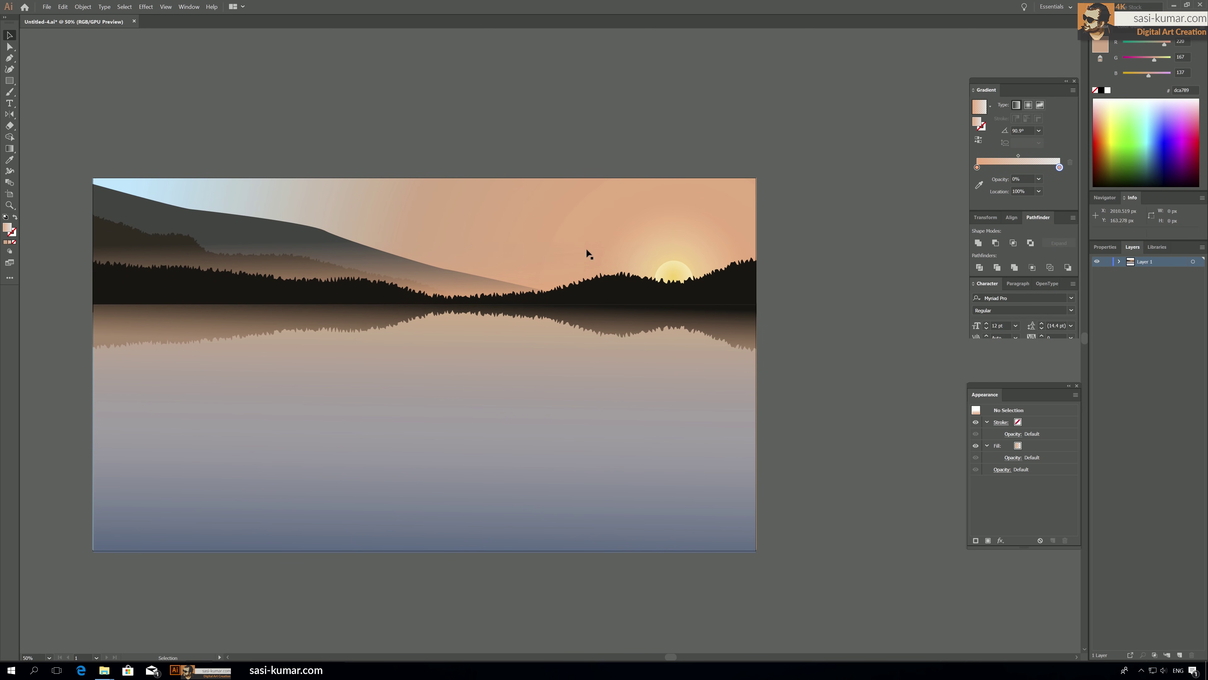
Set the opacity of the mist rectangle's orange gradient stop at the waterline to 40% and deselect the rectangle.
click(977, 179)
click(1038, 190)
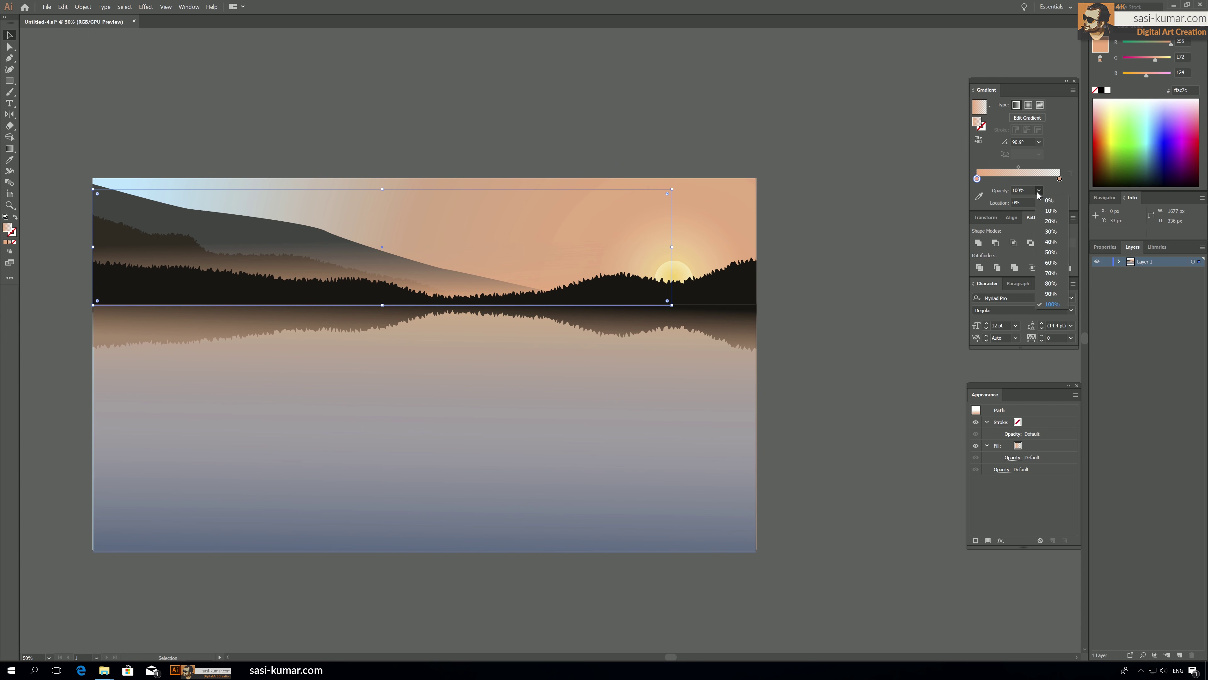
click(1052, 242)
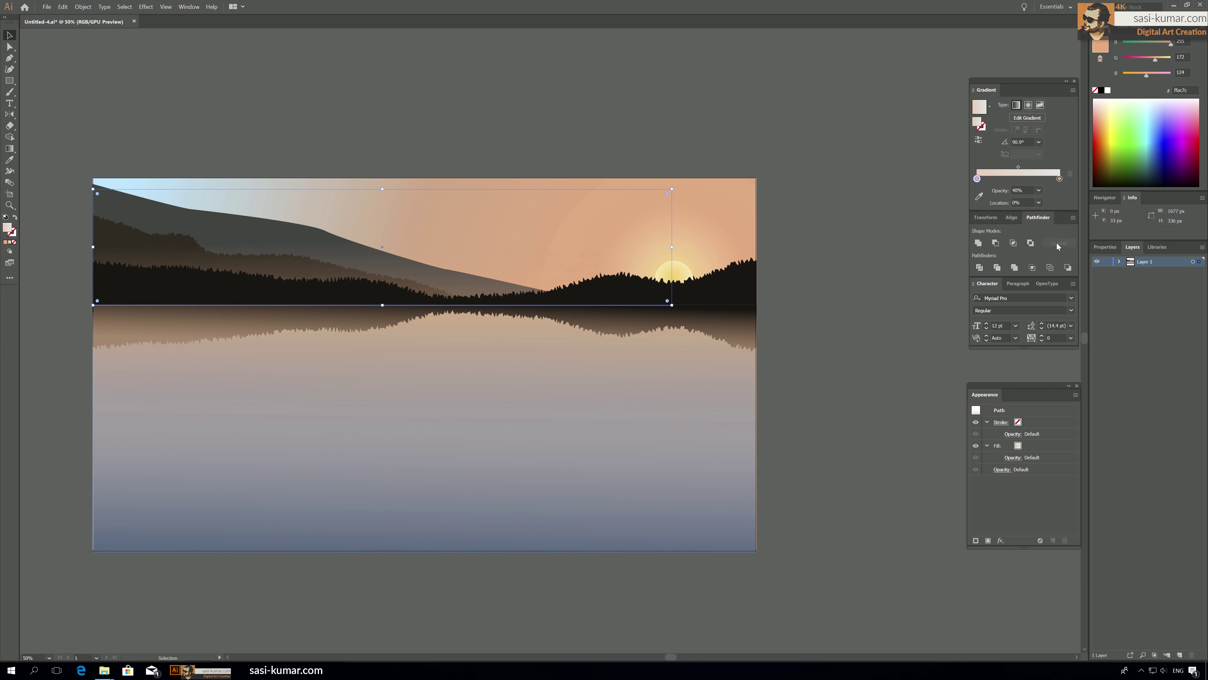
click(504, 125)
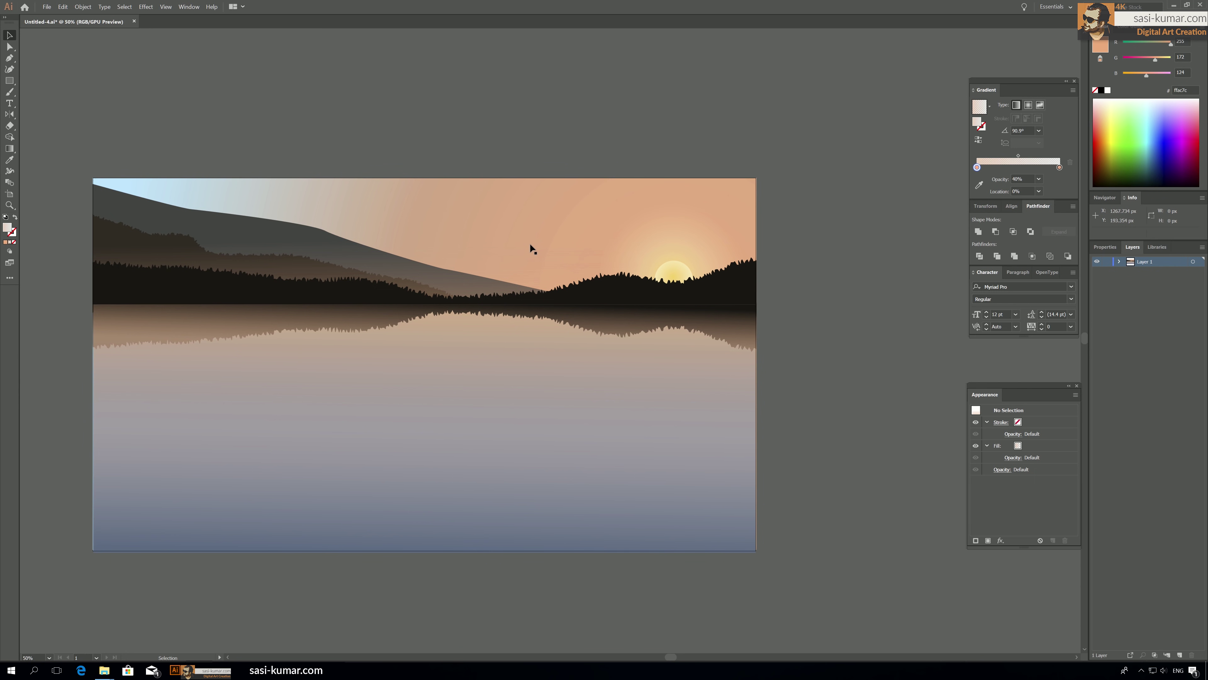
Redraw the mist rectangle's gradient vertically from the waterline up to the top of the middle hill, about 126 px long.
click(253, 263)
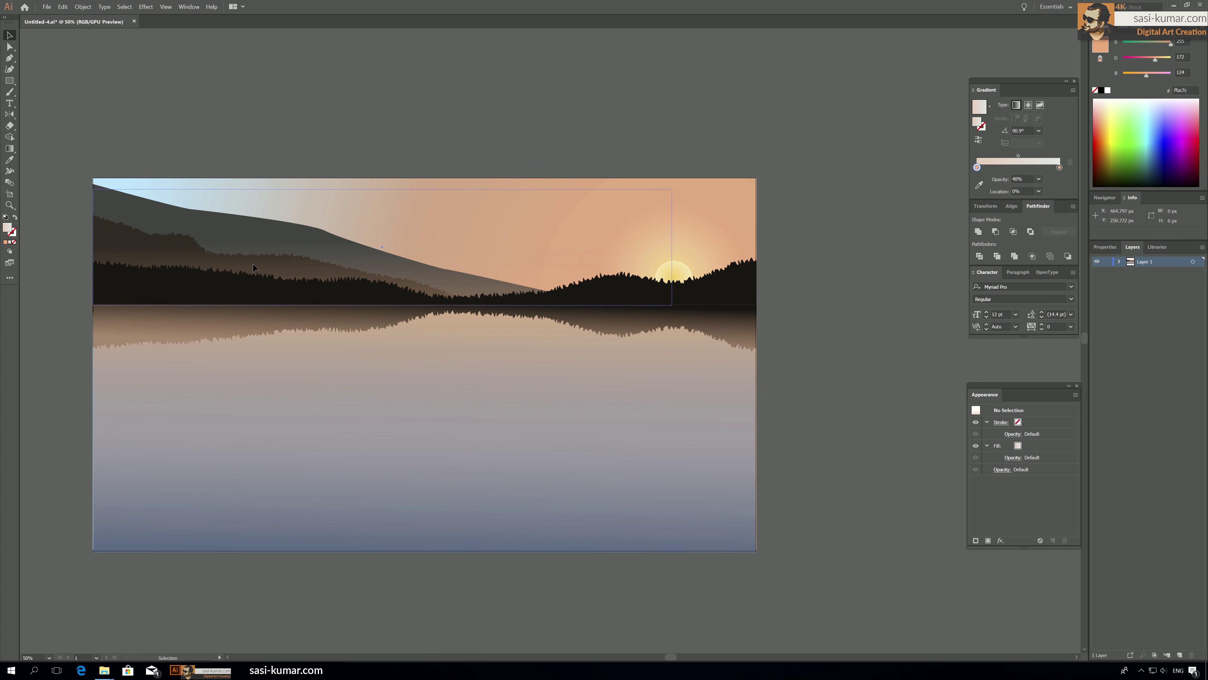
key(g)
drag(302, 304, 301, 261)
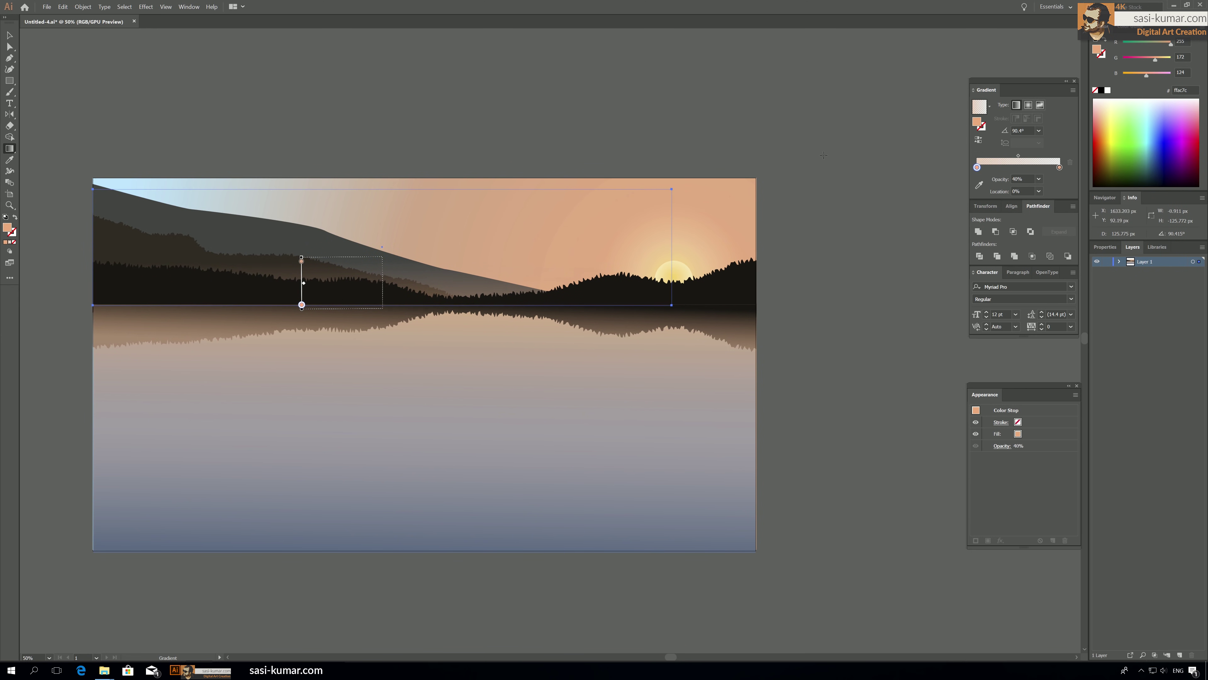
Recolour the mist gradient's orange stop at the waterline to dark red #ab1100.
double_click(977, 167)
drag(1014, 219, 985, 220)
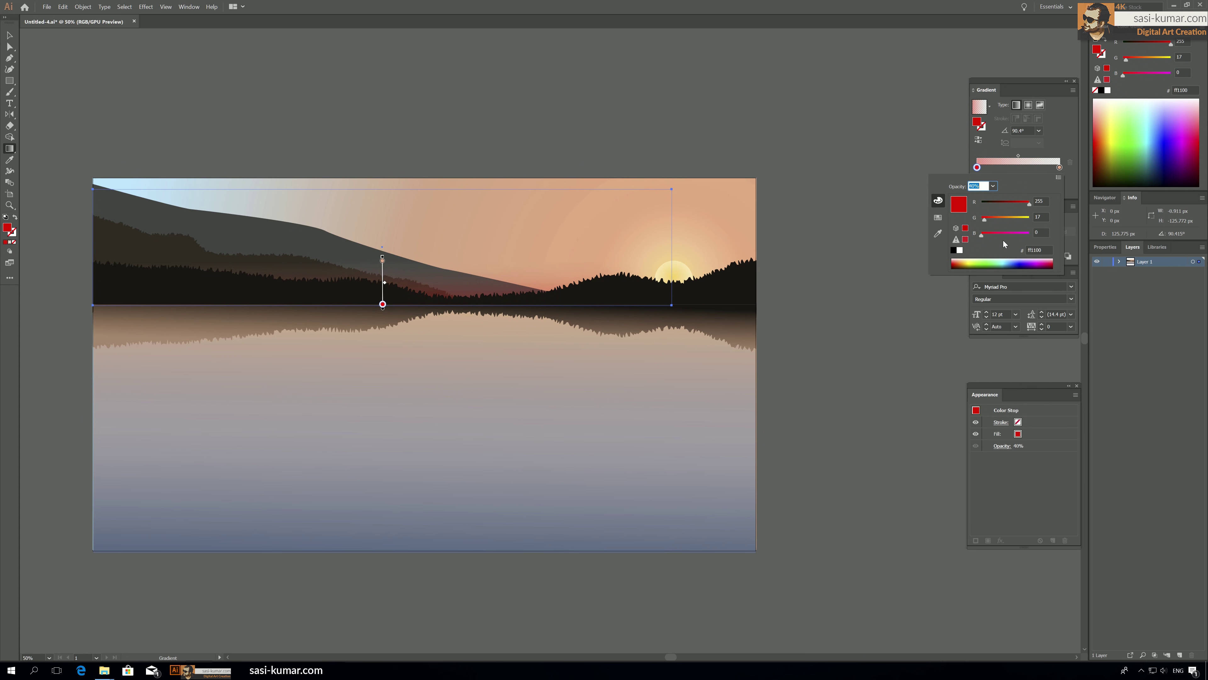
drag(1022, 205, 1012, 203)
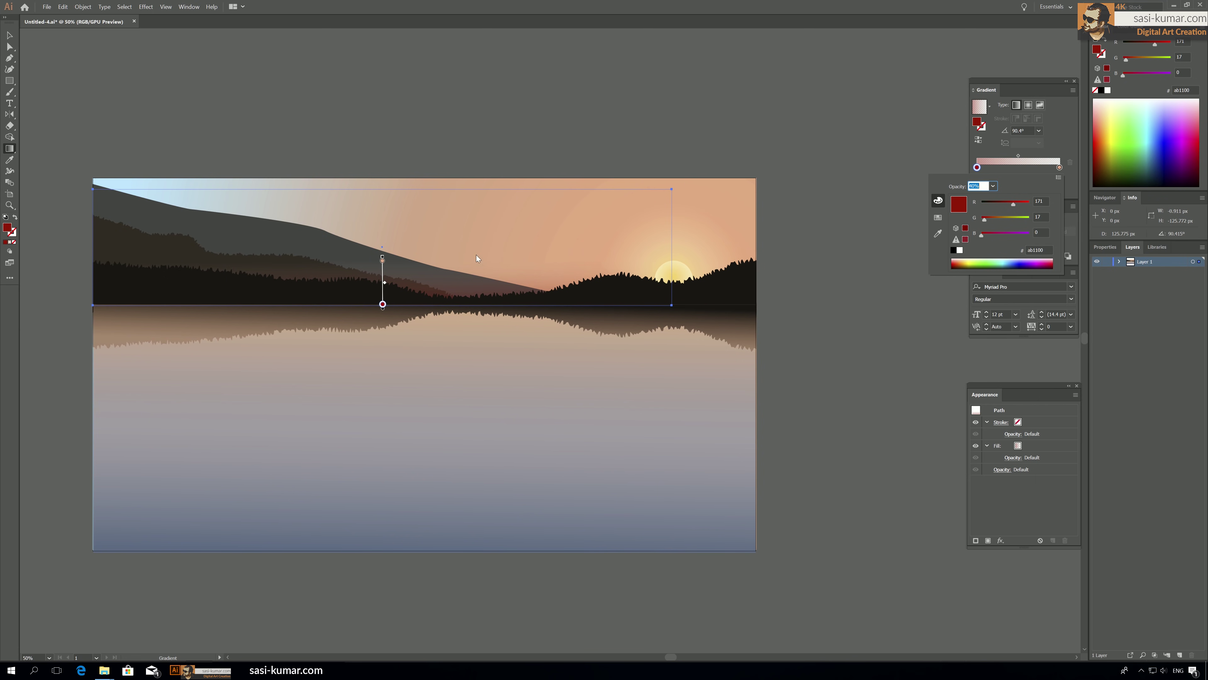
Set the red gradient stop to 40% opacity on the overlay covering the hills, and deselect the overlay.
key(Return)
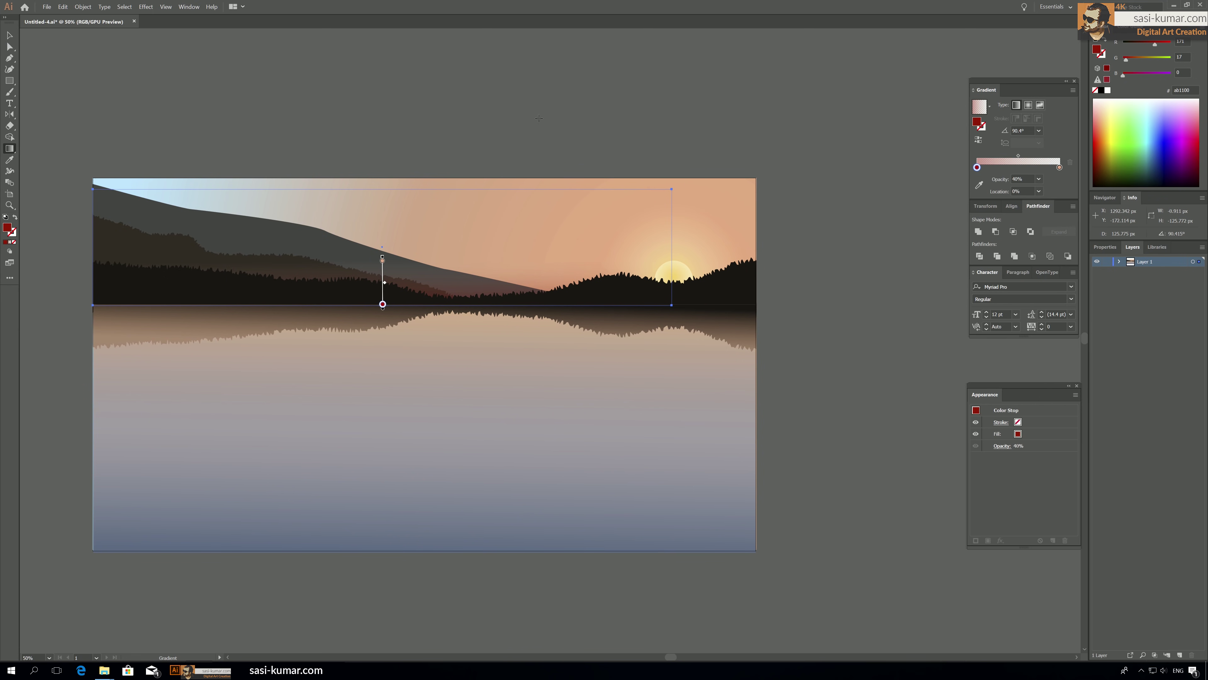
key(v)
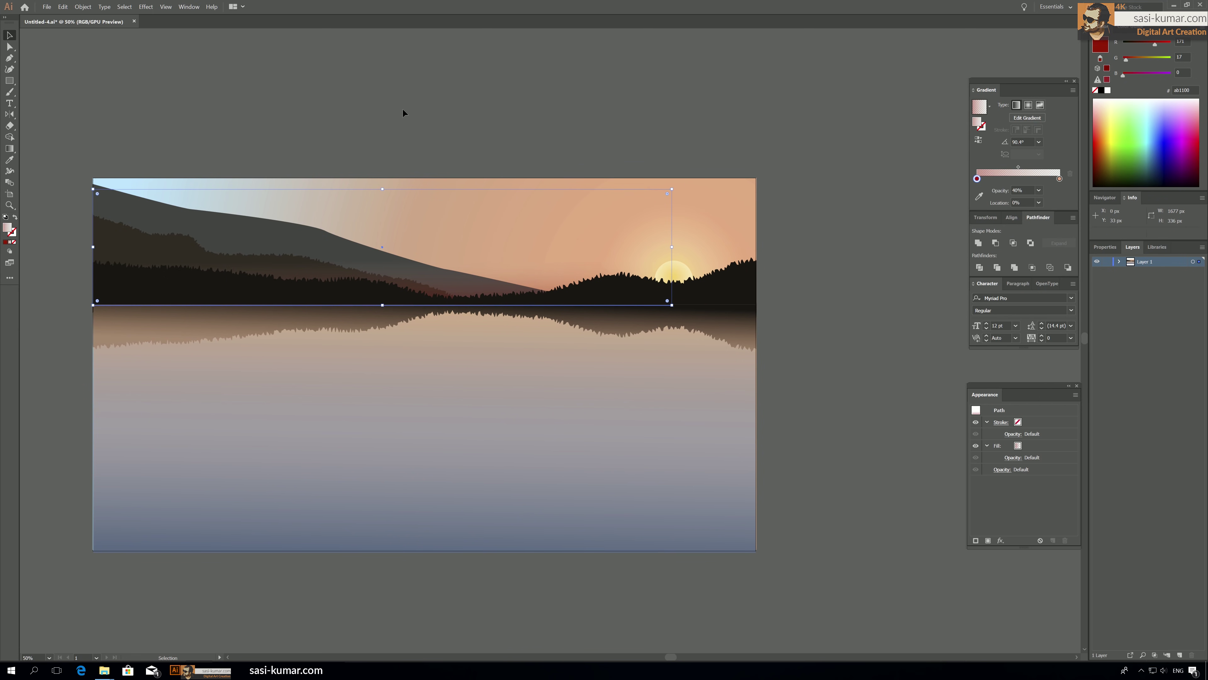
click(402, 111)
Fill the far grey mountain with the water's blue-to-orange gradient by sampling it with the Eyedropper.
click(180, 223)
ctrl+click(180, 221)
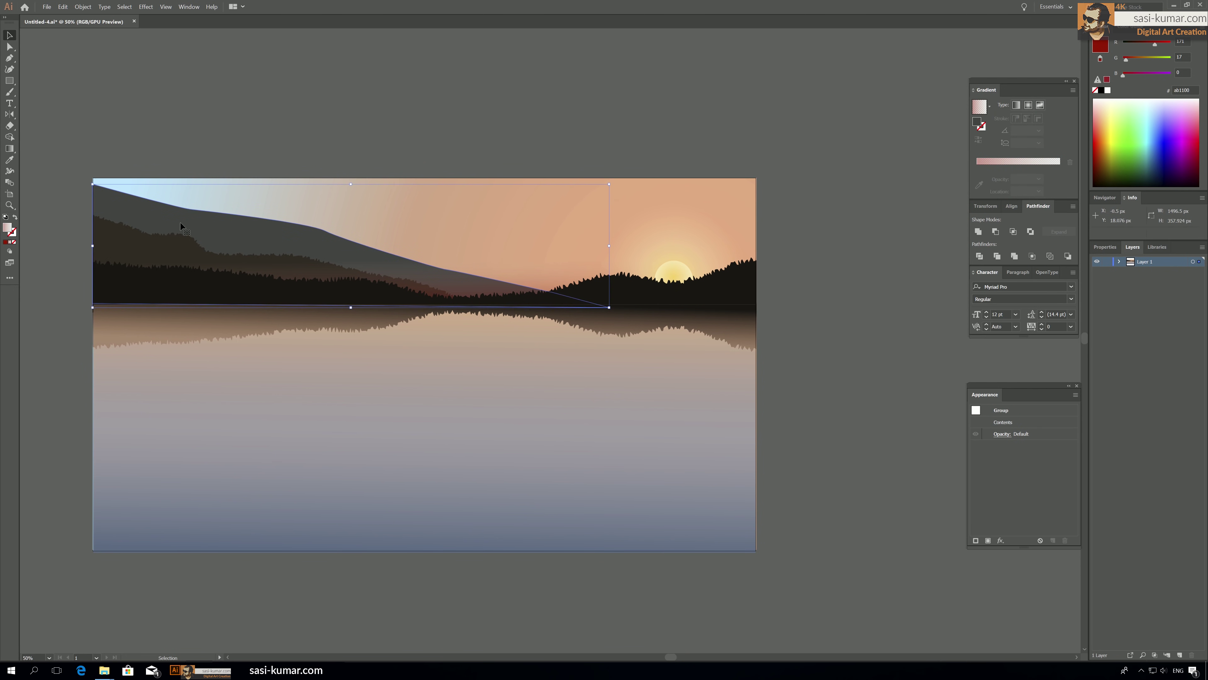
ctrl+click(153, 205)
ctrl+click(152, 210)
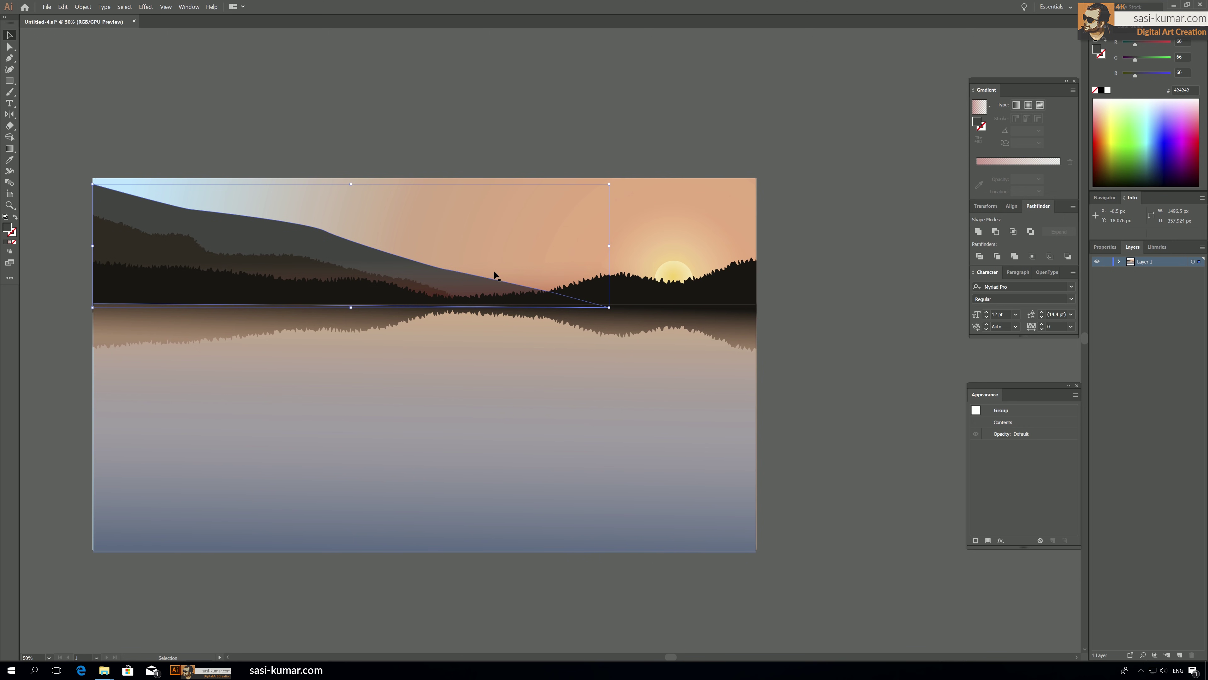
click(344, 107)
click(285, 226)
key(i)
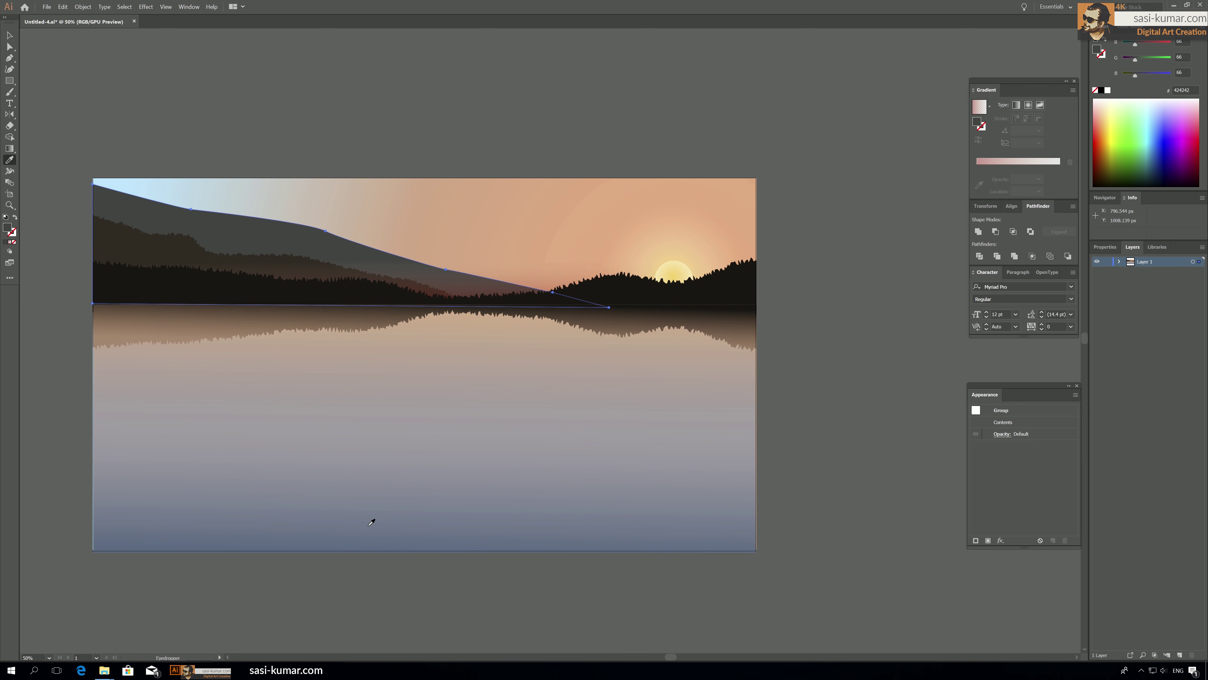
click(371, 522)
click(9, 34)
click(407, 86)
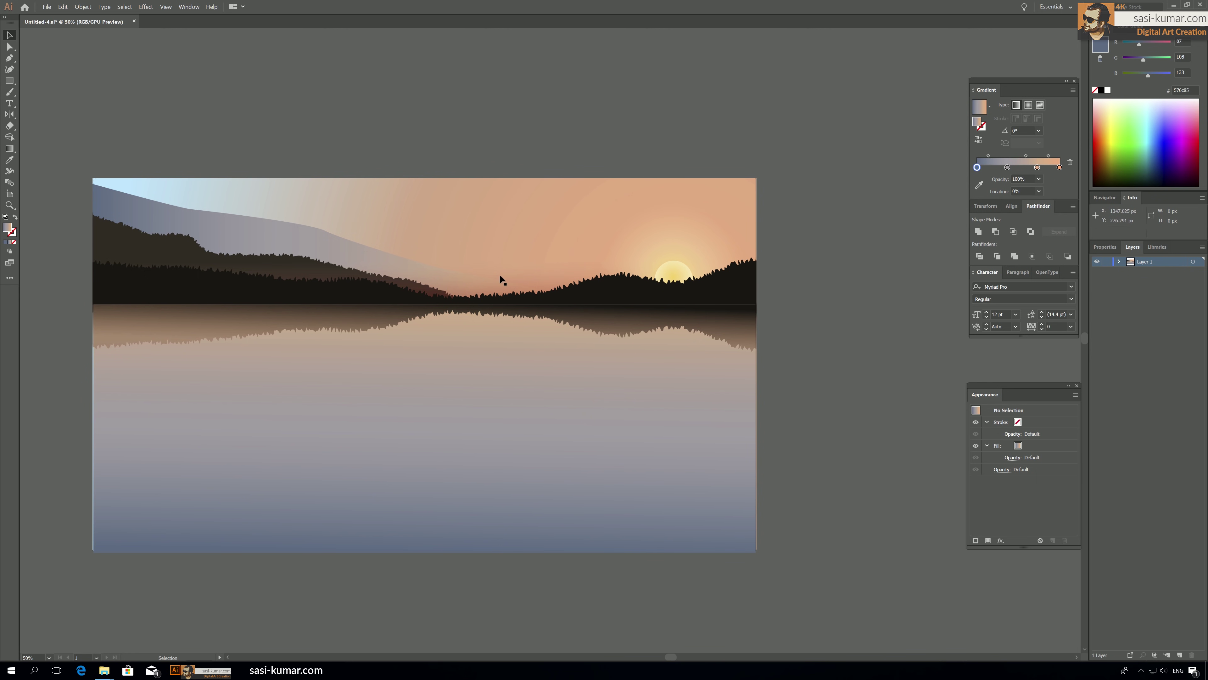
Shift the second gradient stop of the far mountain toward the orange end and set the blue stop's opacity to 10%.
click(240, 236)
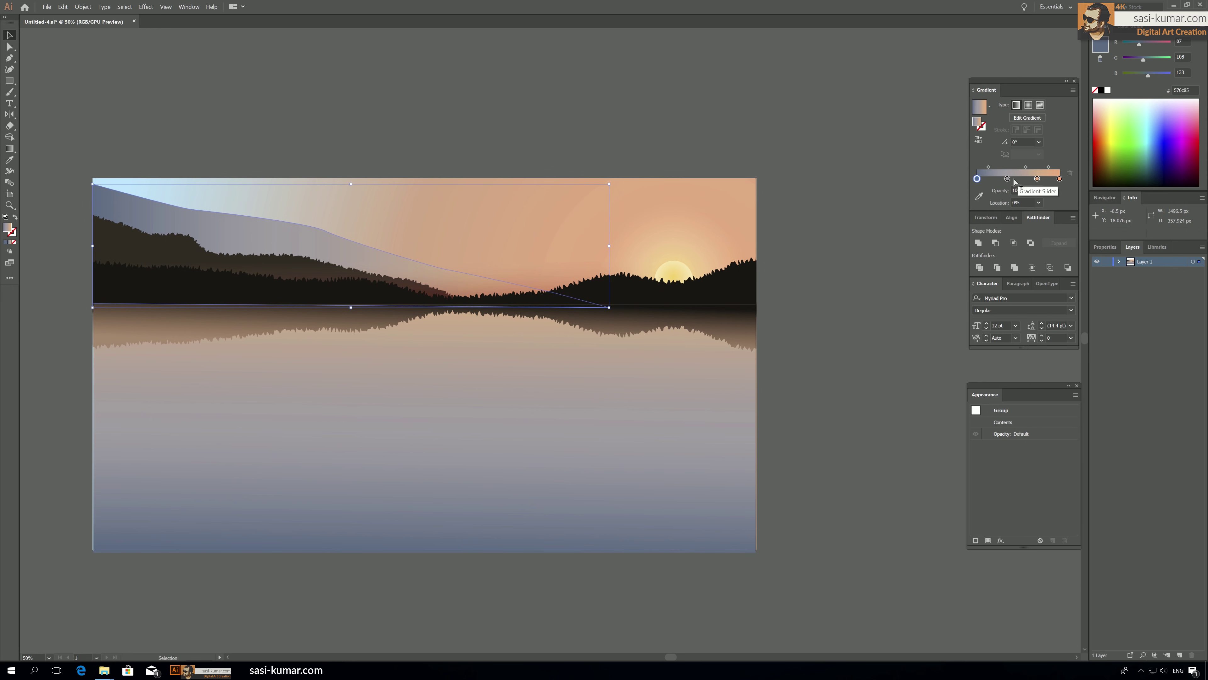
drag(1009, 180, 1042, 179)
click(977, 179)
click(1038, 191)
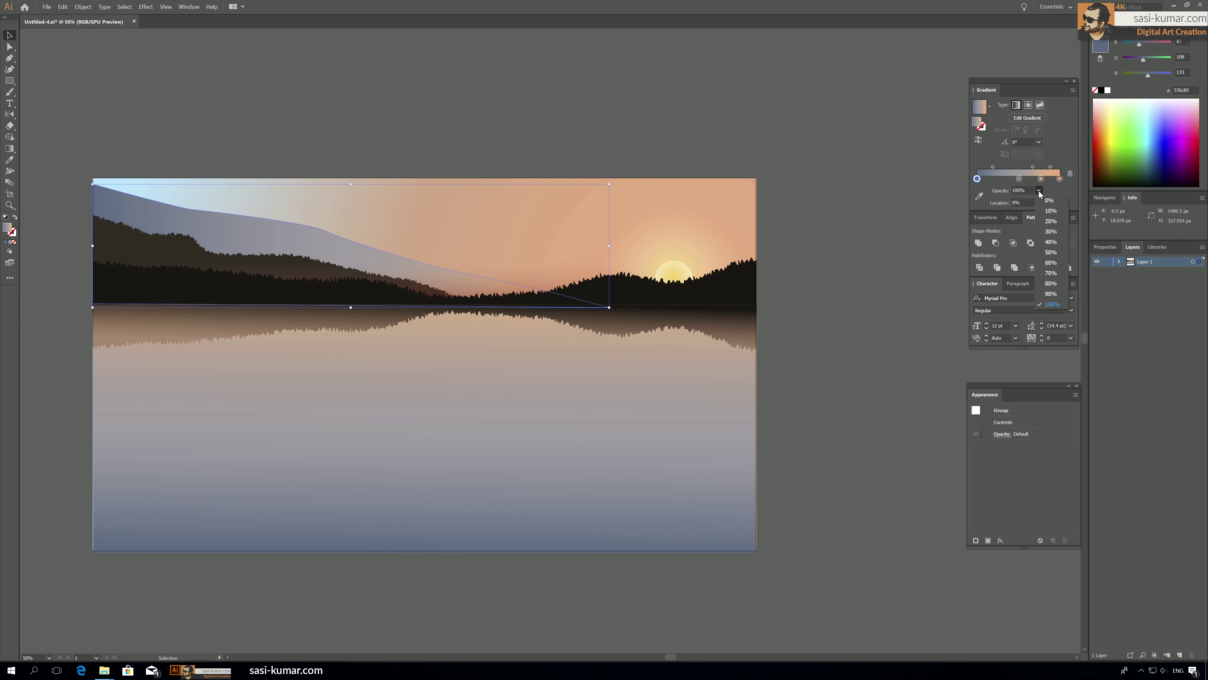
click(1053, 213)
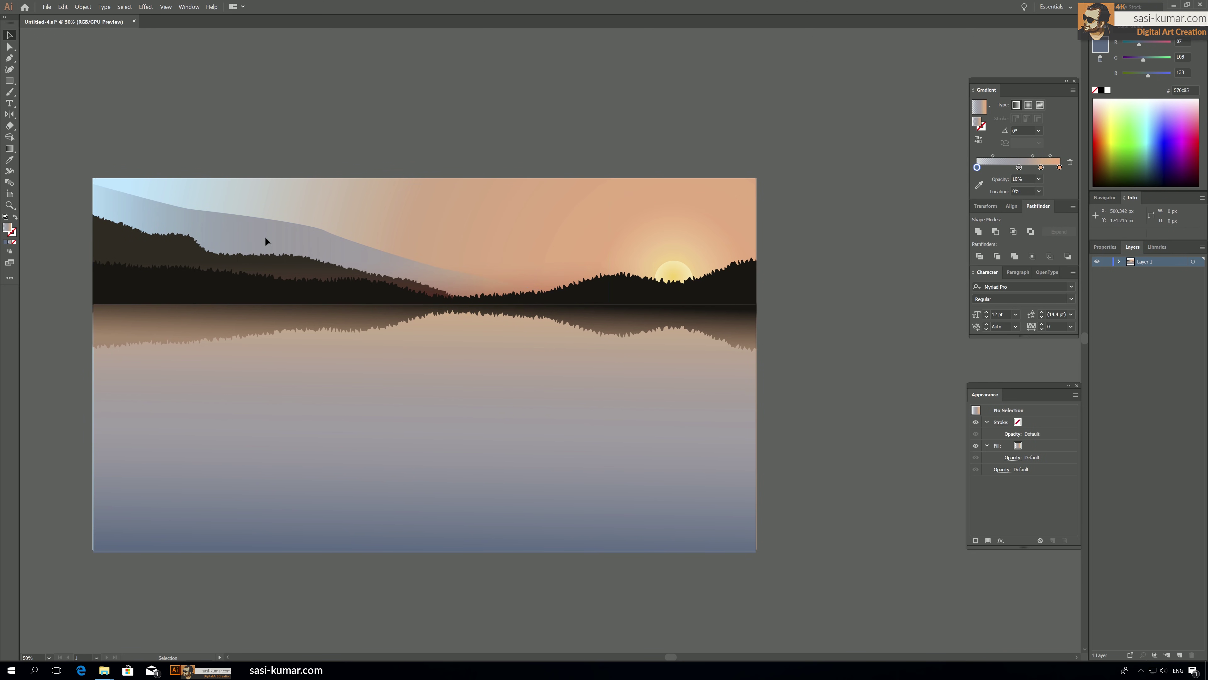
Redraw the far mountain's gradient from the ridge down to the waterline at an angle of about -106°.
key(g)
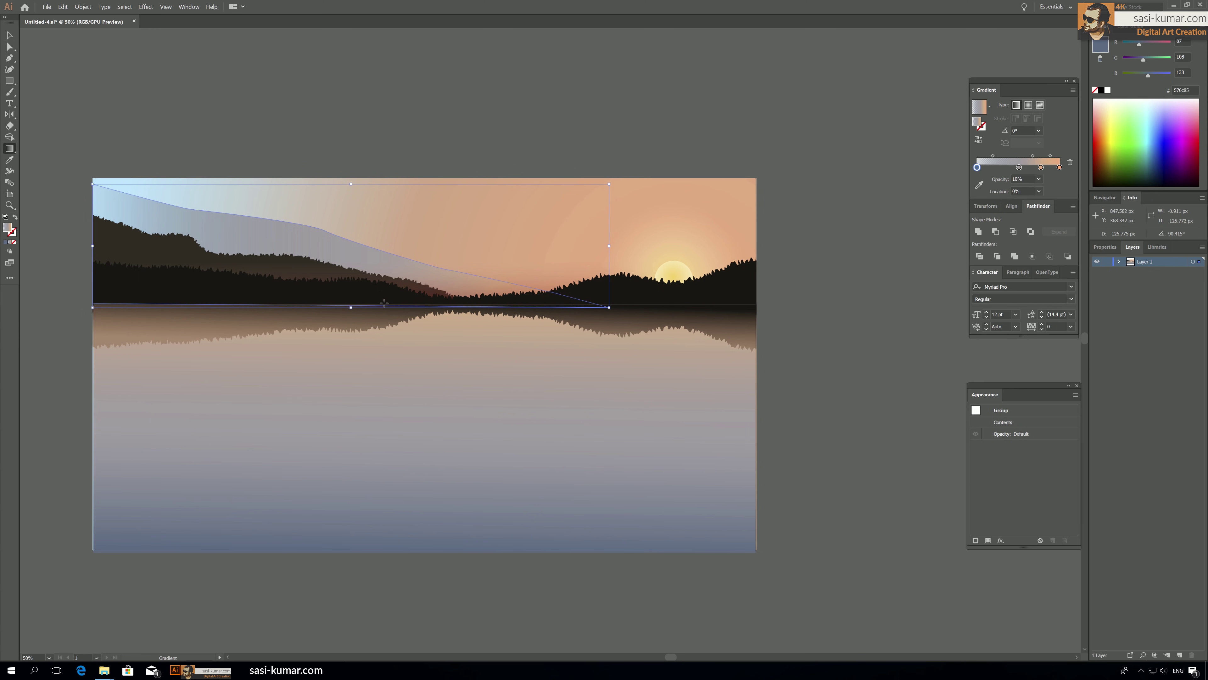
drag(229, 166, 323, 378)
key(ctrl+shift+a)
drag(275, 223, 268, 274)
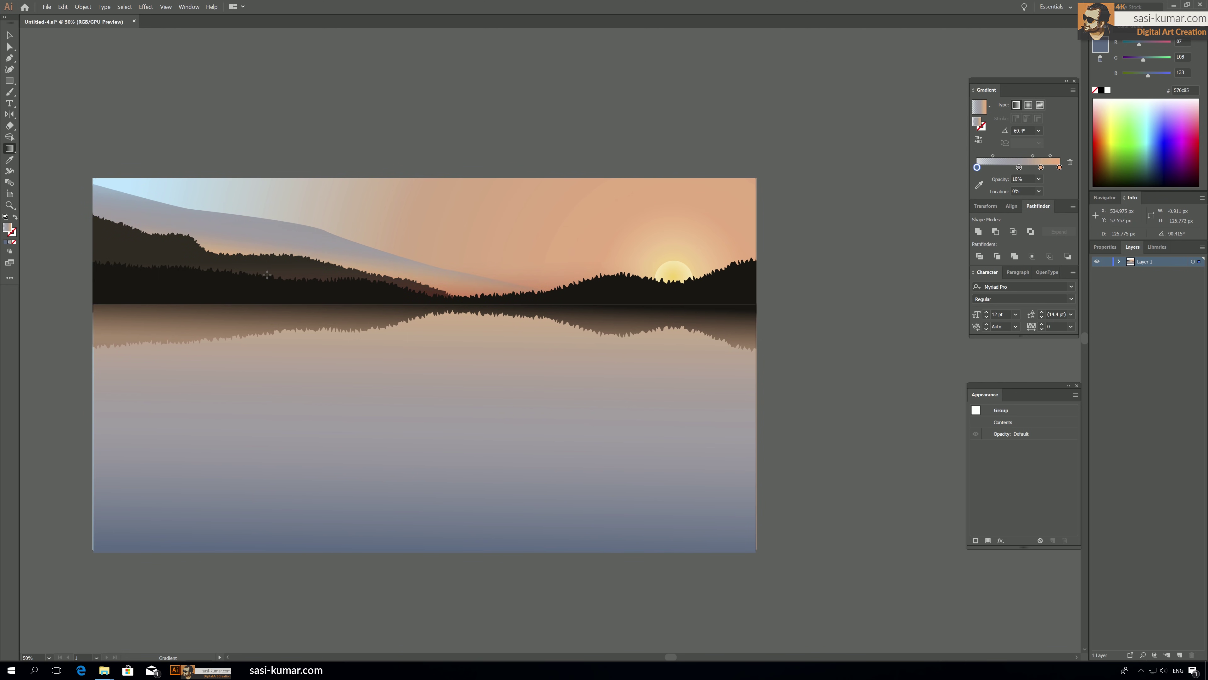
drag(324, 212, 295, 304)
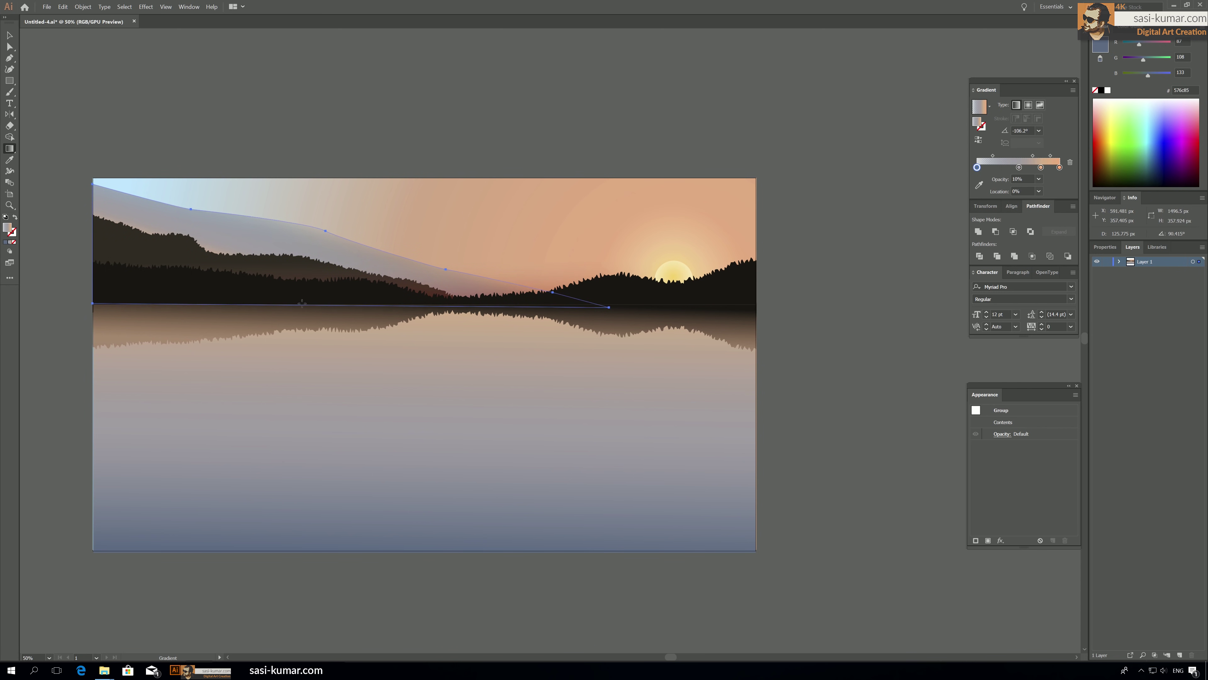
key(v)
Move the midpoint between the first two gradient stops of the far mountain to about 66%.
click(305, 240)
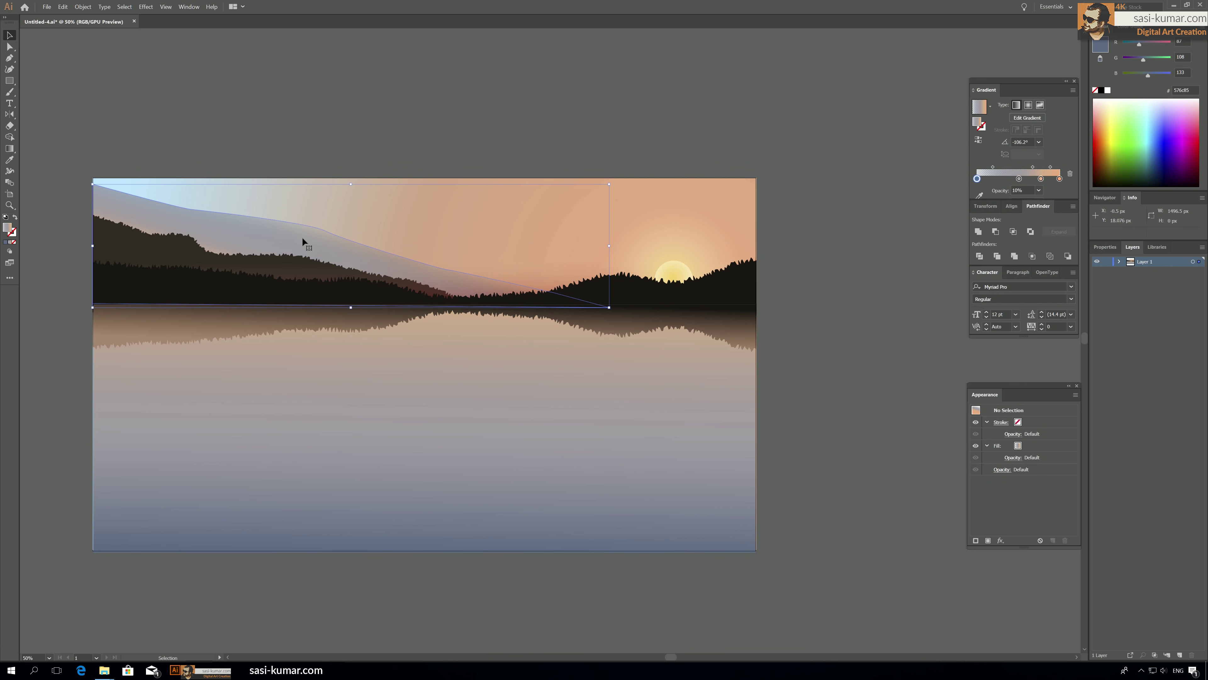
click(993, 166)
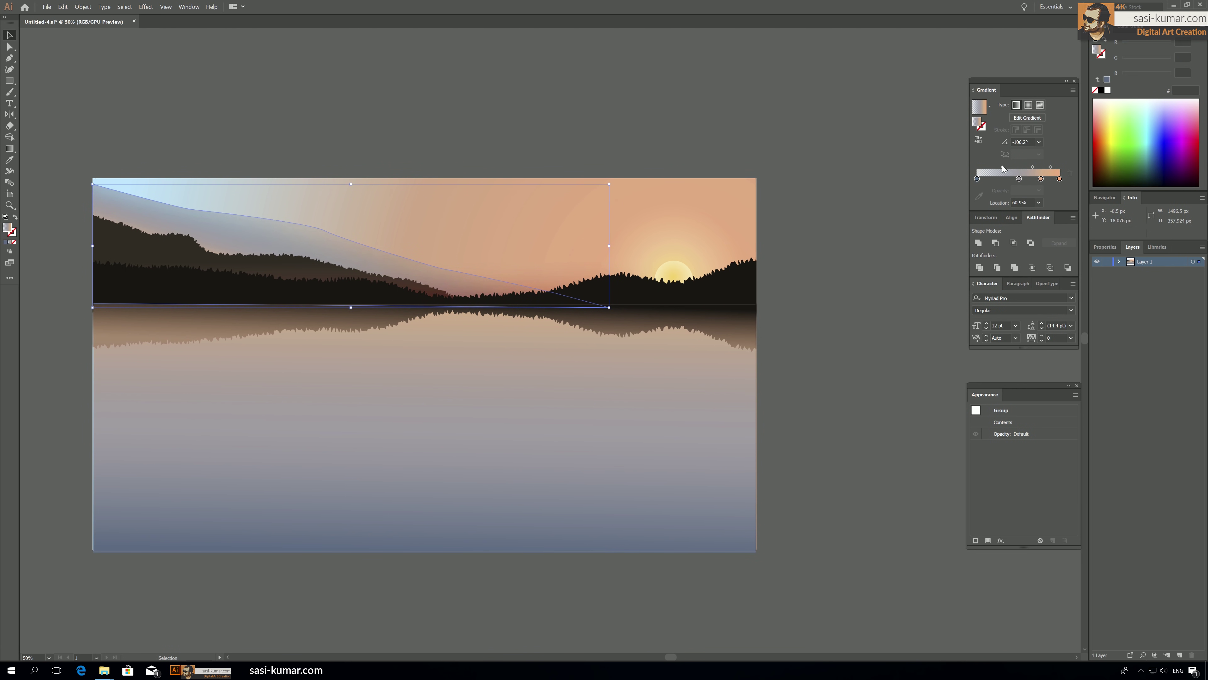
click(368, 90)
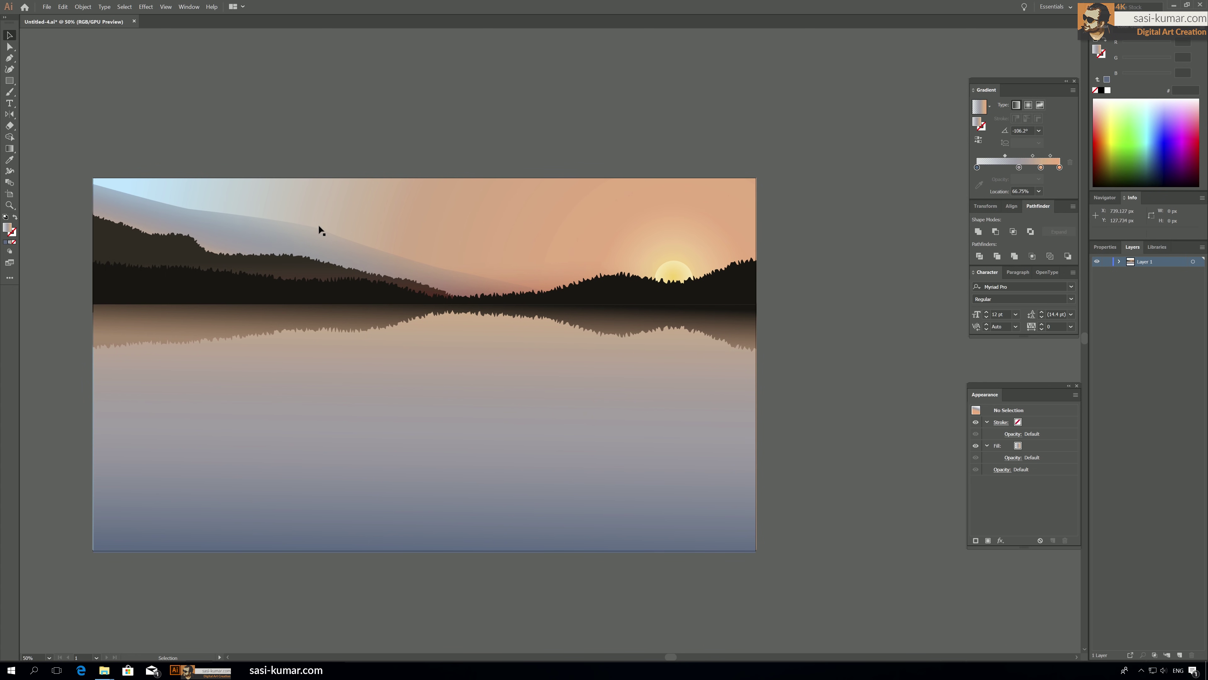
click(374, 220)
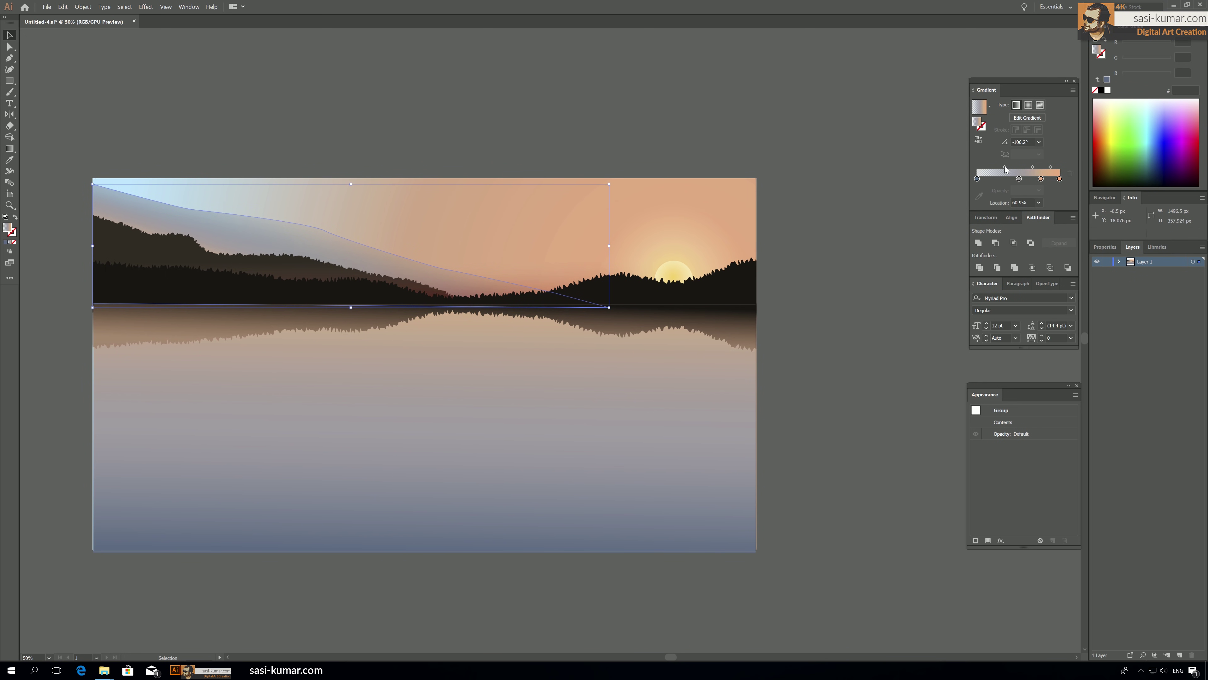
click(321, 90)
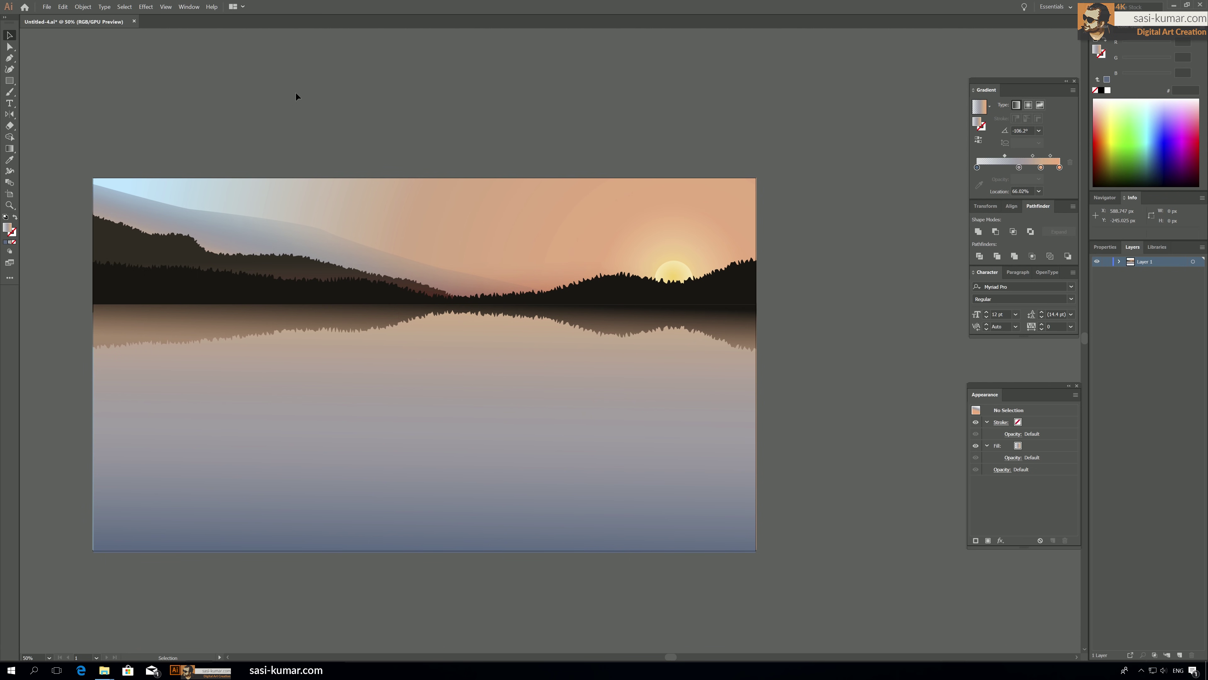
click(270, 231)
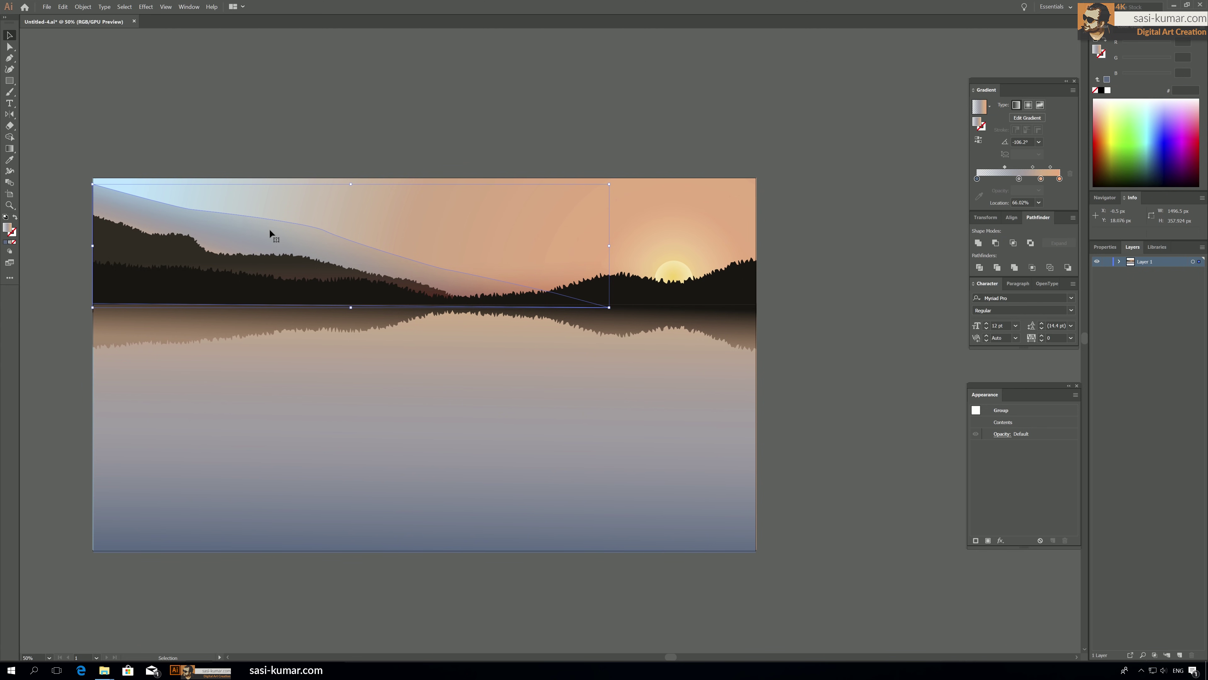
click(594, 92)
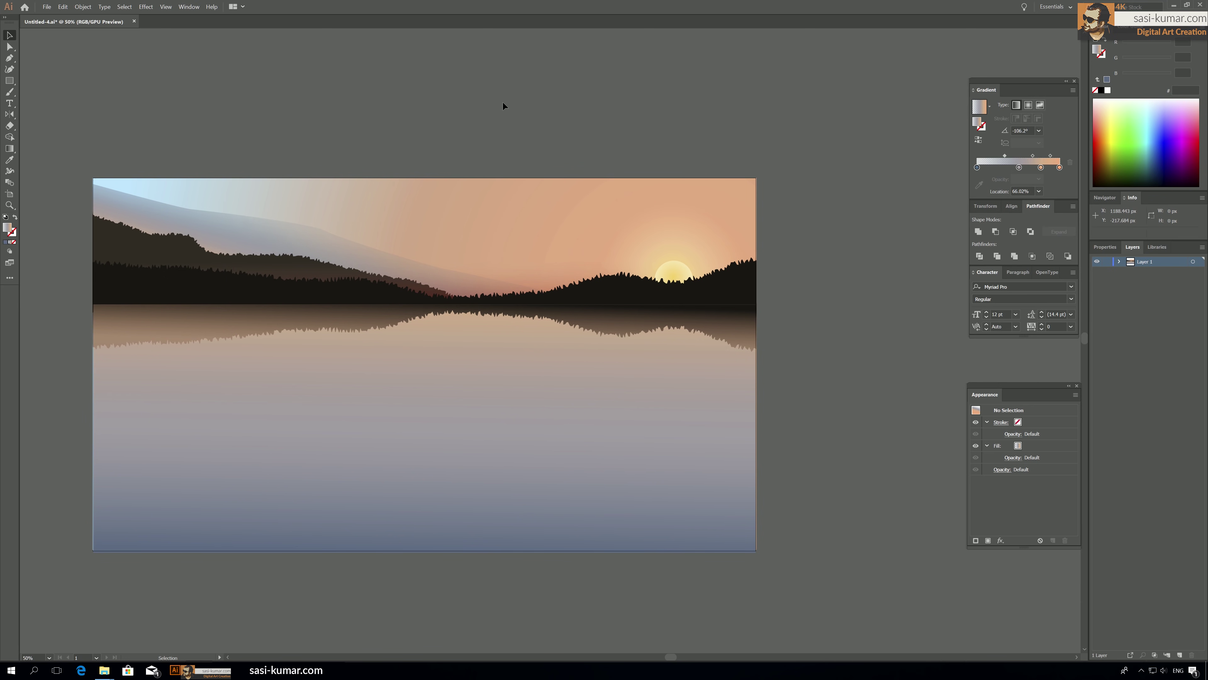
Duplicate the black tree-covered hill in front of the sun, placing the copy above the original.
drag(669, 140, 608, 155)
click(615, 285)
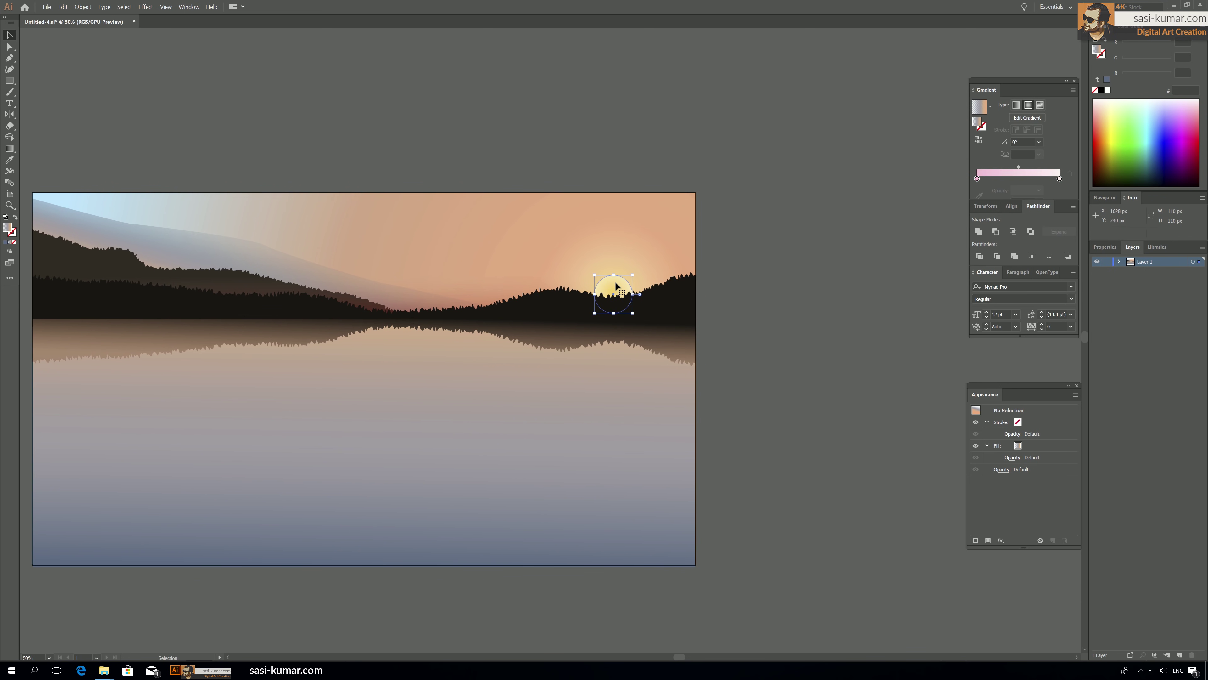
key(ctrl+plus)
key(ctrl+plus)
key(ctrl+plus)
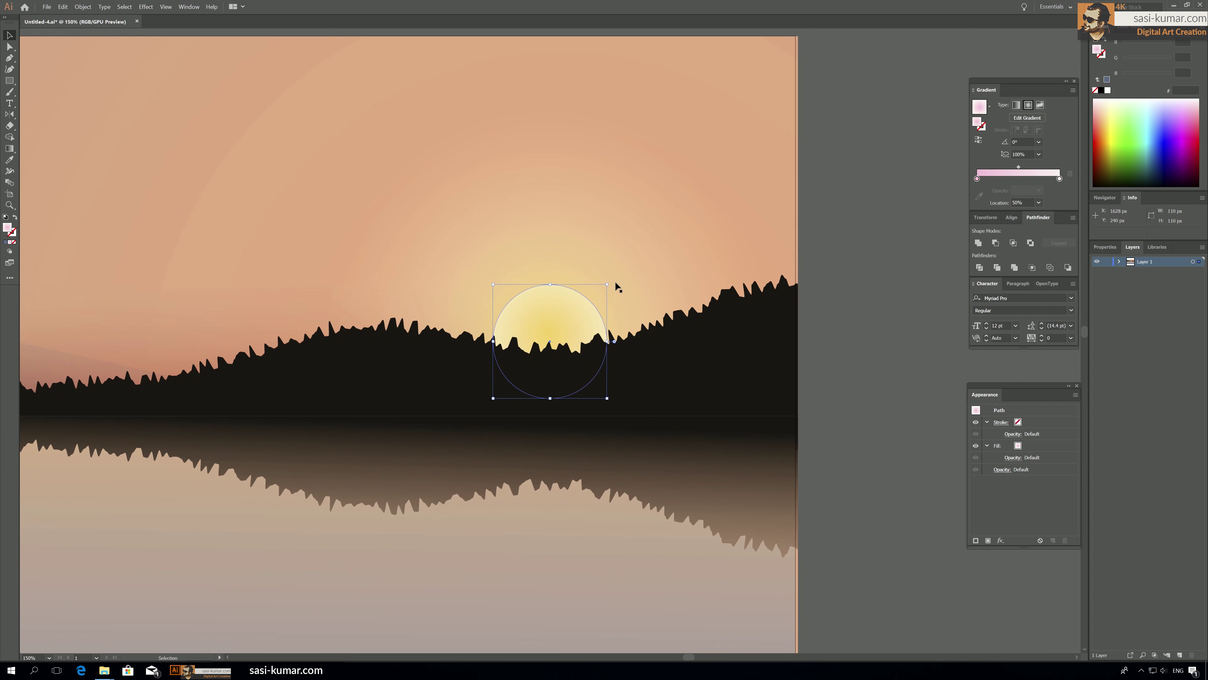
drag(901, 262, 900, 205)
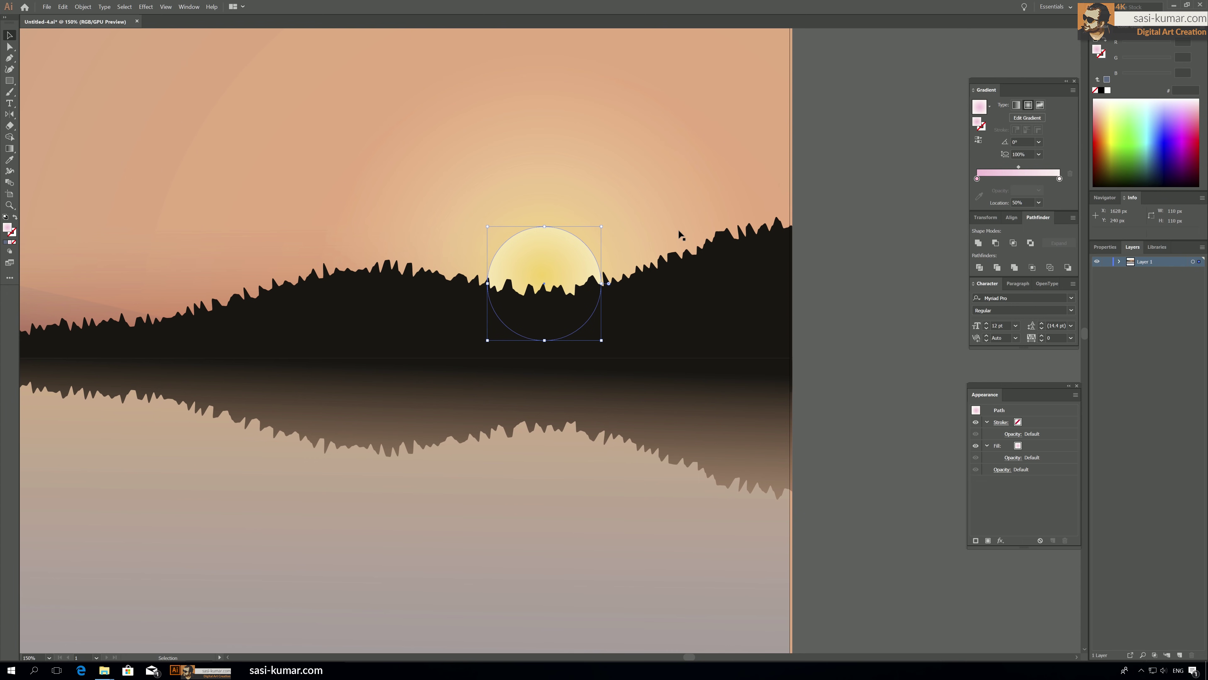
key(ctrl+minus)
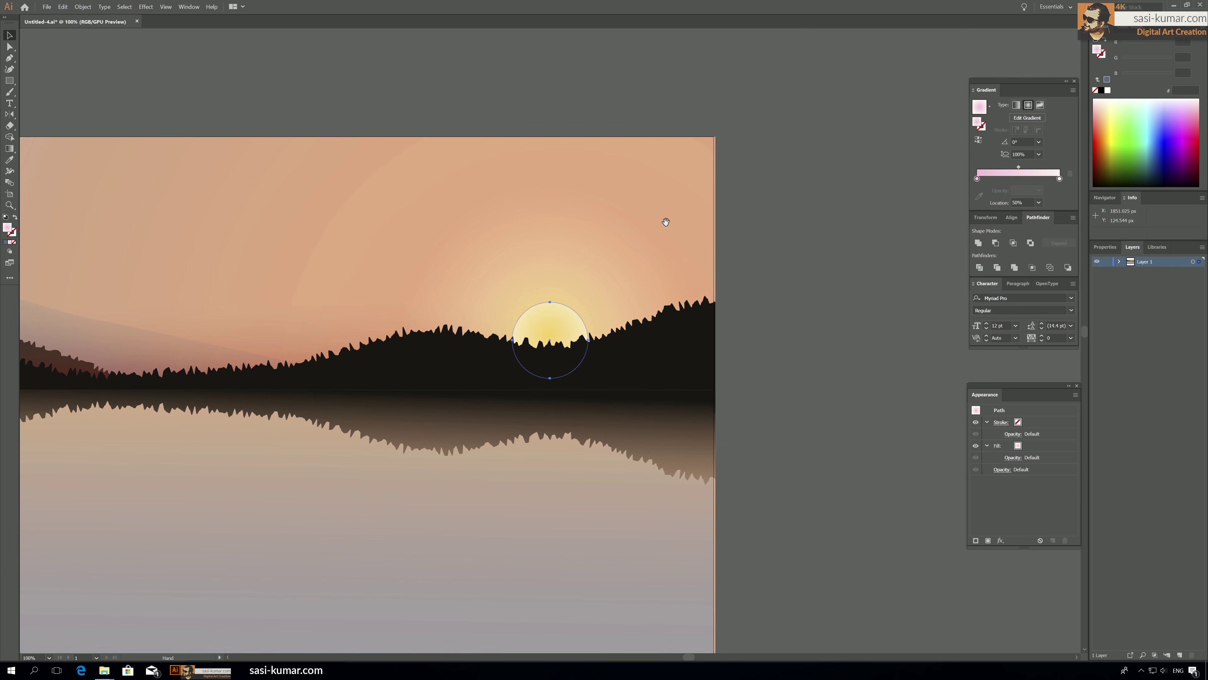
drag(665, 222, 680, 192)
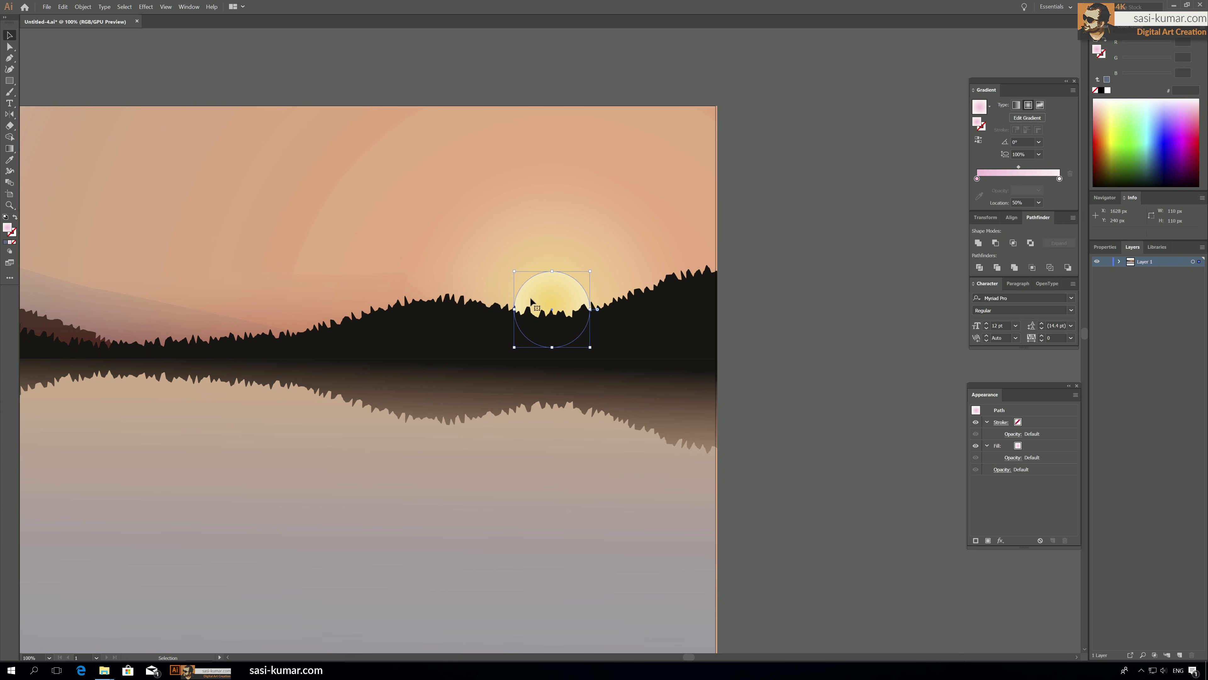
click(657, 325)
drag(648, 335, 660, 166)
Move the hill copy back down so it lies directly over the original black hill.
drag(807, 332, 470, 296)
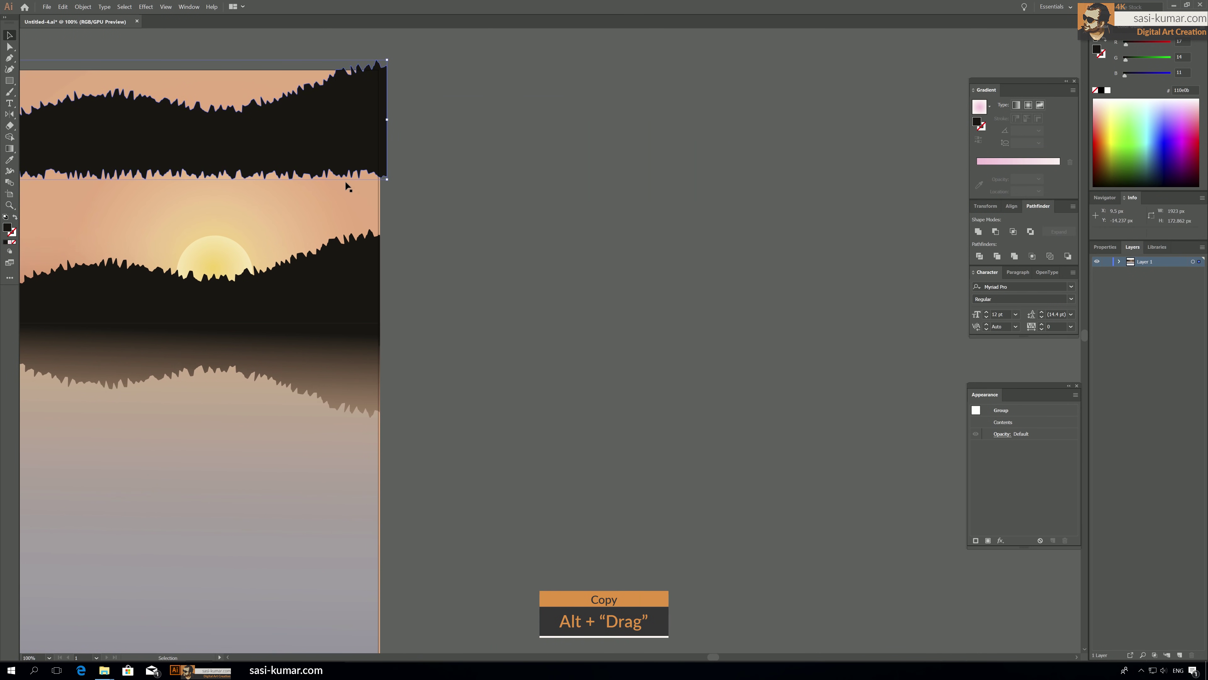
drag(154, 160, 464, 302)
drag(582, 311, 503, 291)
drag(741, 348, 781, 372)
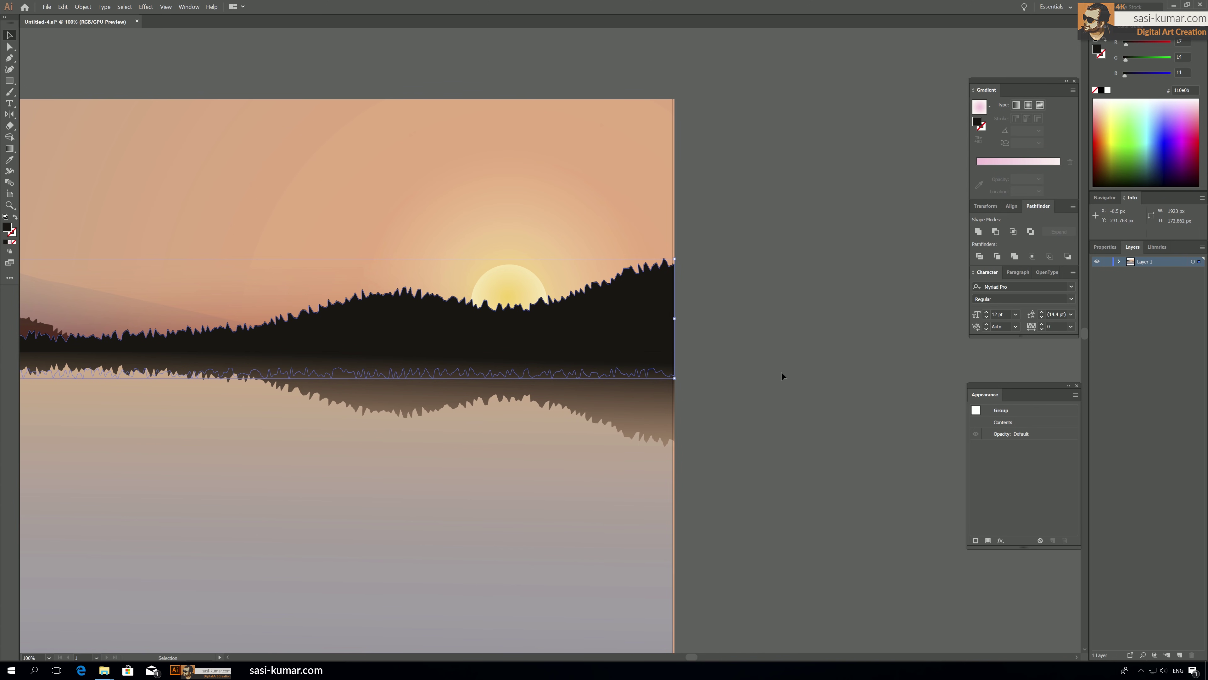
Apply the pink-to-white radial gradient to the hill copy and centre it just beneath the sun.
click(9, 148)
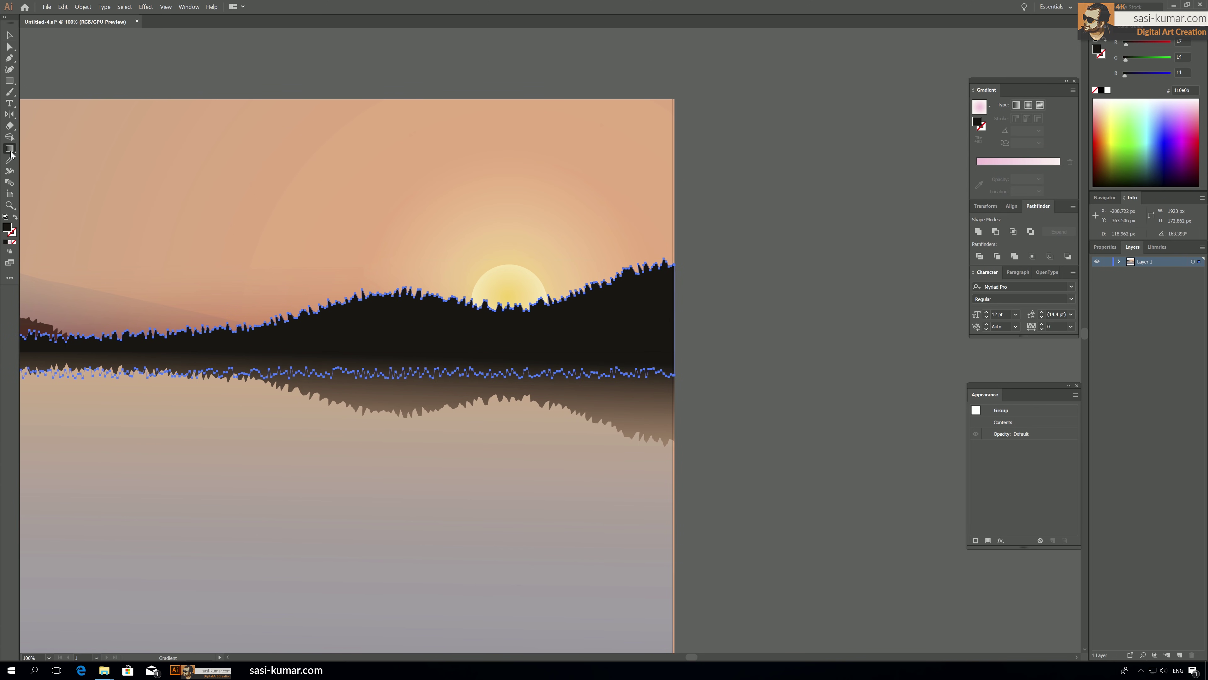
click(9, 242)
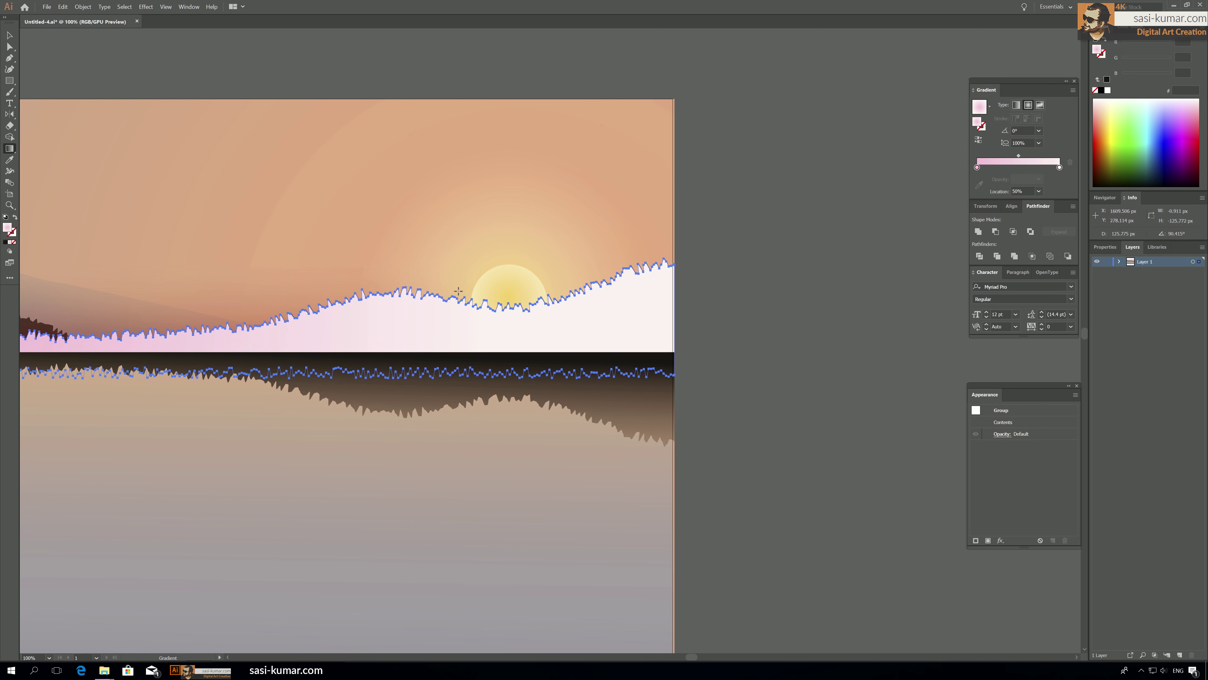
drag(511, 321, 514, 328)
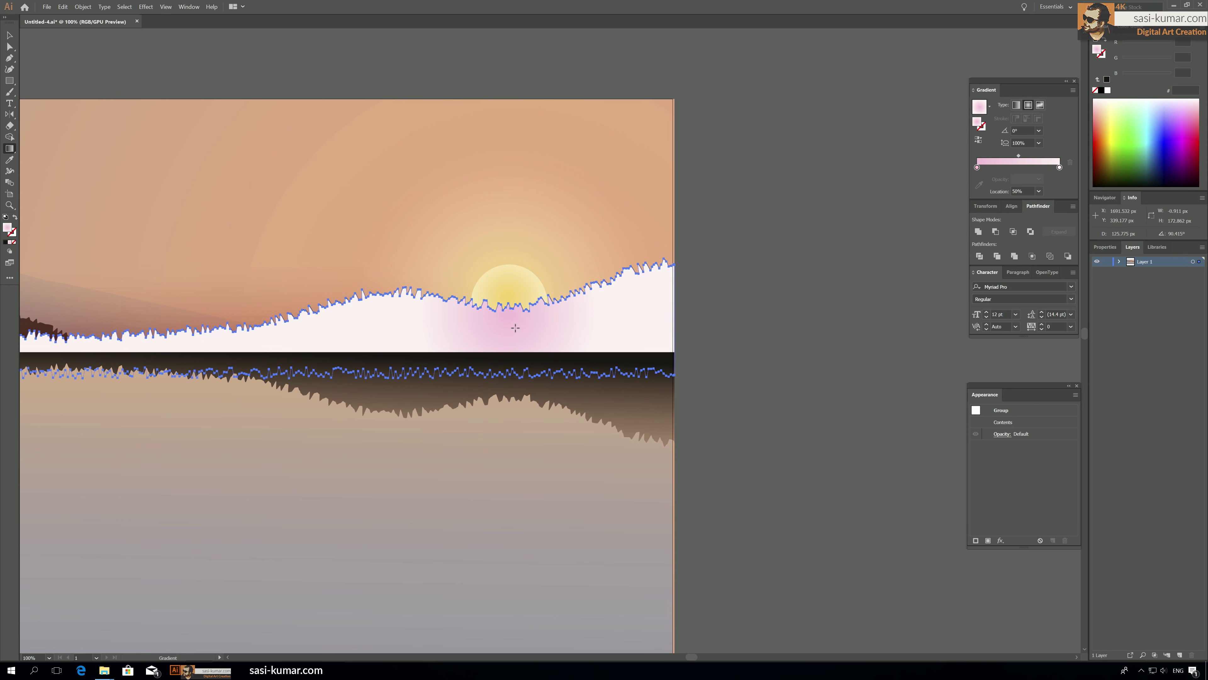
key(ctrl+shift+a)
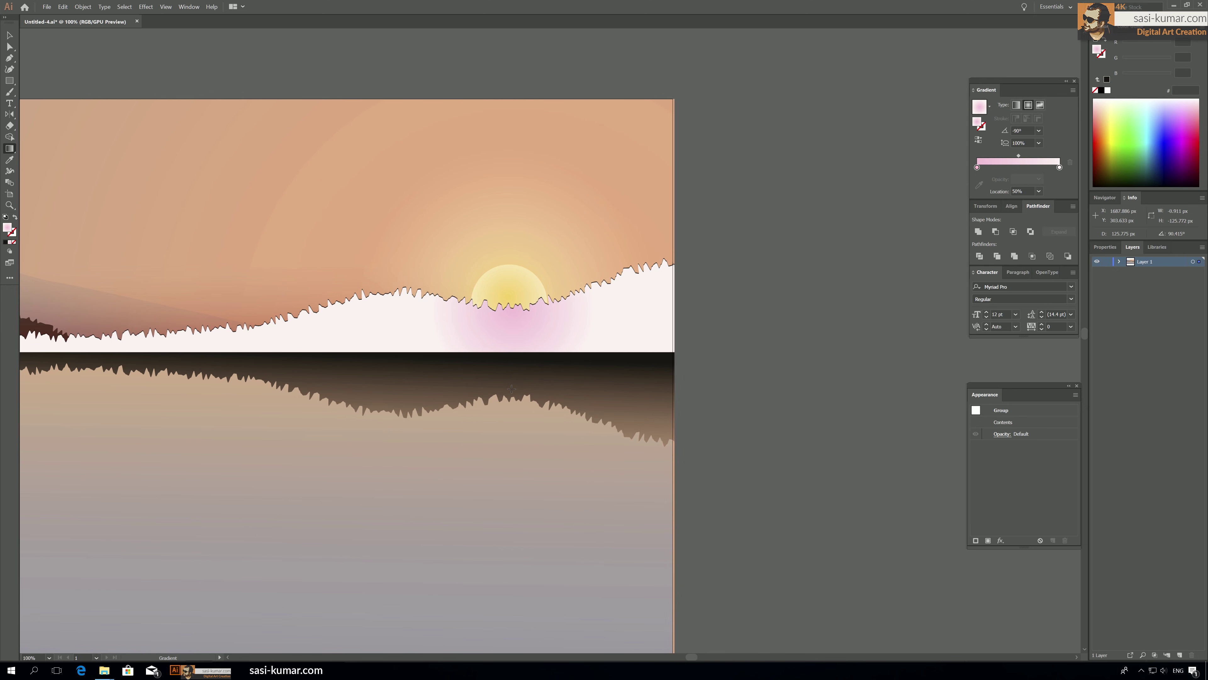
key(ctrl+z)
Change the centre stop of the hill copy's radial gradient to red-orange ff4b00.
click(977, 167)
click(1098, 135)
drag(1098, 134, 1097, 112)
mouse_move(1143, 75)
mouse_down()
mouse_move(1124, 60)
mouse_move(1123, 76)
mouse_move(1138, 61)
mouse_up()
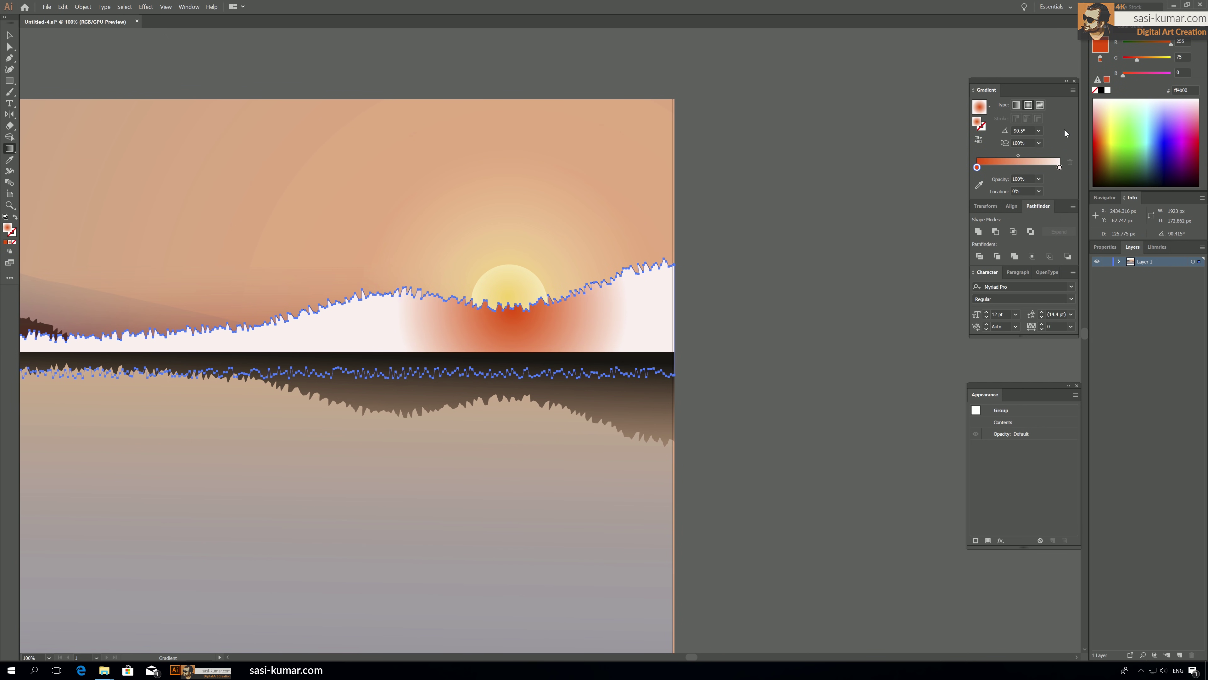
Set the outer stop of the hill copy's radial gradient to orange ff6424 with 0% opacity.
click(1059, 167)
mouse_move(1060, 167)
mouse_down()
mouse_move(1031, 167)
mouse_move(1060, 168)
mouse_up()
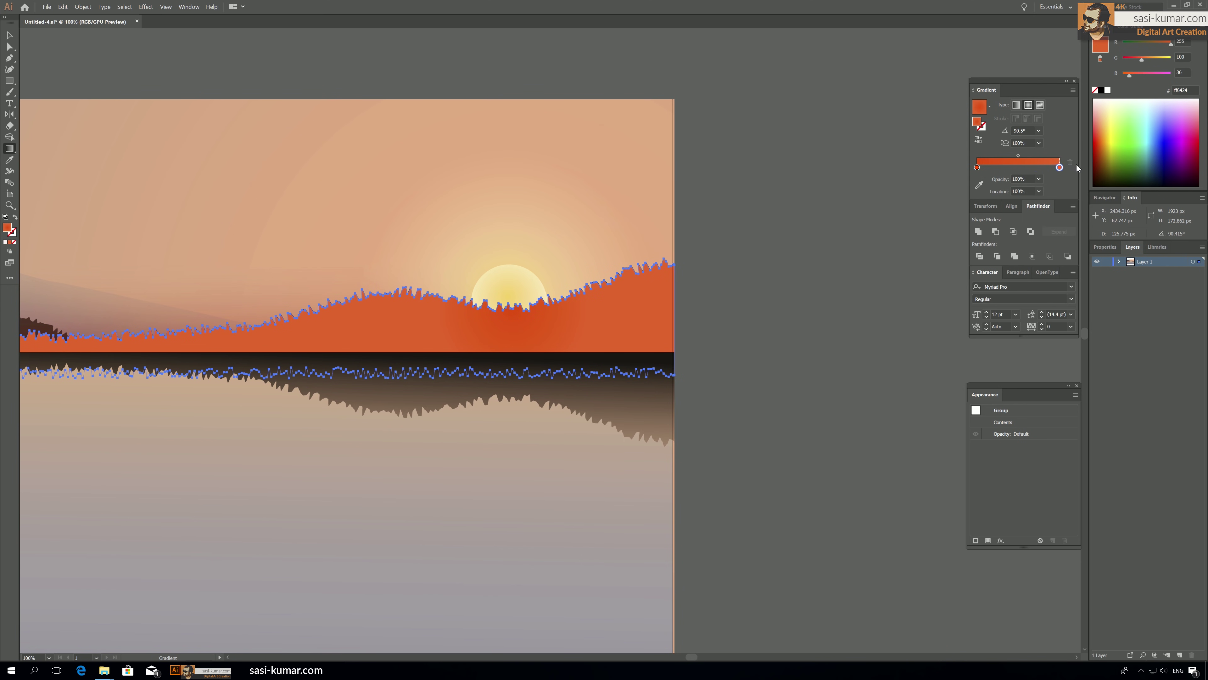
click(1038, 143)
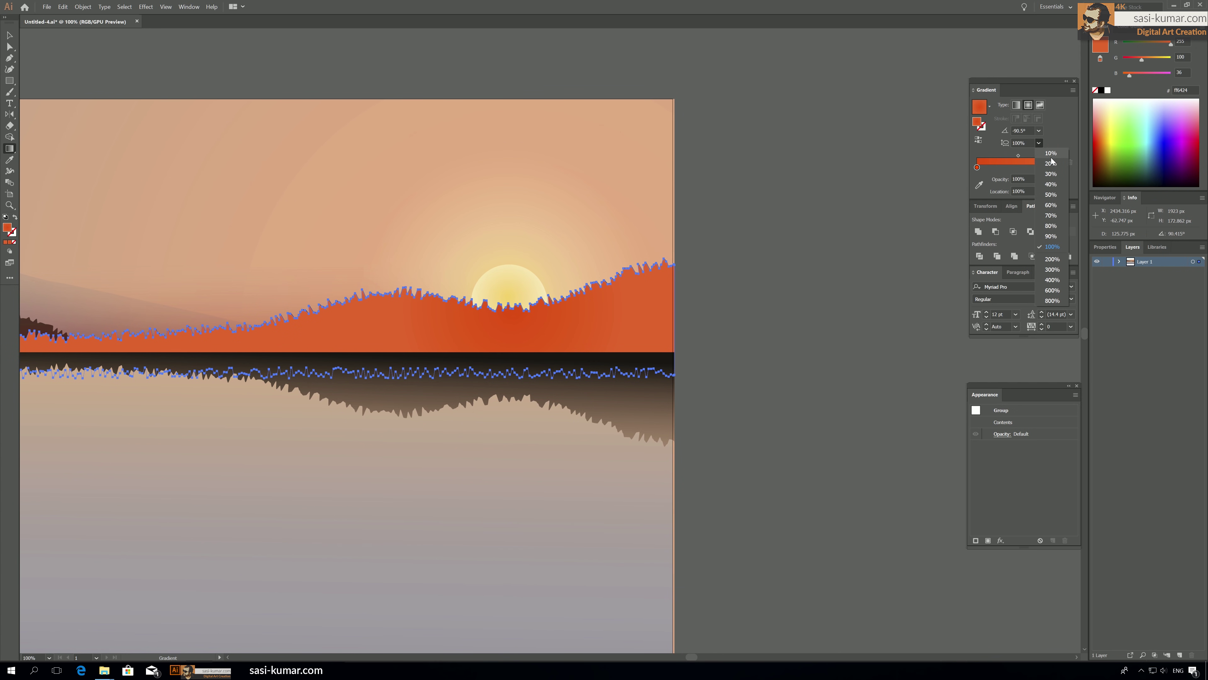
click(1039, 144)
click(1038, 179)
click(1046, 189)
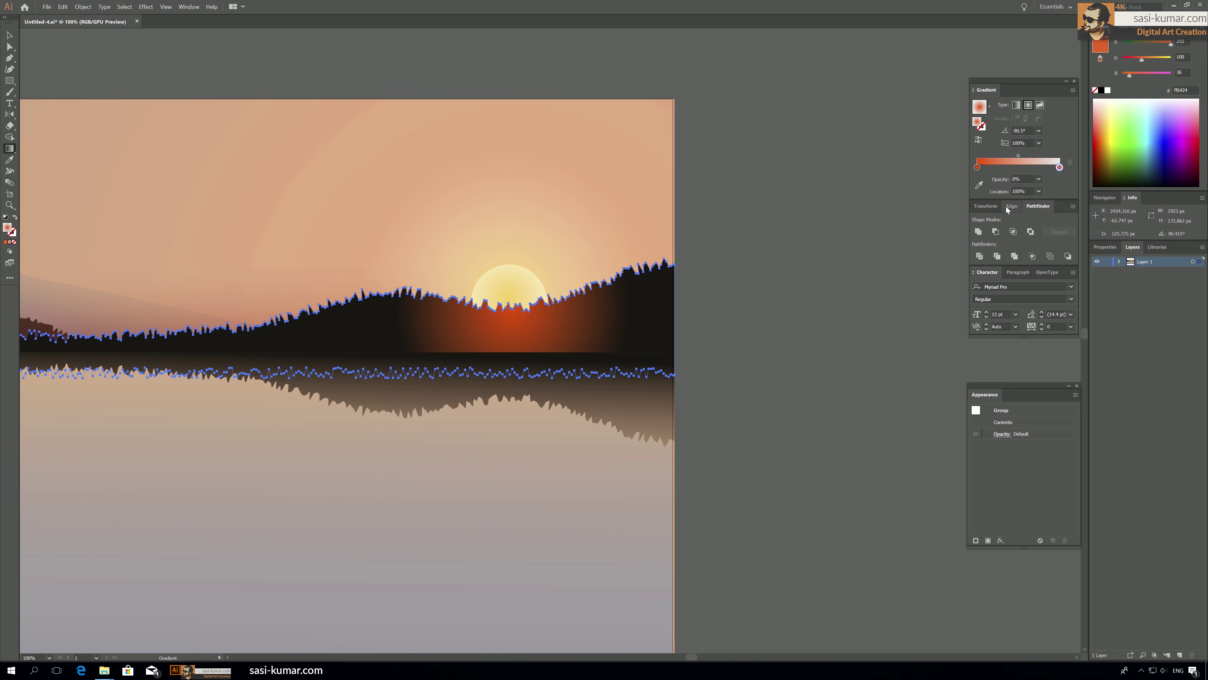
key(ctrl+shift+a)
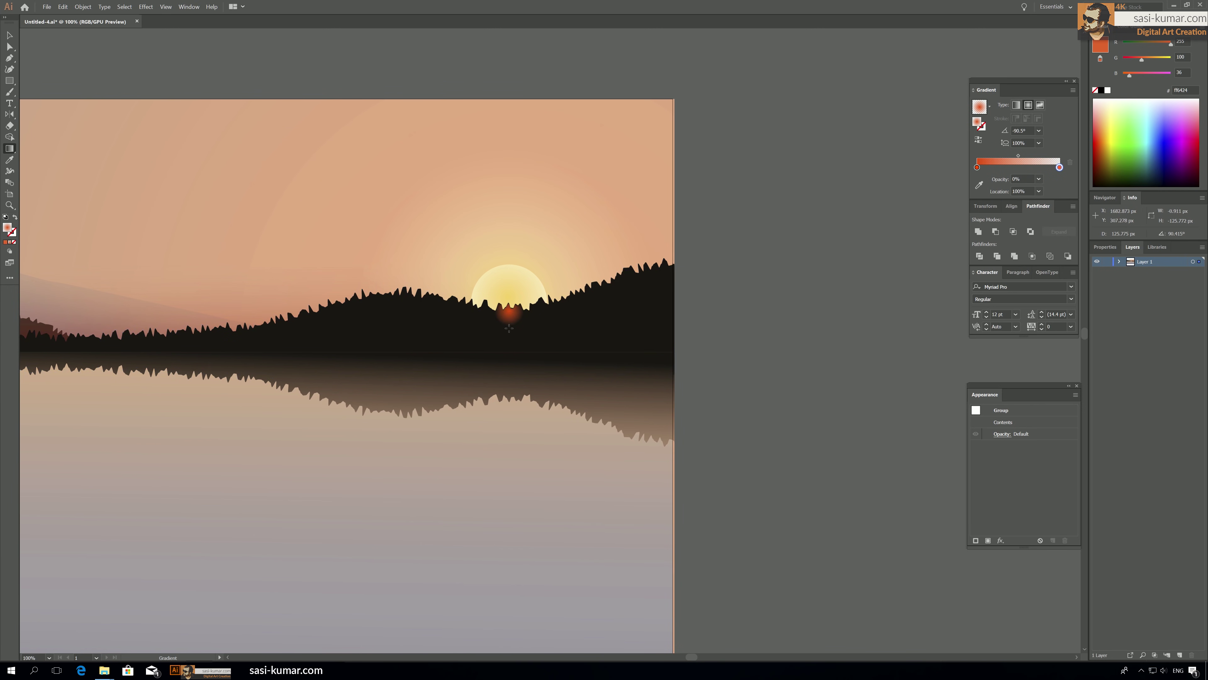
Enlarge the hill copy's radial gradient into a broad glow centred just beneath the sun.
drag(510, 368, 514, 414)
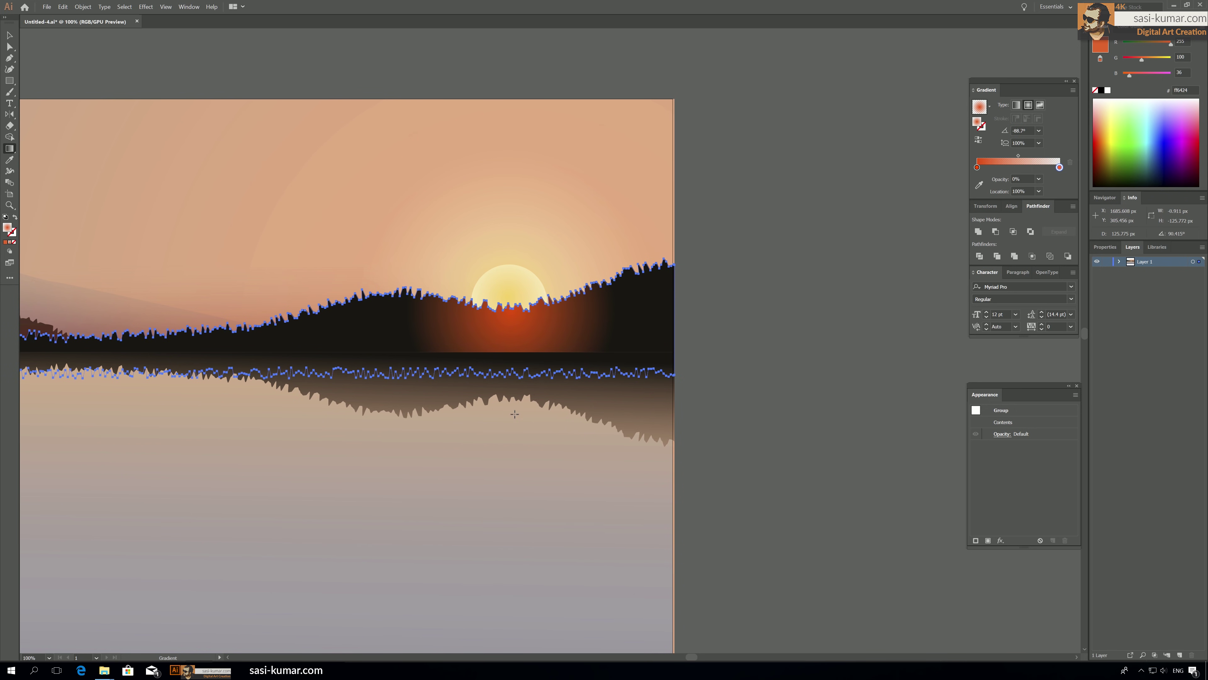
key(v)
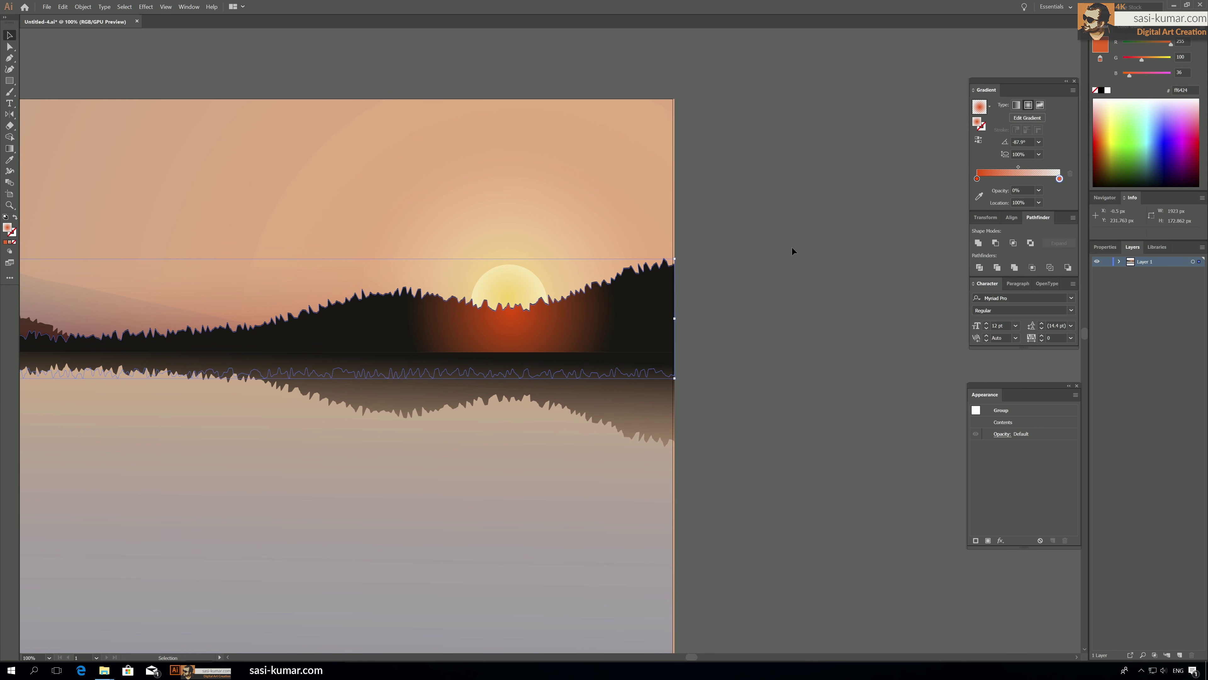
click(792, 250)
Draw a rectangle about 383 by 375 px around the sun glow and crop the gradient hill copy to it.
drag(378, 116, 609, 127)
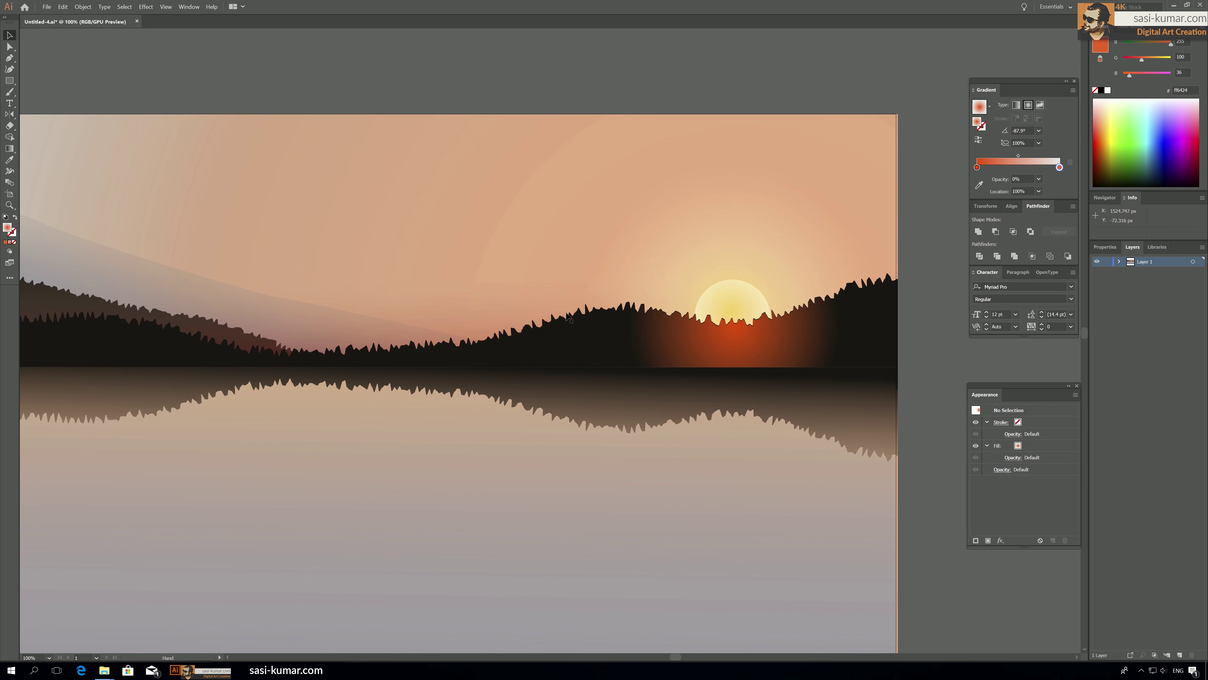
key(m)
drag(590, 228, 854, 485)
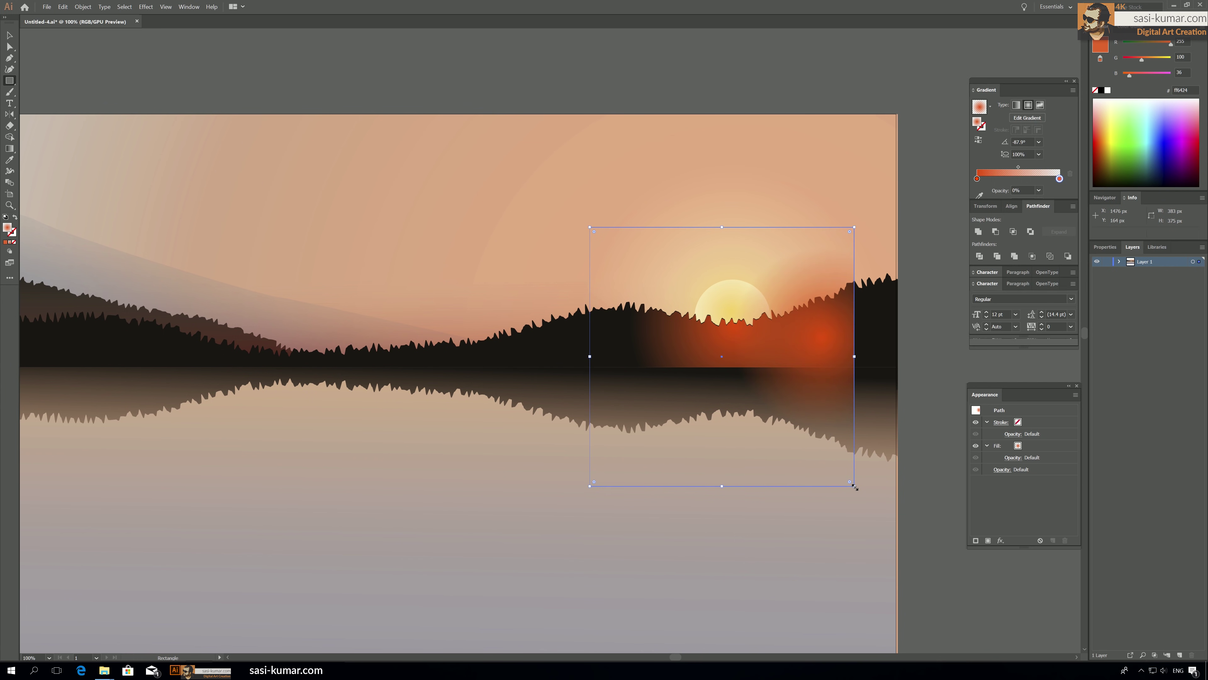
key(v)
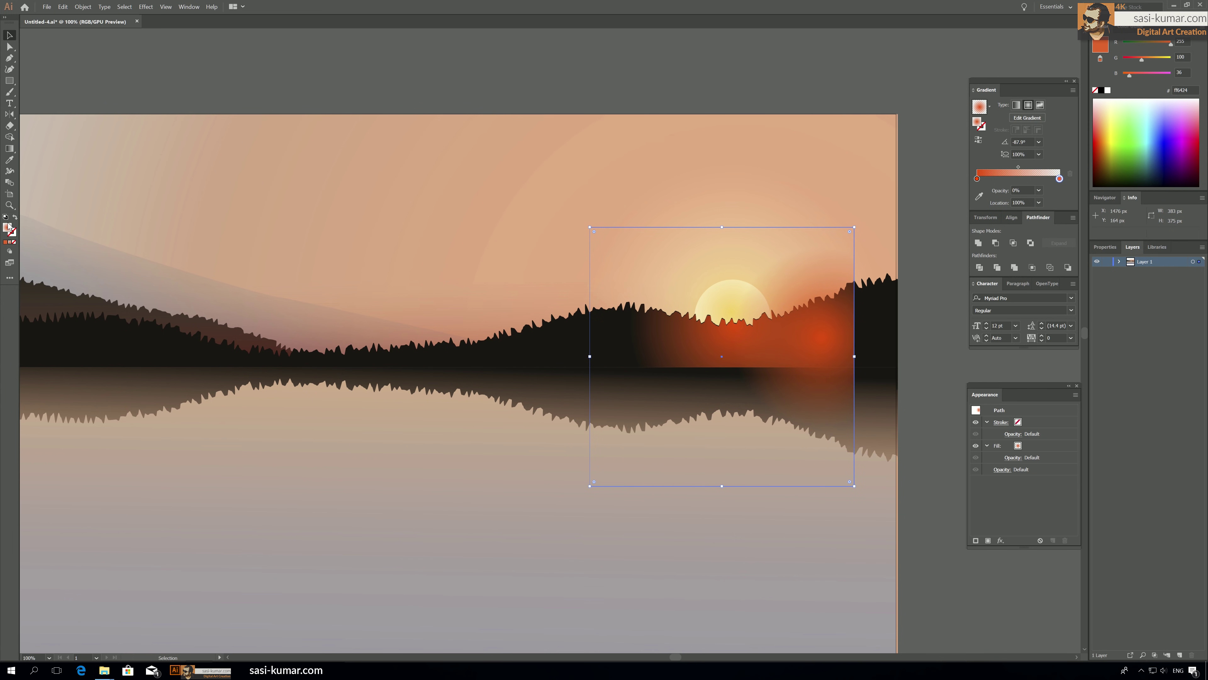
key(ctrl+[)
shift+click(875, 336)
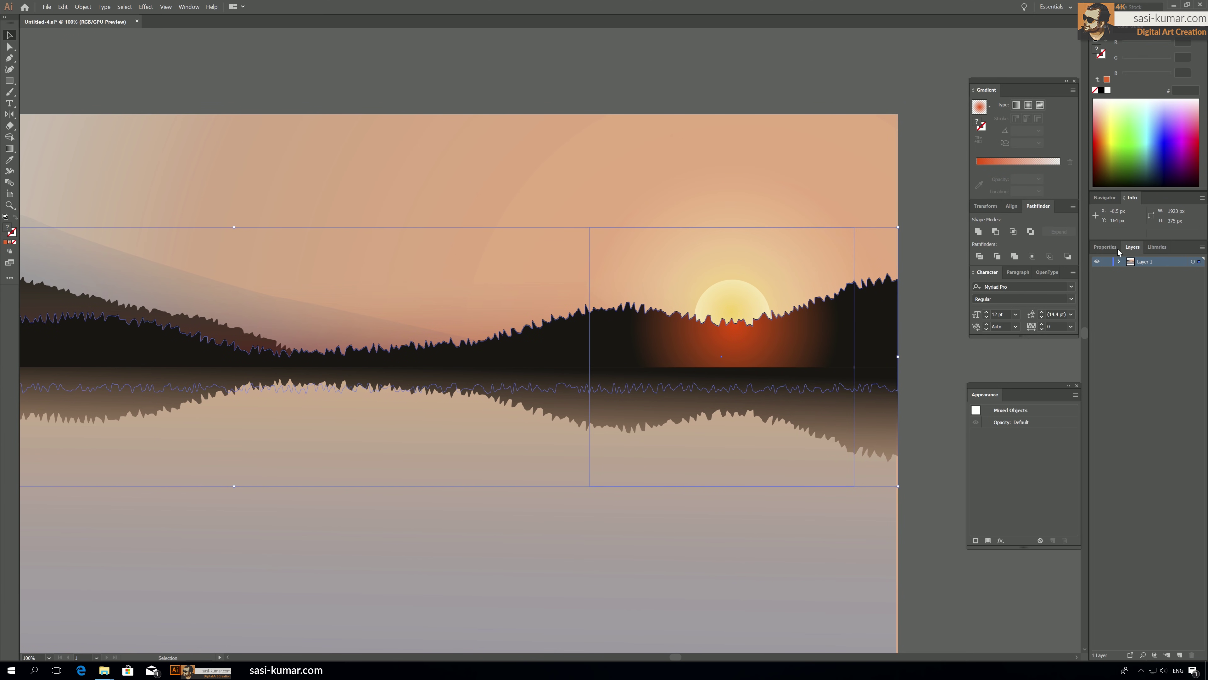
click(1032, 256)
click(709, 76)
click(838, 248)
drag(785, 94, 559, 84)
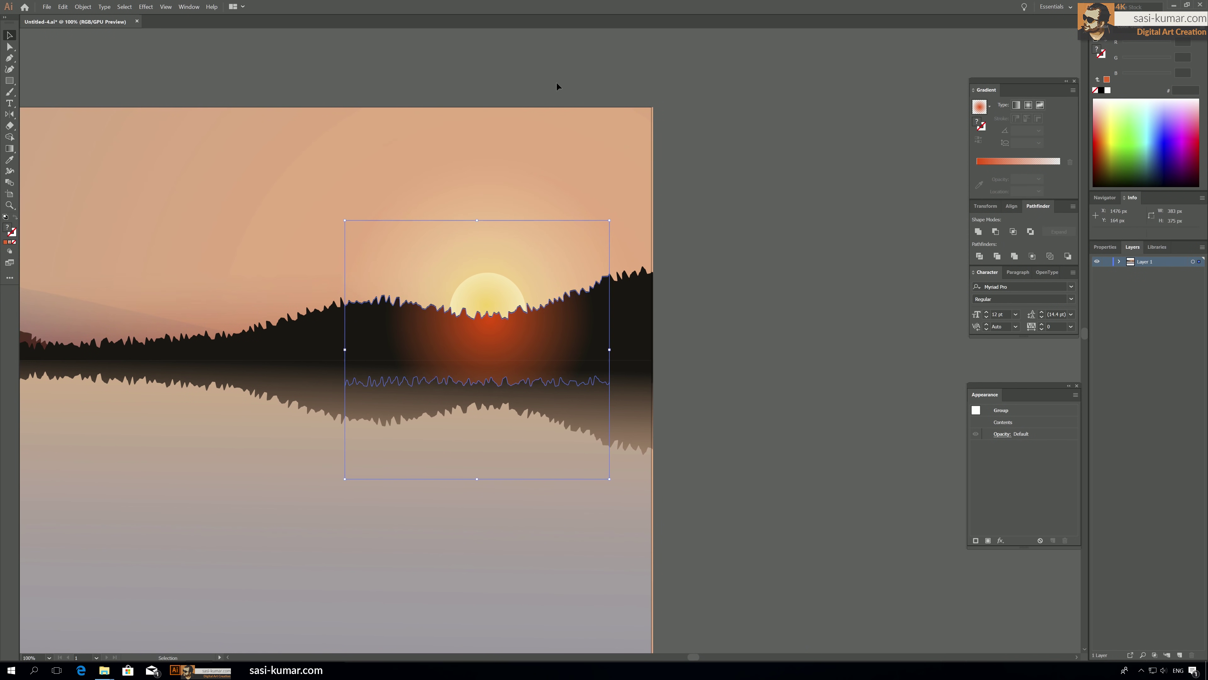
Draw a rectangle about 446 by 262 px from above the sun down to the waterline and crop the glow shape with it.
click(9, 81)
mouse_move(295, 181)
mouse_down()
mouse_move(528, 380)
mouse_move(606, 363)
mouse_up()
click(10, 34)
shift+click(584, 366)
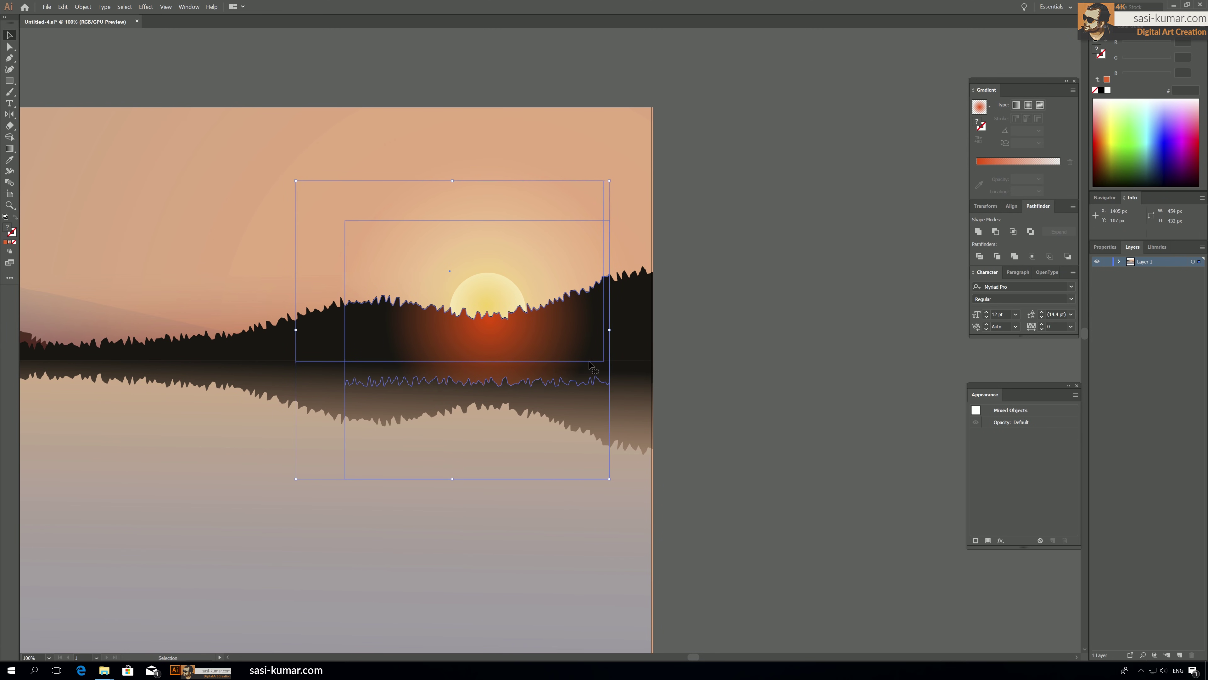
click(1012, 231)
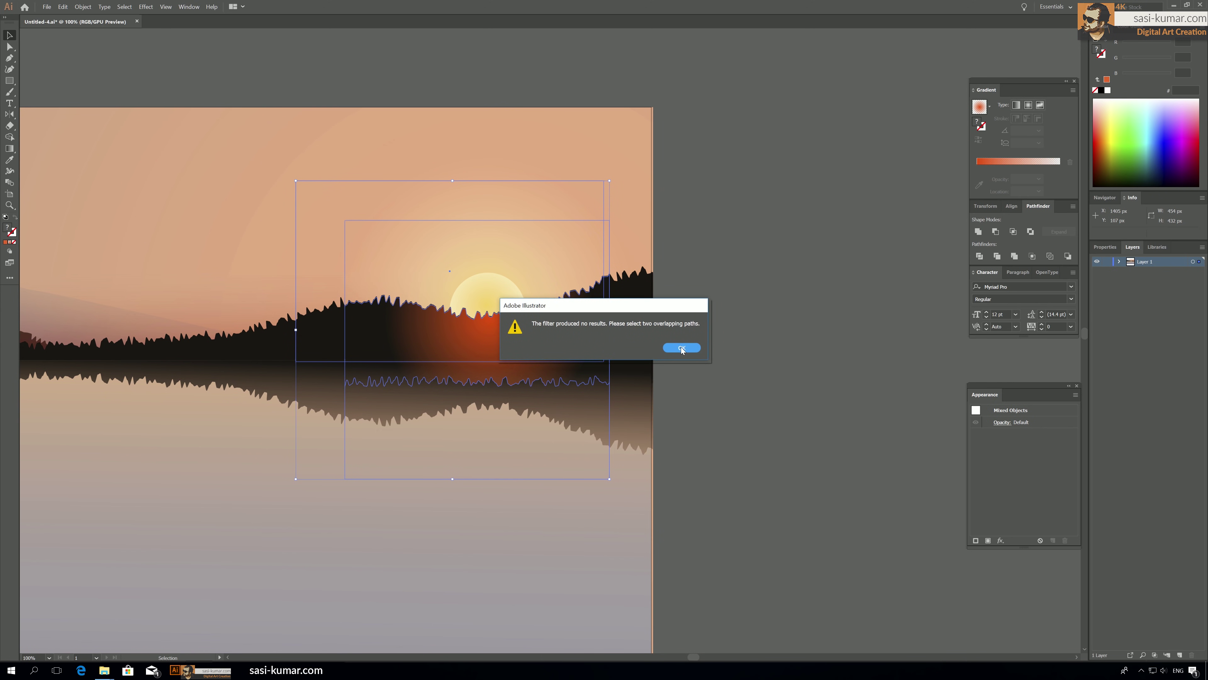
click(682, 348)
click(1032, 257)
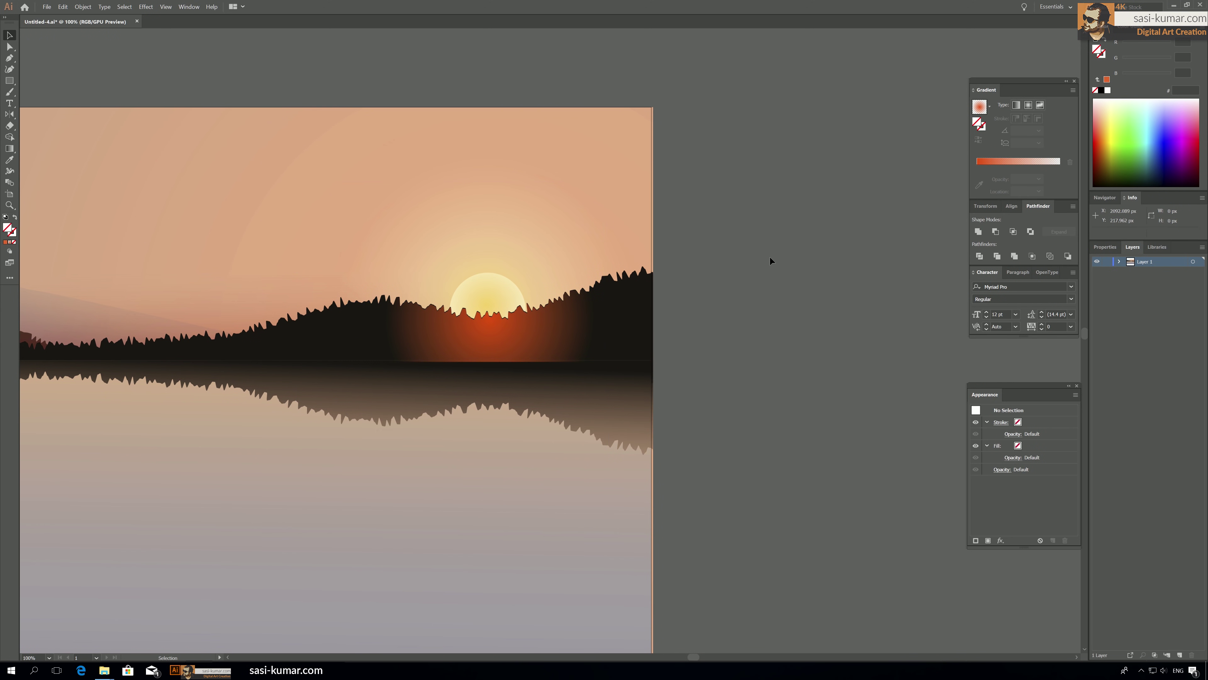
Remove the unfilled leftover pieces around the cropped glow so only the hill-shaped gradient group remains.
double_click(488, 343)
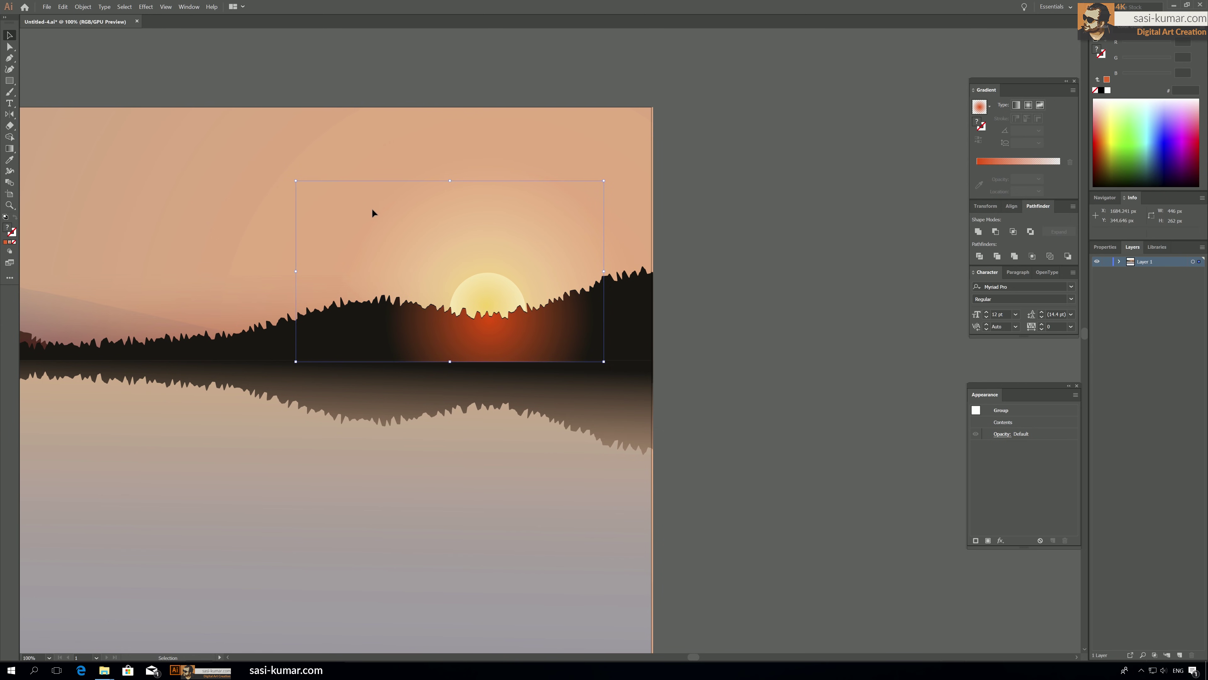
click(408, 232)
key(ctrl+shift+a)
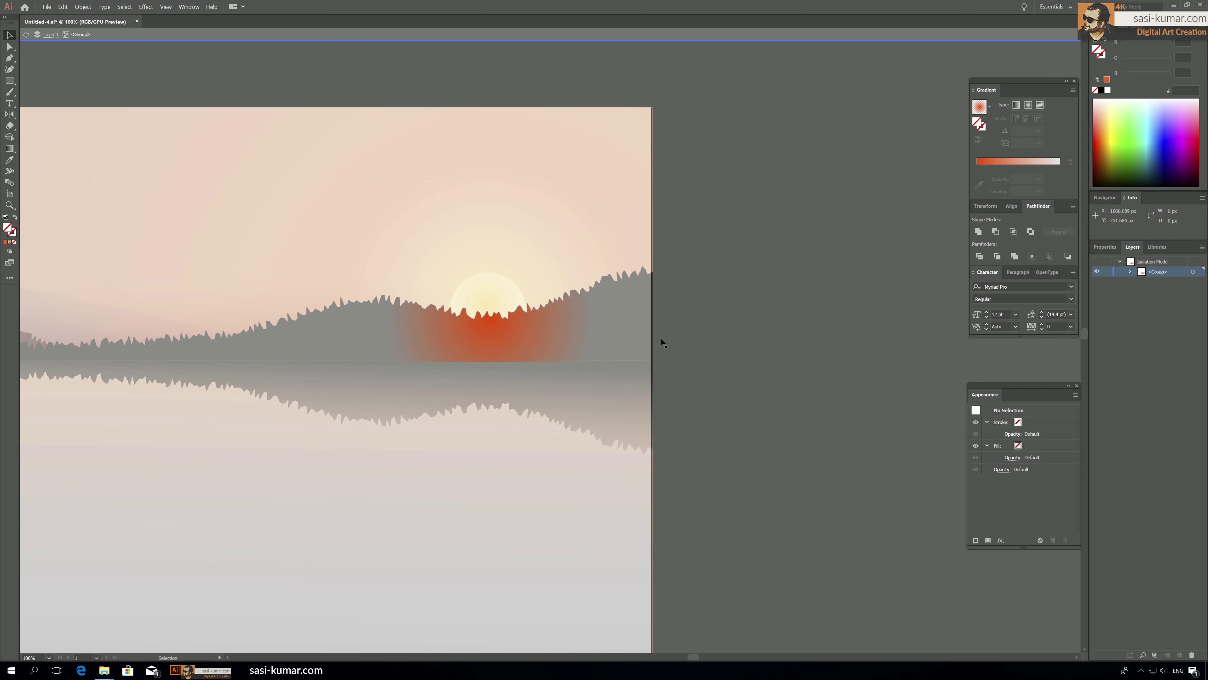
double_click(811, 314)
click(496, 339)
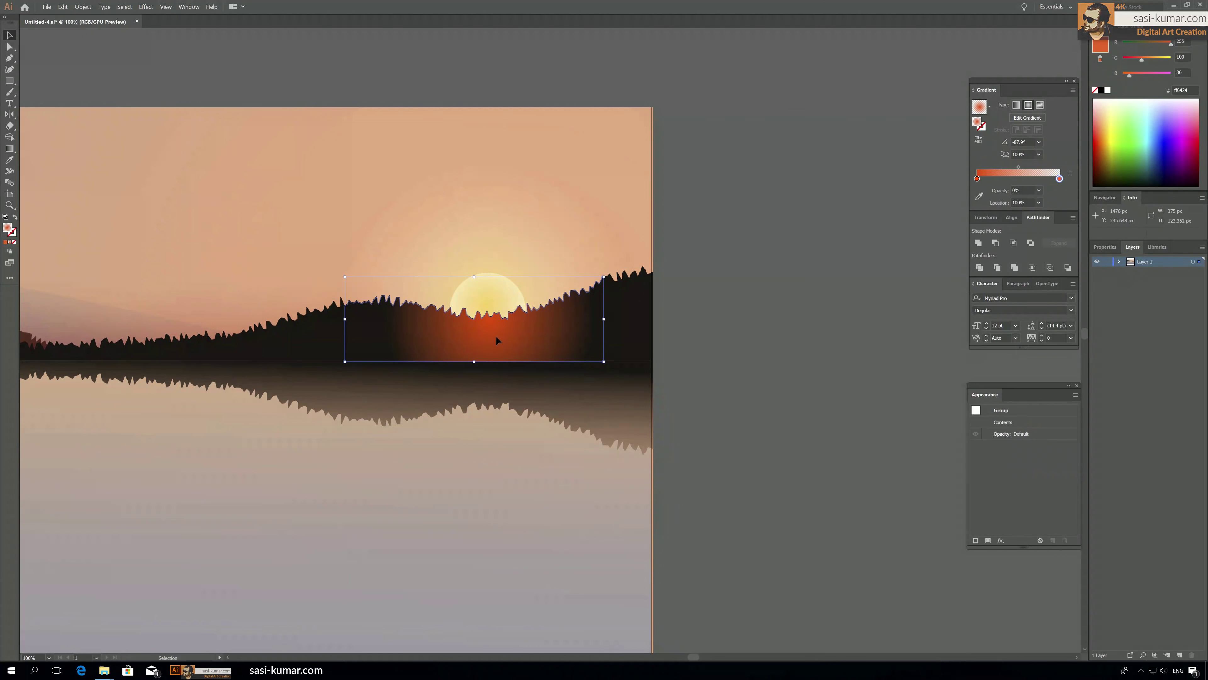
click(753, 313)
scroll(771, 340, left, 1)
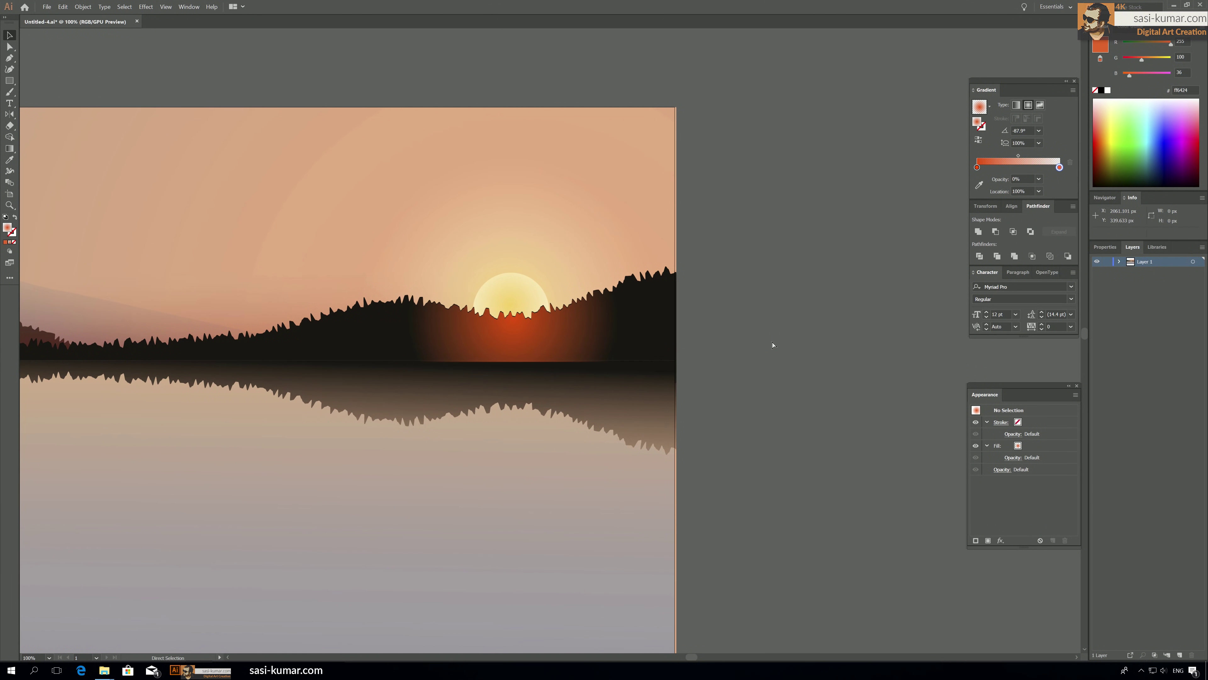
Add a yellow ffec33 centre stop to the glow's gradient and move the red-orange stop to about 49%.
key(ctrl+plus)
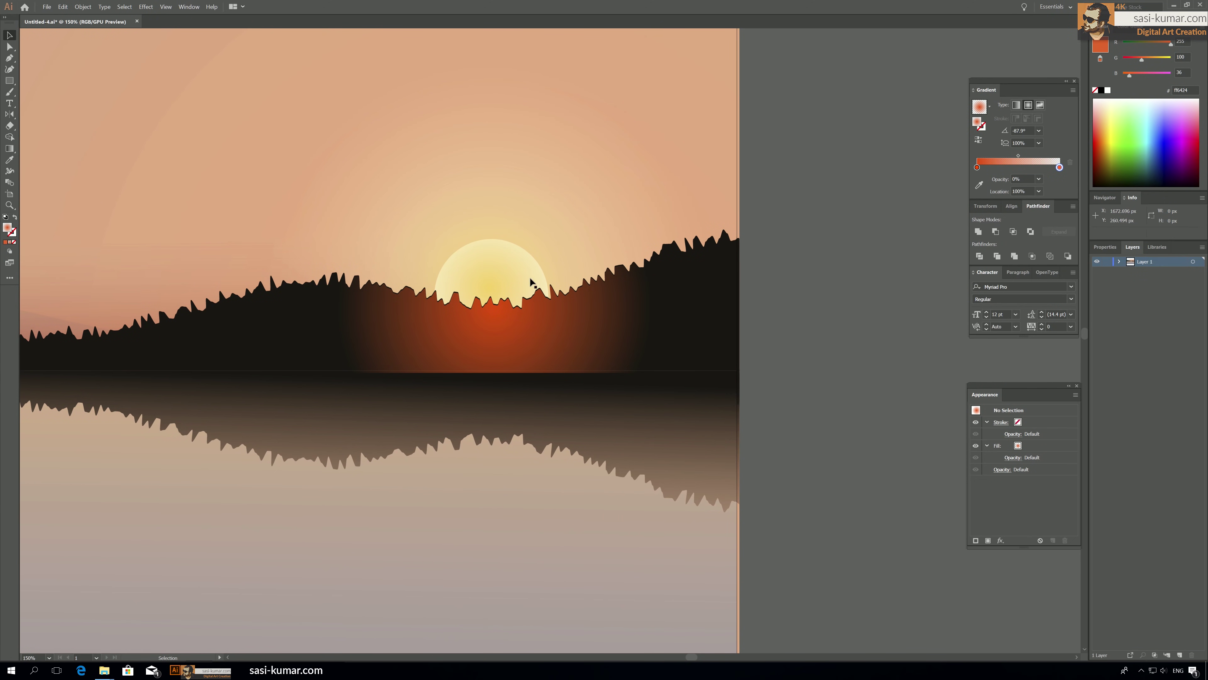
click(530, 347)
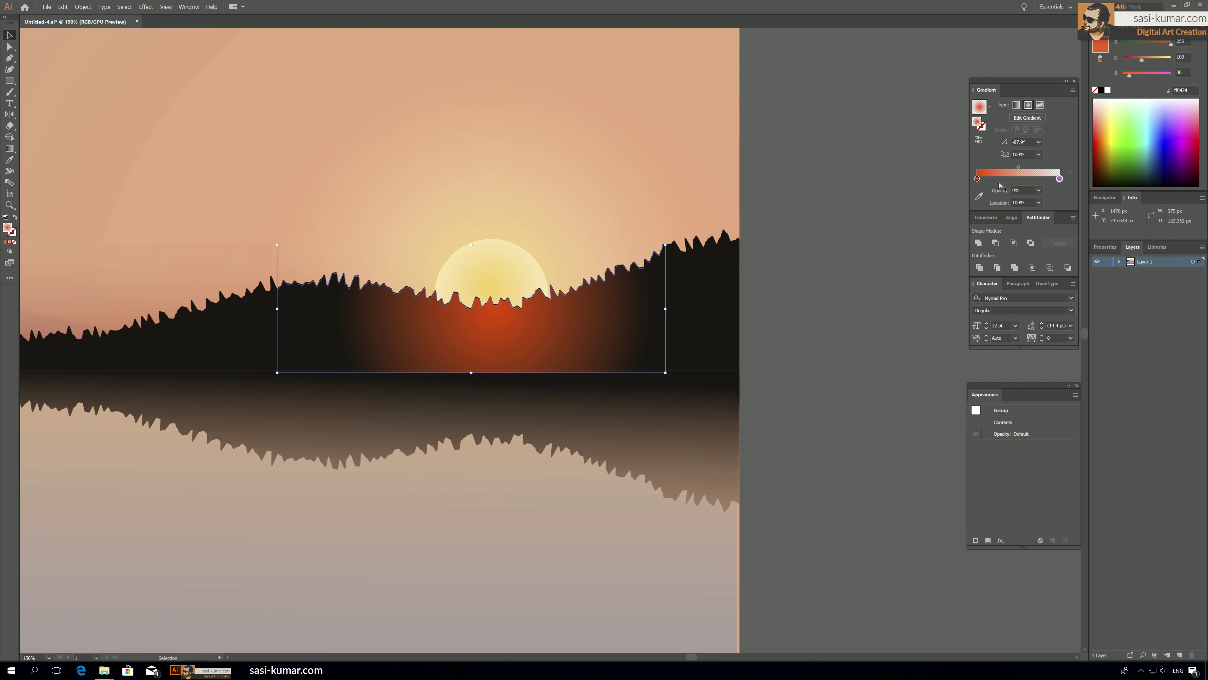
mouse_move(978, 179)
mouse_down()
mouse_move(996, 179)
mouse_move(971, 183)
mouse_up()
mouse_move(1134, 126)
mouse_down()
mouse_move(1127, 144)
mouse_move(1112, 130)
mouse_up()
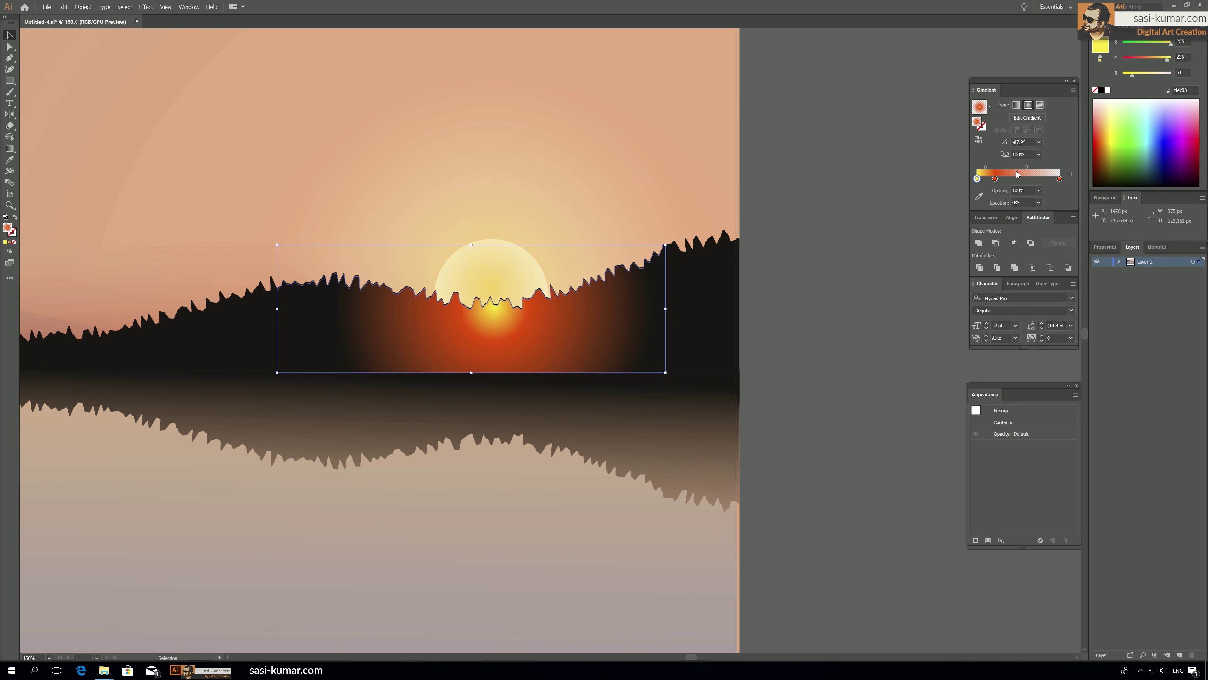
drag(995, 179, 1020, 182)
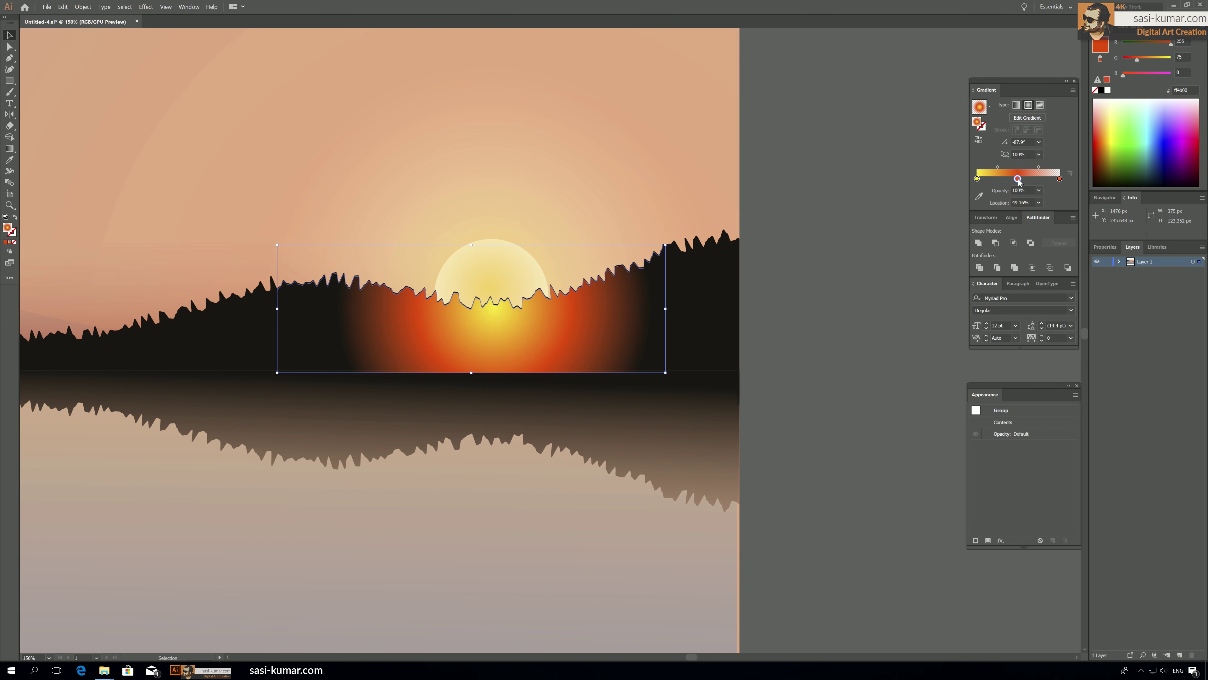
Change the centre stop of the glow's gradient to orange ffac2c.
double_click(978, 179)
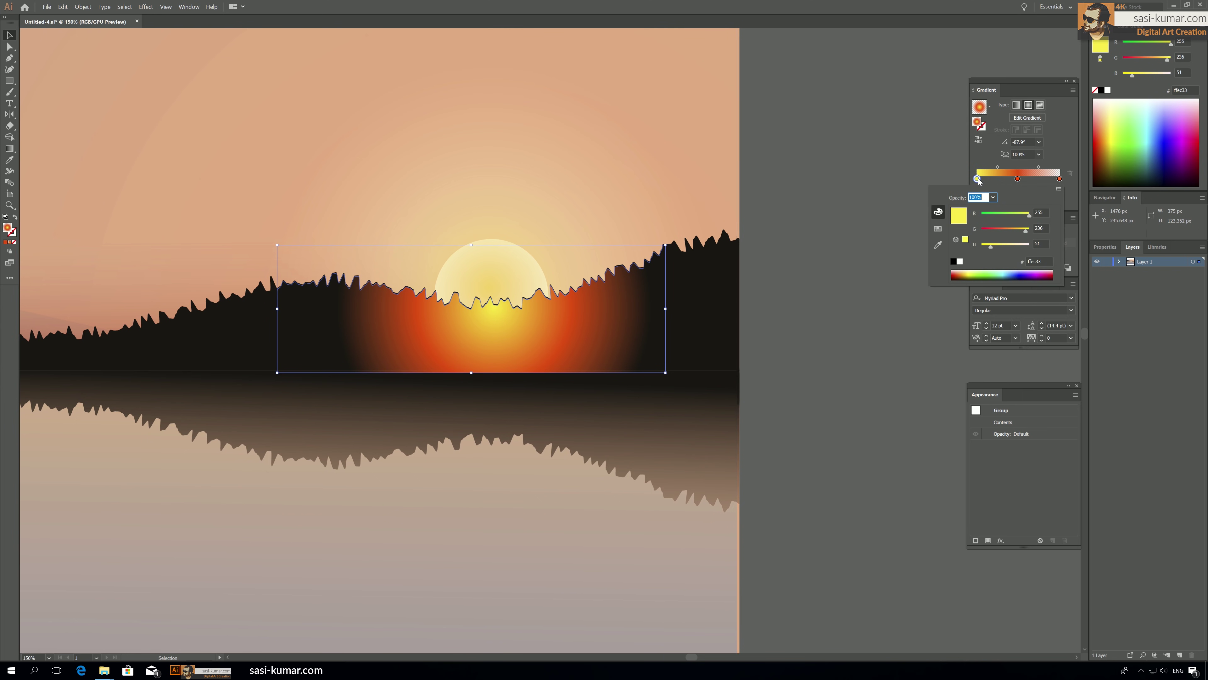
click(1014, 232)
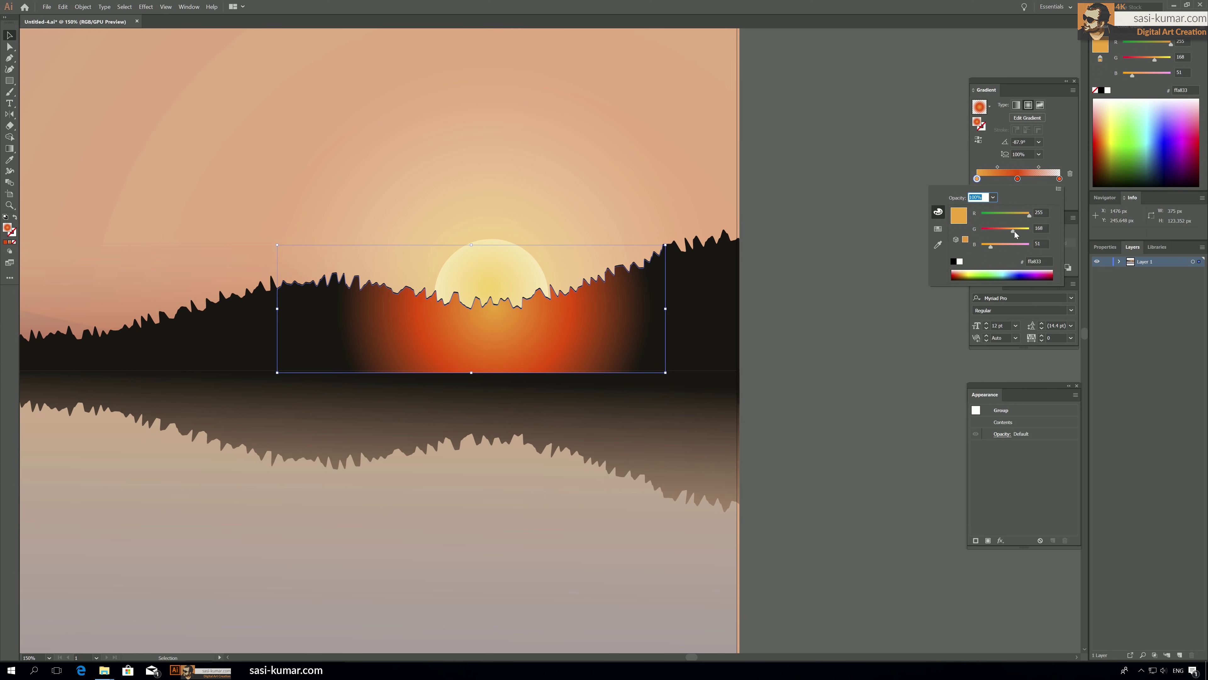
click(1013, 232)
click(1014, 232)
click(905, 162)
click(799, 178)
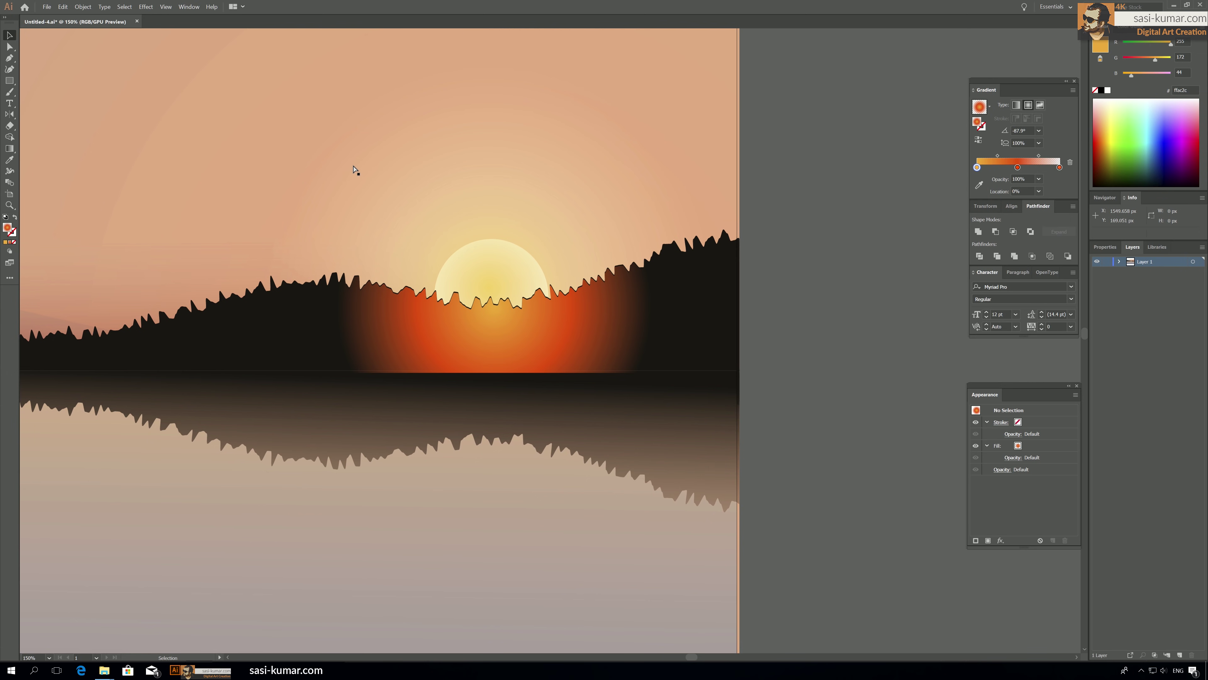
Make a copy of the glow reflected across the horizontal axis and place it below the waterline over the hill's reflection.
key(ctrl+minus)
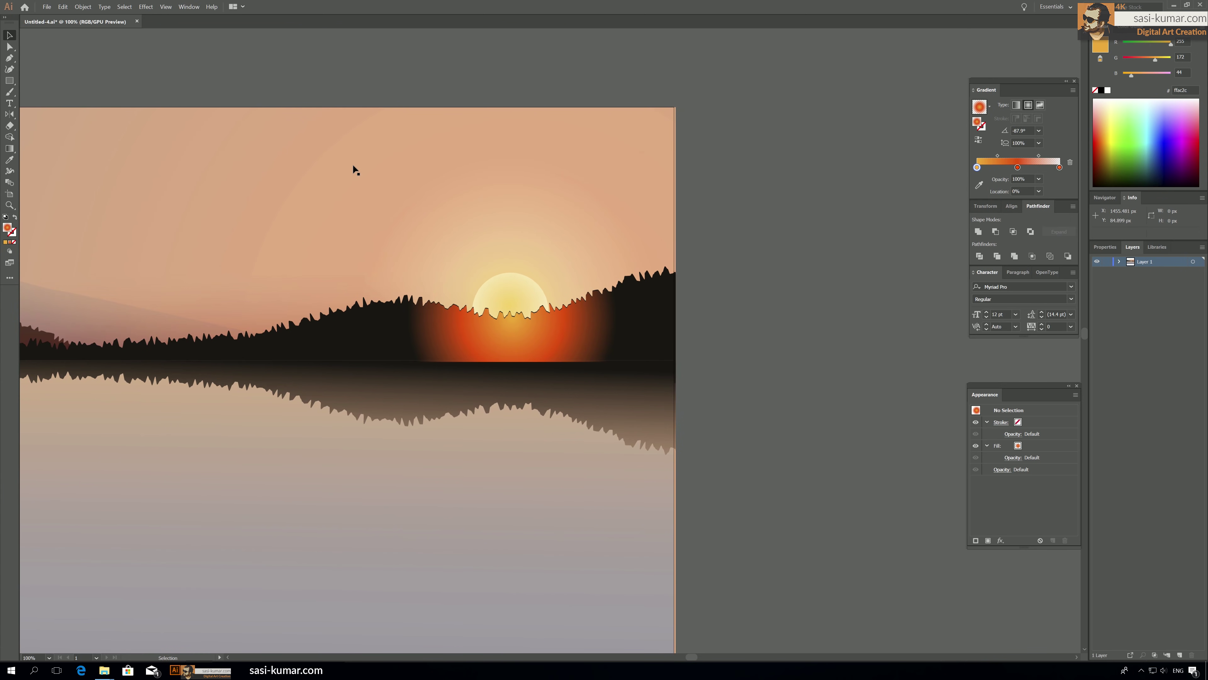
click(541, 360)
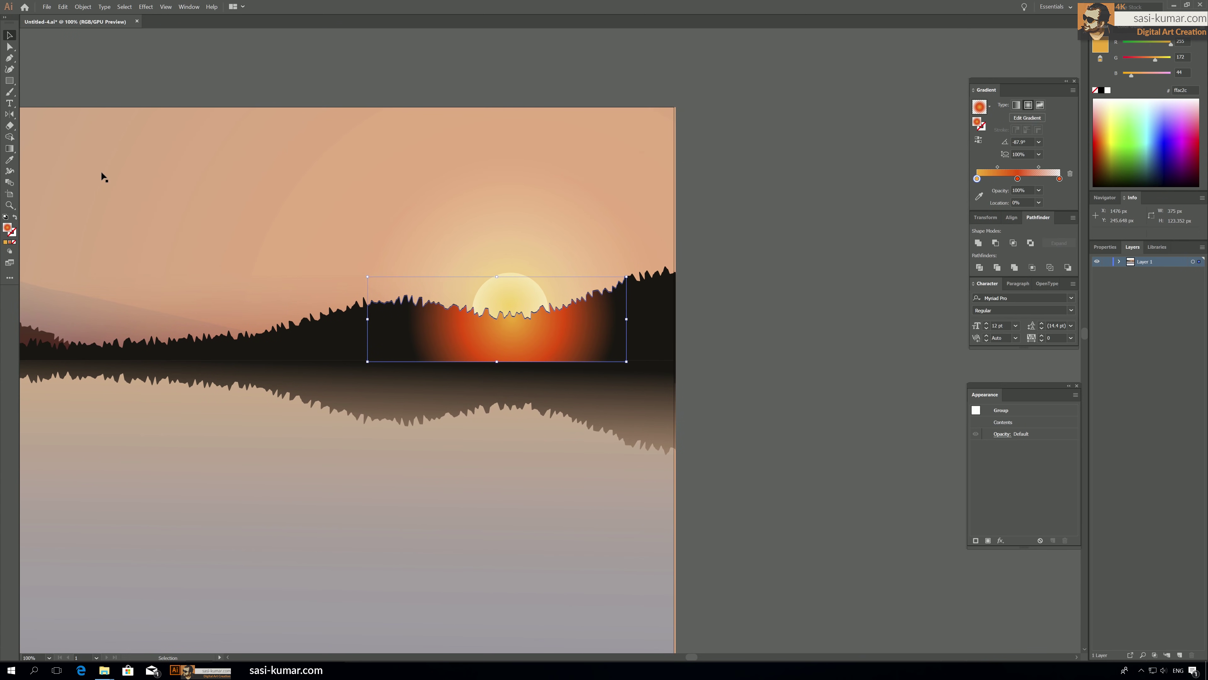
double_click(10, 116)
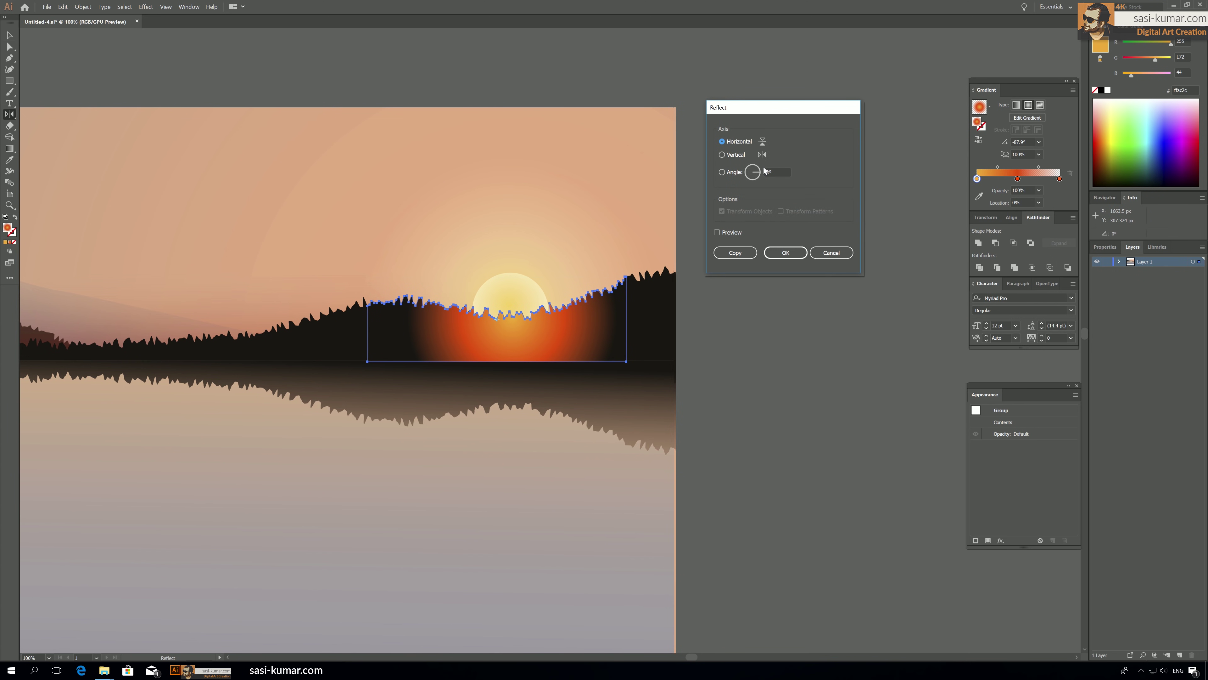
click(766, 254)
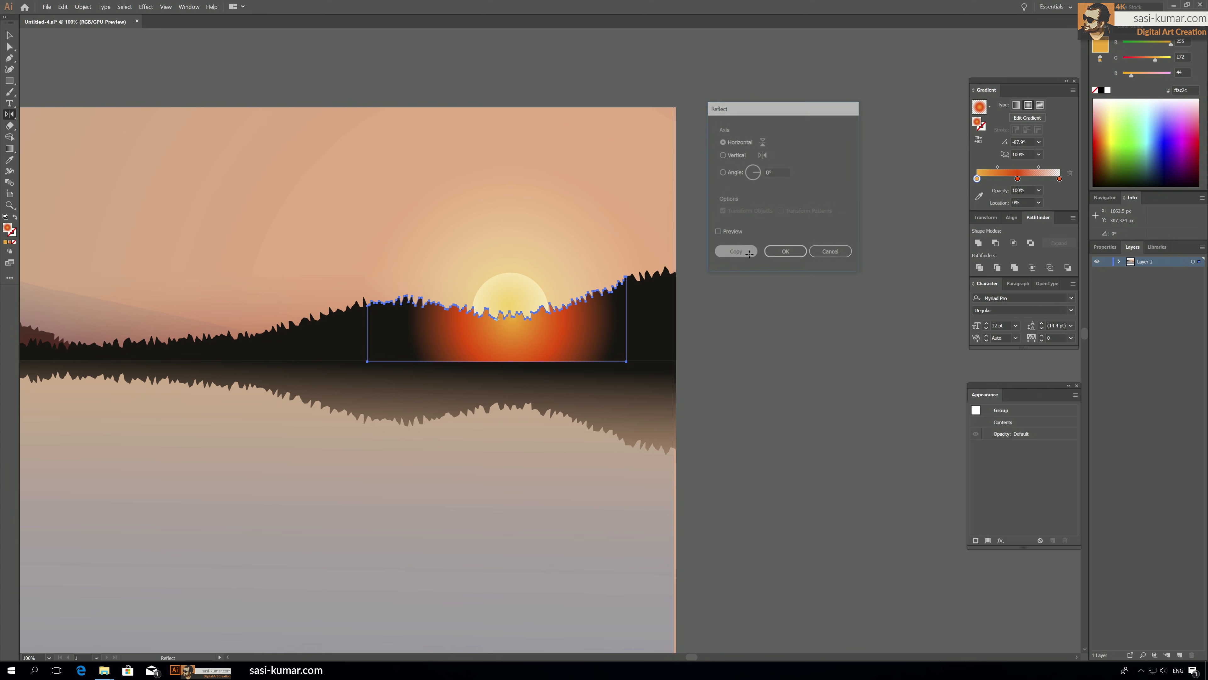
key(v)
drag(540, 319, 559, 373)
click(732, 365)
click(532, 403)
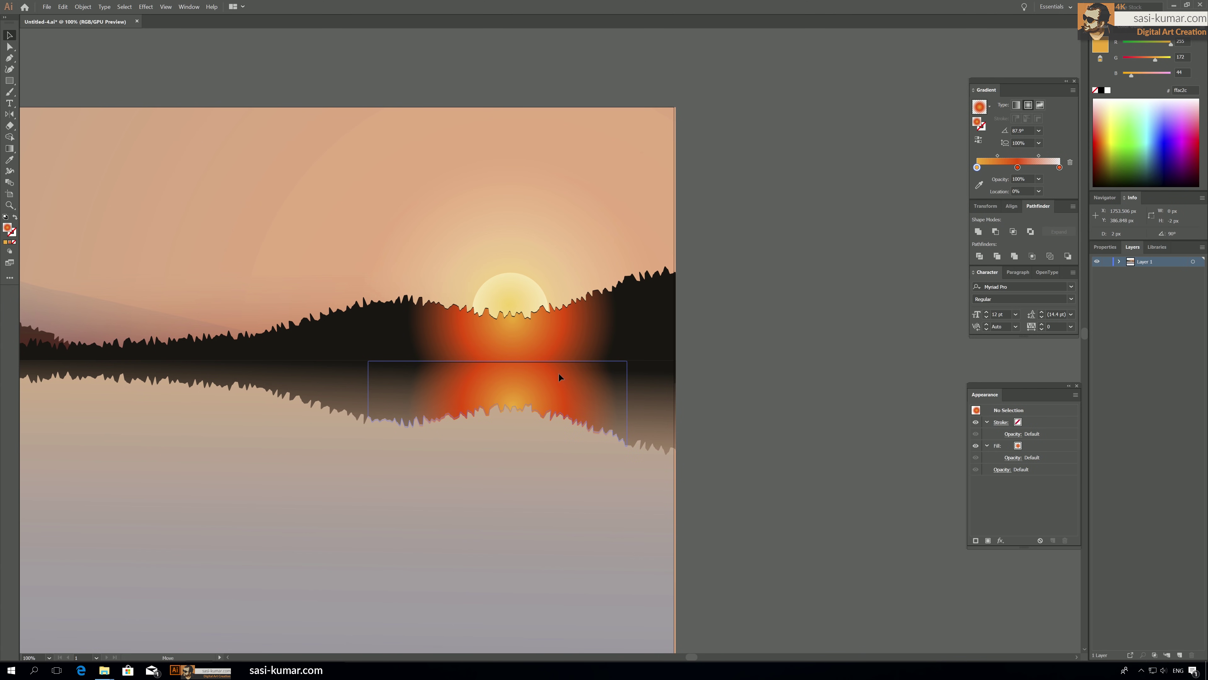
click(887, 373)
Draw a narrow vertical rectangle about 117 by 796 px centred on the sun, spanning the sky, hills and water.
key(ctrl+minus)
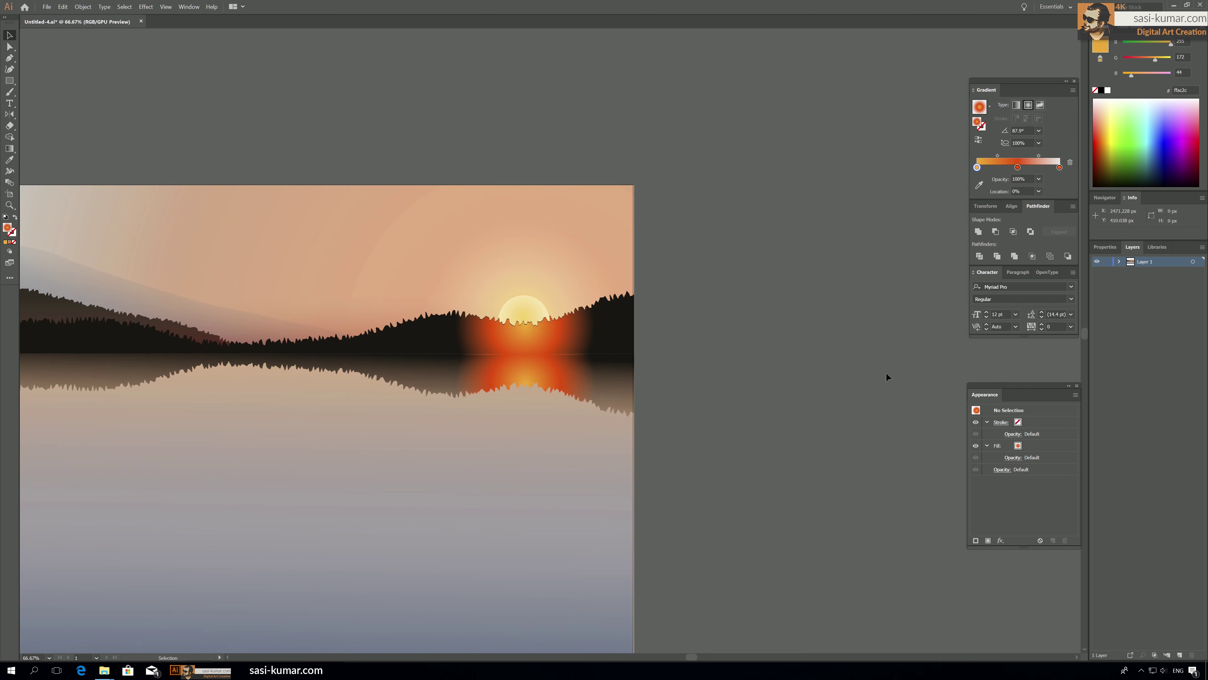
key(space)
drag(758, 383, 746, 344)
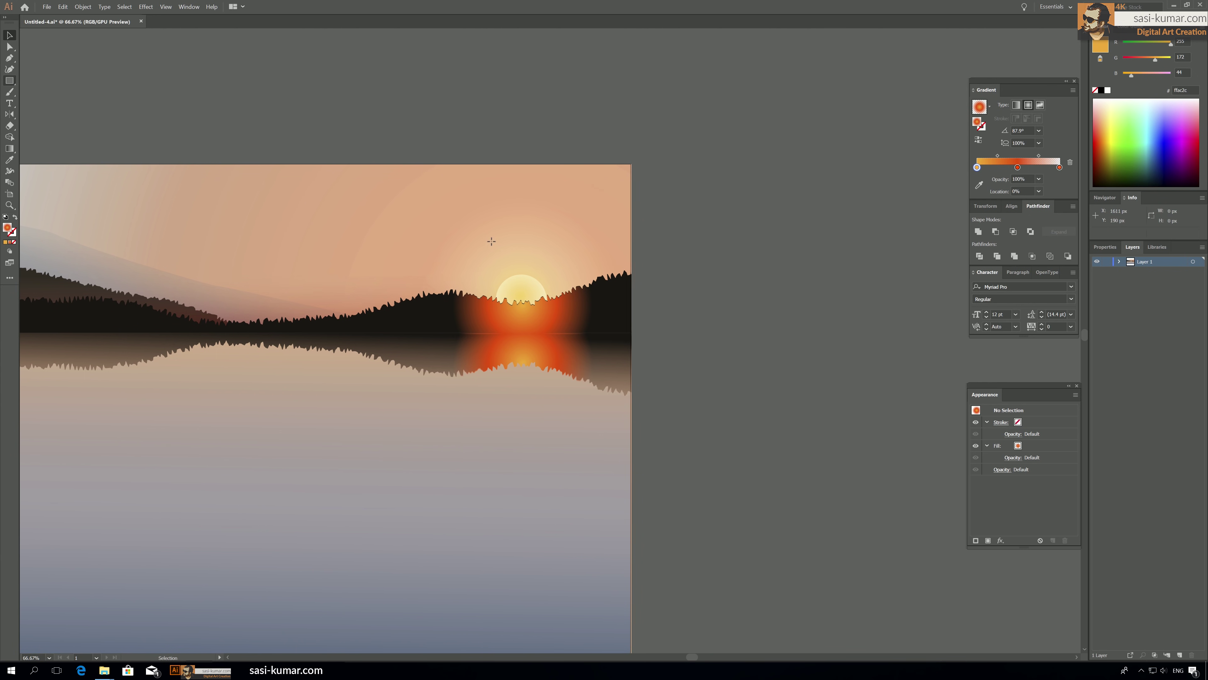
click(10, 81)
drag(526, 286, 552, 548)
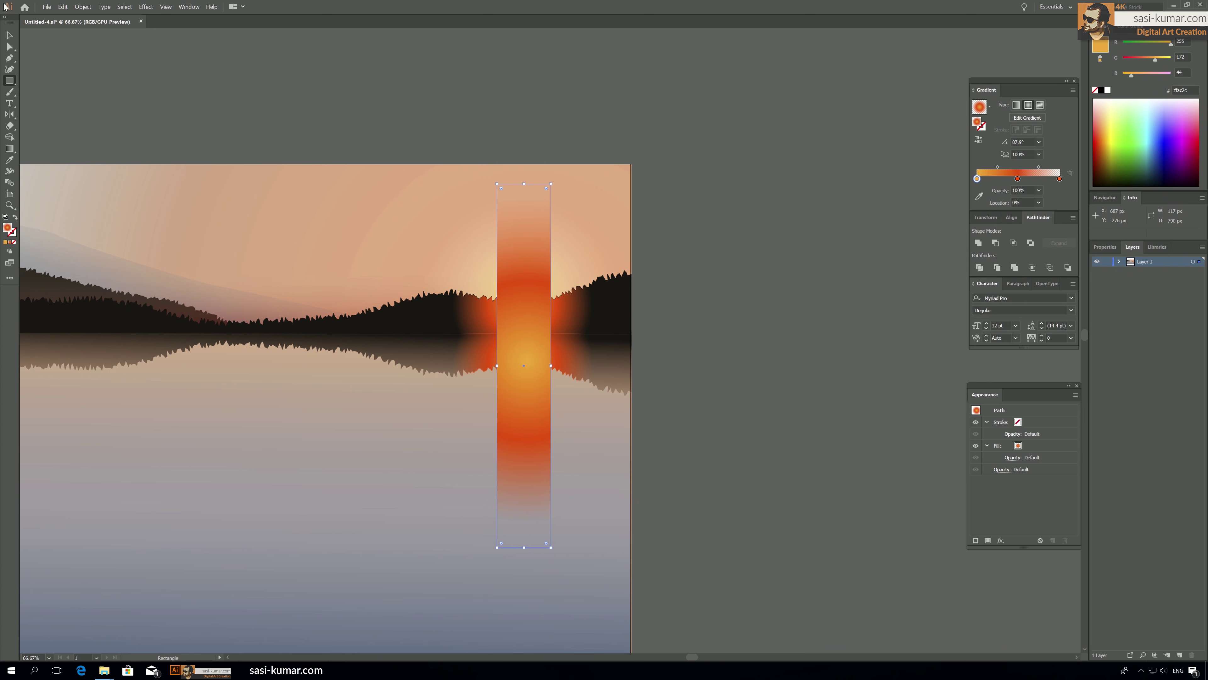
Place a duplicate of the tall gradient rectangle on the empty canvas beside the artboard.
click(10, 35)
click(521, 276)
alt+drag(526, 256, 766, 261)
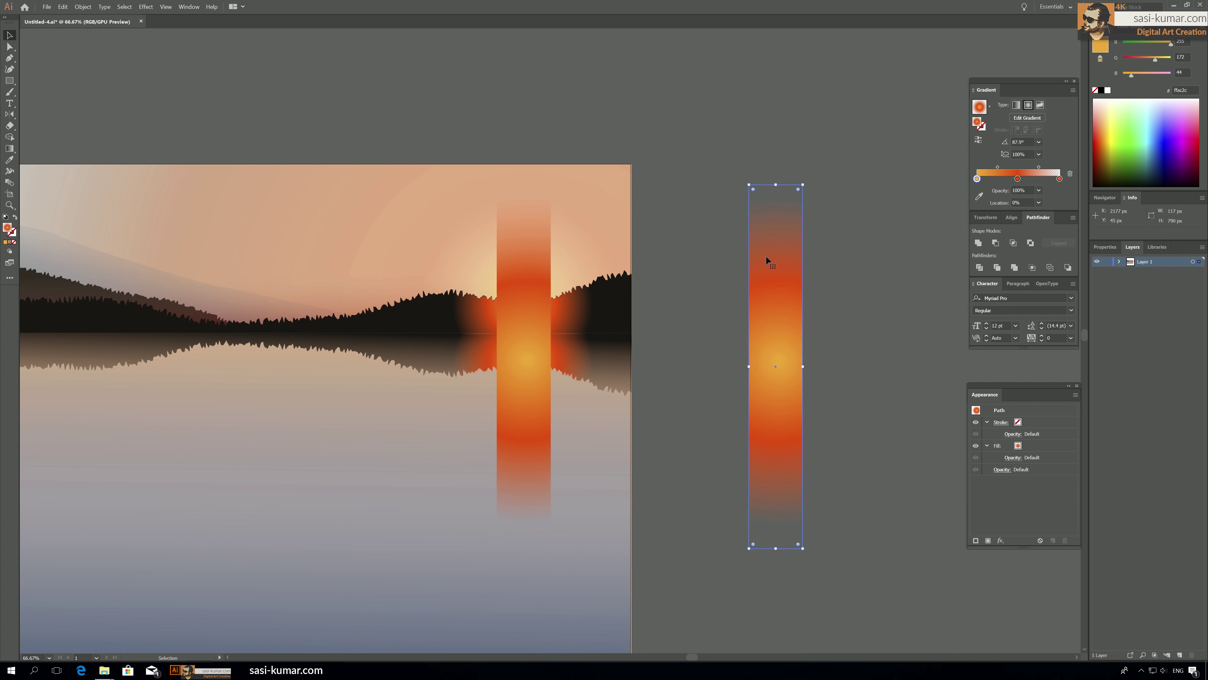
click(721, 210)
Apply the Divide pathfinder to the tall rectangle over the sun together with the hill glow and its reflection.
click(521, 302)
shift+click(561, 317)
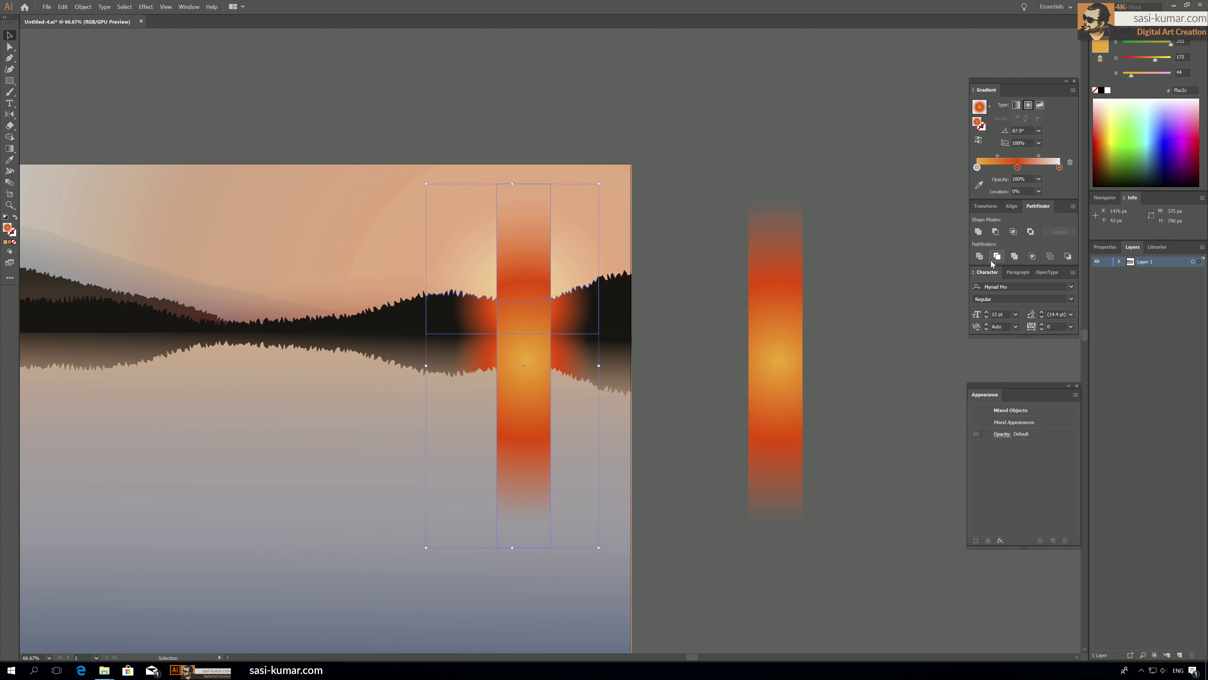
click(982, 261)
click(657, 335)
click(523, 337)
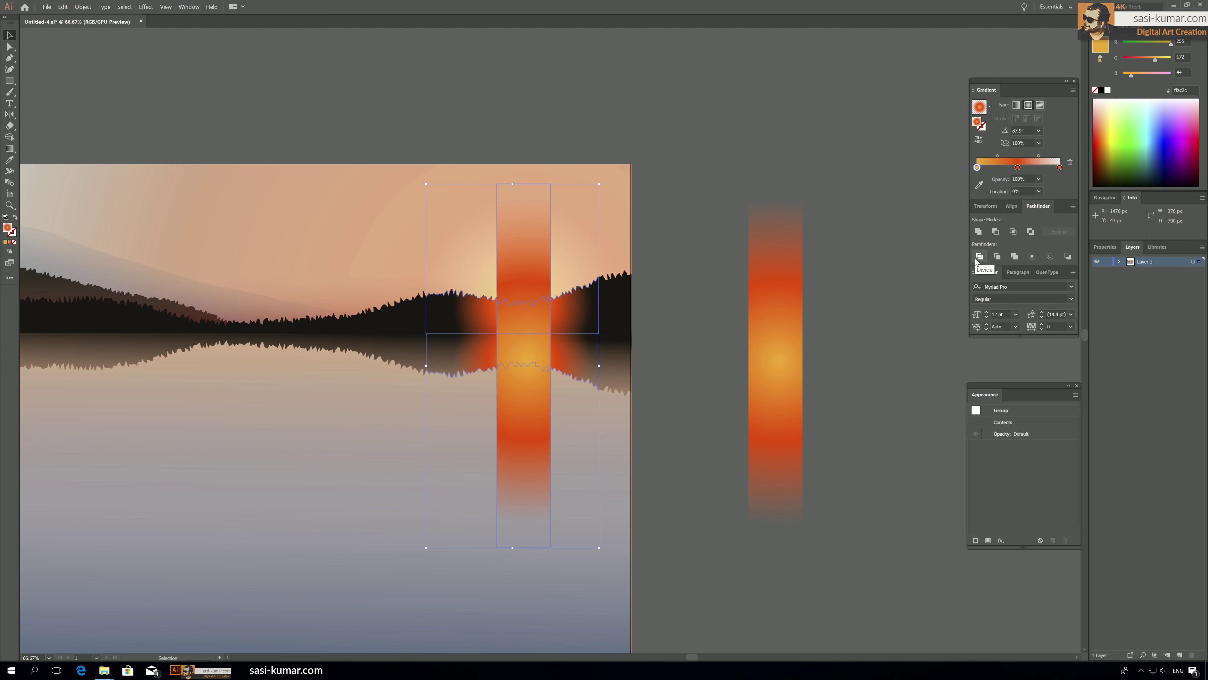
click(979, 256)
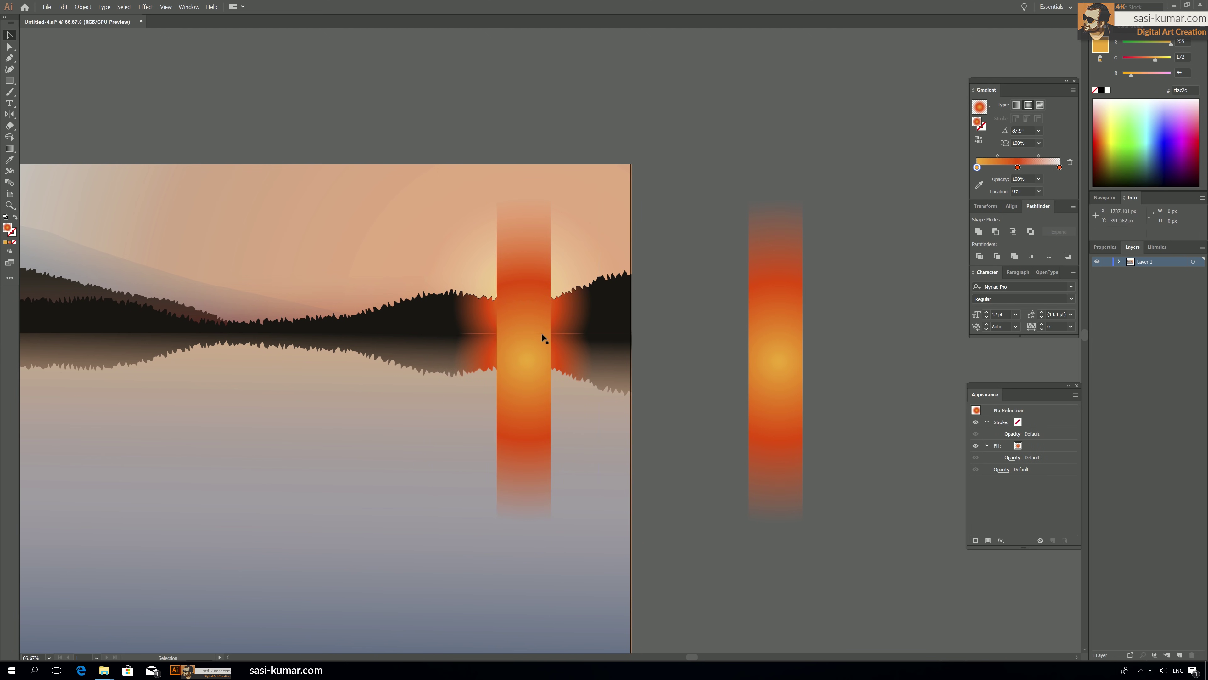
Isolate the divided group and delete the tall rectangle's leftover pieces above and below the glow.
click(529, 325)
double_click(523, 313)
click(600, 299)
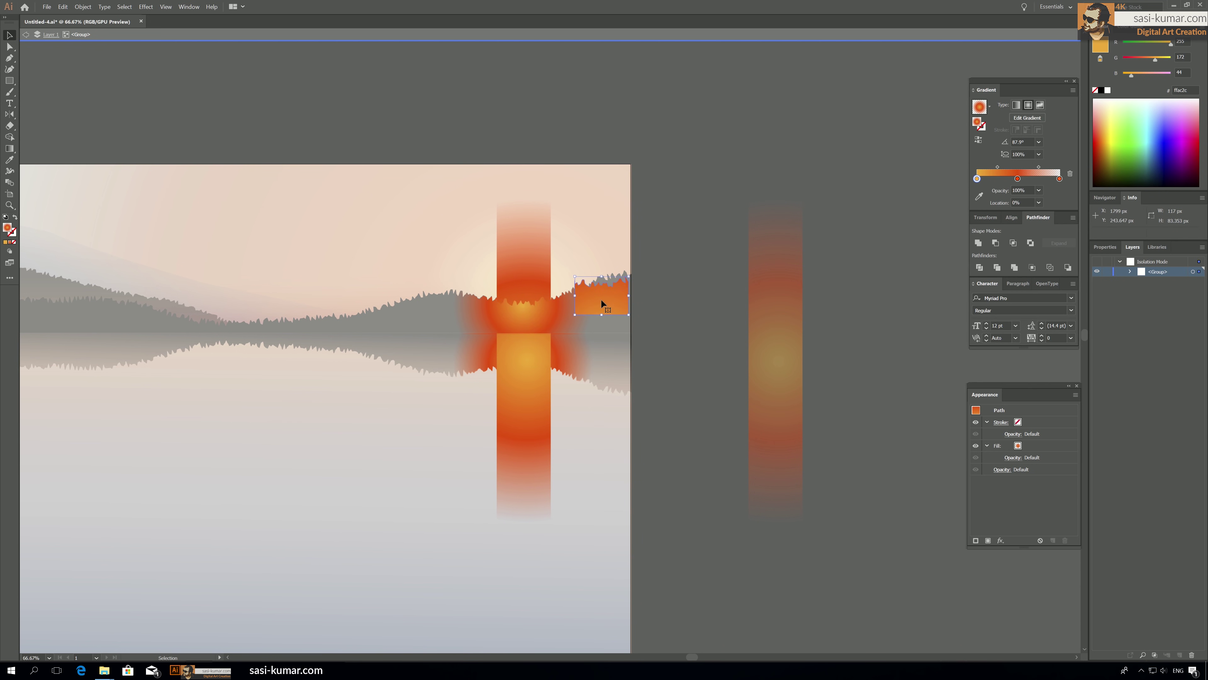
drag(601, 299, 523, 355)
click(532, 391)
key(Delete)
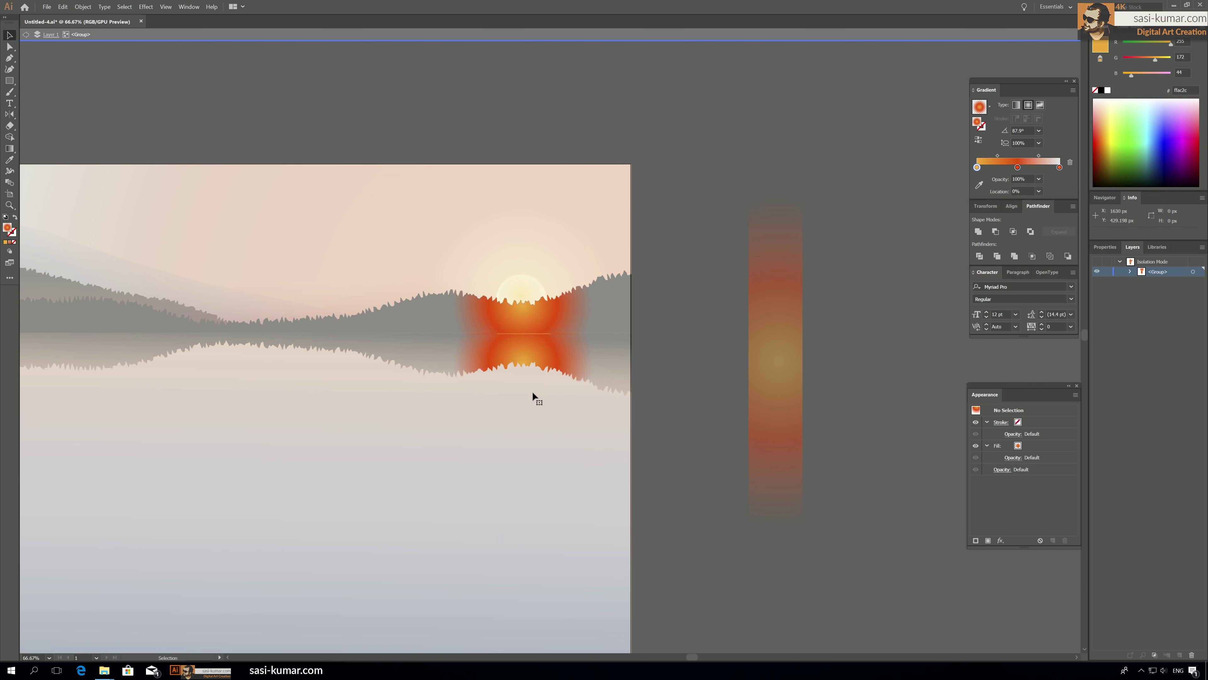
Isolate the divided glow group and reduce the opacity of the outer pieces beside the central strip to 49%.
double_click(691, 265)
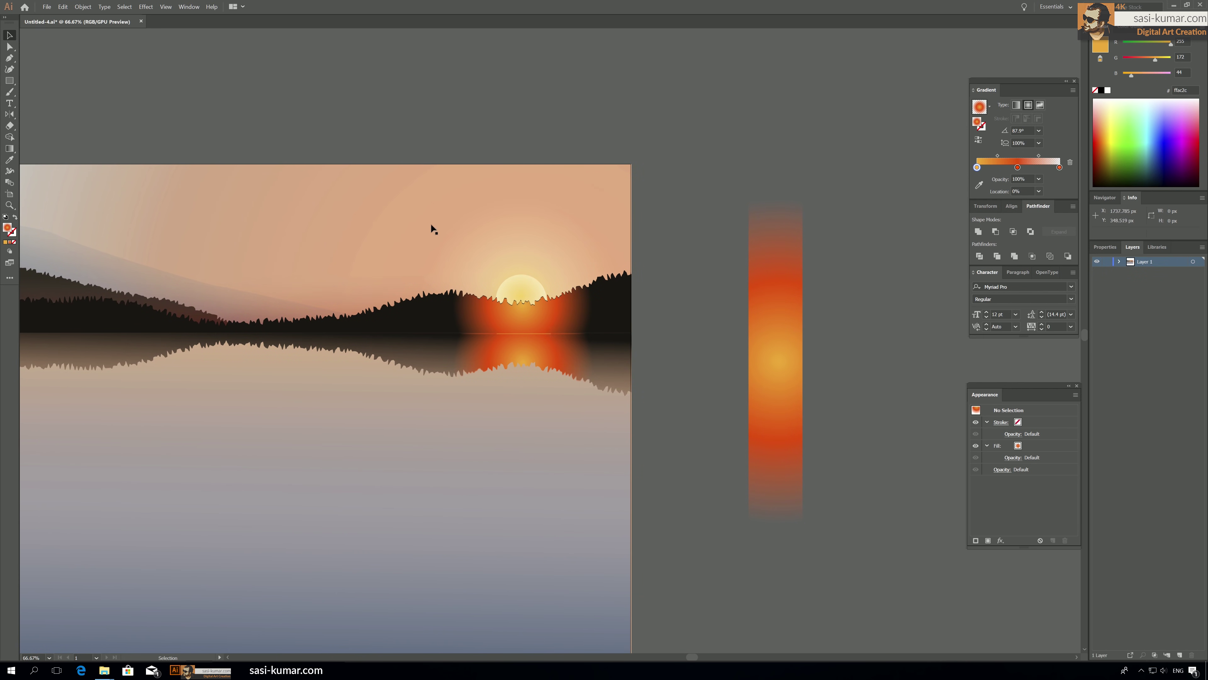
click(552, 329)
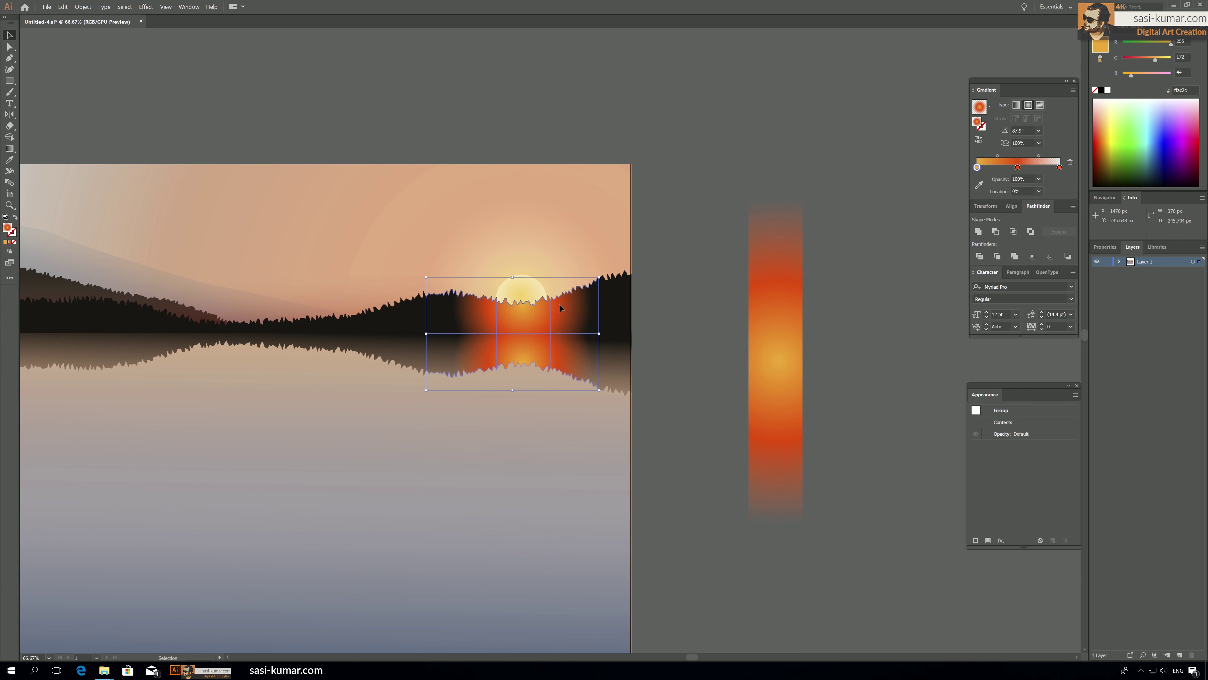
double_click(559, 303)
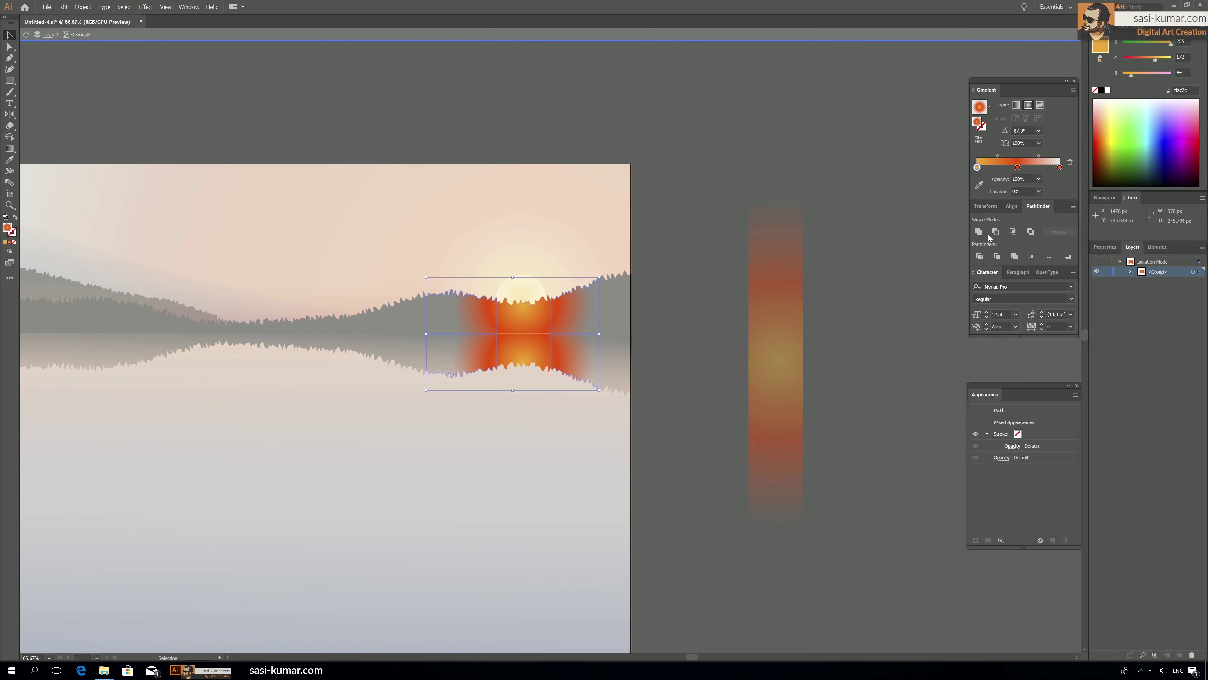
click(1102, 247)
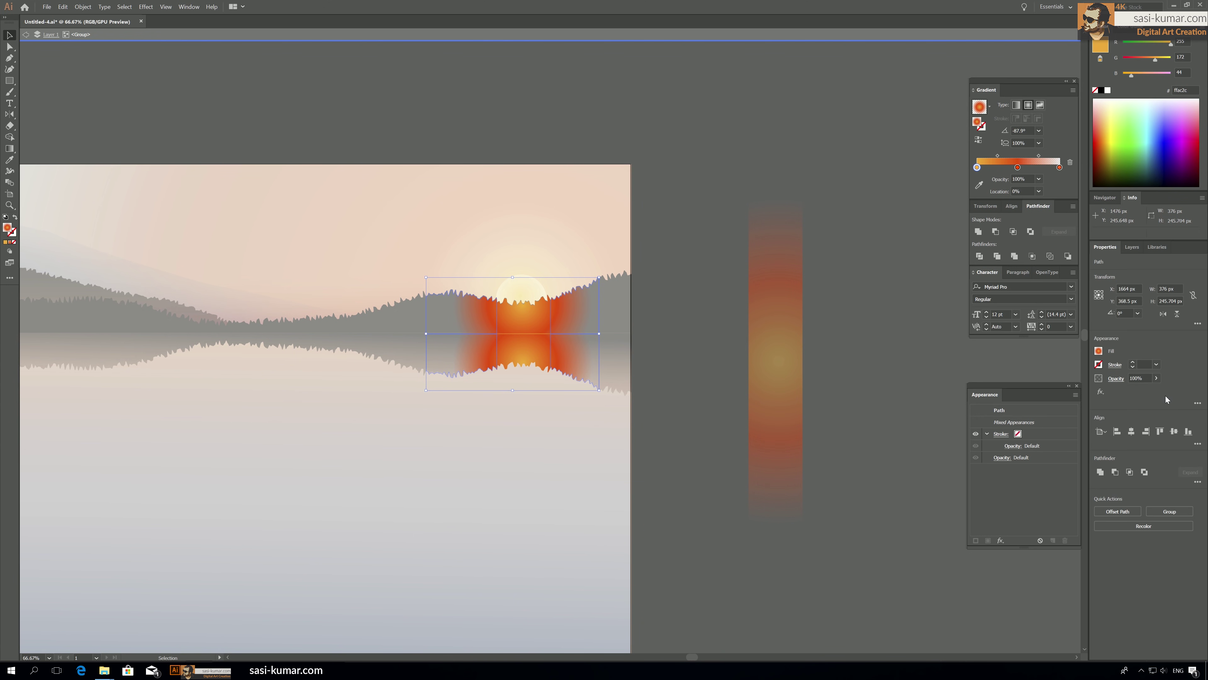
click(1157, 378)
click(1133, 389)
drag(1133, 391, 1137, 391)
click(764, 171)
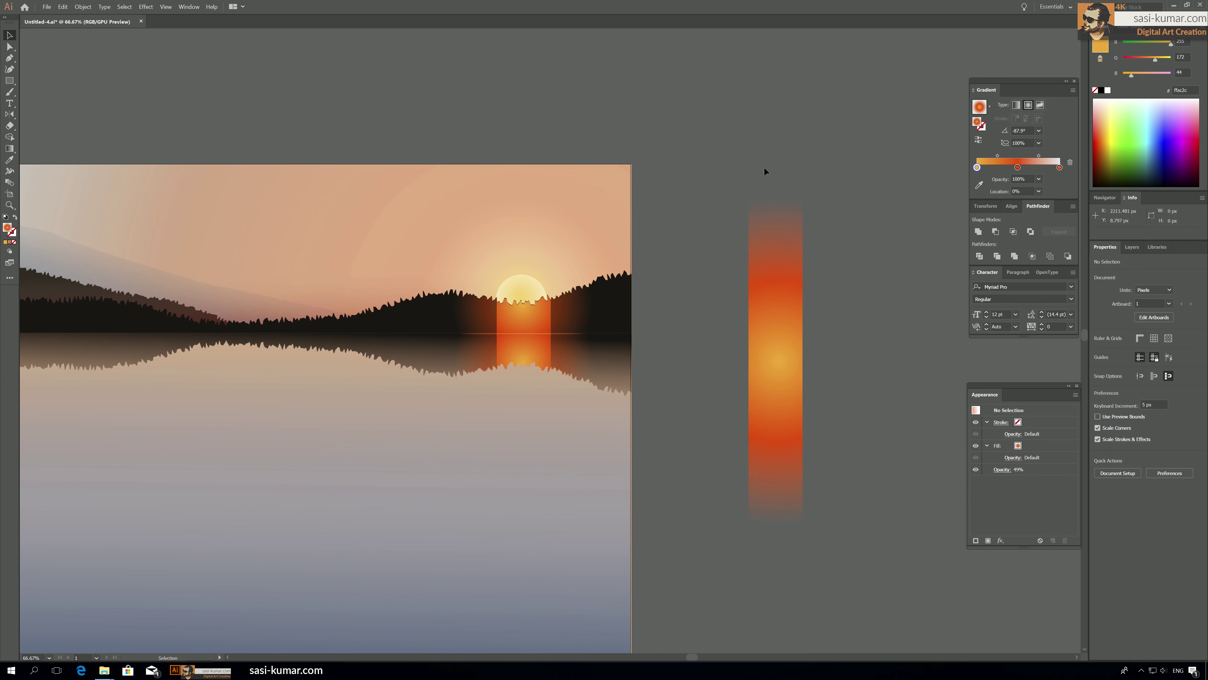
Set the opacity of the central glow strip below the sun, including its reflected half, to 75%.
click(481, 367)
click(358, 116)
key(a)
click(500, 388)
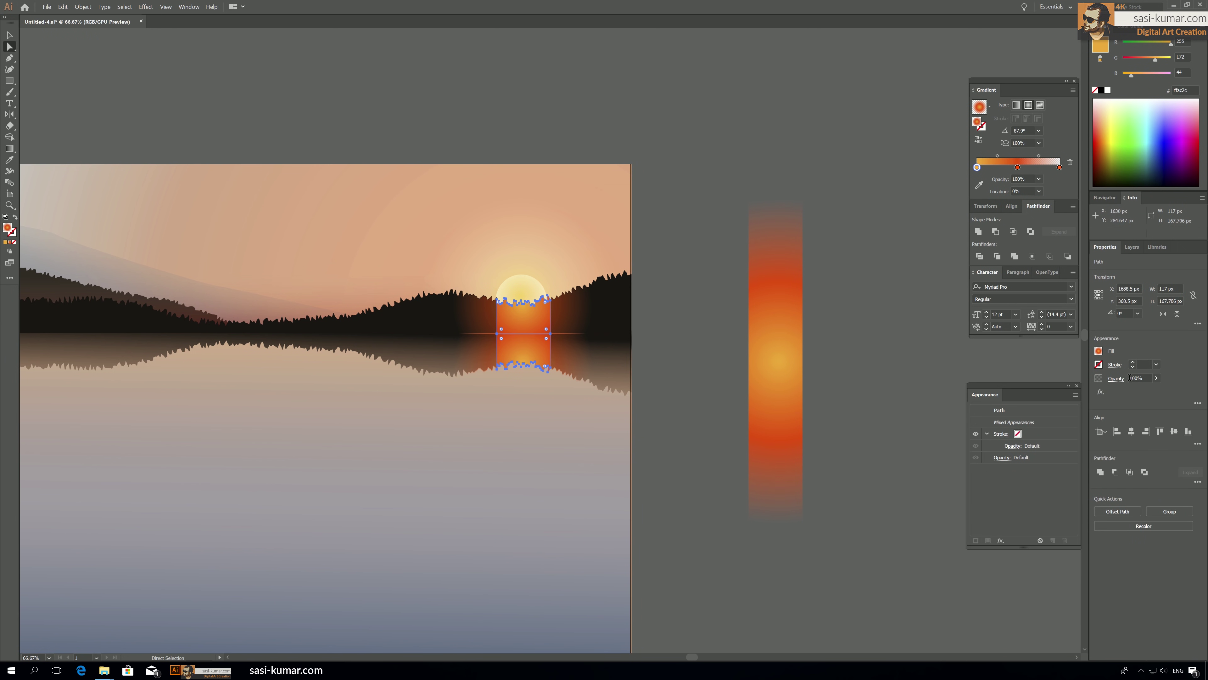
click(1145, 380)
text(75)
key(Return)
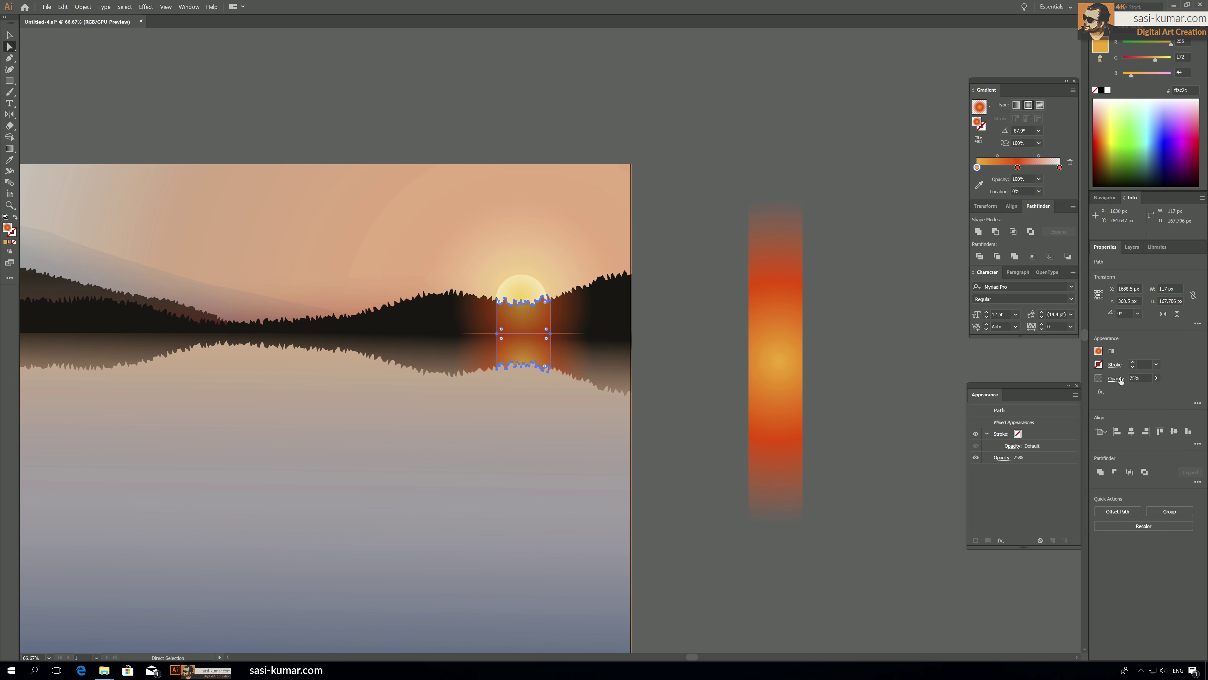
click(452, 134)
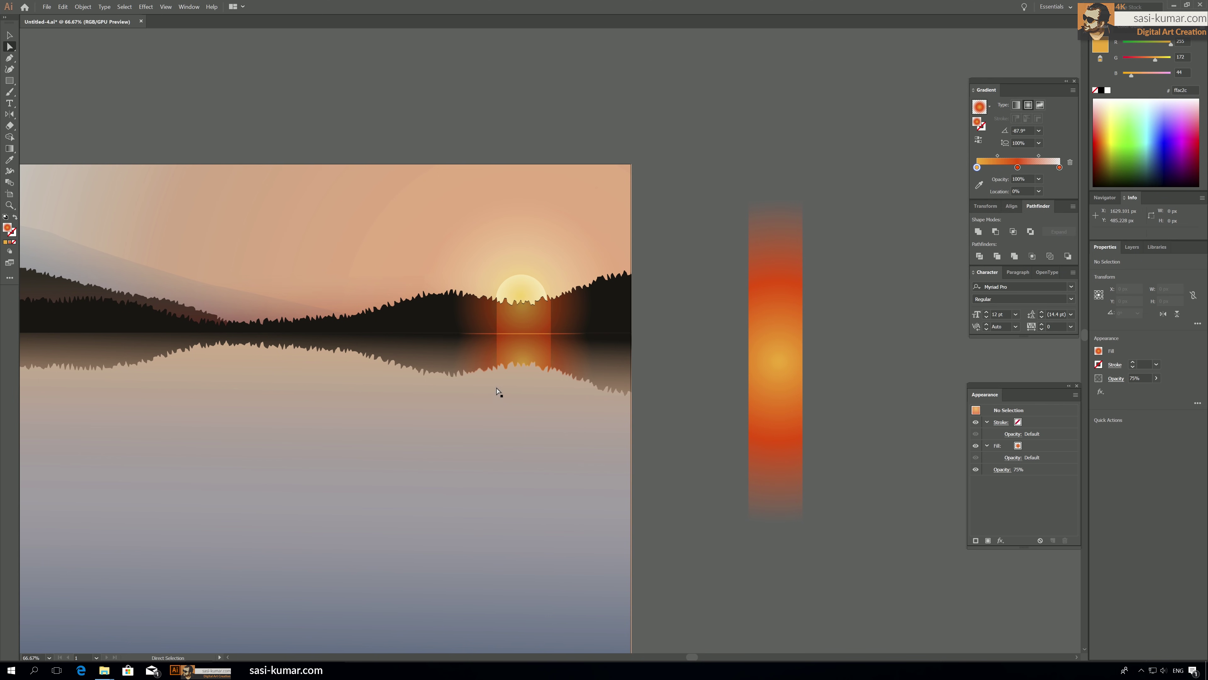
Move the spare gradient rectangle over the sun and its reflection and shorten it to about 117 by 682 px.
click(9, 35)
click(777, 342)
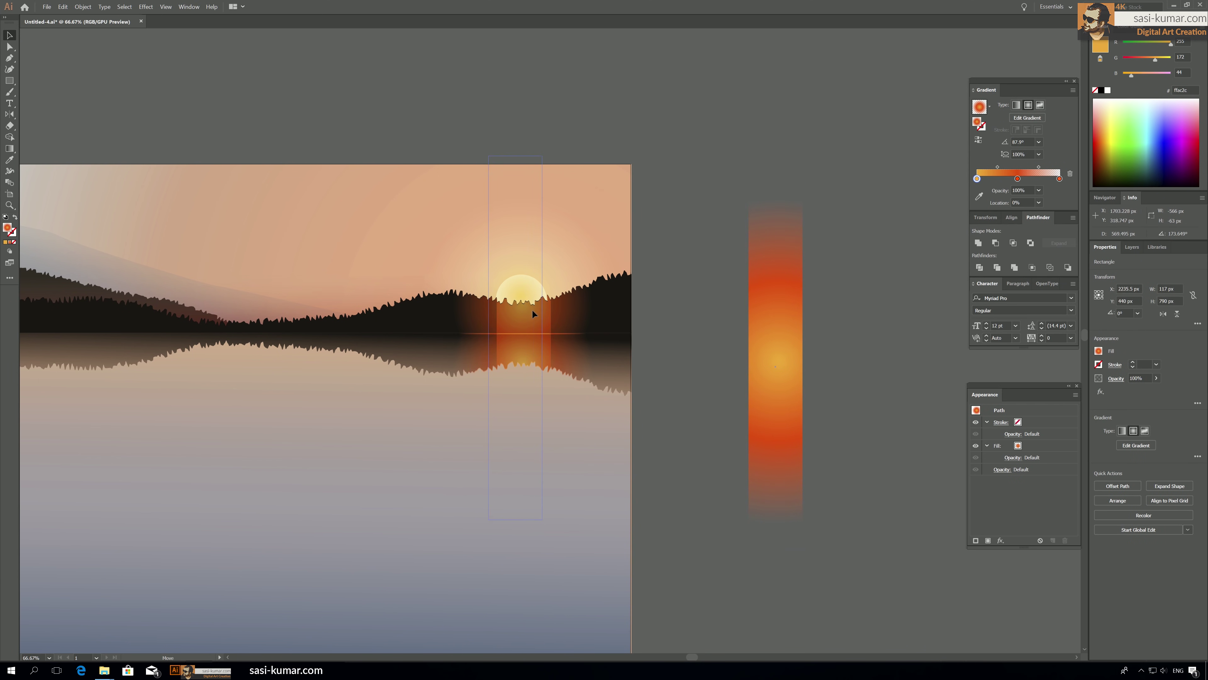
drag(774, 340, 526, 318)
drag(527, 165, 527, 209)
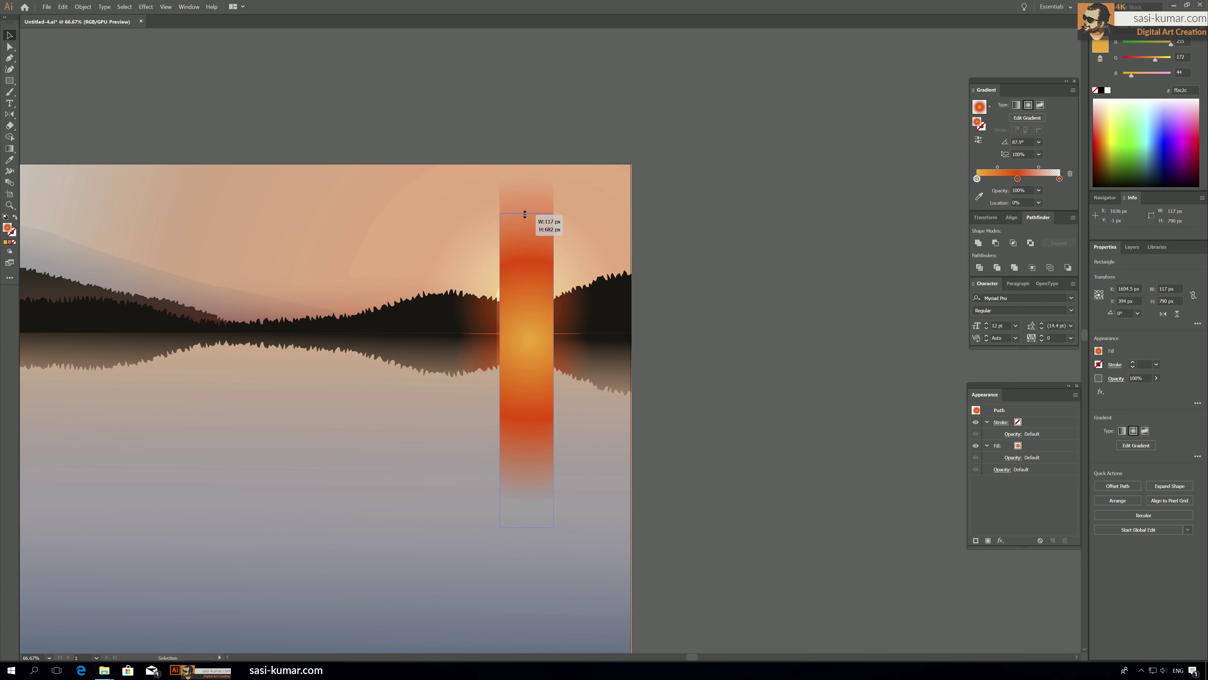
drag(552, 249, 520, 251)
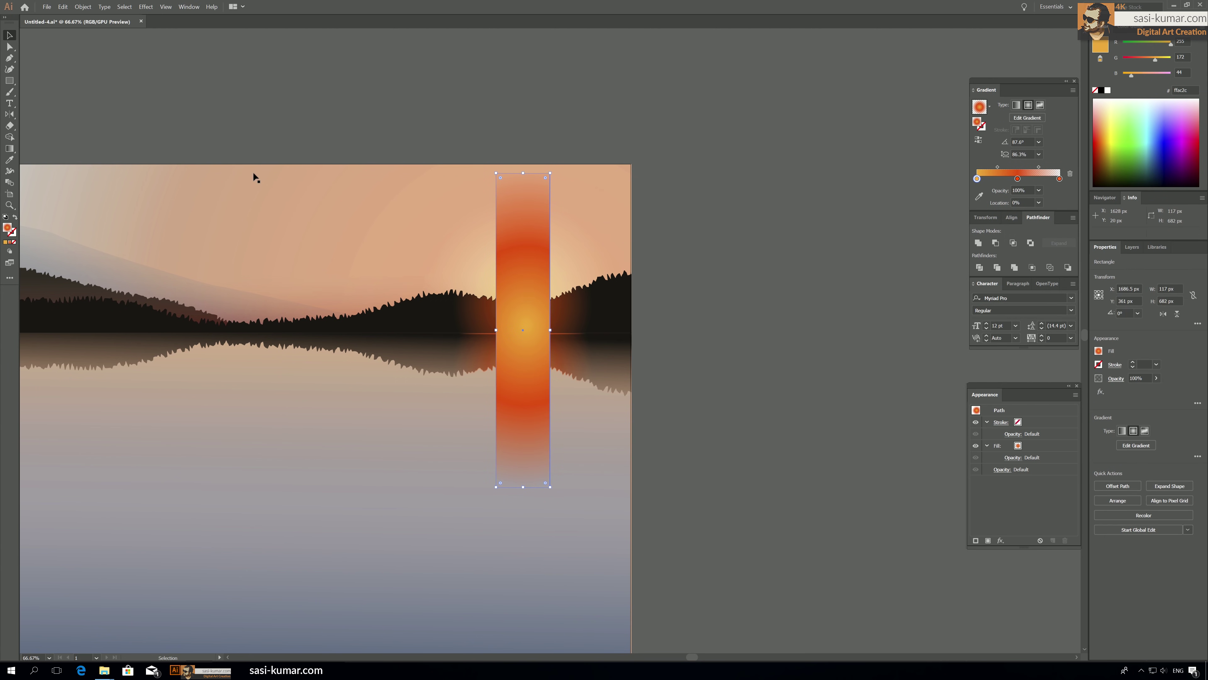
Change the tall rectangle's fill to a linear gradient running vertically from its upper edge to its lower edge.
click(9, 148)
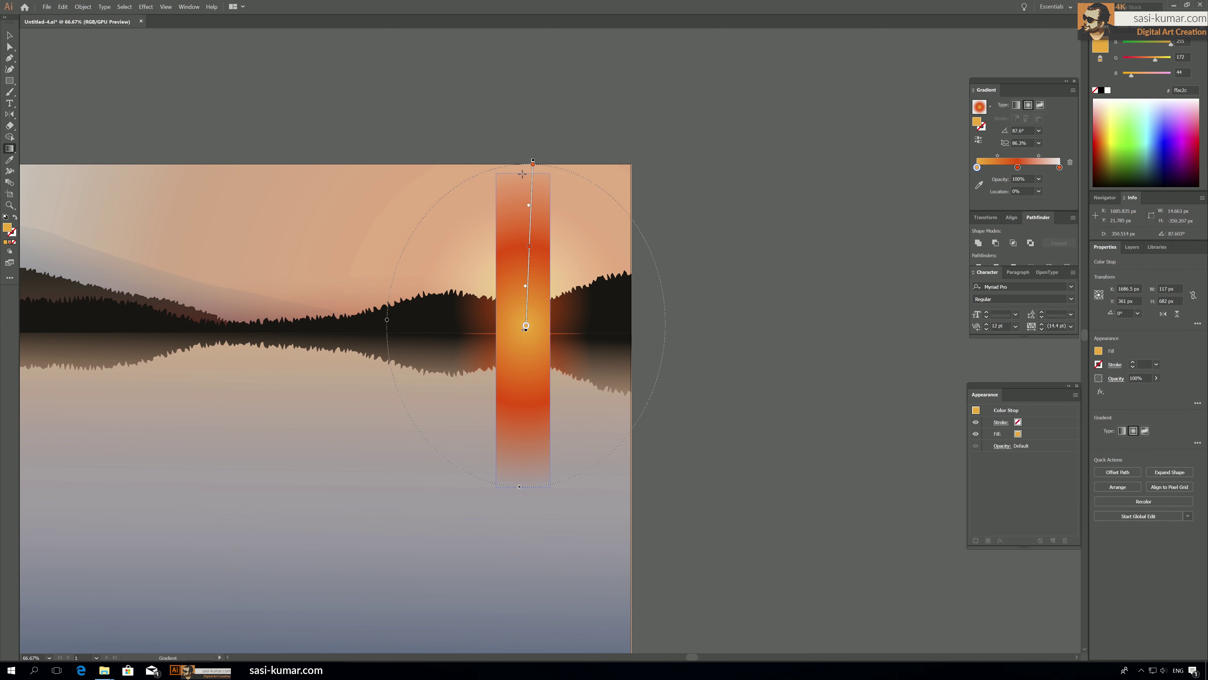
drag(522, 174, 529, 501)
click(1015, 105)
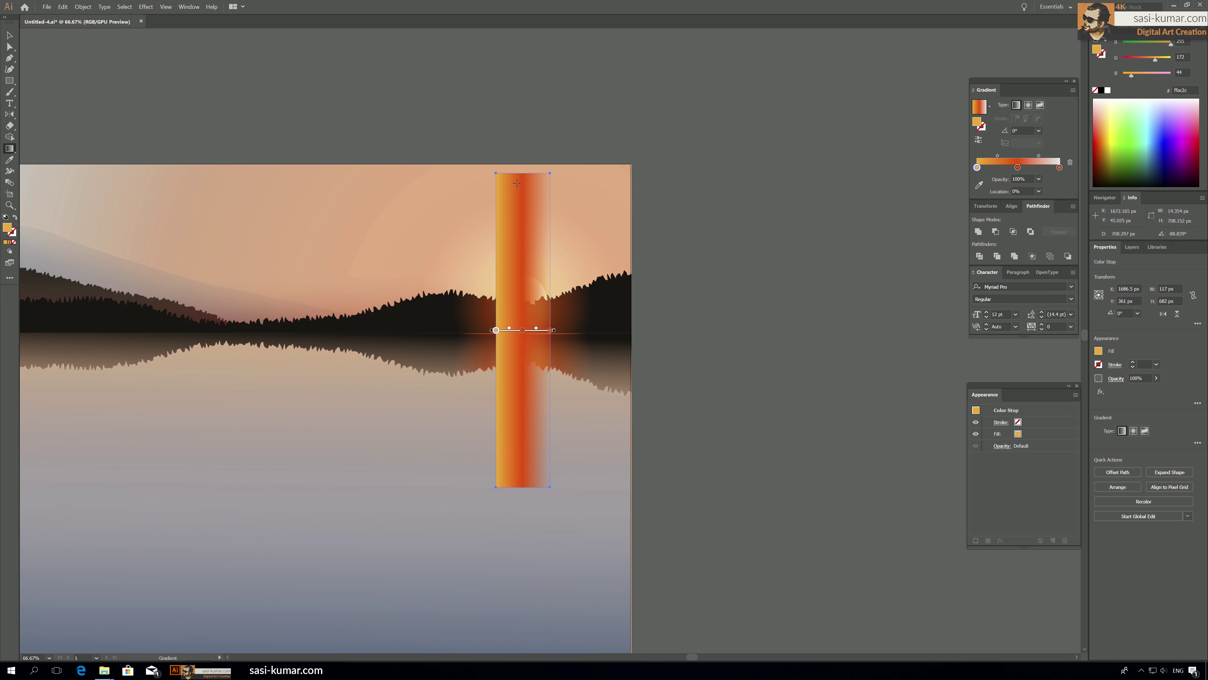
drag(521, 175, 519, 483)
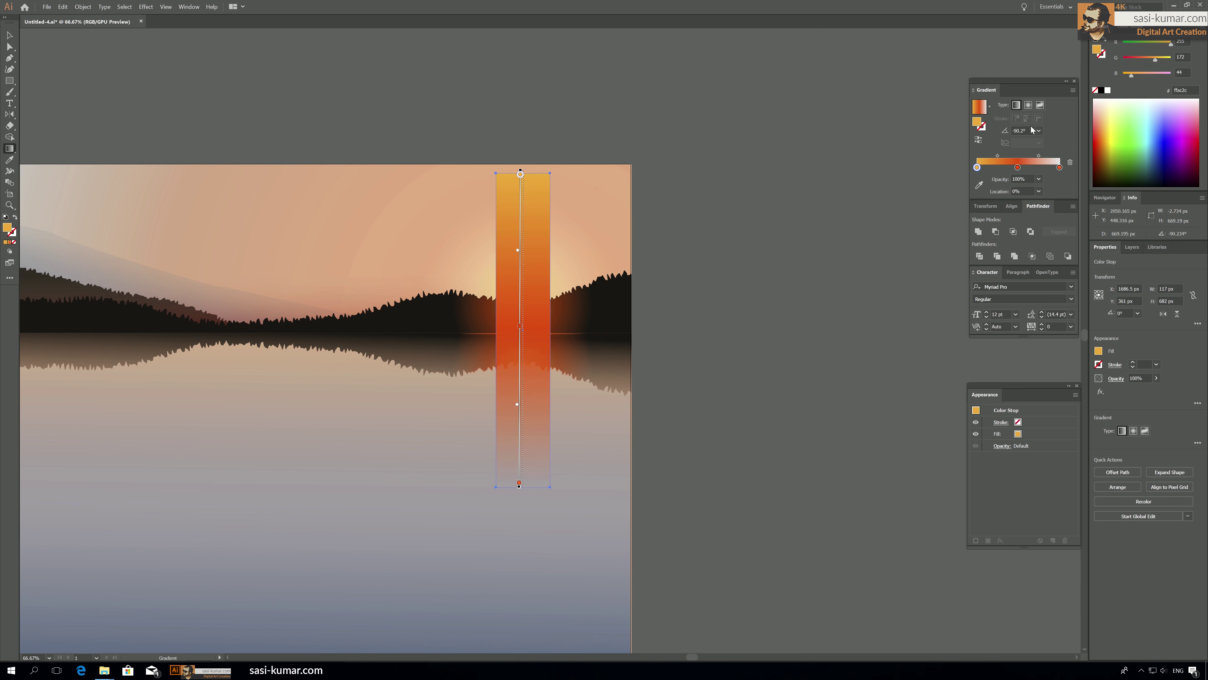
Give the rectangle gradient's far end stop an orange colour and set both end stops to 0% opacity.
drag(977, 167, 1059, 168)
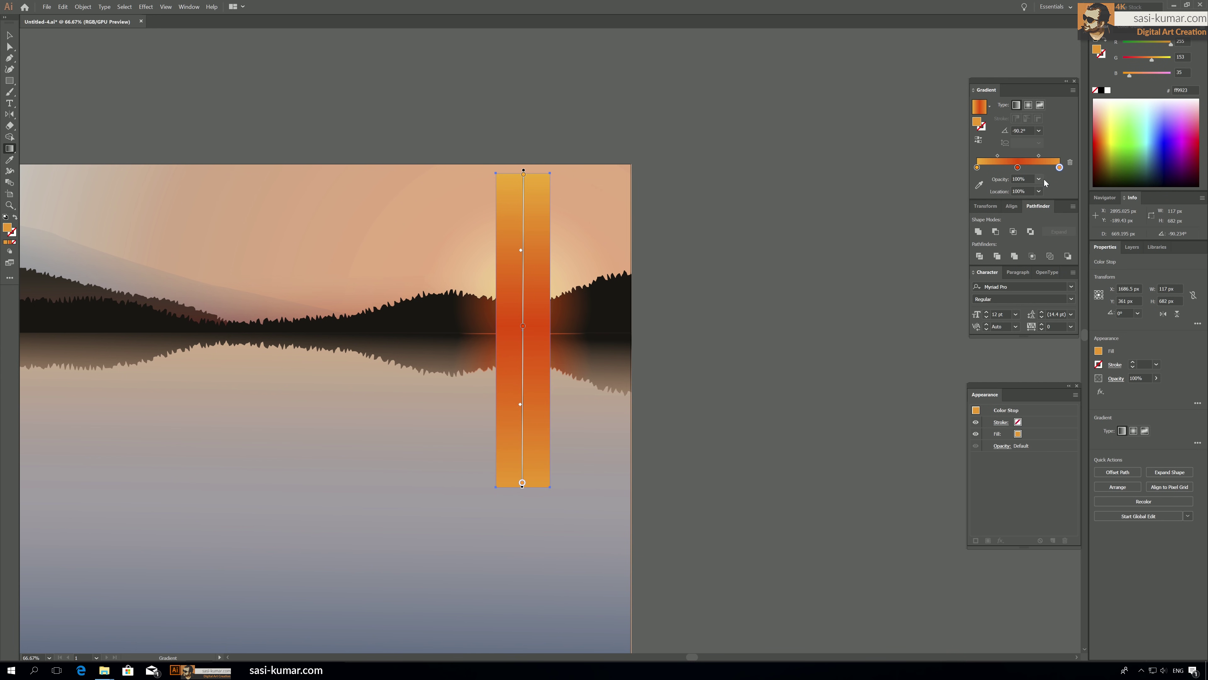
click(1039, 179)
click(1049, 192)
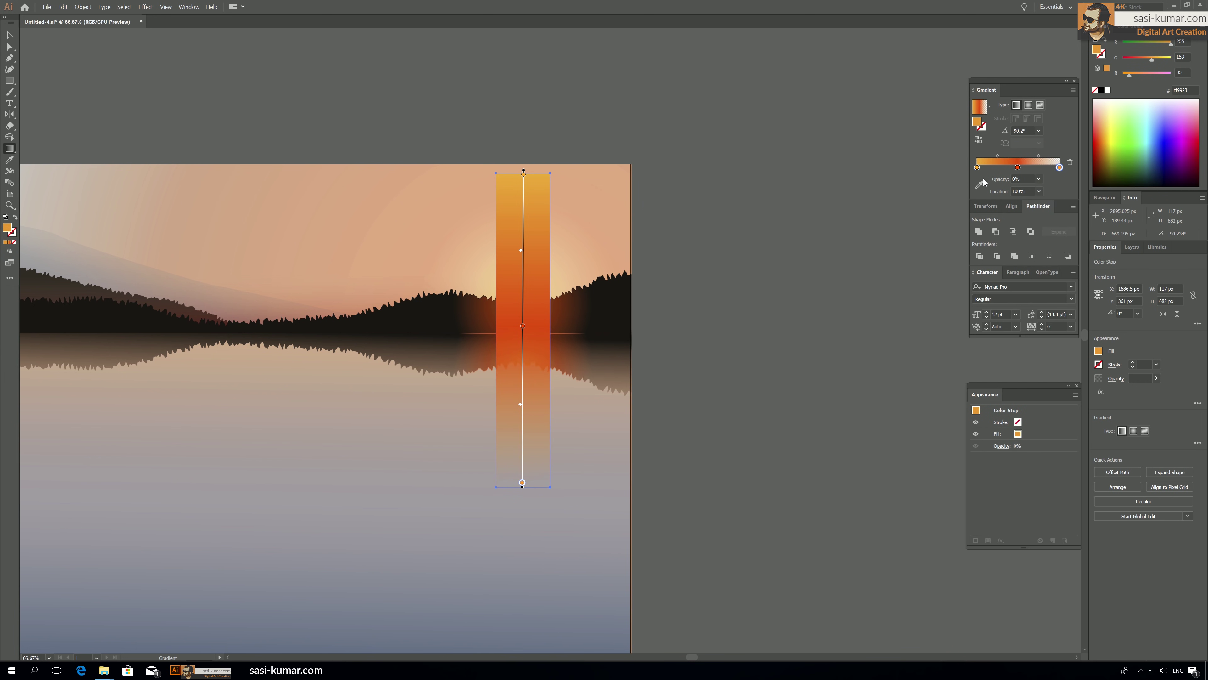
click(977, 167)
click(1038, 179)
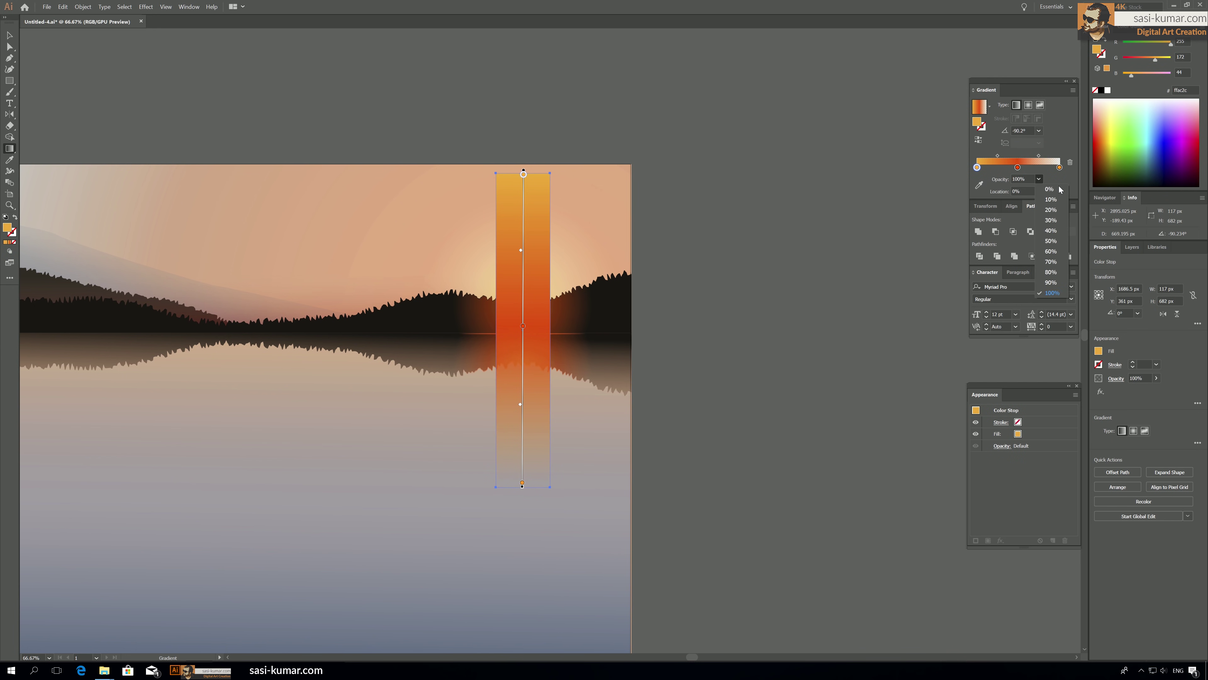
click(1054, 194)
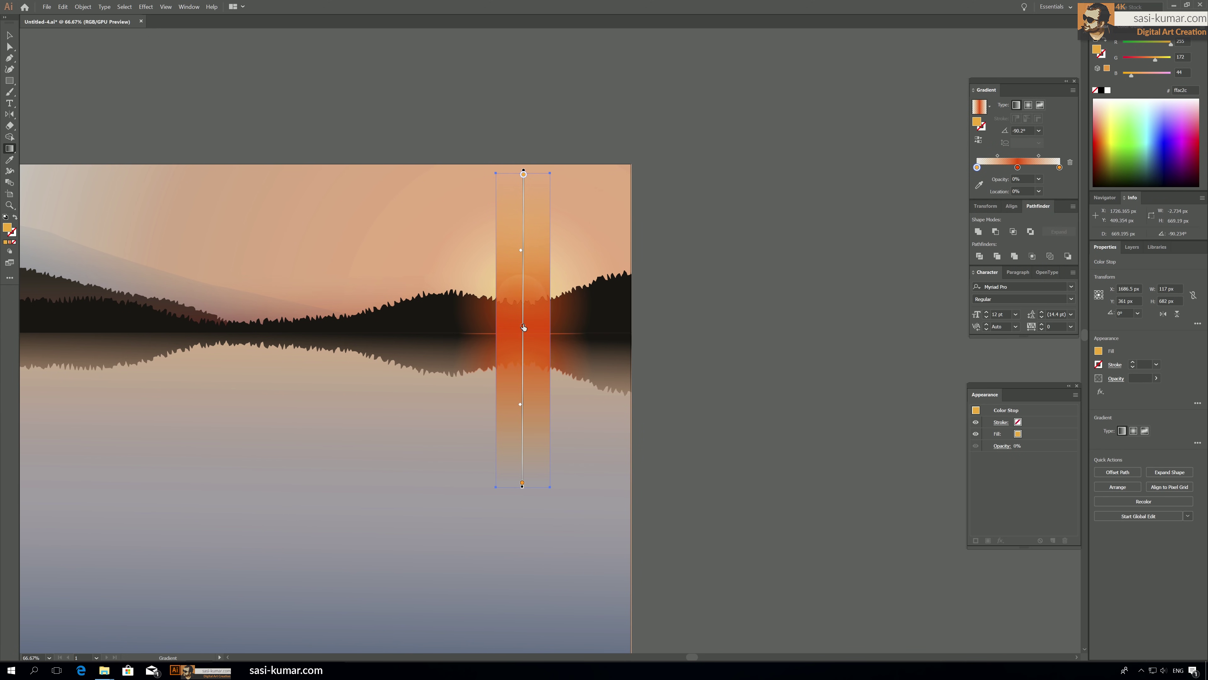
Shift the middle gradient stop to about 39%, recolour it yellow (R 255, G 200, B 0) and set its opacity to 20%.
drag(522, 329, 522, 299)
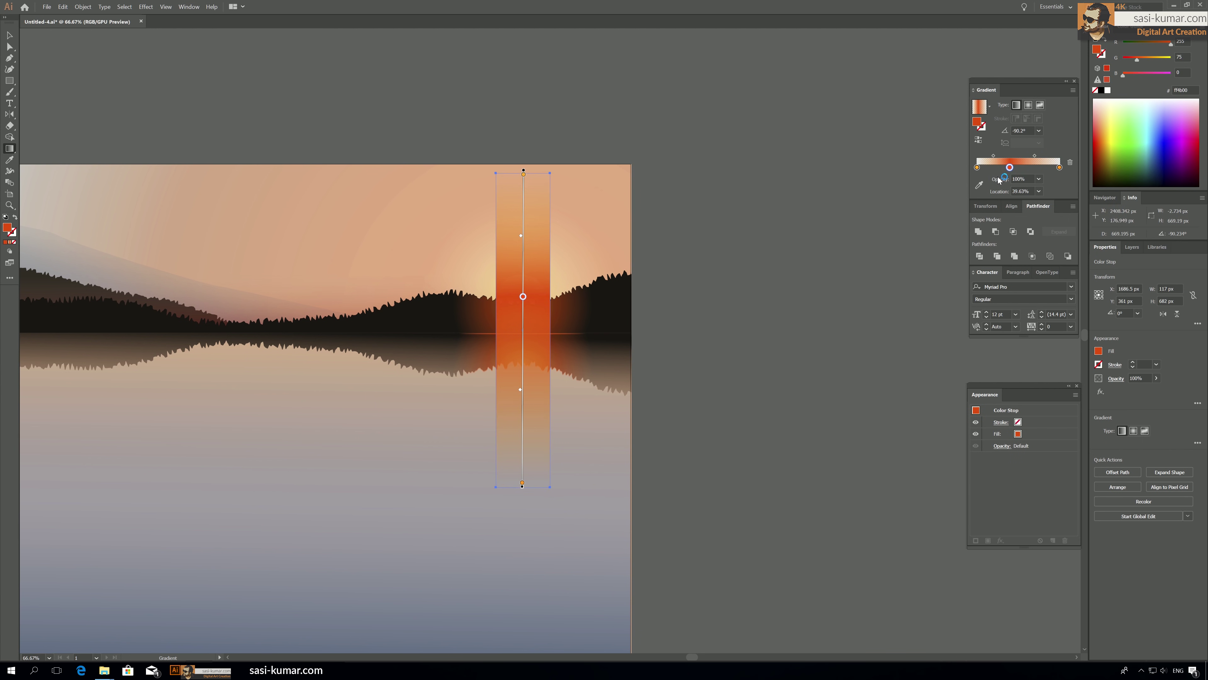
drag(1009, 168, 1009, 167)
double_click(1009, 167)
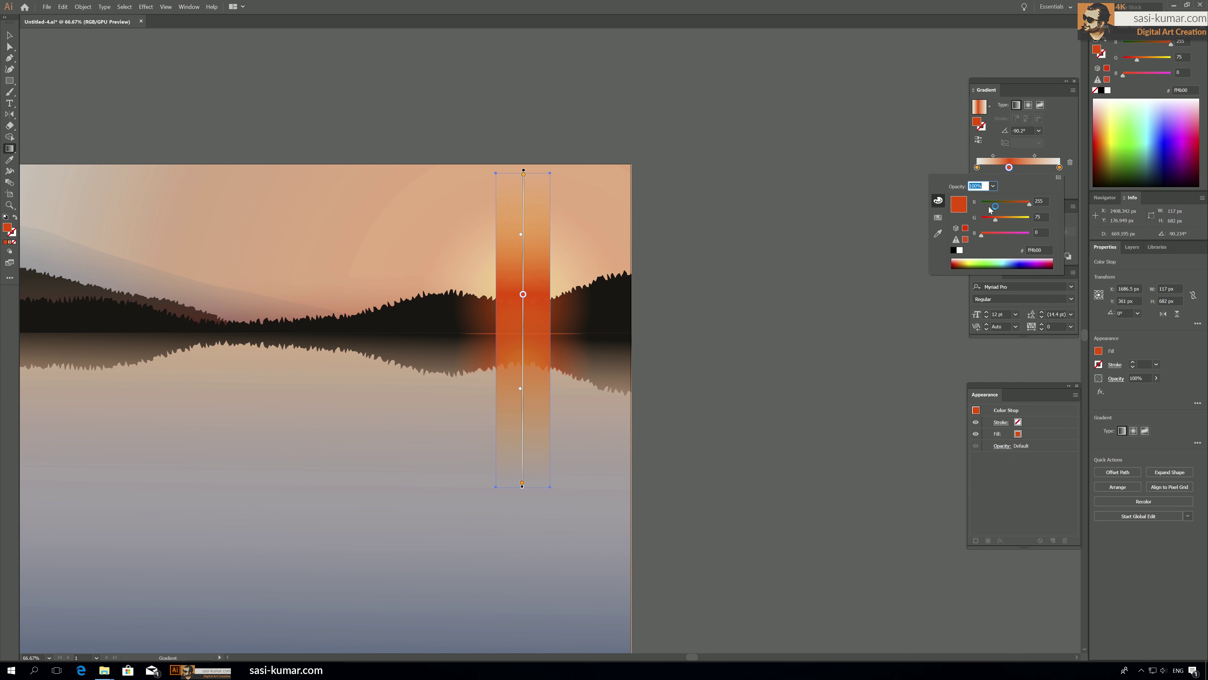
drag(1023, 222, 1019, 222)
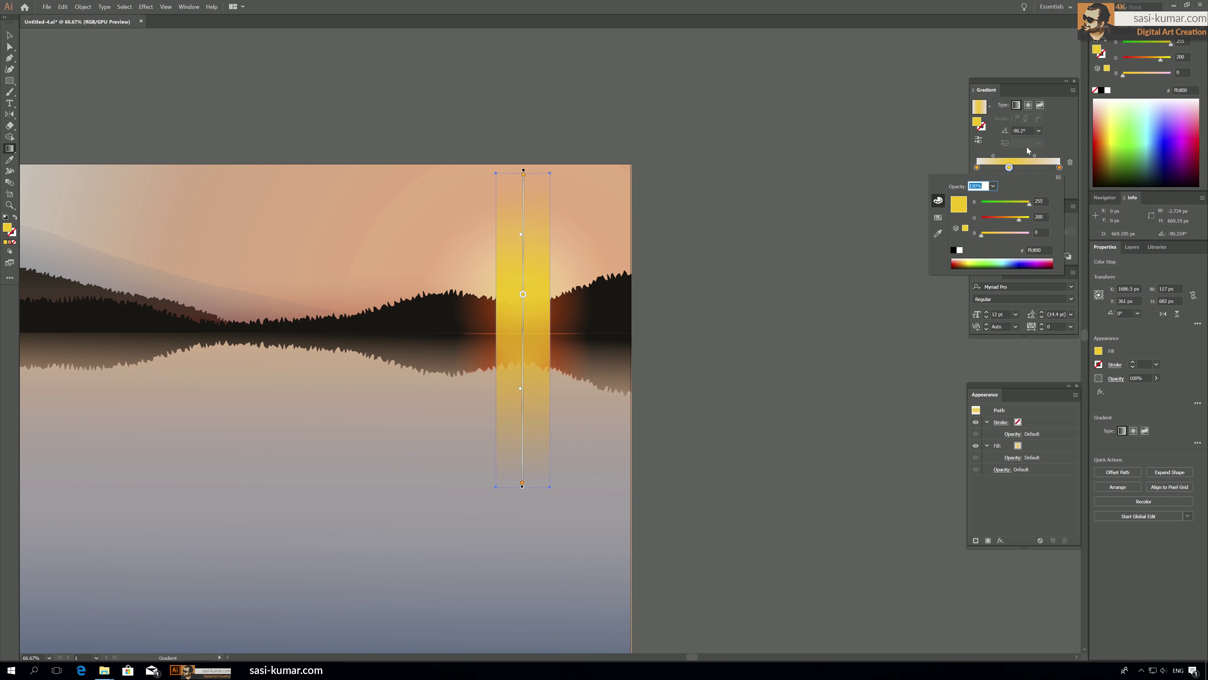
key(Escape)
click(1039, 179)
click(1051, 210)
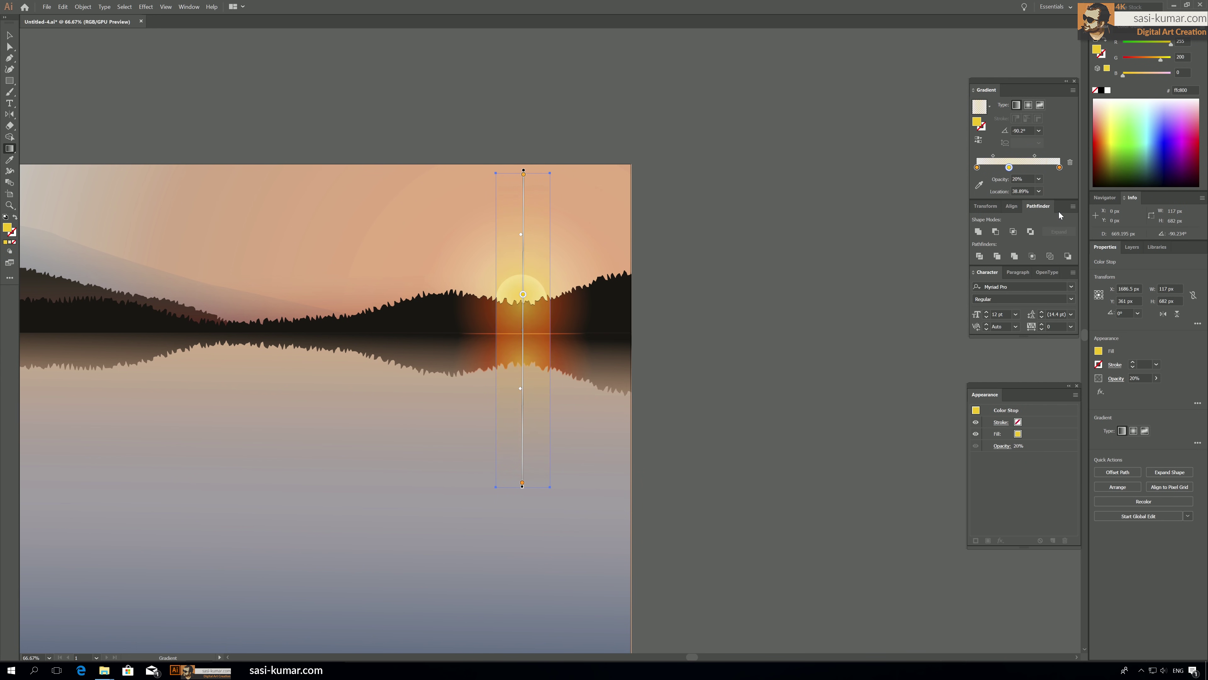
Set the middle gradient stop to 30% opacity with the orange colour ff5c00, and deselect the rectangle.
click(1039, 185)
click(1053, 223)
double_click(1009, 168)
drag(1017, 220, 999, 224)
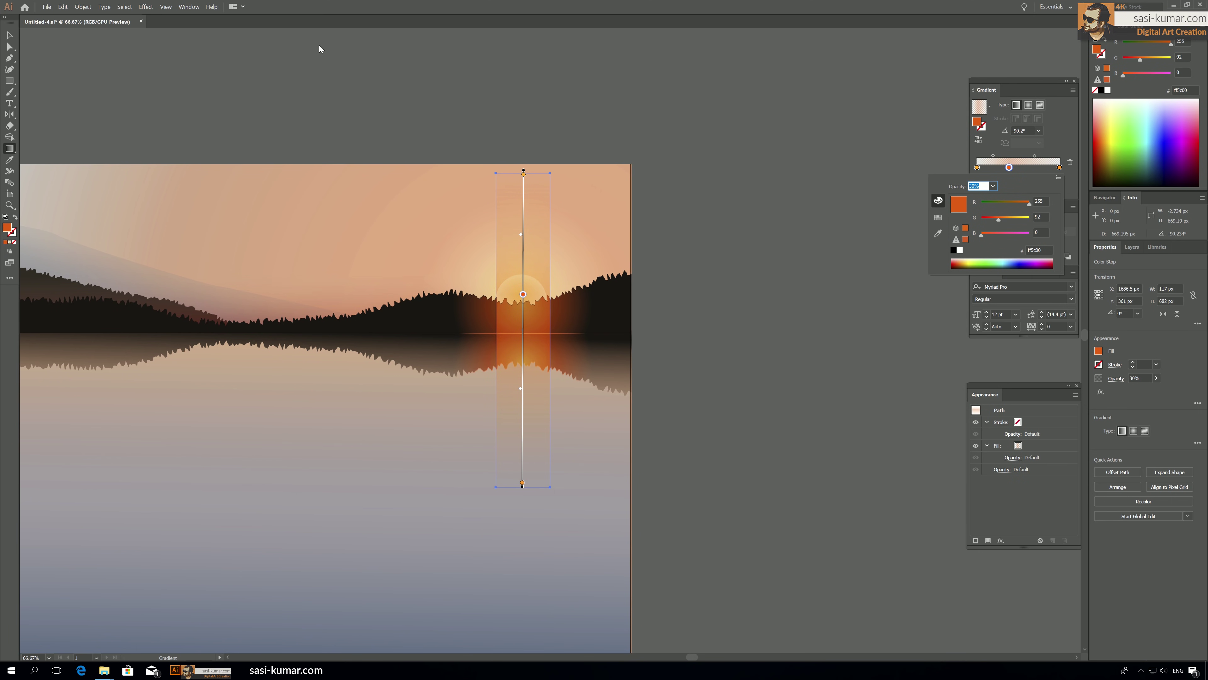
key(Return)
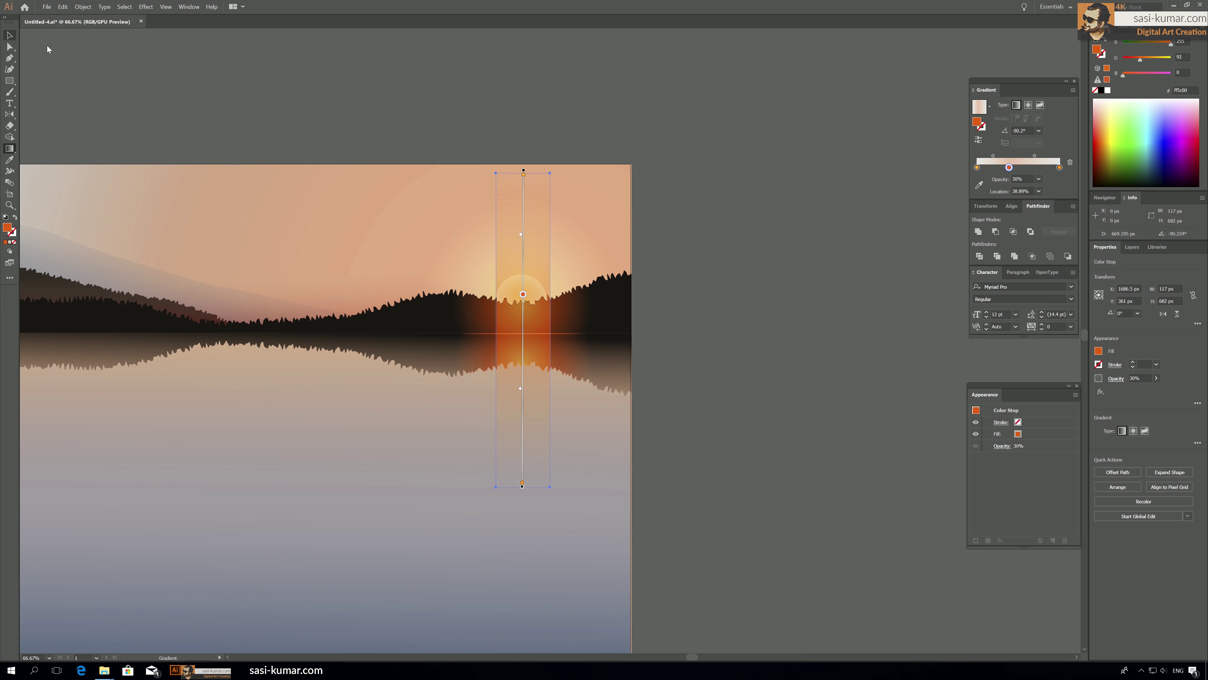
click(11, 38)
click(521, 83)
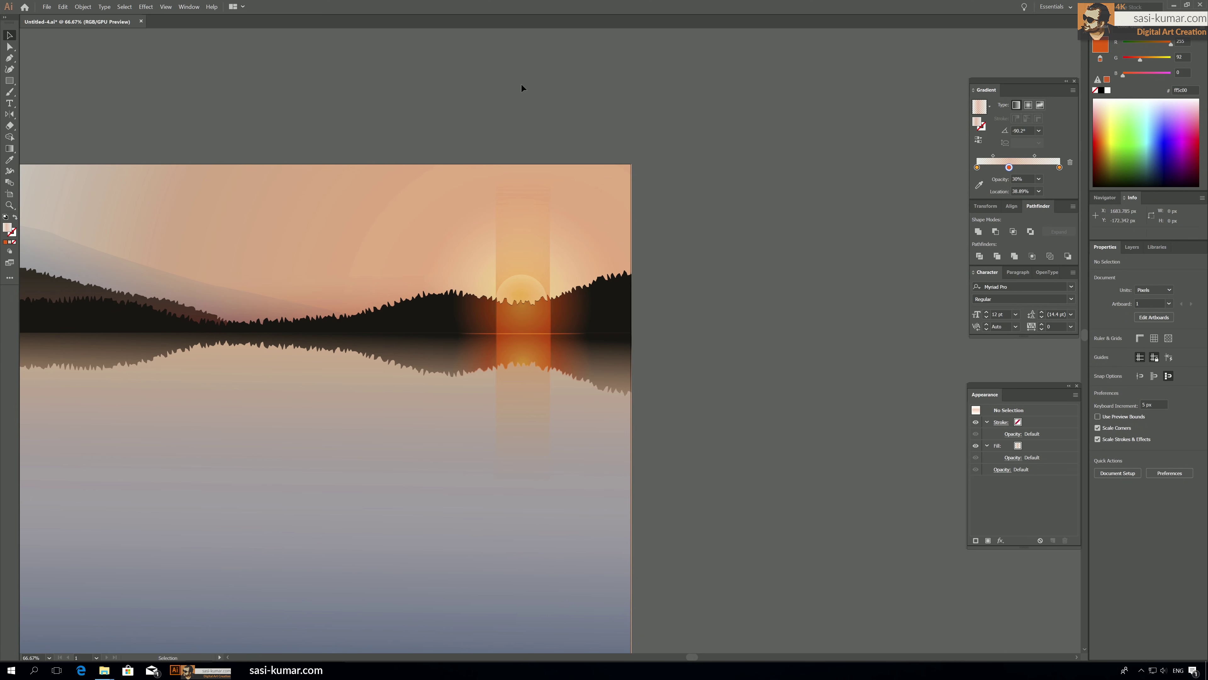
Bring the black tree-covered hill group in front of the orange glow pieces.
click(526, 283)
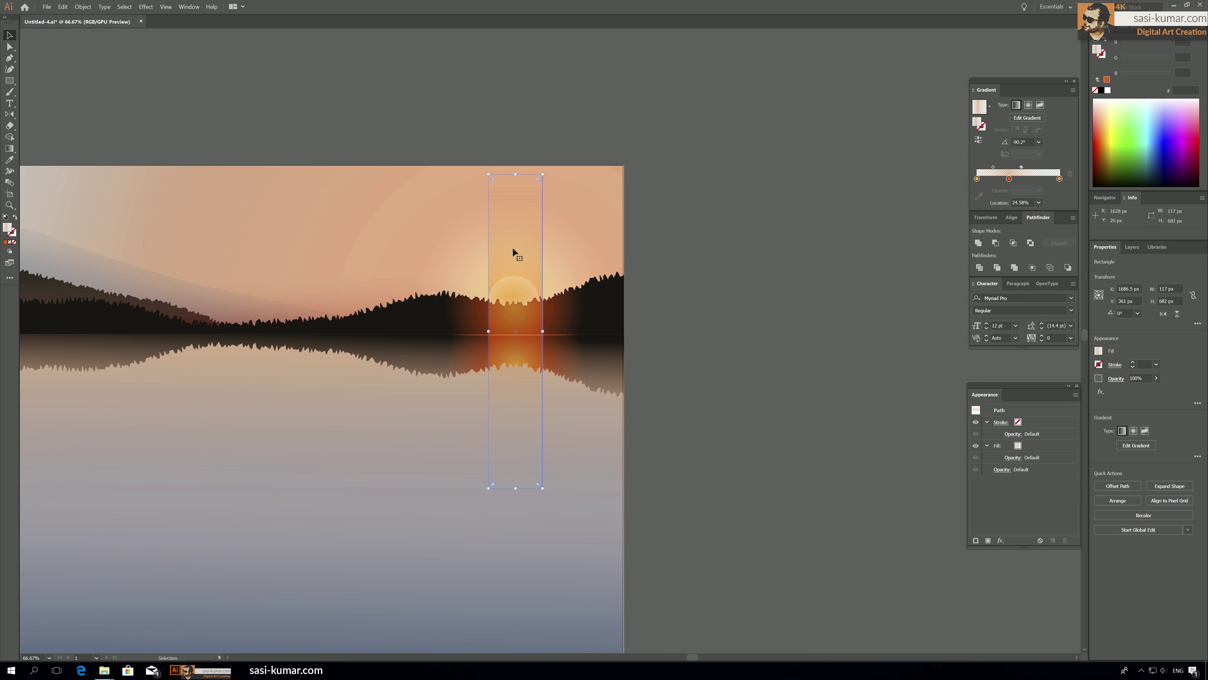
click(554, 314)
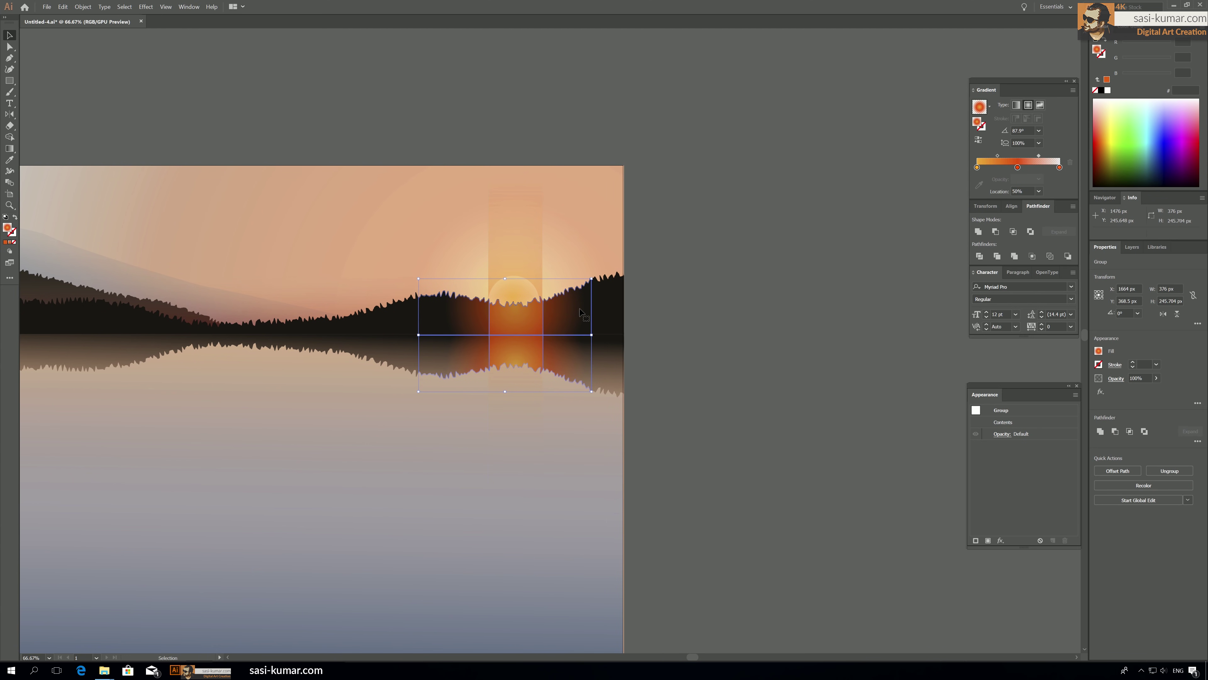
click(674, 245)
click(524, 287)
click(680, 269)
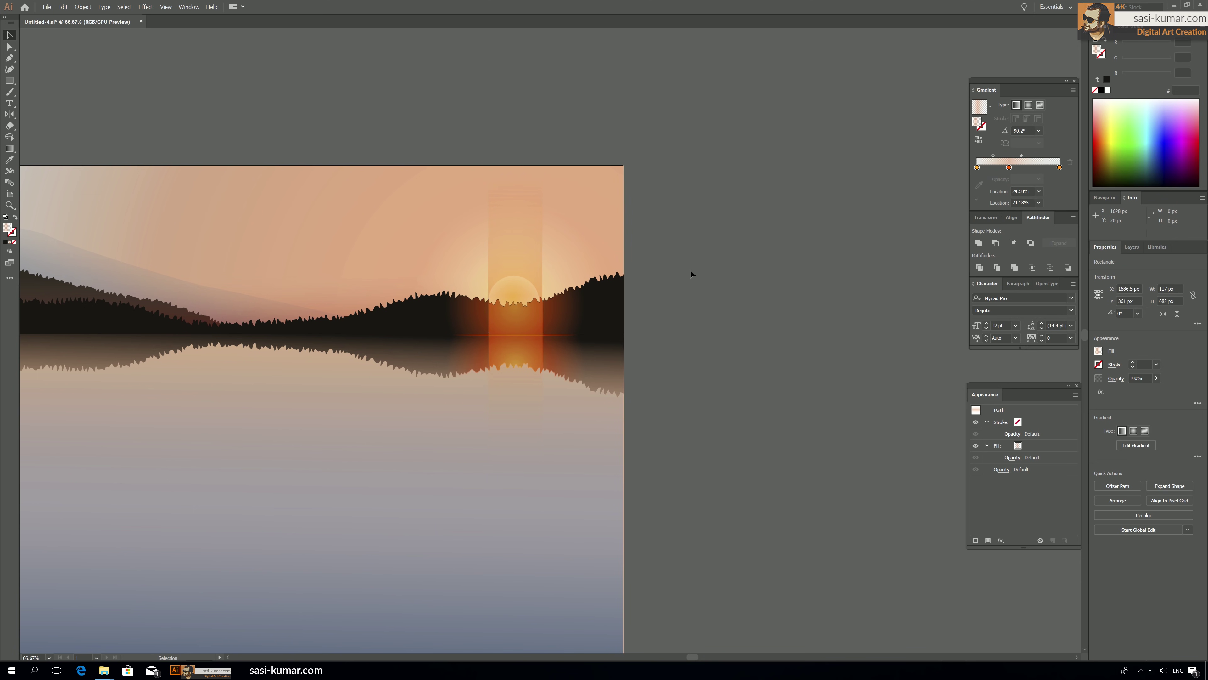
key(ctrl+z)
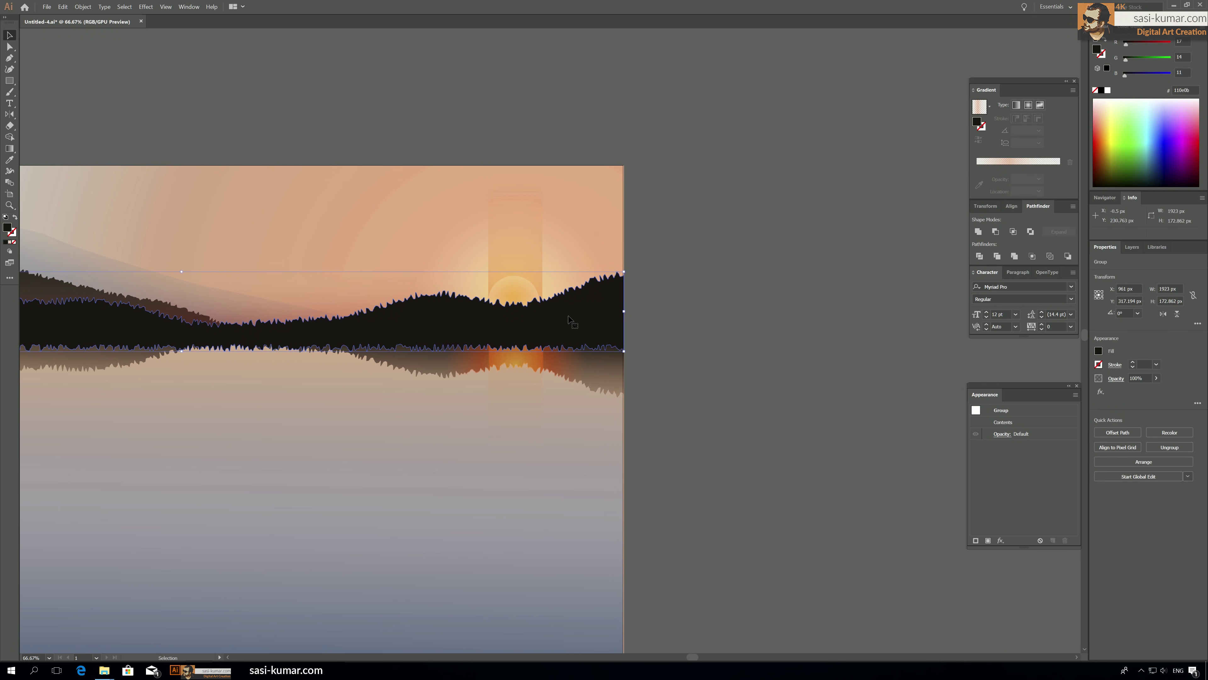
Select the 110 px sun circle behind the light strip and bring it in front of the hills.
click(525, 288)
ctrl+click(525, 288)
ctrl+click(525, 288)
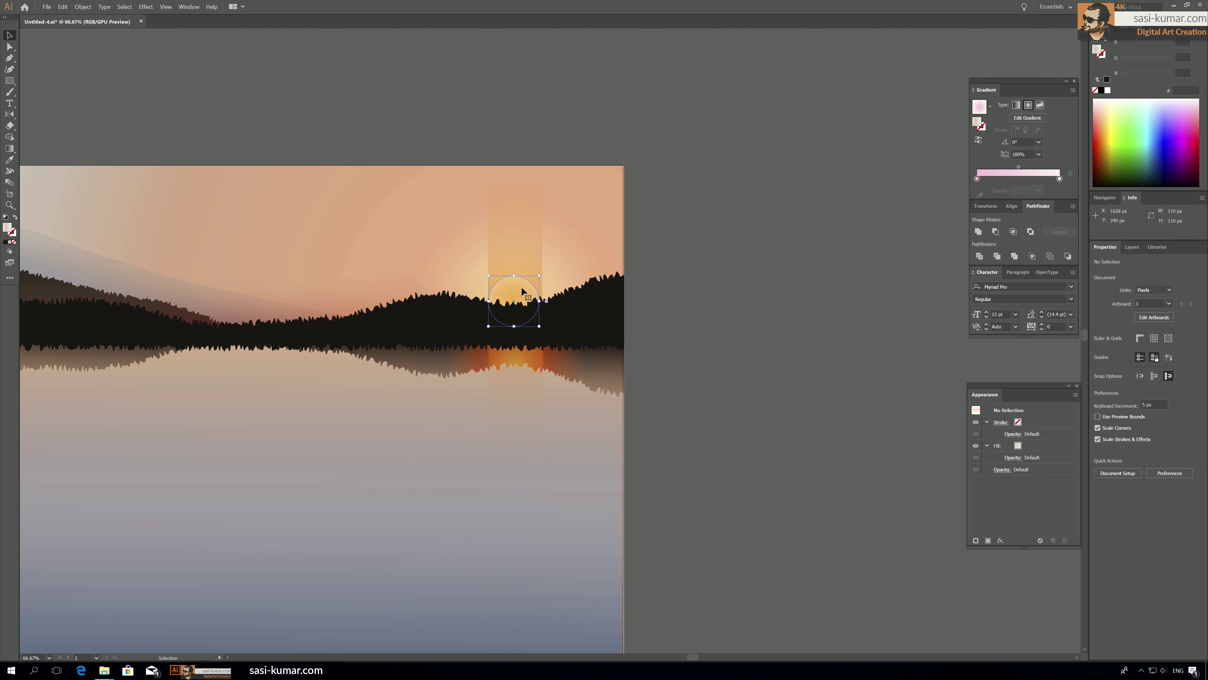
ctrl+click(525, 288)
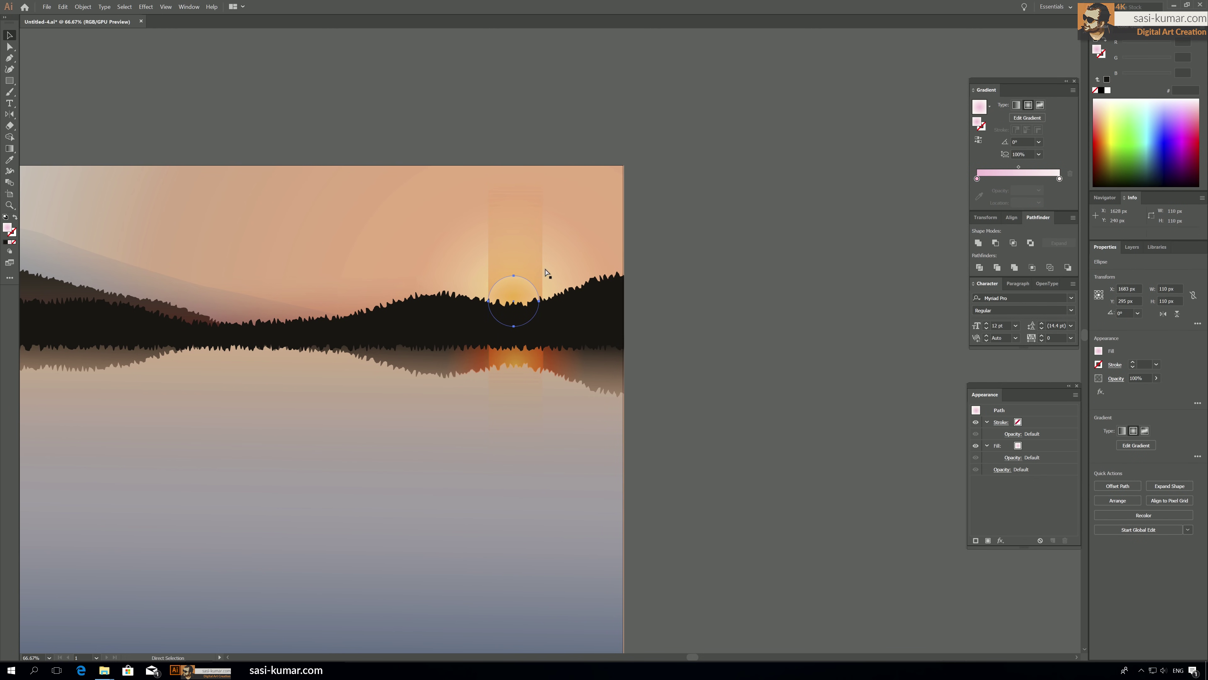
click(652, 294)
key(ctrl+z)
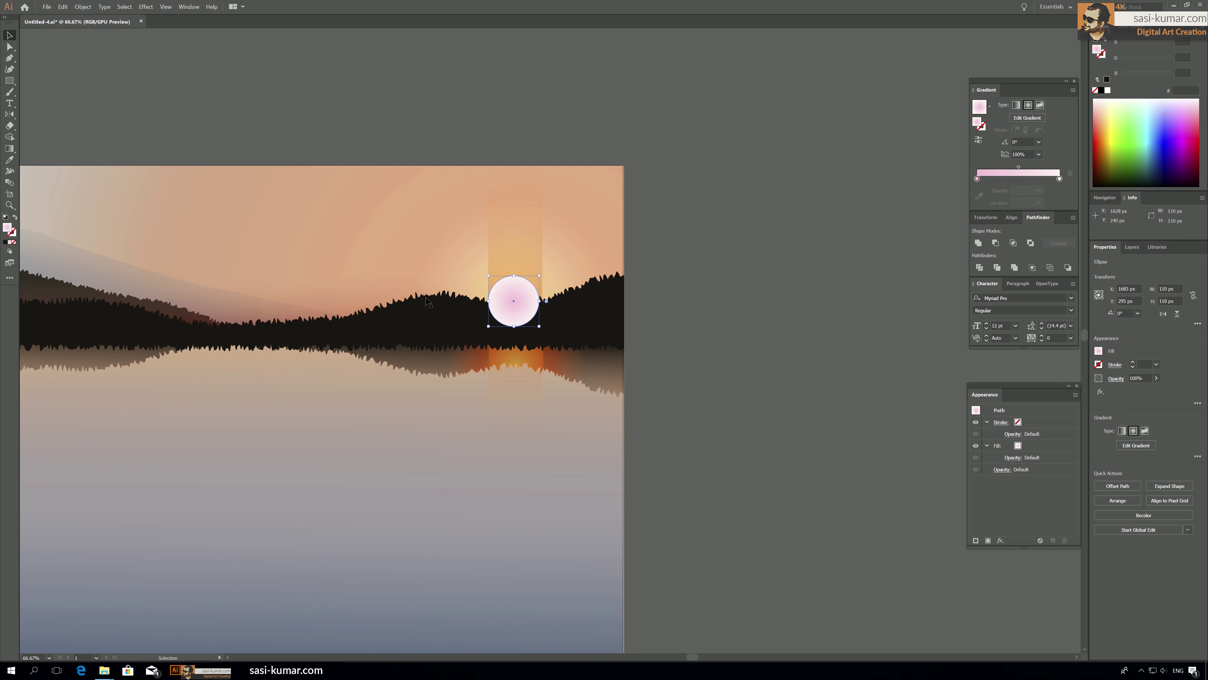
Try to apply the Minus Front pathfinder to the sun circle and the black hill group.
shift+click(442, 314)
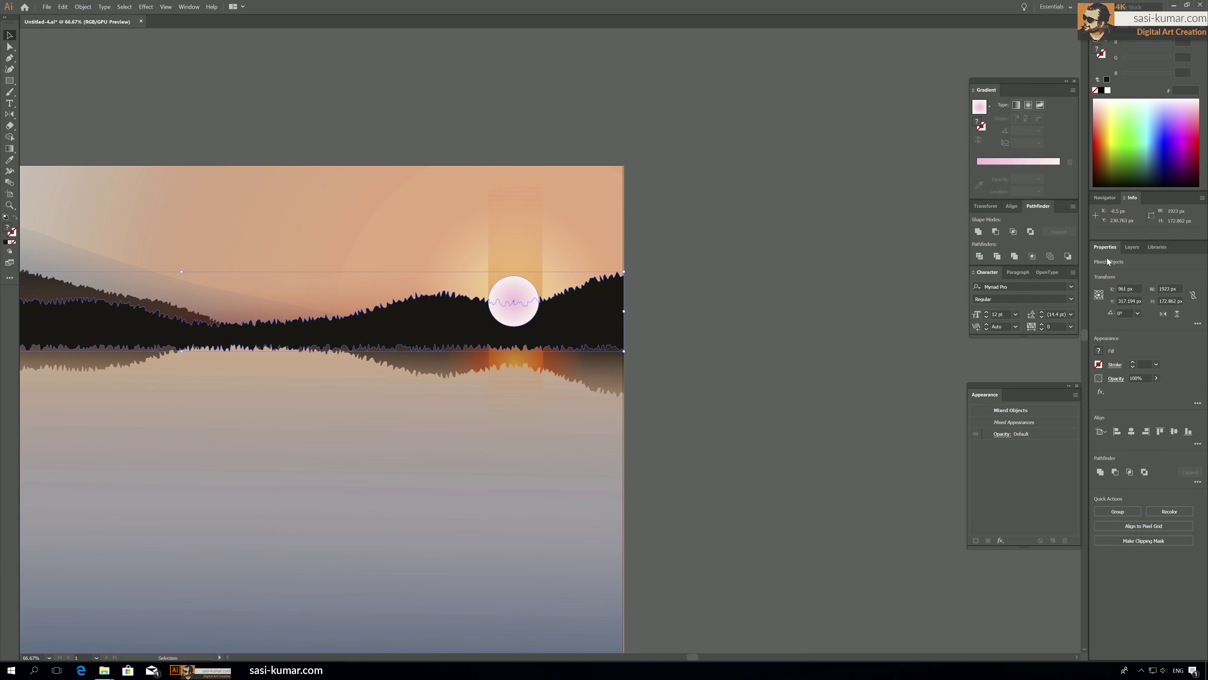
click(996, 232)
click(755, 234)
key(a)
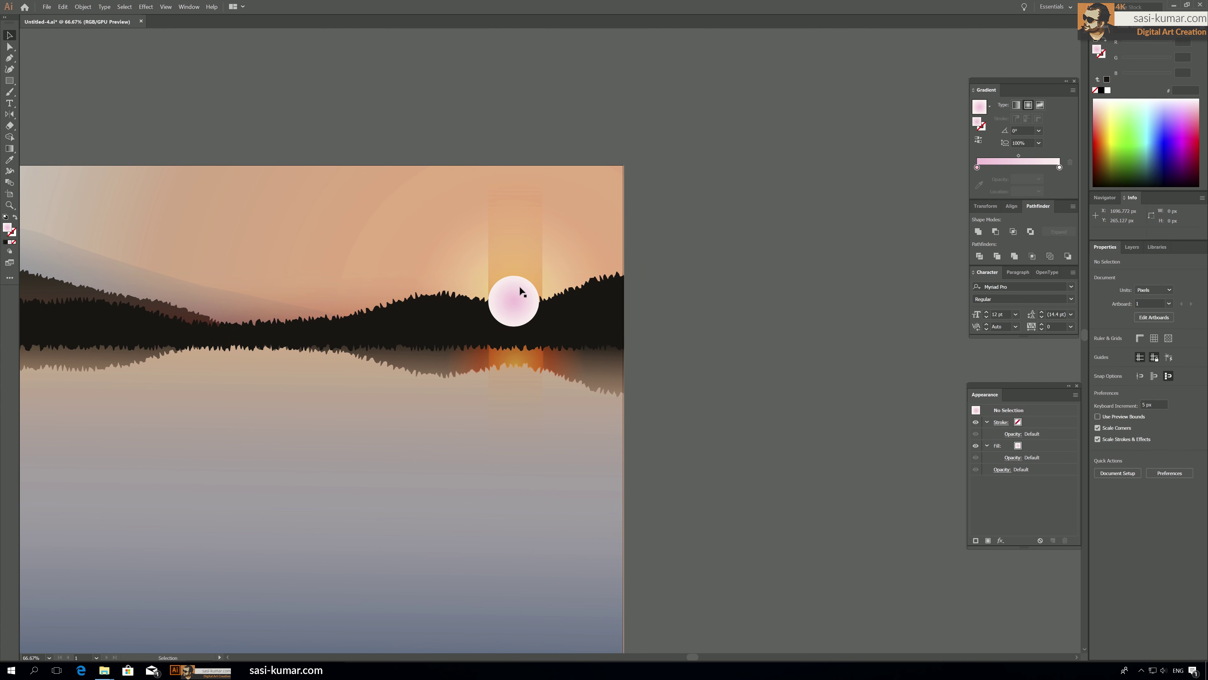
Arrange the black hill group in front of the sun circle and select both together.
right_click(568, 308)
mouse_move(600, 401)
click(694, 400)
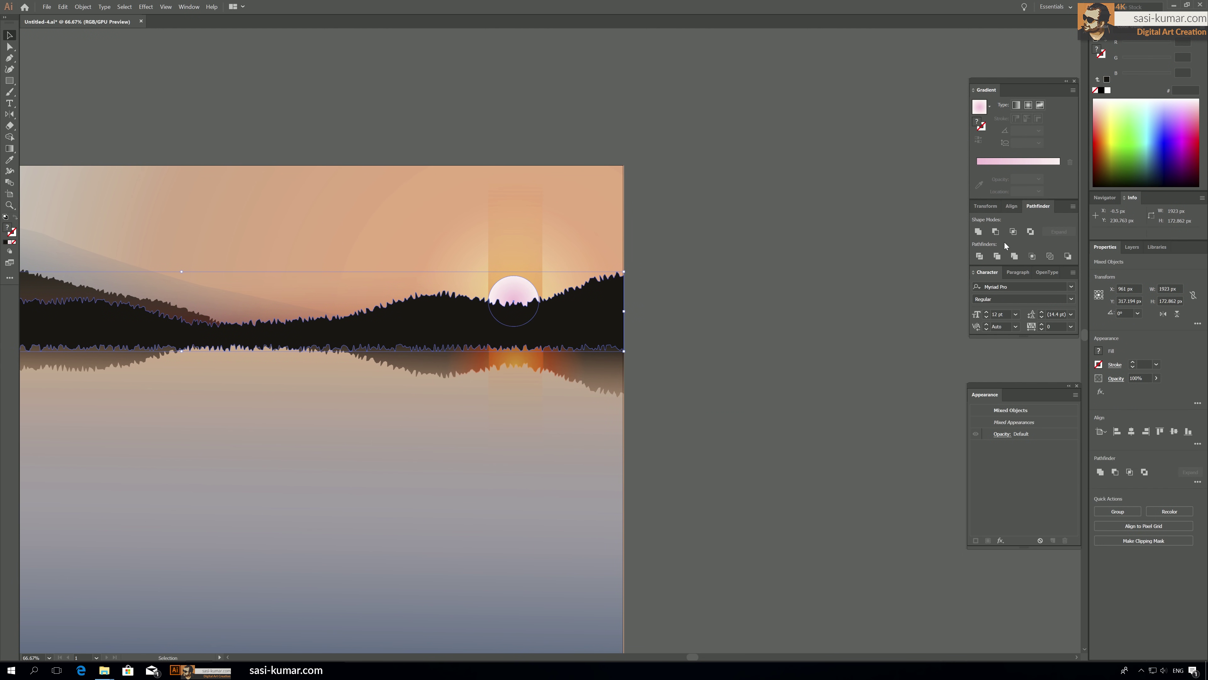
Trim the sun circle with the hills using Minus Front and recolor its gradient's start stop to off-white RGB 255, 251, 236.
click(994, 232)
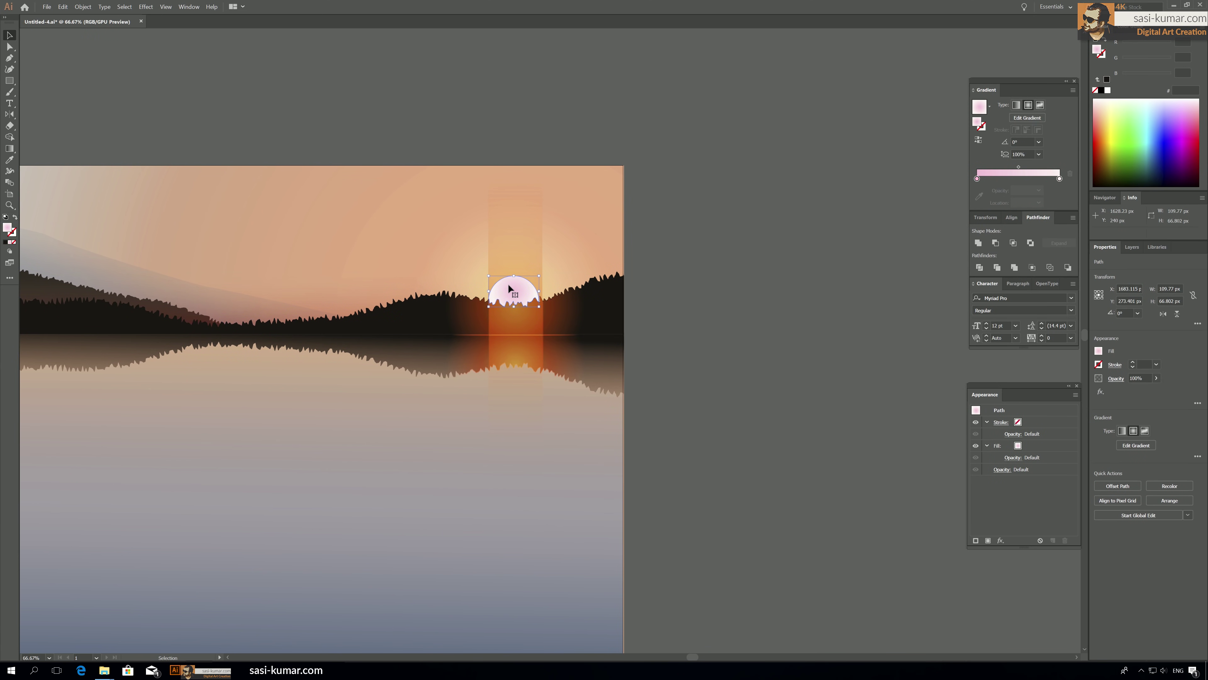
double_click(976, 179)
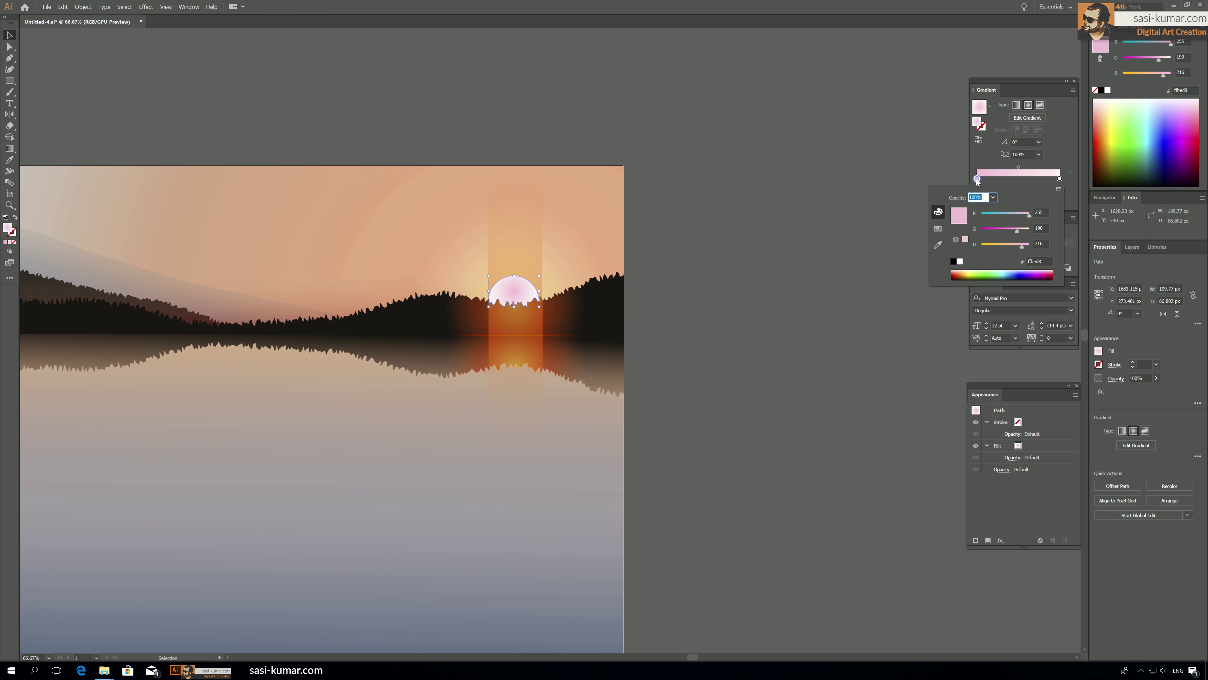
drag(970, 248, 970, 248)
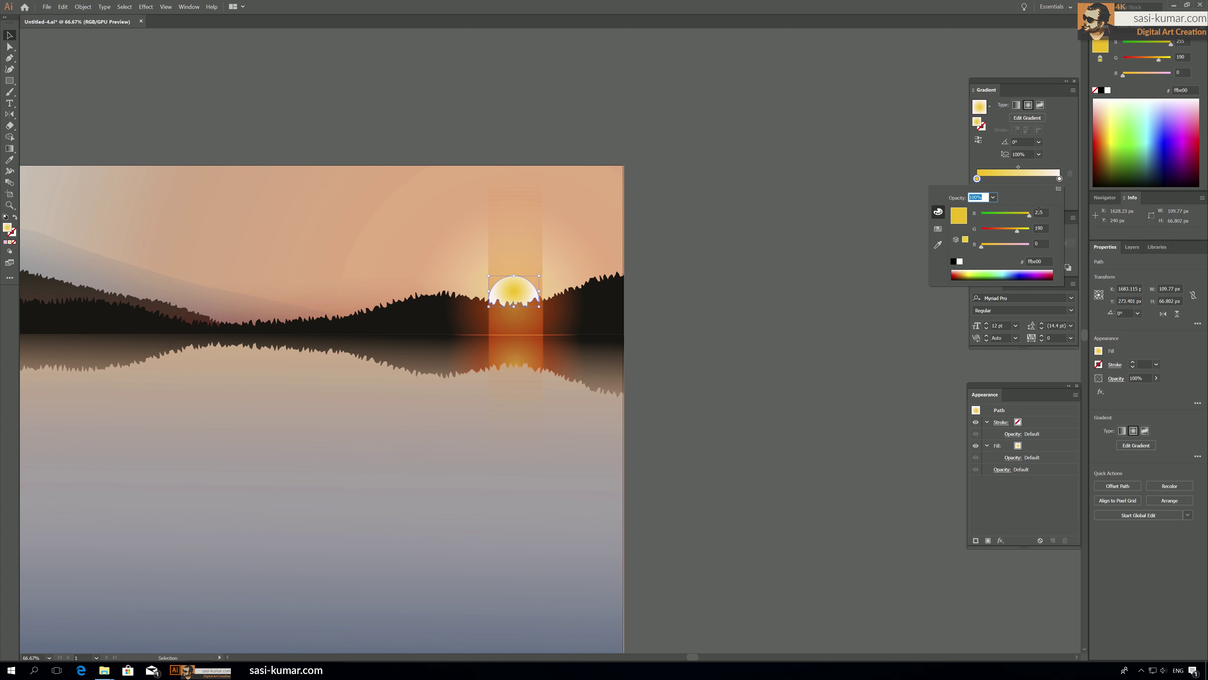
click(1113, 98)
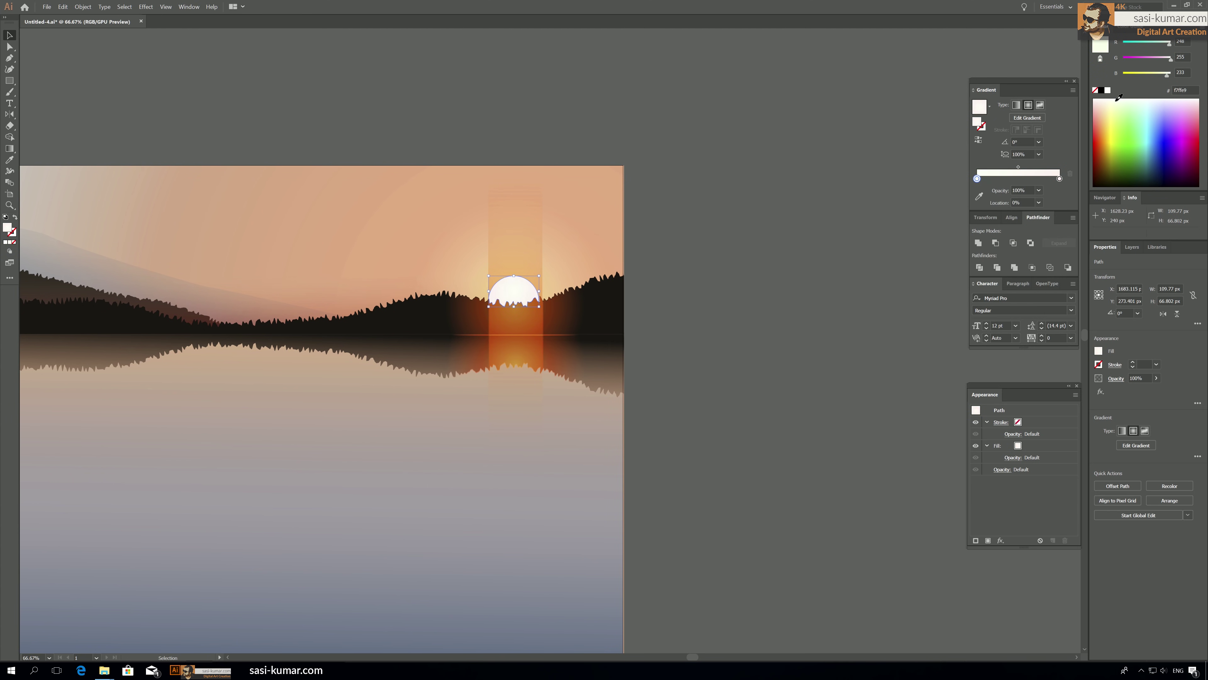
drag(1111, 100, 1107, 100)
Recolor the end stop of the sun's radial gradient to pale cream RGB 255, 231, 189.
click(1059, 179)
click(1110, 110)
click(1105, 109)
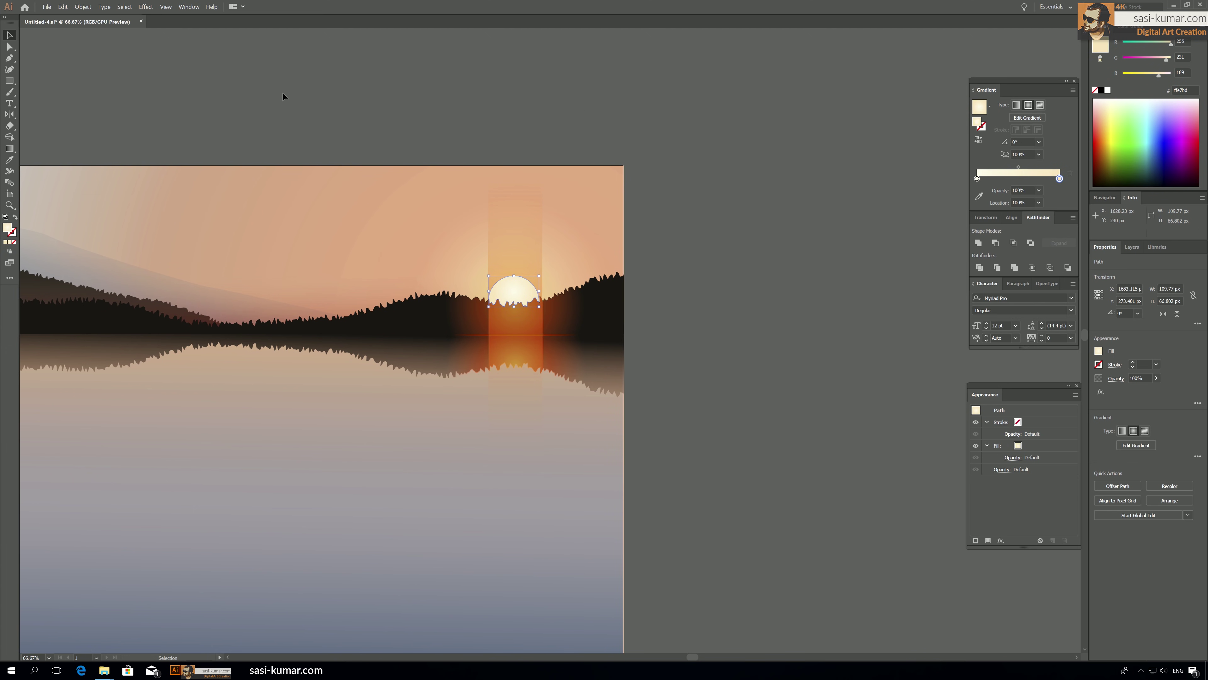
click(569, 104)
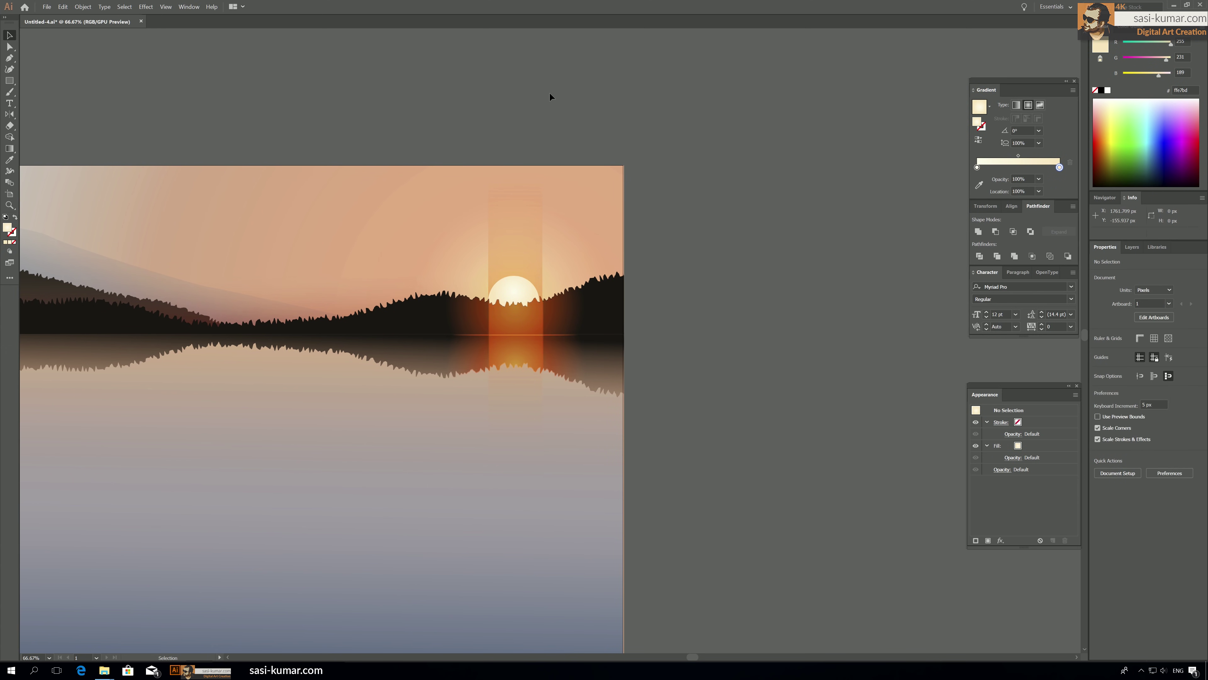
Add two intermediate color stops to the sun's radial gradient, one nearer each end.
click(523, 288)
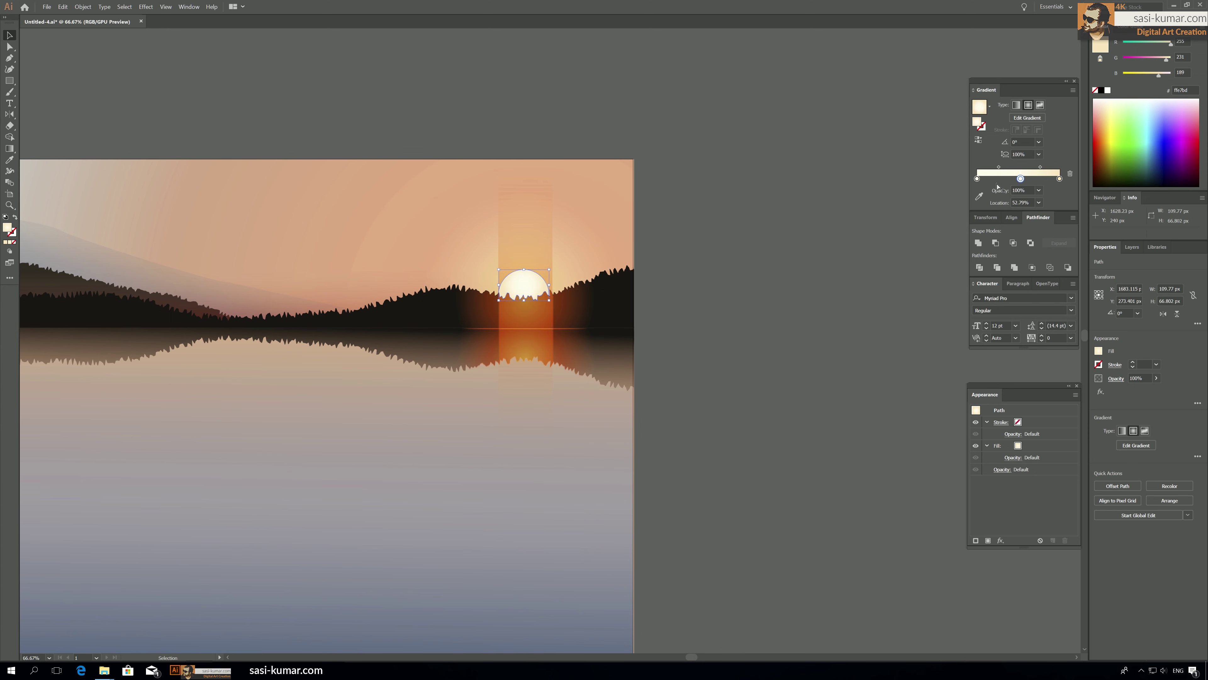
click(1050, 180)
drag(1019, 179, 1004, 179)
click(1050, 179)
click(977, 179)
click(1038, 190)
click(1050, 200)
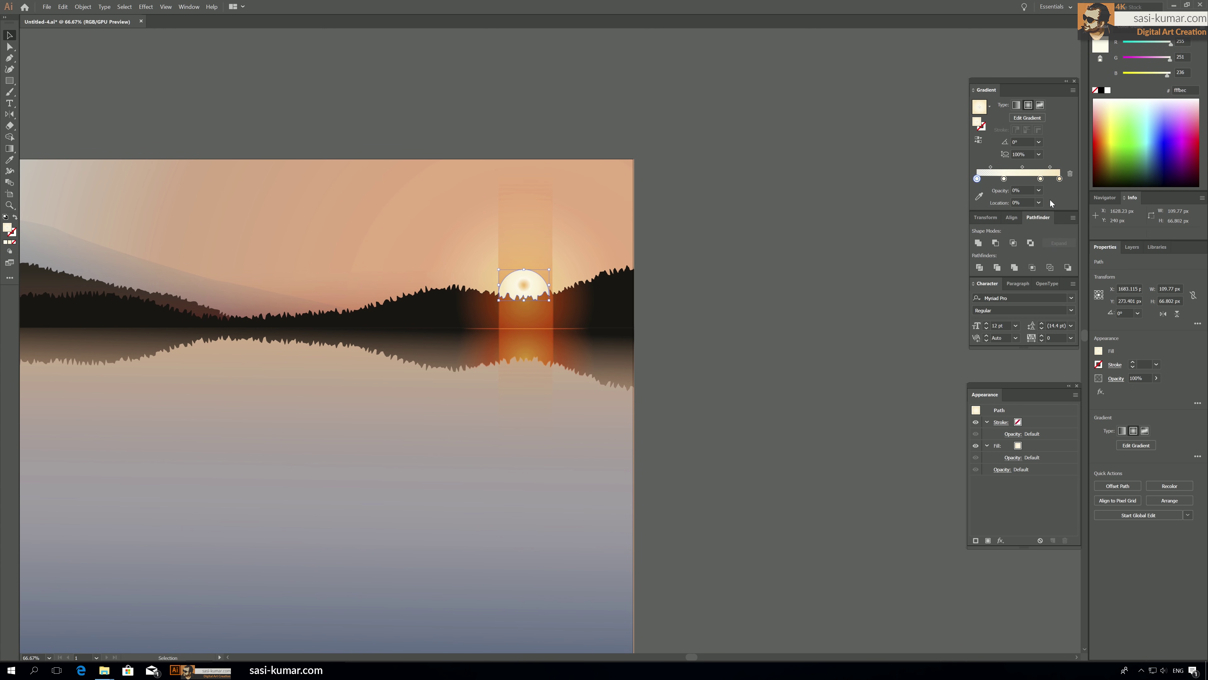
key(ctrl+z)
Set the opacity of the sun gradient's end stop to 0%.
click(1060, 178)
click(1039, 190)
click(1050, 198)
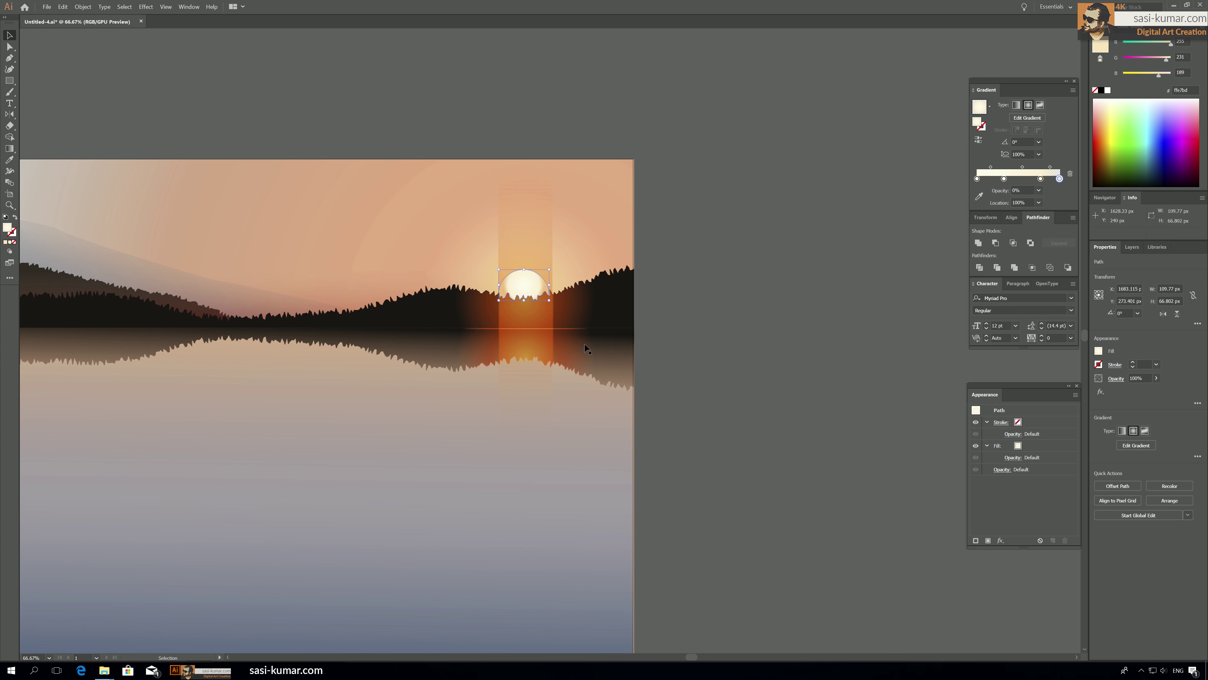
Redraw the sun's radial gradient vertically from below the treeline to just above the top of the sun.
key(g)
mouse_move(522, 301)
mouse_down()
mouse_move(526, 286)
mouse_move(524, 303)
mouse_up()
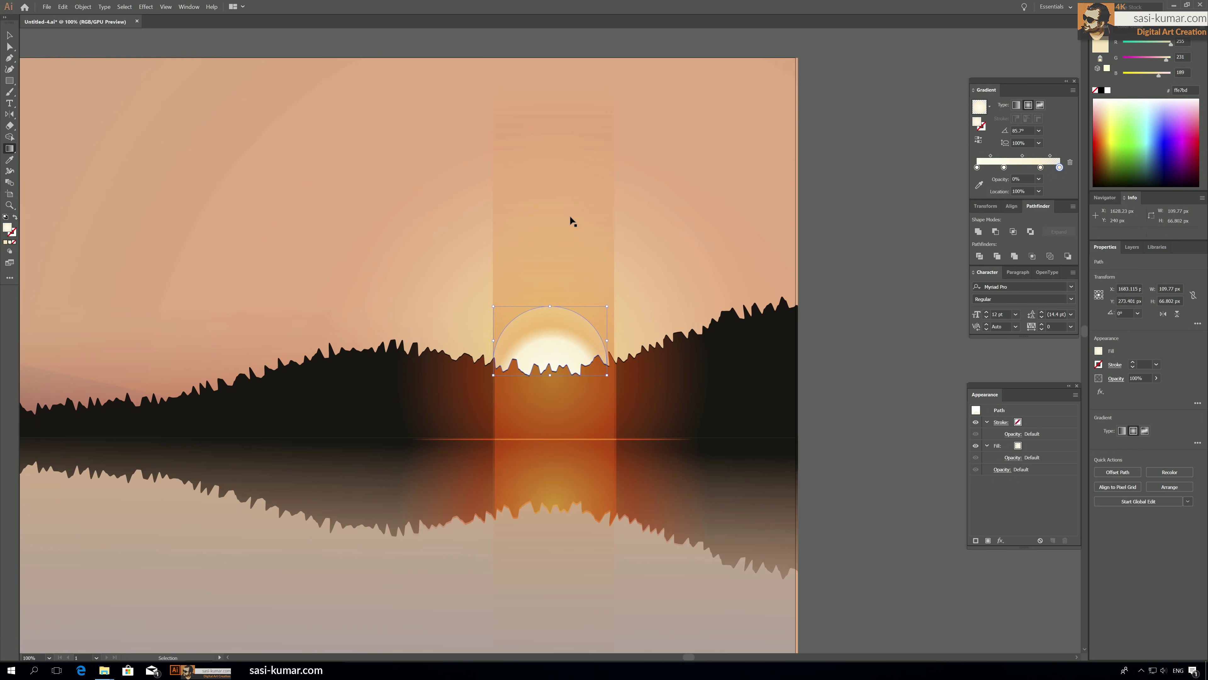
key(ctrl+=)
key(ctrl+=)
key(ctrl+=)
key(ctrl+=)
mouse_move(567, 417)
mouse_down()
mouse_move(572, 339)
mouse_move(546, 335)
mouse_move(545, 245)
mouse_move(545, 266)
mouse_up()
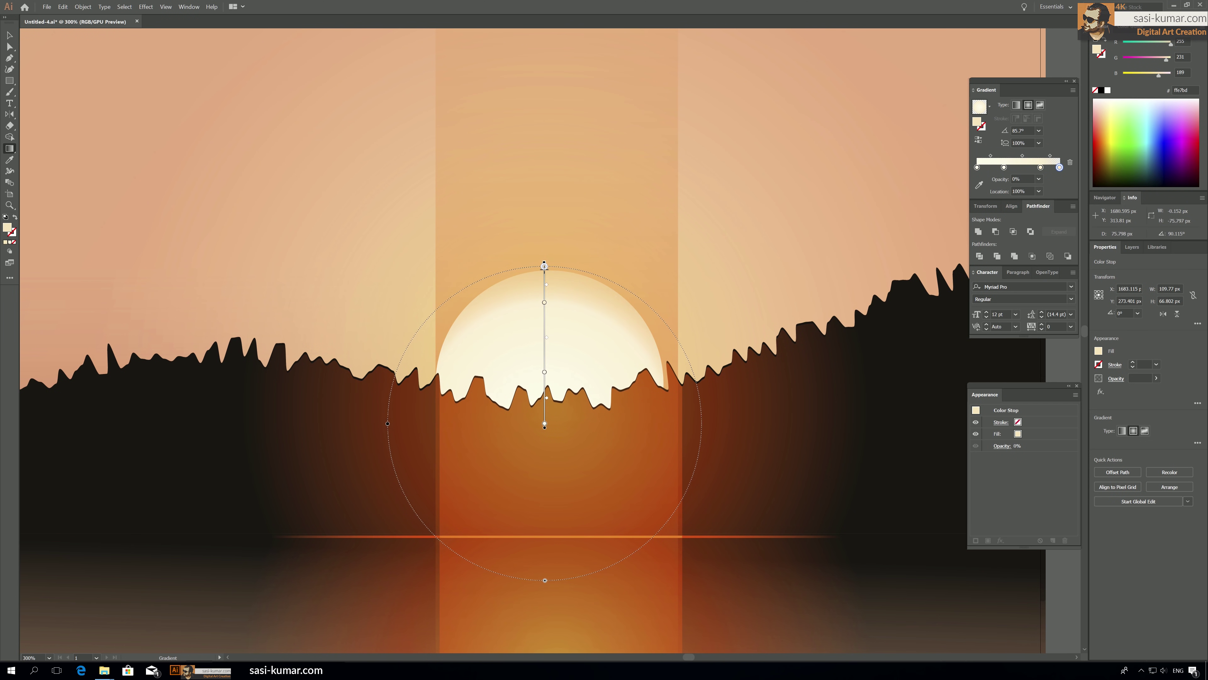
drag(553, 433, 552, 249)
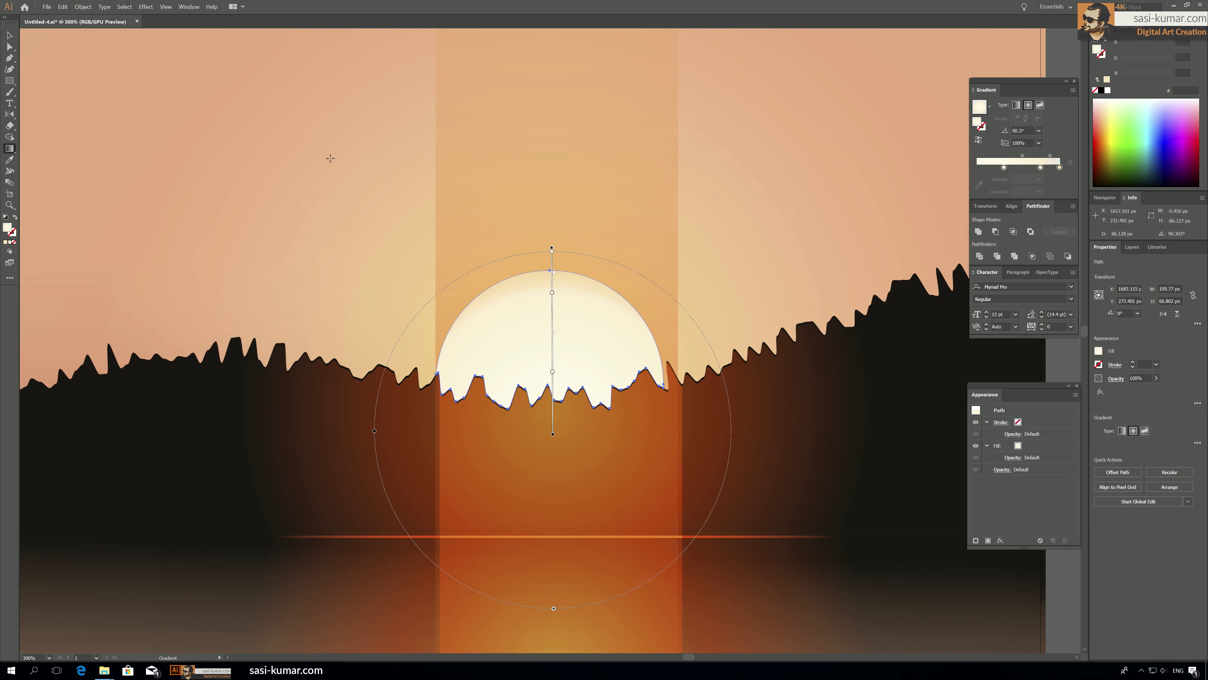
key(shift+grave)
key(v)
click(299, 135)
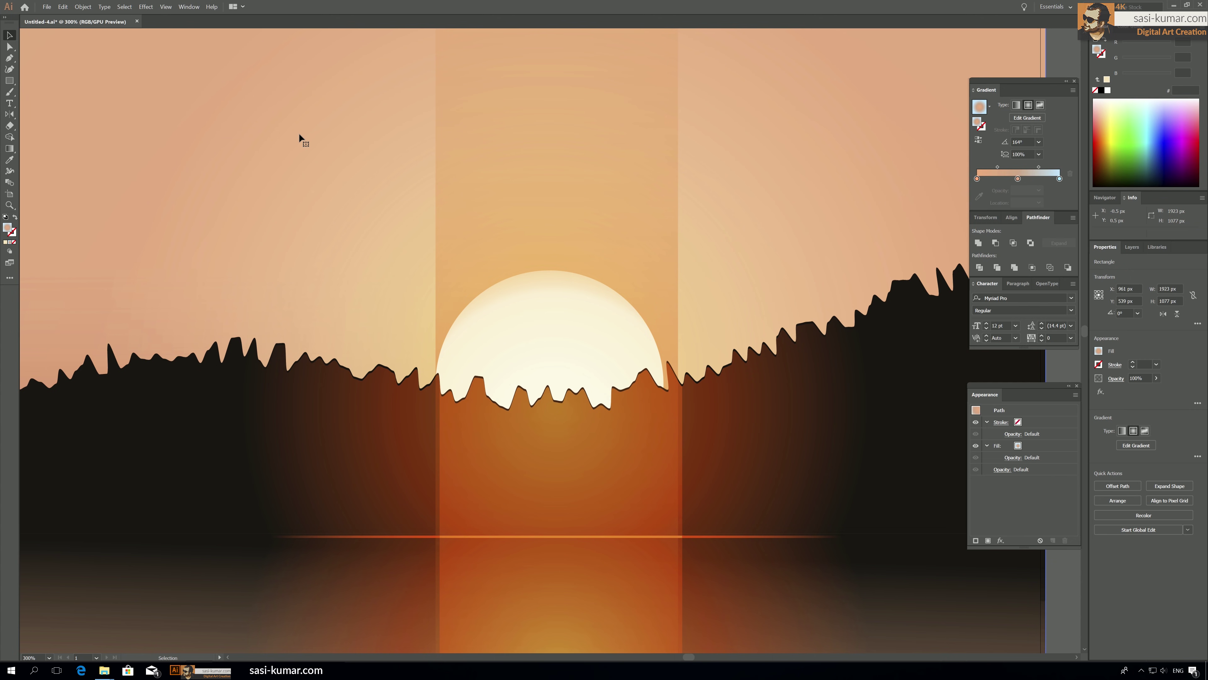
key(ctrl+0)
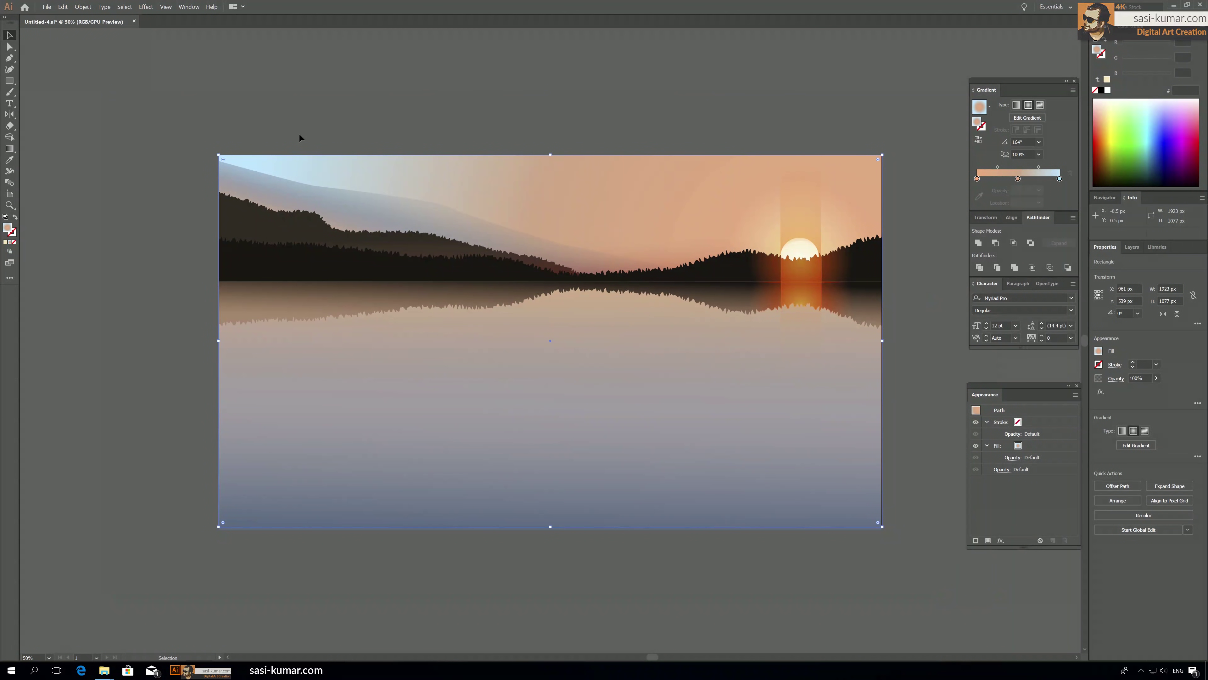
Duplicate the vertical light strip in place and widen the copy symmetrically to 217 px.
scroll(407, 105, right, 5)
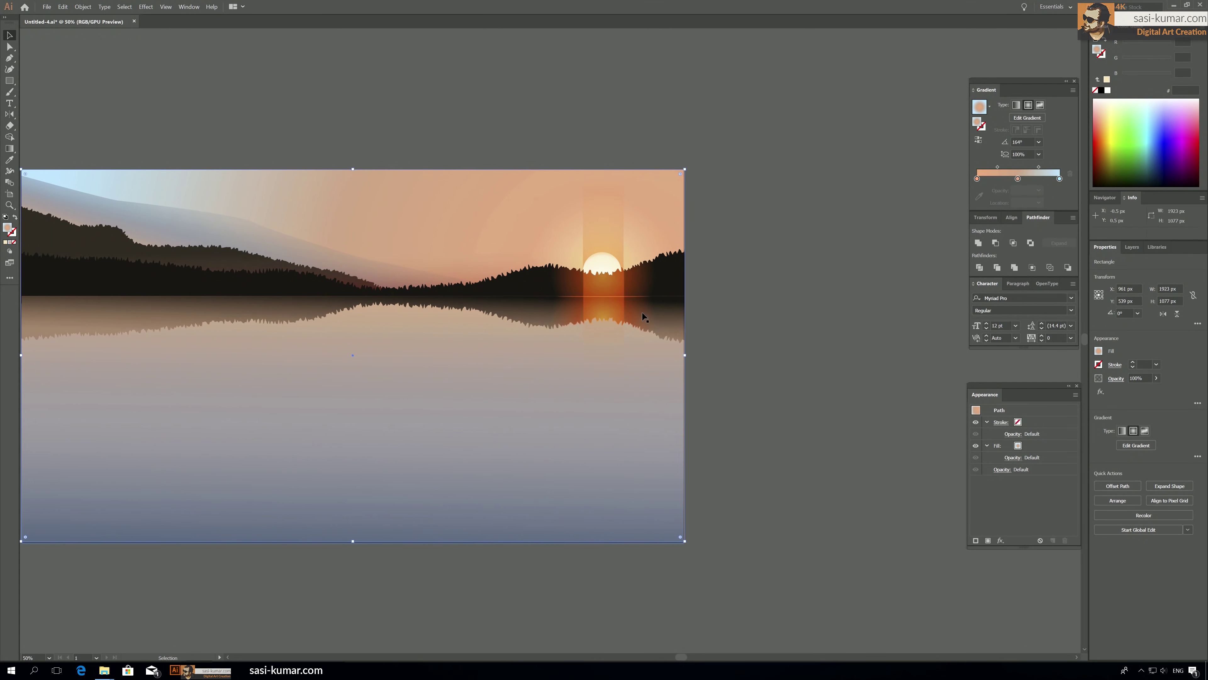
key(a)
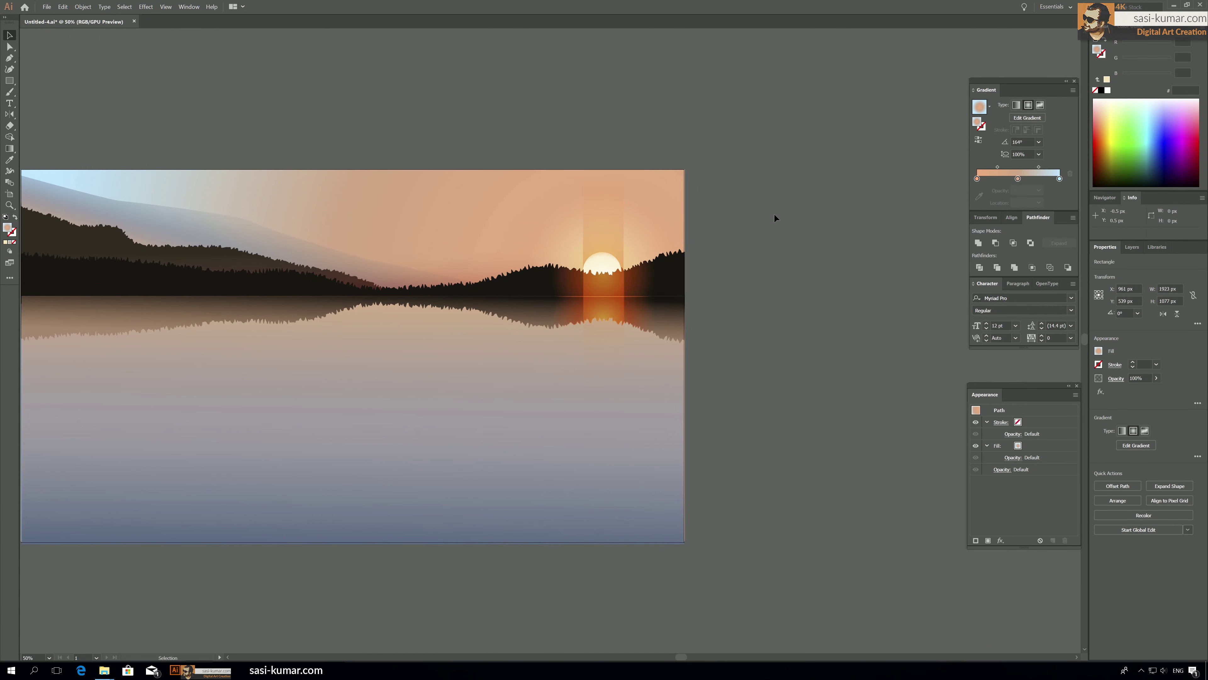
click(774, 215)
key(v)
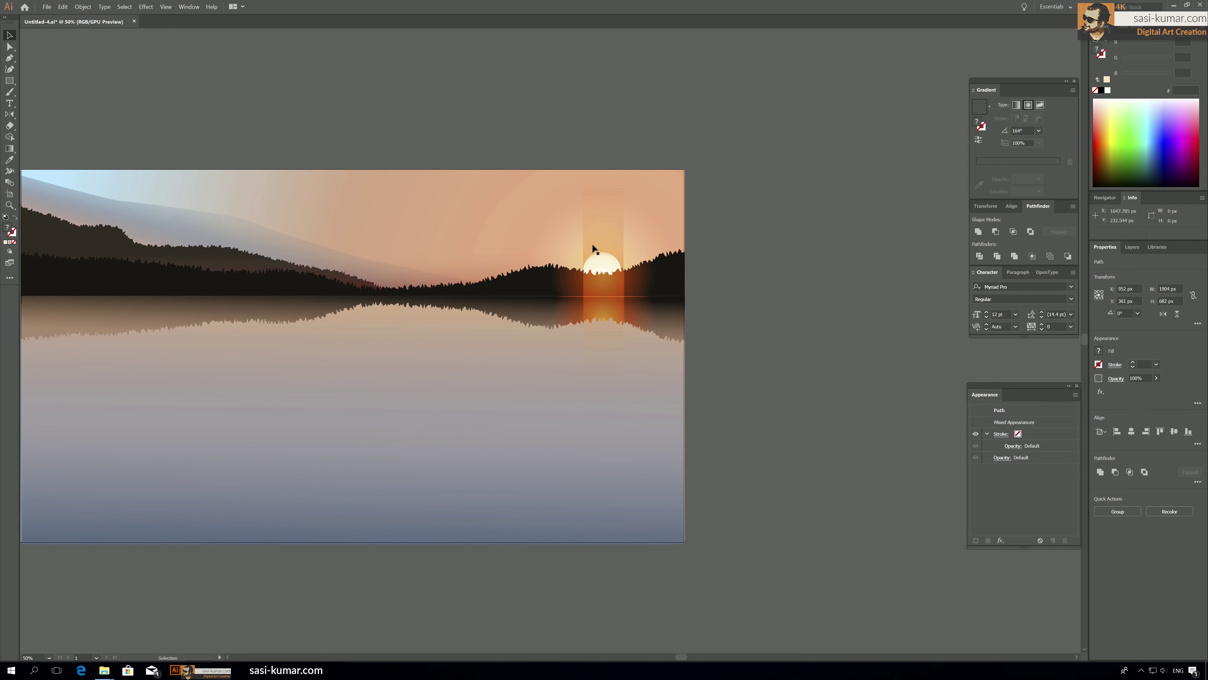
click(602, 234)
key(ctrl+=)
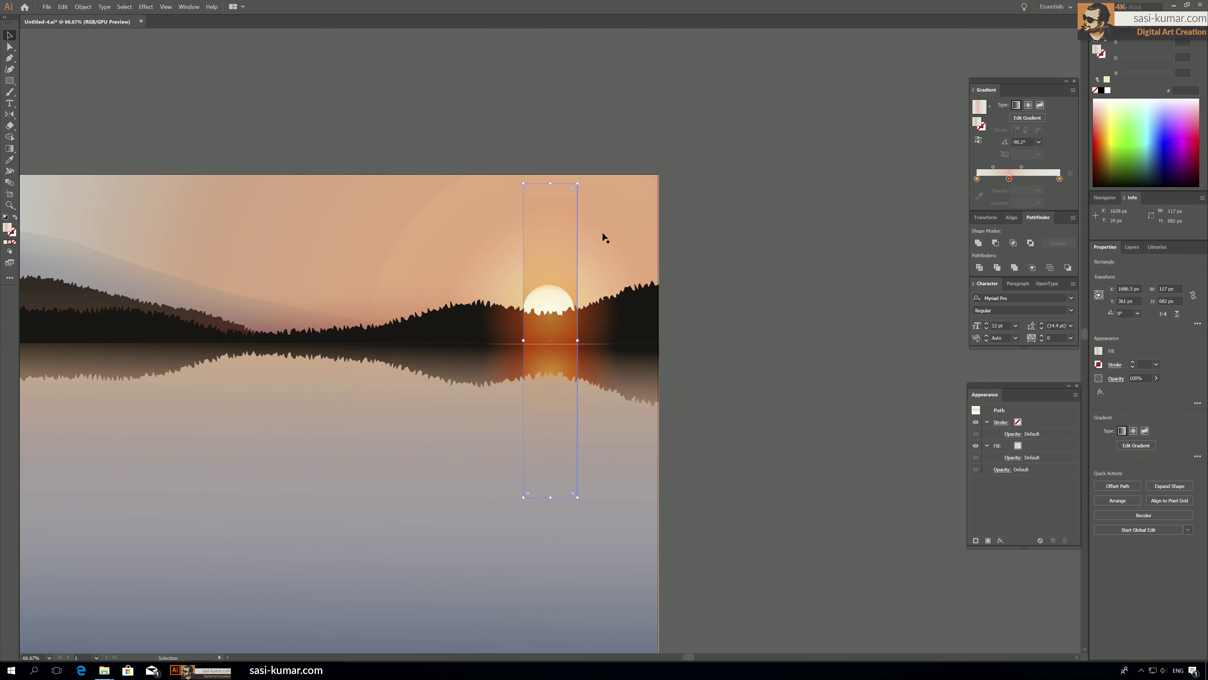
click(820, 327)
click(543, 260)
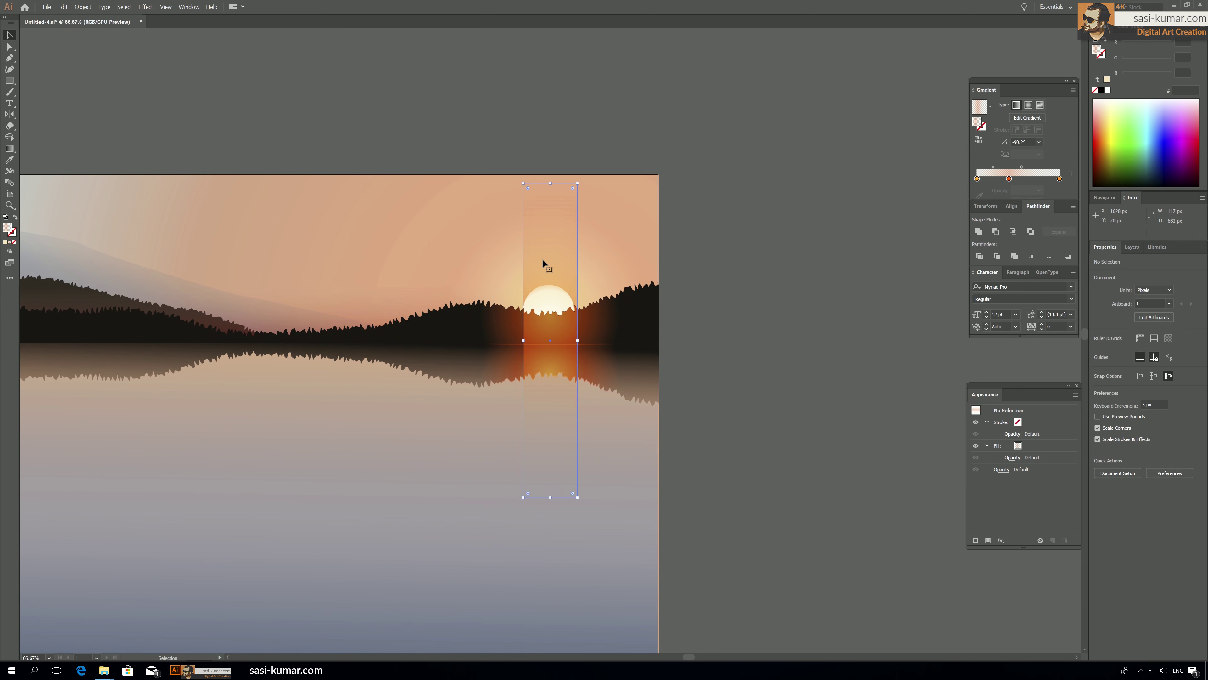
key(a)
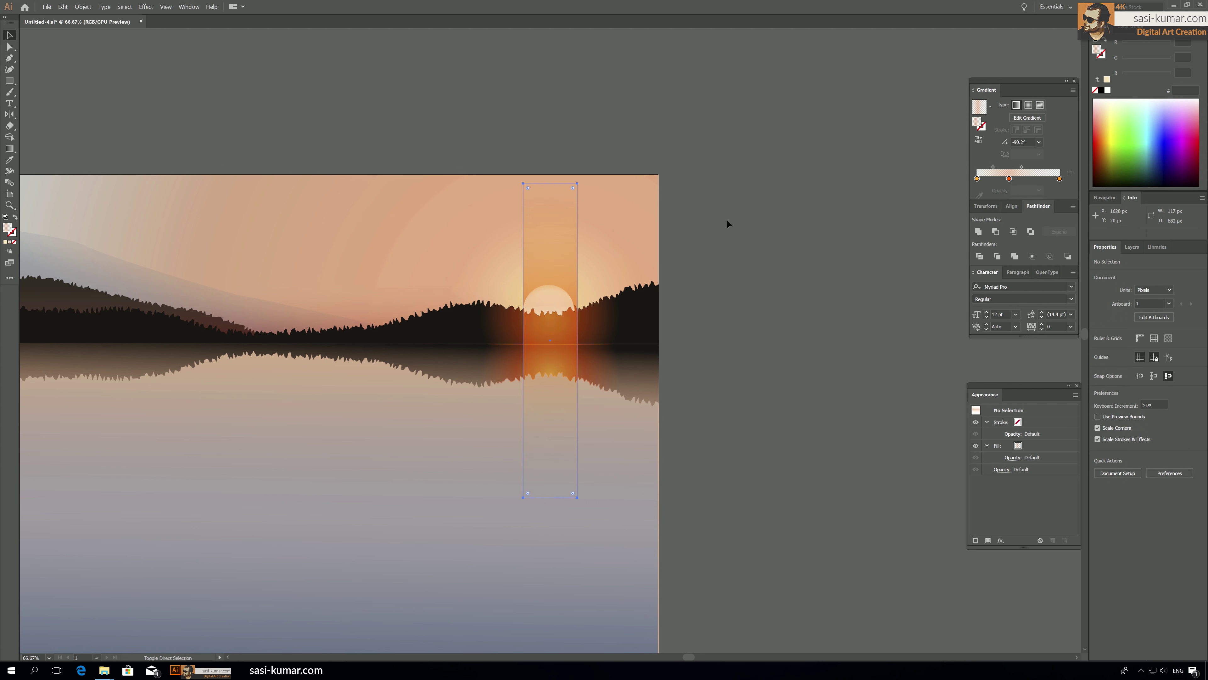
key(v)
drag(578, 341, 601, 336)
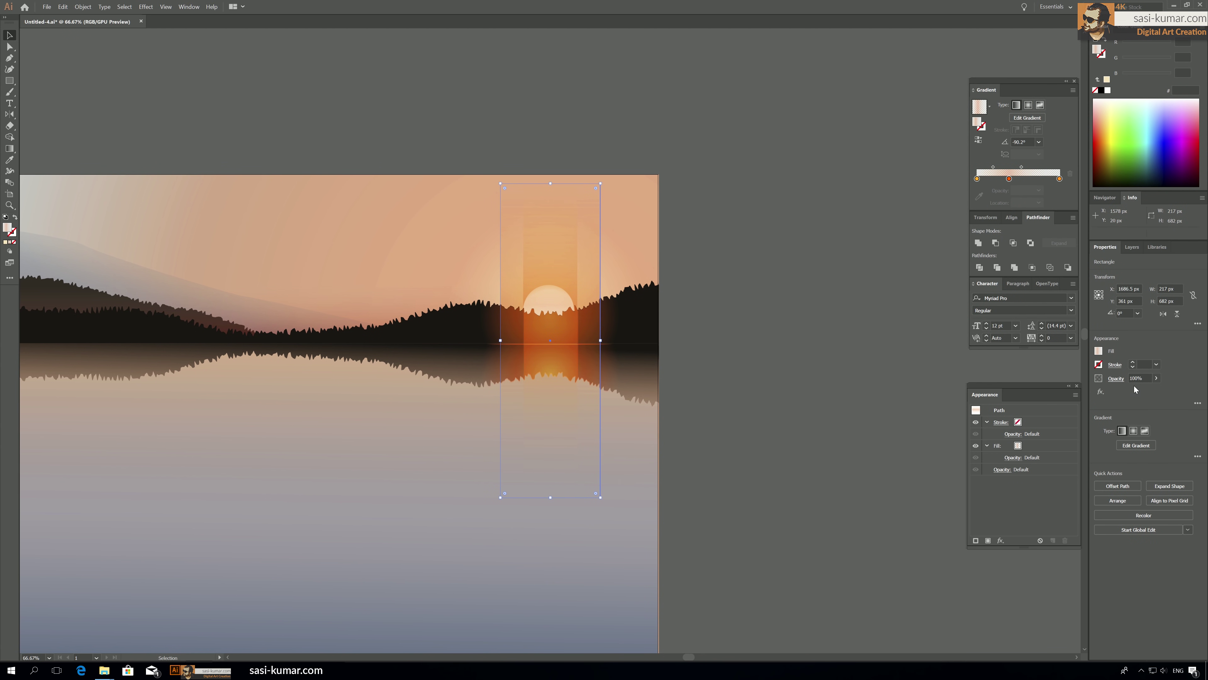
Set the widened light strip's opacity to 15%.
click(1157, 377)
drag(1157, 389, 1131, 390)
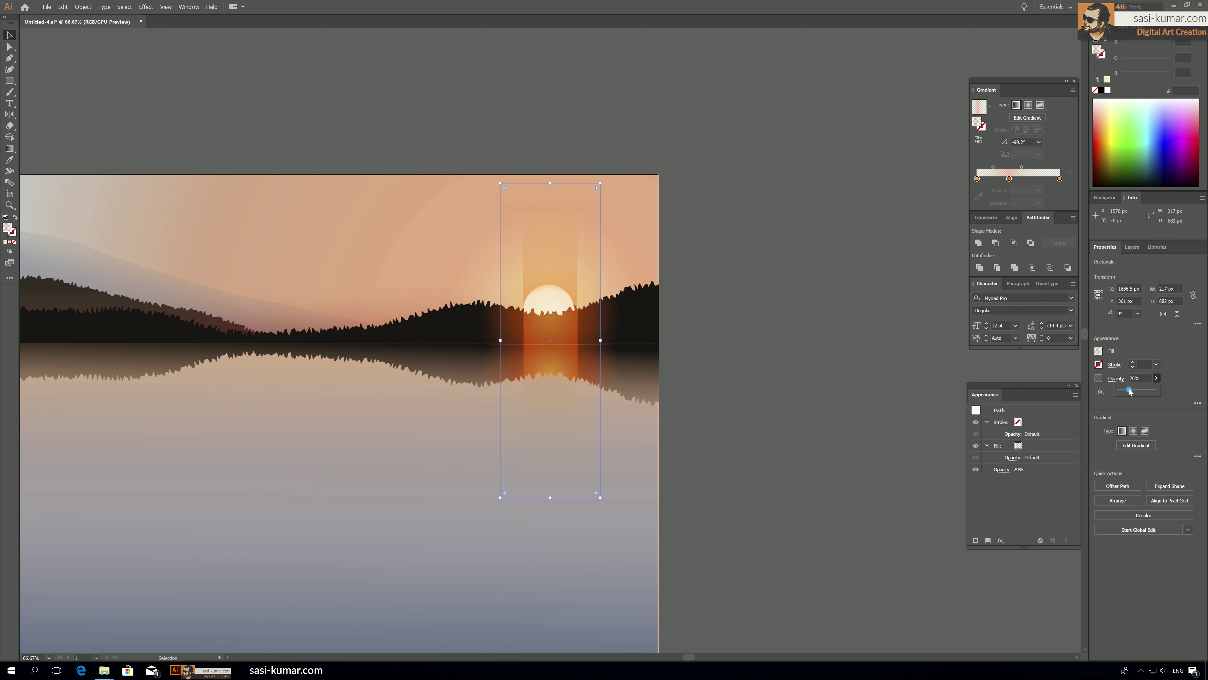
click(1143, 377)
text(15)
key(Return)
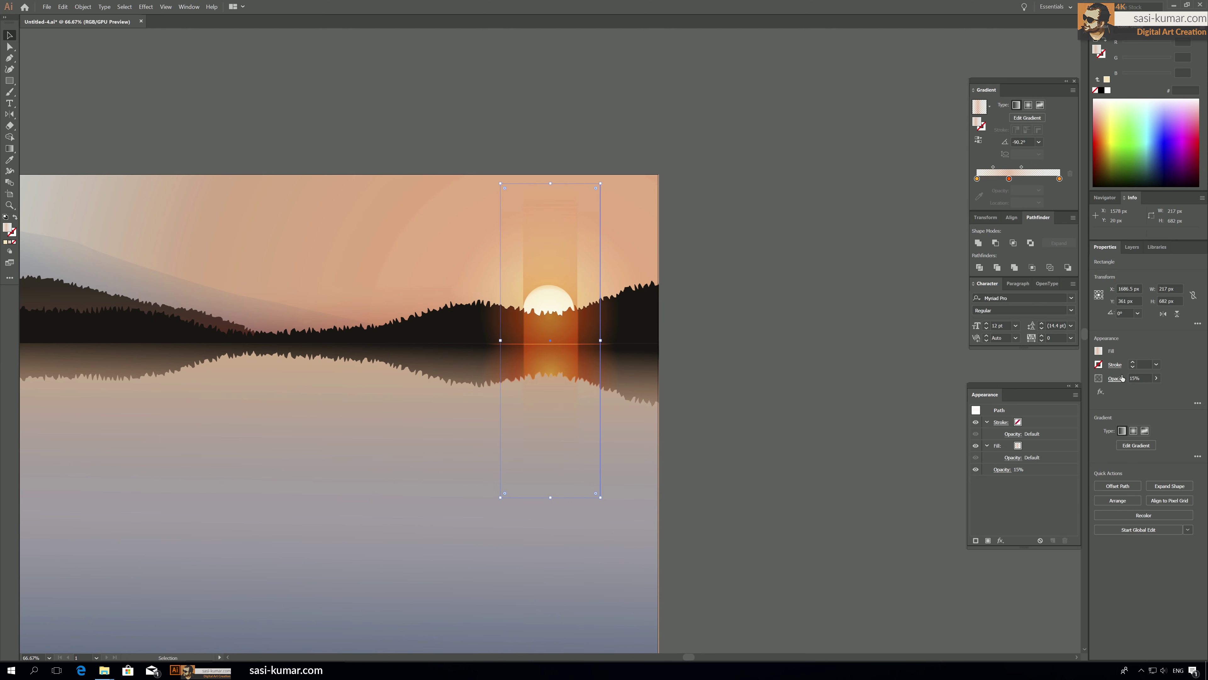
click(831, 271)
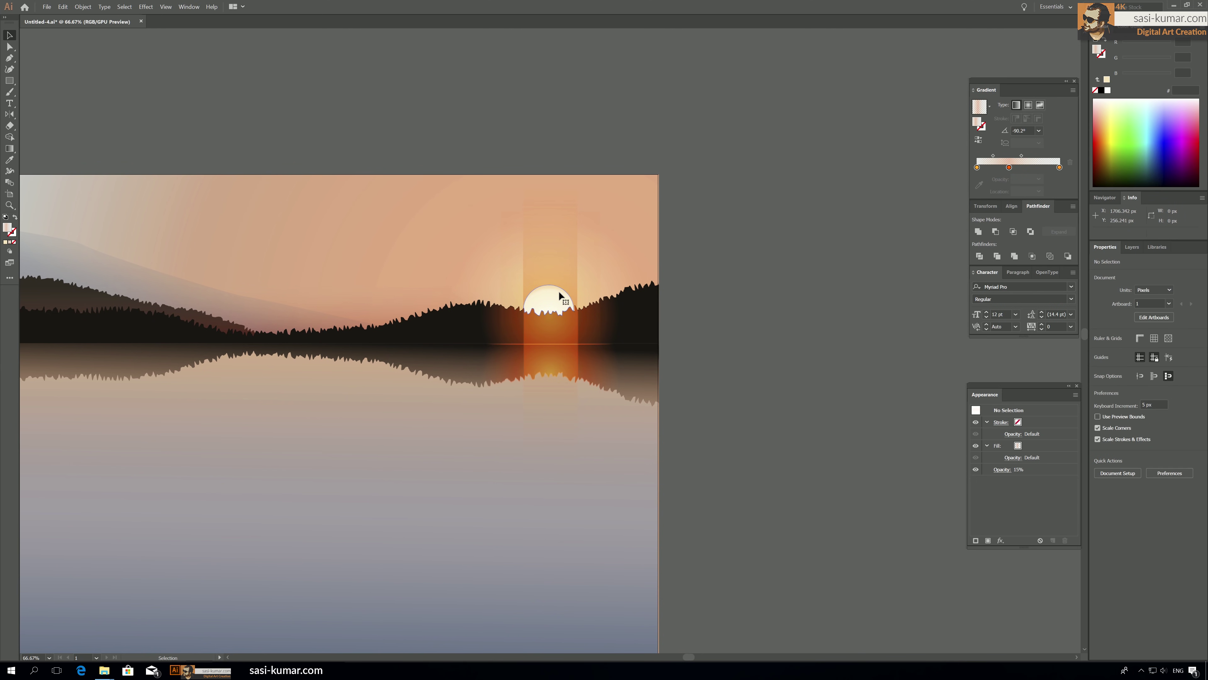
Duplicate the 217 px light strip in place and widen the copy to about 354 px around the sun.
click(549, 297)
click(772, 266)
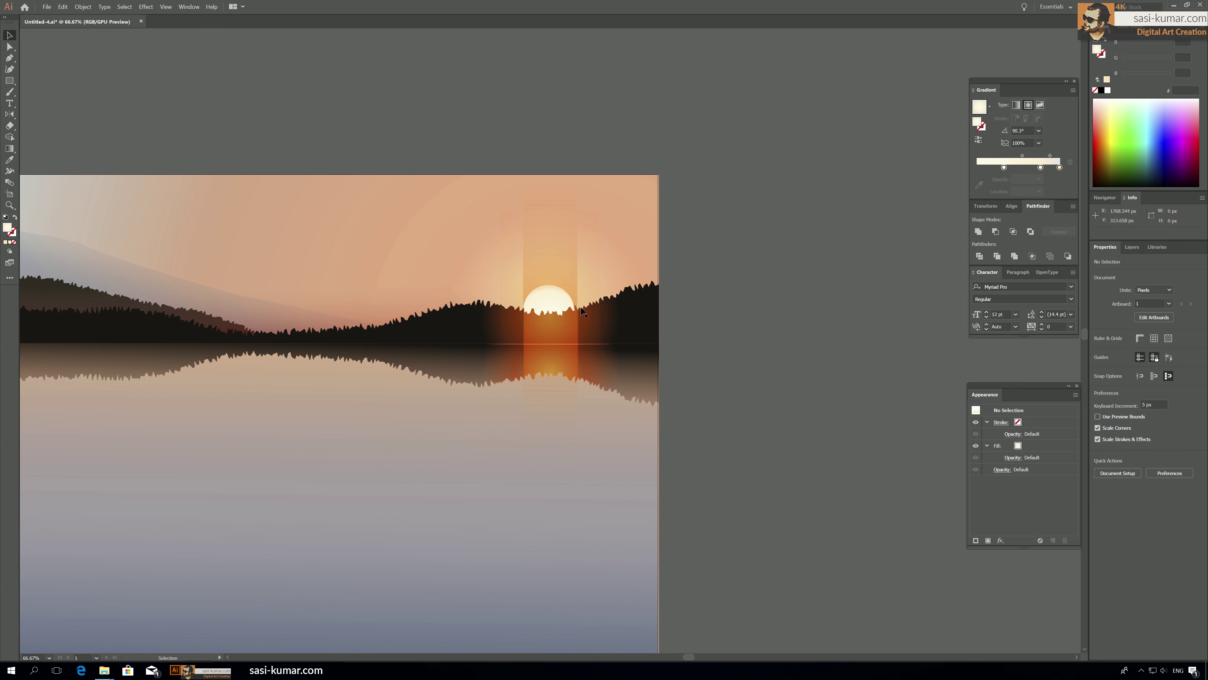
click(584, 290)
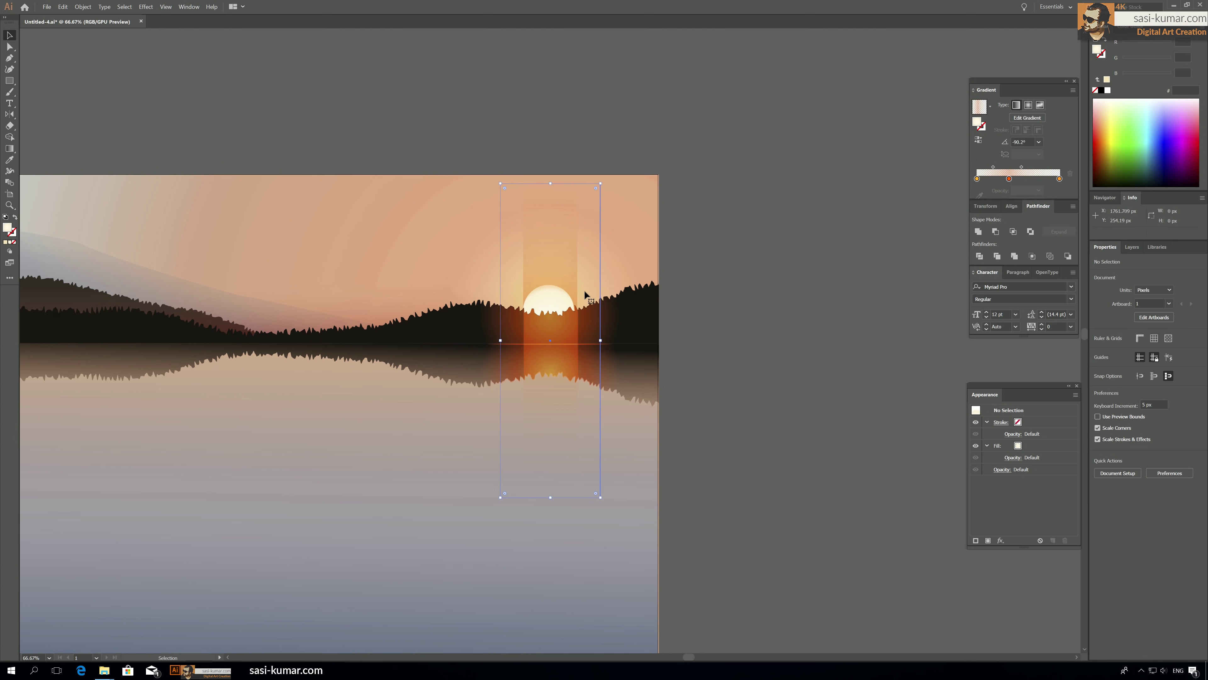
click(807, 335)
click(578, 338)
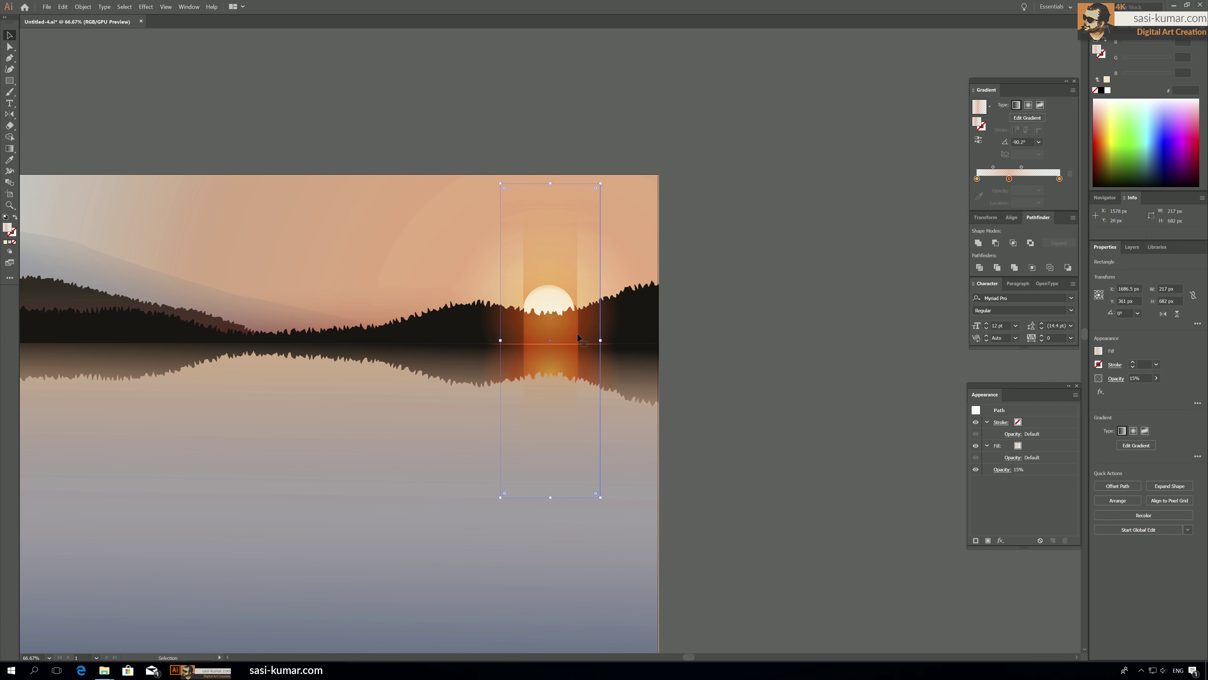
drag(602, 340, 635, 340)
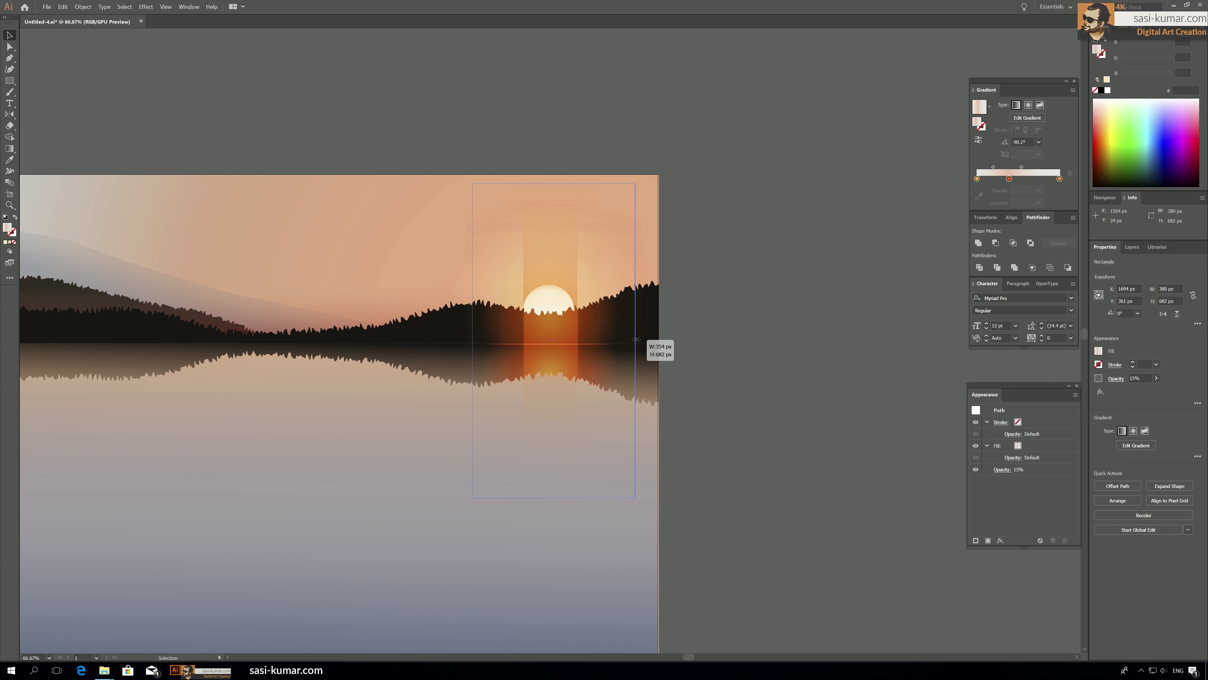
click(895, 364)
Raise the opacity of the 354 px light strip to 45%.
click(623, 362)
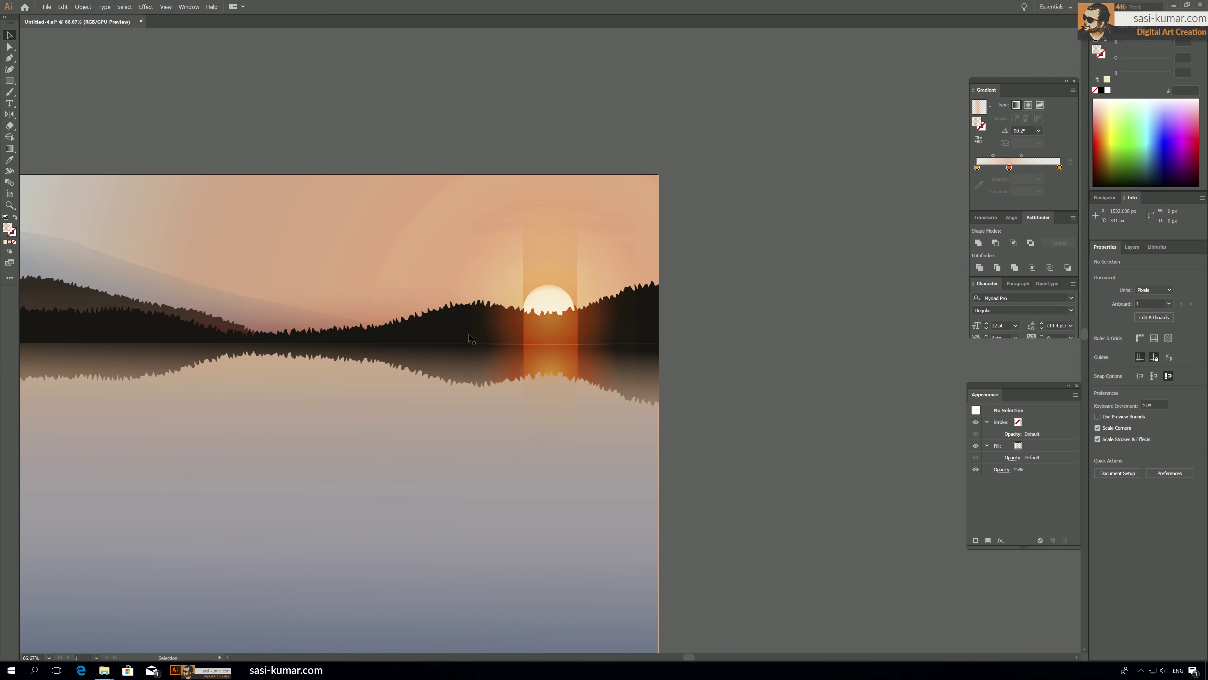
click(1157, 377)
drag(1123, 389, 1137, 390)
key(a)
key(v)
click(631, 335)
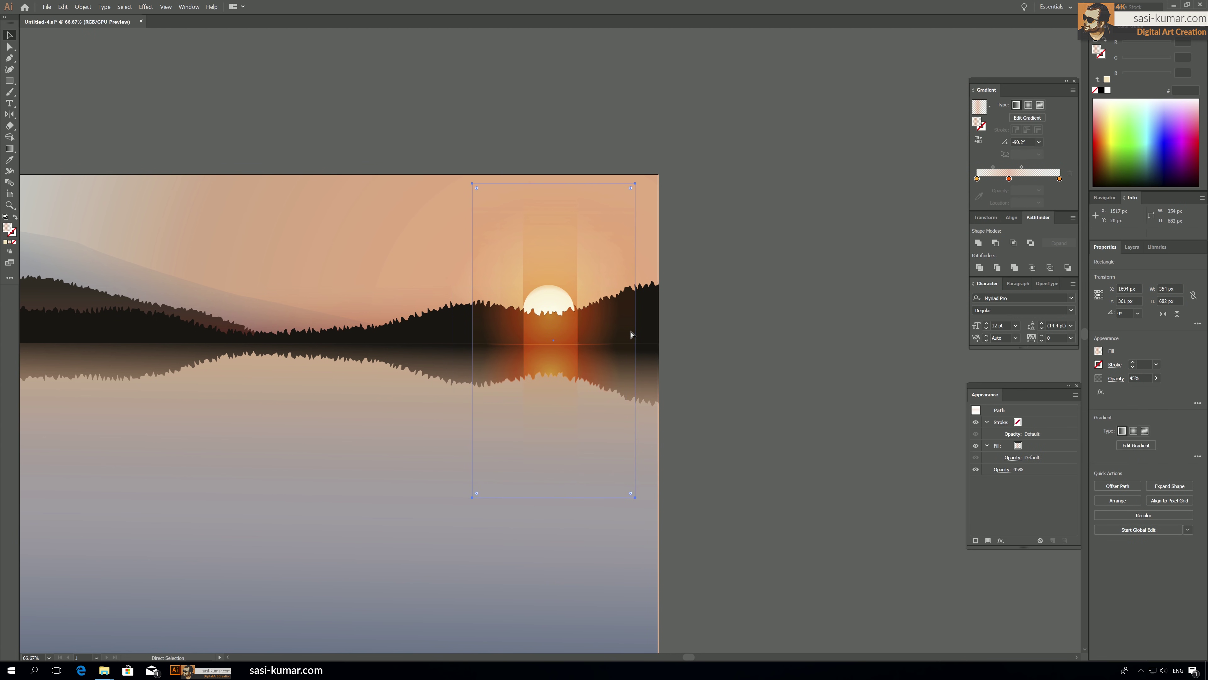
Duplicate the 354 px strip and stretch the copy to about 564 × 723 px, reaching the artboard's upper and right edges.
click(761, 329)
click(600, 271)
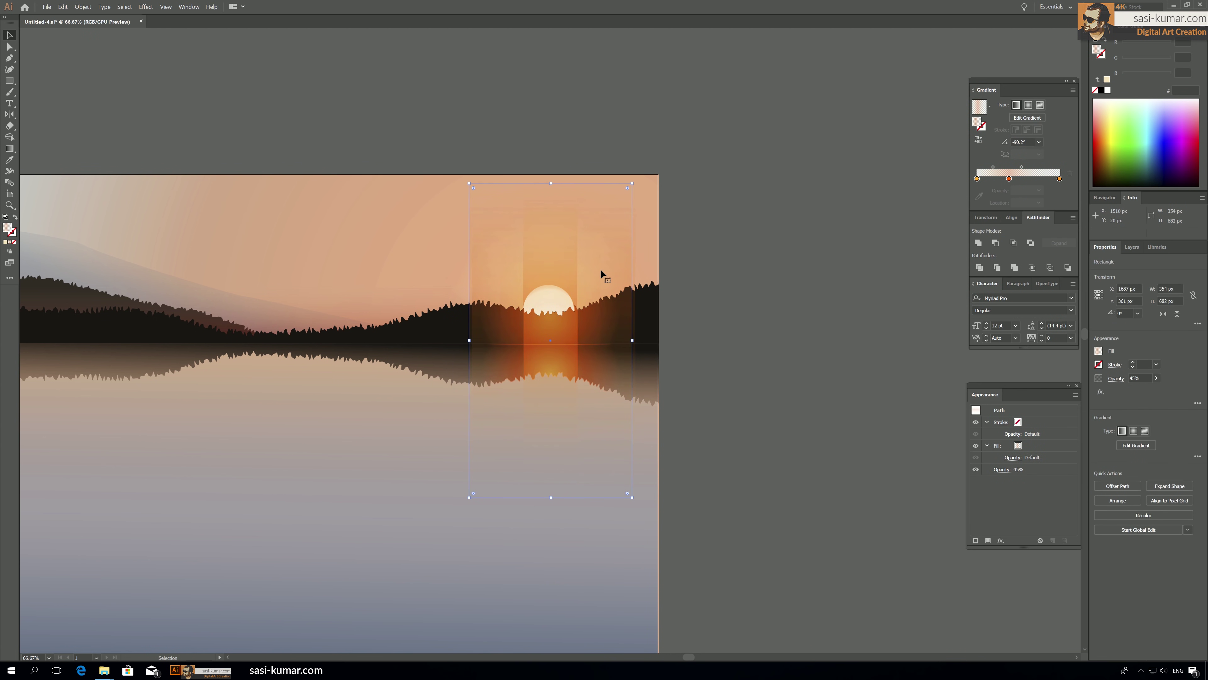
drag(632, 340, 660, 339)
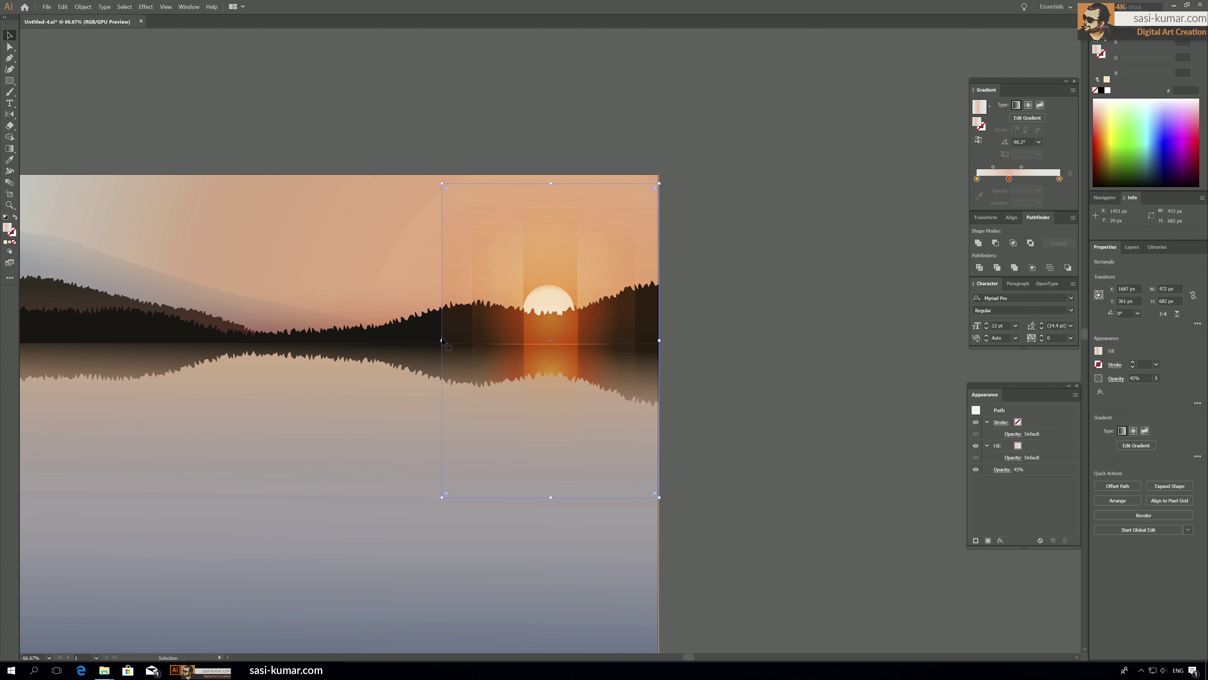
drag(442, 341, 400, 341)
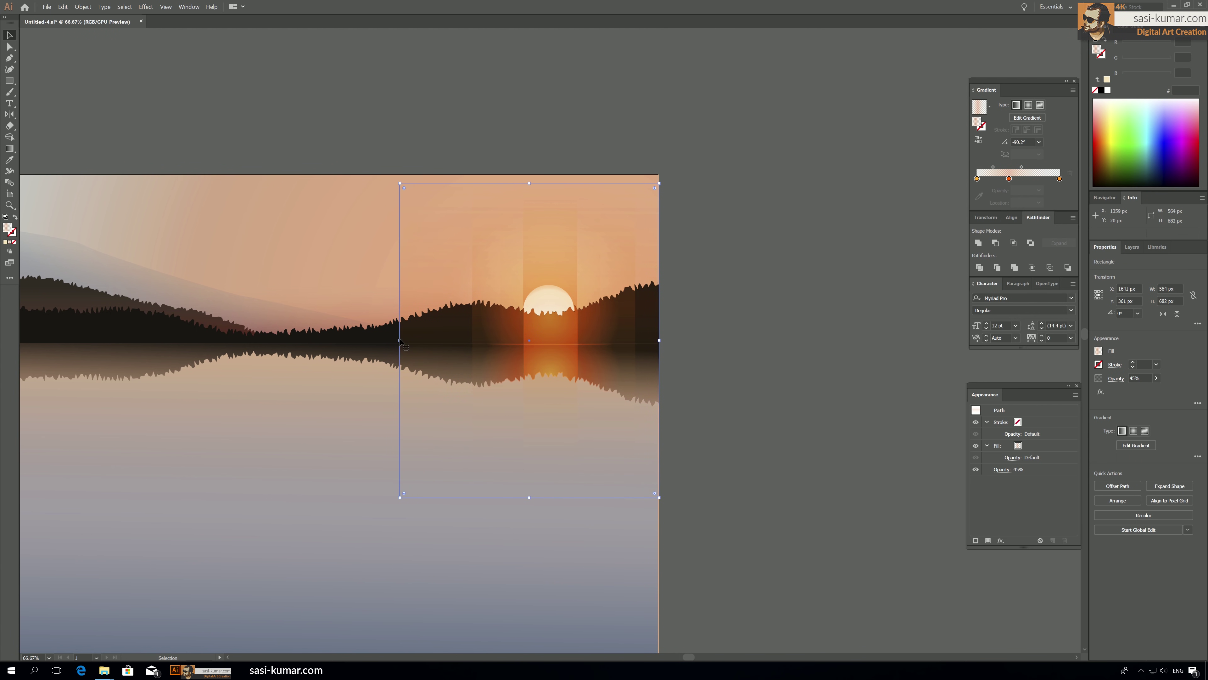
drag(530, 183, 530, 176)
drag(530, 499, 530, 508)
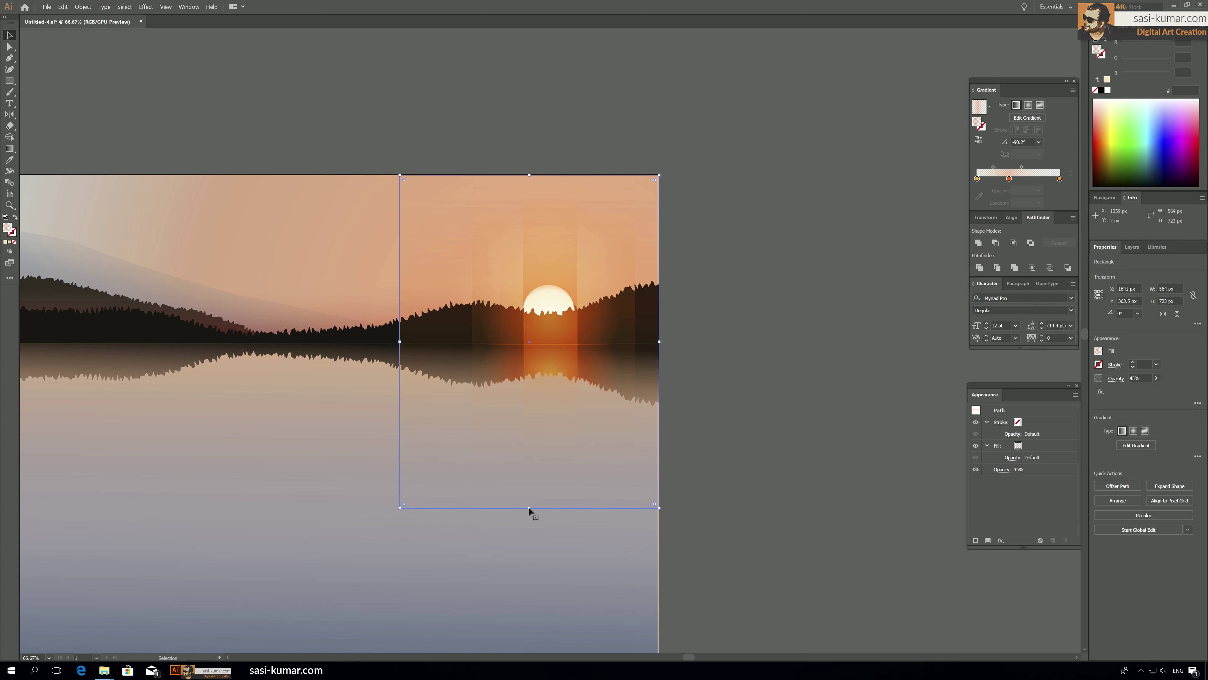
key(ctrl+shift+a)
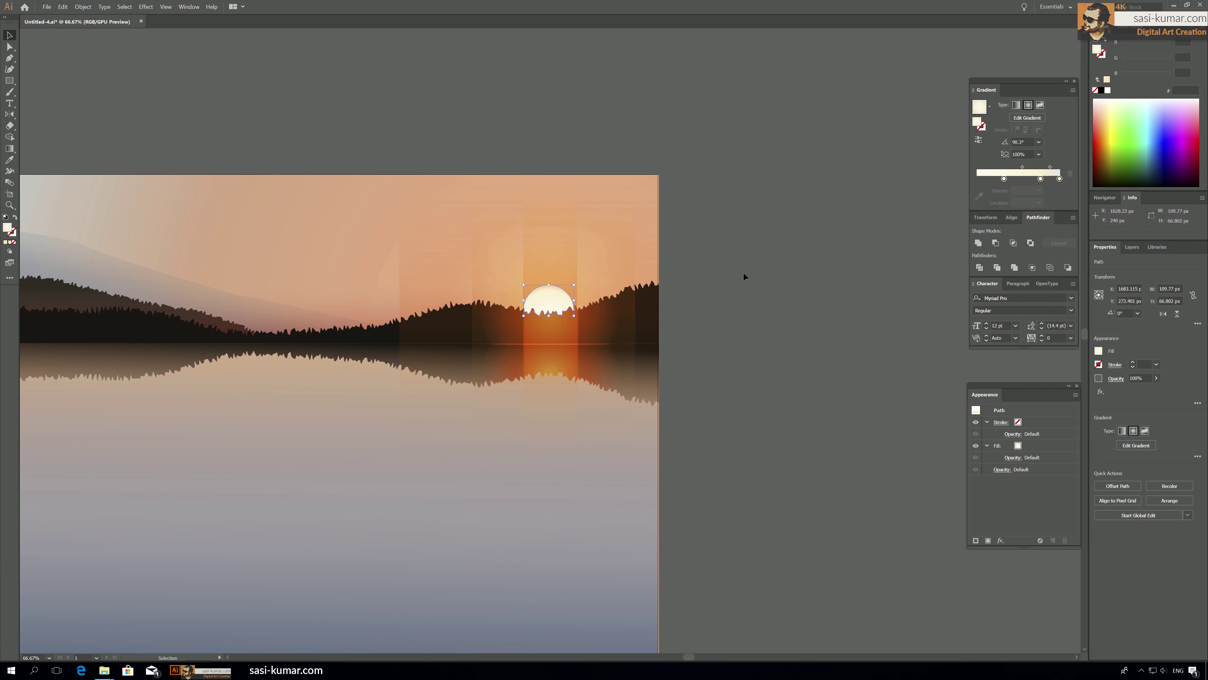
Shift the middle gradient stop of the 117 px light strip over the sun to a redder orange.
key(ctrl+minus)
key(ctrl+minus)
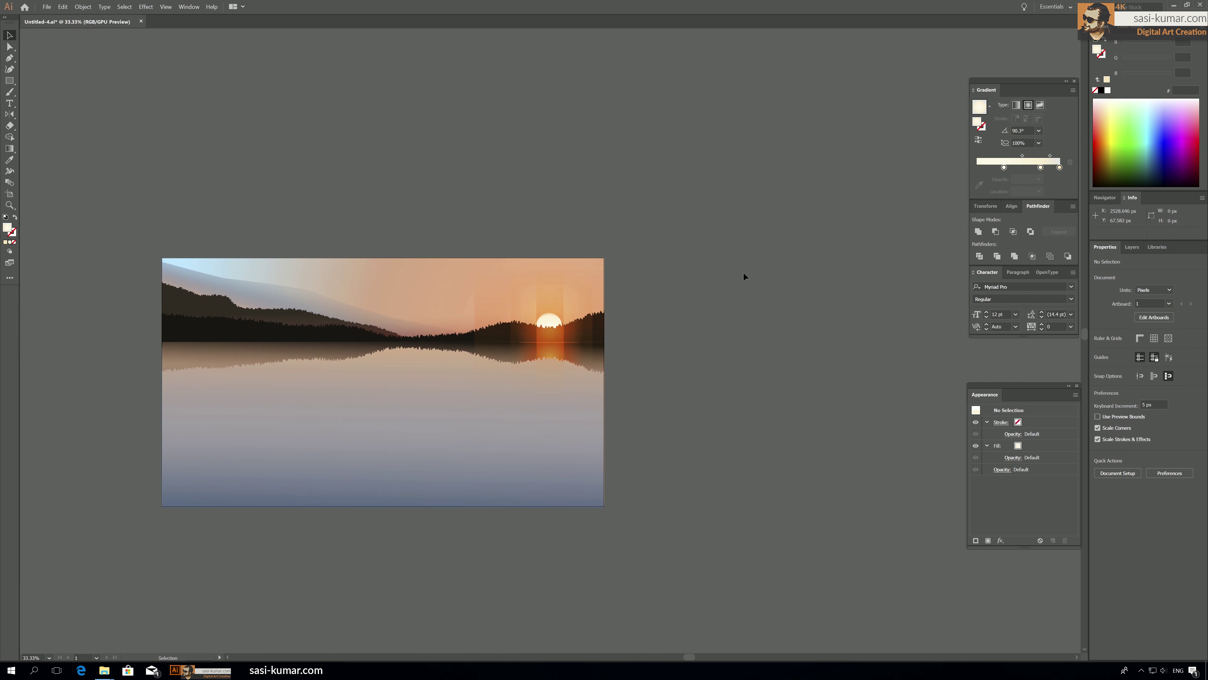
drag(728, 278, 757, 280)
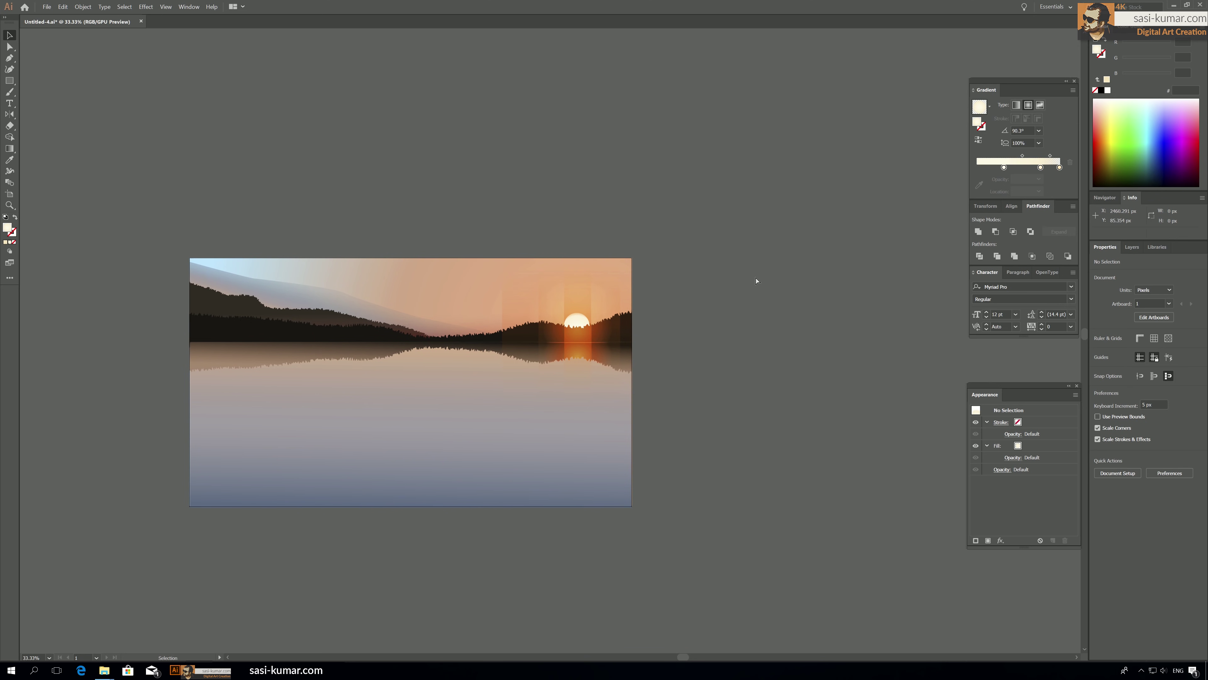
key(ctrl+plus)
key(ctrl+plus)
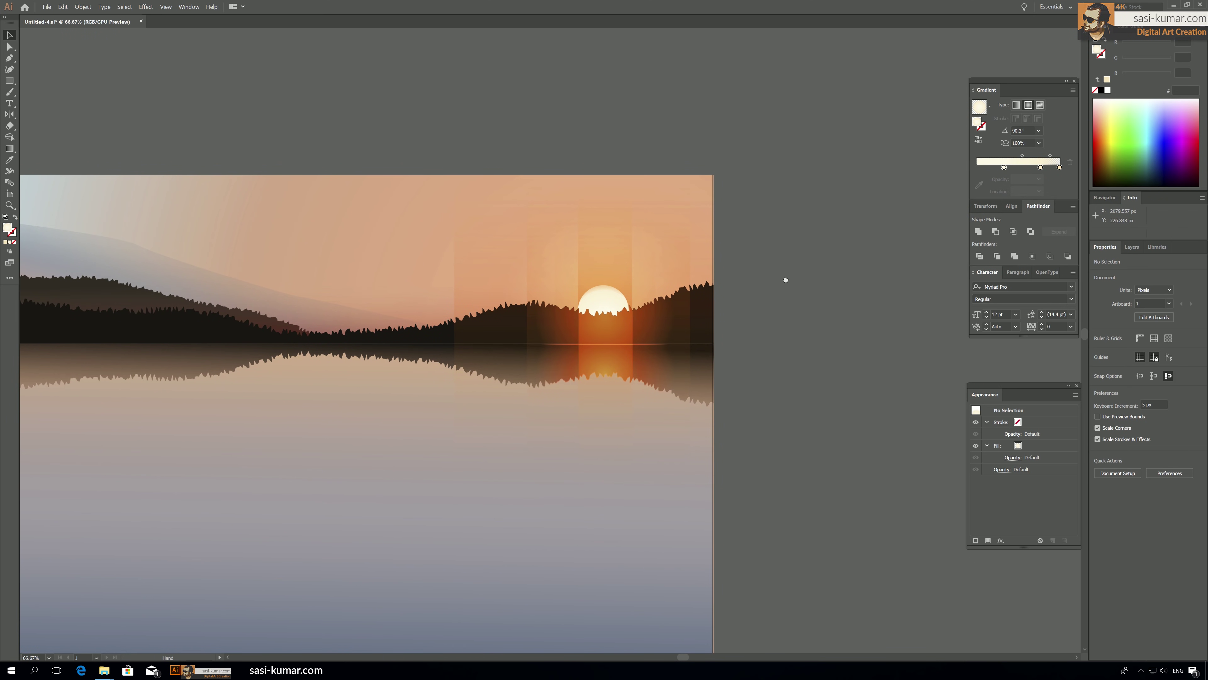
drag(785, 279, 803, 275)
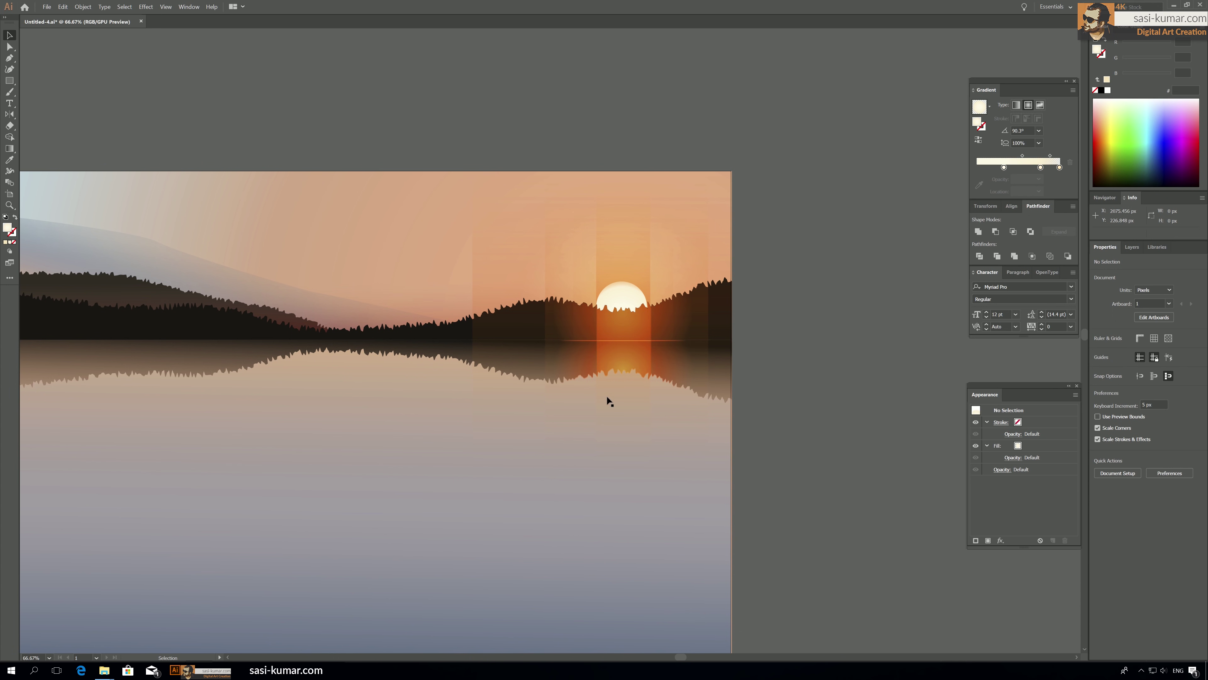
click(635, 329)
drag(656, 330, 653, 331)
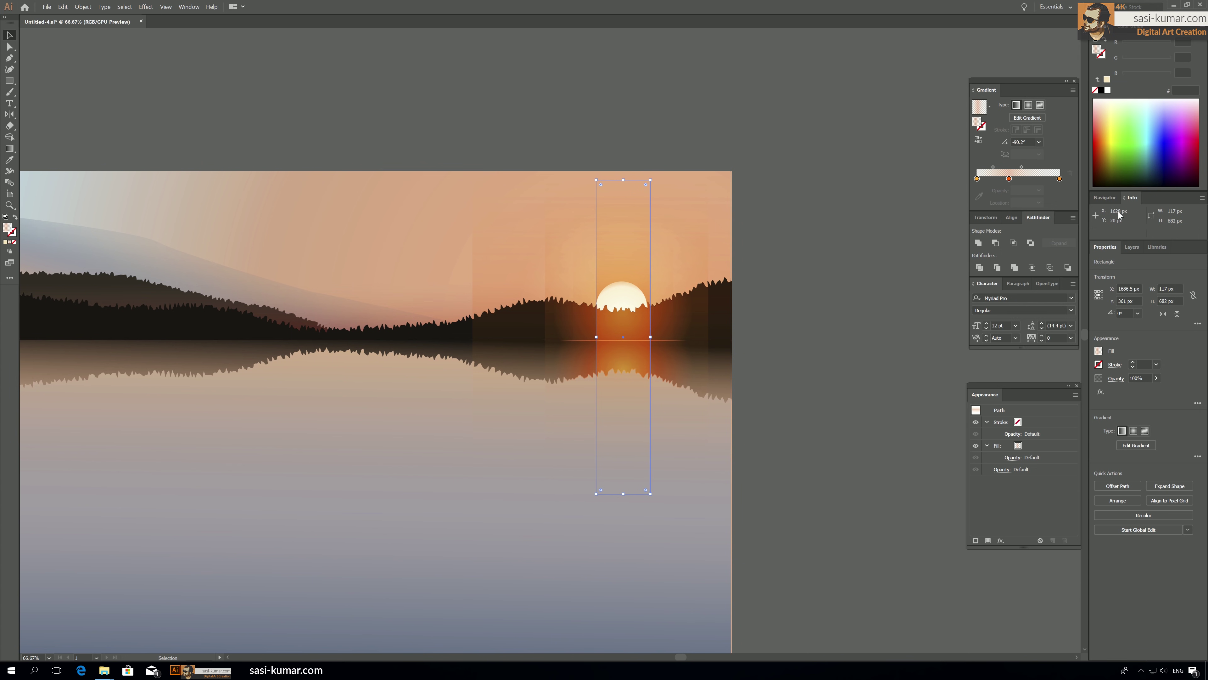
double_click(1009, 179)
drag(1139, 61, 1116, 59)
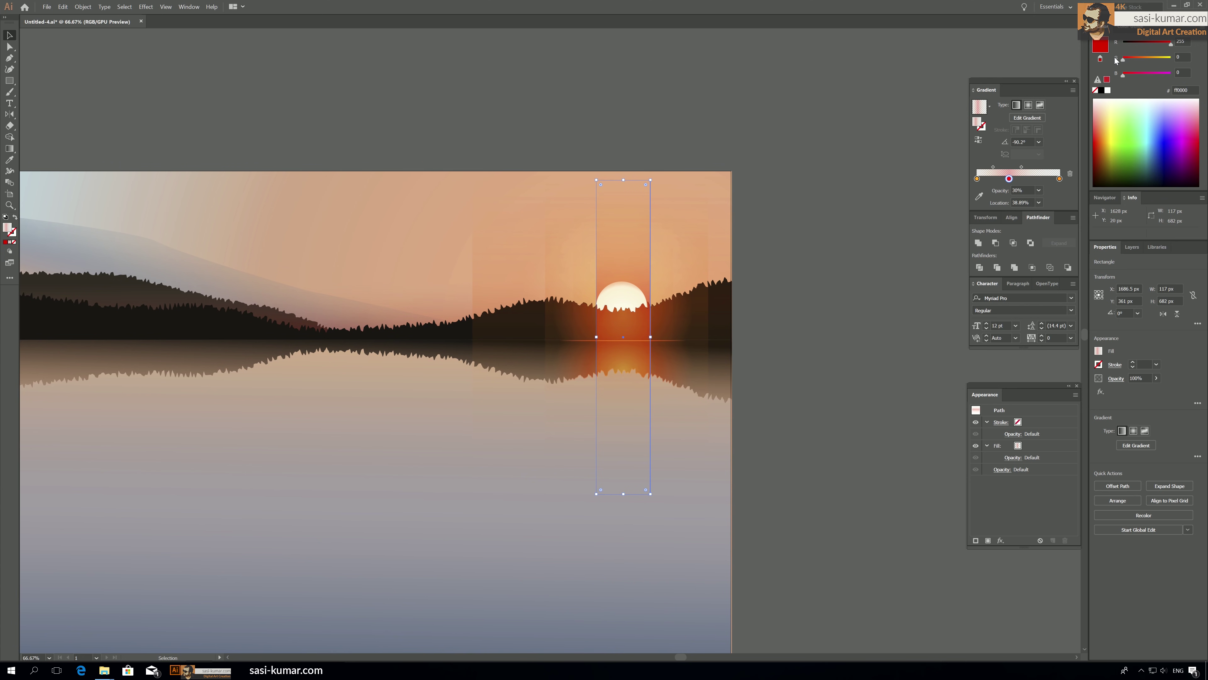
Widen the 217 px light strip to about 234 px on its outer-left side and set its opacity to 81%.
click(663, 317)
click(676, 336)
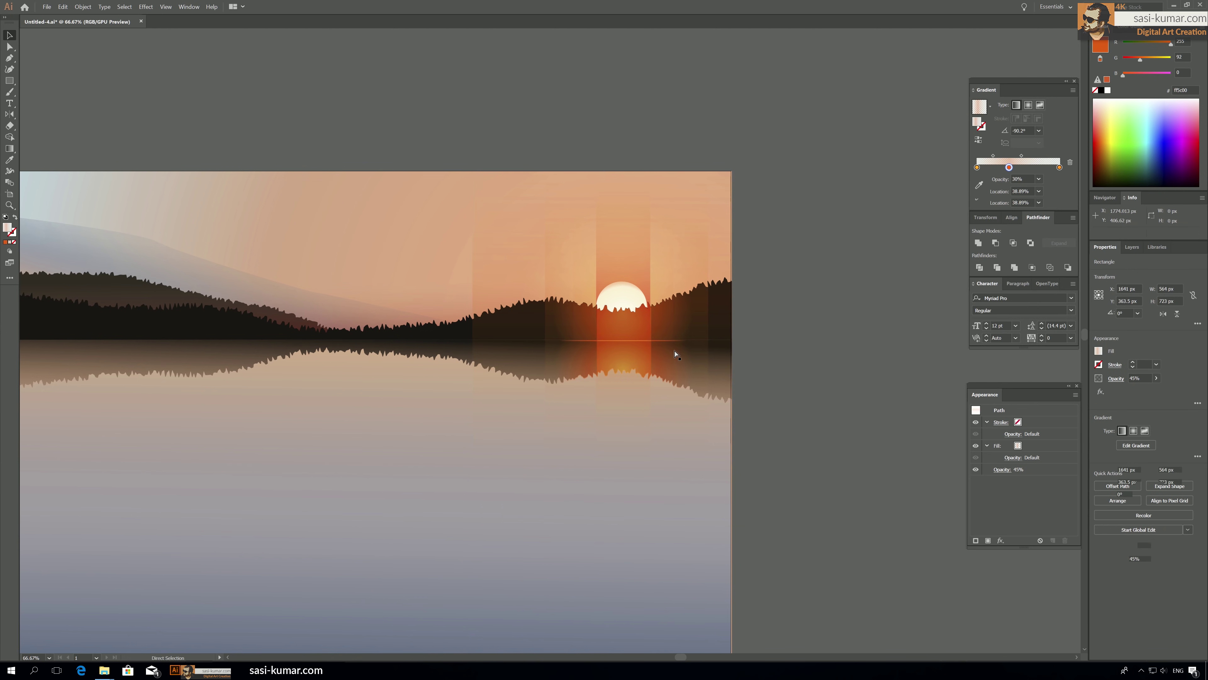
click(654, 316)
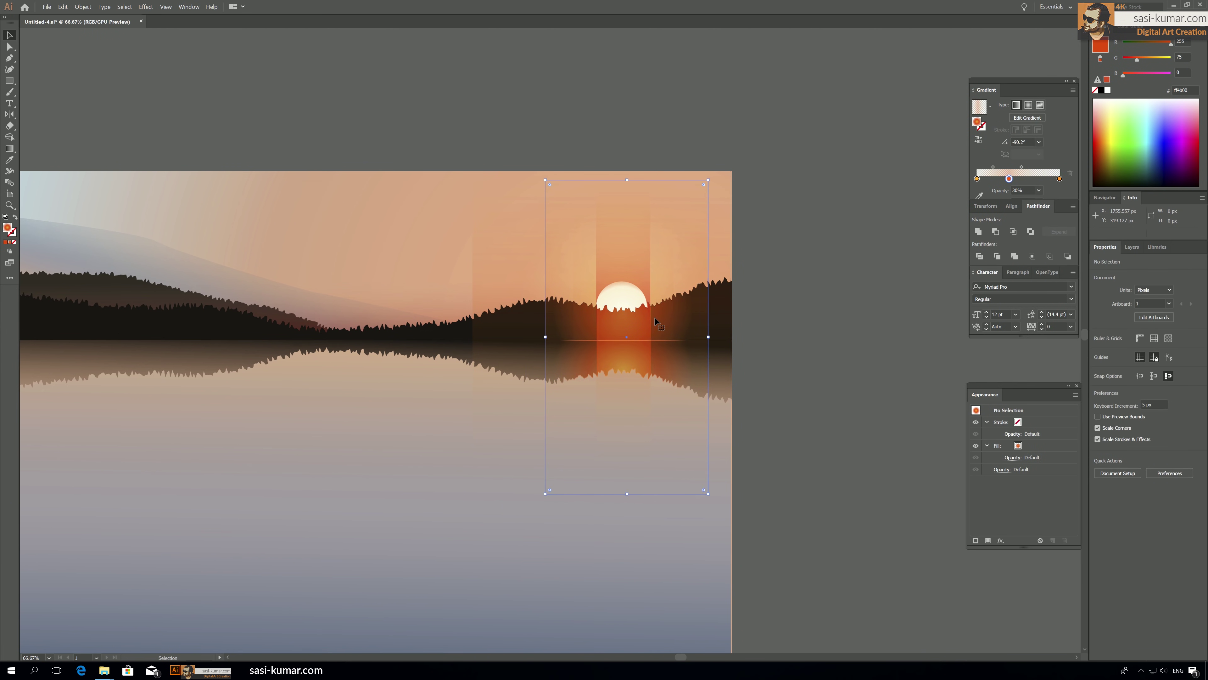
click(660, 317)
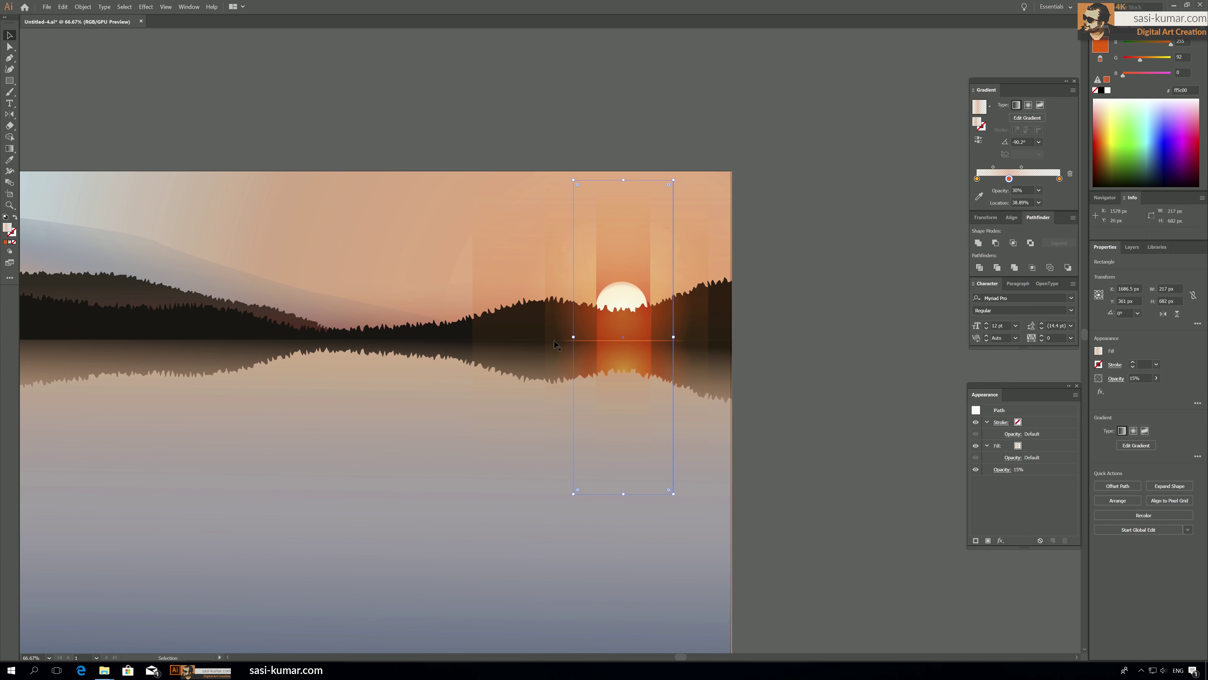
drag(572, 337, 566, 337)
click(1156, 378)
drag(1124, 390, 1150, 391)
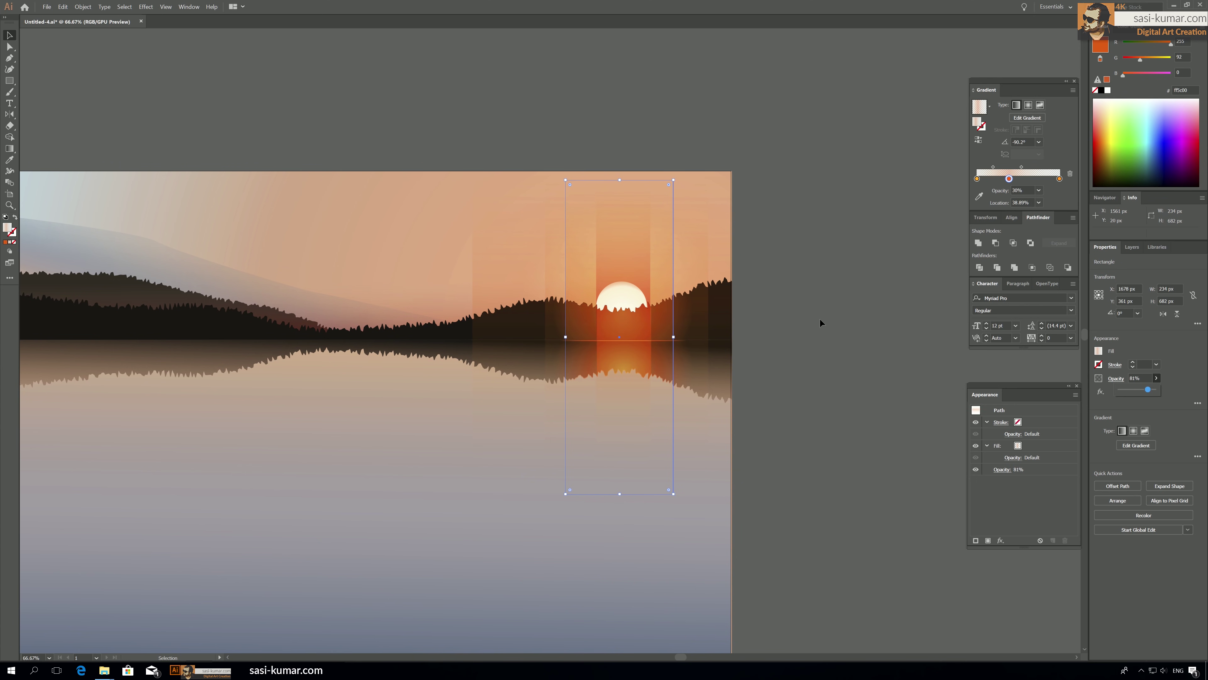
click(842, 309)
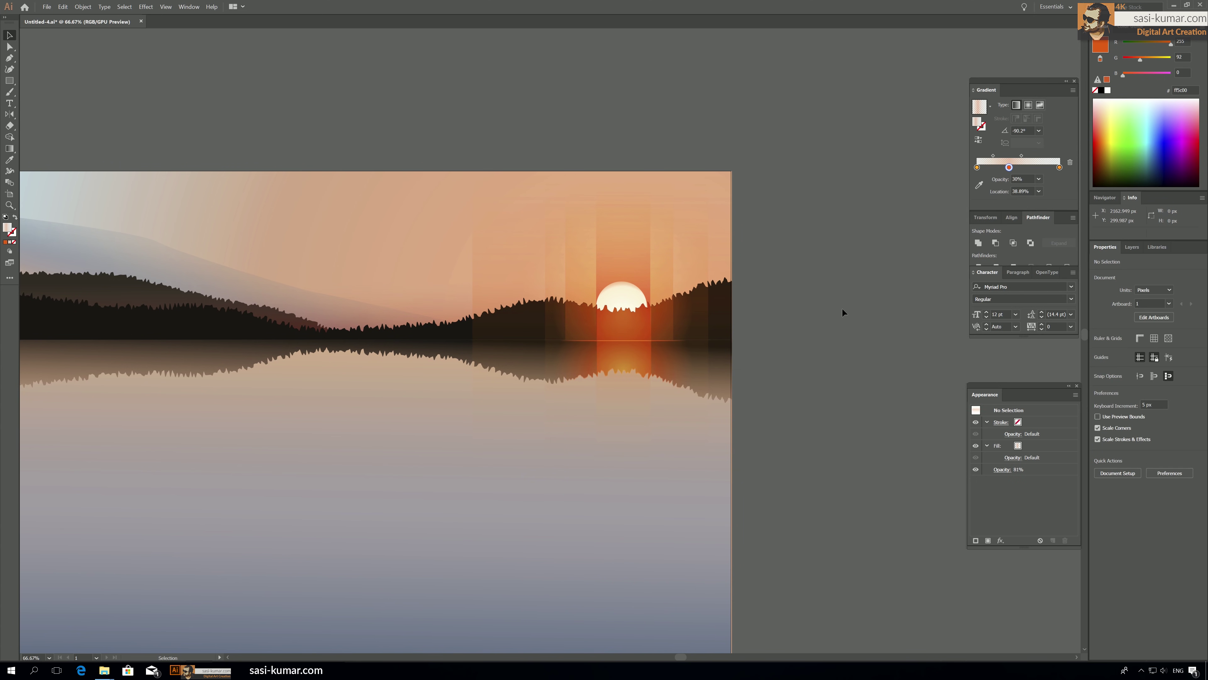
Change the 234 px strip's fill to a radial gradient and place its centre near the sun's base.
click(655, 326)
click(1028, 105)
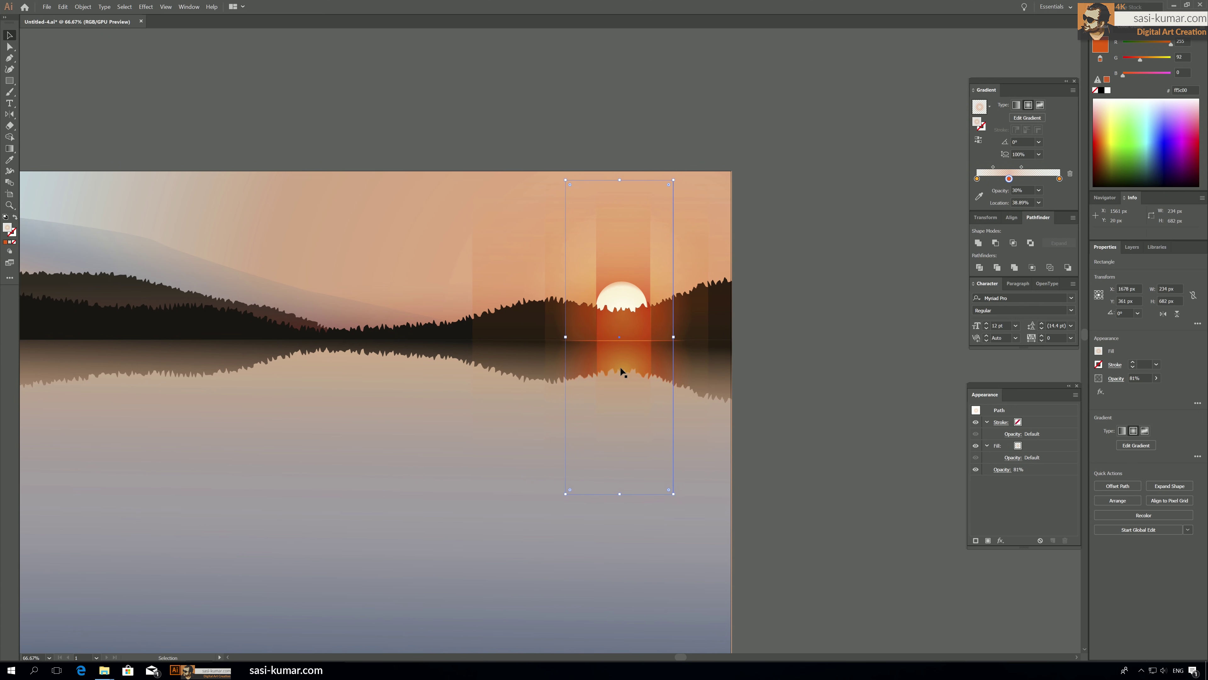
key(g)
drag(624, 296, 623, 249)
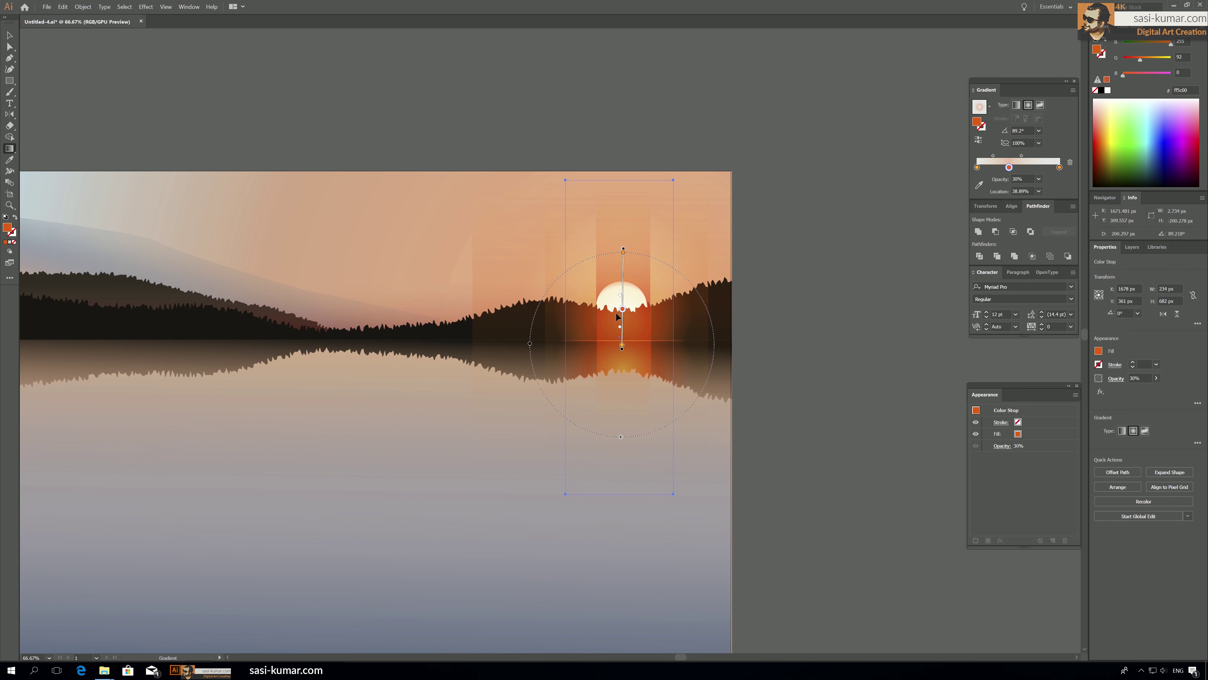
drag(612, 318, 613, 238)
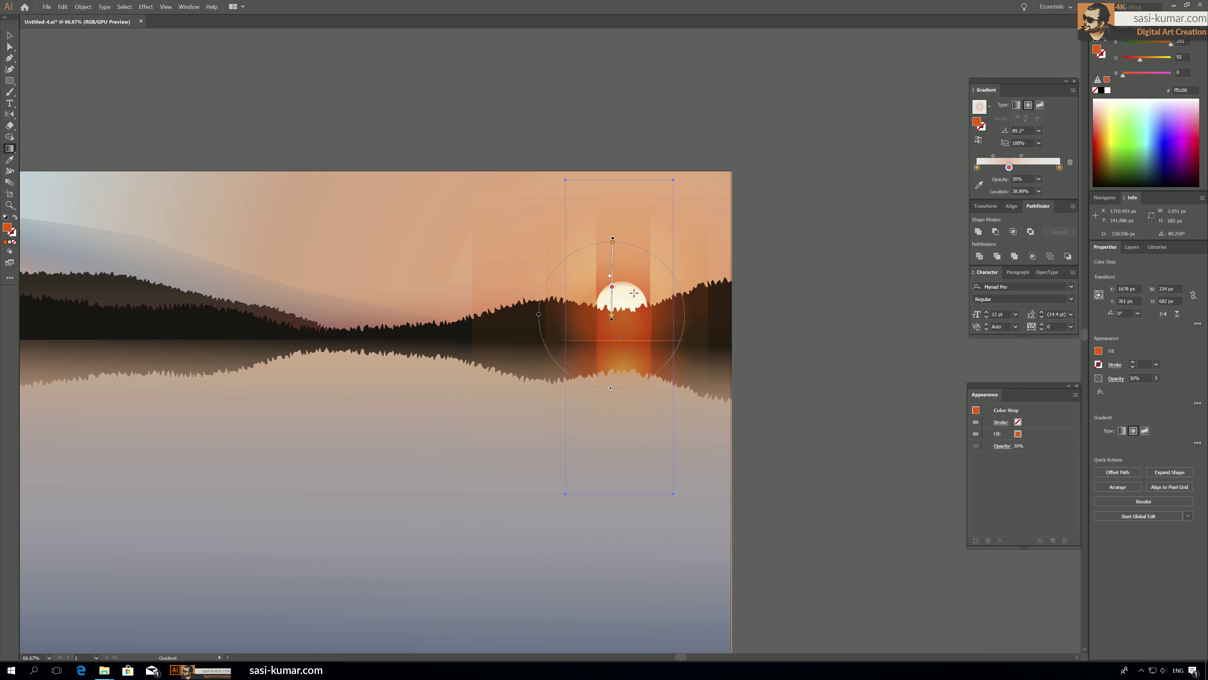
drag(626, 324, 627, 251)
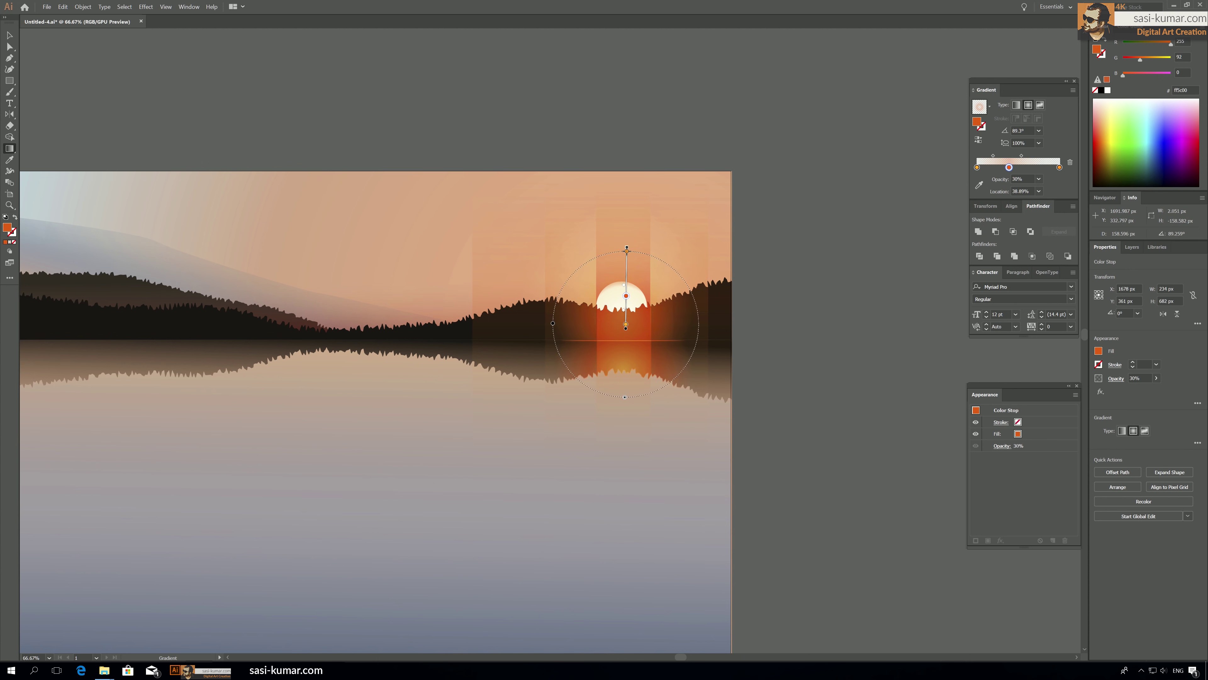
drag(611, 332, 611, 274)
key(v)
Widen the radial-gradient strip symmetrically to about 352 px and redraw its gradient upward from the sun.
click(578, 328)
drag(673, 336, 701, 337)
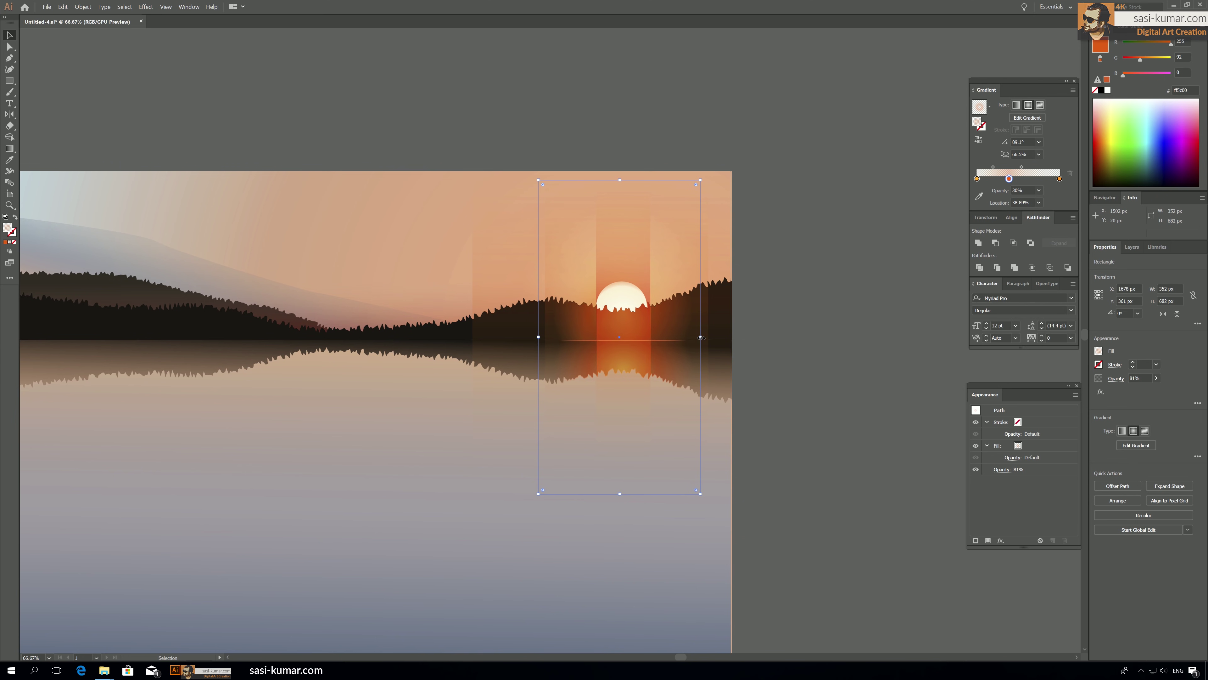
key(g)
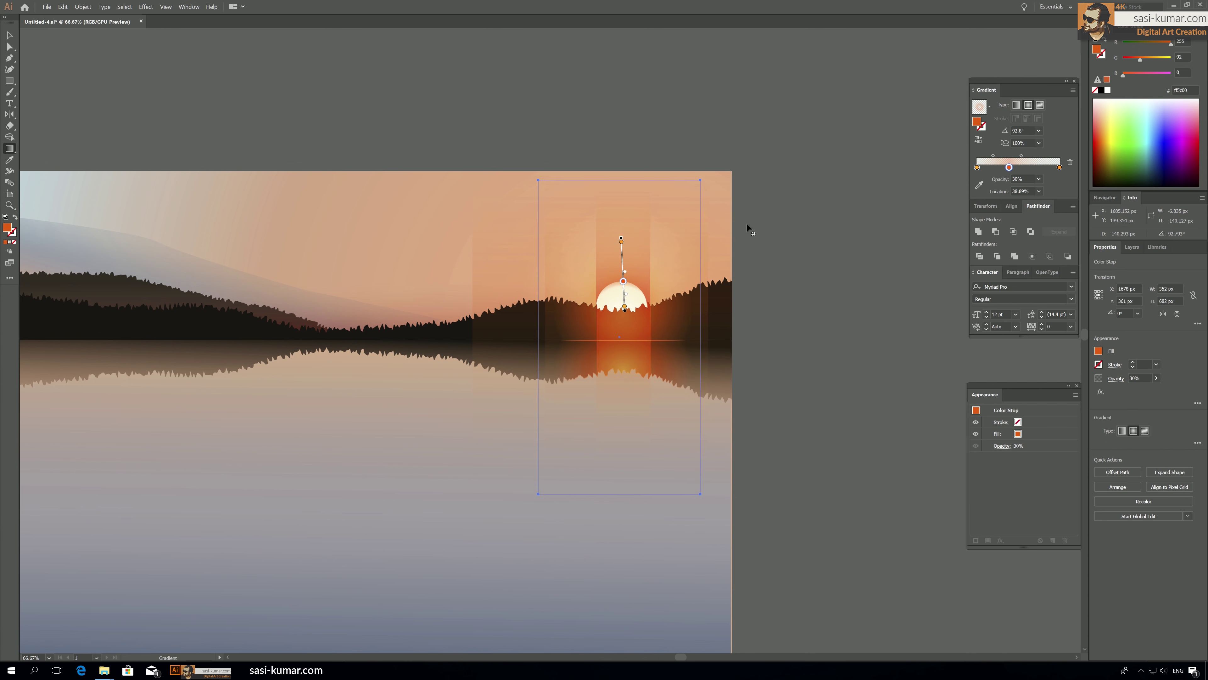
key(v)
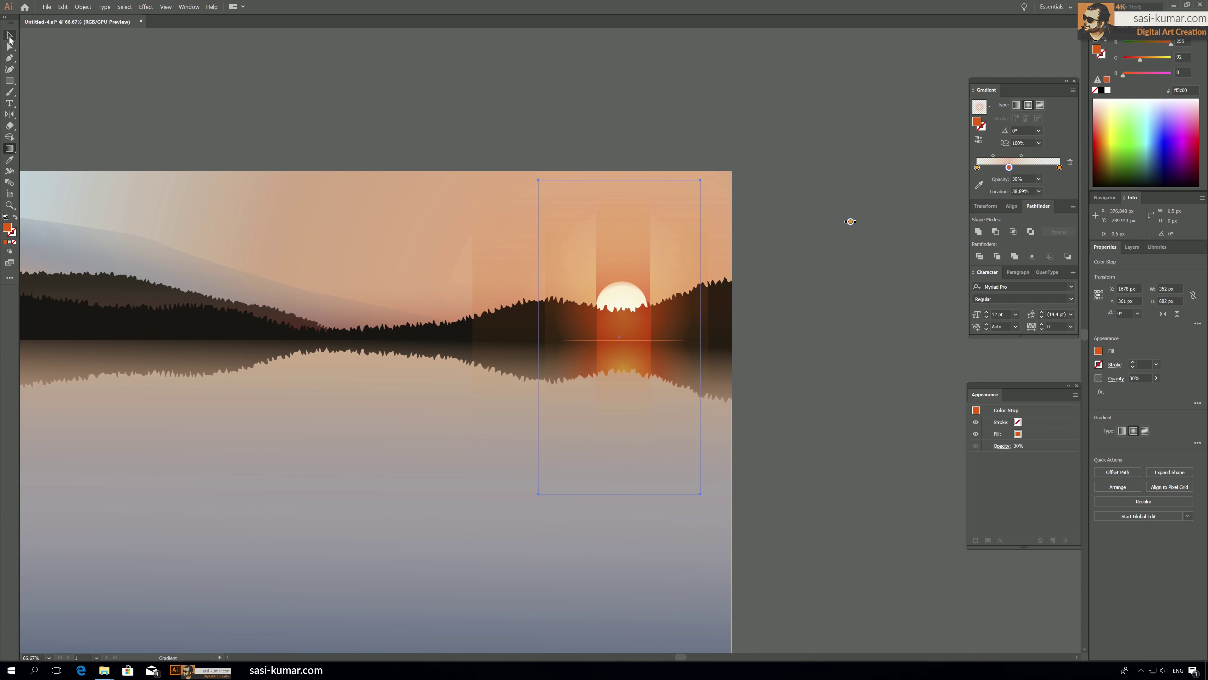
click(595, 98)
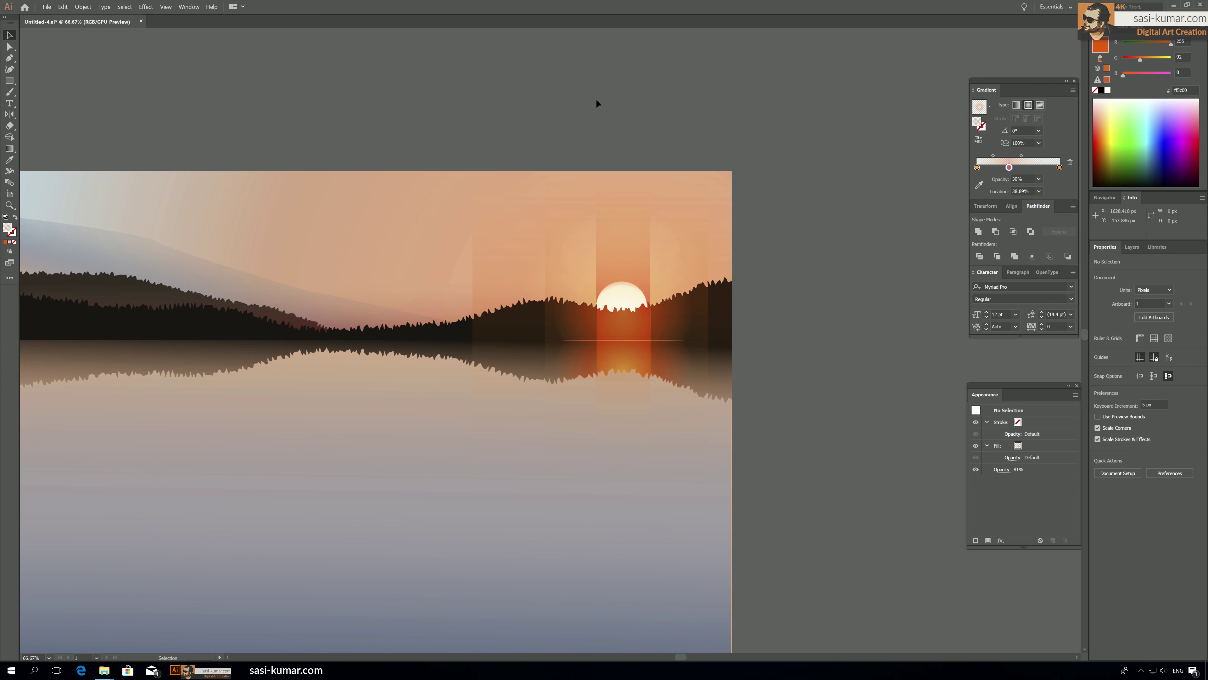
Draw a rectangle about 1921 × 366 px over the sky down to the waterline and sample the lake's gradient as its fill.
key(ctrl+minus)
key(ctrl+minus)
key(ctrl+minus)
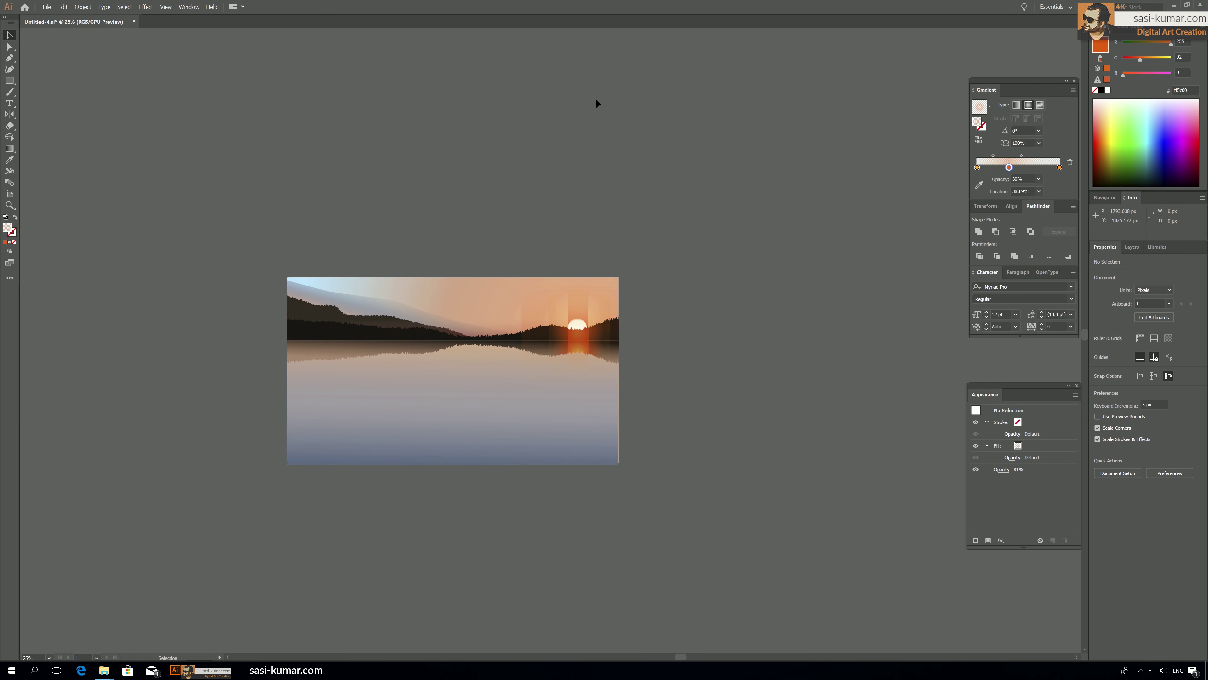
key(ctrl+plus)
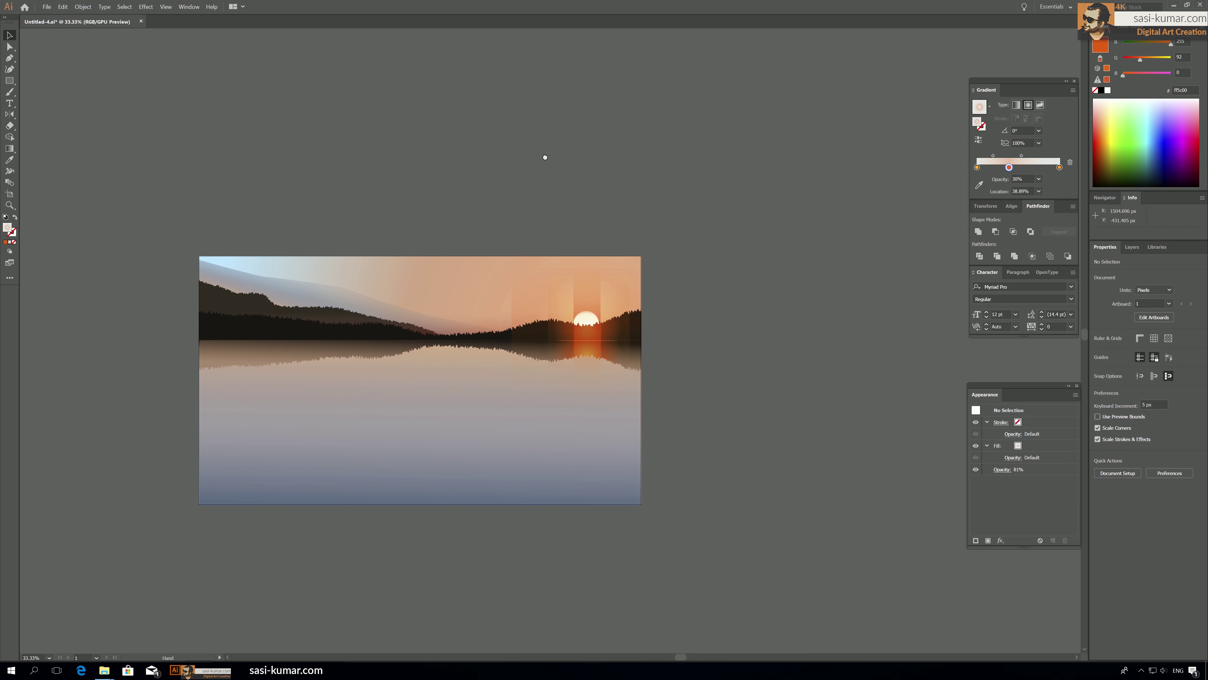
drag(545, 157, 575, 152)
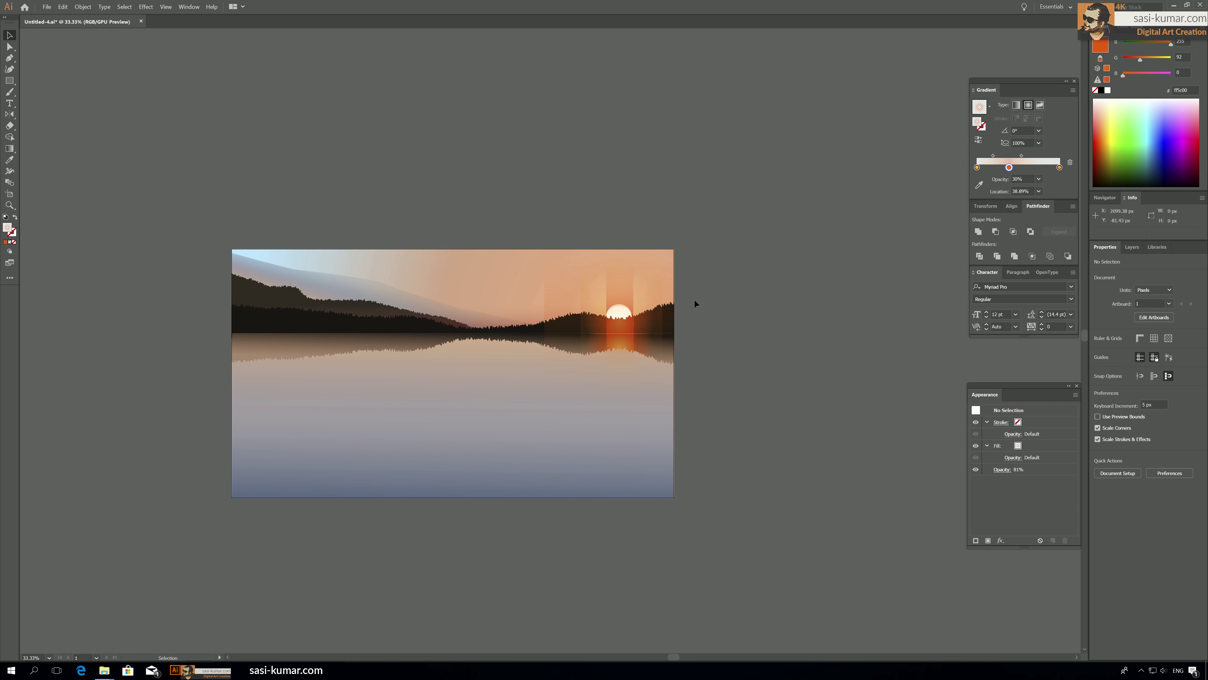
key(ctrl+plus)
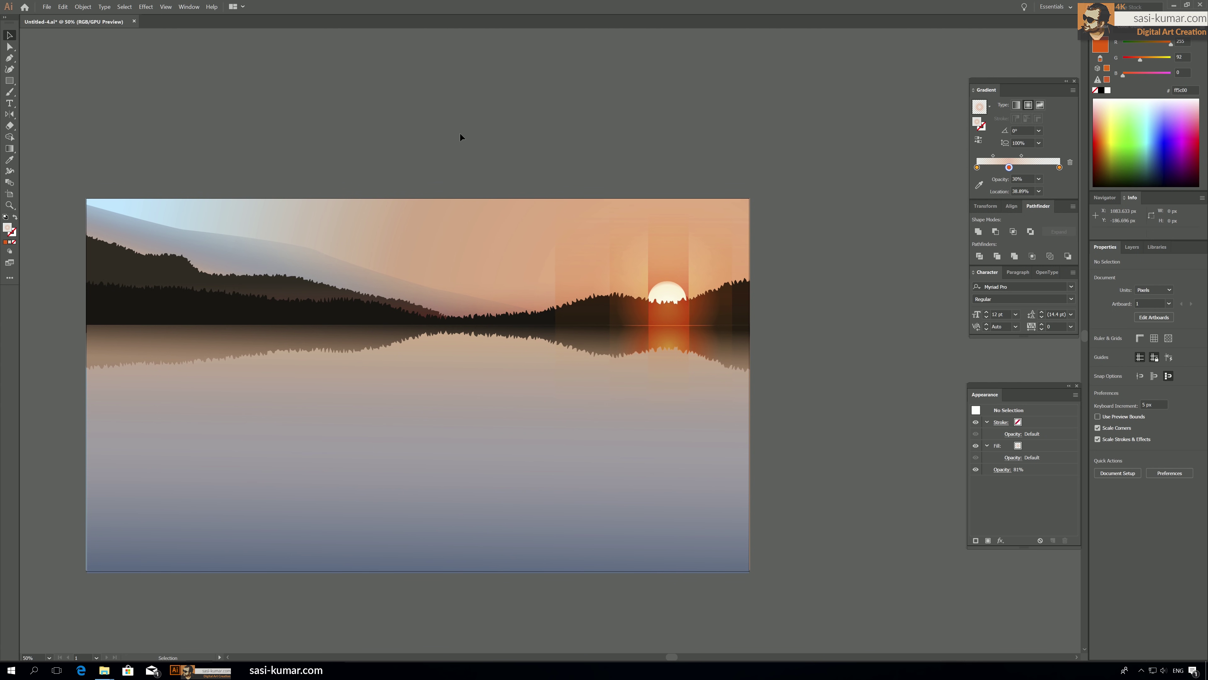
click(9, 81)
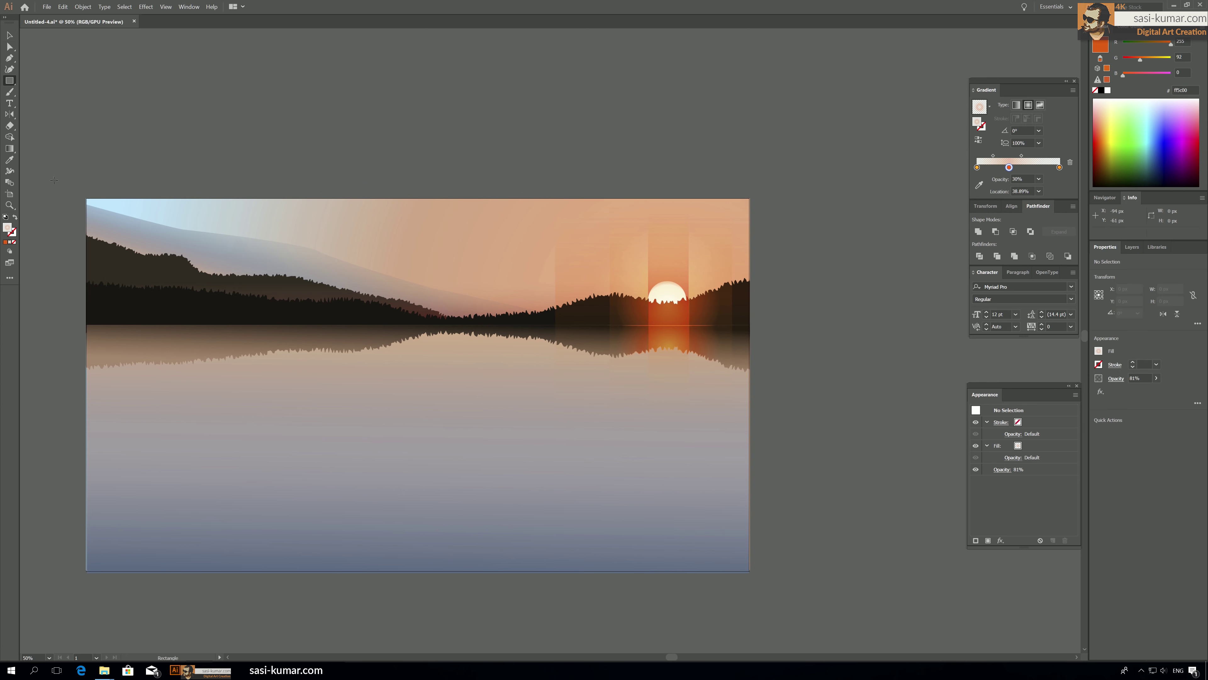
drag(85, 199, 748, 325)
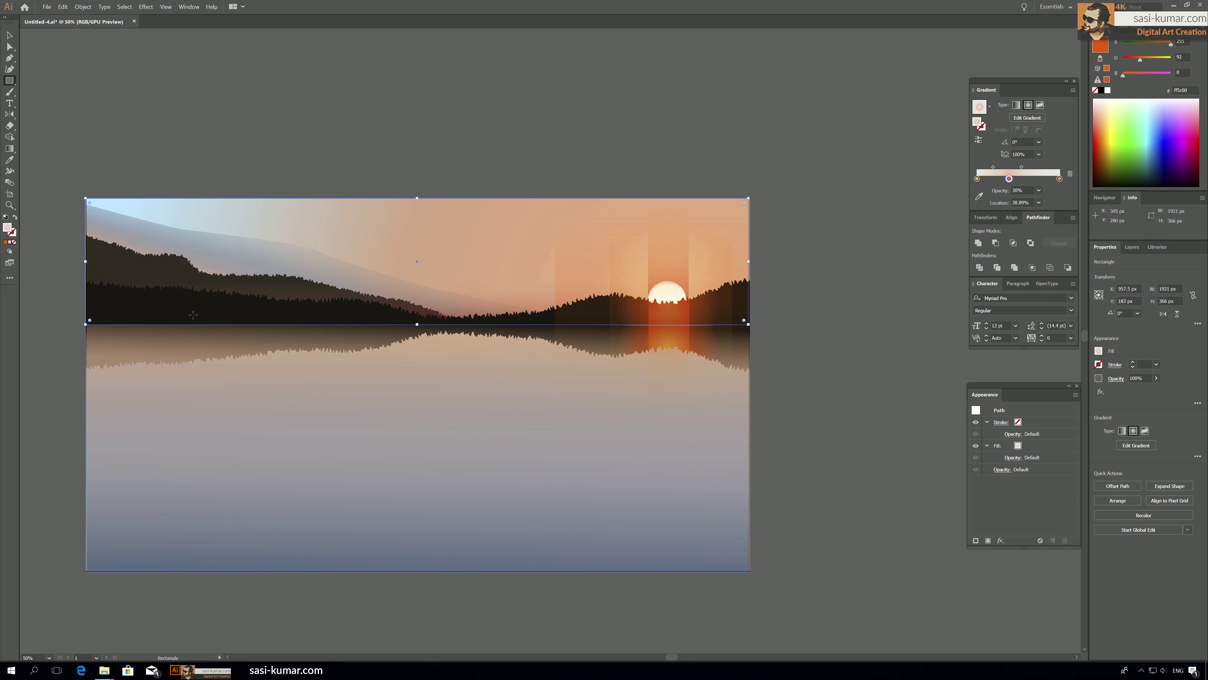
key(i)
click(445, 462)
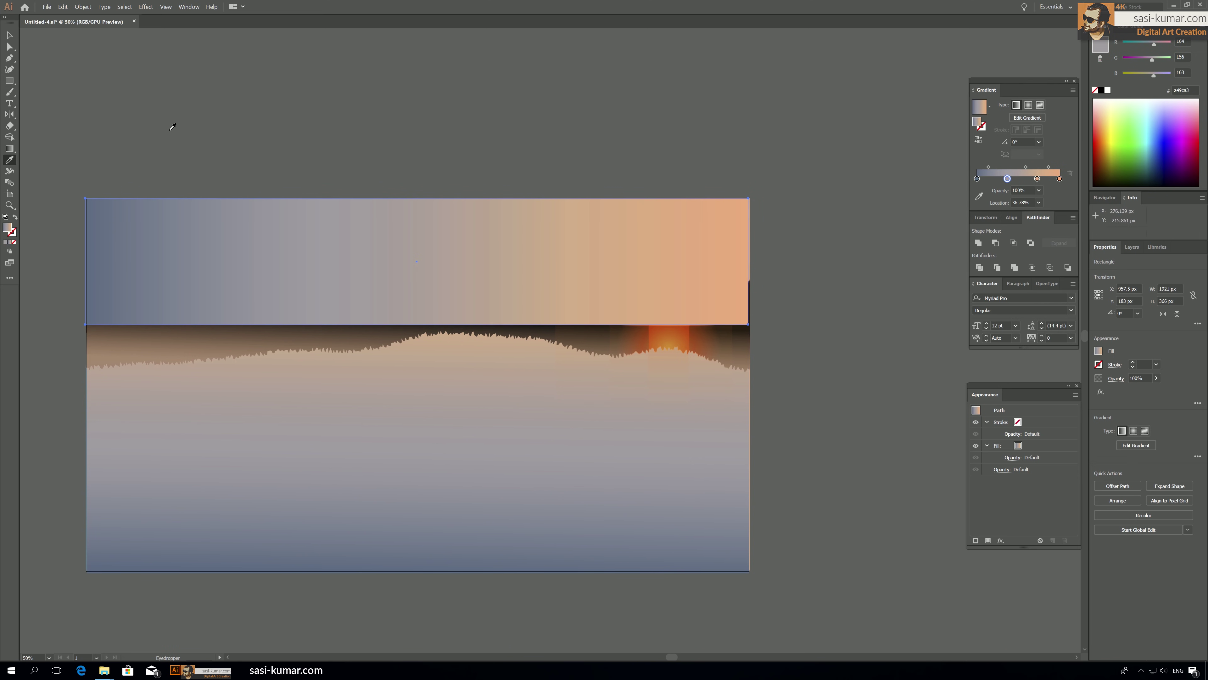
Redraw the sky rectangle's linear gradient diagonally at about 165°, from the lower right toward the upper left.
click(9, 35)
click(309, 118)
click(399, 255)
key(g)
key(f)
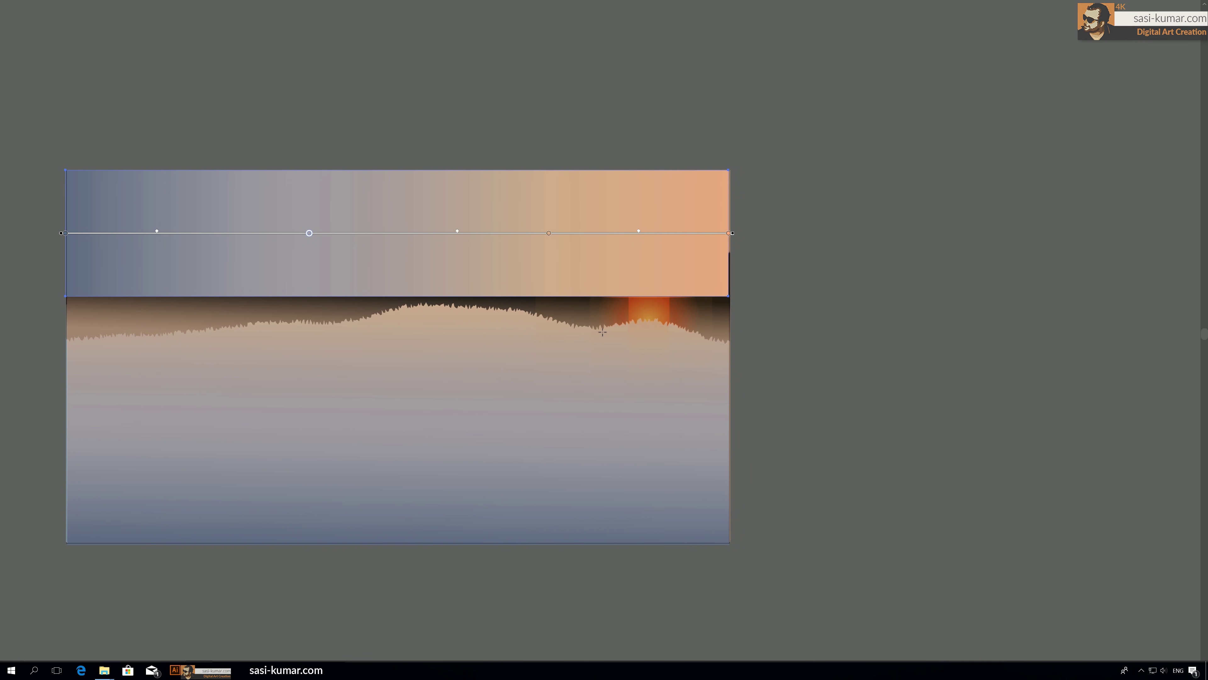
key(f)
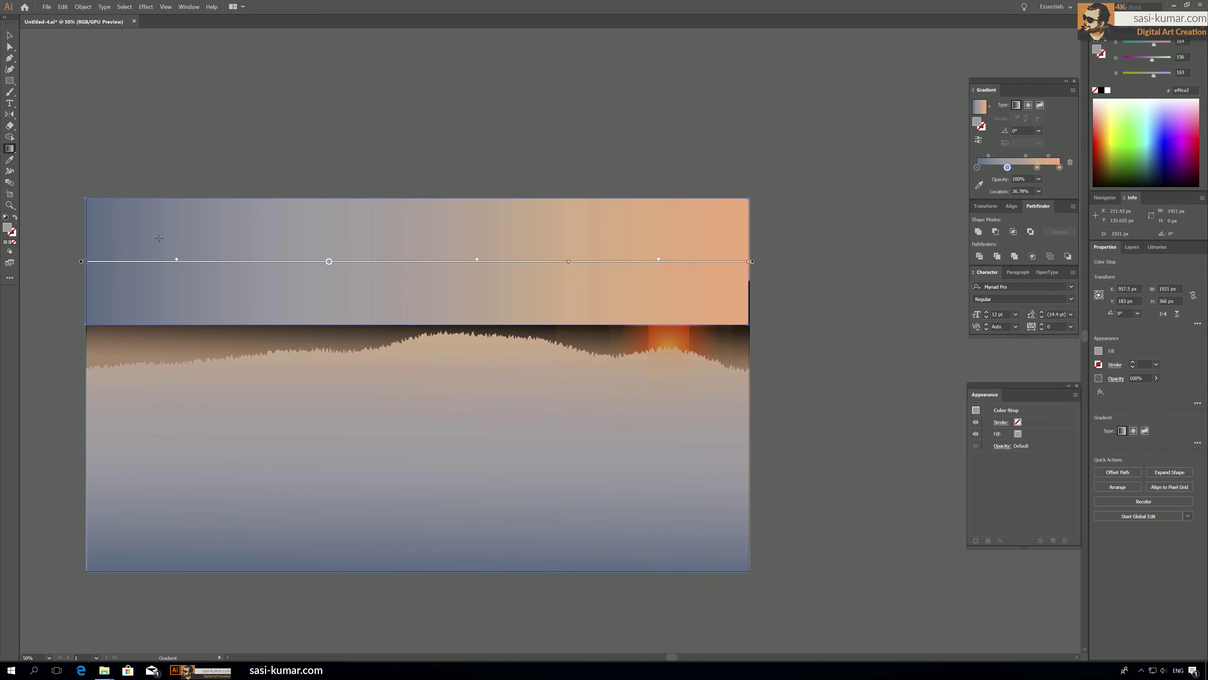
mouse_move(583, 317)
mouse_down()
mouse_move(381, 231)
mouse_move(134, 194)
mouse_up()
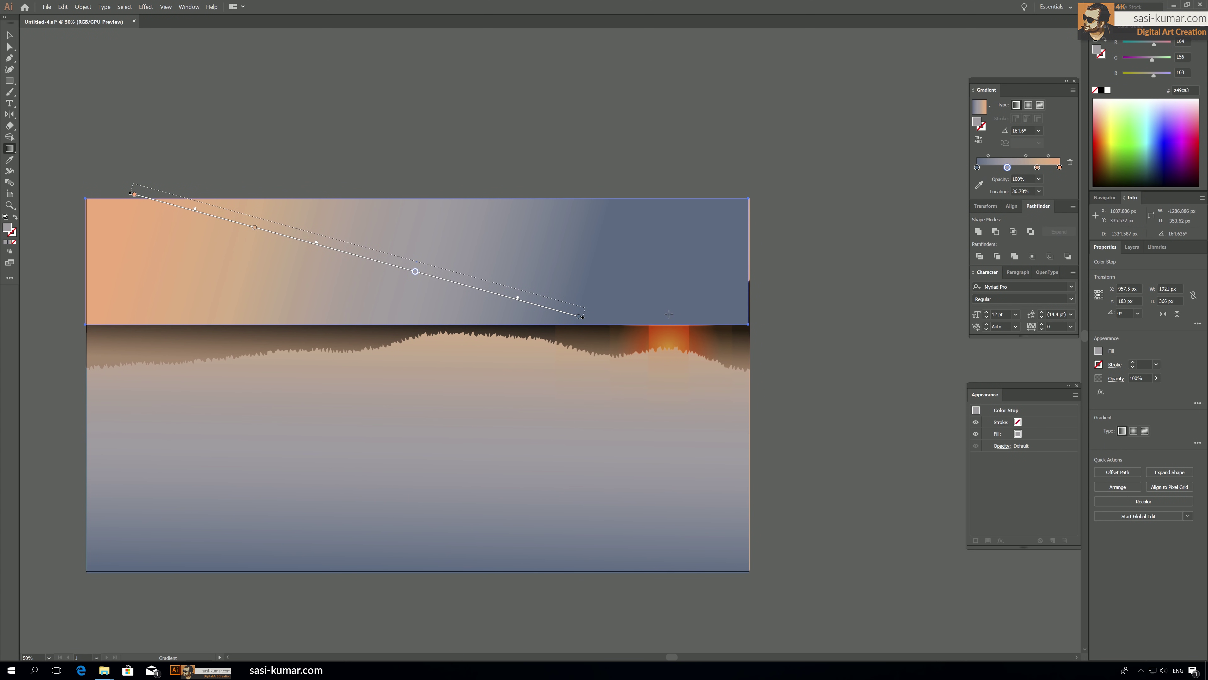
Remove the grey stop from the sky rectangle's gradient, move the tan stop to 49.07% and reverse the gradient.
drag(1008, 167, 1007, 205)
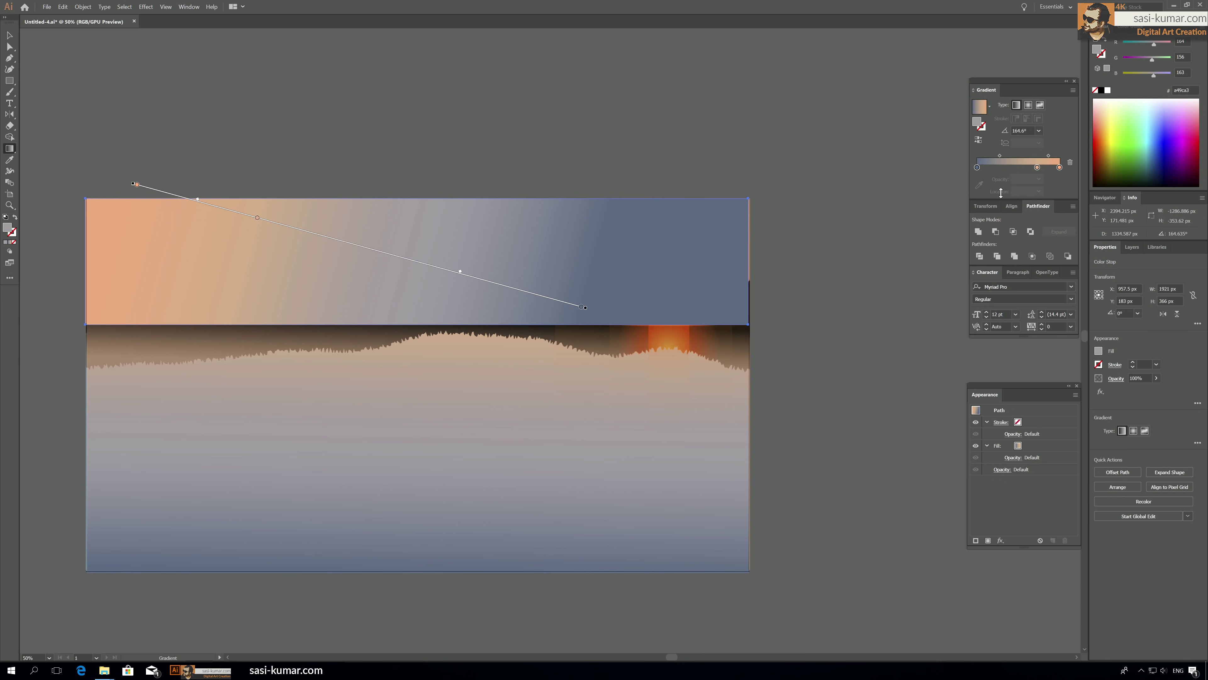
drag(1037, 167, 1017, 167)
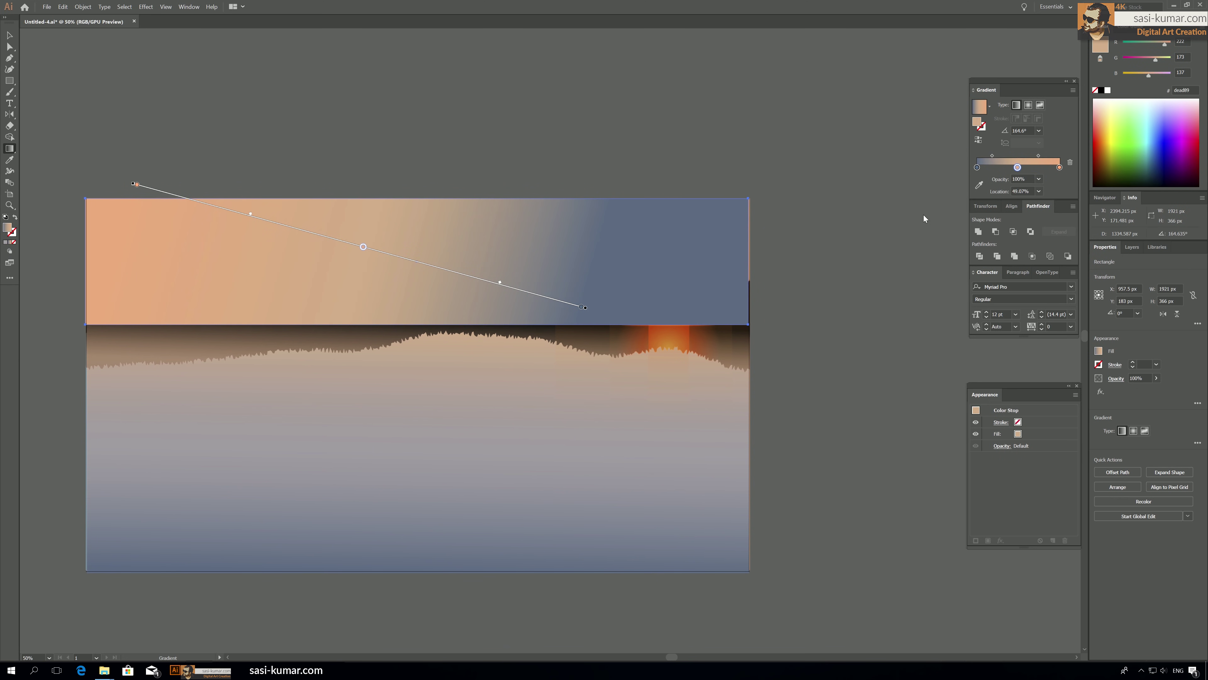
click(978, 140)
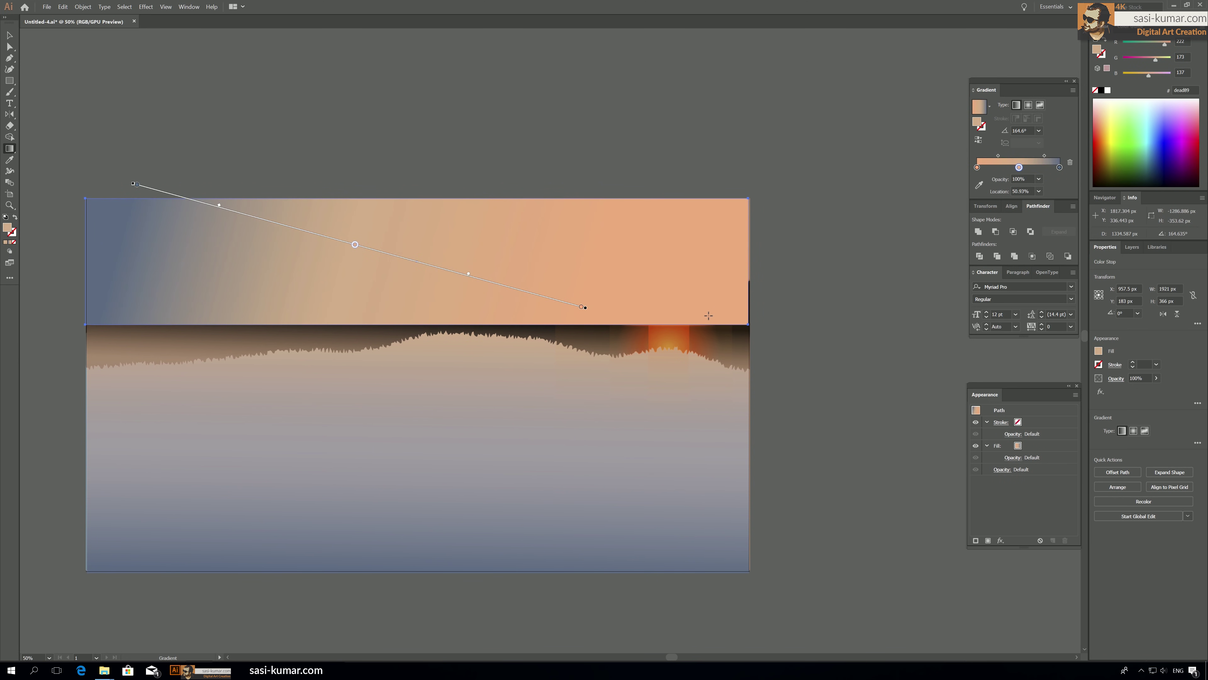
Redraw the sky rectangle's gradient steeply upward at about 99°, with orange at the horizon and blue above.
drag(712, 316, 171, 175)
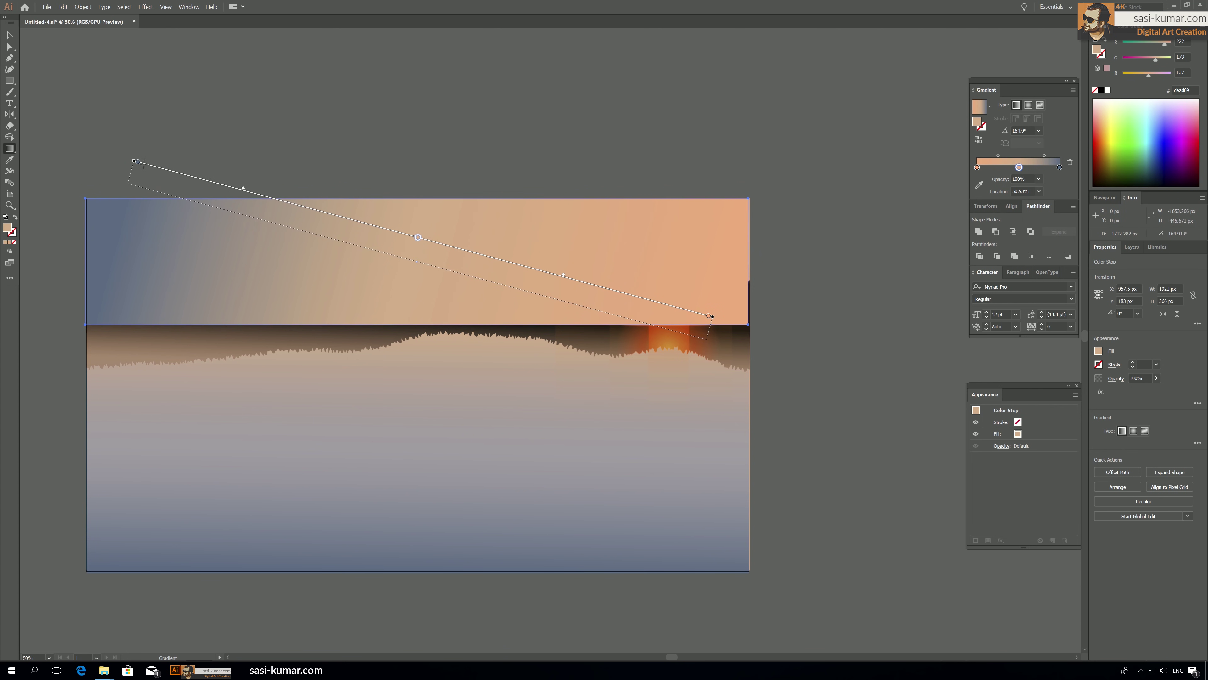
mouse_move(494, 326)
mouse_down()
mouse_move(414, 232)
mouse_move(439, 179)
mouse_move(274, 189)
mouse_move(286, 166)
mouse_up()
mouse_move(527, 319)
mouse_down()
mouse_move(506, 249)
mouse_move(510, 214)
mouse_up()
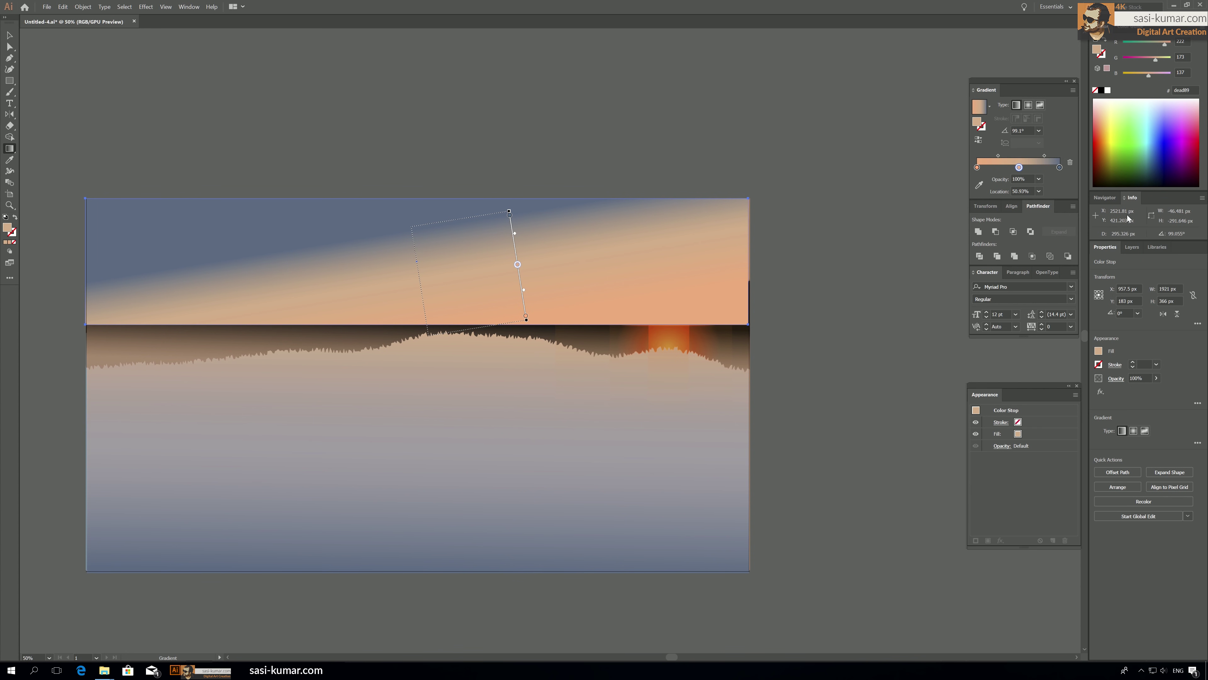
Recolour the sky rectangle's gradient with red at the horizon stop and orange-red (RGB 255, 98, 59) at the middle stop.
click(1060, 167)
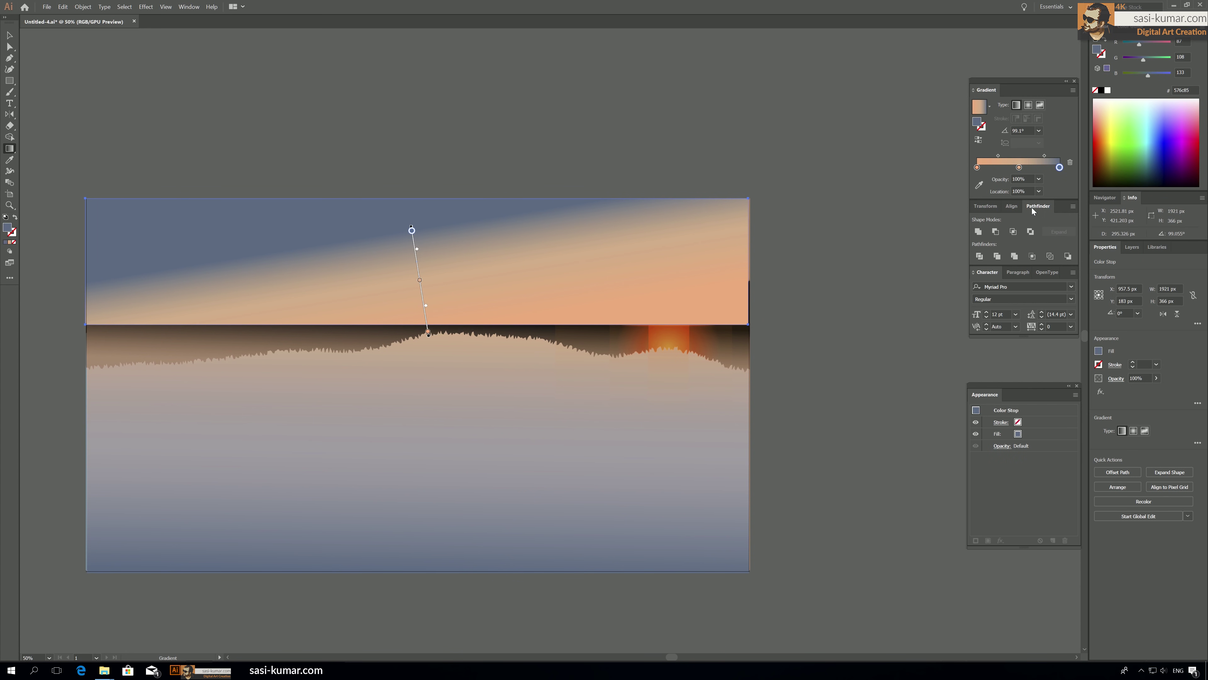
click(977, 167)
mouse_move(1154, 57)
mouse_down()
mouse_move(1129, 61)
mouse_move(1140, 64)
mouse_up()
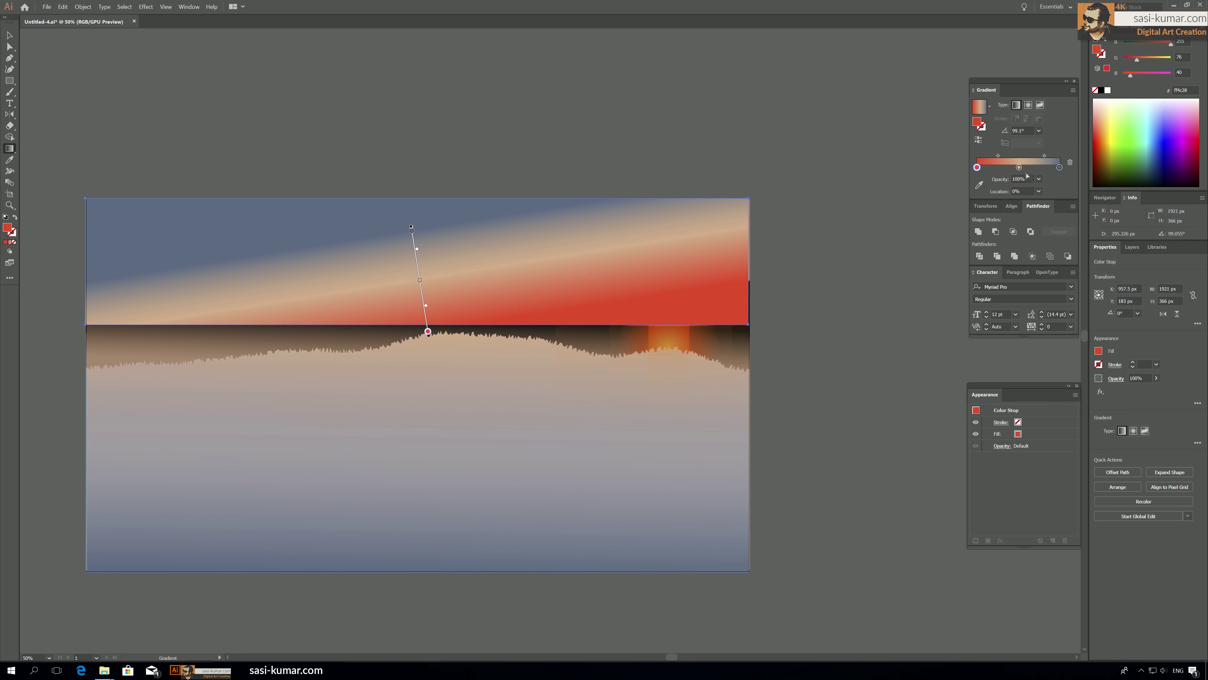
click(1020, 167)
drag(1108, 121, 1102, 127)
drag(1147, 61, 1140, 62)
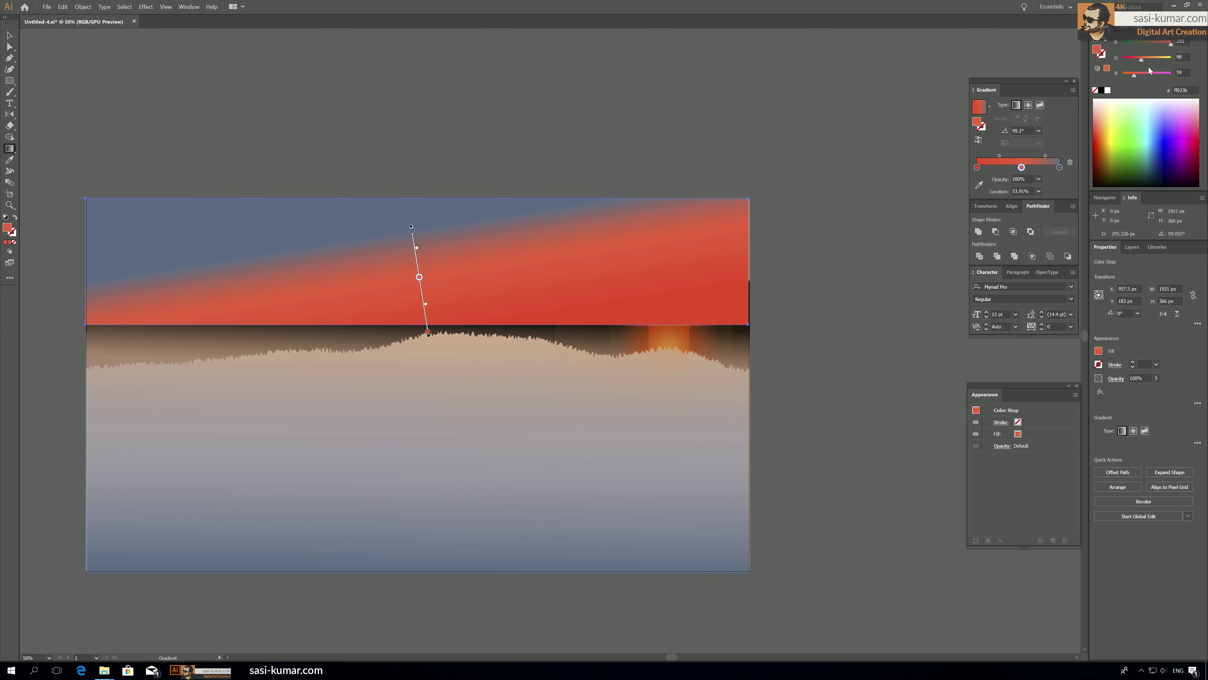
Recolour the upper end stop of the sky rectangle's gradient to teal blue, RGB 0, 112, 140.
click(1059, 167)
click(1151, 101)
drag(1153, 101, 1167, 148)
mouse_move(1161, 71)
mouse_down()
mouse_move(1135, 60)
mouse_move(1146, 60)
mouse_up()
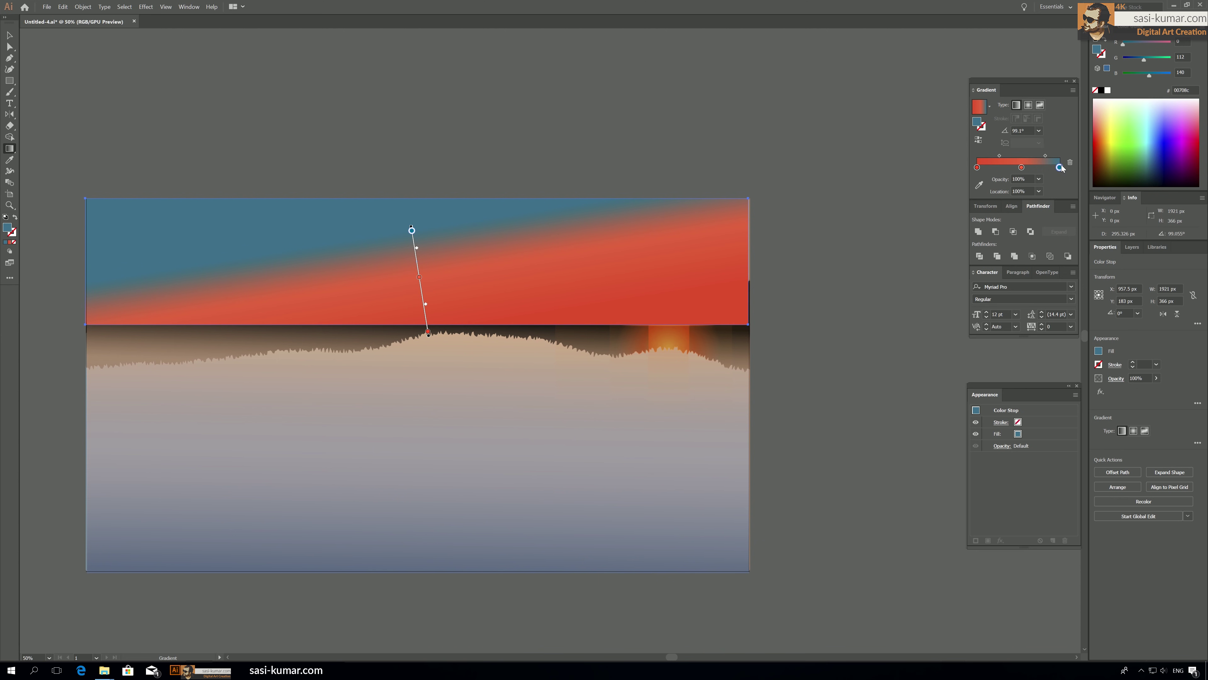
Set the opacity of the sky gradient's teal stop to 0% and its middle orange-red stop to 30%.
click(1039, 179)
click(1044, 191)
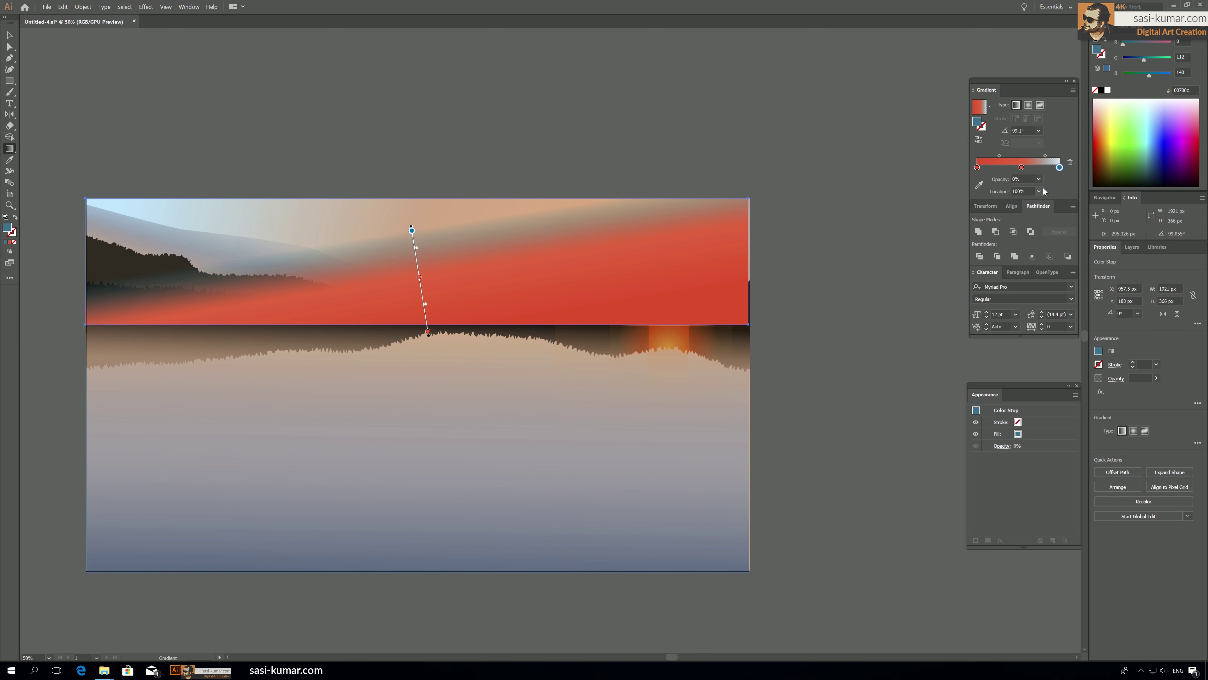
click(1022, 167)
click(1039, 179)
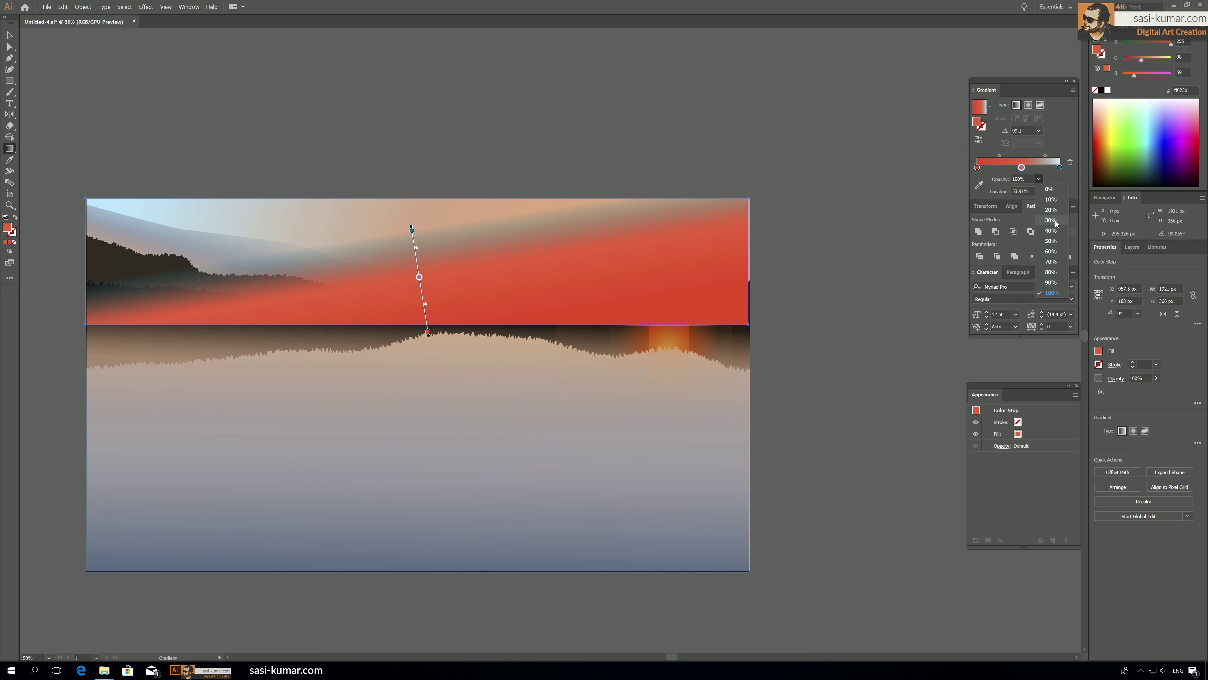
click(1056, 220)
Set the opacity of the sky gradient's red horizon stop to 40% and its middle stop to 20%.
click(977, 167)
click(1039, 179)
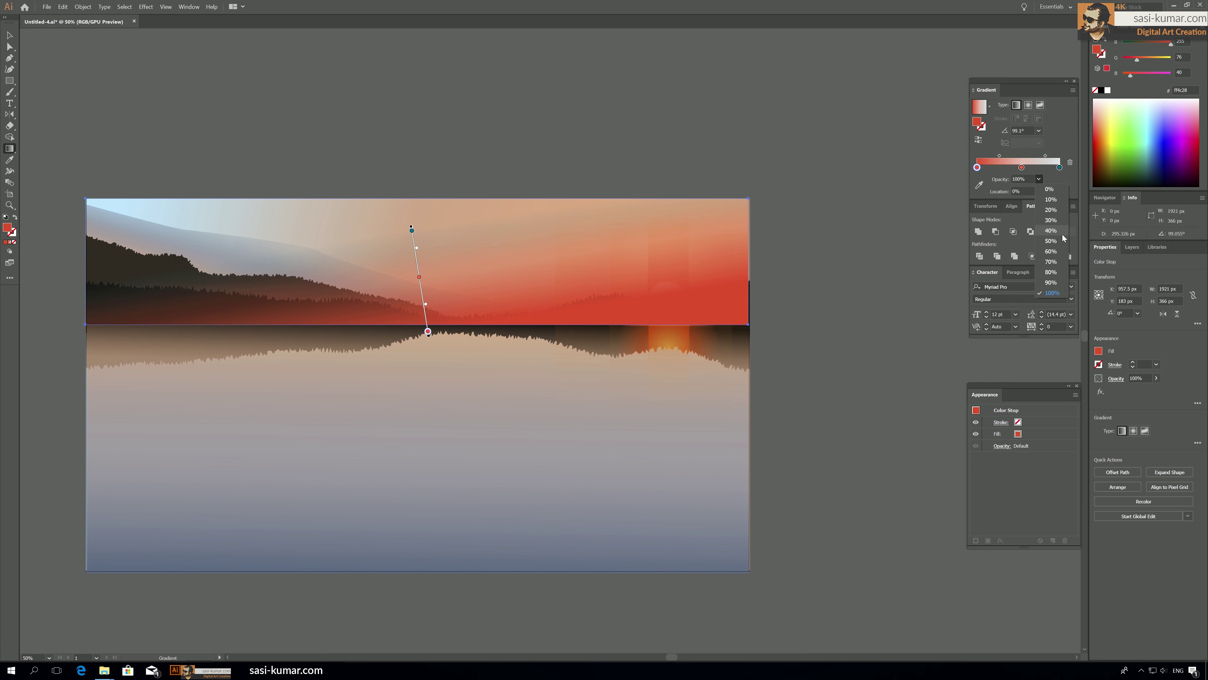
click(1062, 231)
click(1022, 167)
click(1039, 179)
click(1053, 212)
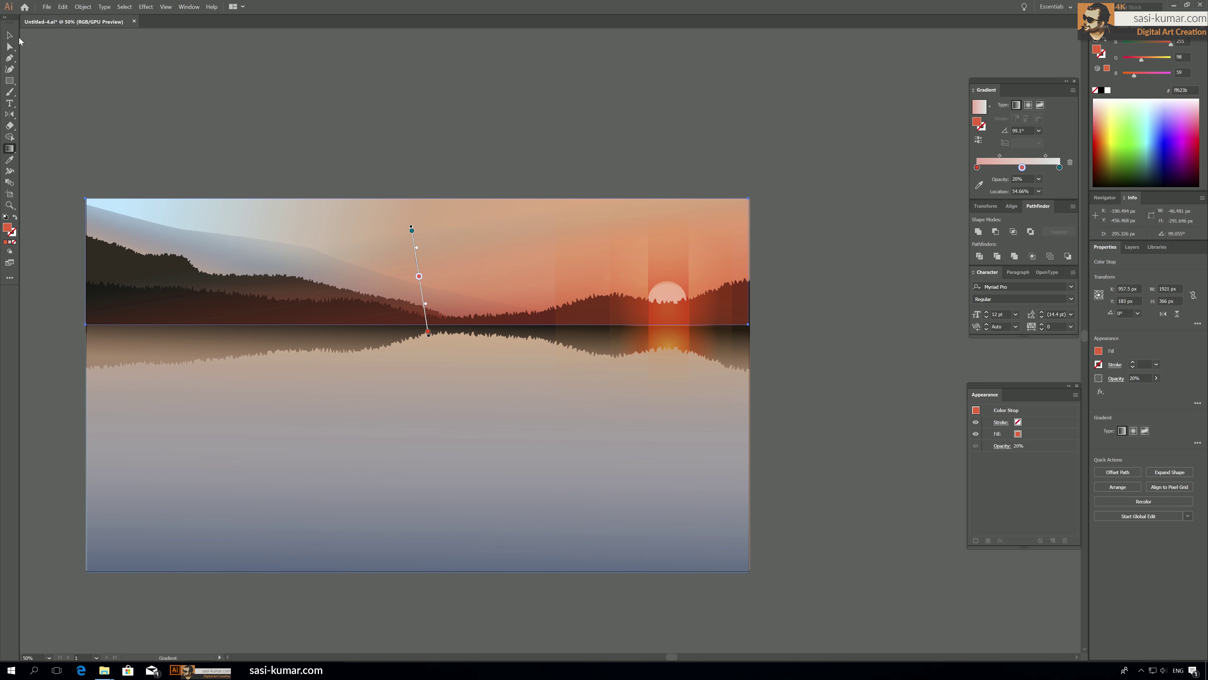
Send the sky gradient rectangle behind the dark hills and the sun, and deselect it.
key(v)
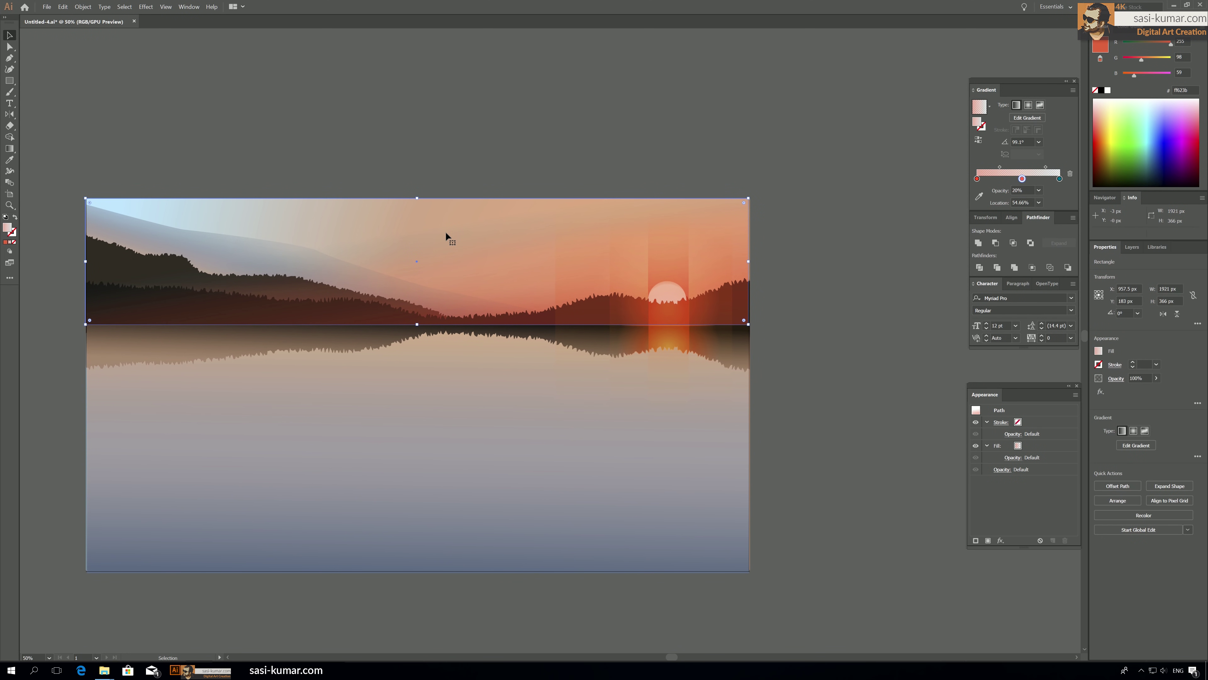
key(ctrl+minus)
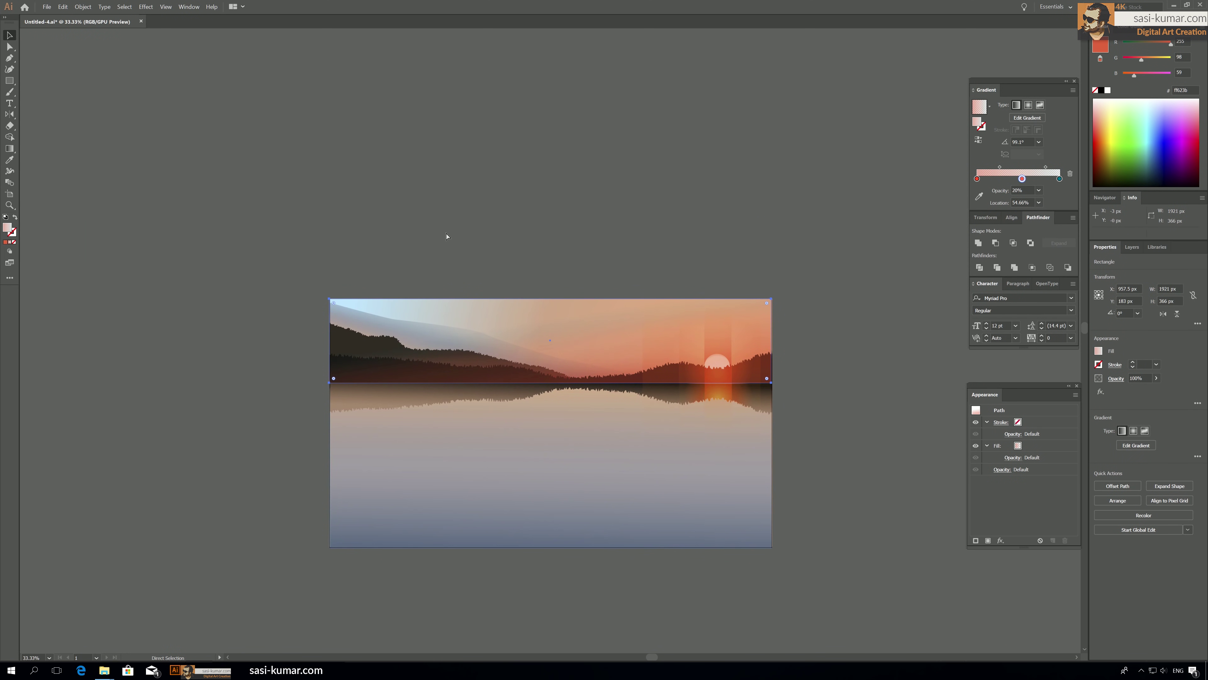
key(ctrl+plus)
key(ctrl+plus)
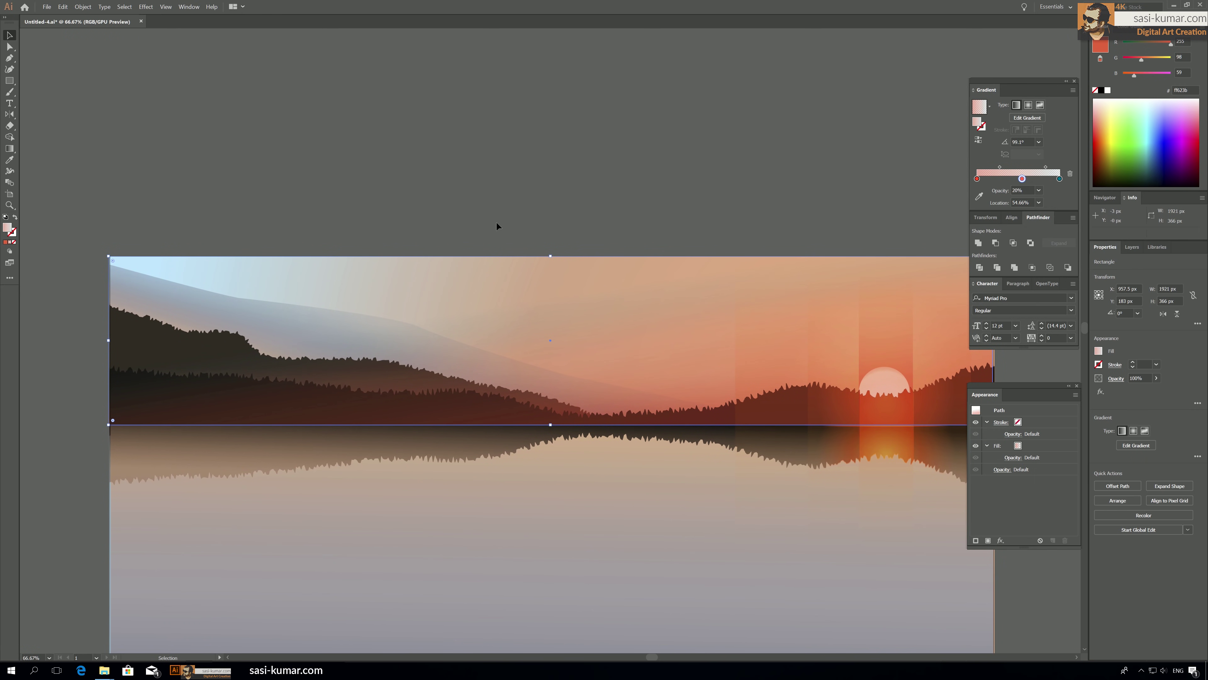
key(ctrl+minus)
key(ctrl+minus)
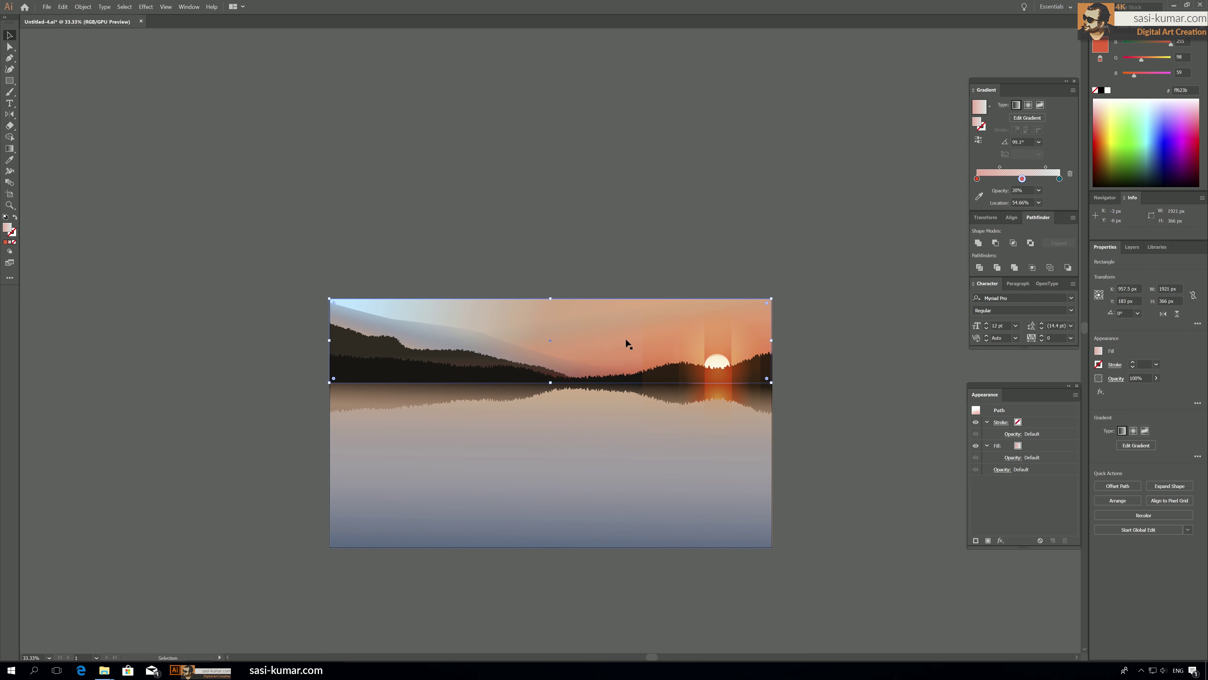
click(589, 314)
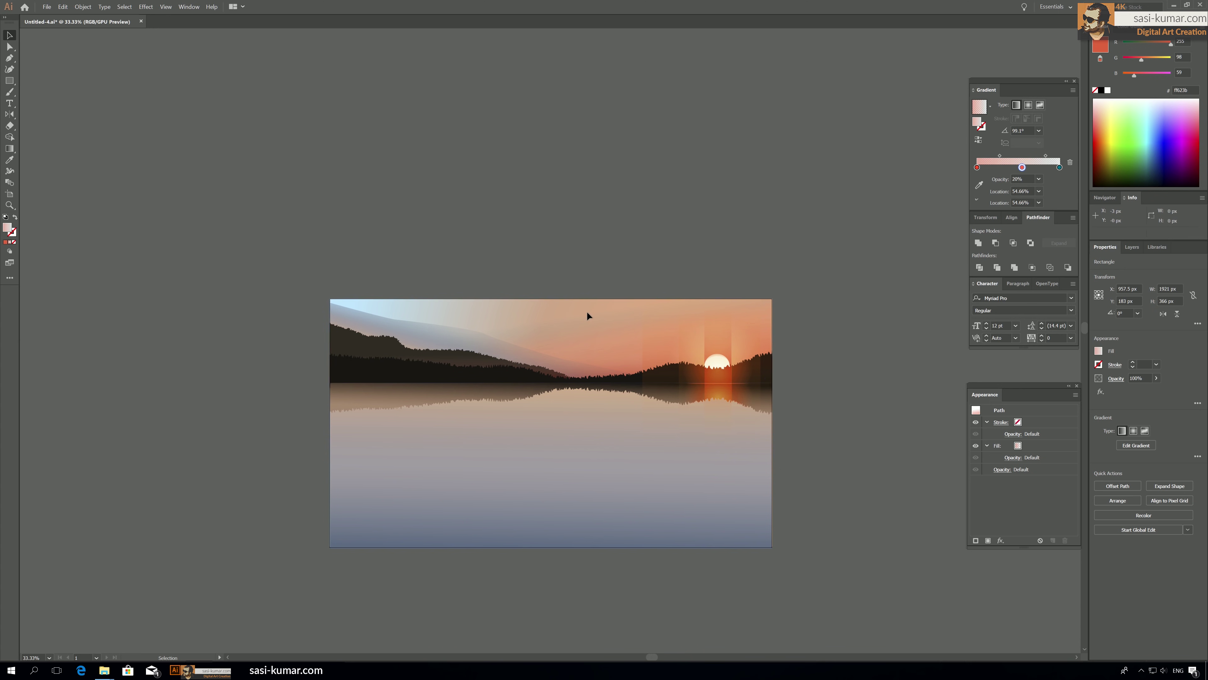
Redraw the gradient of the smaller 1677 × 336 px sky rectangle straight up from the waterline at about 89°.
click(593, 351)
key(ctrl+plus)
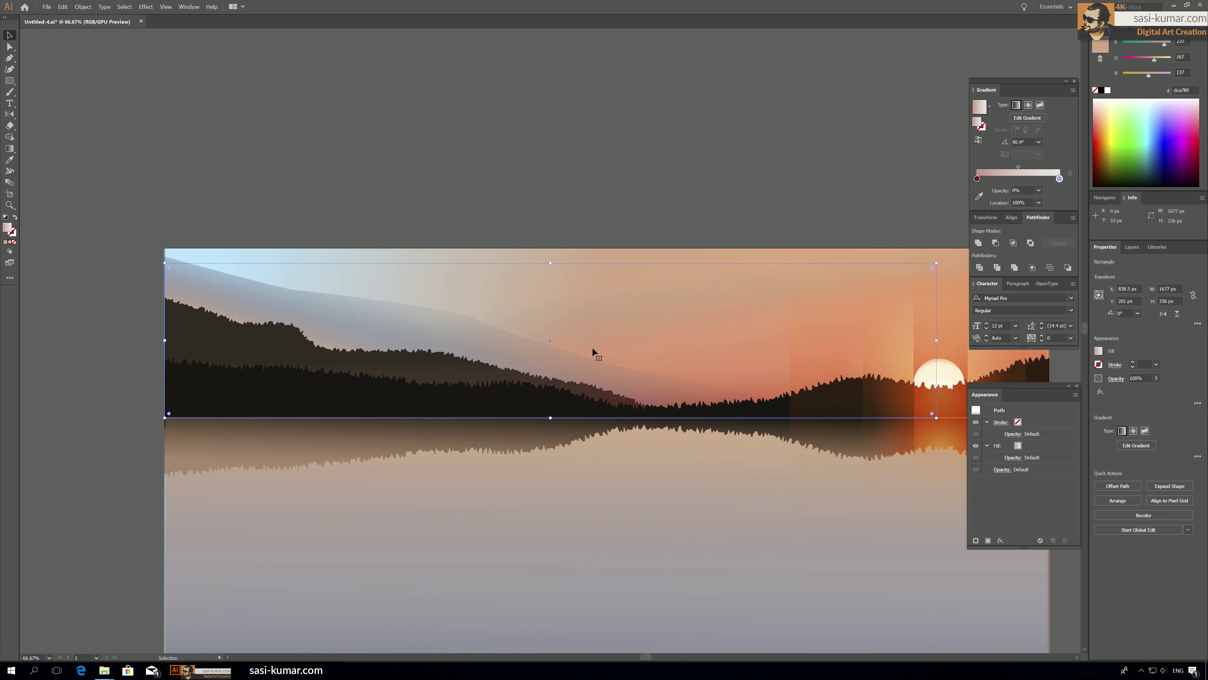
drag(598, 138, 487, 91)
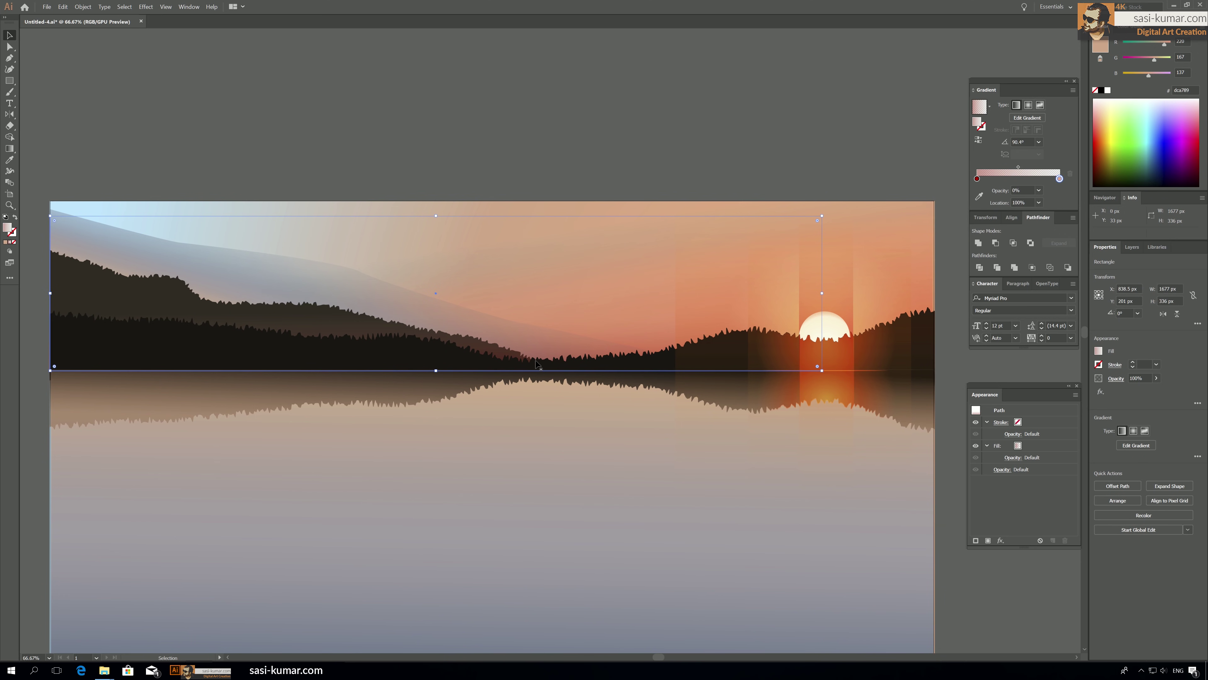
key(g)
drag(607, 366, 589, 271)
drag(543, 369, 544, 298)
drag(526, 367, 527, 283)
key(v)
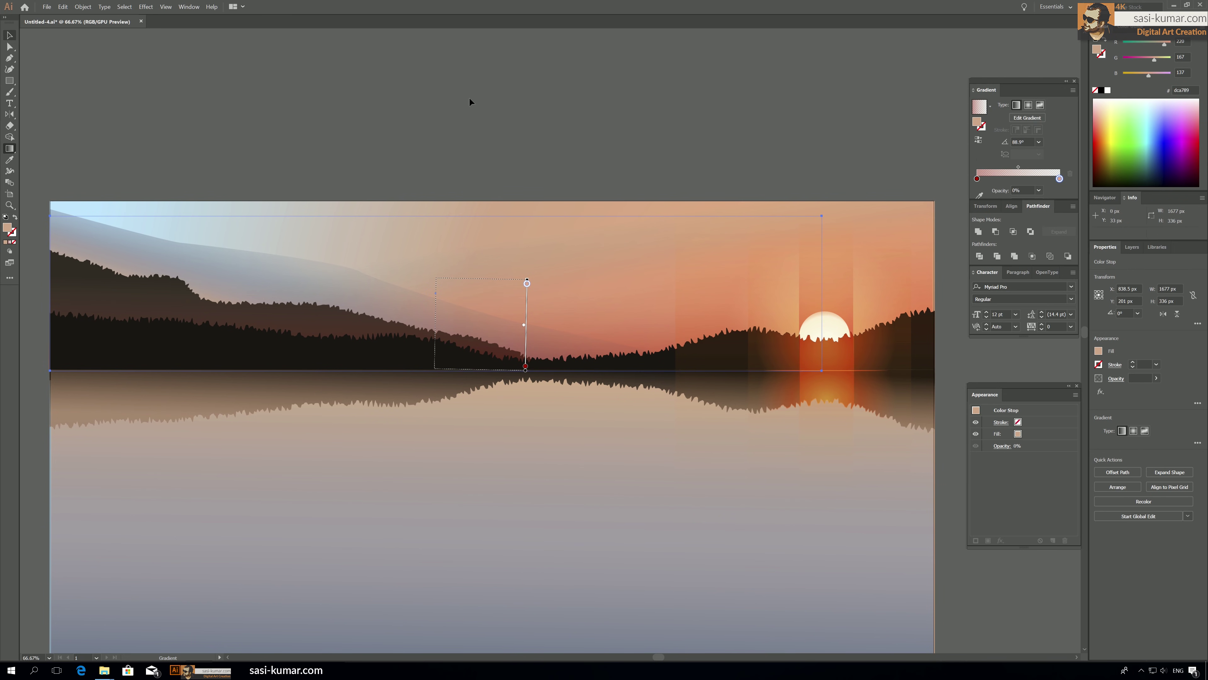
key(ctrl+z)
key(ctrl+shift+z)
Redraw the full-width sky rectangle's gradient upward from the waterline to near the top edge at about 96°.
click(376, 261)
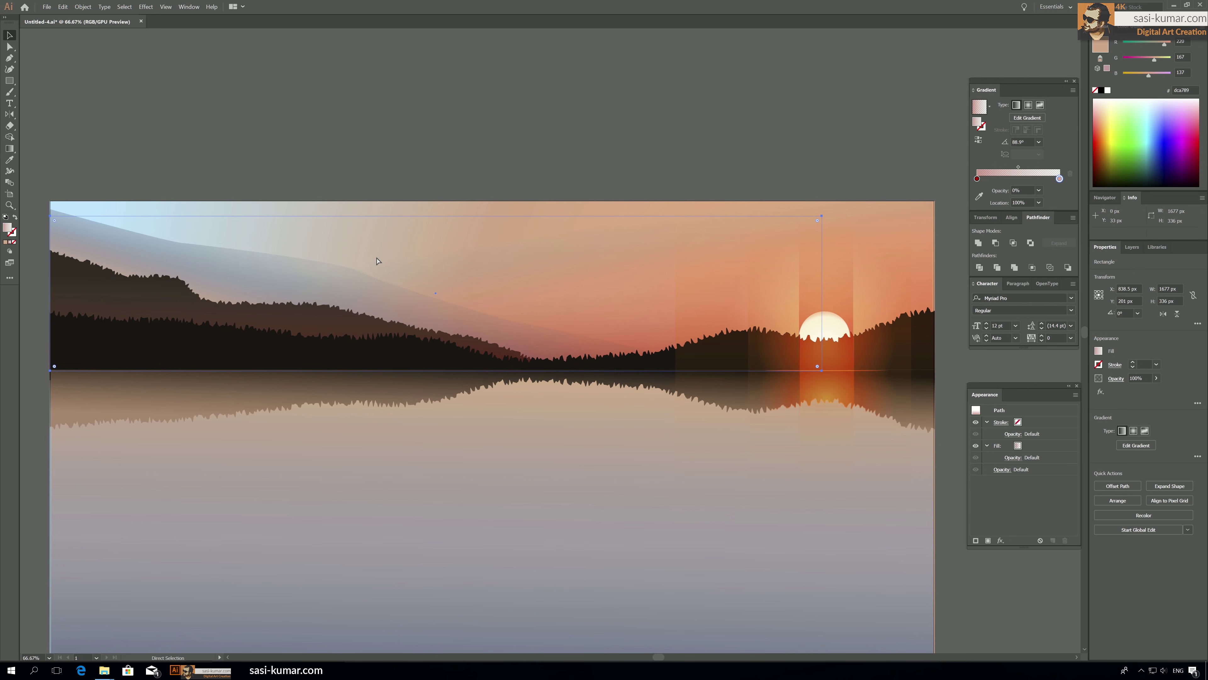
click(653, 314)
key(g)
drag(580, 361, 577, 230)
drag(643, 358, 640, 244)
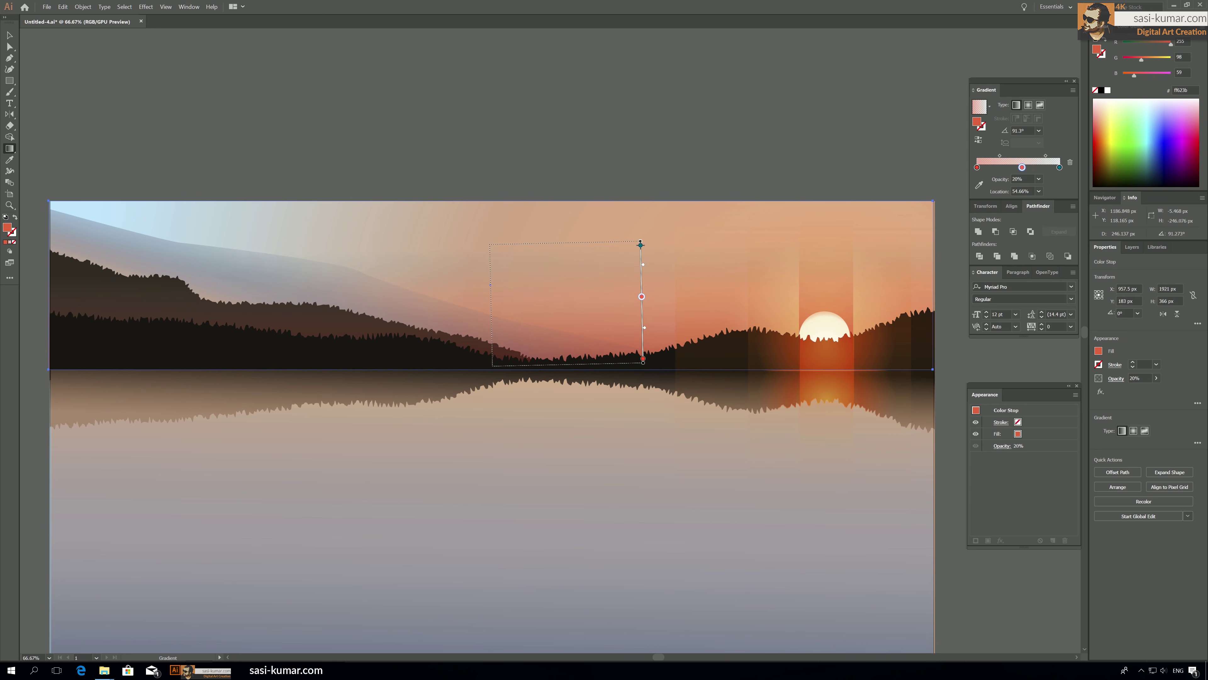
mouse_move(767, 364)
mouse_down()
mouse_move(752, 194)
mouse_move(753, 221)
mouse_up()
key(v)
click(627, 145)
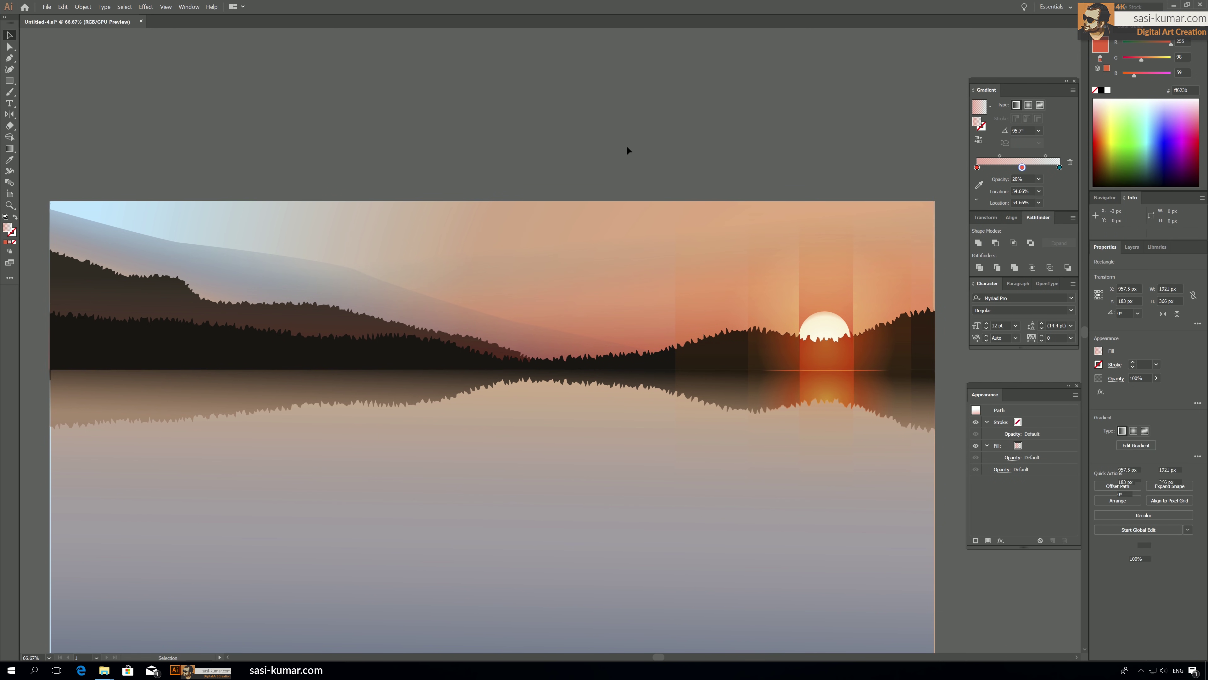
key(ctrl+minus)
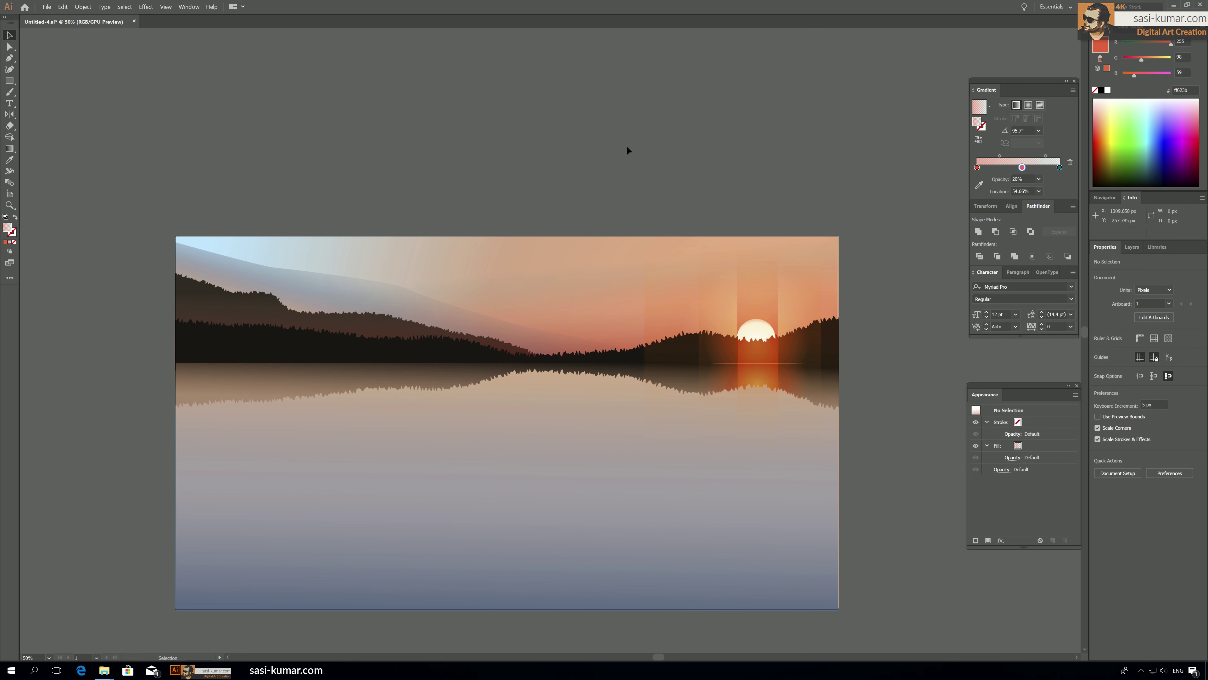
Shift the two middle colour stops of the lake rectangle's gradient slightly away from its orange horizon end.
click(489, 417)
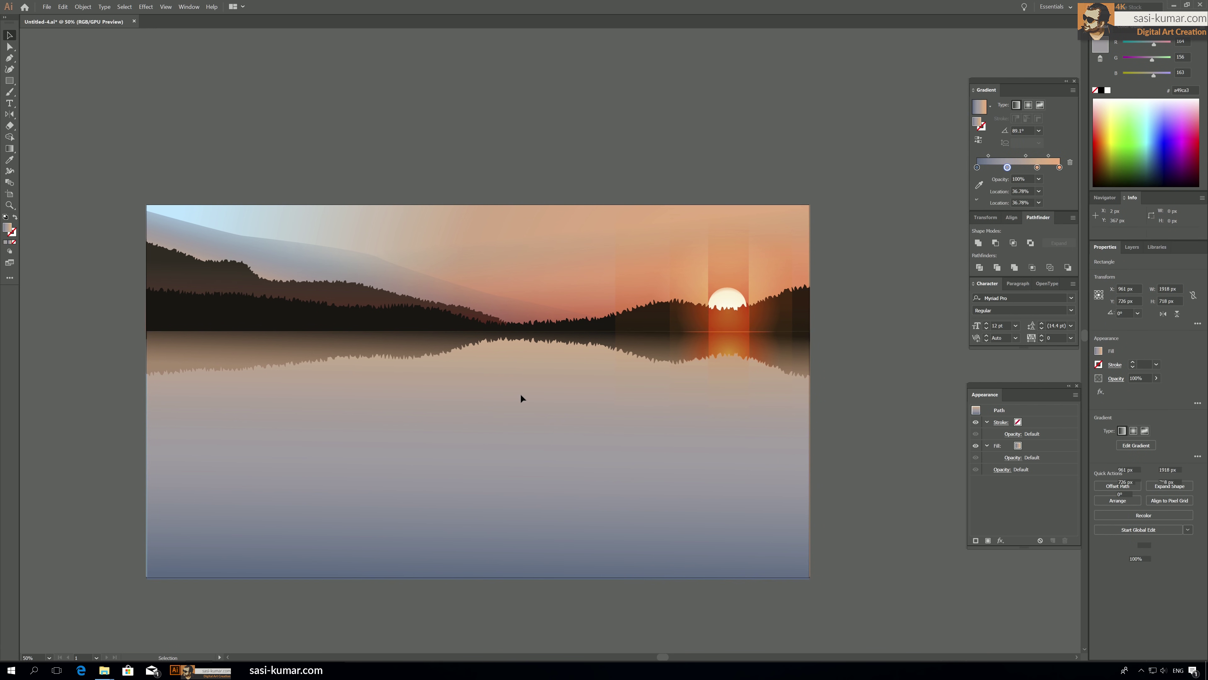
click(1037, 179)
drag(1009, 181, 1032, 180)
Recolour the lake gradient's horizon stop to dark red and set the midpoint beside it to 42.69%.
click(1060, 180)
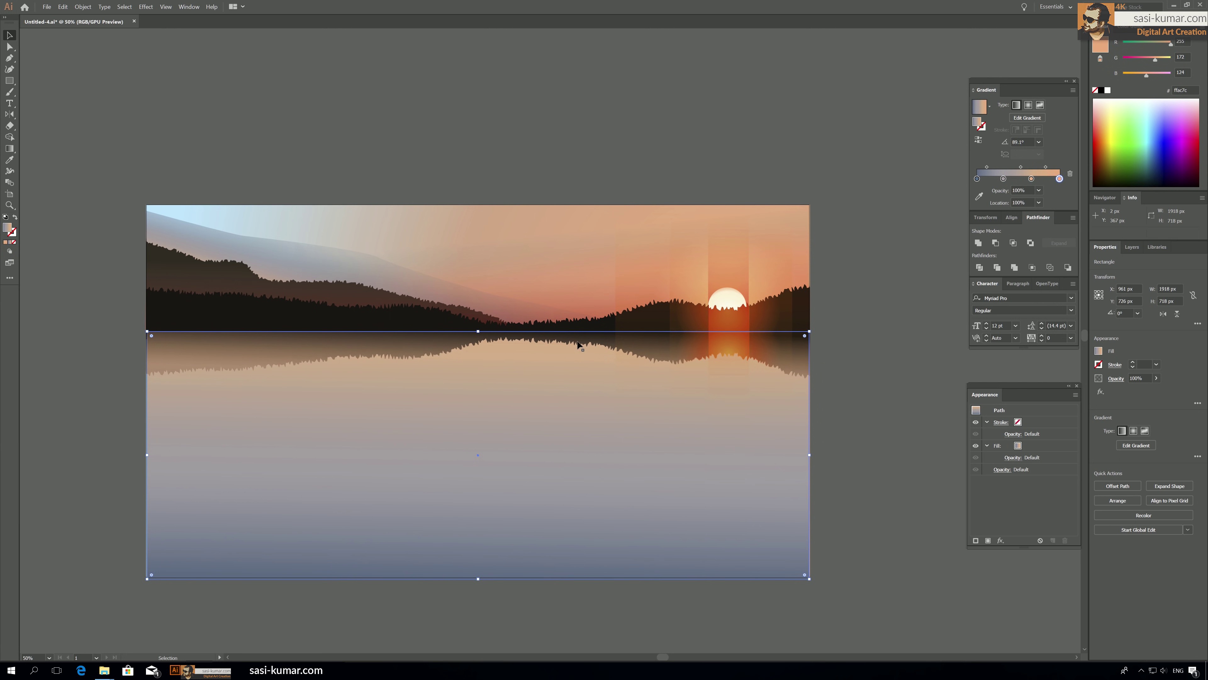
drag(1152, 65, 1126, 61)
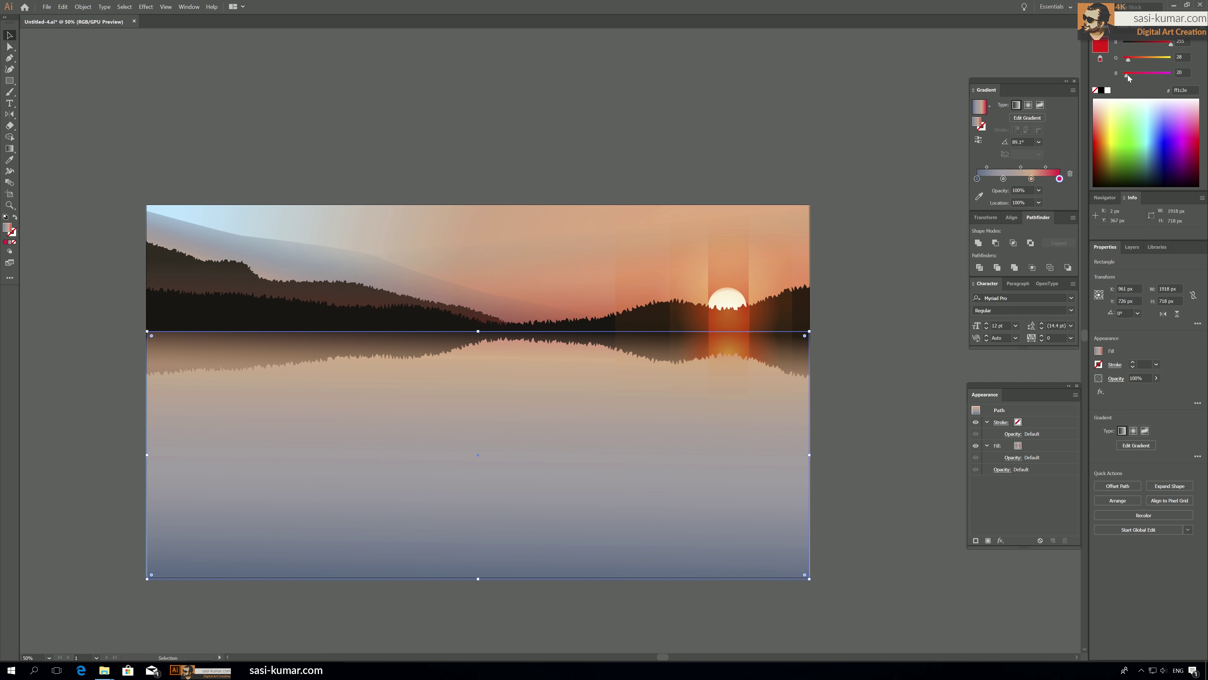
drag(1163, 45, 1160, 44)
mouse_move(1045, 167)
mouse_down()
mouse_move(997, 181)
mouse_move(1042, 172)
mouse_up()
click(1041, 168)
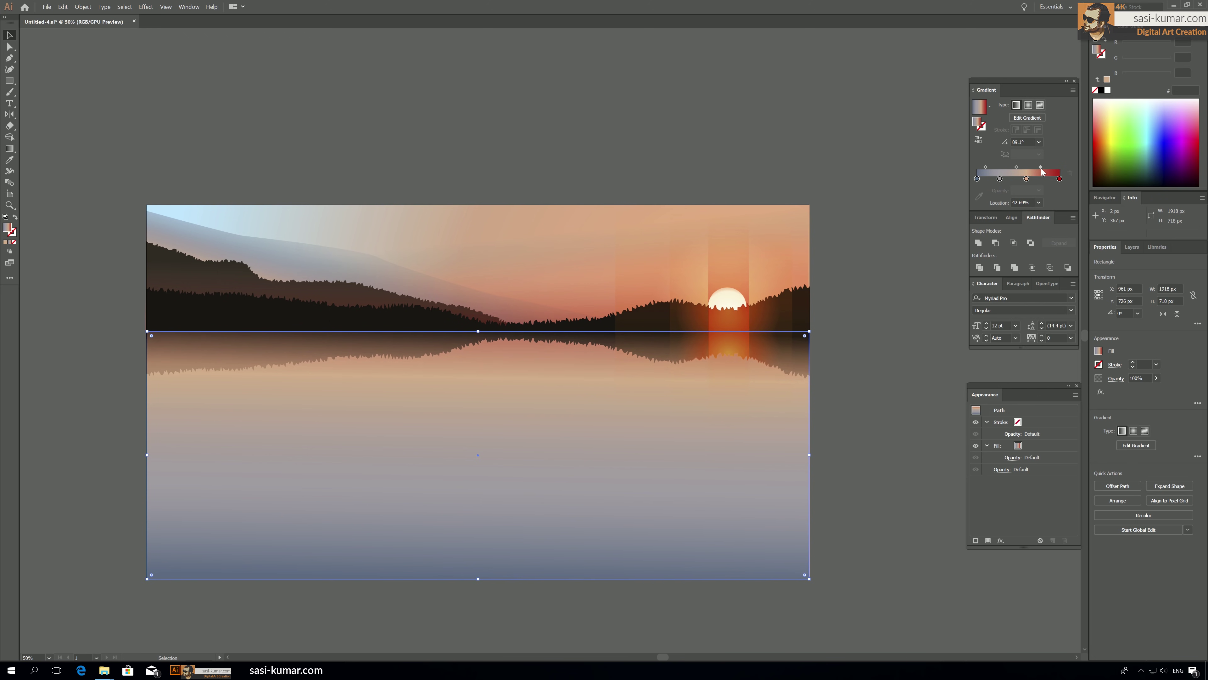
click(401, 171)
Stretch the smaller sky rectangle to the artboard's right and top edges, making it 1921 × 369 px.
click(718, 280)
drag(728, 274, 809, 272)
click(565, 275)
drag(478, 217, 480, 205)
click(507, 162)
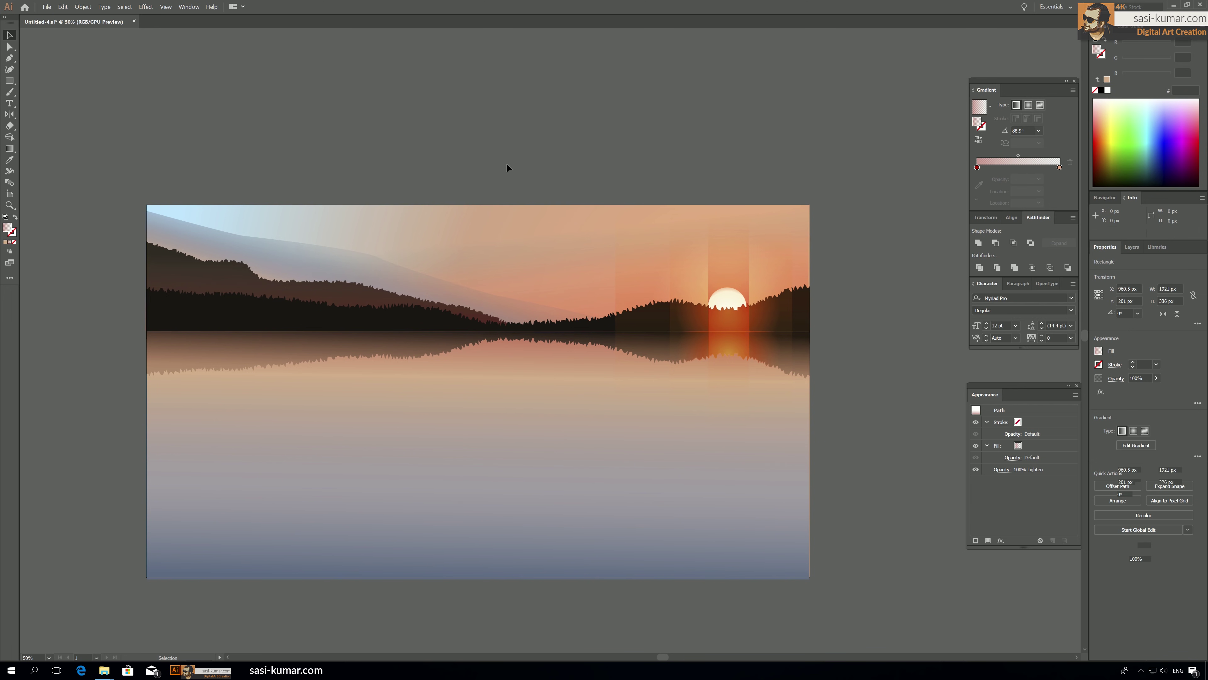
click(458, 265)
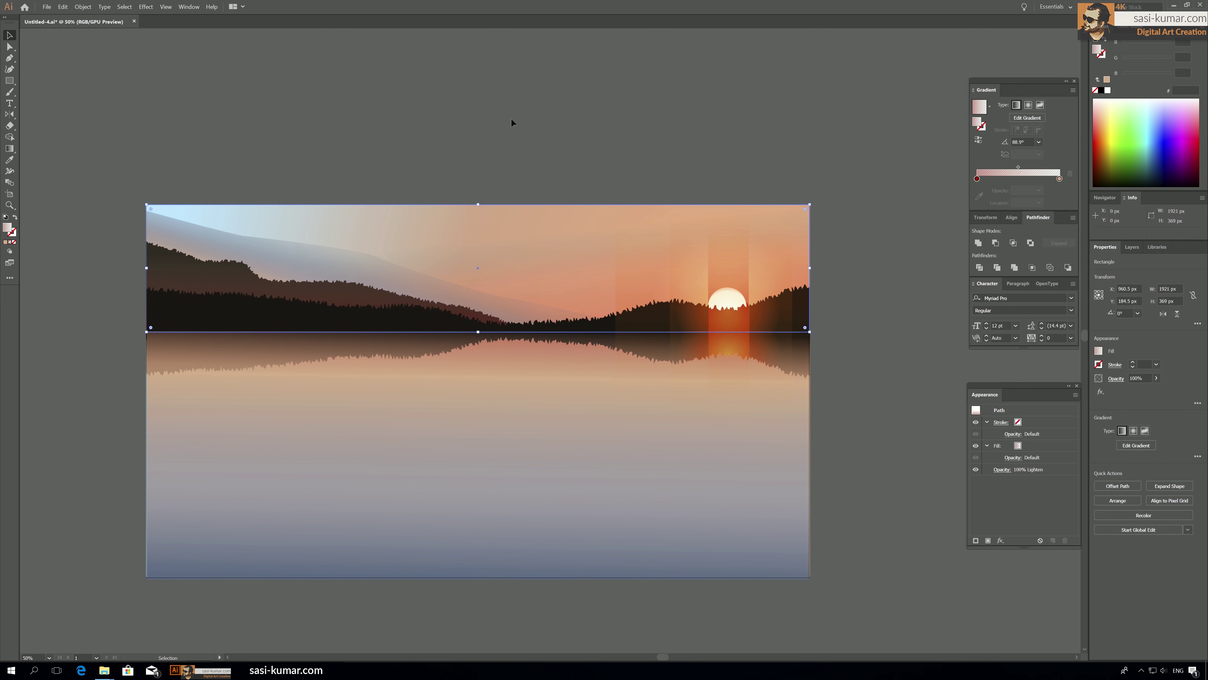
click(511, 118)
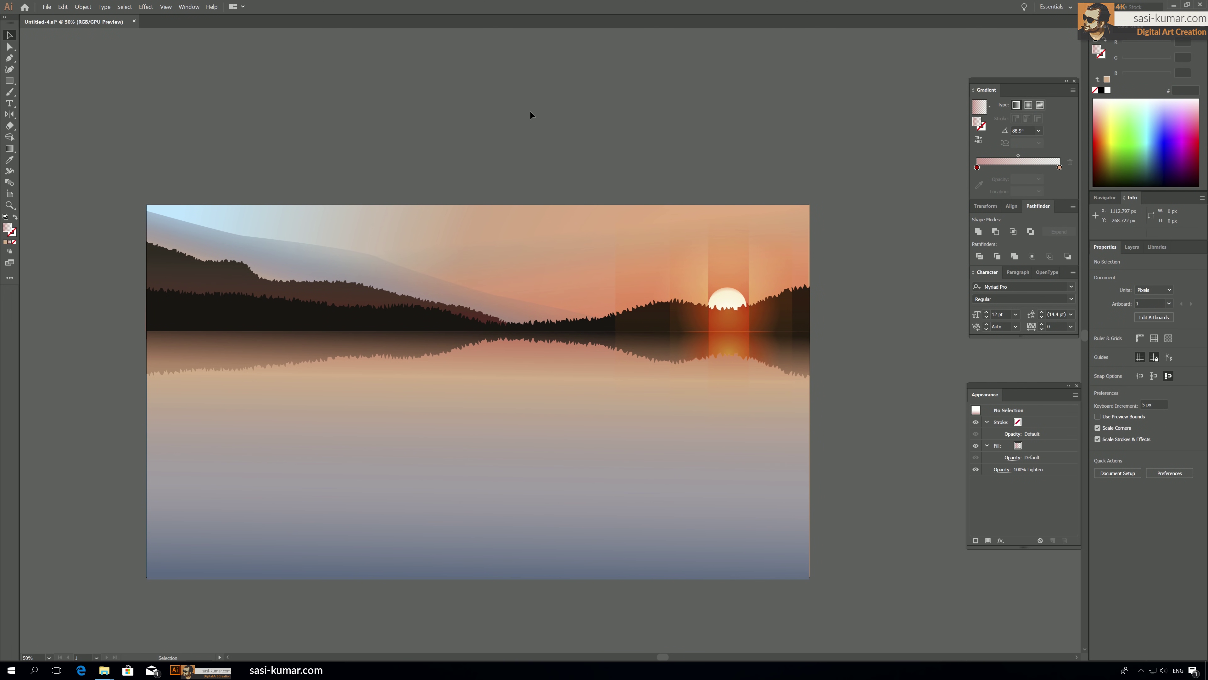
click(518, 258)
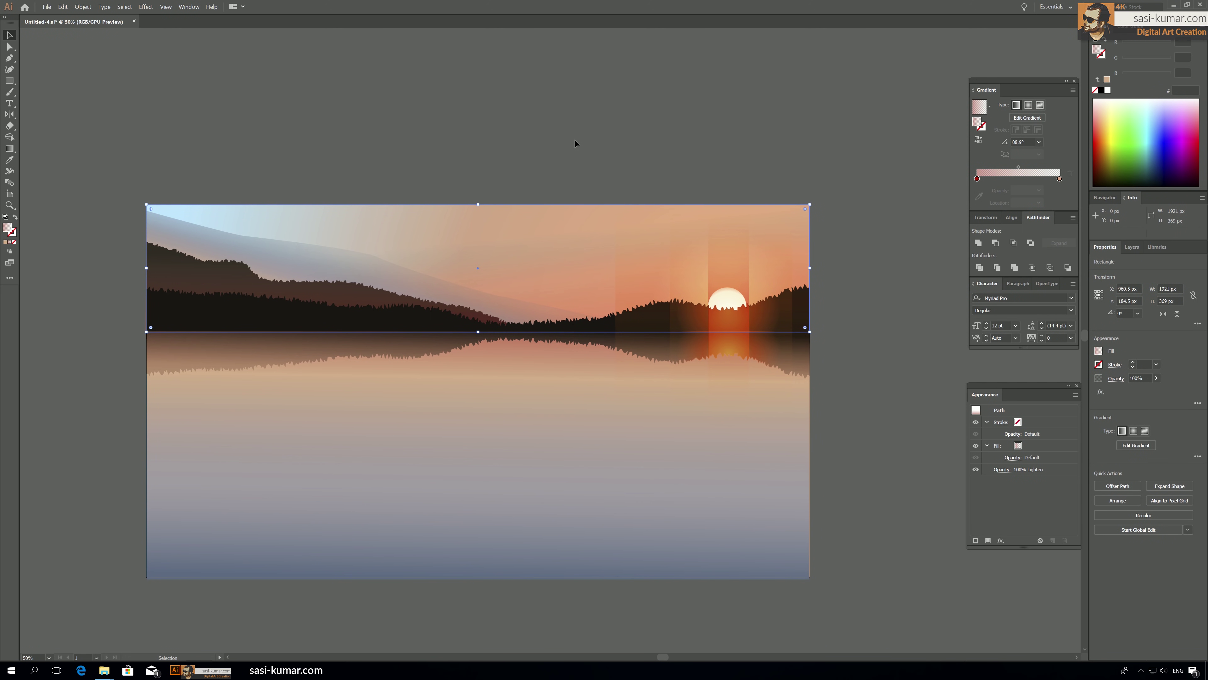
click(567, 131)
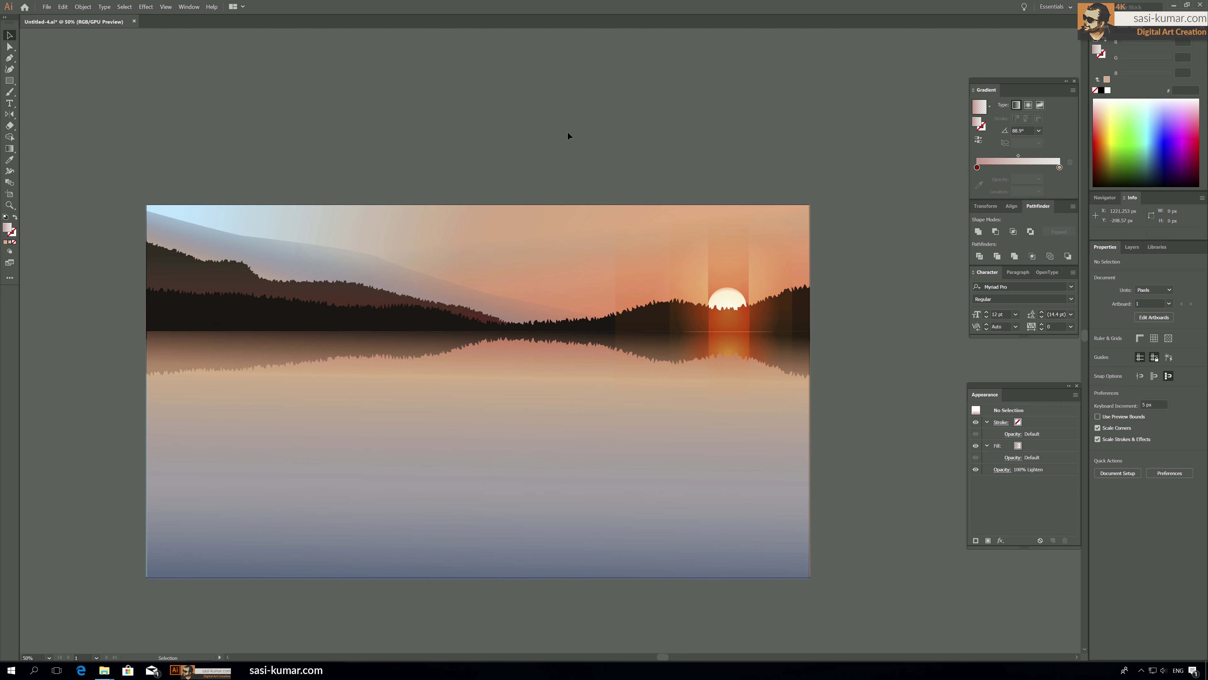
click(548, 268)
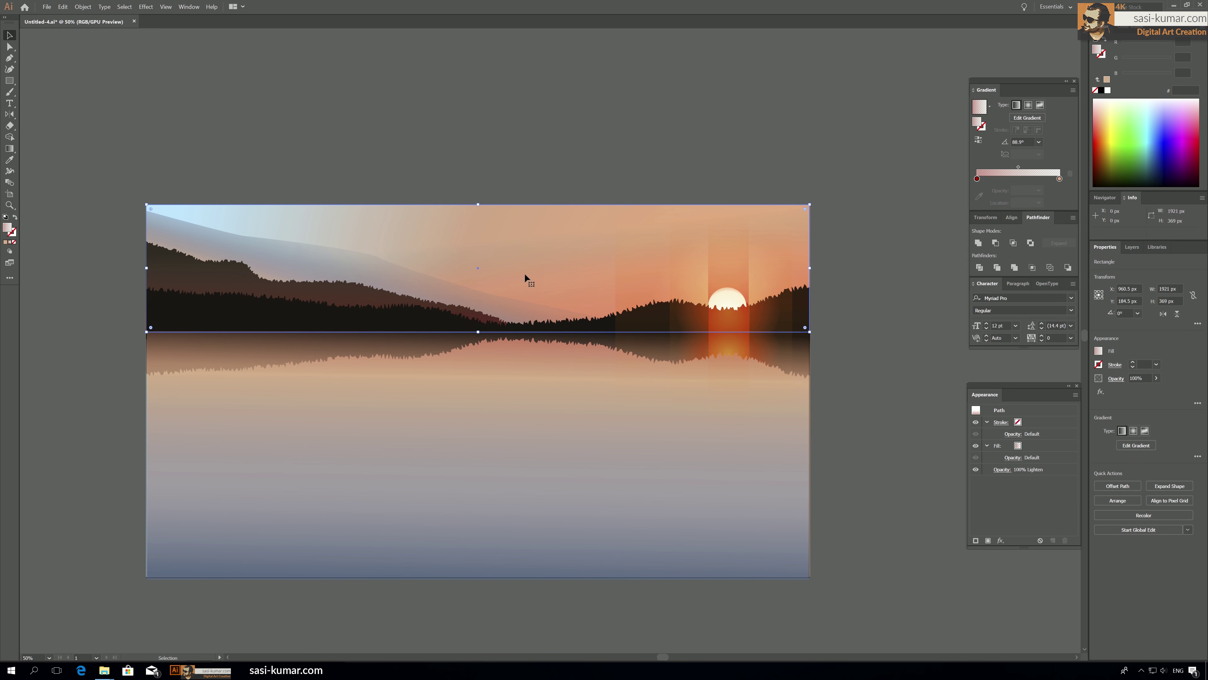
drag(524, 280, 523, 208)
key(ctrl+z)
Try the Lighten, Screen and Color Dodge blend modes on the 369 px high sky rectangle, and set it to Overlay.
click(1116, 379)
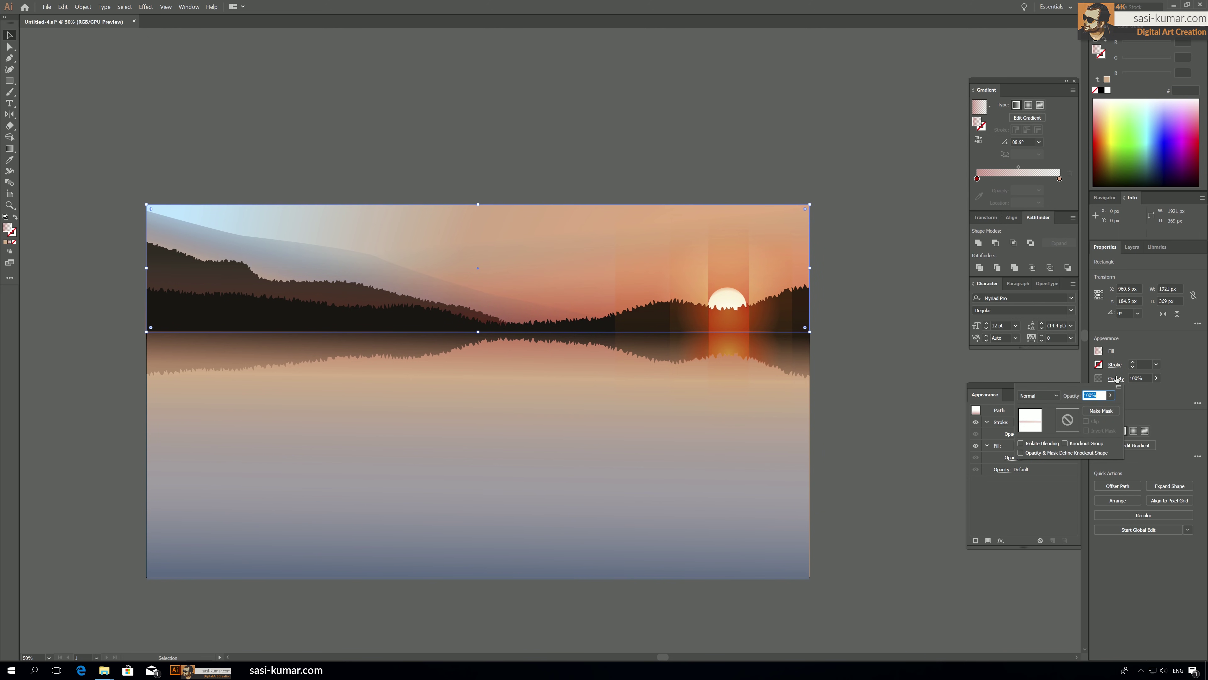
click(1045, 397)
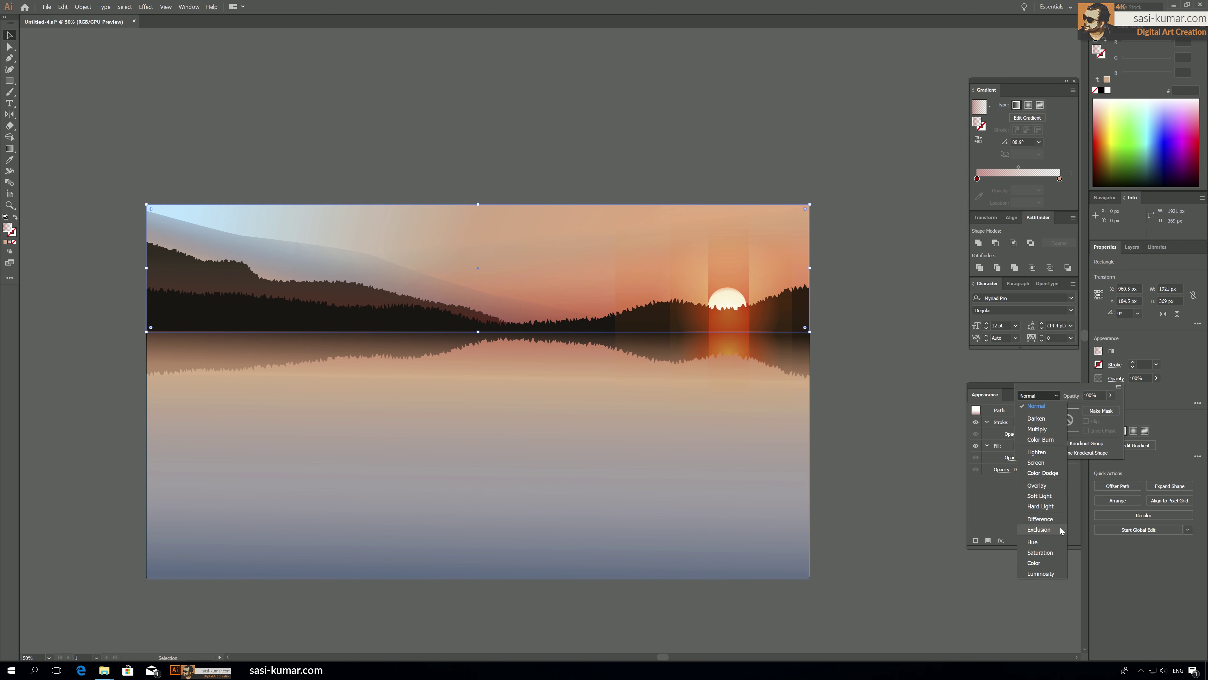
click(1045, 452)
click(1049, 395)
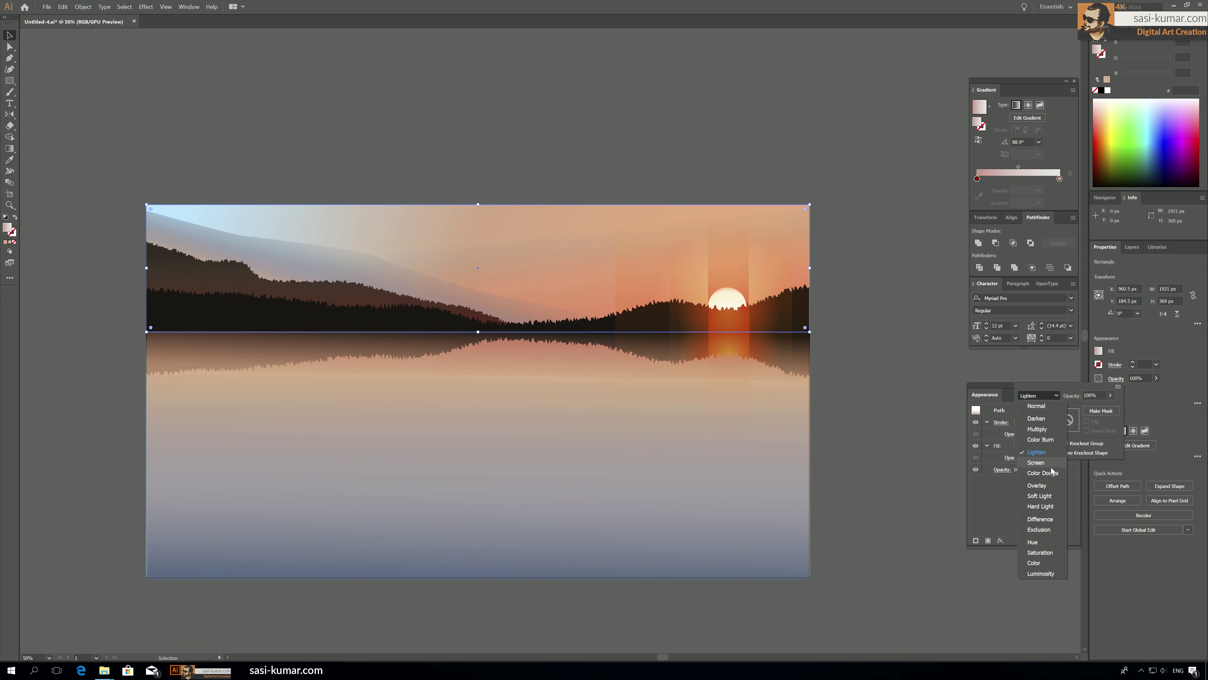
click(1052, 468)
click(1042, 396)
click(1046, 475)
click(1041, 396)
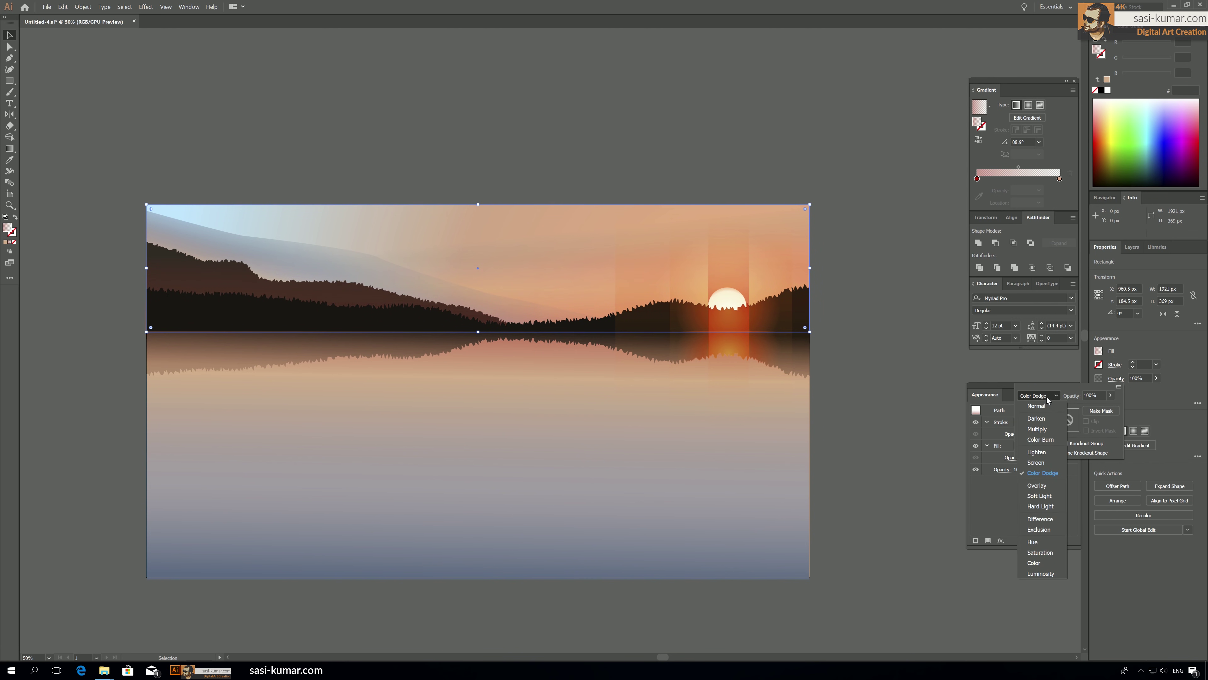
click(1042, 491)
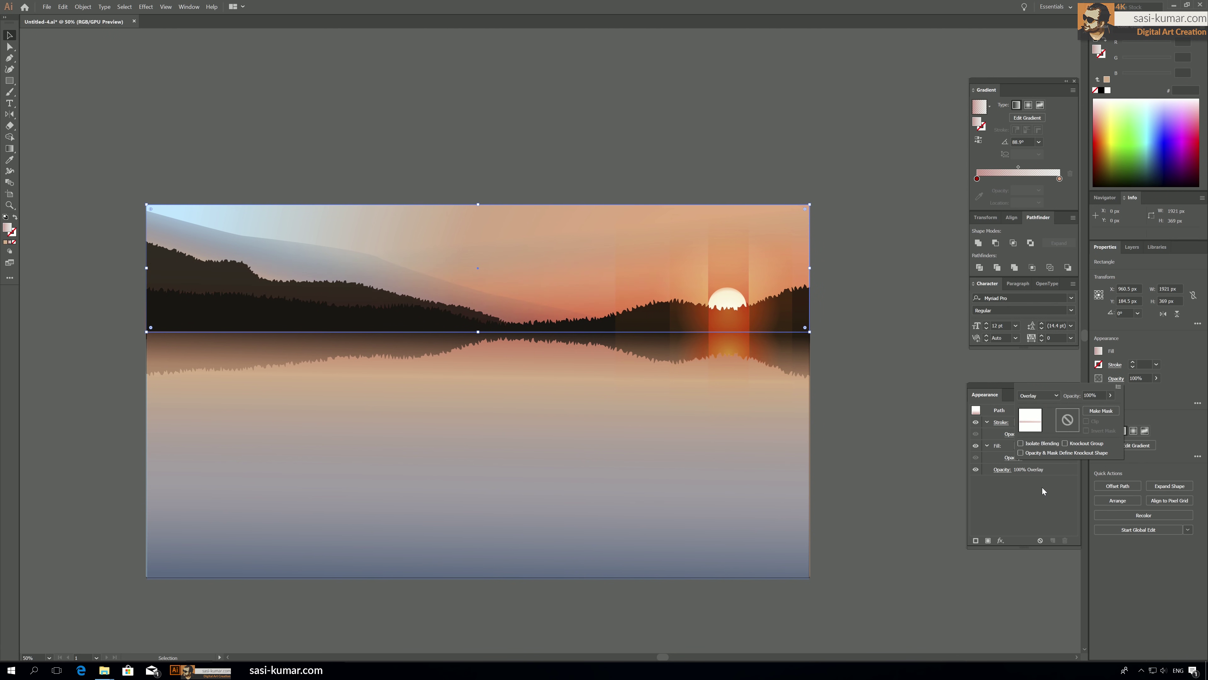
Try the Soft Light blend mode on the 369 px high sky rectangle, and return it to Overlay.
click(1038, 396)
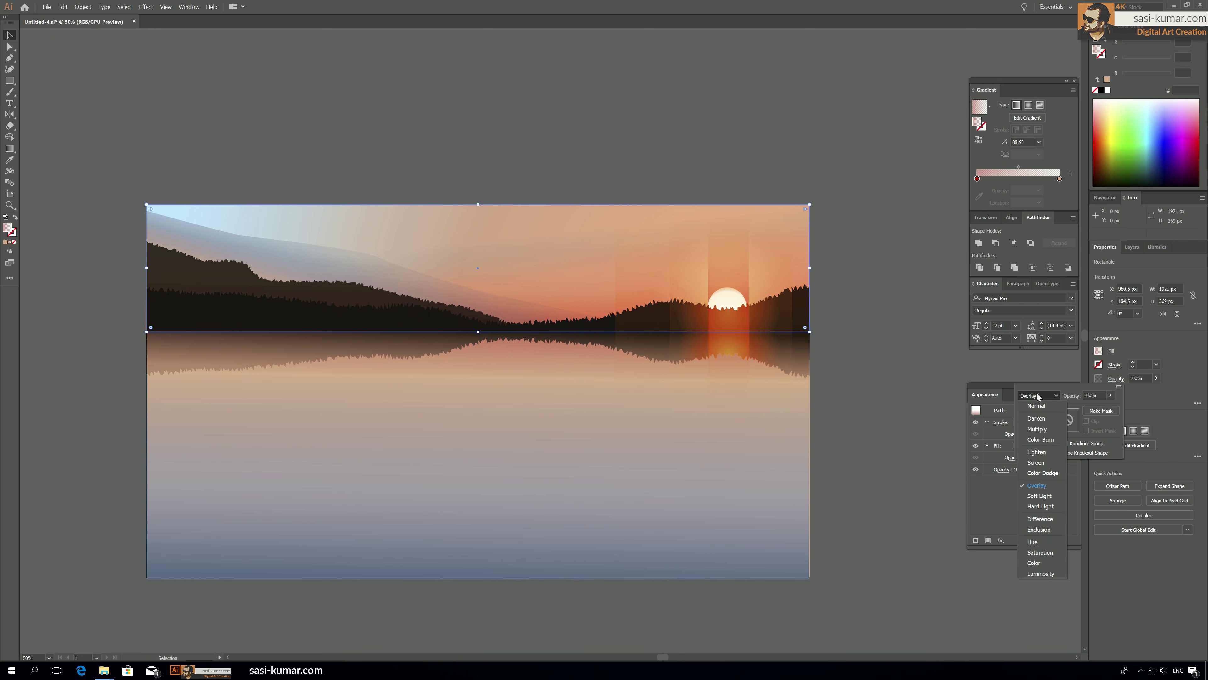
click(1039, 496)
click(1046, 397)
click(1046, 486)
click(605, 86)
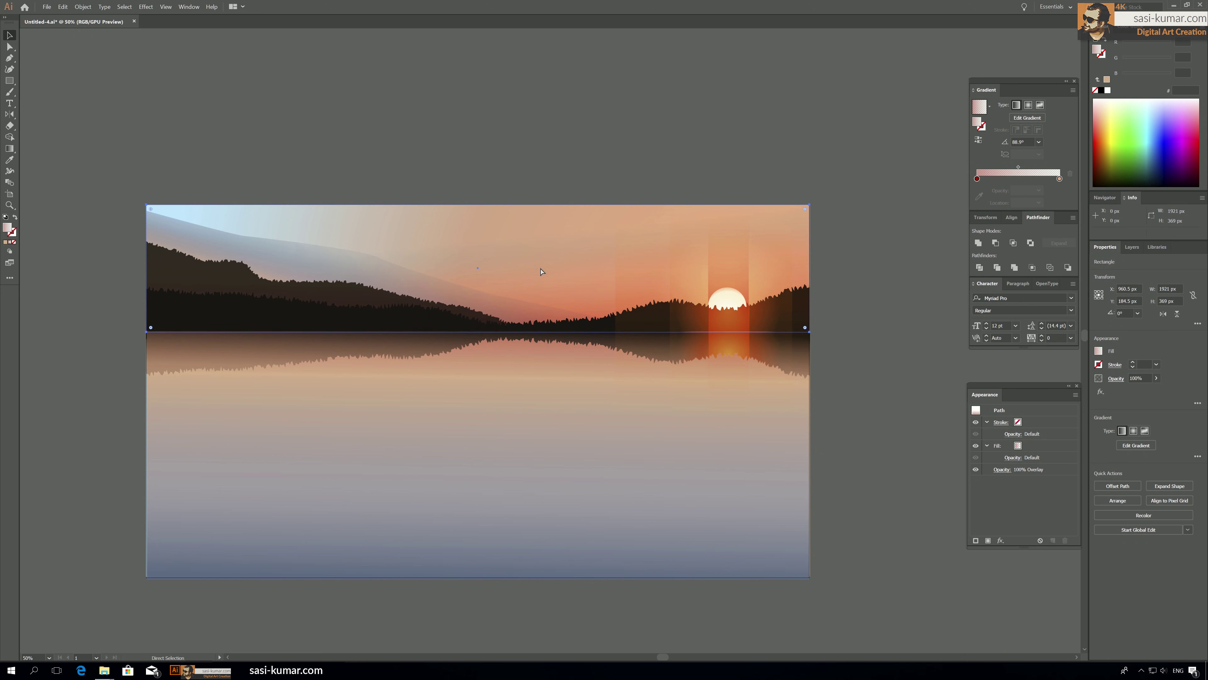
Set the blend mode of the 366 px high sky rectangle to Overlay.
click(546, 167)
click(553, 293)
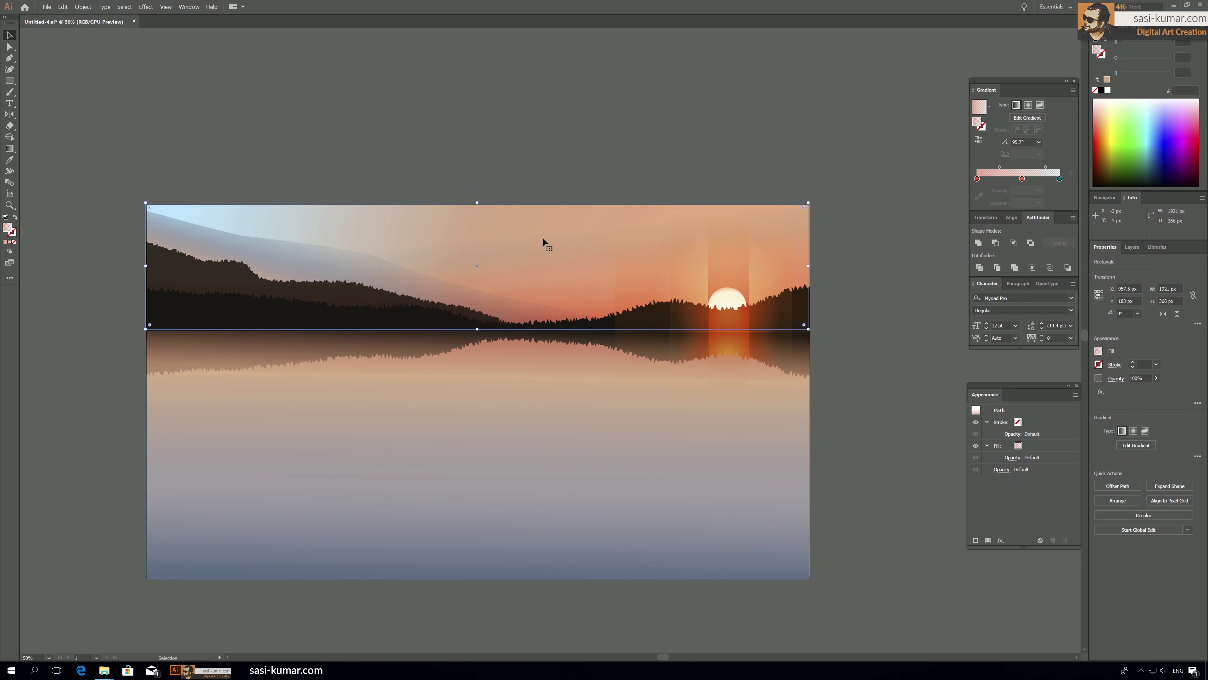
click(1119, 379)
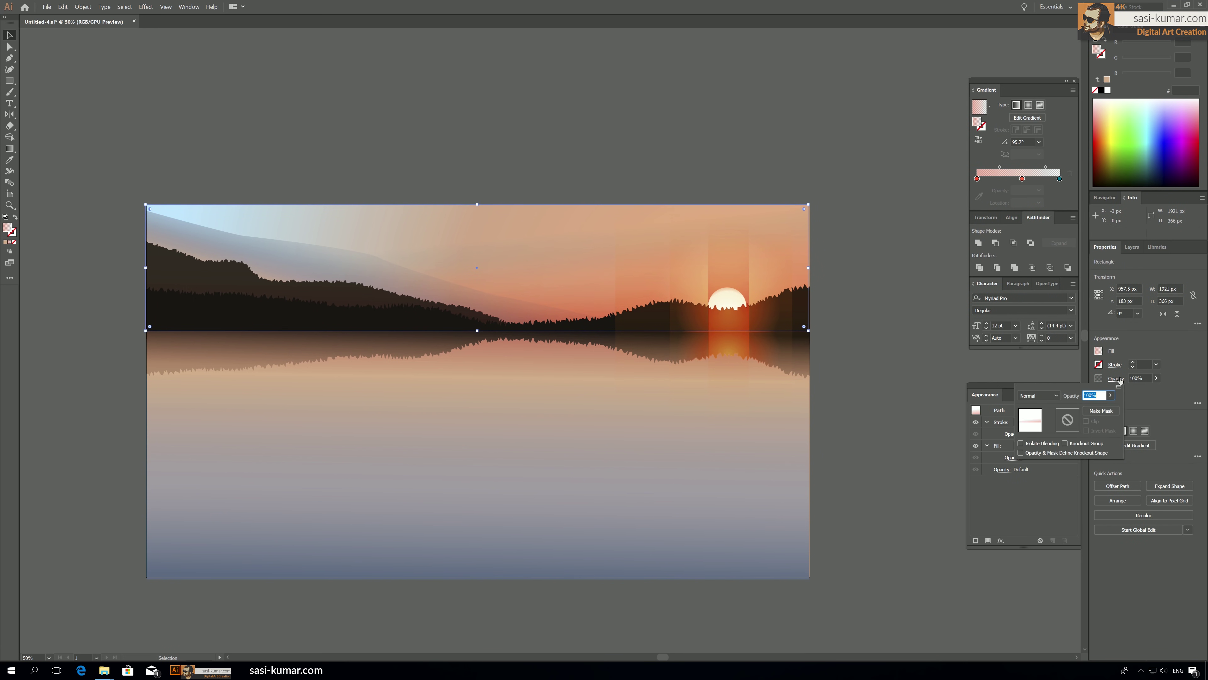
click(1053, 396)
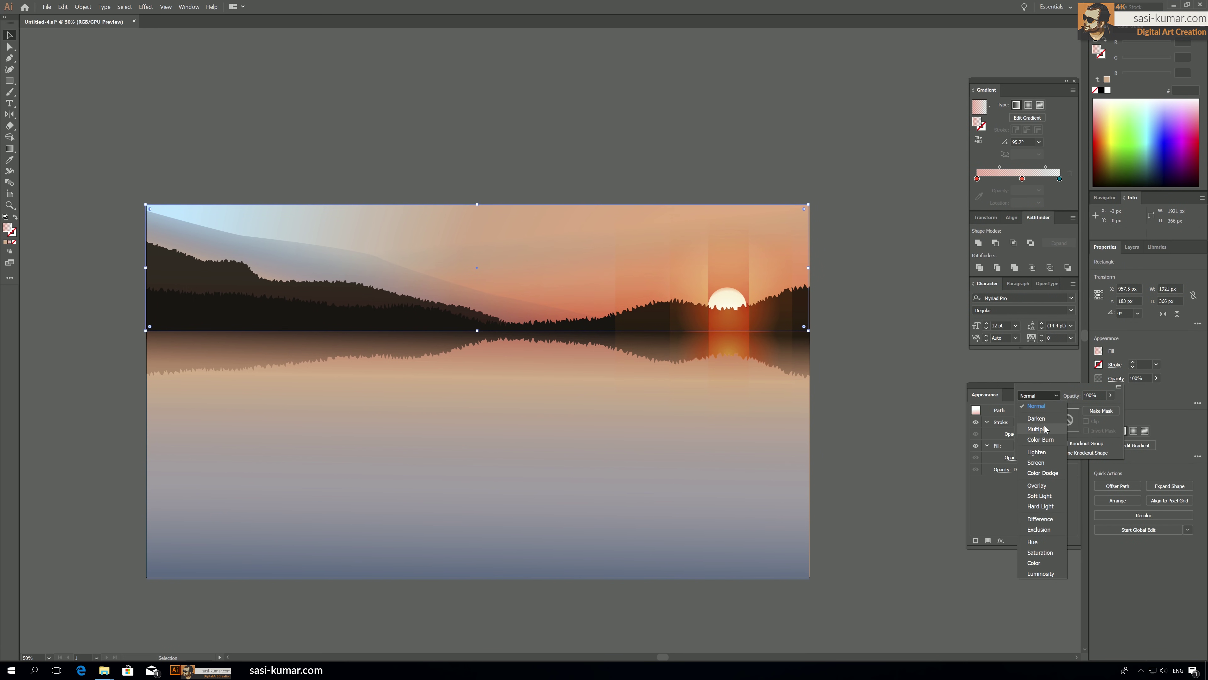
click(1044, 488)
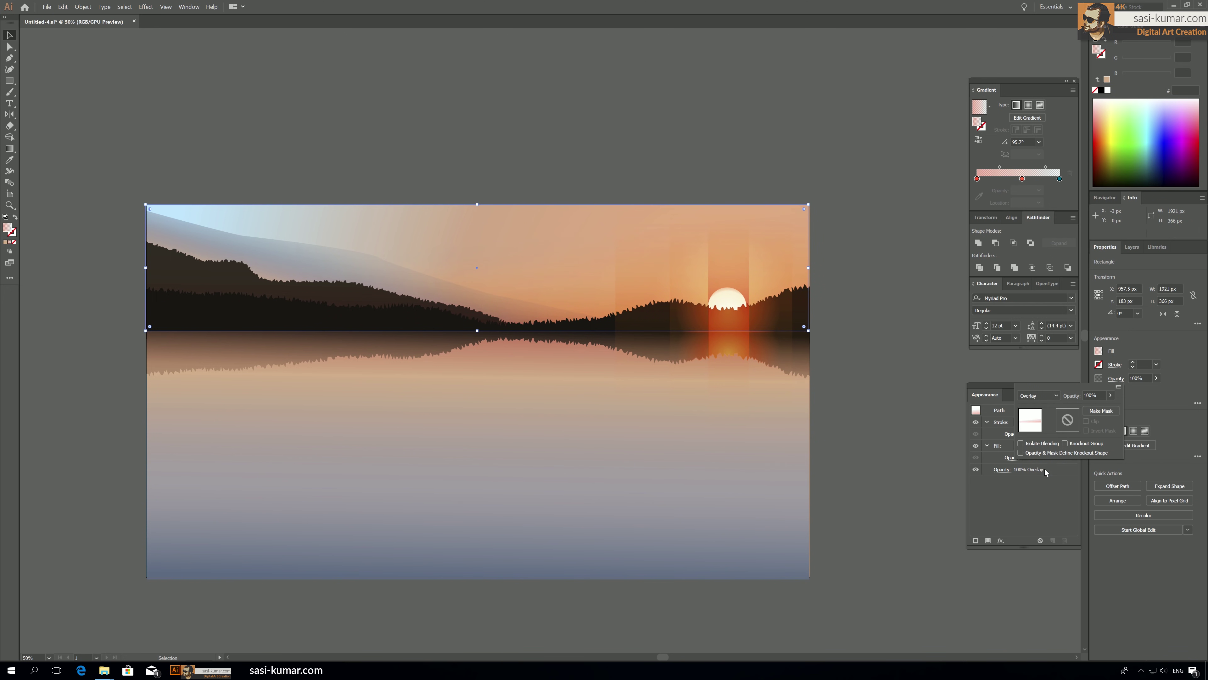
Try the Soft Light and Screen blend modes on the 366 px high sky rectangle, and return it to Overlay.
click(1038, 396)
click(1046, 500)
click(1046, 396)
click(1039, 464)
click(1038, 396)
click(1045, 486)
Set the blend mode of the narrow 117 px wide gradient rectangle over the sun to Overlay.
click(719, 276)
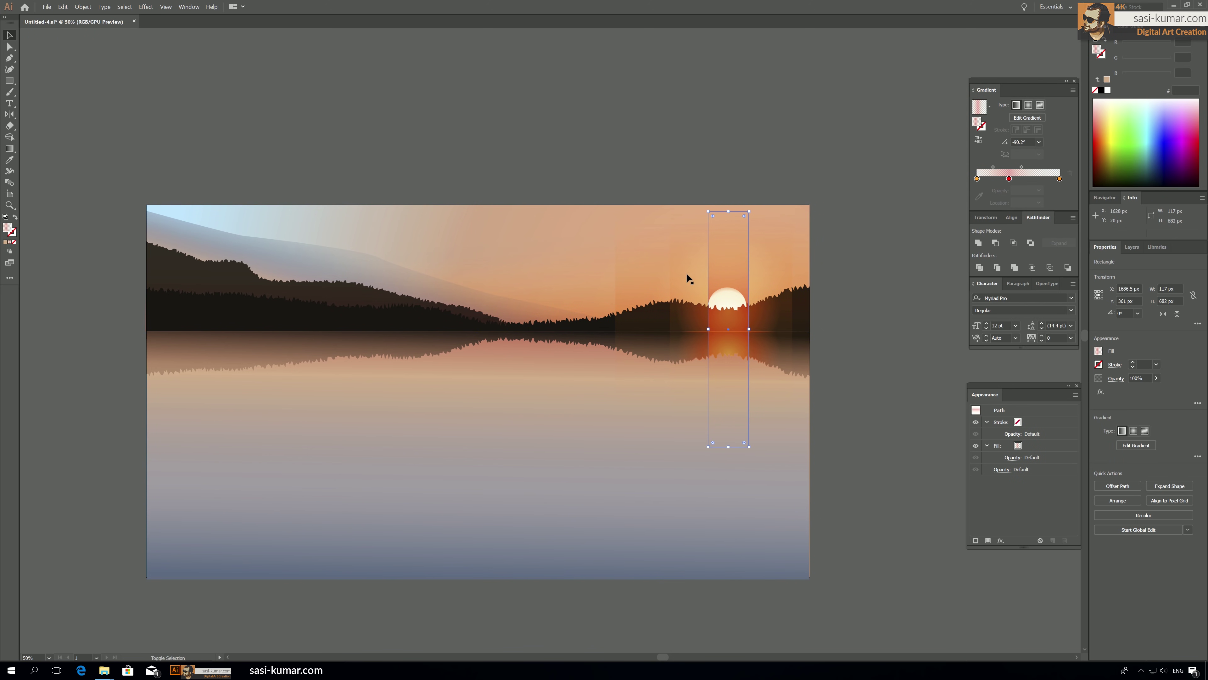
click(874, 262)
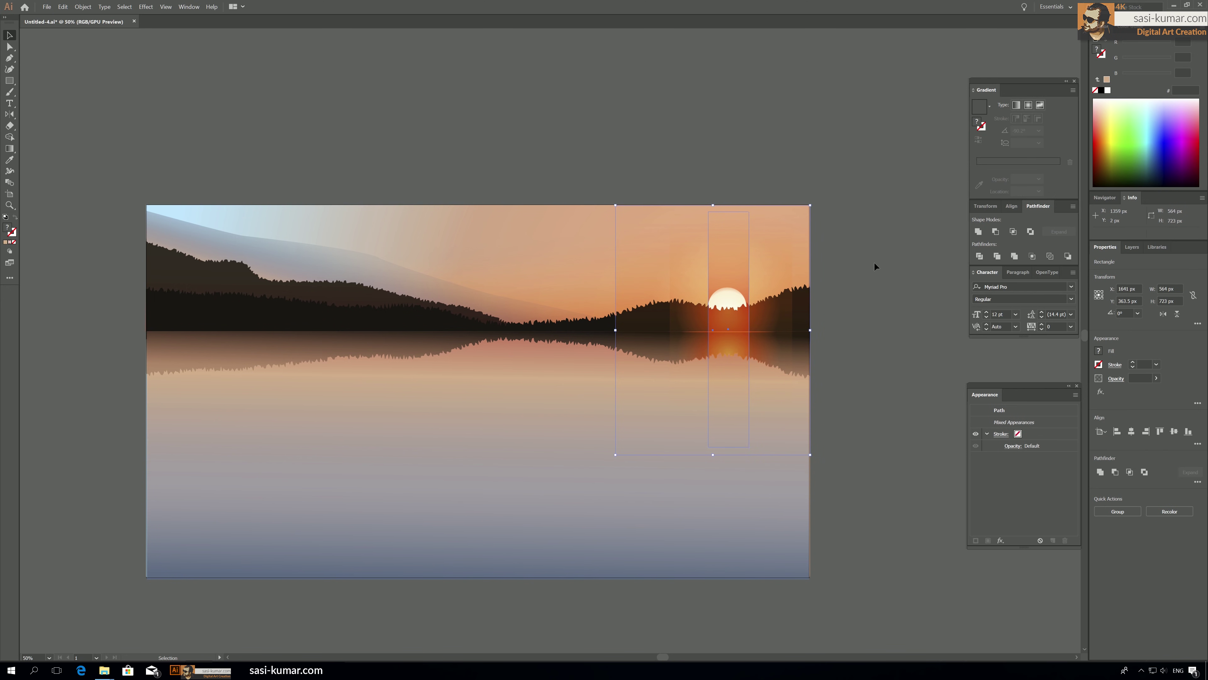
click(724, 261)
click(1116, 378)
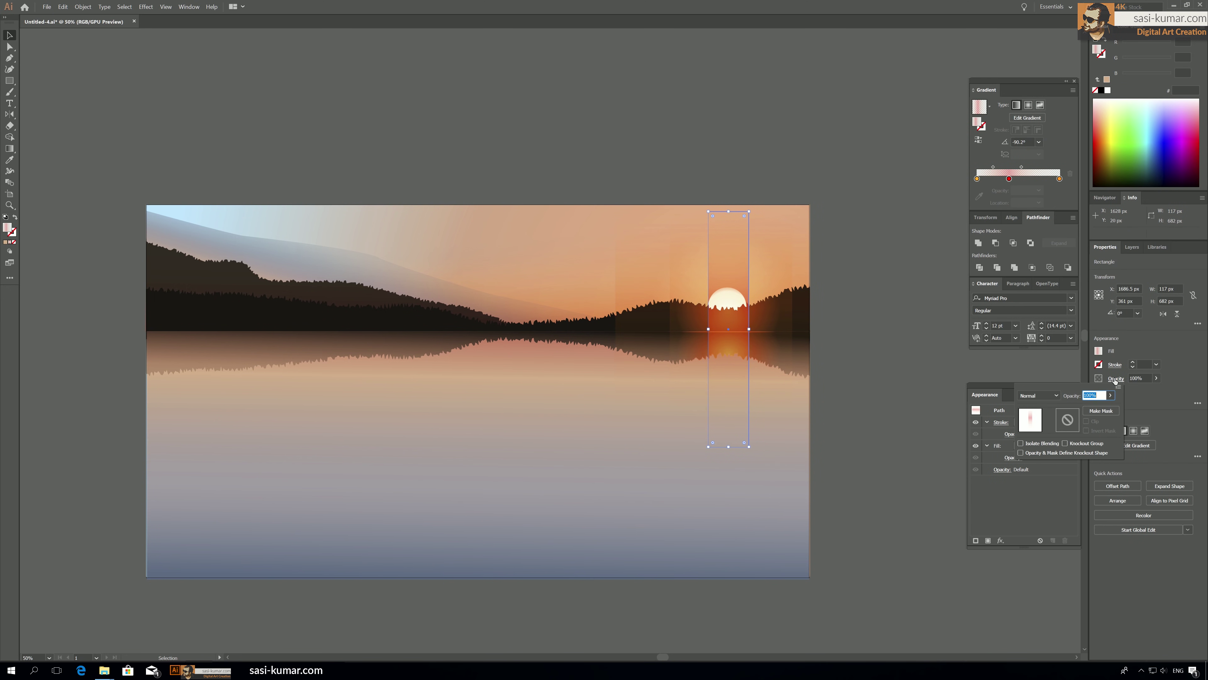
click(1039, 396)
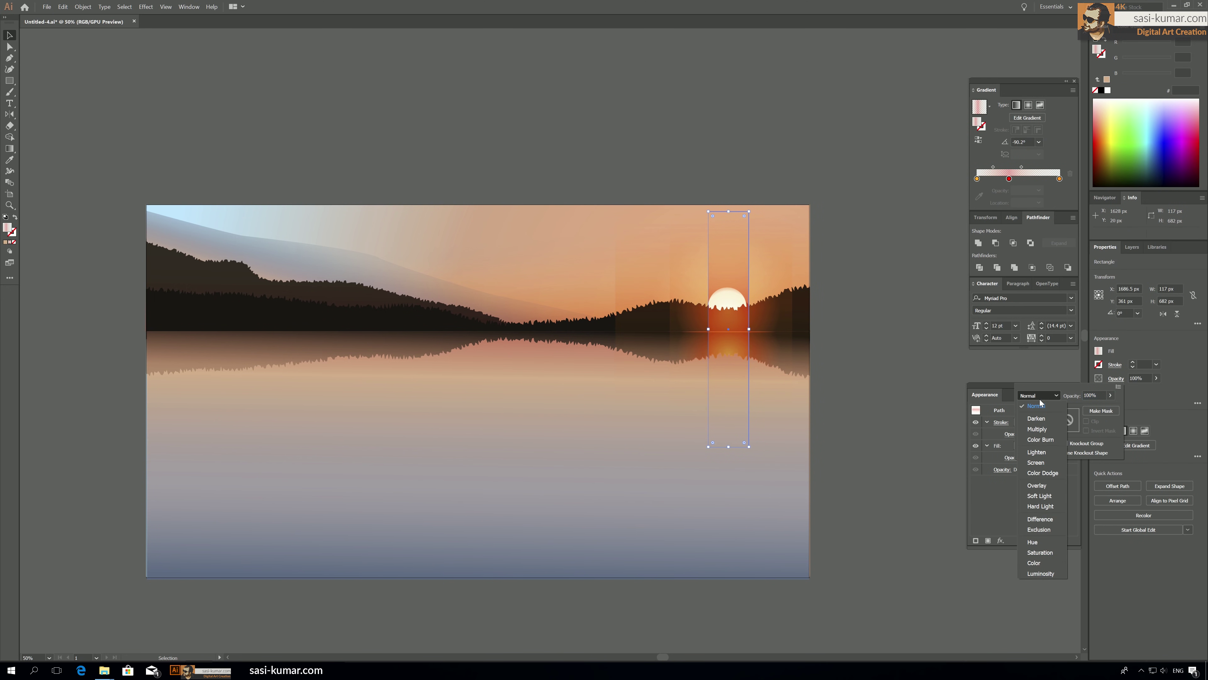
click(1043, 485)
click(837, 310)
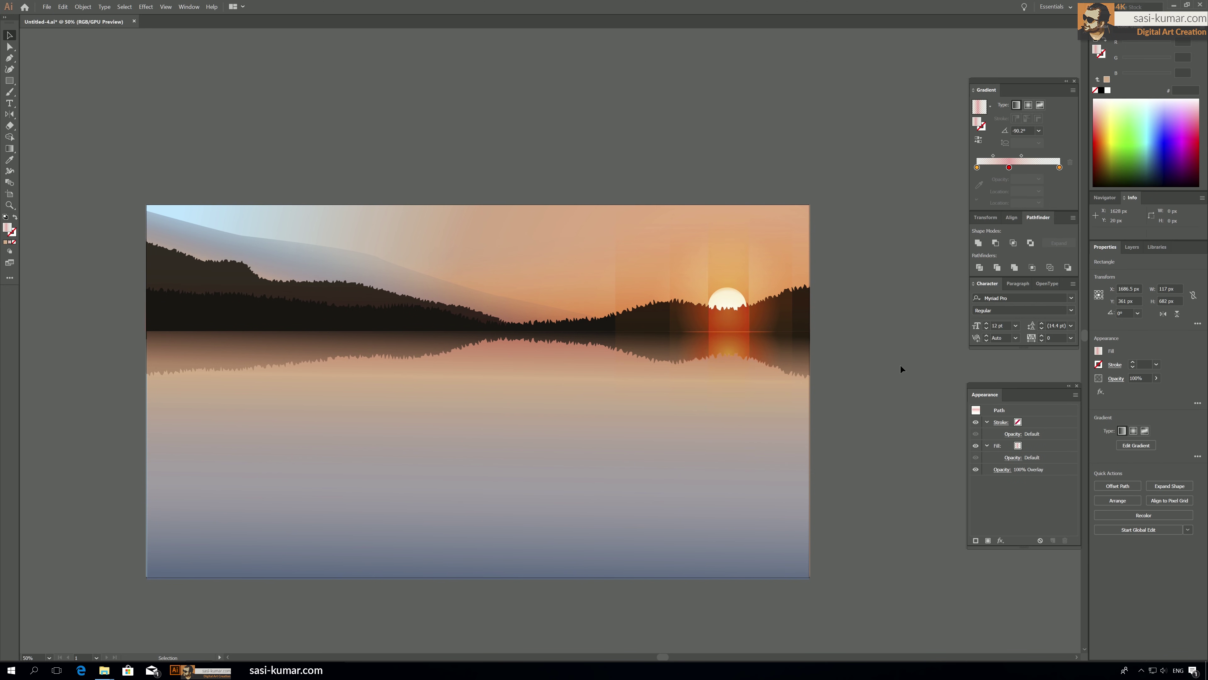
Set the blend mode of the 564 px wide gradient rectangle around the sun to Overlay.
click(679, 271)
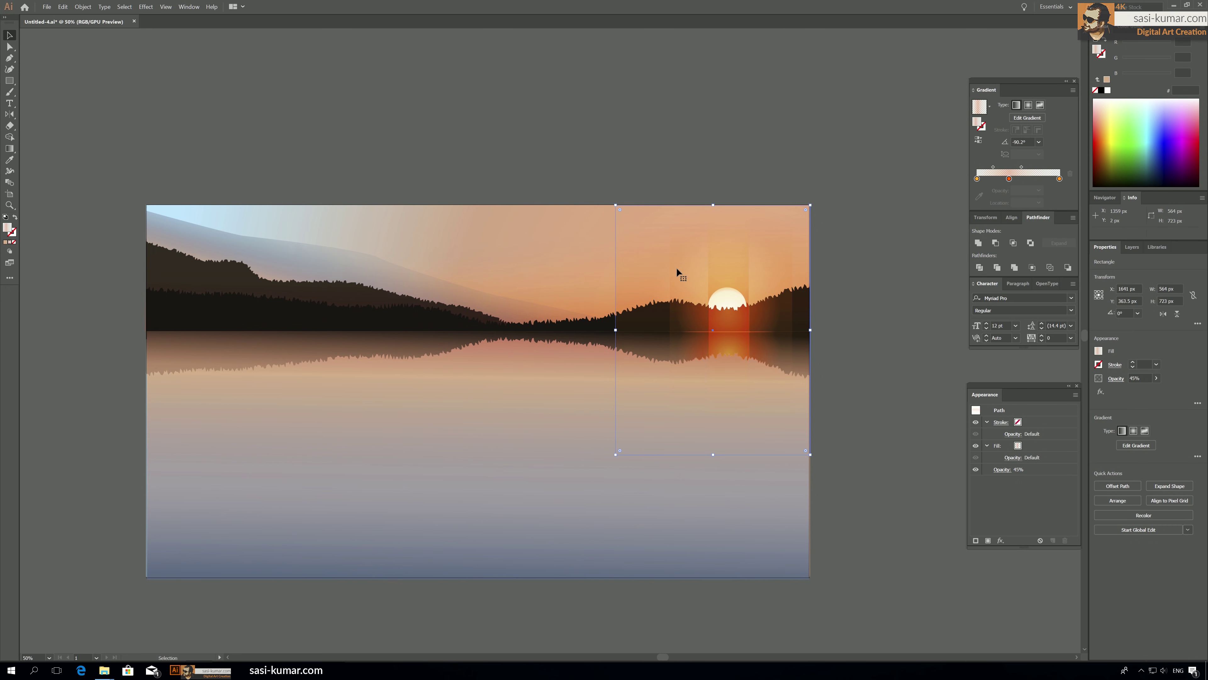
click(1116, 380)
click(1039, 395)
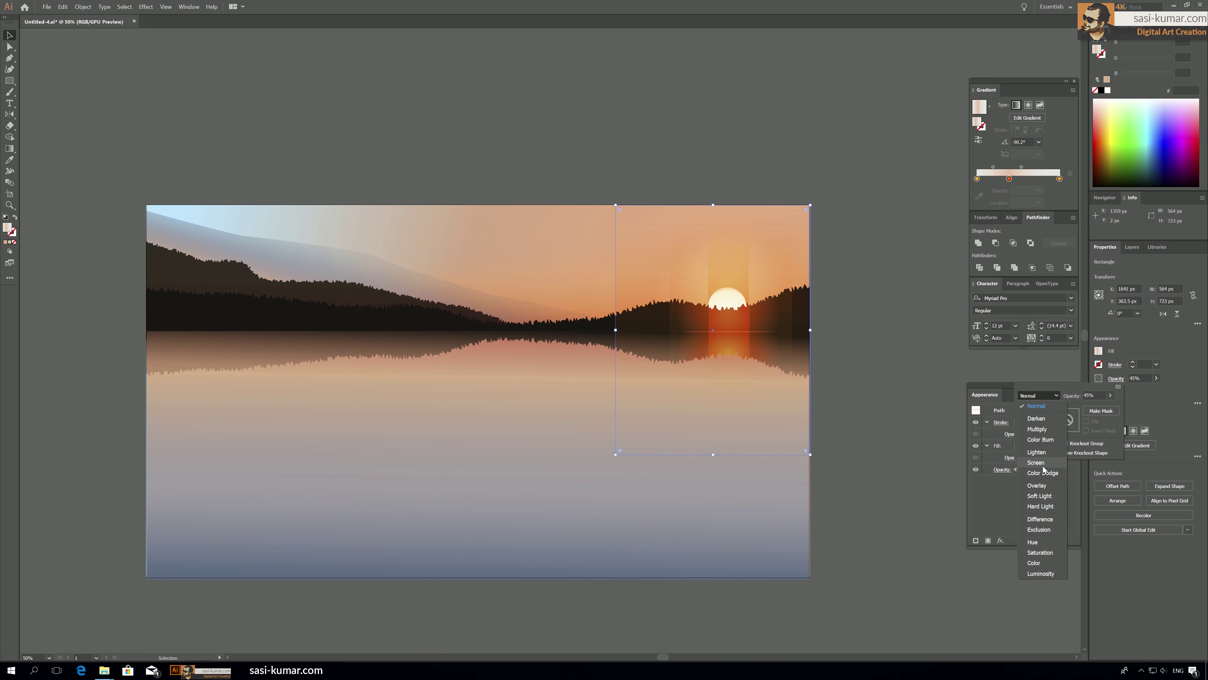
click(1037, 484)
click(721, 339)
click(895, 215)
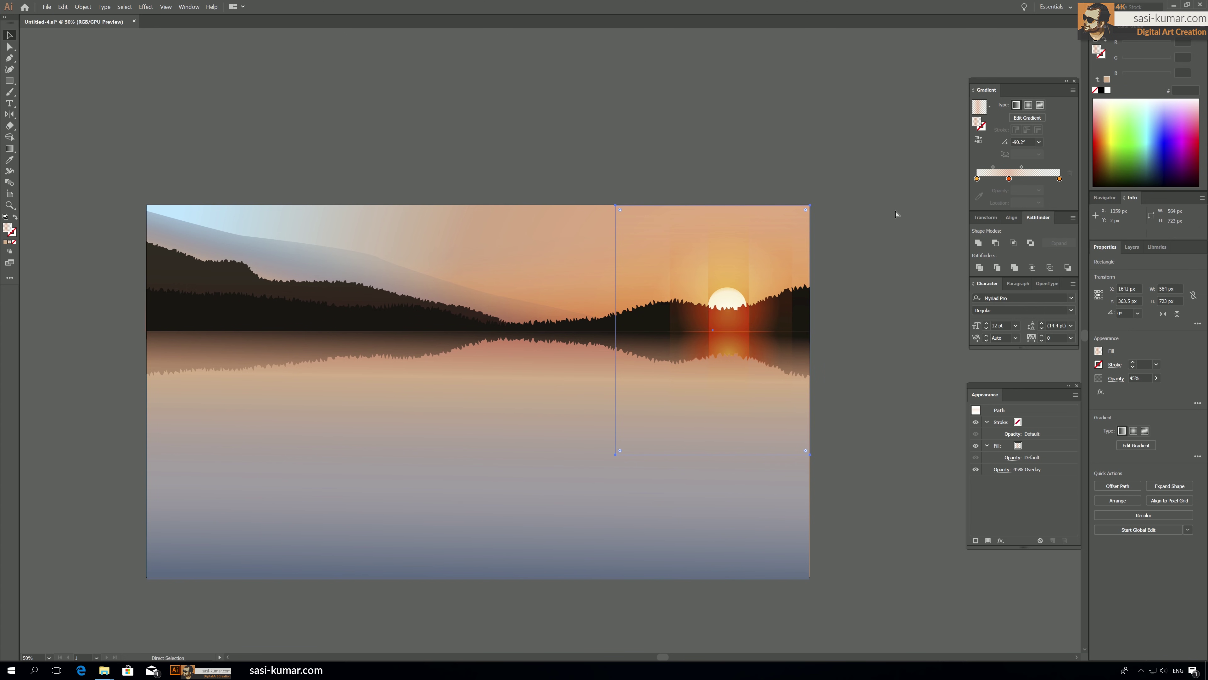
Set the blend mode of the 354 px wide gradient rectangle around the sun to Overlay.
click(637, 278)
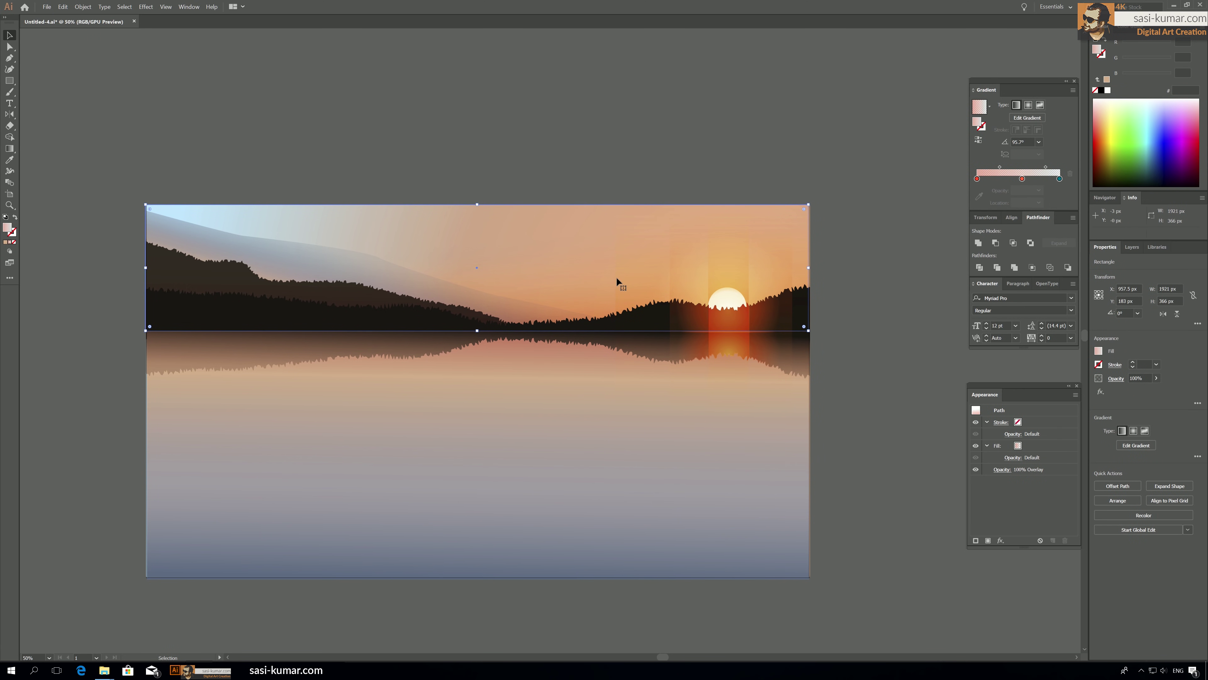
click(682, 278)
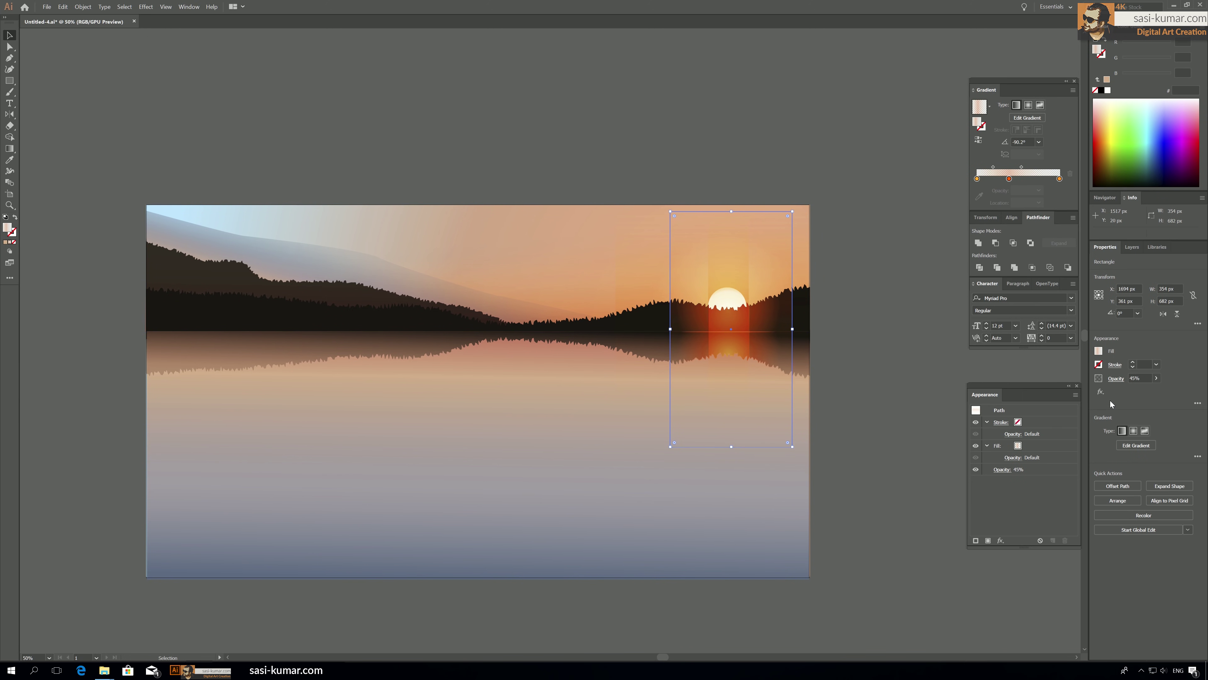
click(1118, 378)
click(1040, 395)
click(1037, 485)
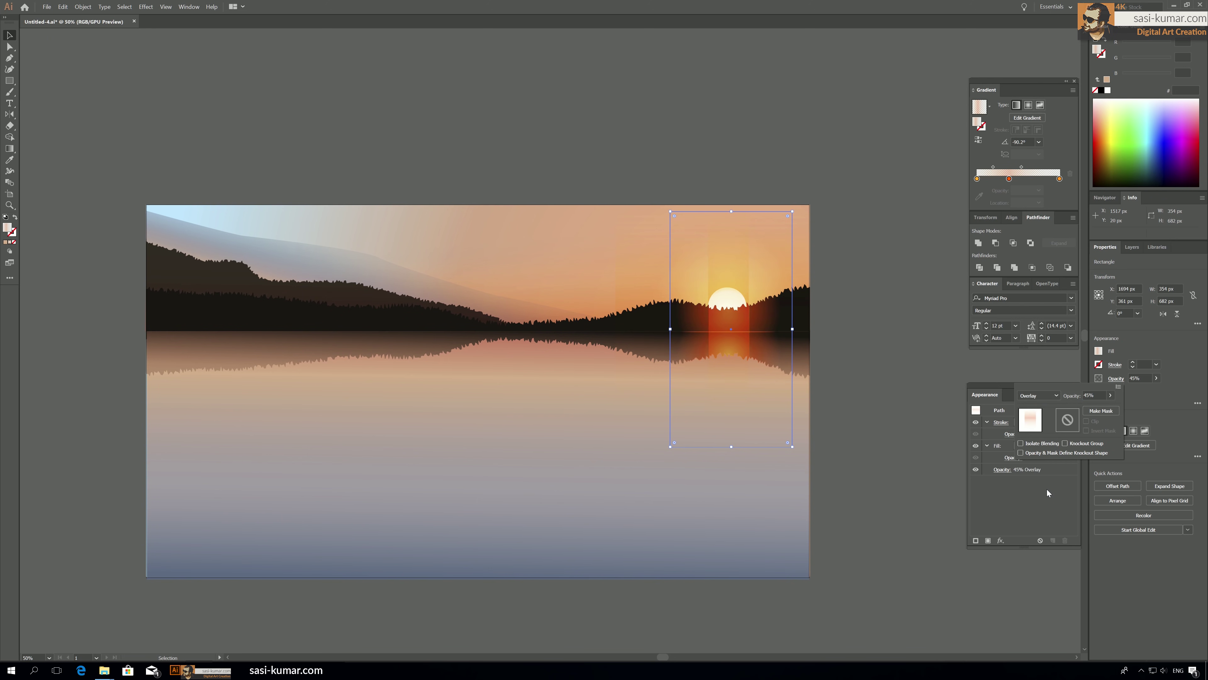
click(879, 364)
Raise the opacity of the 354 px wide rectangle around the sun to 100%.
scroll(841, 278, right, 2)
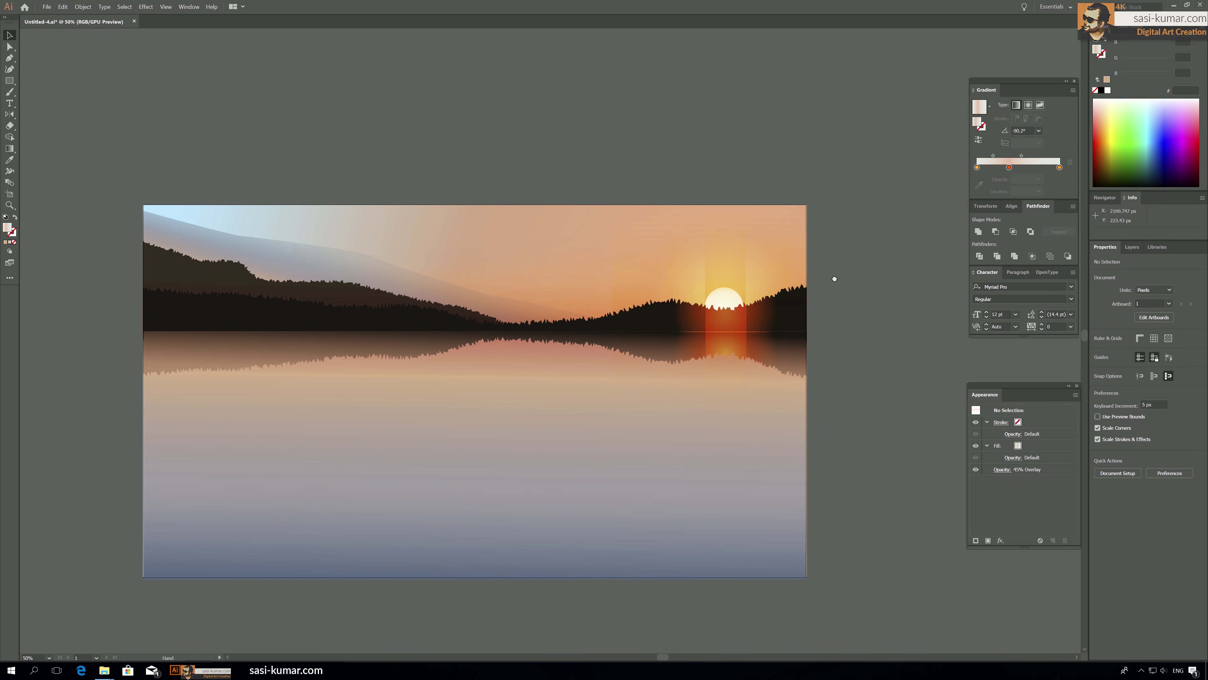
click(677, 291)
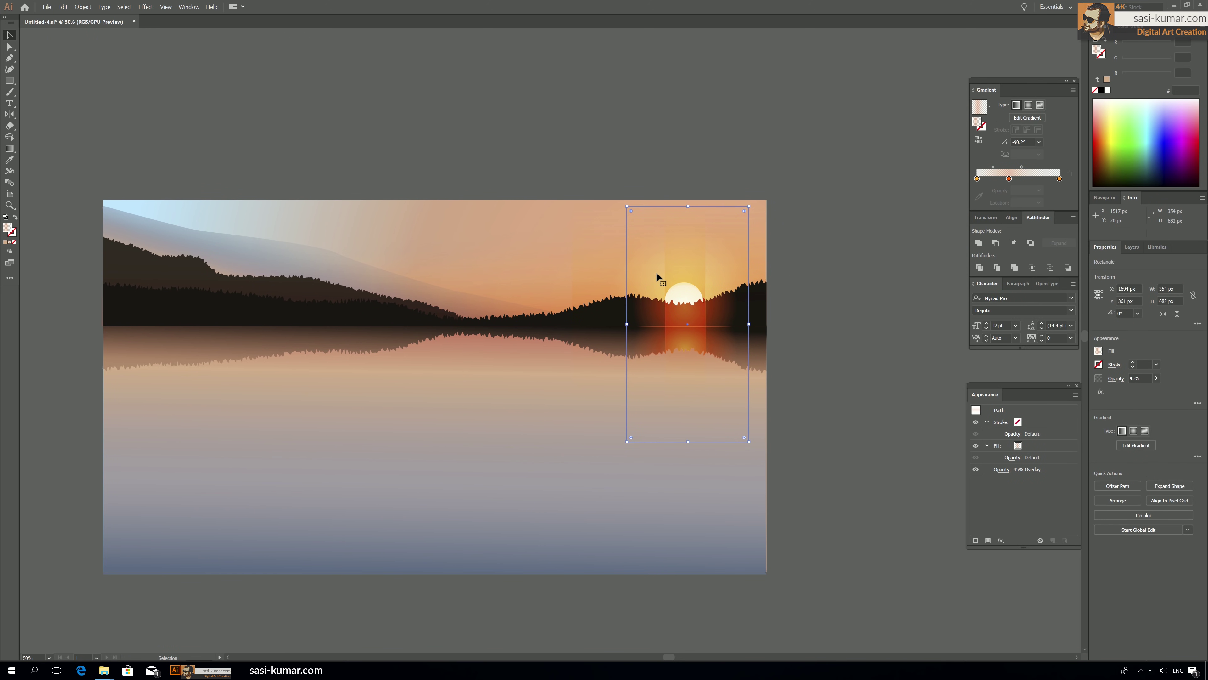
click(1156, 377)
click(1155, 389)
click(784, 332)
Raise the opacity of the 564 px wide rectangle around the sun to 66%.
click(589, 287)
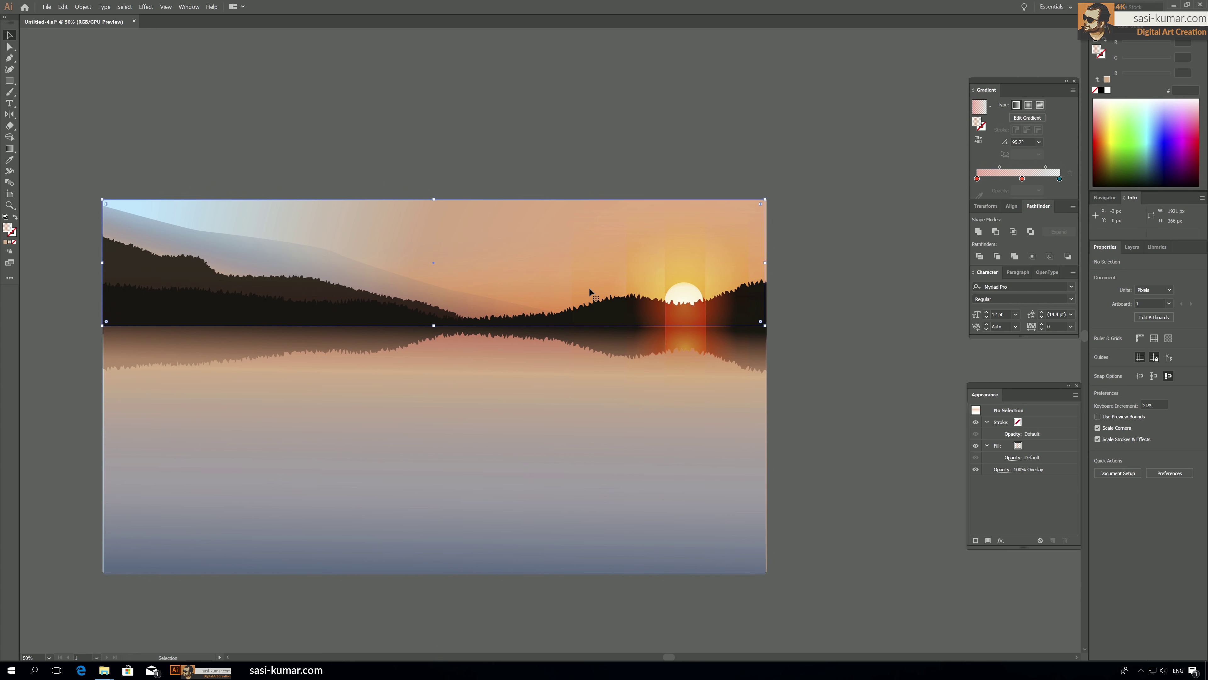
click(598, 312)
click(524, 348)
click(601, 76)
click(609, 251)
click(1156, 377)
drag(1152, 391, 1141, 391)
click(811, 349)
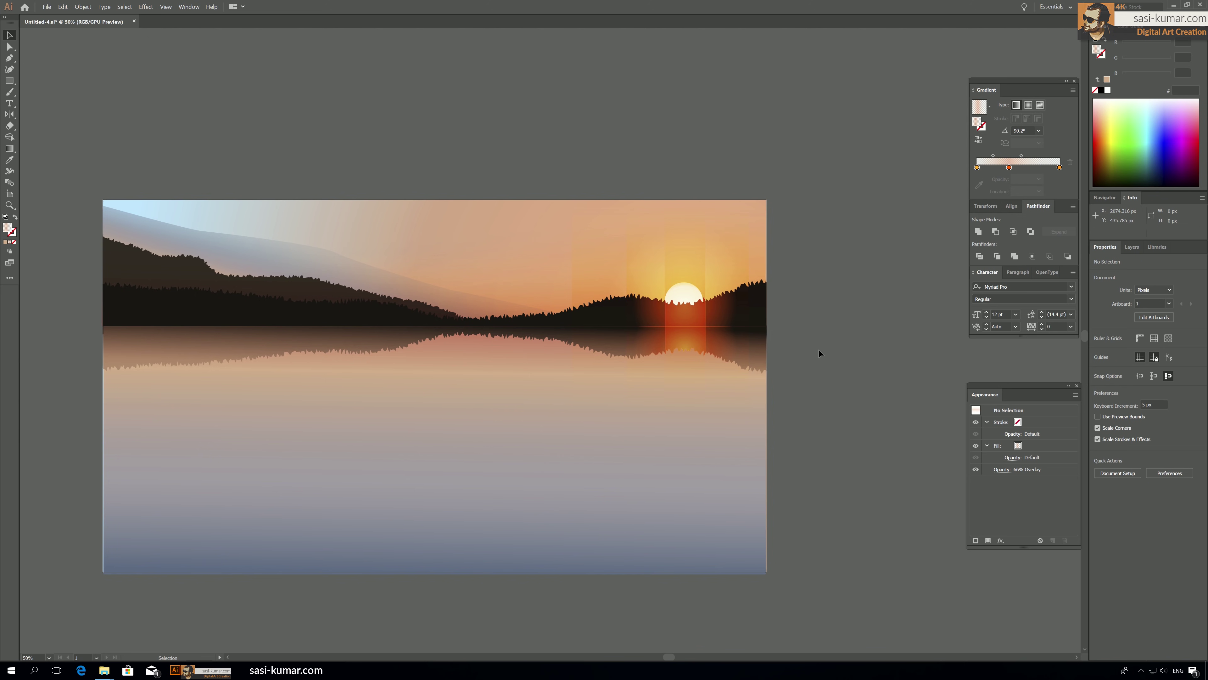
click(575, 278)
click(858, 278)
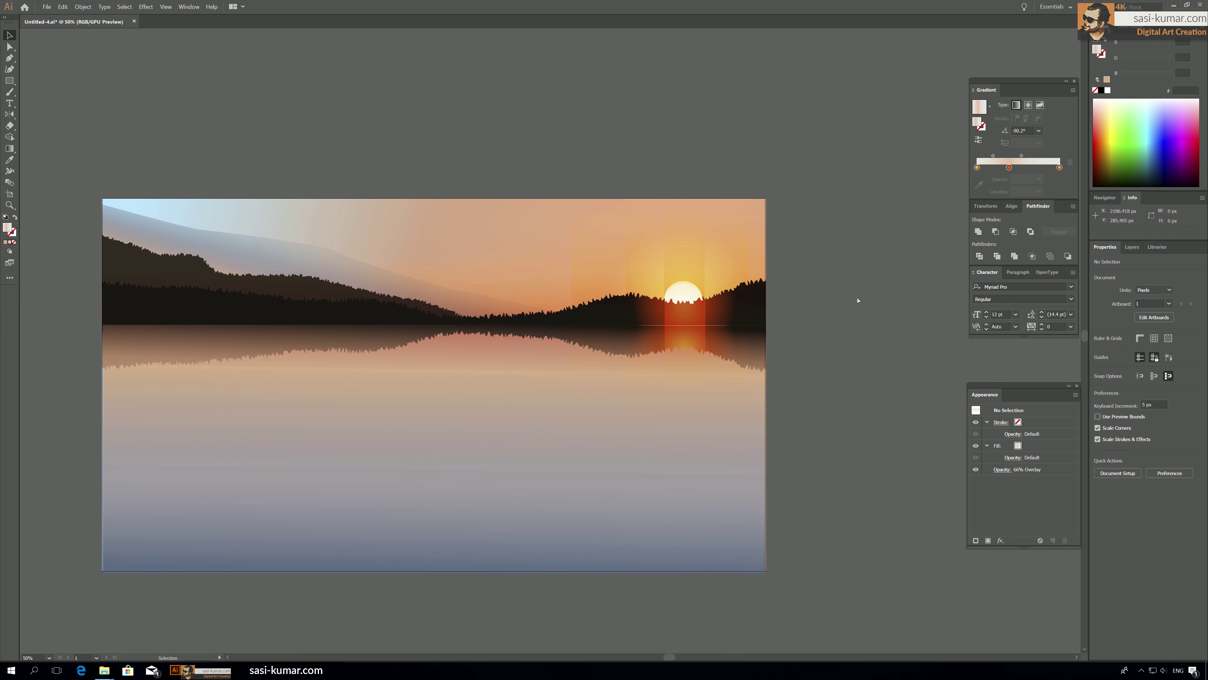
Stretch the 117 px wide rectangle over the sun further down across the lake, making it 963 px high.
key(ctrl+equal)
drag(871, 316, 792, 238)
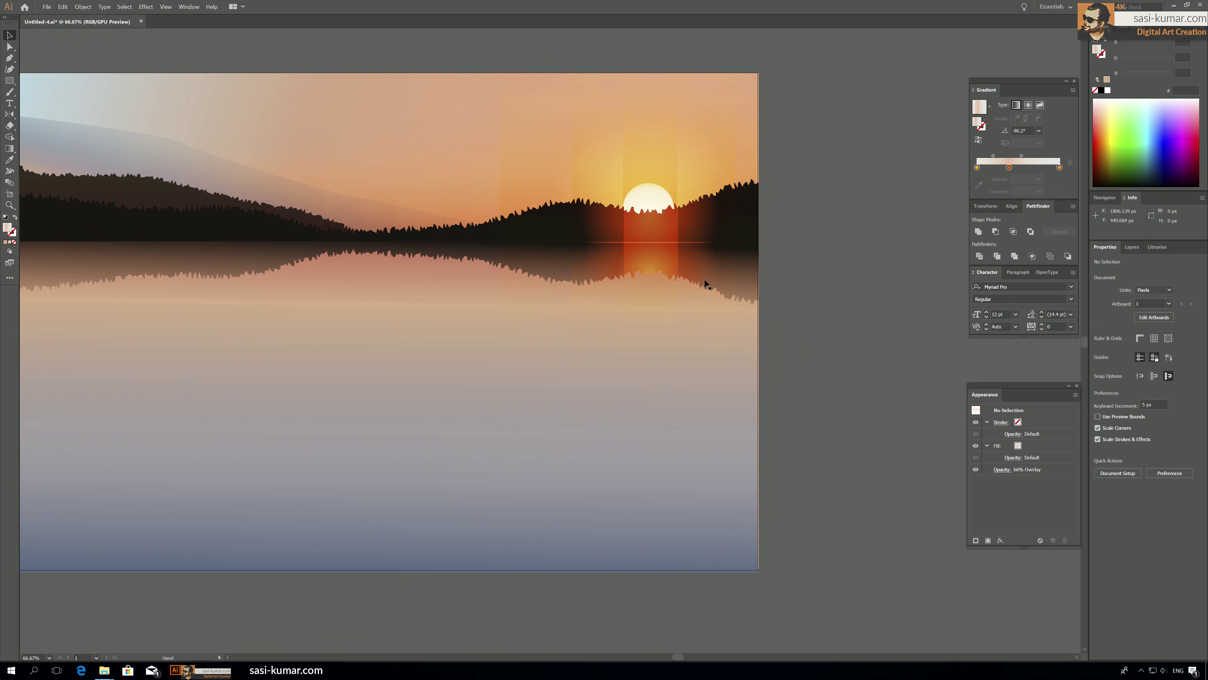
click(661, 262)
drag(653, 397, 650, 525)
click(858, 406)
click(648, 345)
click(804, 351)
Move the second gradient midpoint of the 117 px wide rectangle to 54.45%.
click(647, 273)
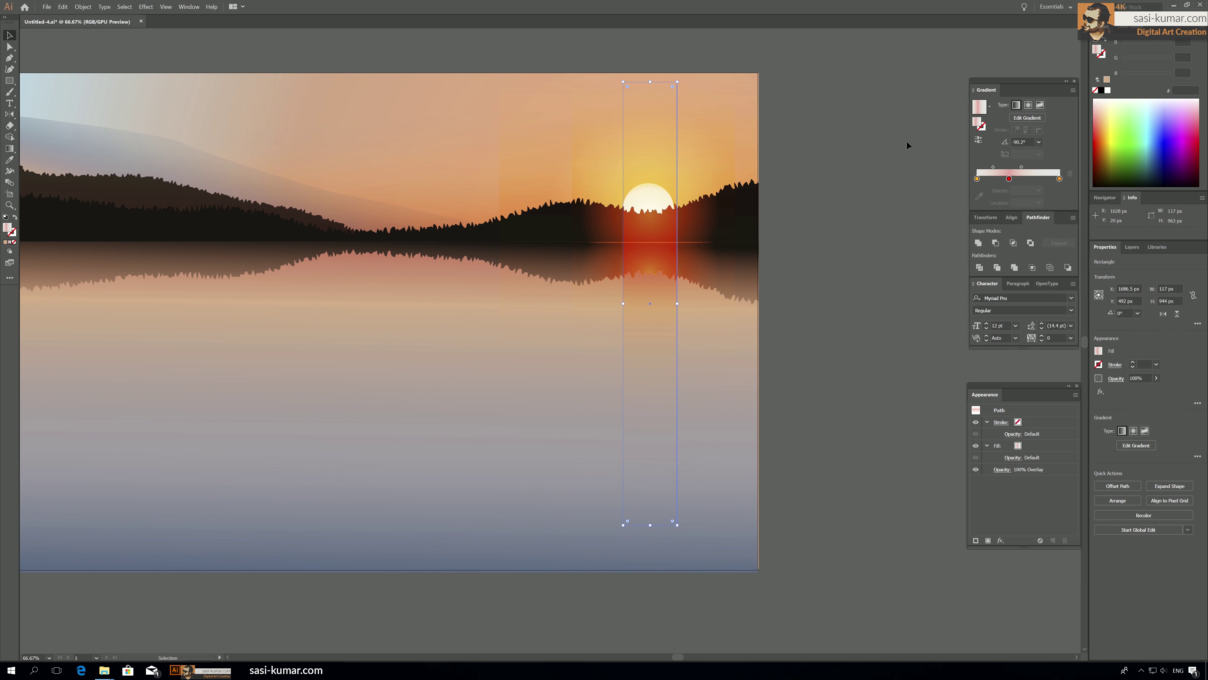
drag(1021, 170, 1038, 169)
click(843, 174)
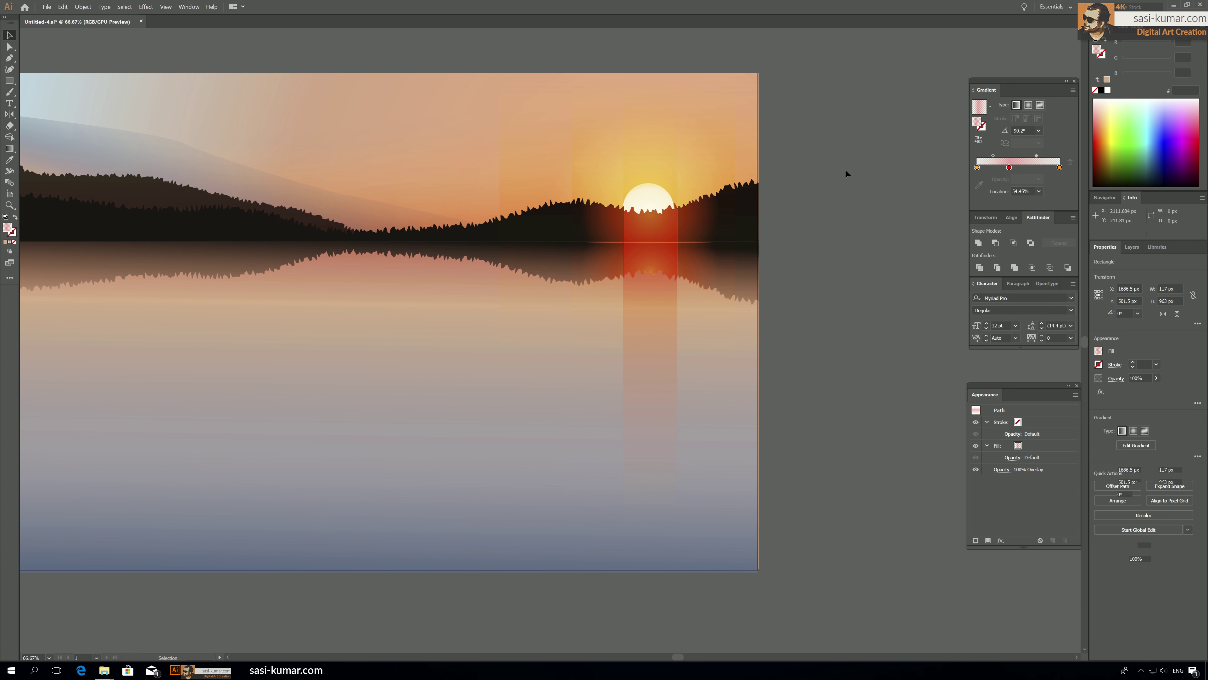
Extend the 564 px wide rectangle down the lake to 1019 px high and set its second gradient midpoint to 75.17%.
click(632, 371)
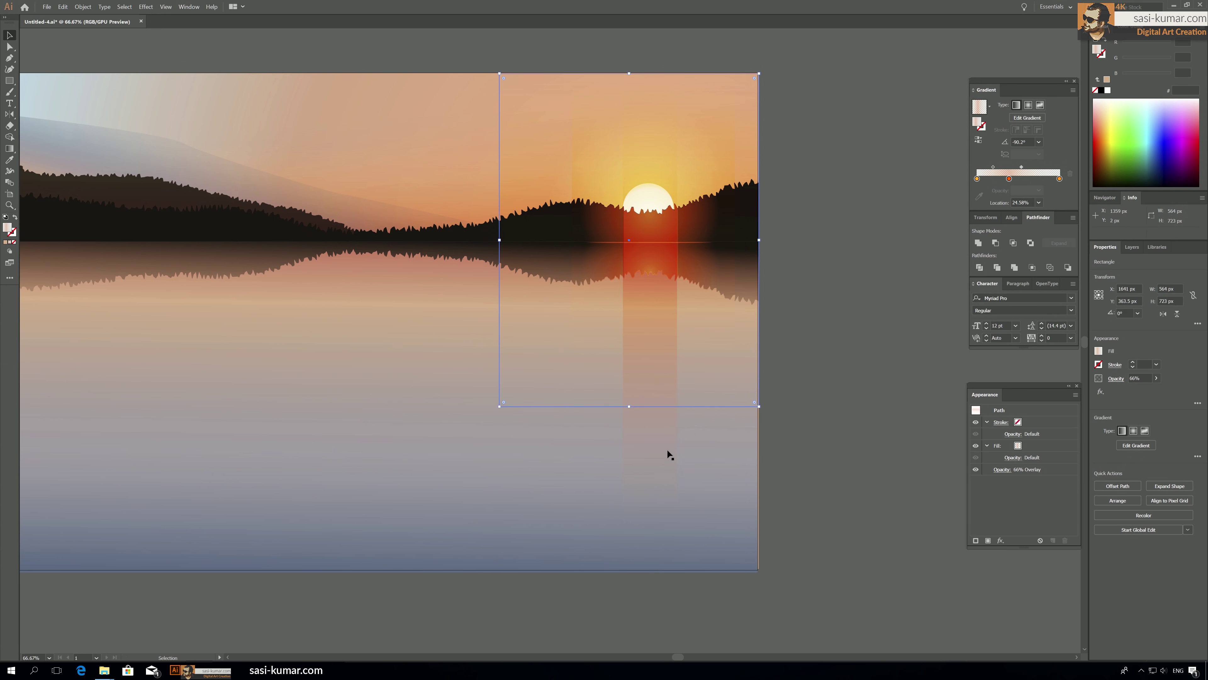
drag(630, 407, 632, 541)
drag(1022, 167, 1050, 168)
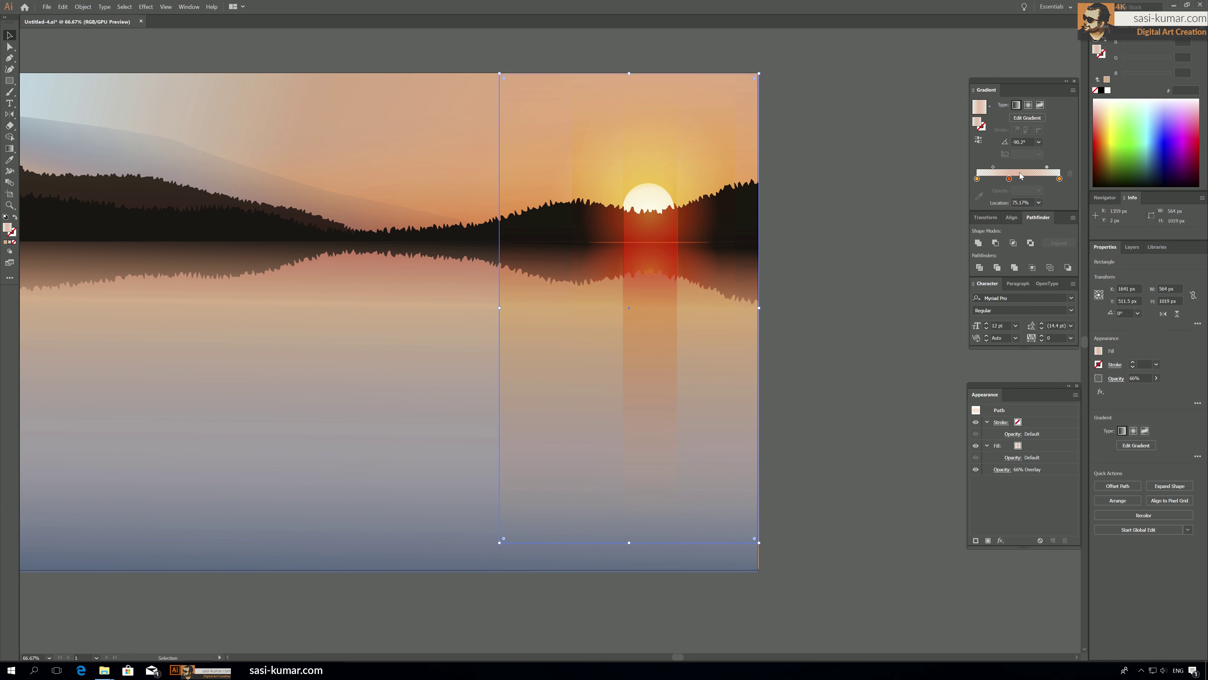
key(a)
key(v)
Extend the 354 px wide rectangle down the lake to 963 px high and set its second gradient midpoint to 70.9%.
click(699, 256)
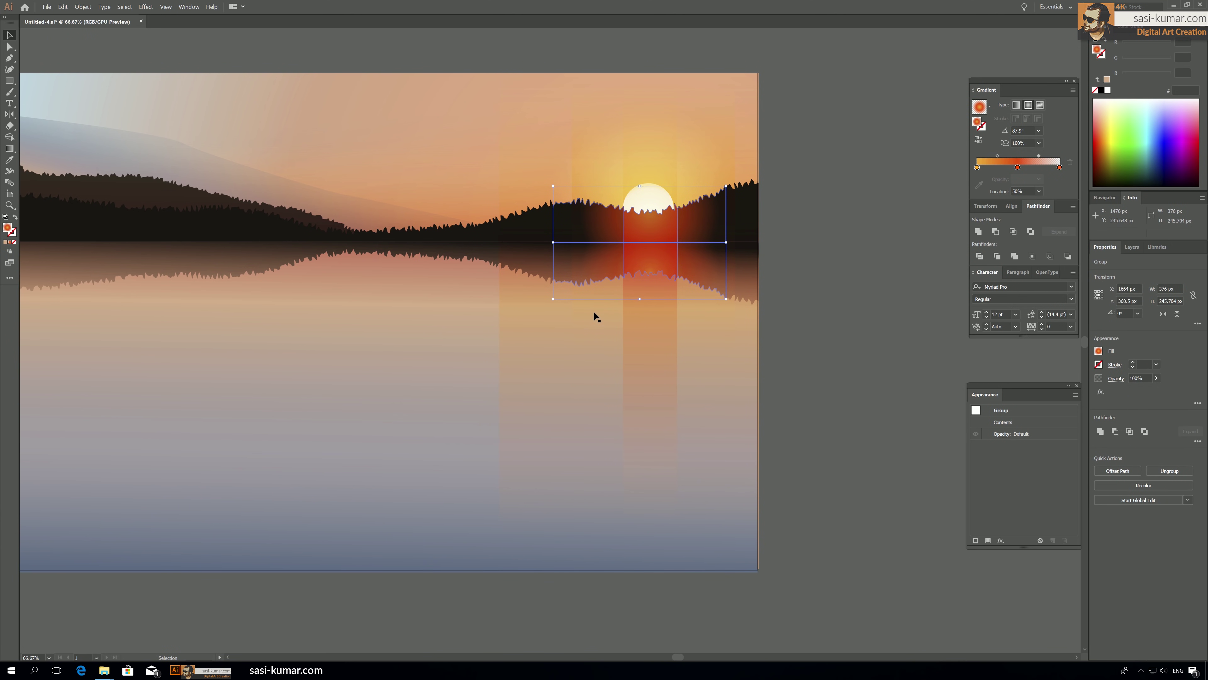
click(592, 270)
drag(655, 399, 659, 526)
drag(1021, 167, 1046, 167)
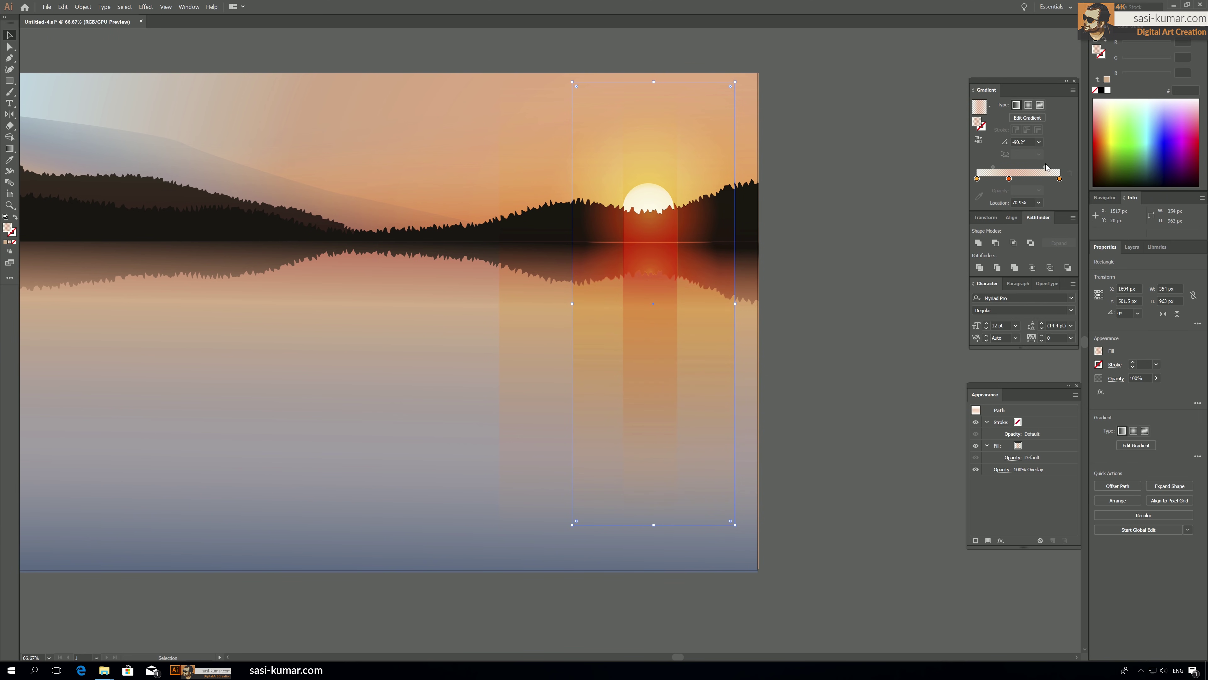
click(815, 298)
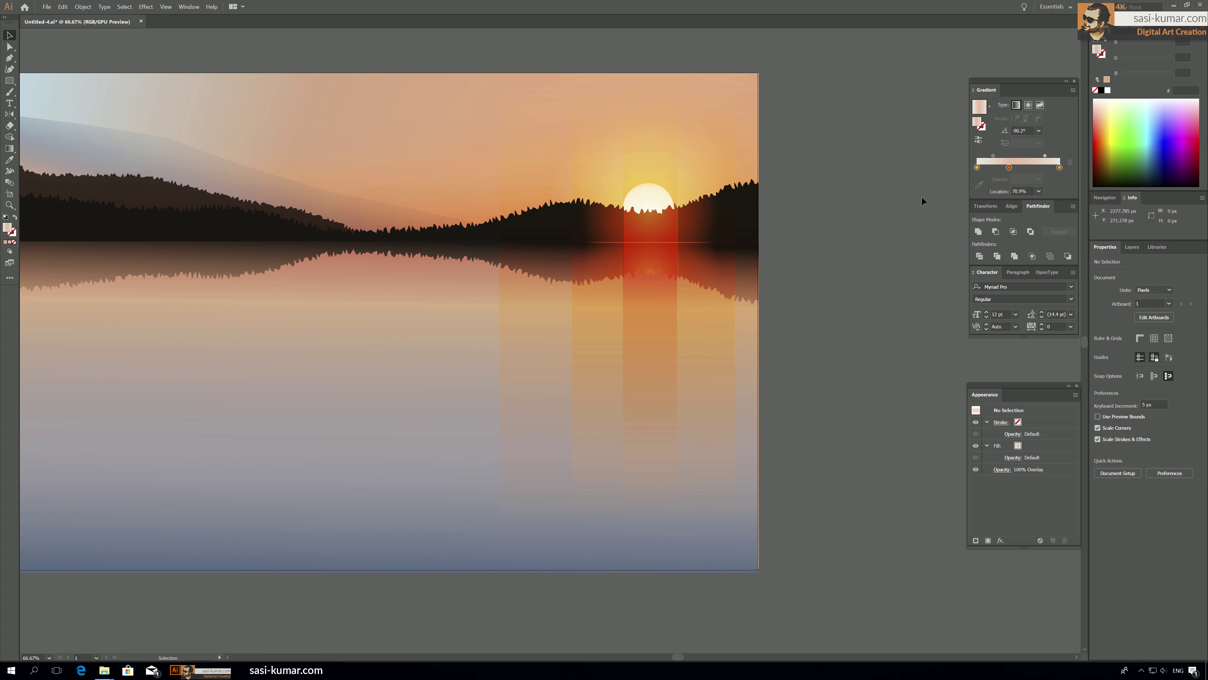
Add a new layer above the landscape artwork and lock the landscape's layer.
scroll(845, 205, left, 1)
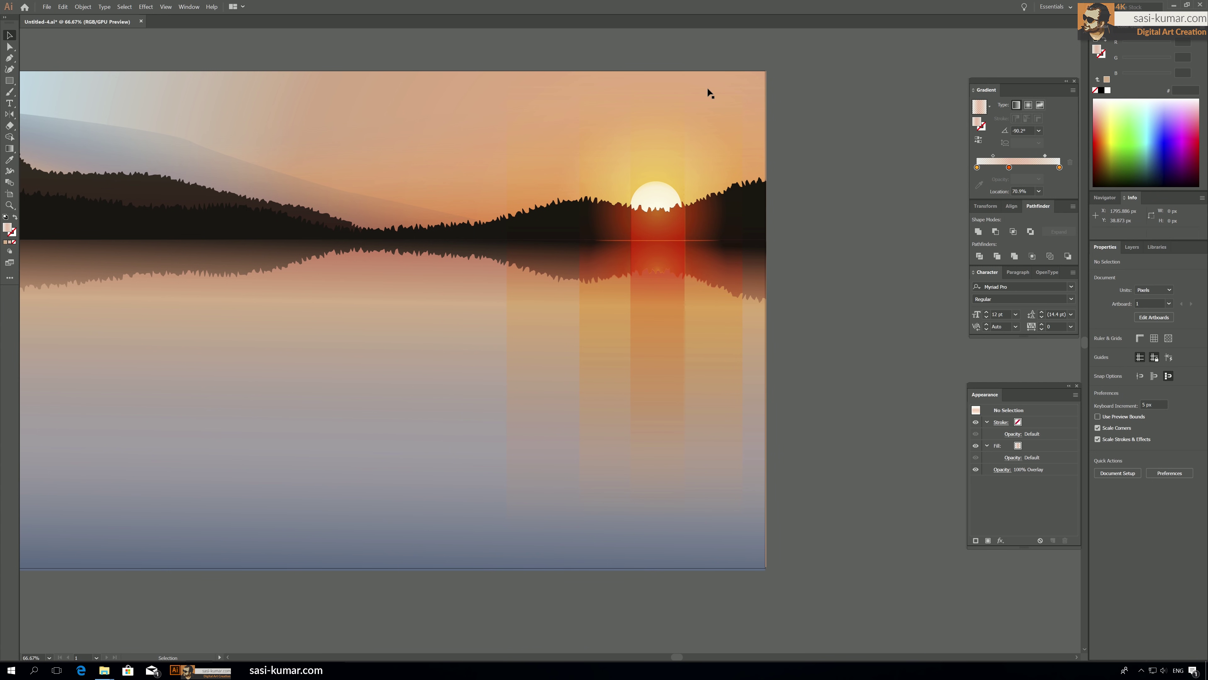
key(ctrl+1)
drag(883, 180, 803, 287)
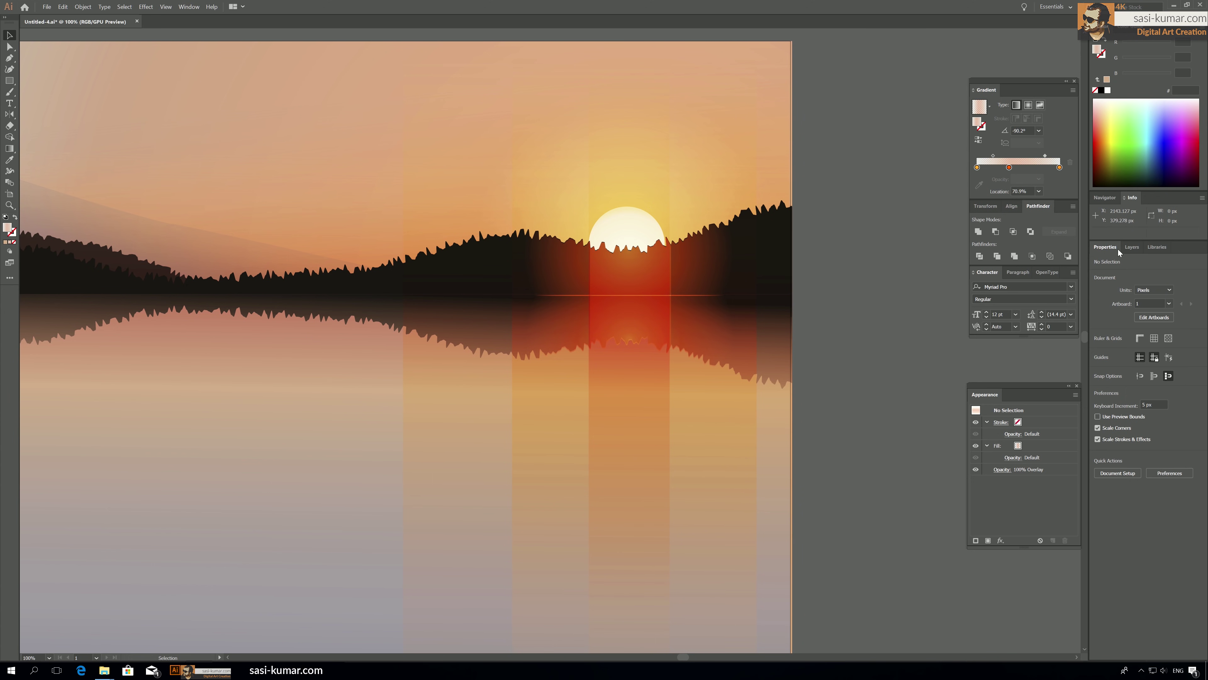
click(1132, 248)
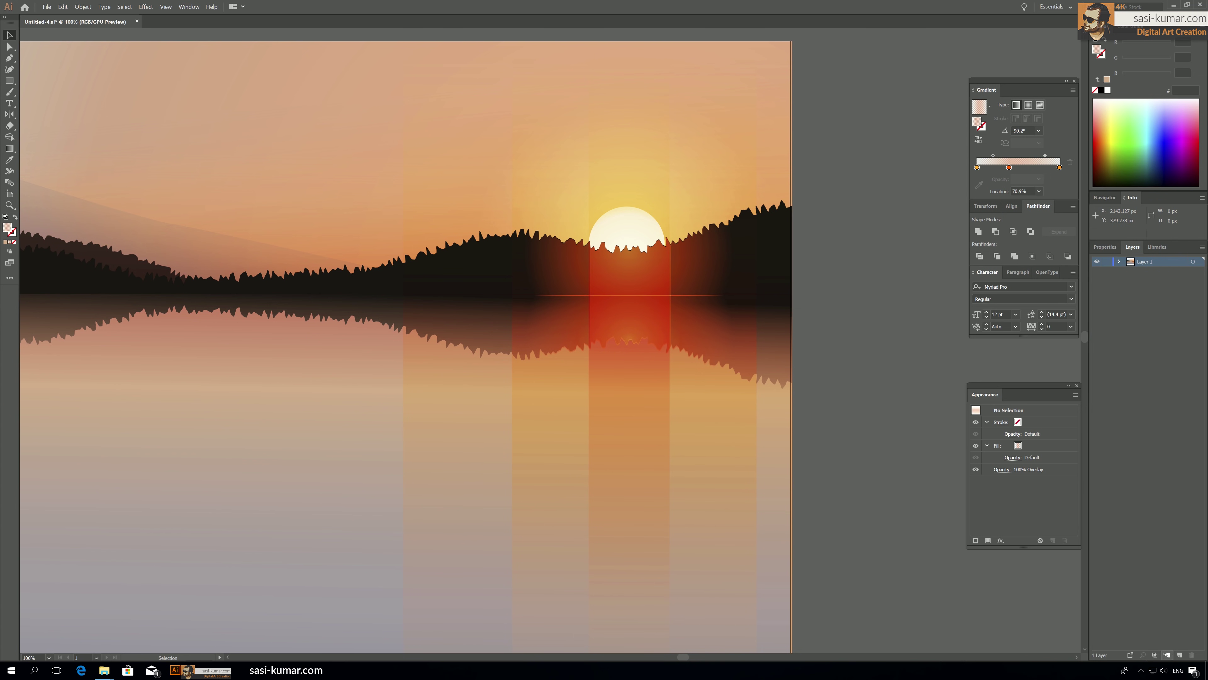
click(1180, 655)
Draw six straight line segments on the new layer, fanning out from the sun over the hills and lake.
drag(10, 81, 41, 126)
drag(533, 286, 329, 376)
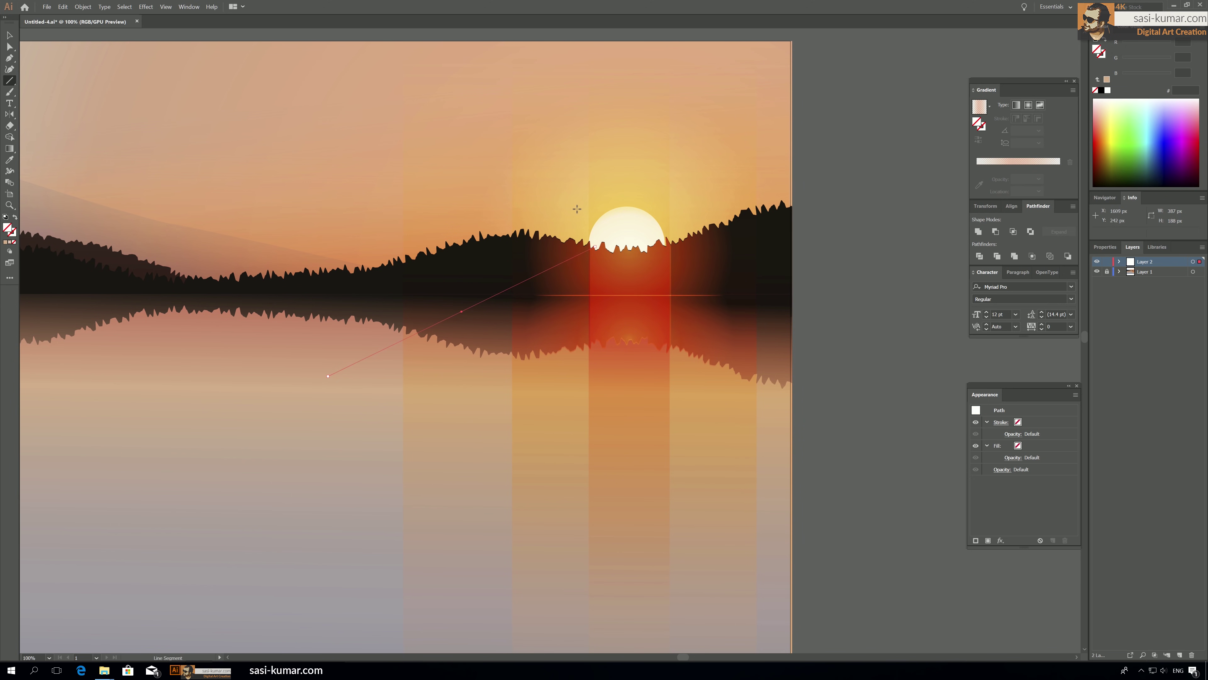
drag(599, 242, 763, 313)
mouse_move(645, 249)
mouse_down()
mouse_move(719, 244)
mouse_move(621, 245)
mouse_move(772, 249)
mouse_up()
drag(622, 234, 375, 229)
drag(606, 226, 521, 225)
drag(600, 232, 476, 218)
Select the six lines radiating from the sun and give them an orange #F26A27 stroke.
click(13, 37)
drag(894, 414, 400, 120)
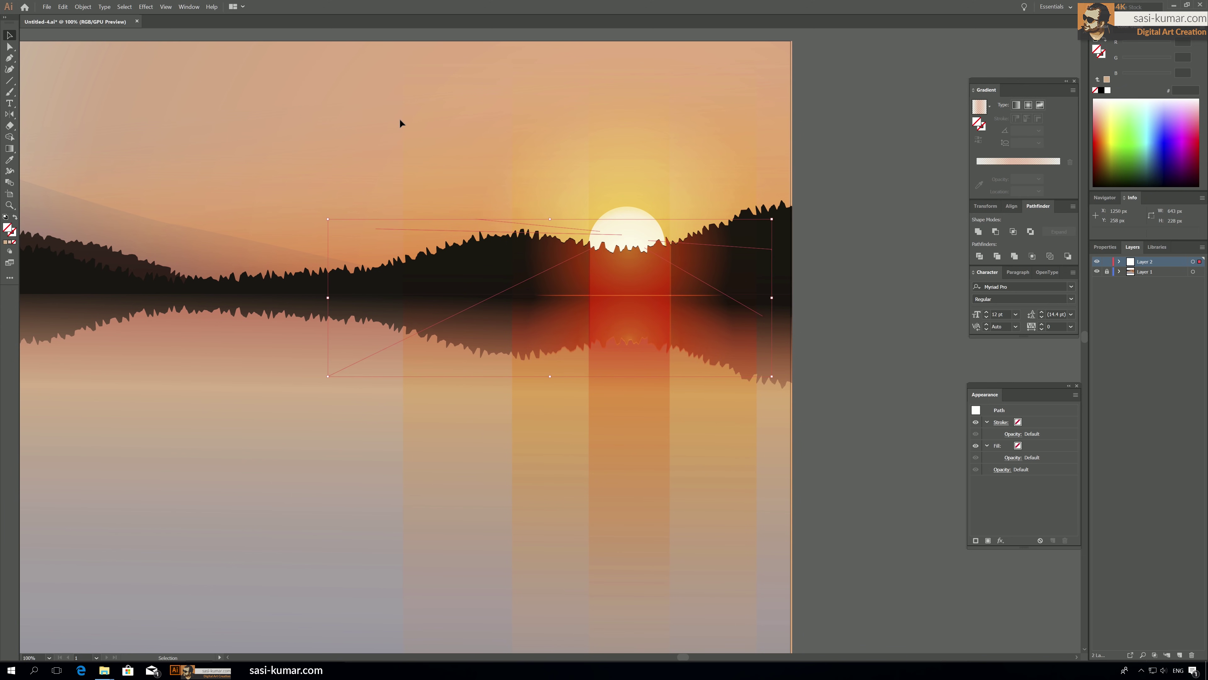
double_click(15, 236)
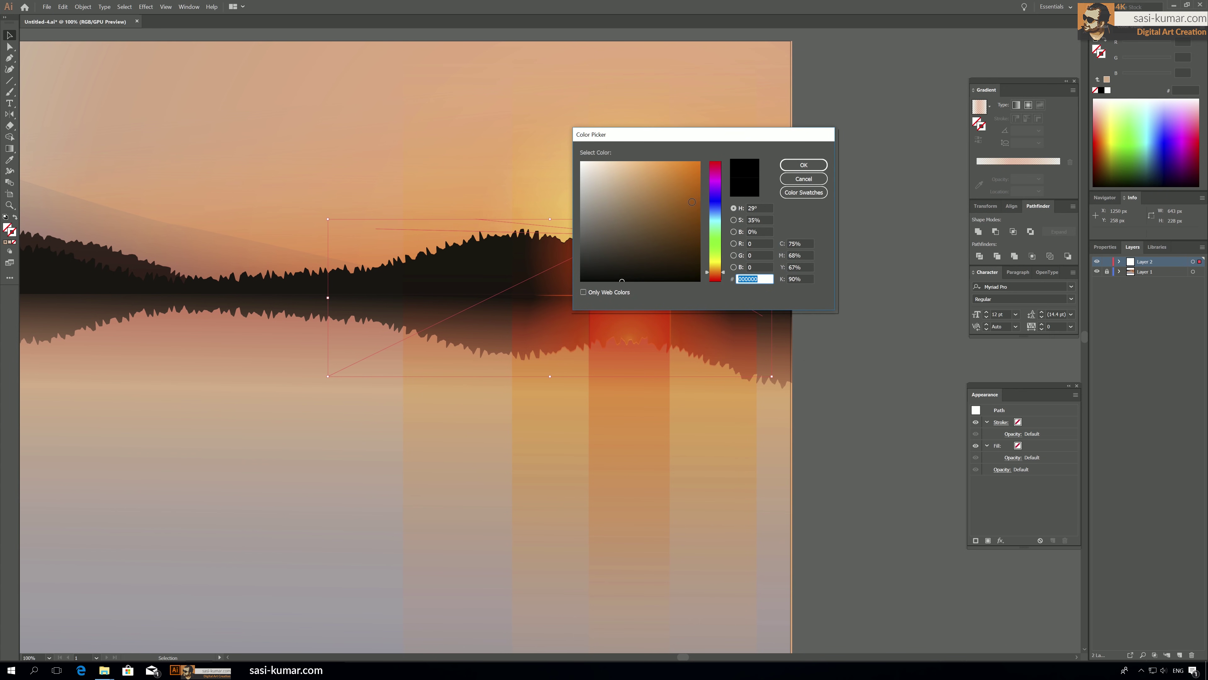
drag(715, 272, 662, 167)
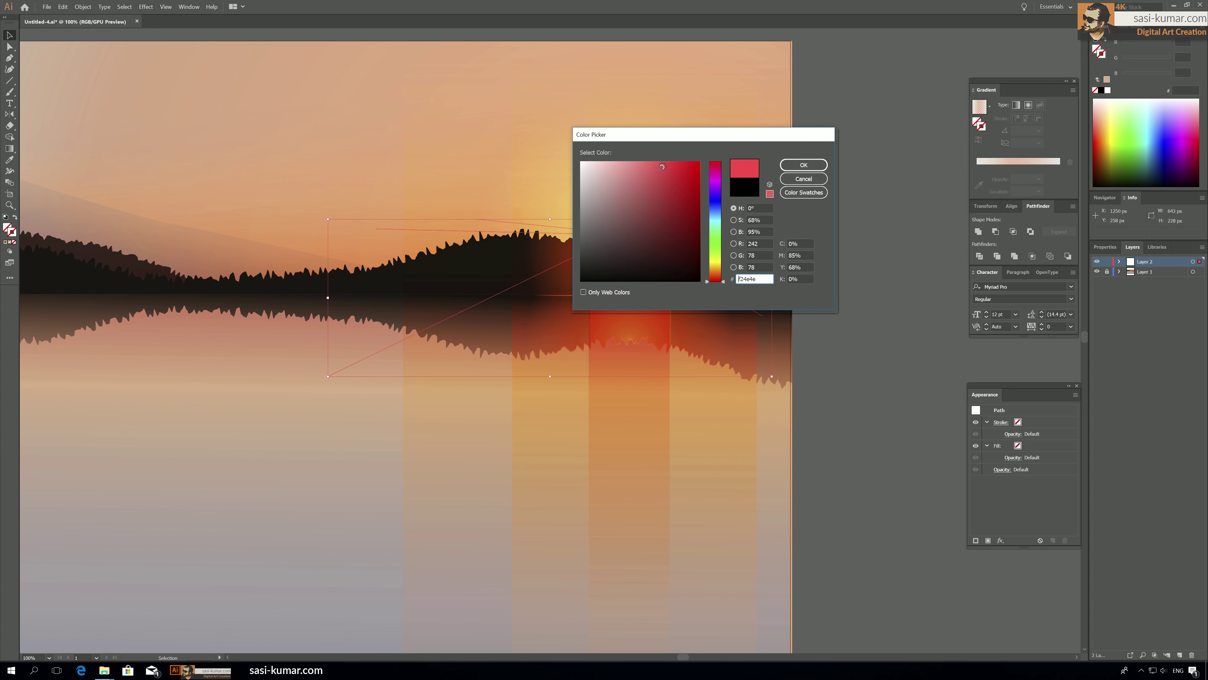
drag(766, 133, 962, 91)
drag(919, 234, 919, 232)
drag(871, 136, 878, 127)
click(999, 123)
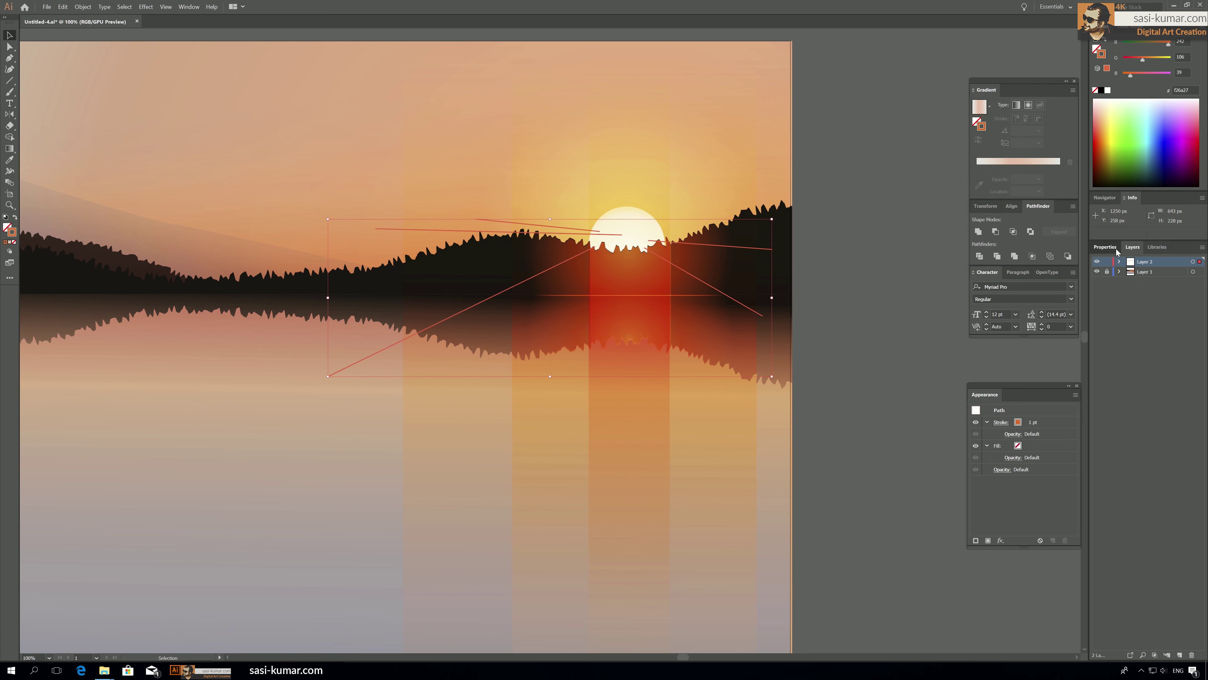
Apply the triangular tapered width profile to the six orange lines so they narrow away from the sun.
click(1105, 246)
click(1115, 365)
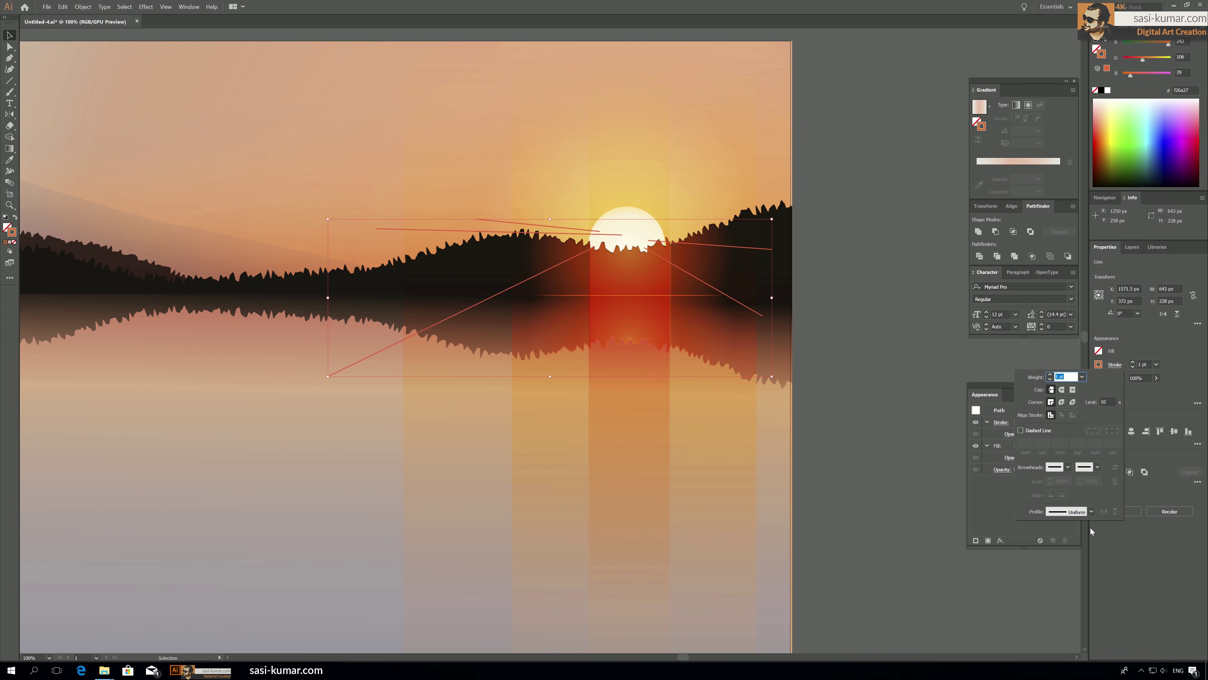
click(1089, 512)
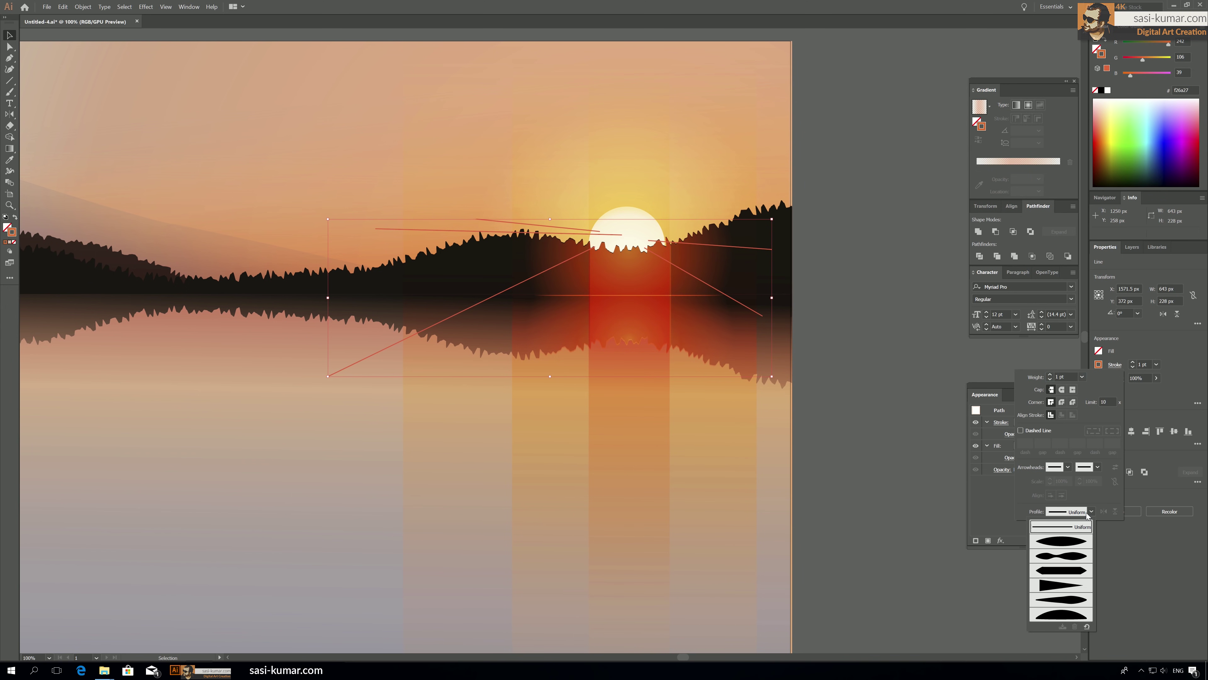
click(1066, 586)
click(837, 310)
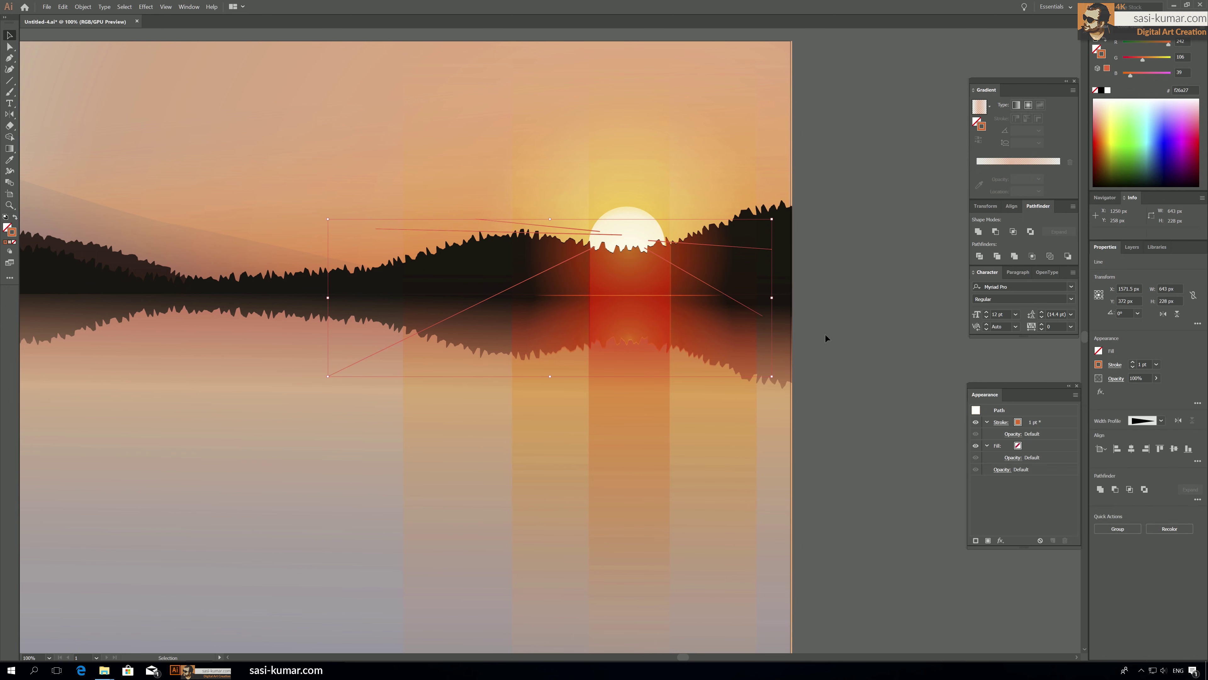
click(824, 335)
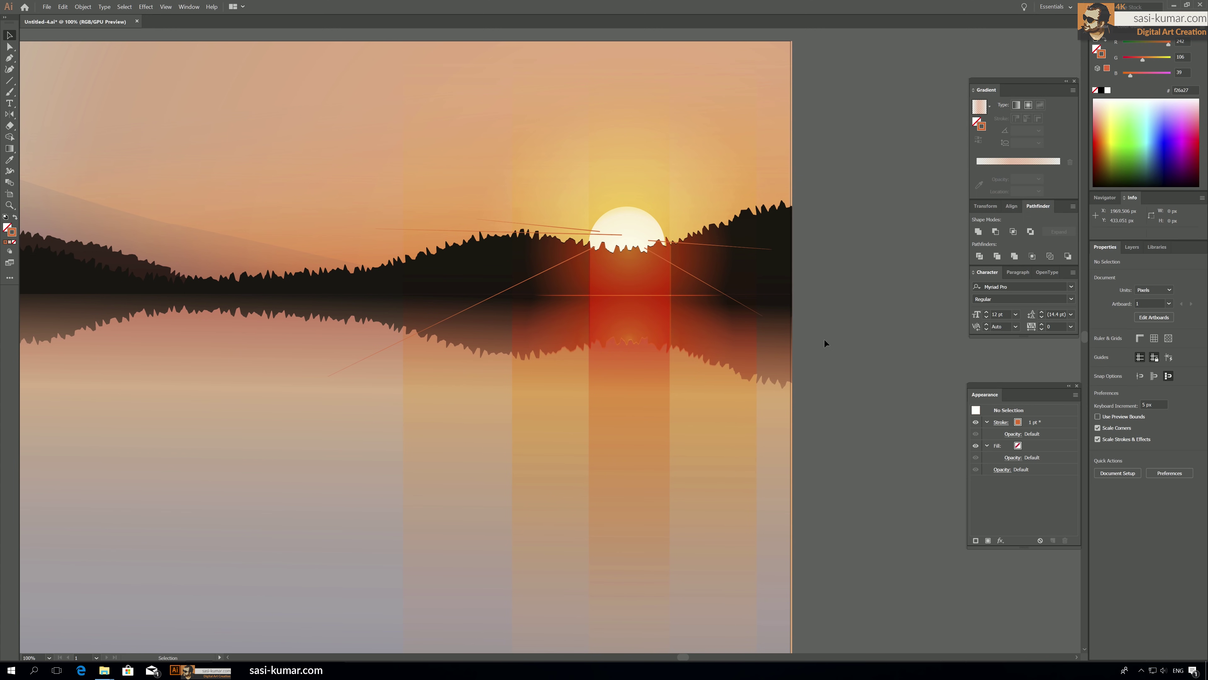
Shift the long, nearly horizontal ray left of the sun outward so its thick end meets the sun's edge.
click(689, 275)
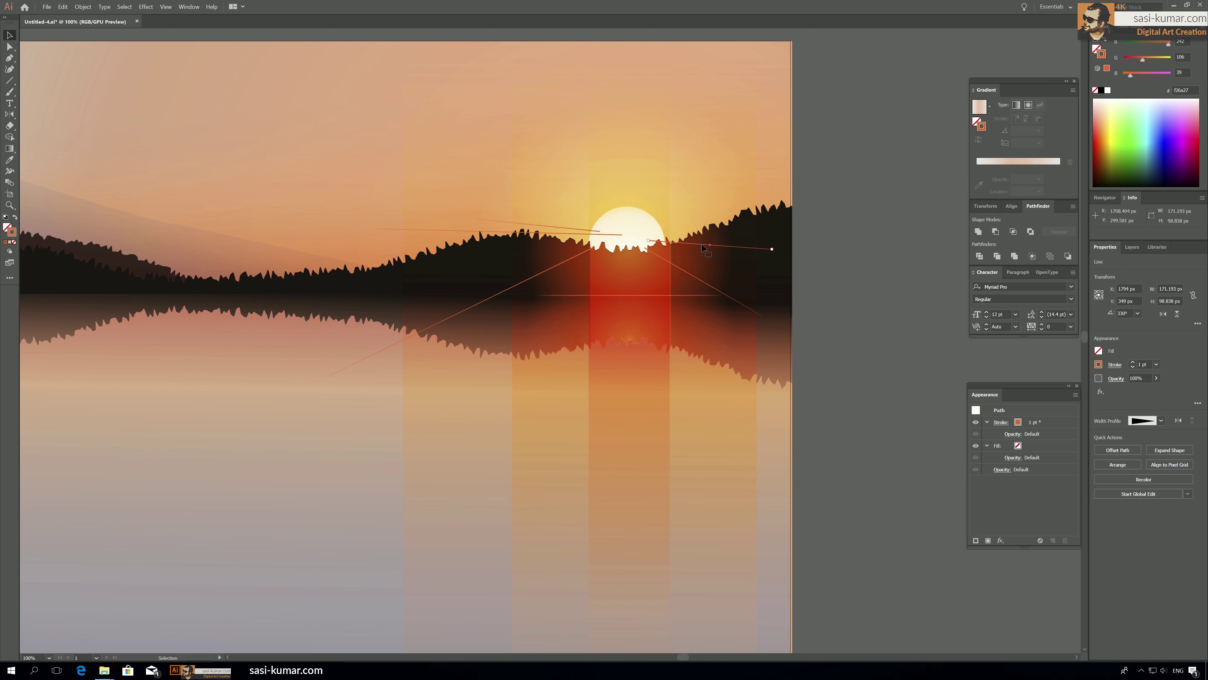
click(553, 230)
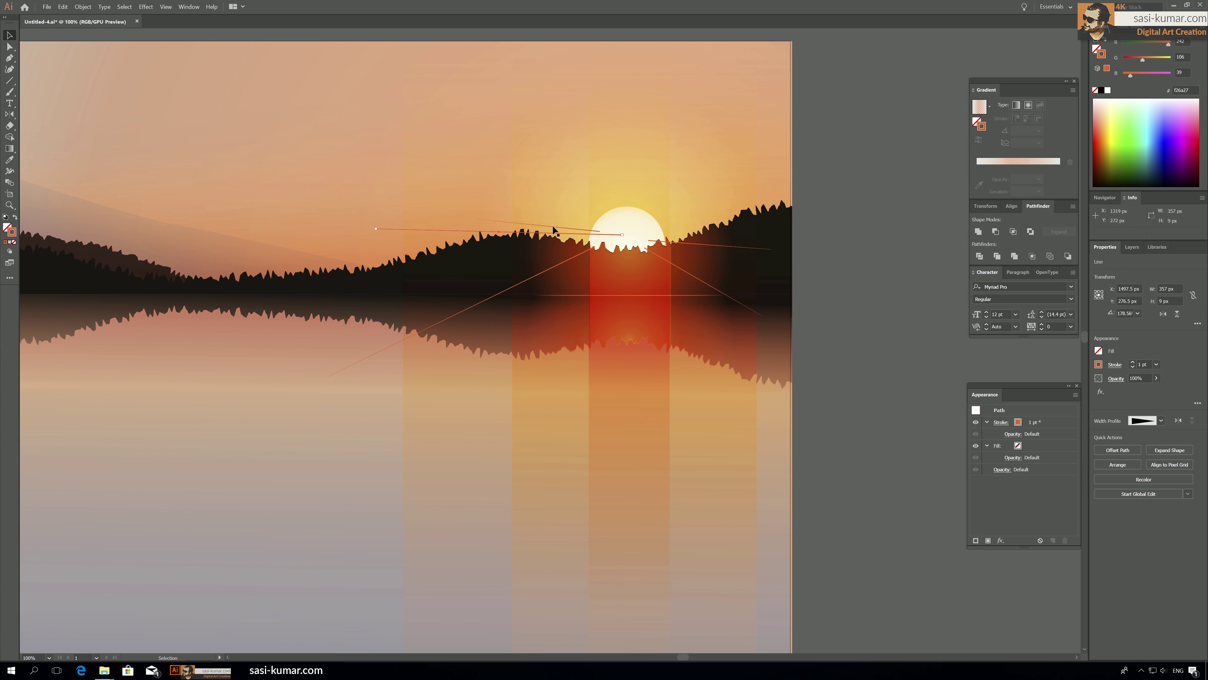
click(557, 264)
click(587, 234)
drag(587, 233, 570, 232)
click(861, 154)
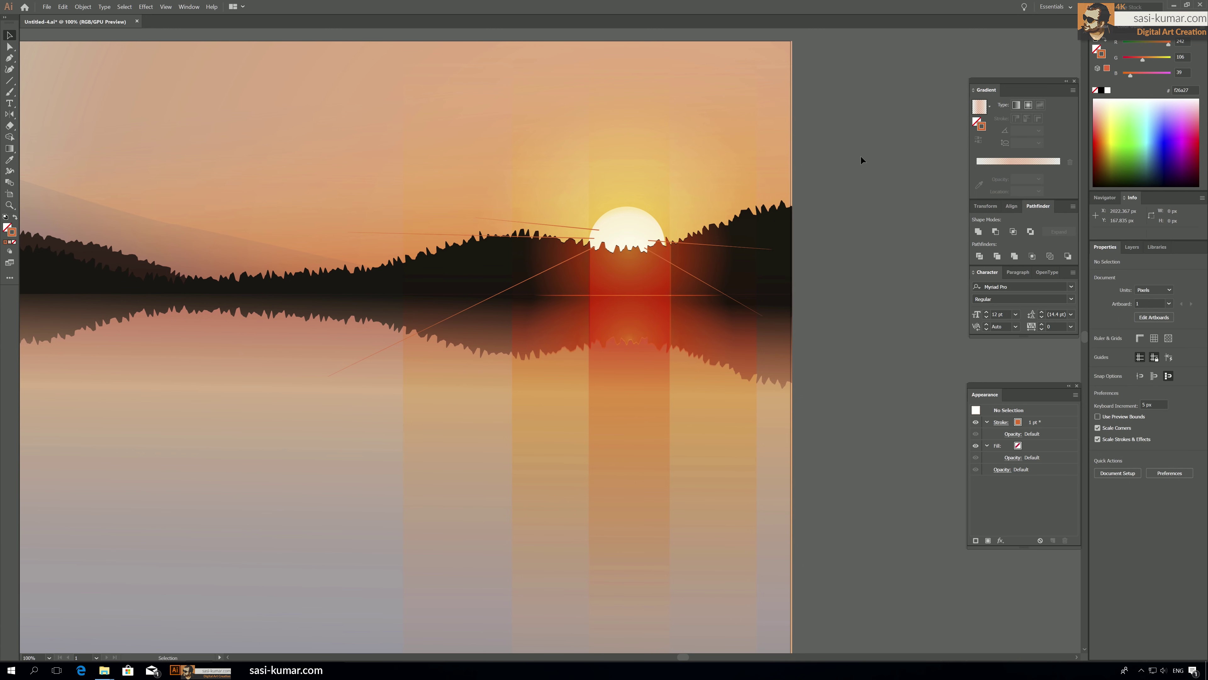
Select all the orange rays and set their stroke weight to 3 pt.
drag(869, 395, 431, 164)
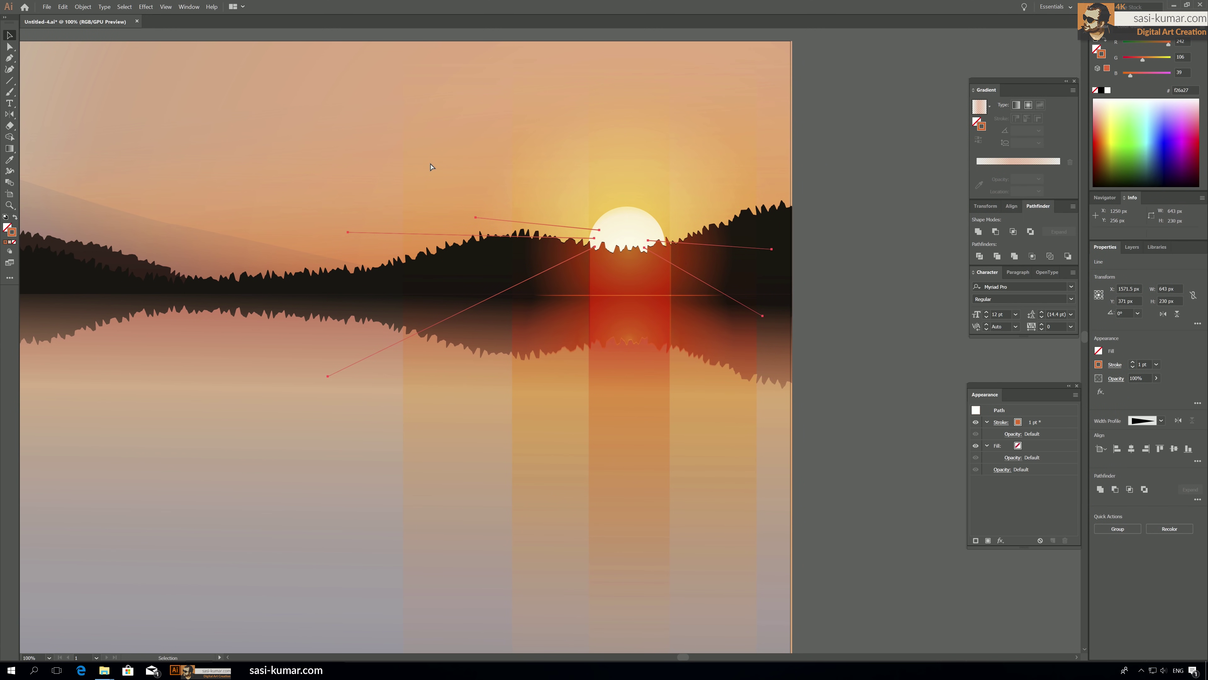
key(ctrl+h)
key(ctrl+h)
click(1133, 362)
click(1133, 362)
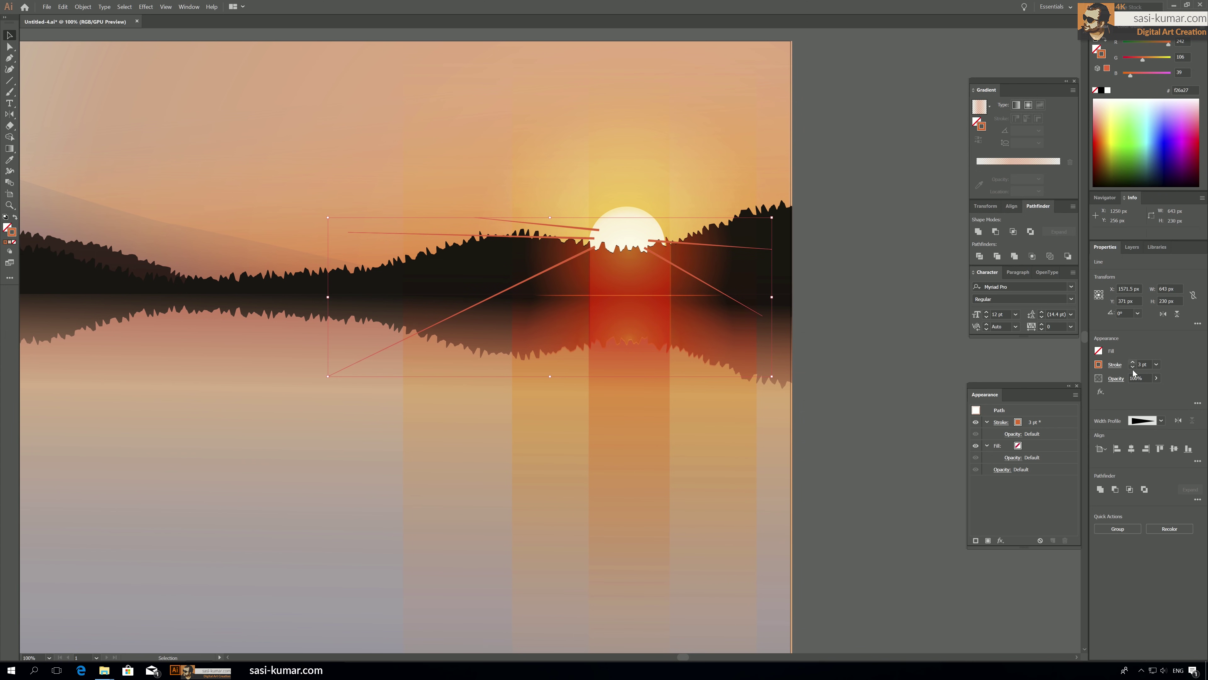
click(859, 311)
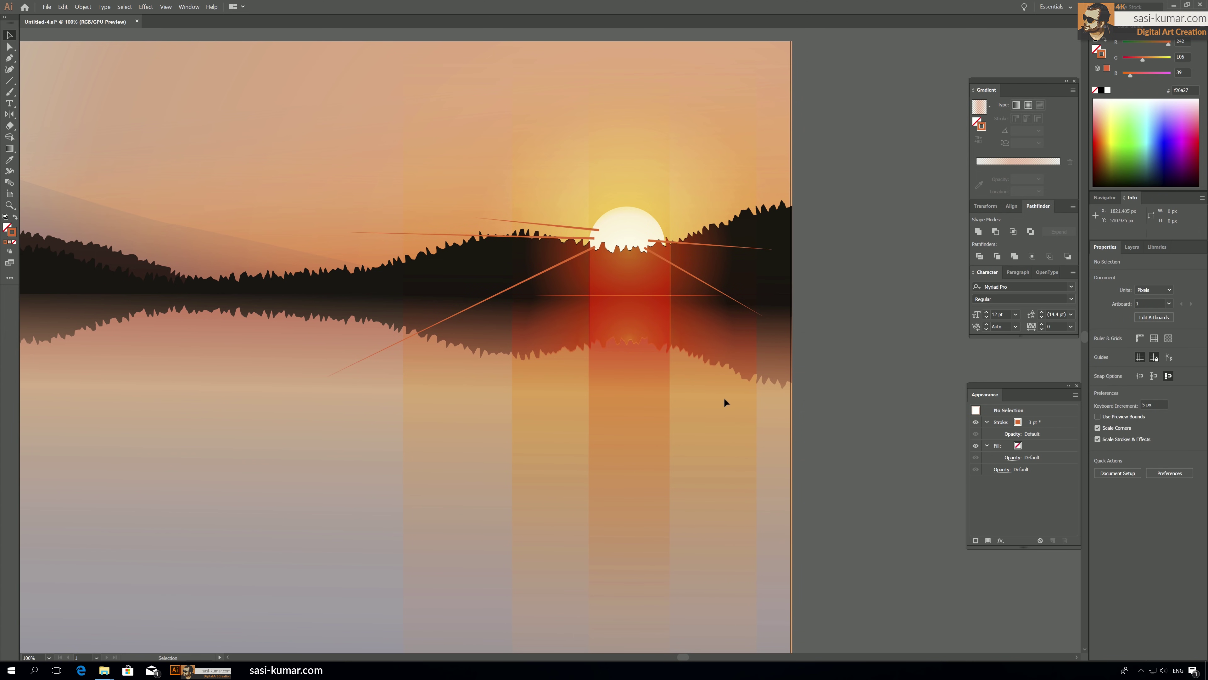
Duplicate the orange rays in place and group the copies with a 1 pt stroke weight.
drag(724, 402, 403, 171)
click(877, 214)
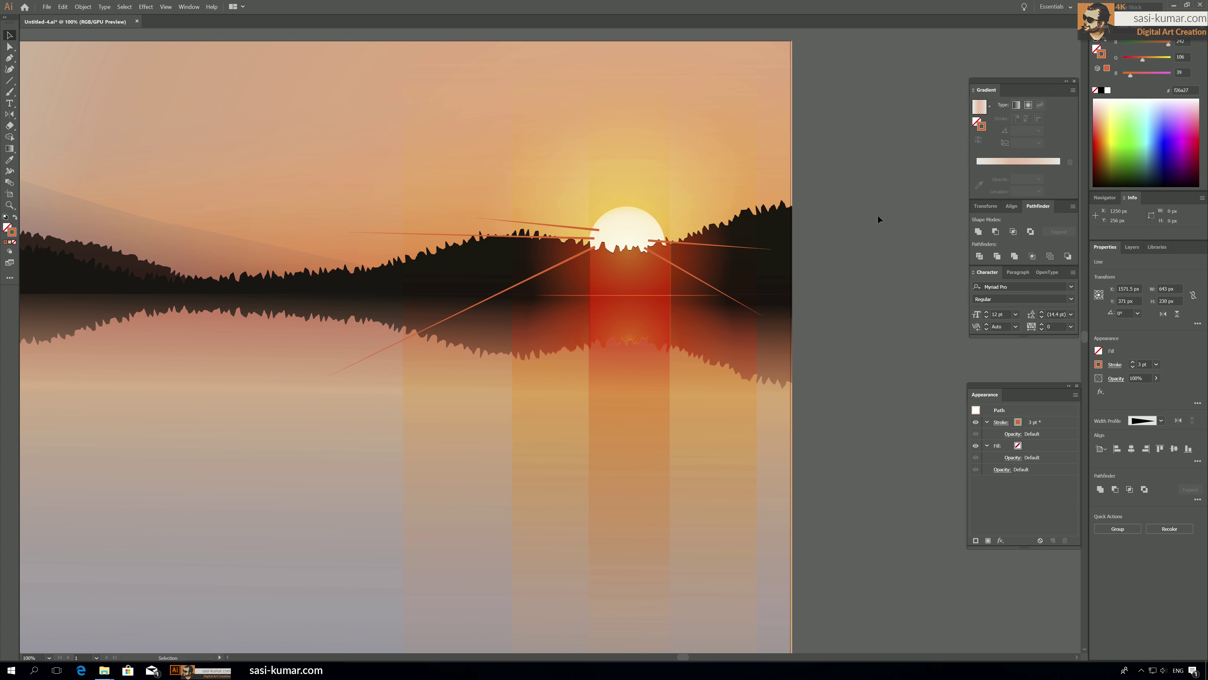
drag(474, 196, 667, 286)
click(867, 265)
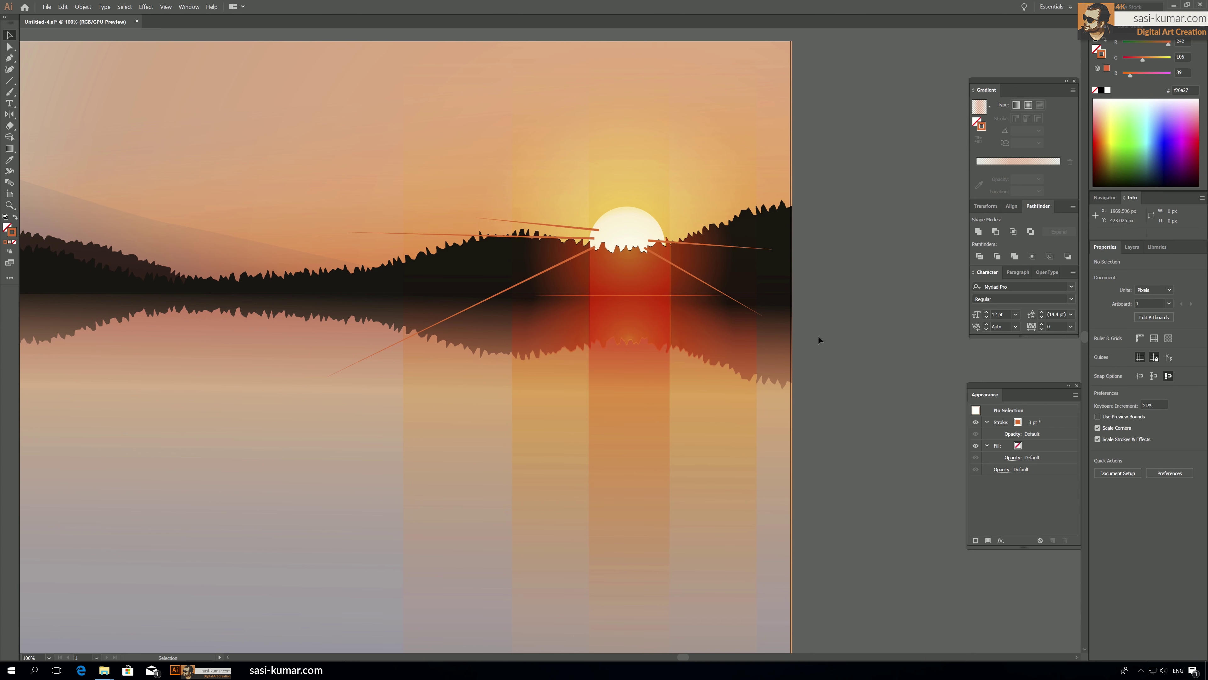
key(a)
key(ctrl+z)
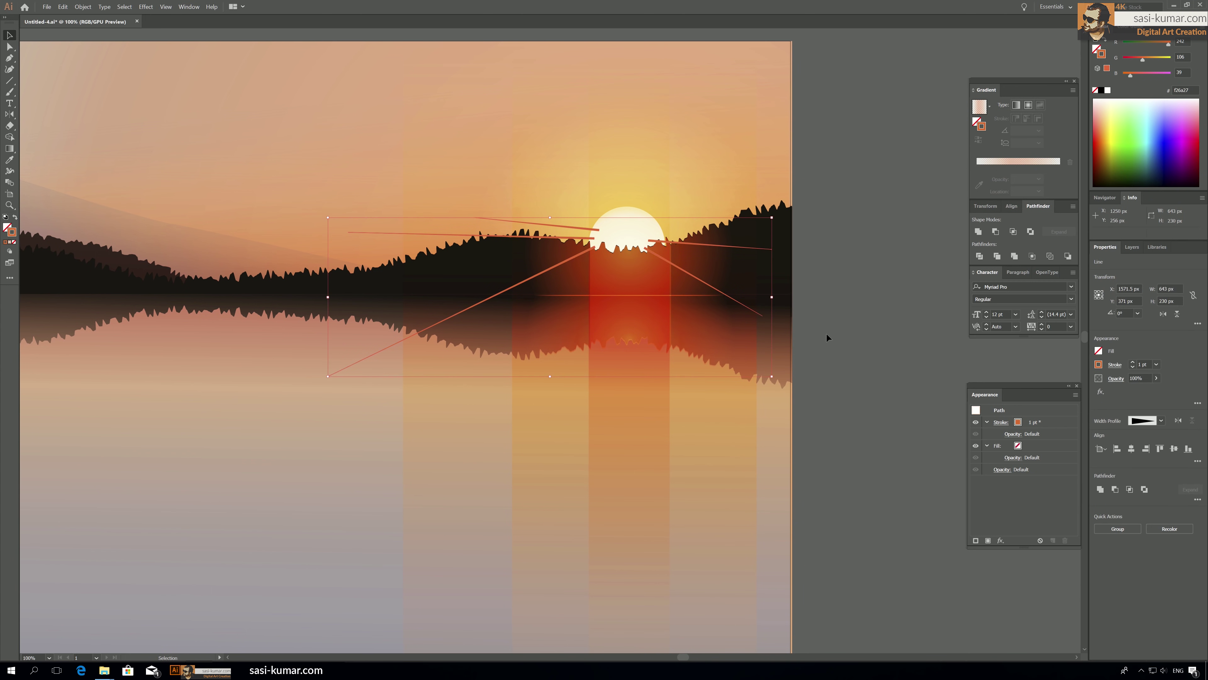
key(ctrl+g)
key(v)
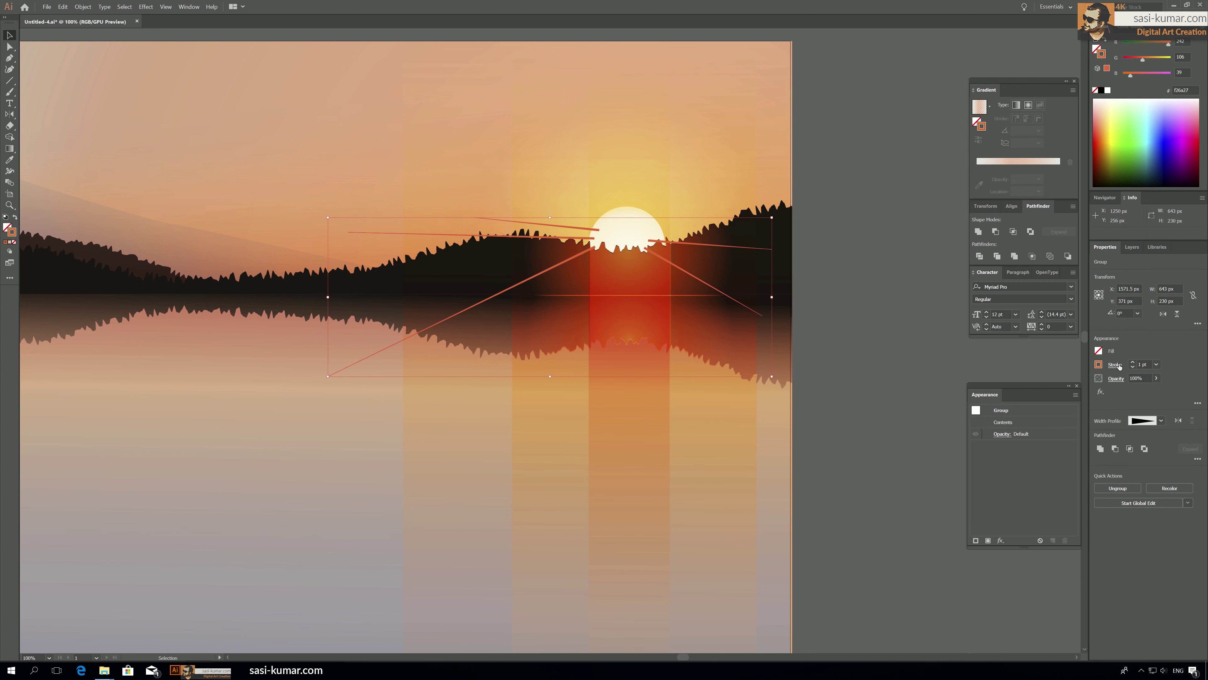
Set the blending mode of the duplicated ray group to Overlay.
click(1114, 378)
click(1055, 399)
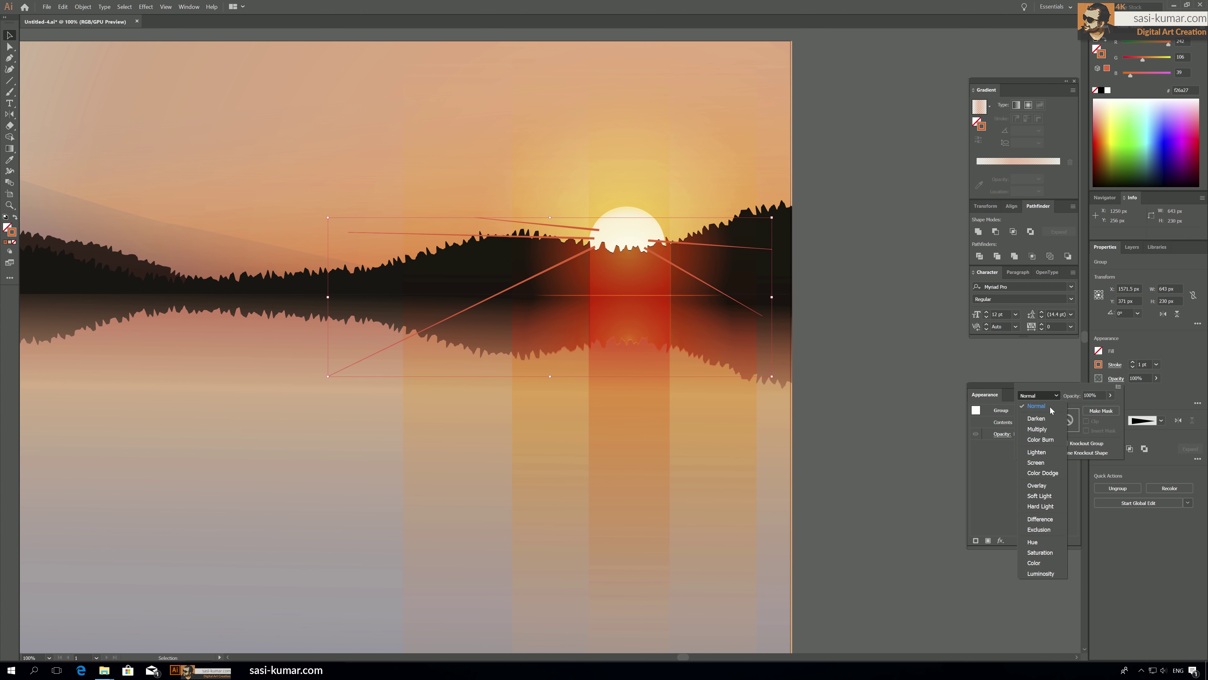
click(1042, 455)
click(1040, 398)
click(1043, 483)
key(Escape)
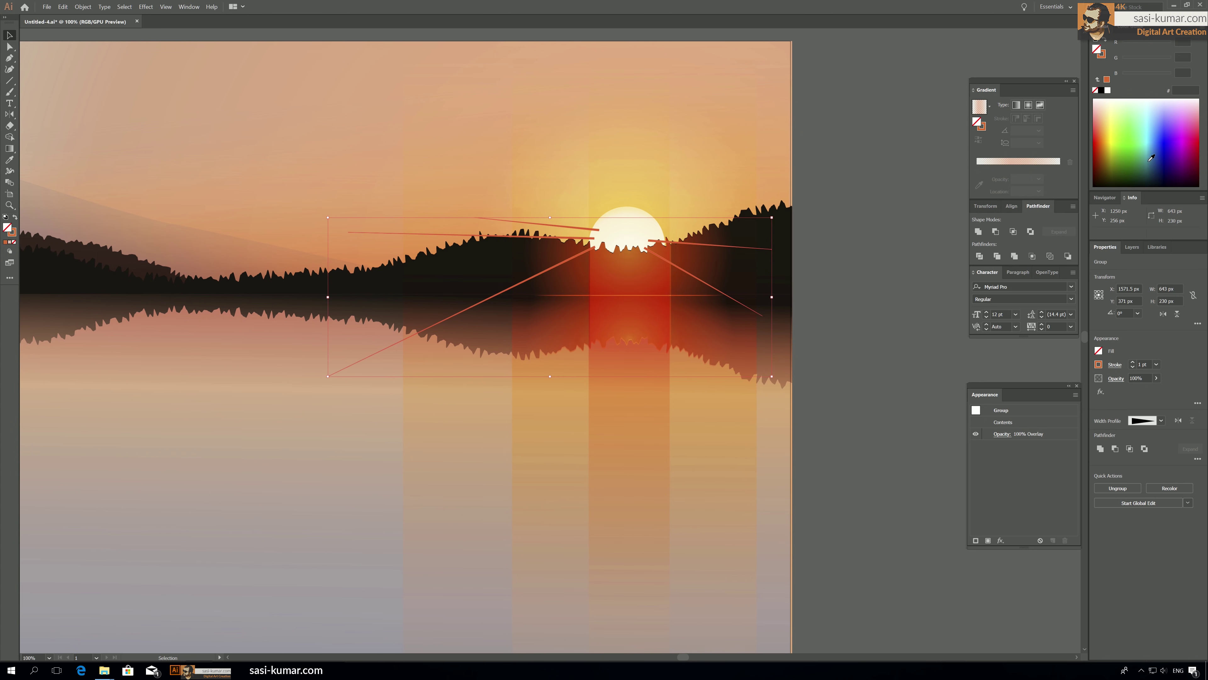
Change the Overlay ray group's stroke to white and set its weight to 2 pt.
click(1098, 364)
click(1009, 398)
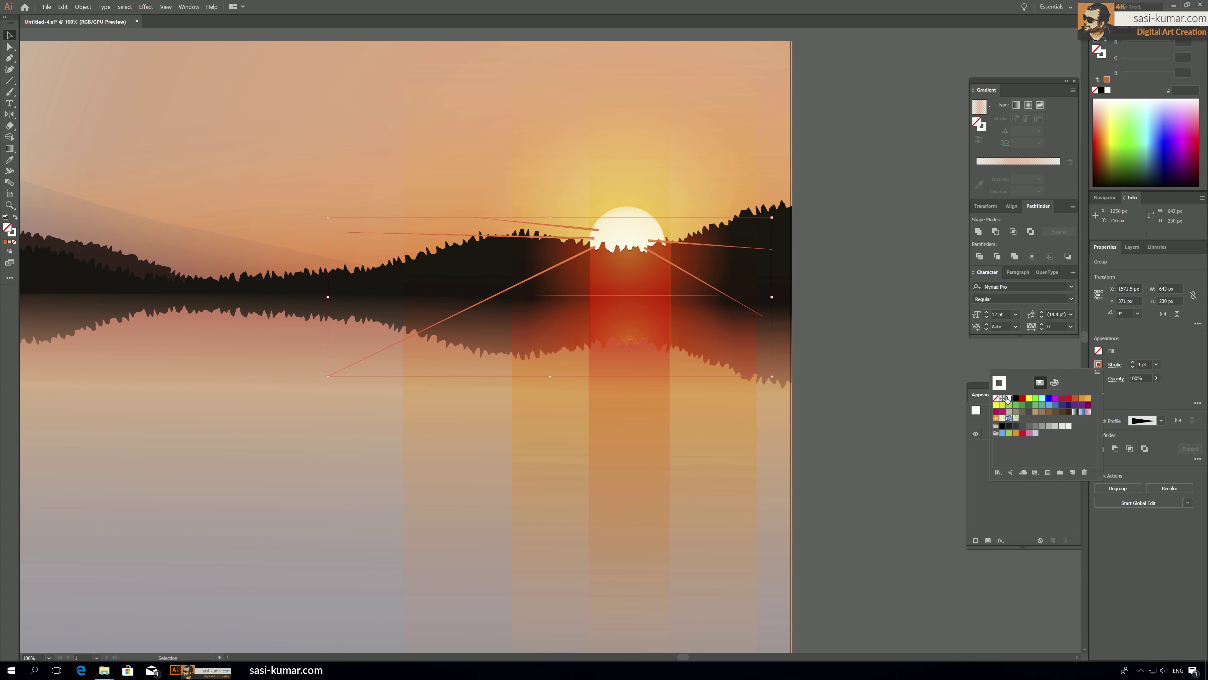
click(1133, 362)
click(1133, 363)
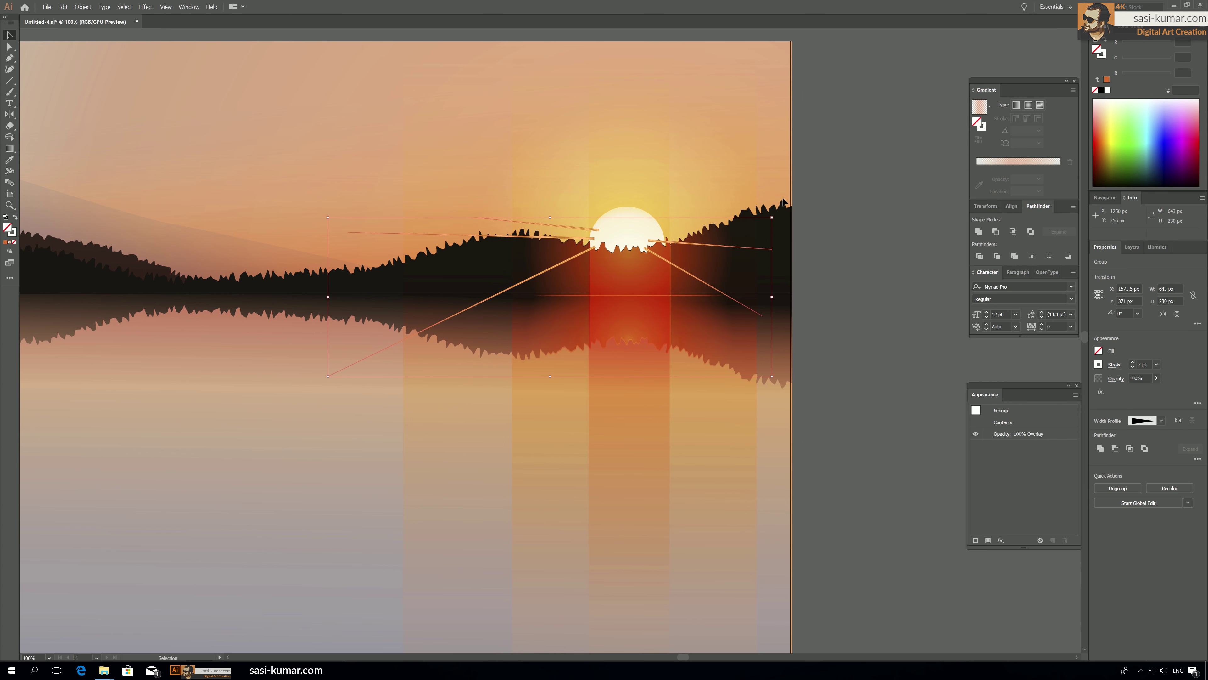
click(832, 148)
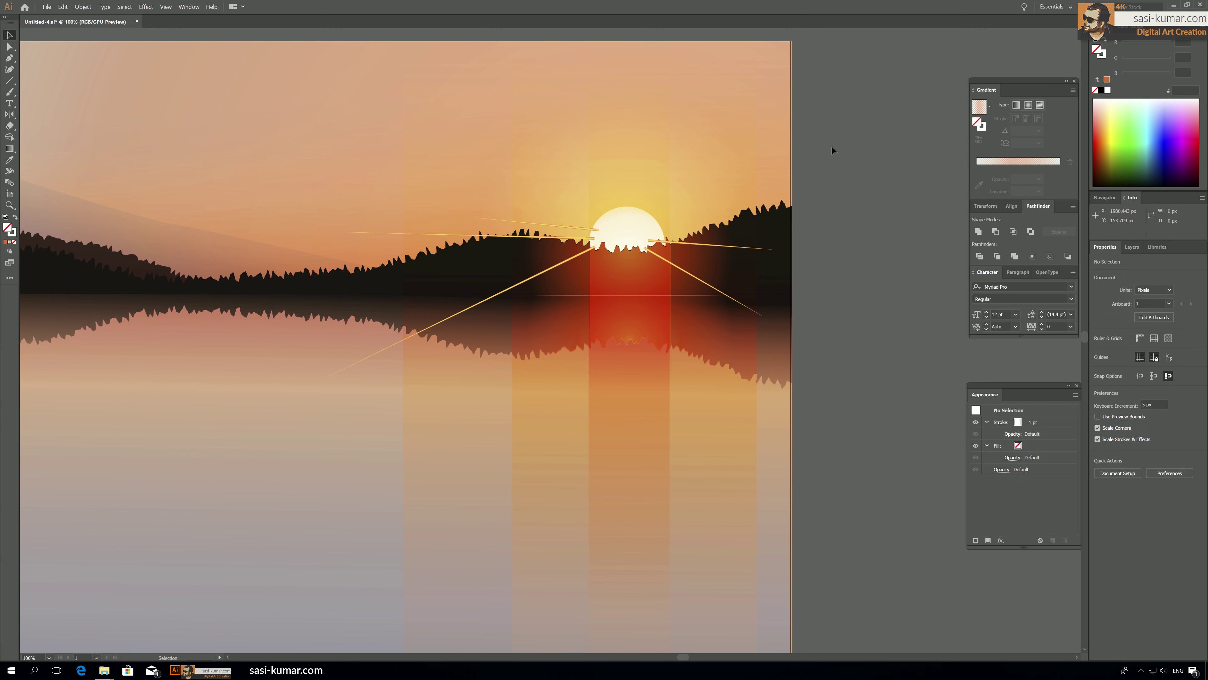
Temporarily hide the white ray group, set the underlying orange rays' stroke weight to 5 pt, and show the group again.
click(653, 252)
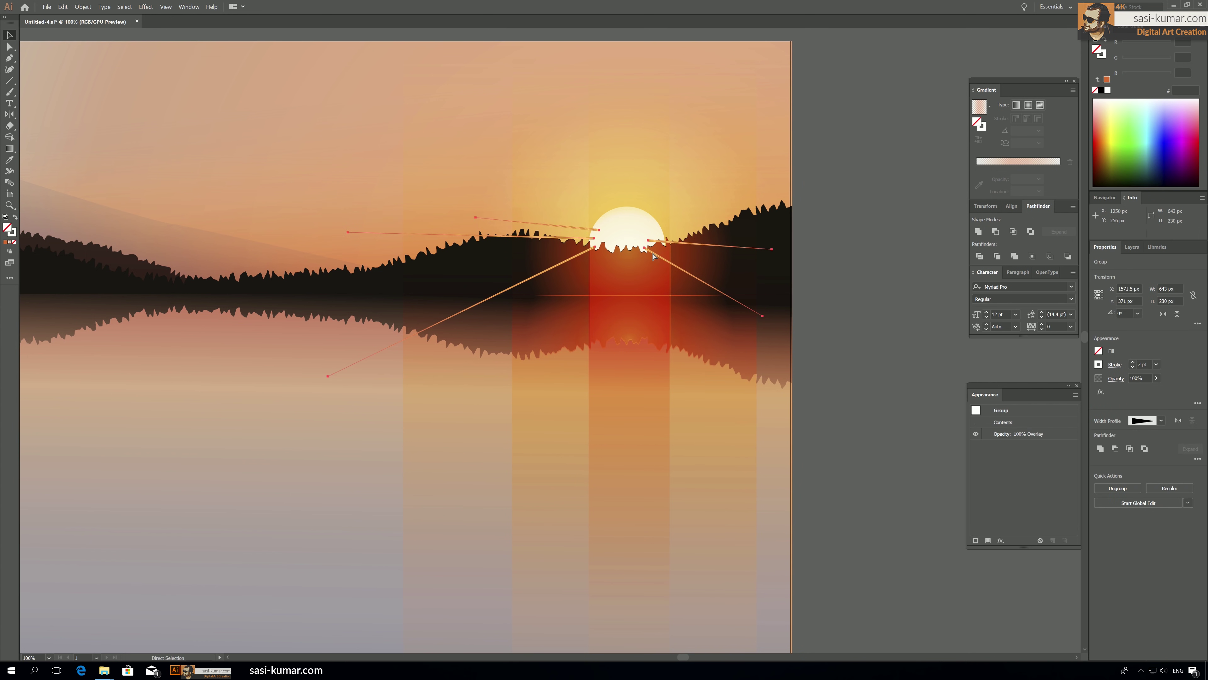
click(651, 254)
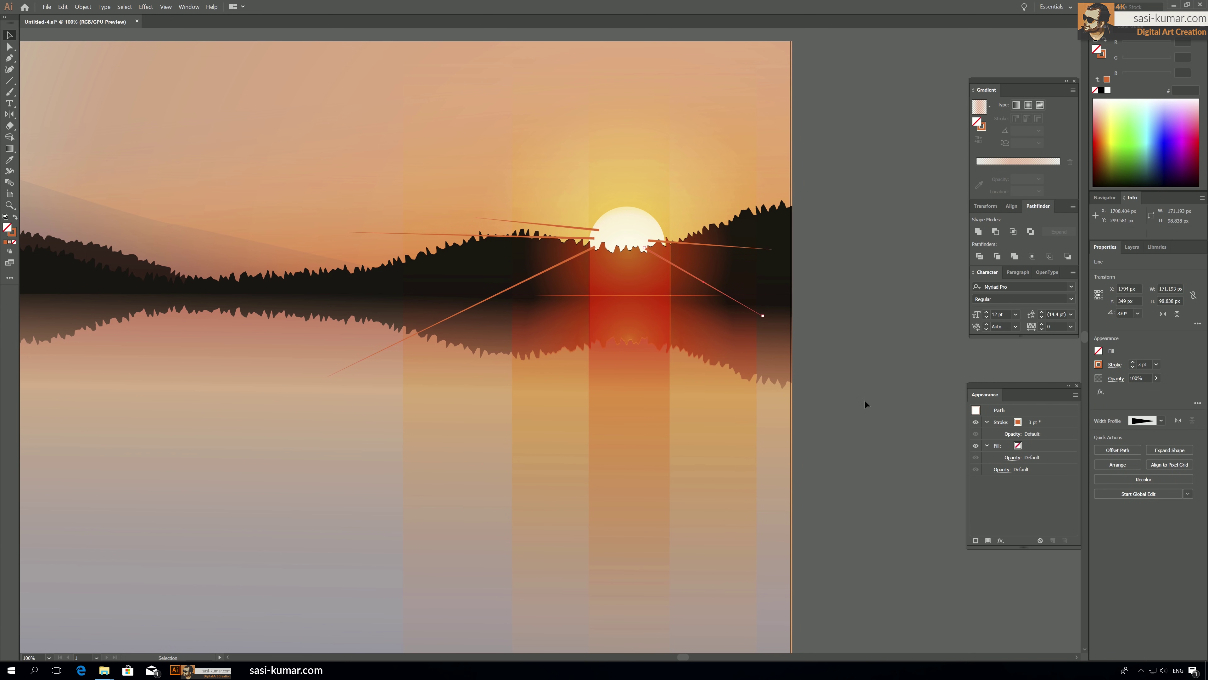
drag(905, 402, 332, 157)
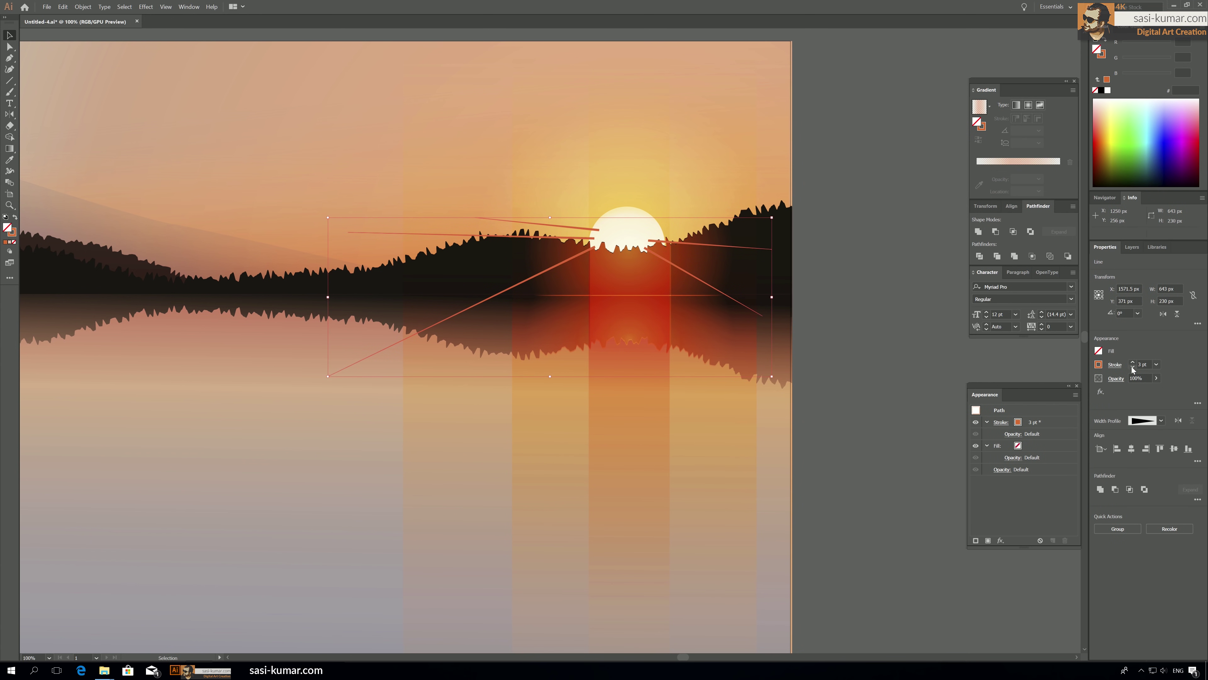
click(1133, 362)
click(1132, 363)
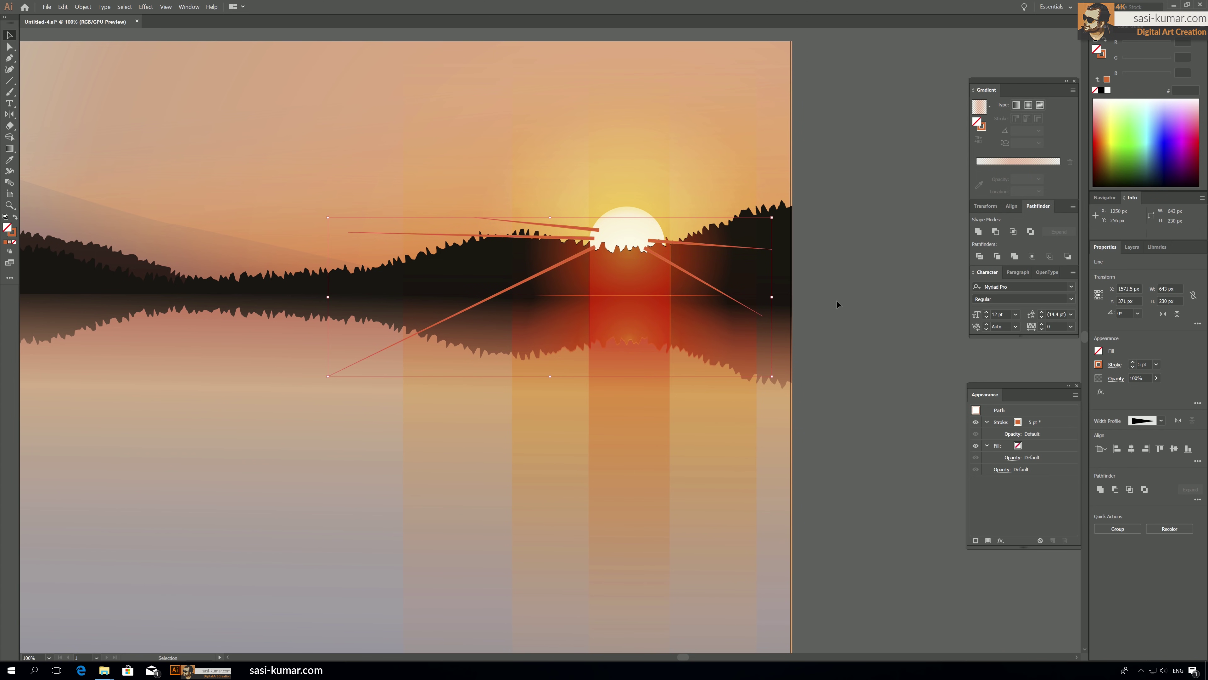
key(ctrl+z)
key(ctrl+z)
click(852, 279)
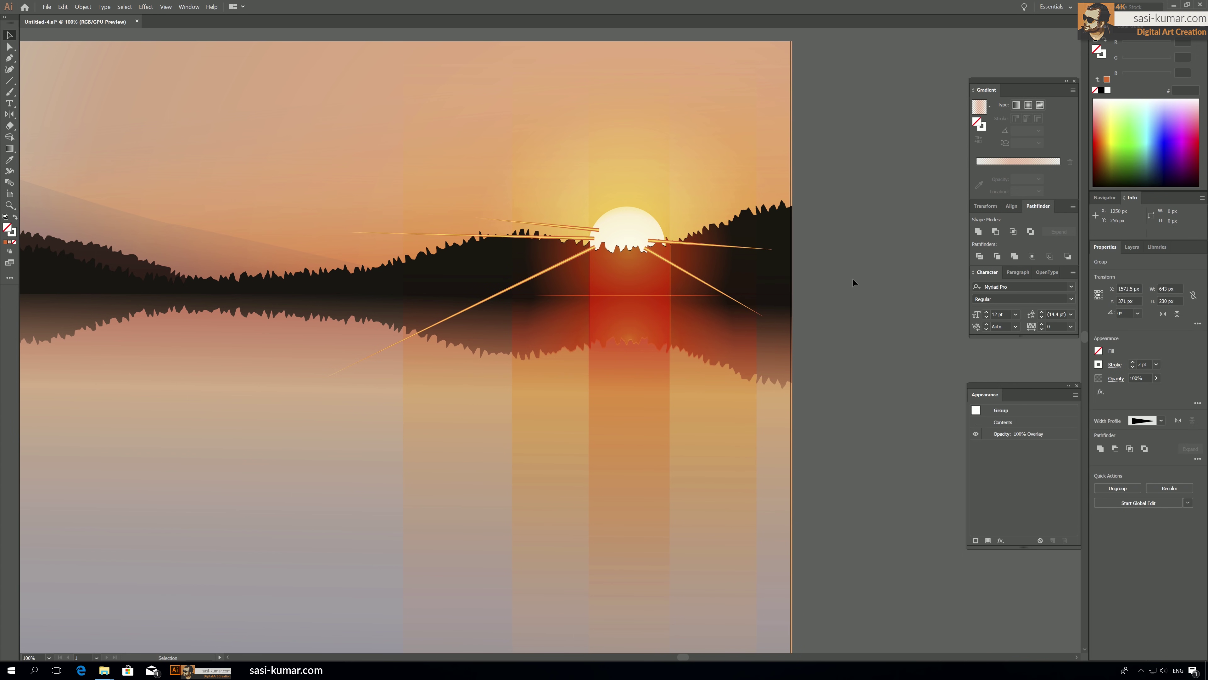
Select the orange rays together with the white Overlay group and set their opacity to 70%.
scroll(852, 280, up, 2)
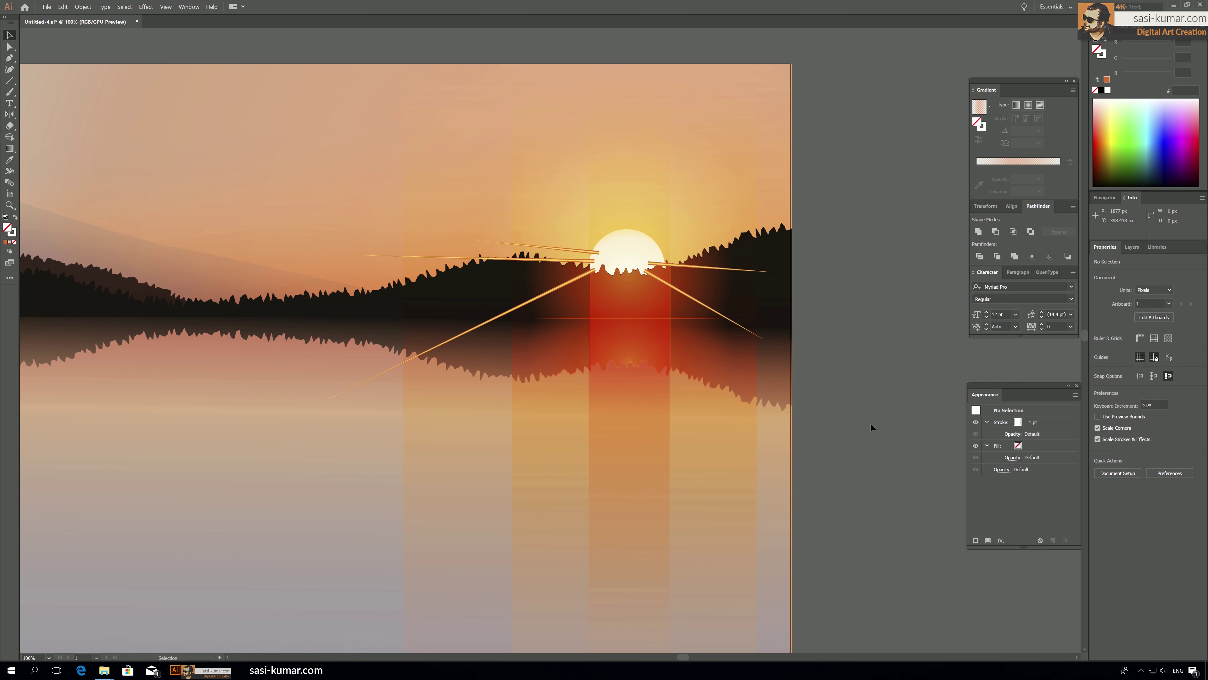
drag(453, 194, 561, 305)
click(1156, 378)
mouse_move(1156, 389)
mouse_down()
mouse_move(1129, 392)
mouse_move(1144, 392)
mouse_up()
text(70)
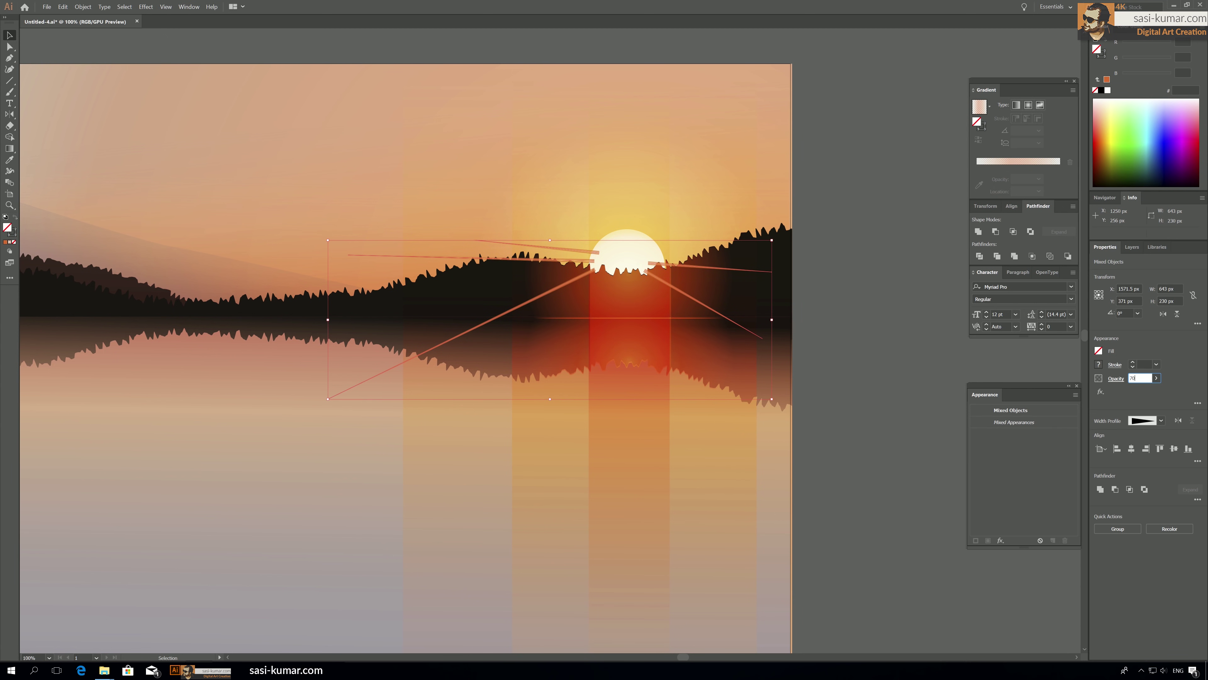
key(Return)
click(854, 363)
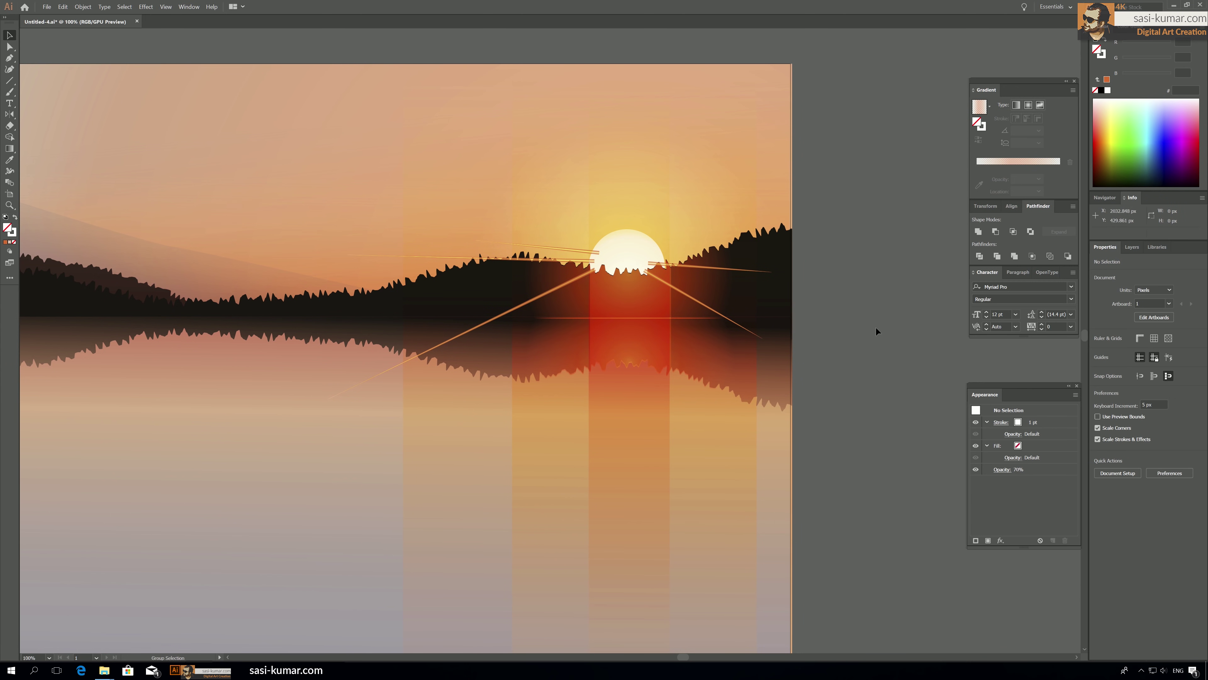
Unlock the landscape's layer and bring the sun shape in front of the rays.
click(1135, 247)
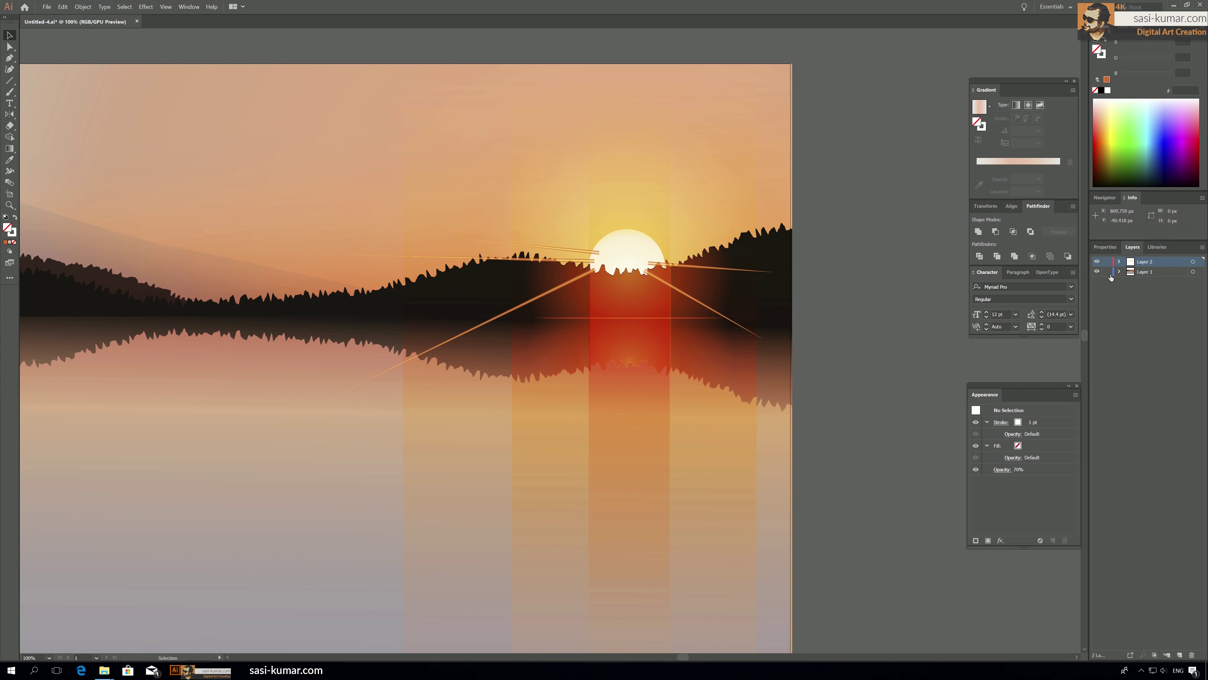
click(644, 250)
right_click(639, 248)
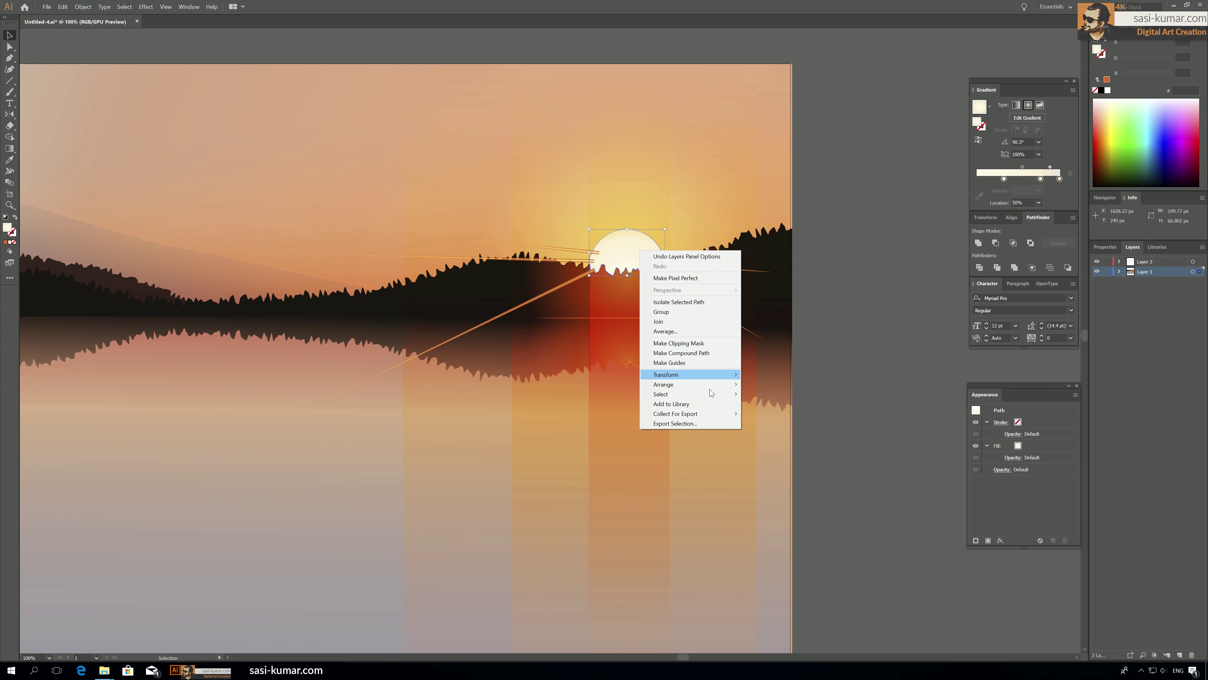
mouse_move(714, 389)
click(780, 385)
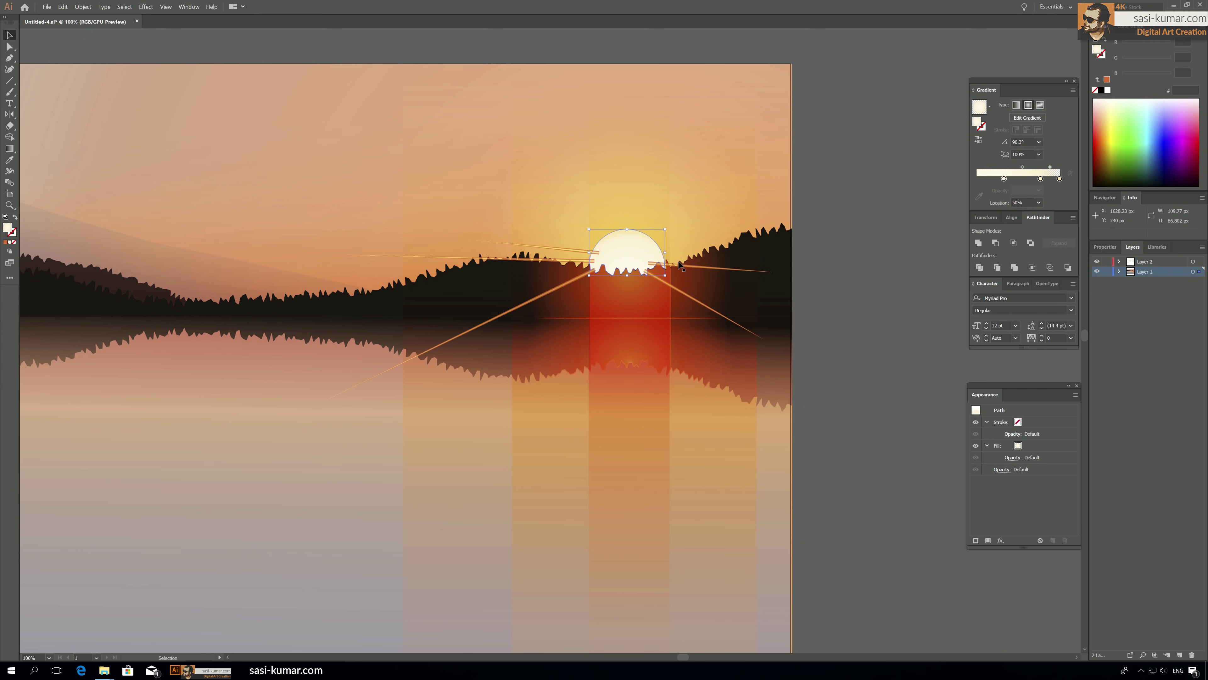
click(894, 267)
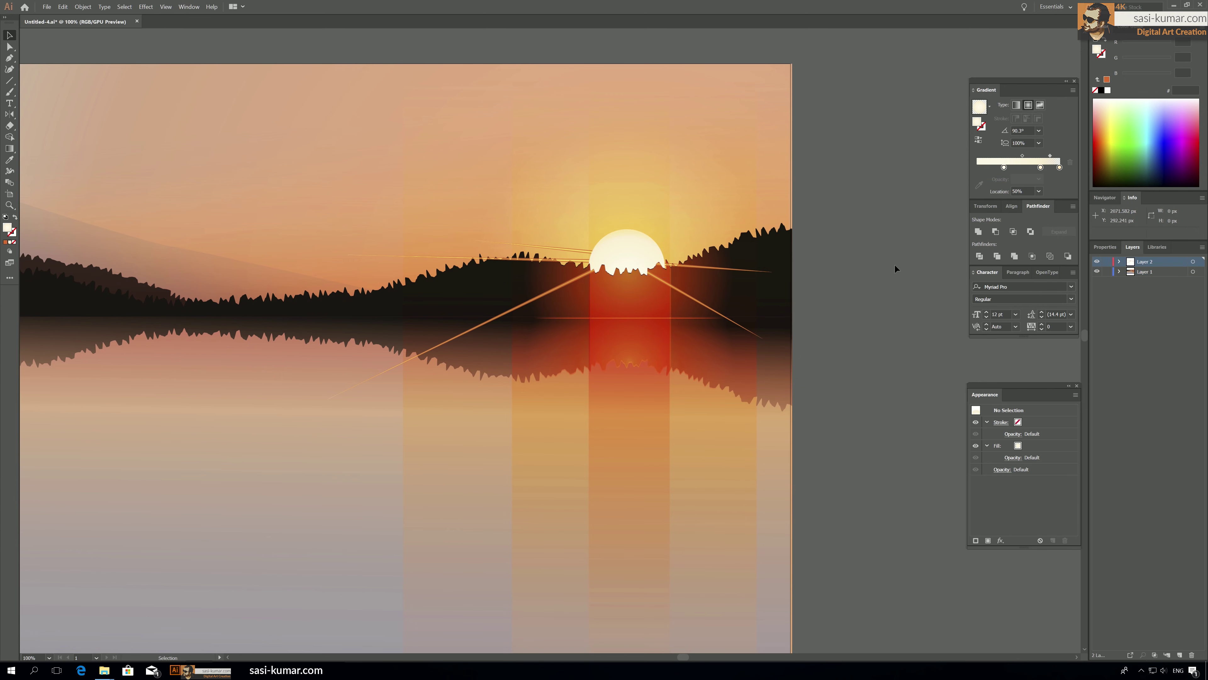
Lock the landscape's layer again and set the orange rays' stroke weight to 3 pt, leaving the sun out of the selection.
key(ctrl+minus)
key(ctrl+minus)
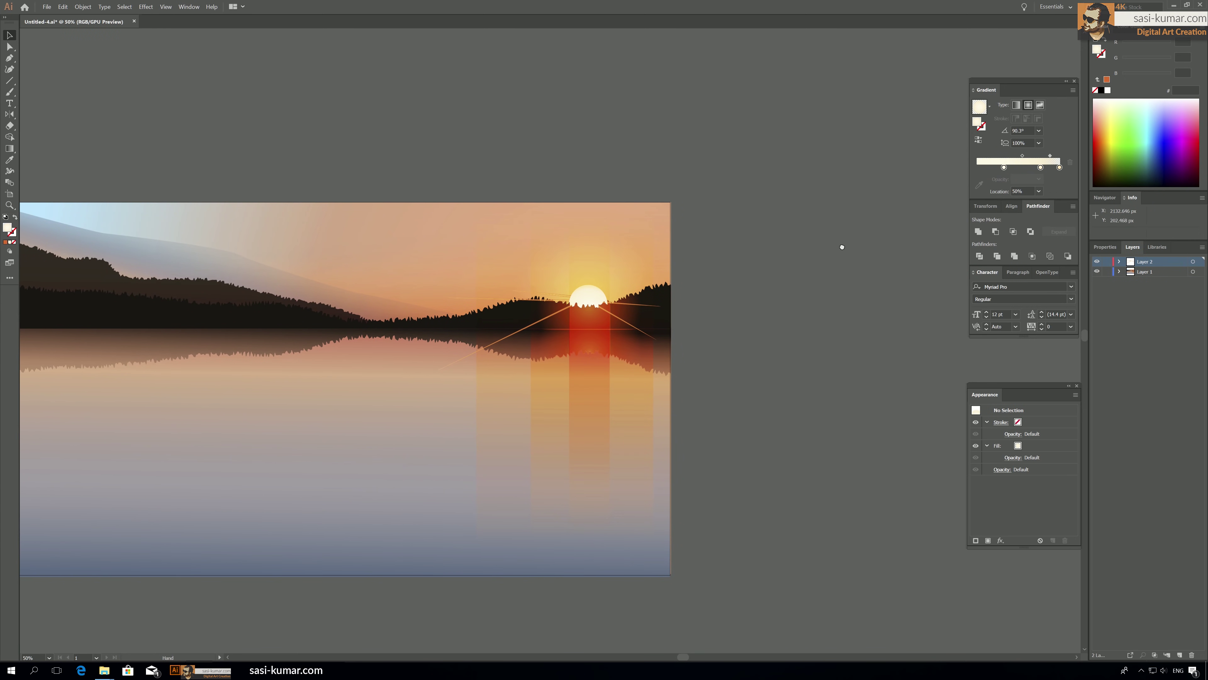
drag(746, 273, 893, 235)
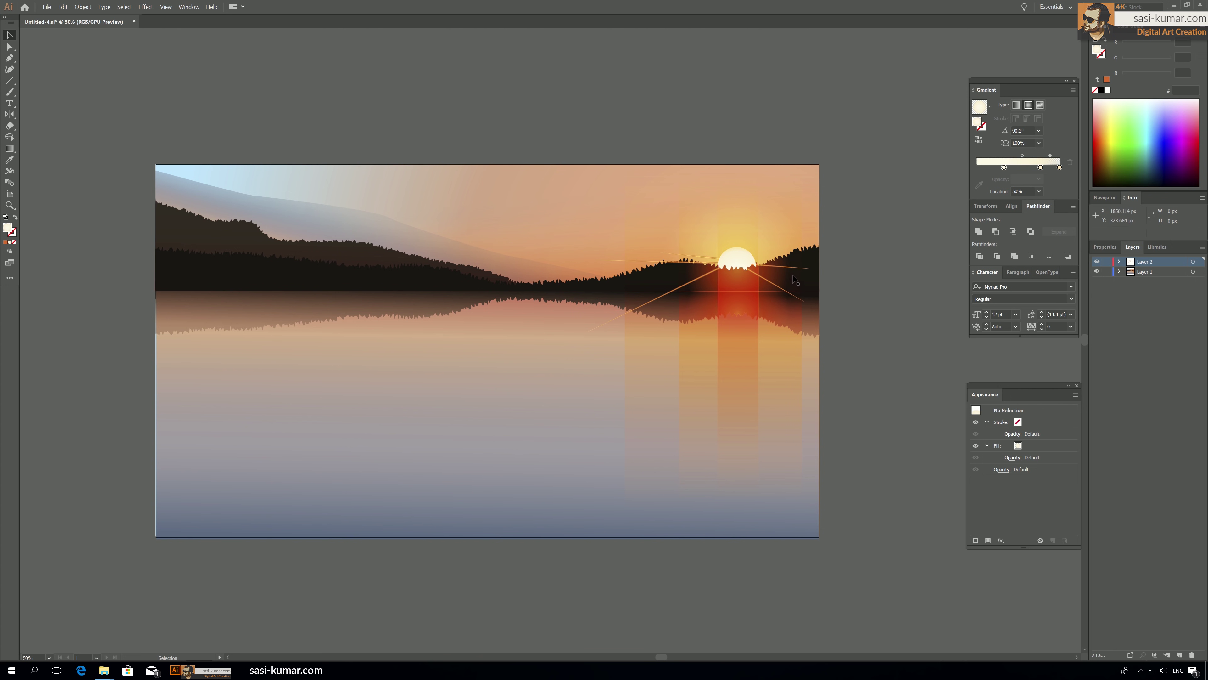
drag(793, 276, 813, 323)
shift+click(736, 260)
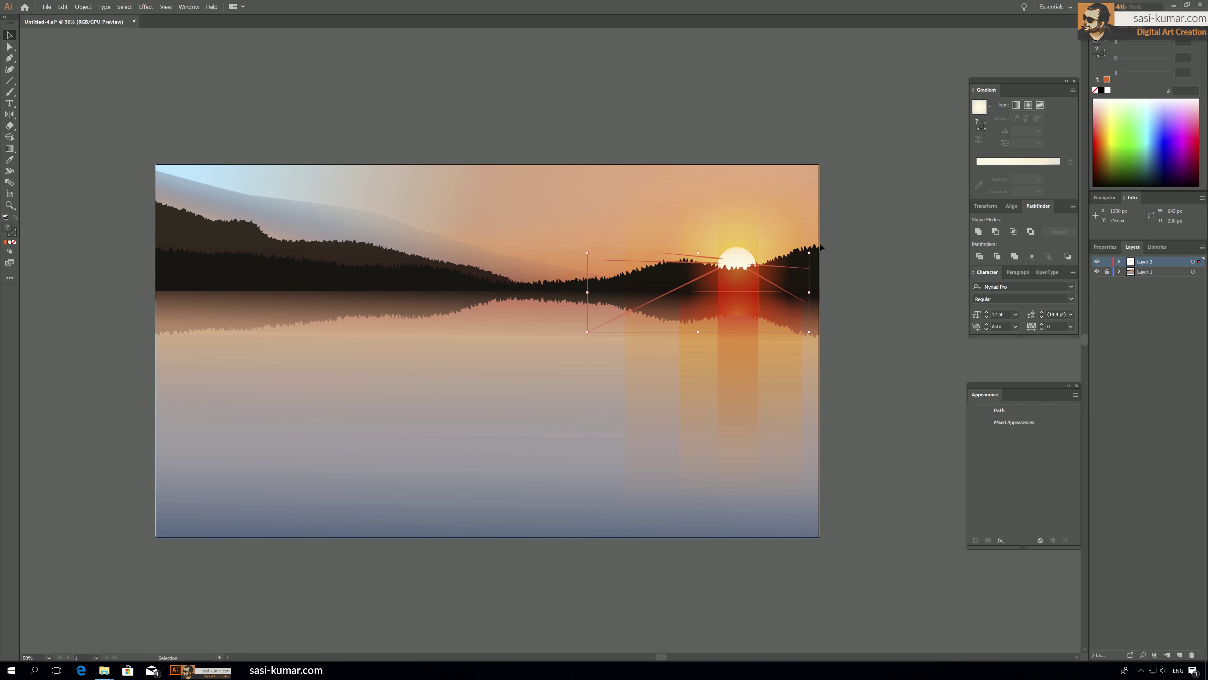
click(1105, 246)
click(1134, 367)
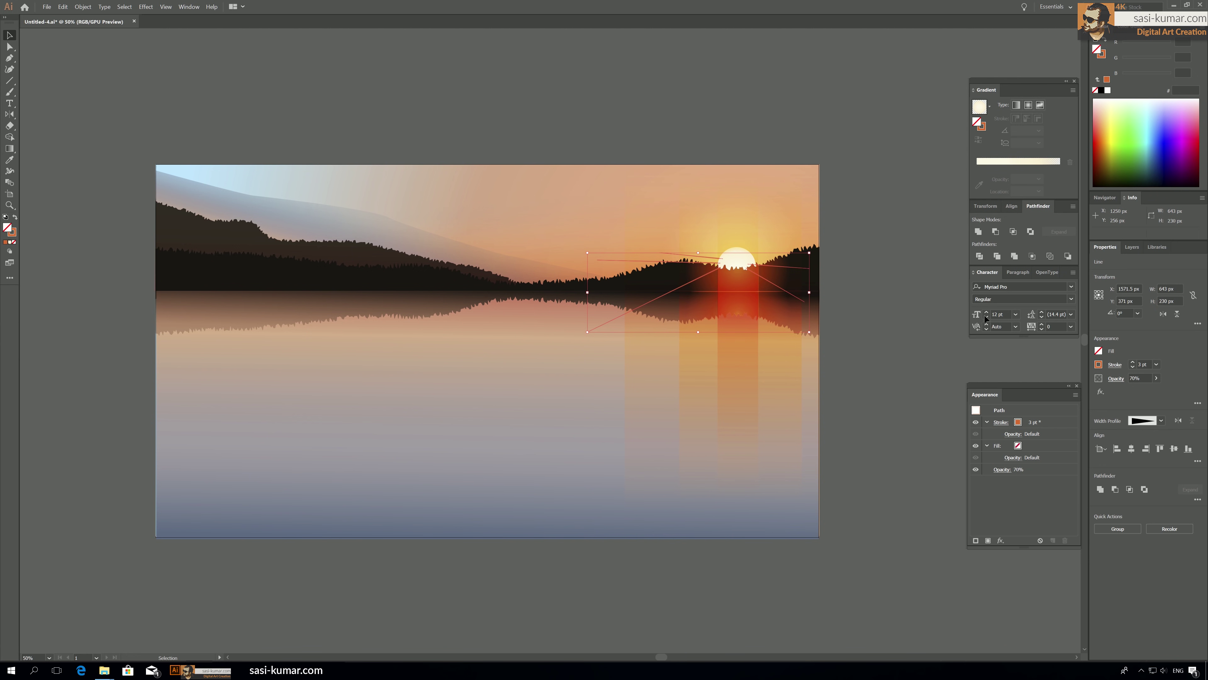
Set the stroke weight of the sun-ray lines to 2 pt and leave nothing selected.
click(1142, 364)
text(4)
key(Return)
click(854, 180)
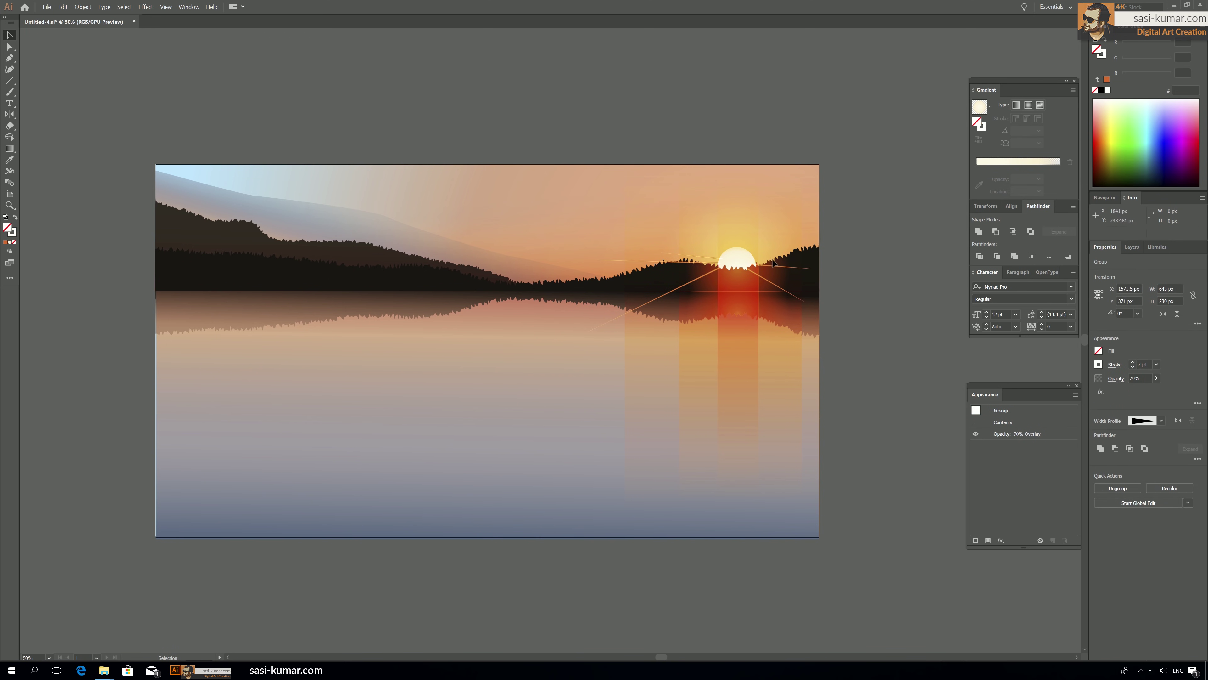
click(773, 271)
click(868, 282)
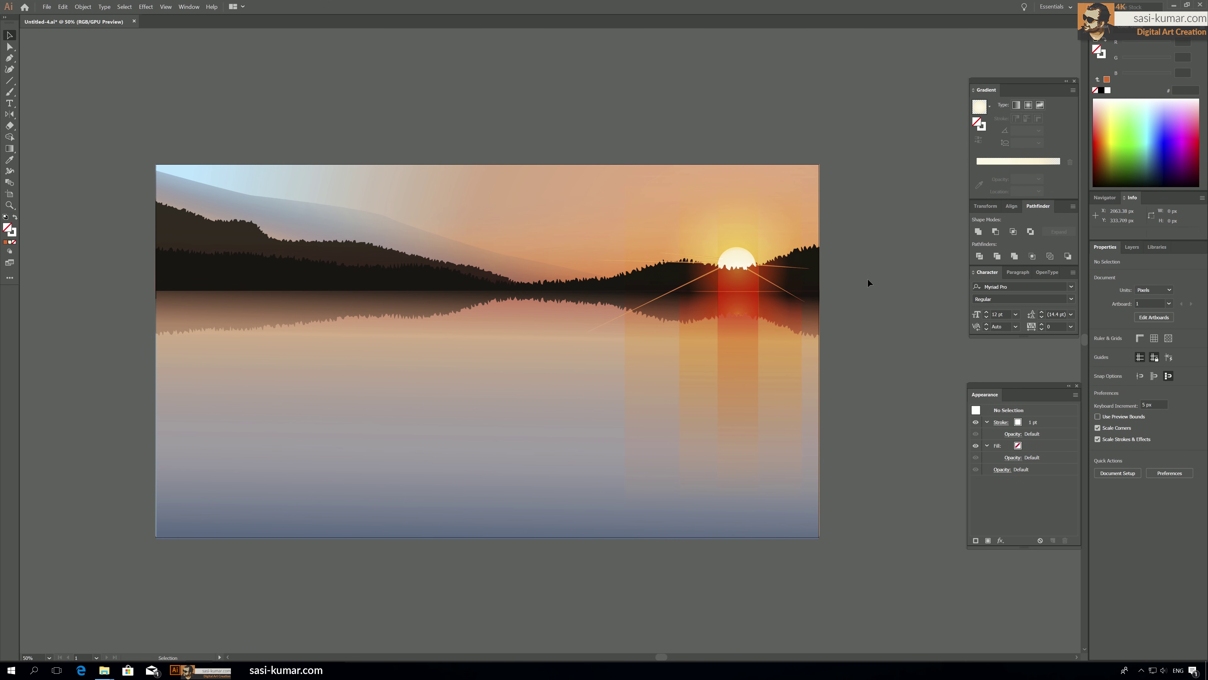
scroll(865, 221, right, 1)
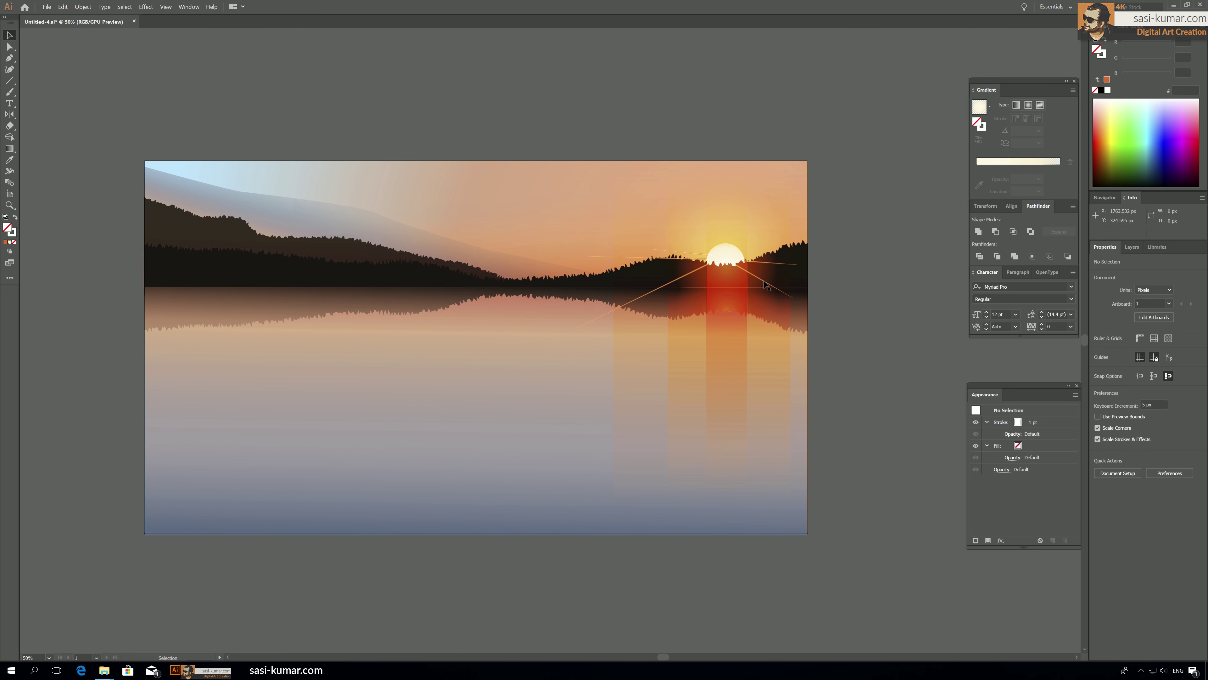
click(764, 217)
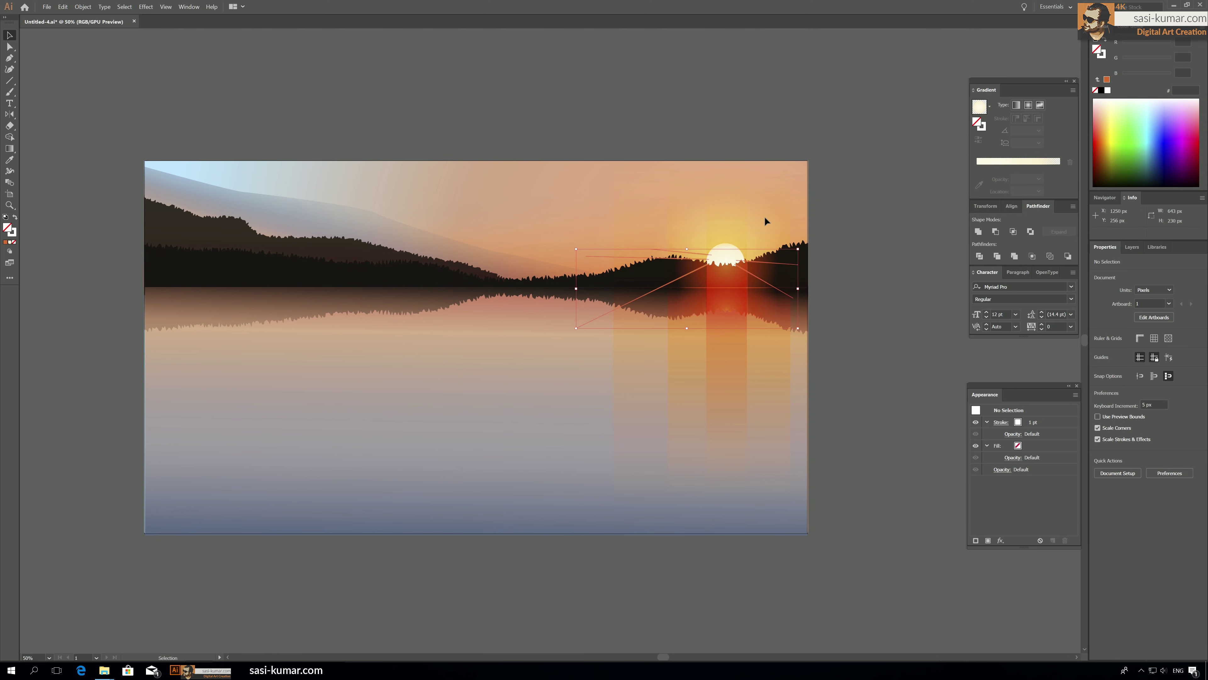
click(859, 352)
Unlock Layer 1 and move the vertical sun-reflection strips from Layer 1 to Layer 2.
click(1131, 247)
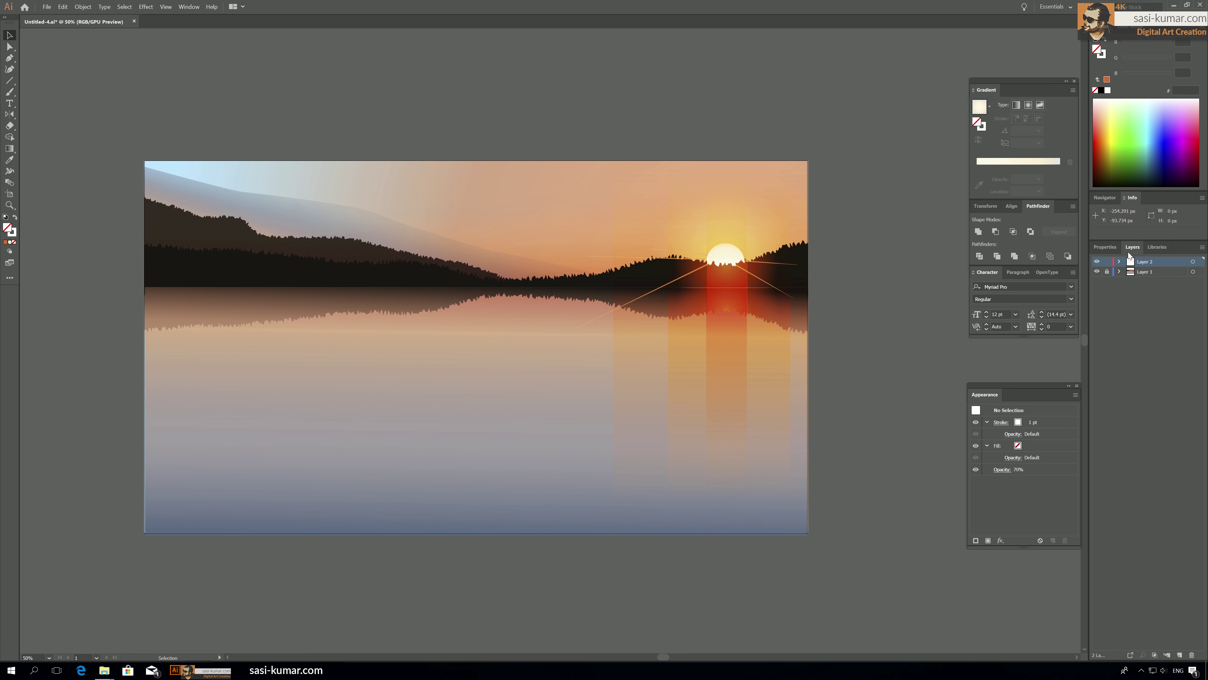
drag(804, 333, 626, 359)
click(941, 389)
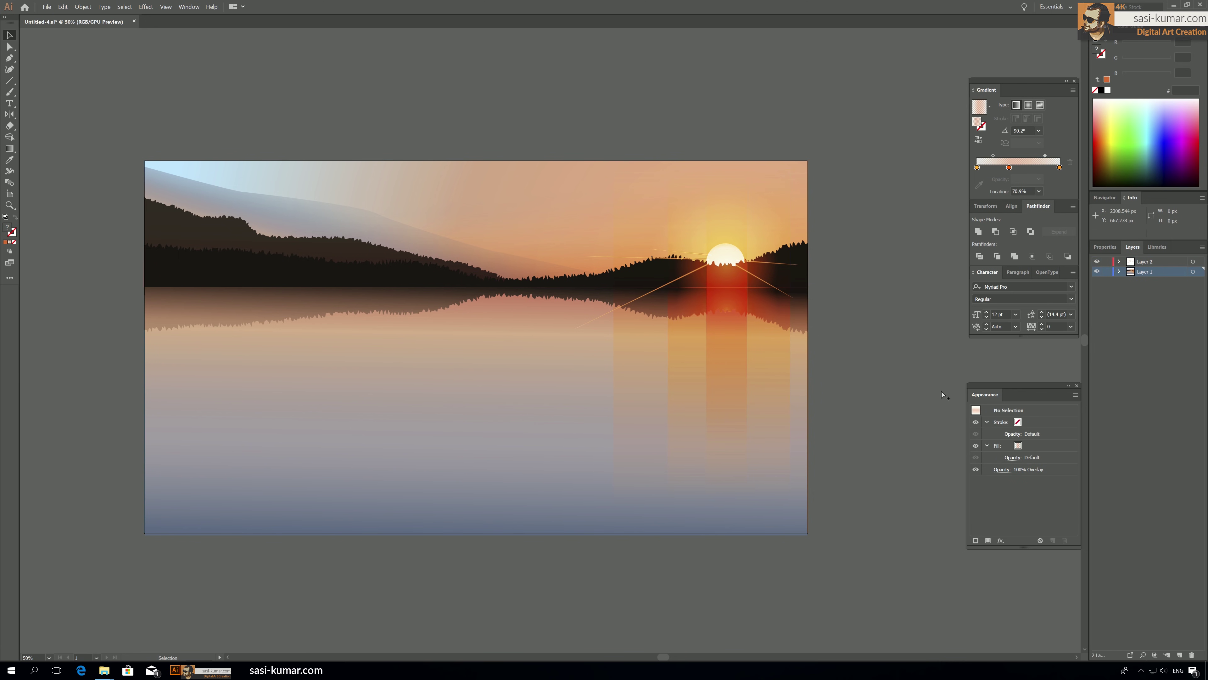
click(640, 361)
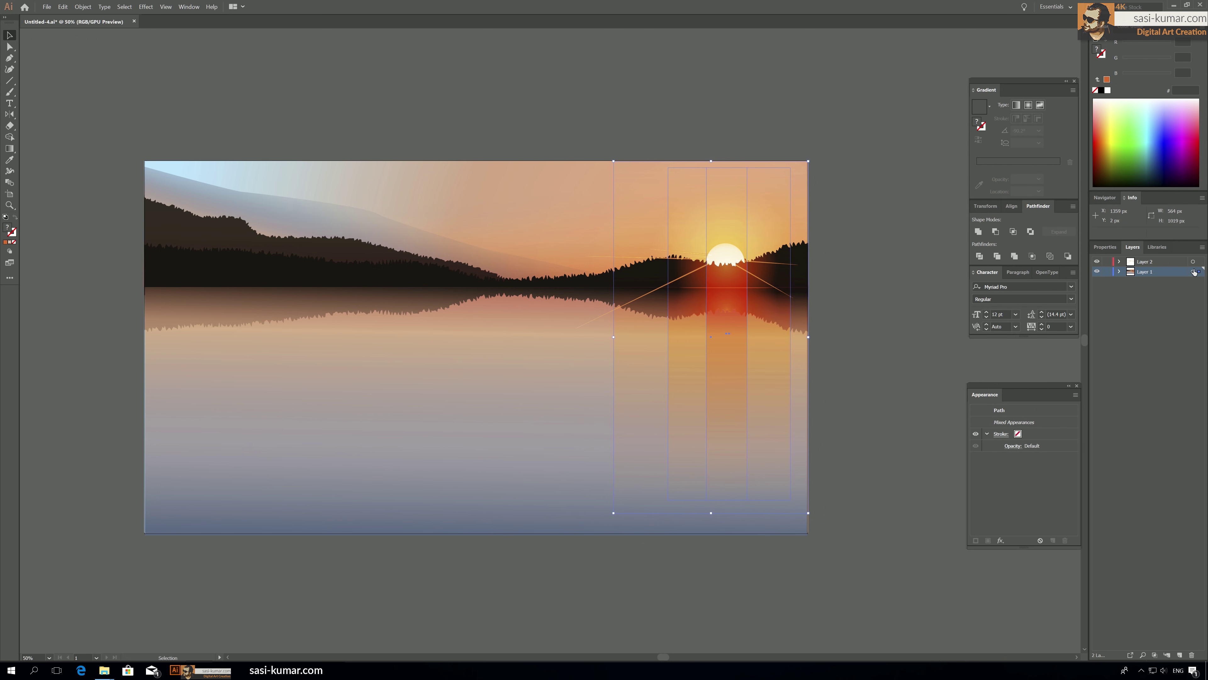
drag(1198, 272, 1201, 263)
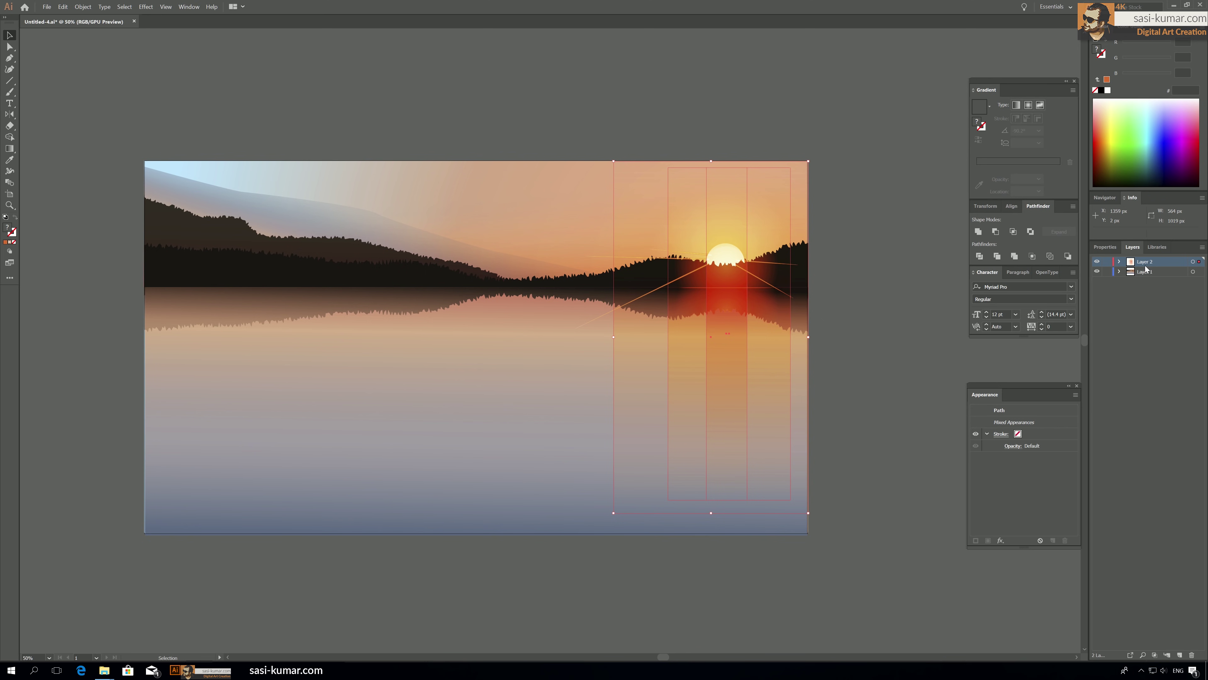
click(857, 254)
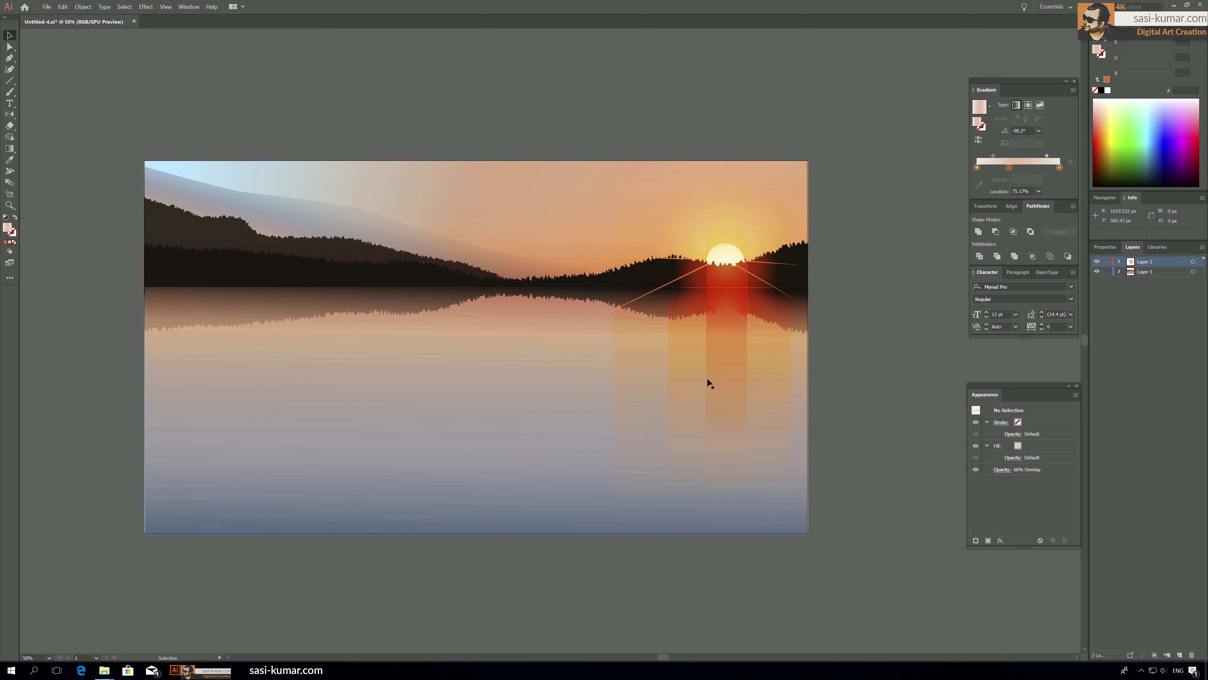
Bring the white half-circle sun to the front of its layer and deselect it.
click(649, 350)
right_click(719, 257)
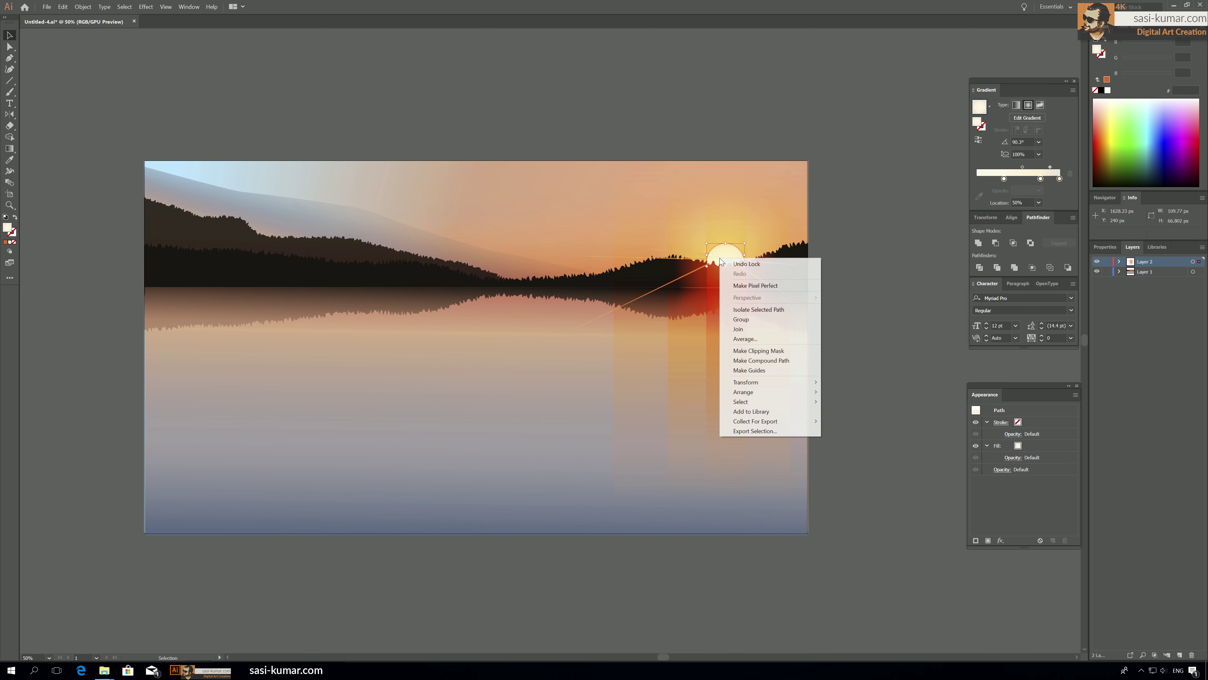
mouse_move(804, 392)
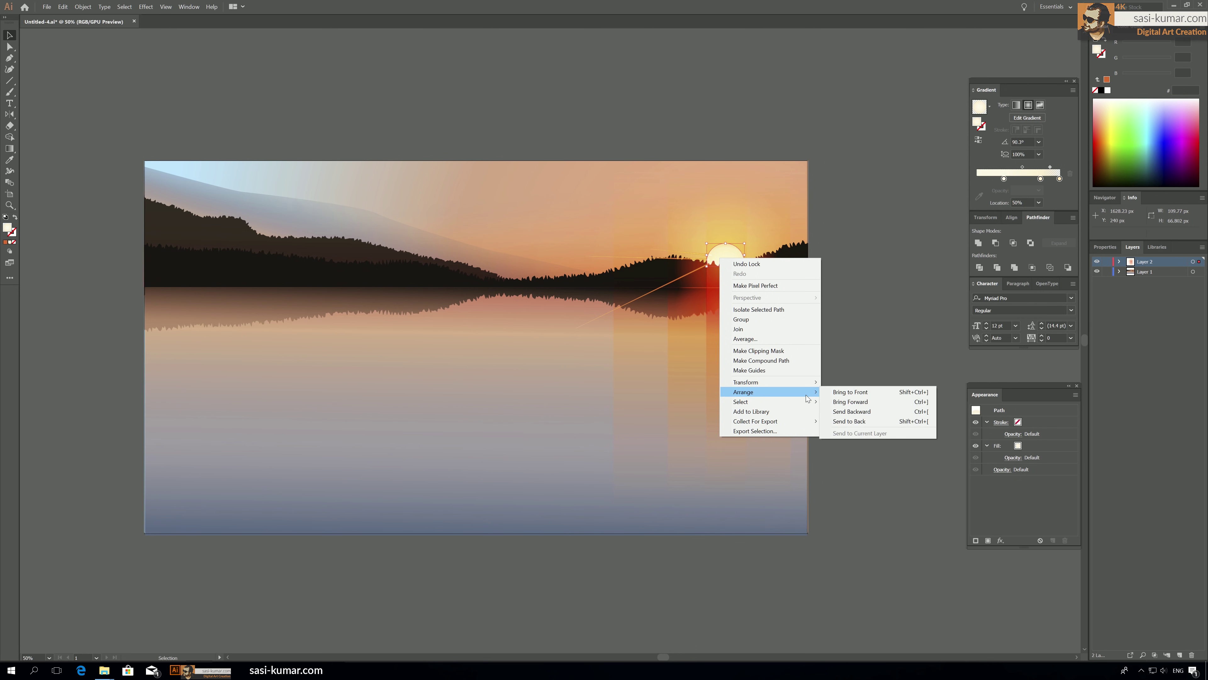
click(848, 393)
click(860, 307)
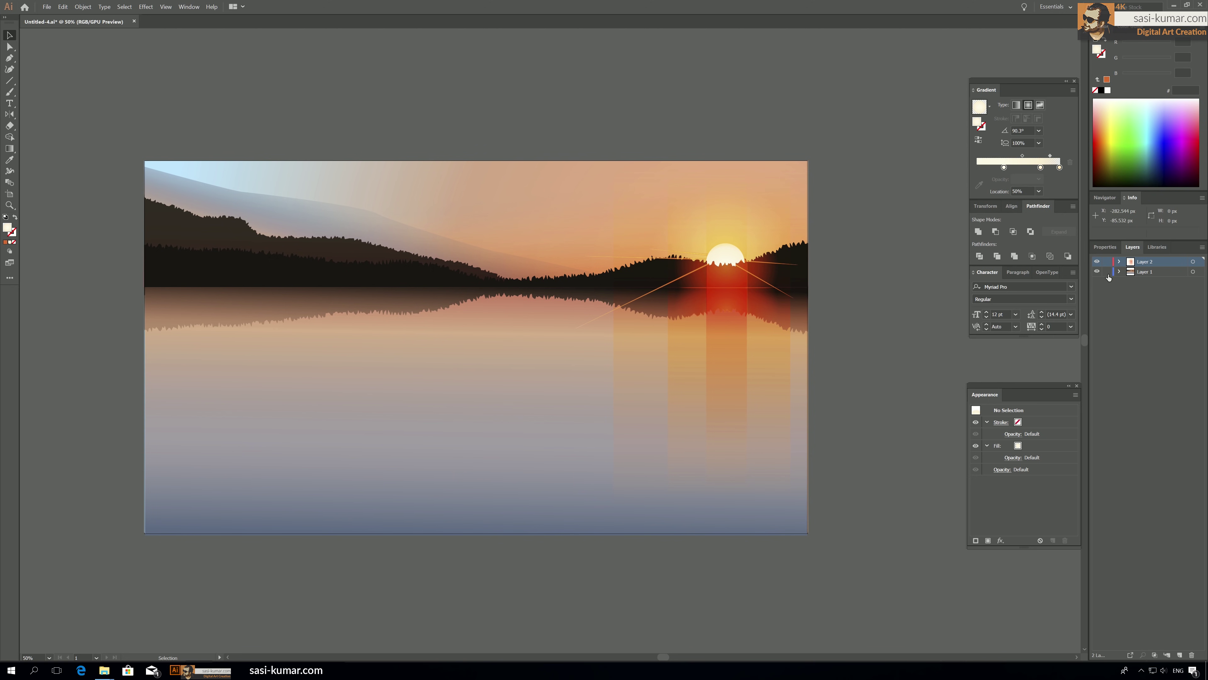
Lock Layer 1 and raise the outer end points of the two diagonal sun rays so they lie closer to horizontal.
key(a)
drag(575, 330, 582, 264)
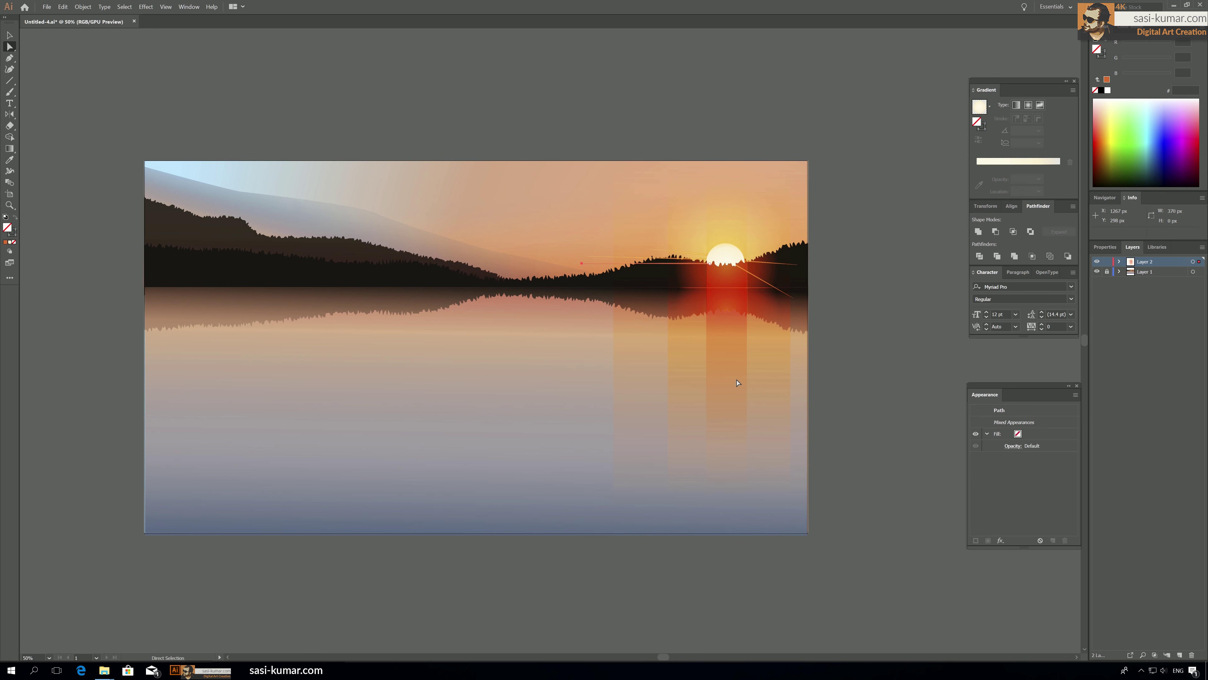
drag(792, 297, 799, 285)
click(847, 255)
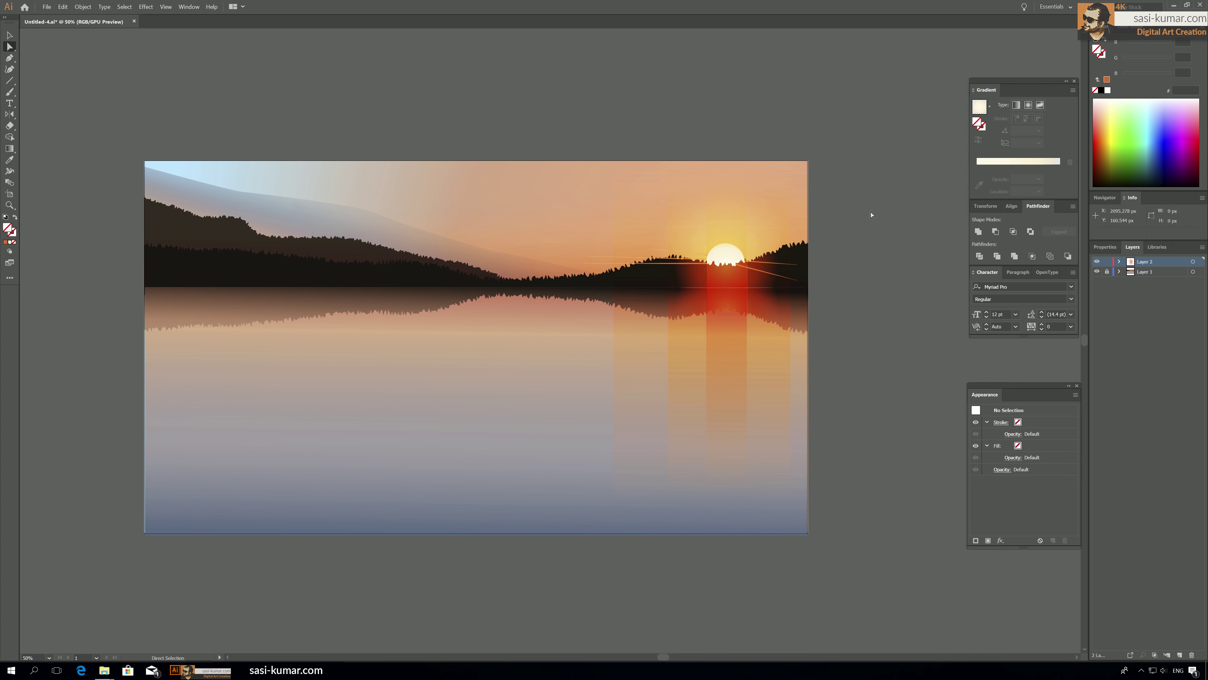
Draw a circle about 370 px in diameter over the hills and lake just beside the sun.
drag(885, 223, 867, 234)
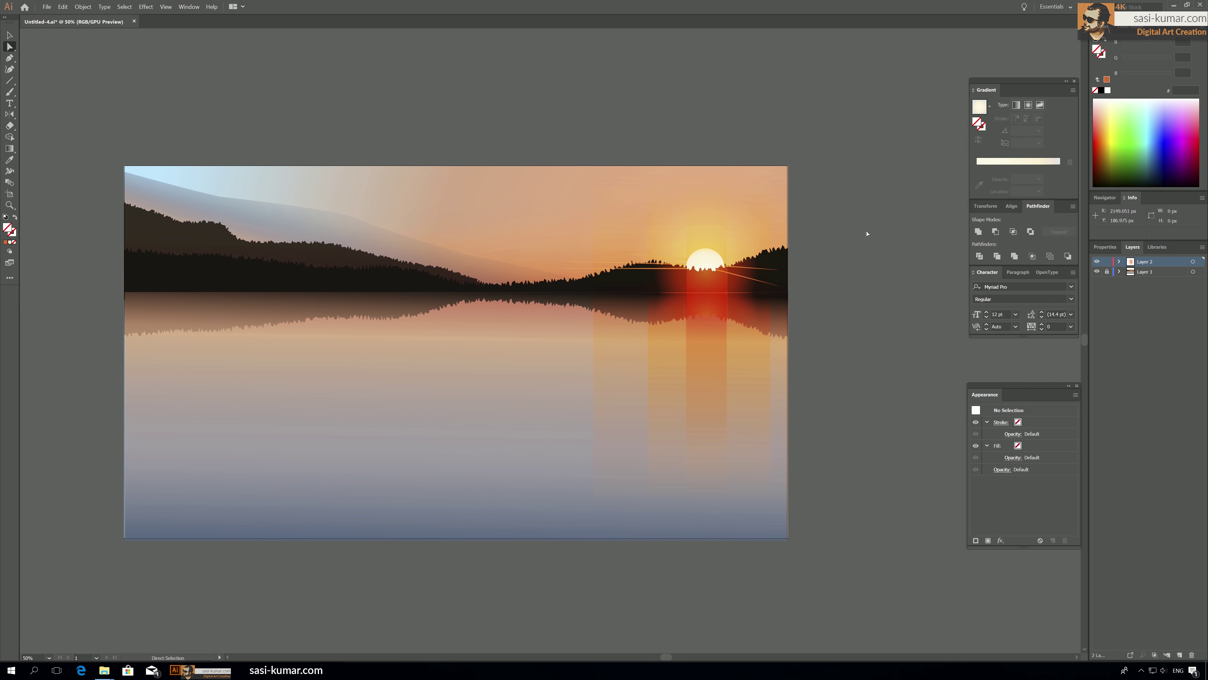
key(ctrl+equal)
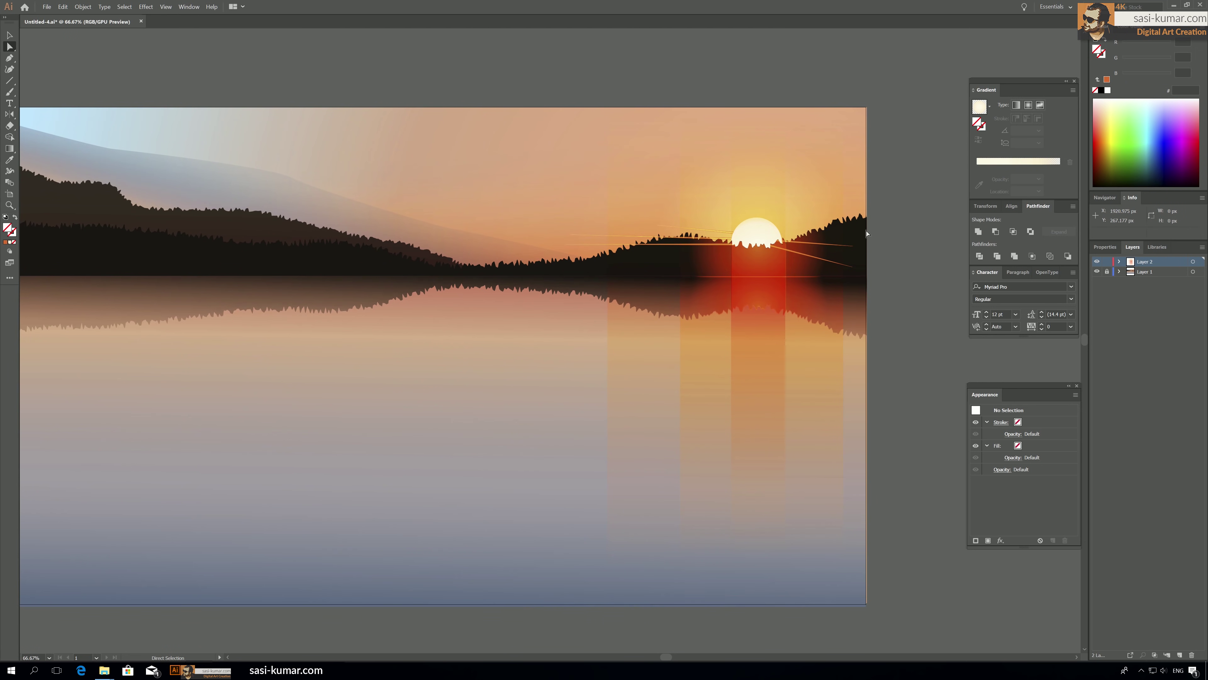
drag(731, 253, 666, 258)
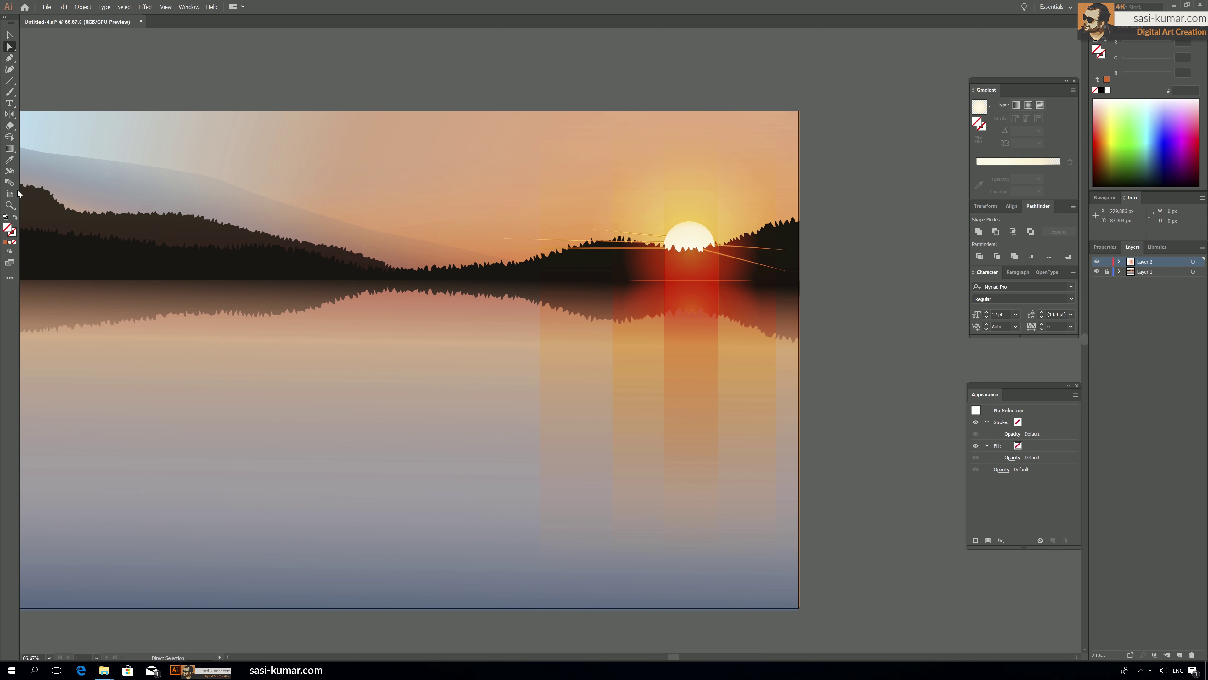
click(10, 81)
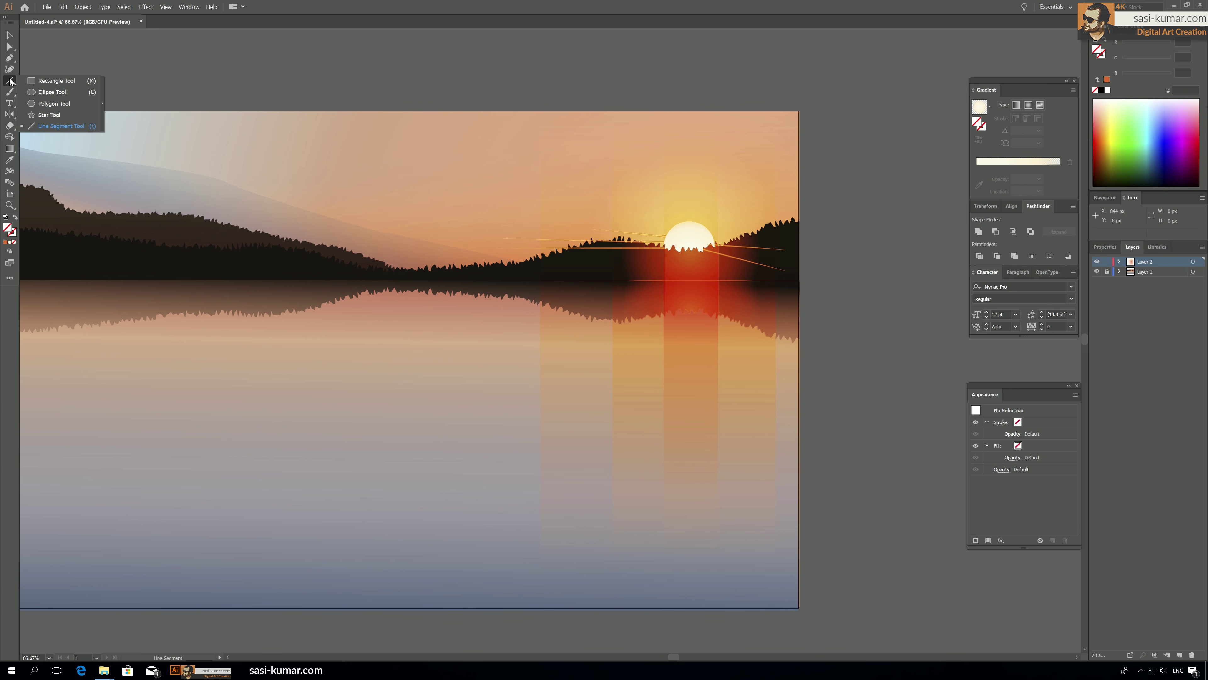
click(46, 94)
drag(579, 292, 617, 378)
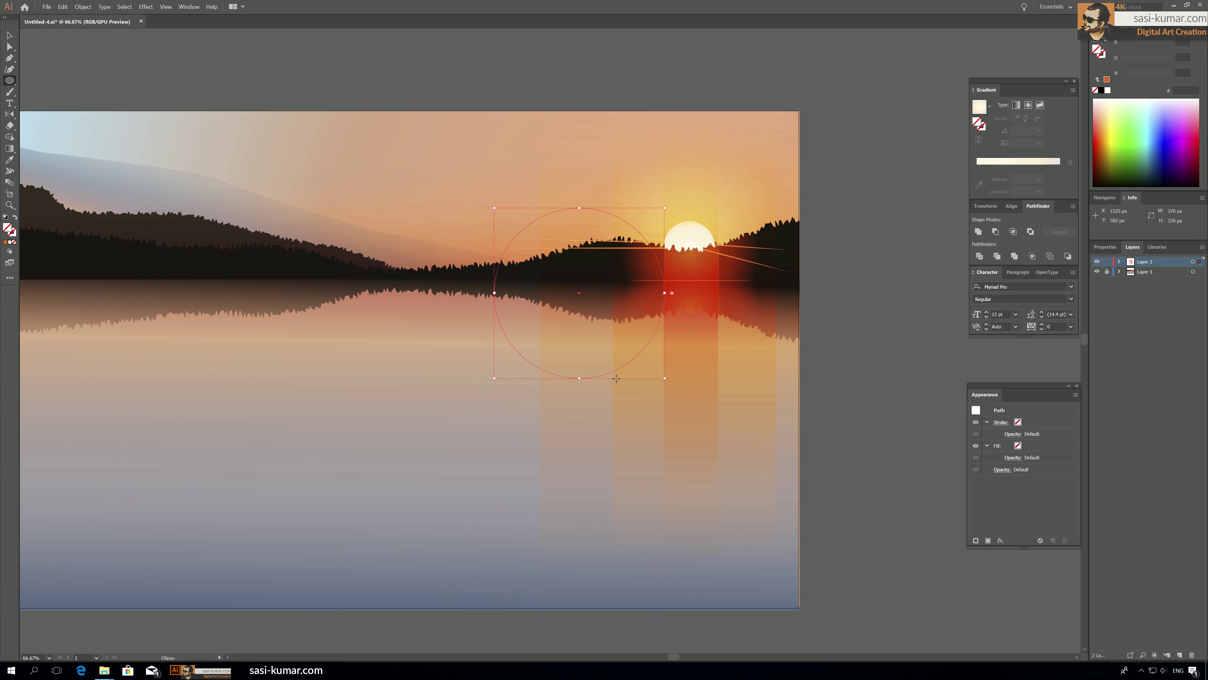
Fill the circle with a two-stop cream radial gradient, set the outer stop's opacity to 0%, and shift the midpoint outward.
click(9, 242)
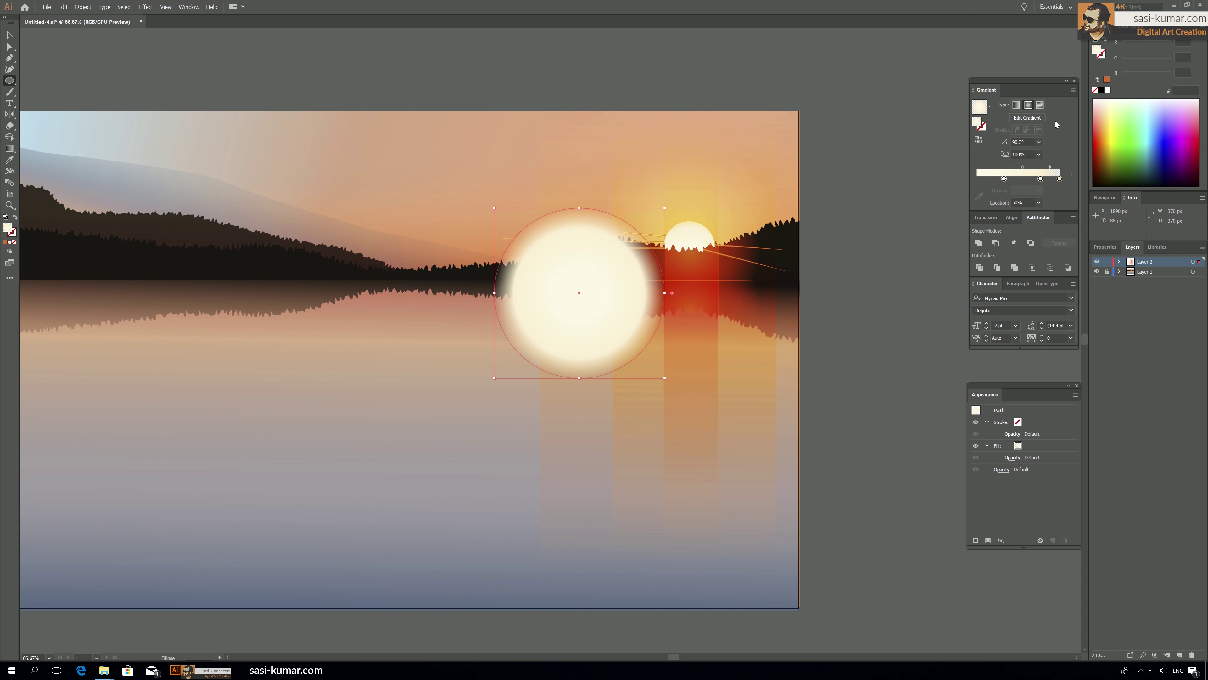
drag(1061, 180, 977, 179)
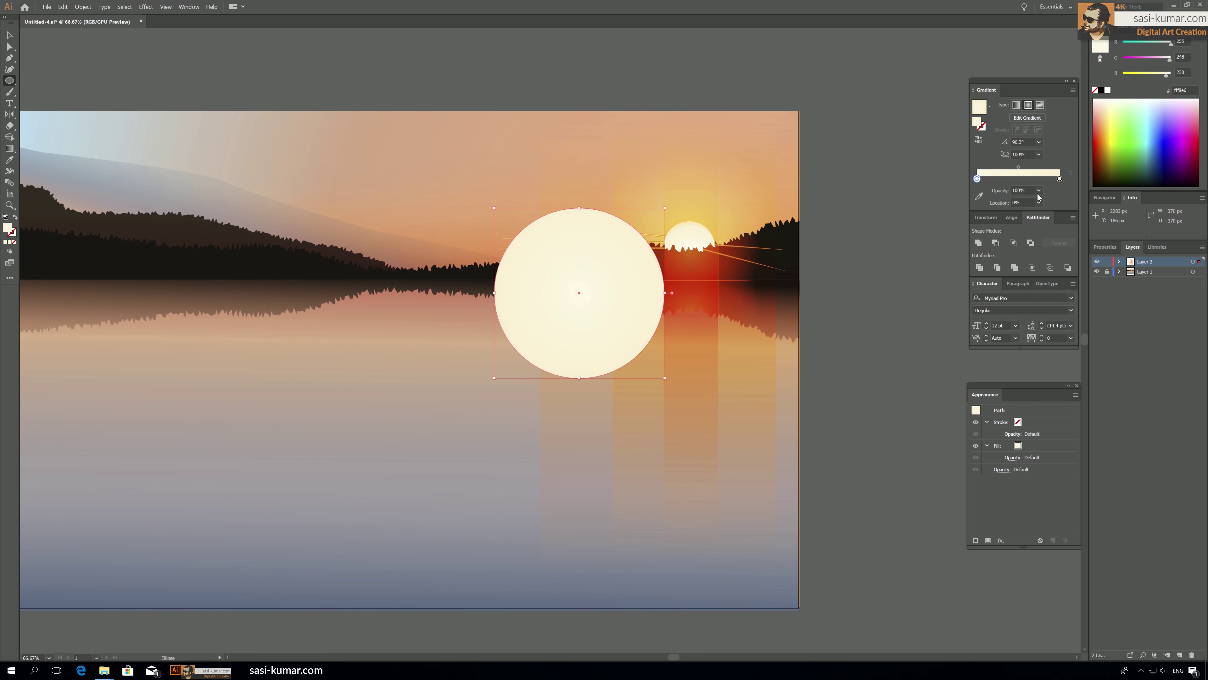
click(1059, 178)
click(1039, 190)
click(1044, 201)
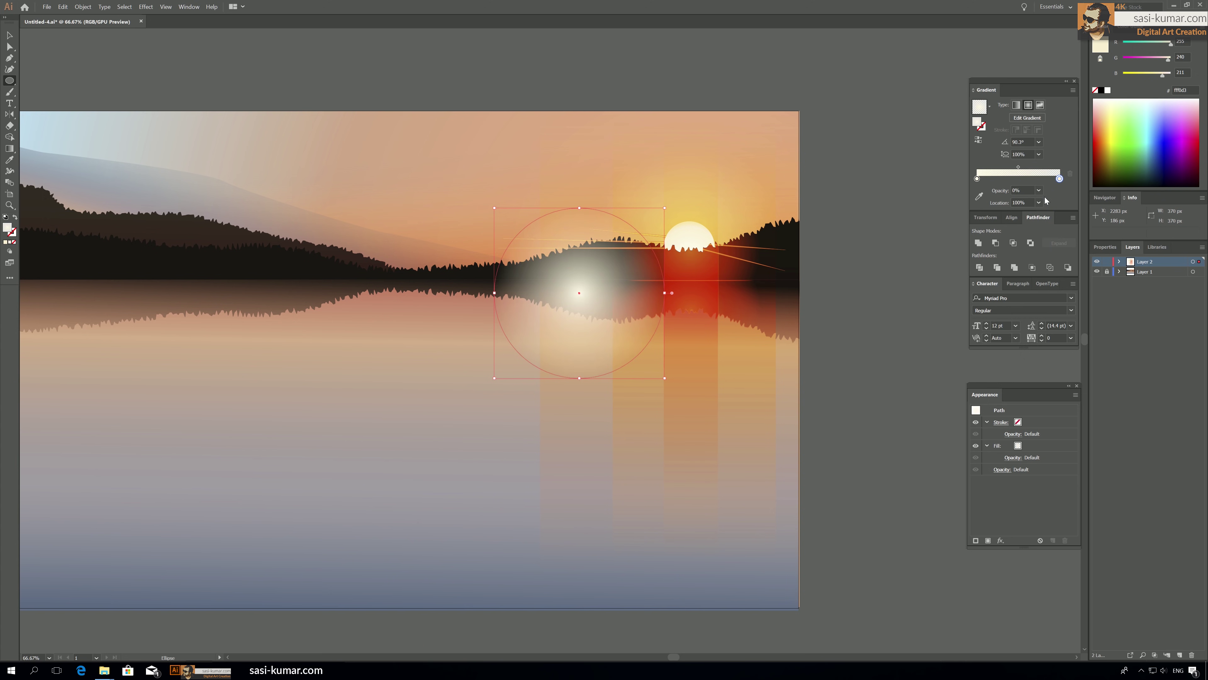
drag(1019, 167, 1033, 168)
Set the gradient's inner stop to a warm orange, RGB 255, 191, 111.
click(977, 179)
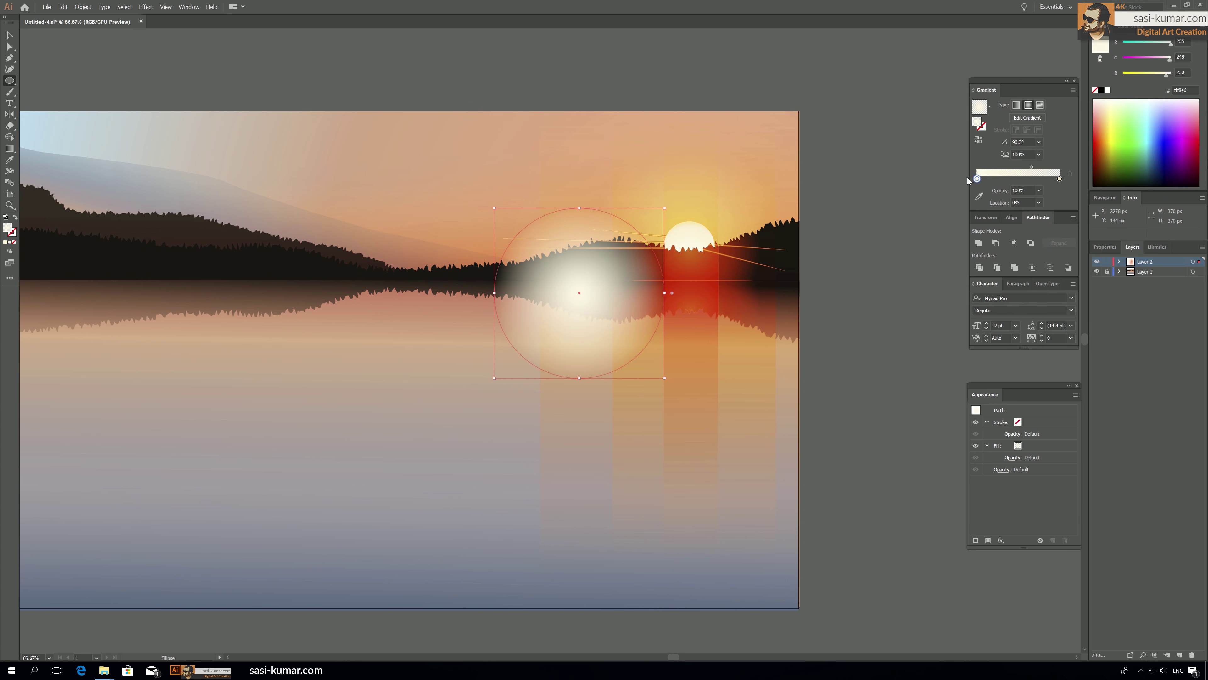
click(1113, 125)
click(1103, 124)
Enlarge the glow circle to about 662 px and centre it over the sun.
click(9, 35)
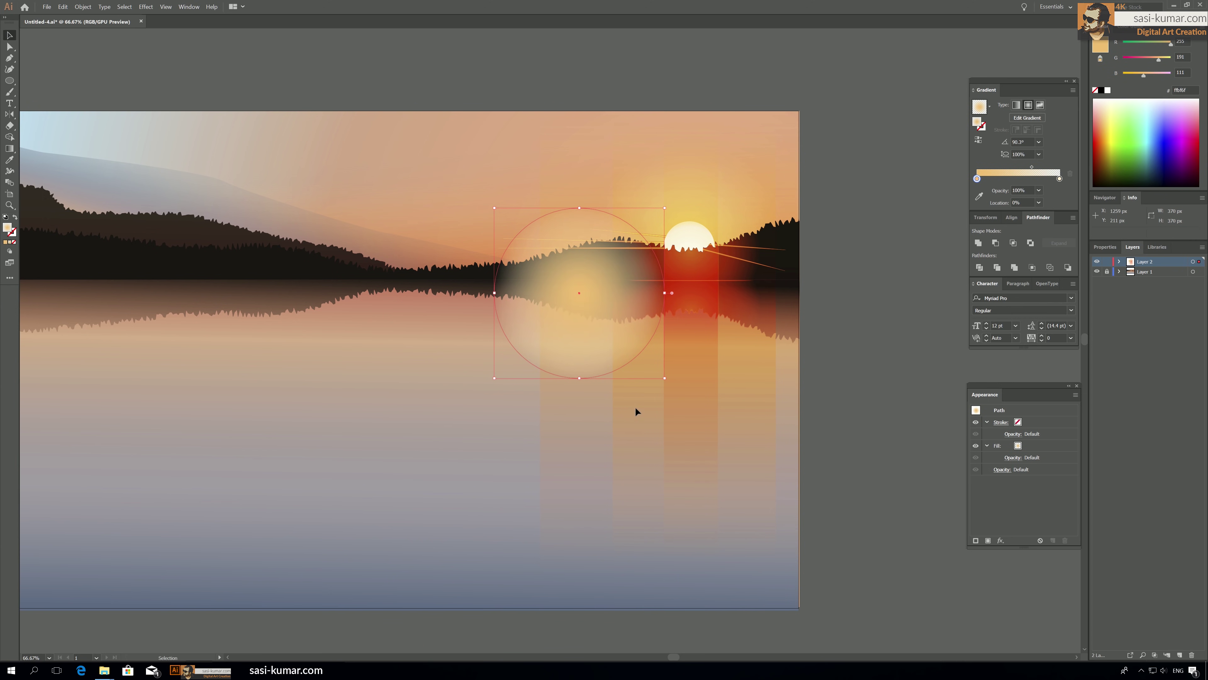
drag(665, 377, 789, 493)
drag(636, 378, 677, 244)
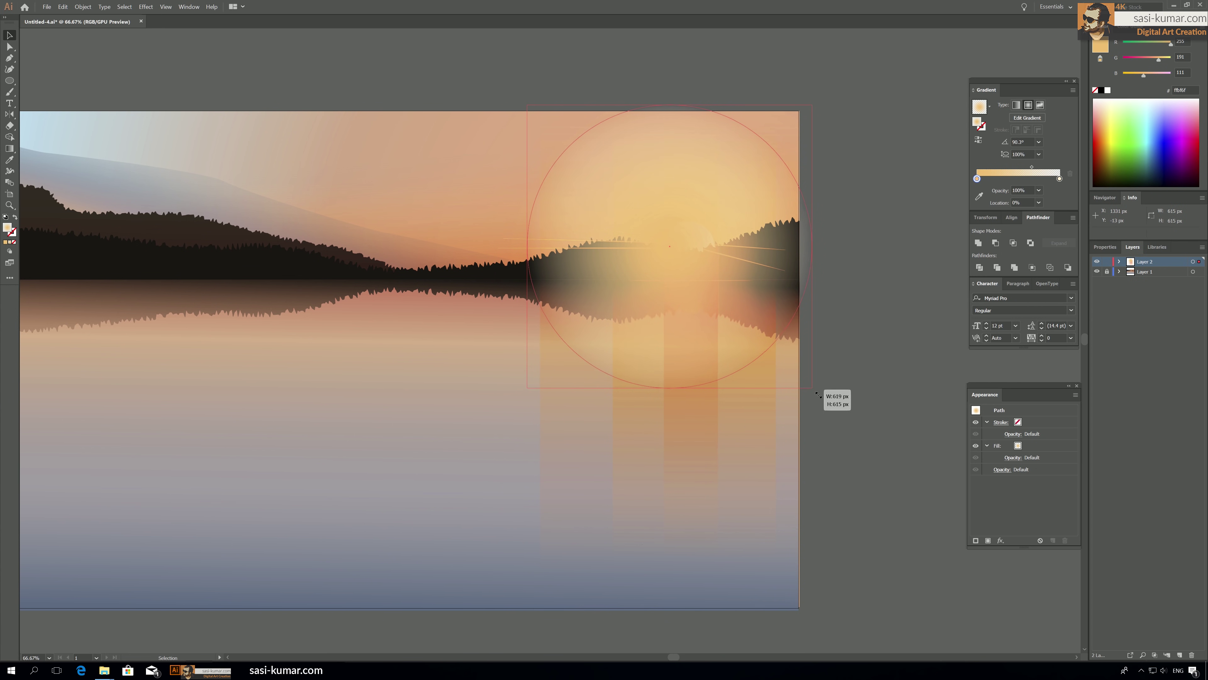
drag(813, 390, 833, 402)
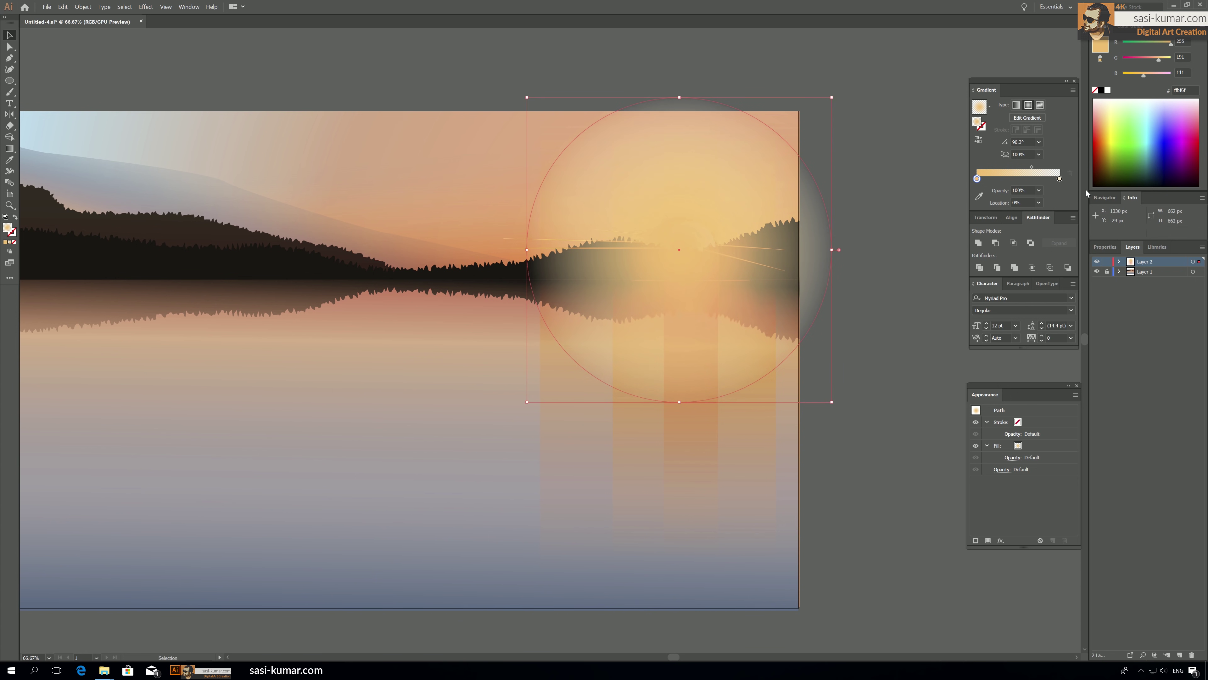
Recolour the glow gradient with a red-orange inner stop, RGB 255, 99, 56, and an orange outer stop, RGB 255, 191, 112.
click(1032, 167)
drag(981, 179, 1008, 179)
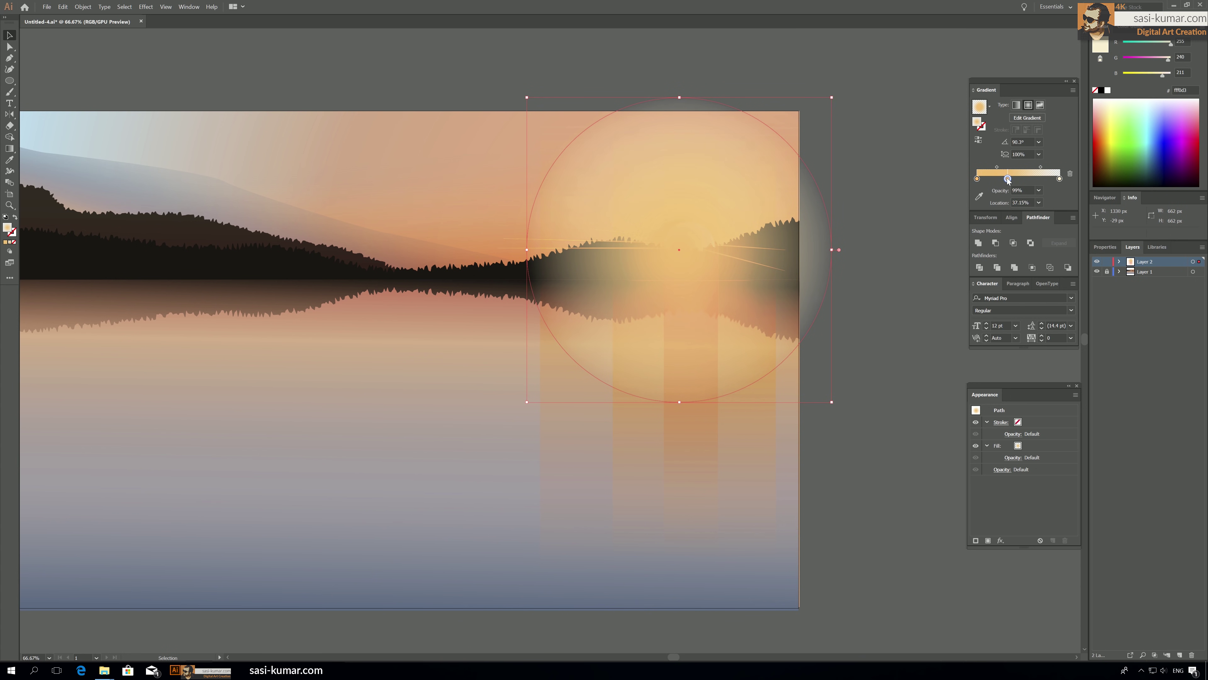
double_click(978, 179)
drag(1017, 230, 1013, 230)
click(811, 47)
click(811, 48)
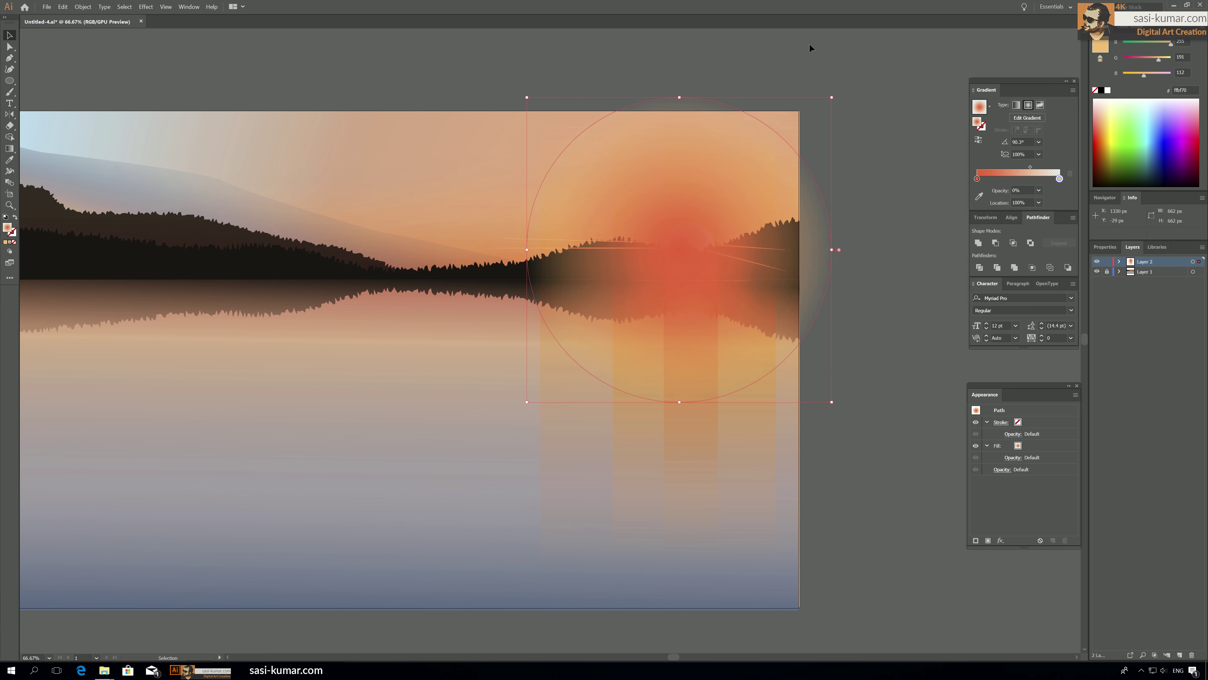
Reverse the glow gradient, then set the orange inner stop to 100% opacity and the red-orange outer stop to 0%.
click(682, 229)
click(981, 142)
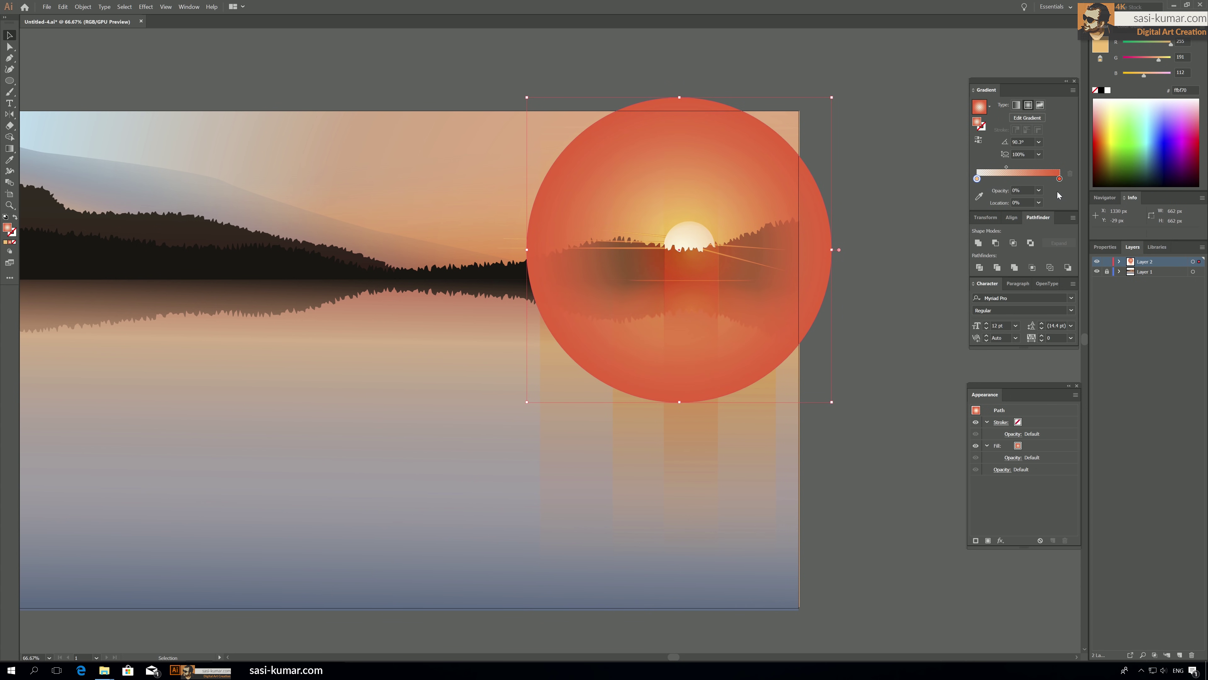
click(1039, 191)
click(1050, 307)
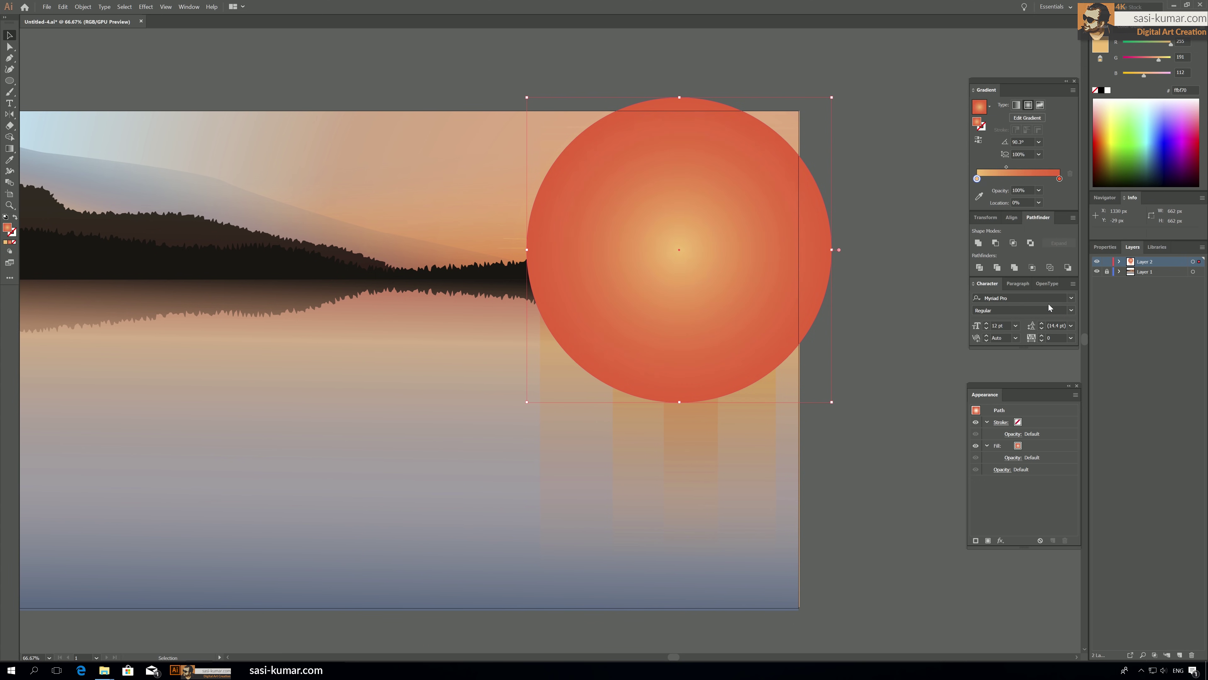
click(1059, 179)
click(1039, 191)
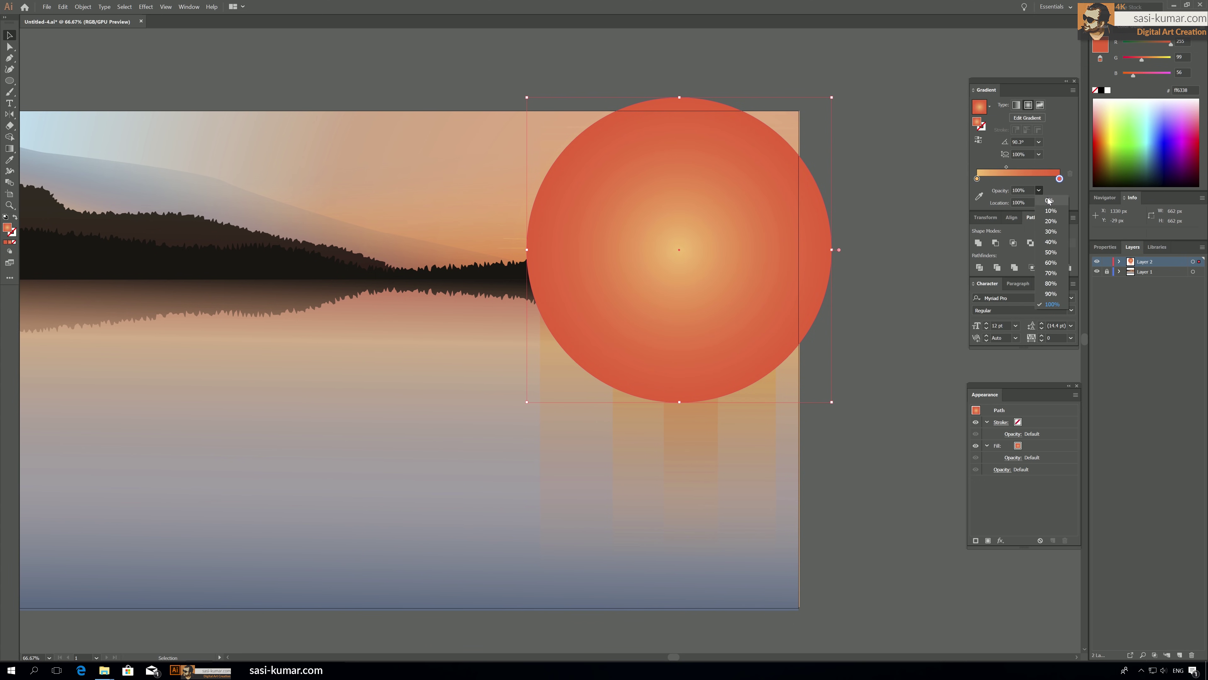
click(1049, 200)
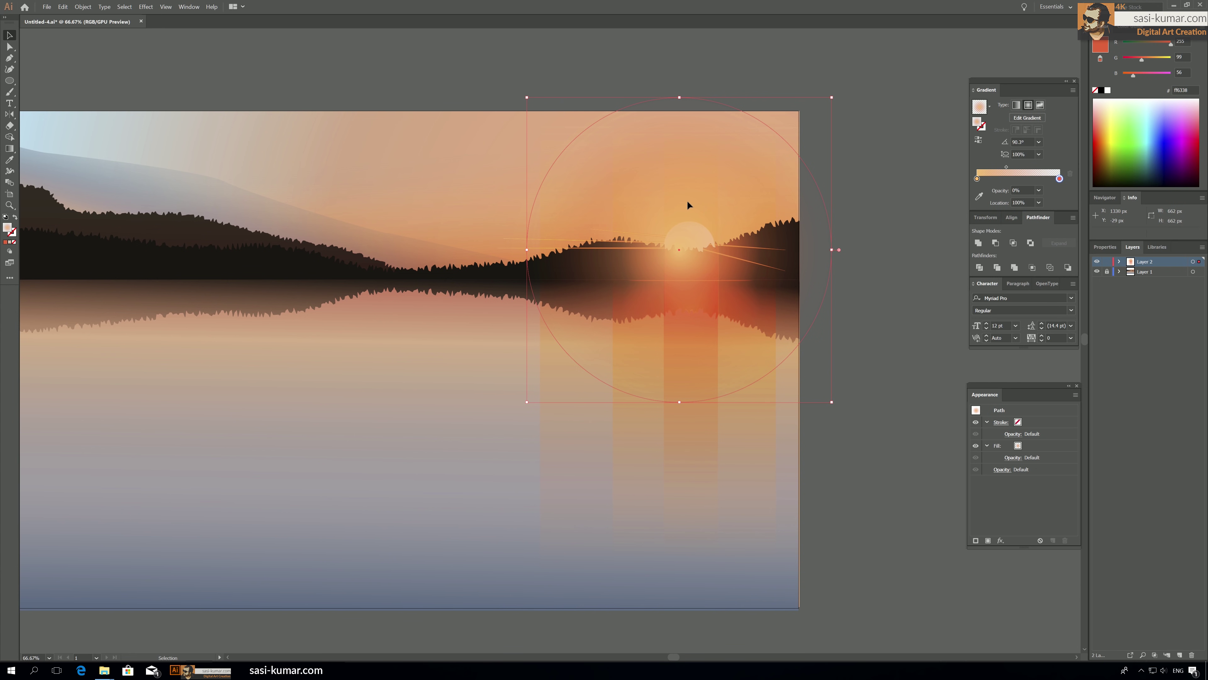
Shift the glow circle slightly up and left, then remove it from the artwork.
drag(692, 203, 681, 191)
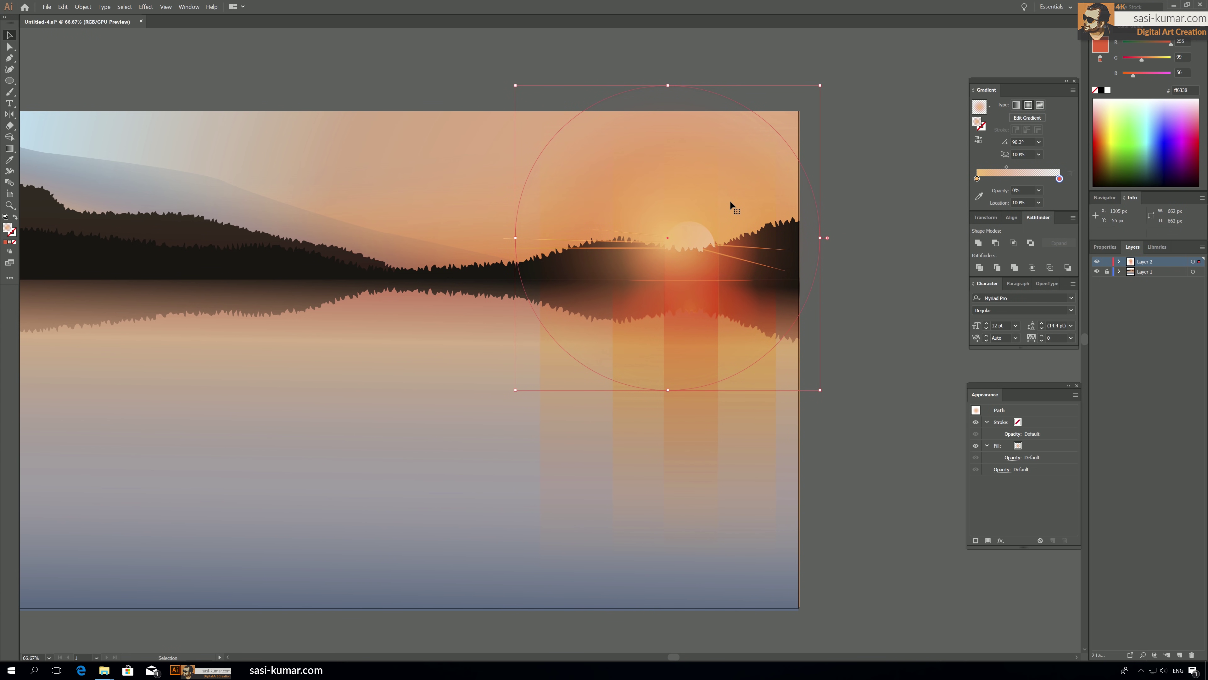
key(ctrl+shift+a)
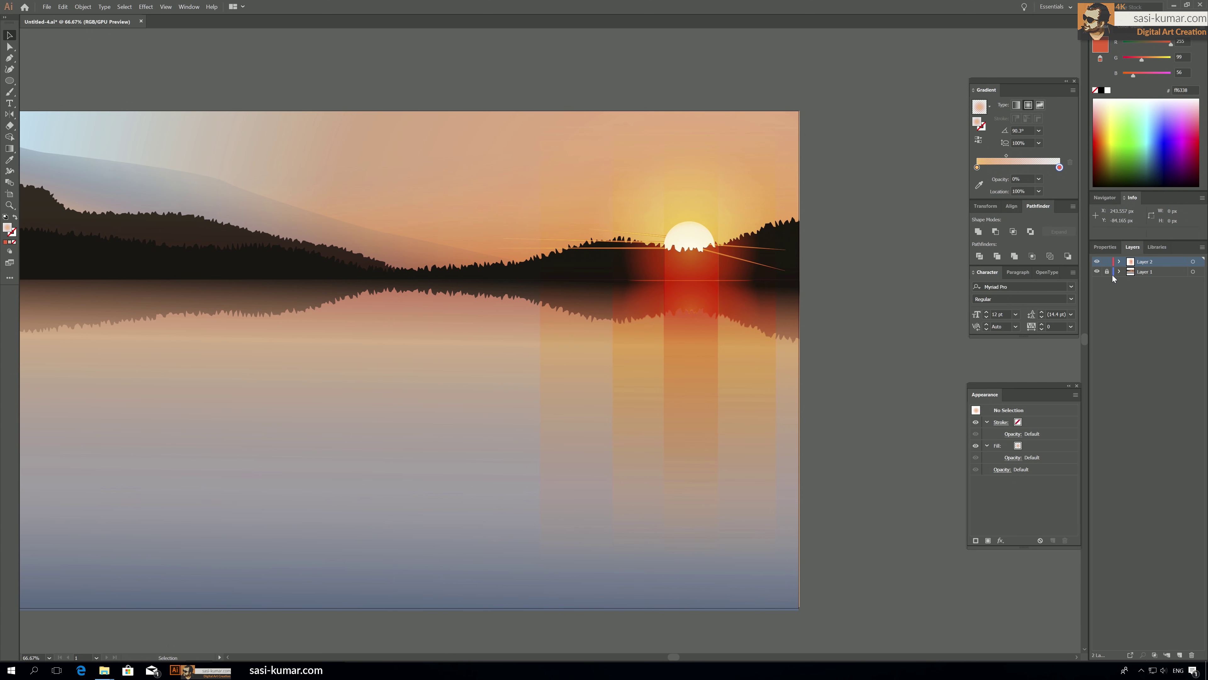
Lock and hide Layer 2 and make Layer 1 the active layer.
click(1107, 262)
click(1145, 273)
click(1096, 262)
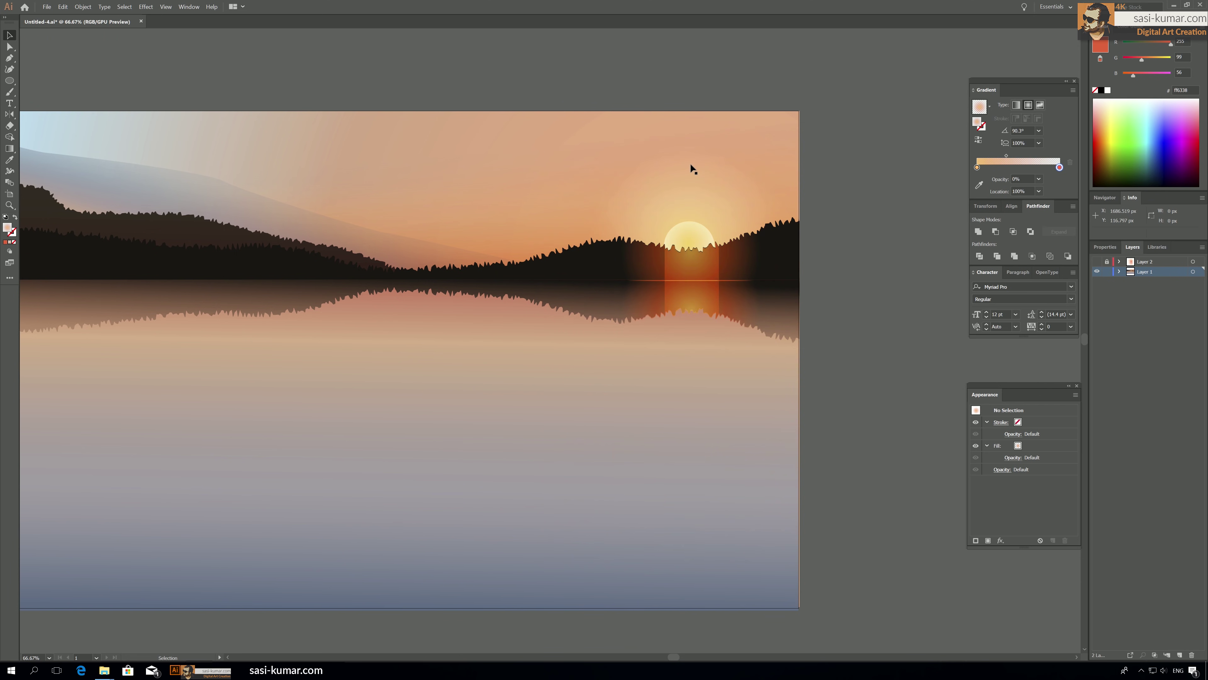
Paste the glow circle in front of the rectangle in Layer 1's isolated sky object, leave isolation, and show Layer 2.
click(690, 163)
double_click(329, 154)
key(ctrl+f)
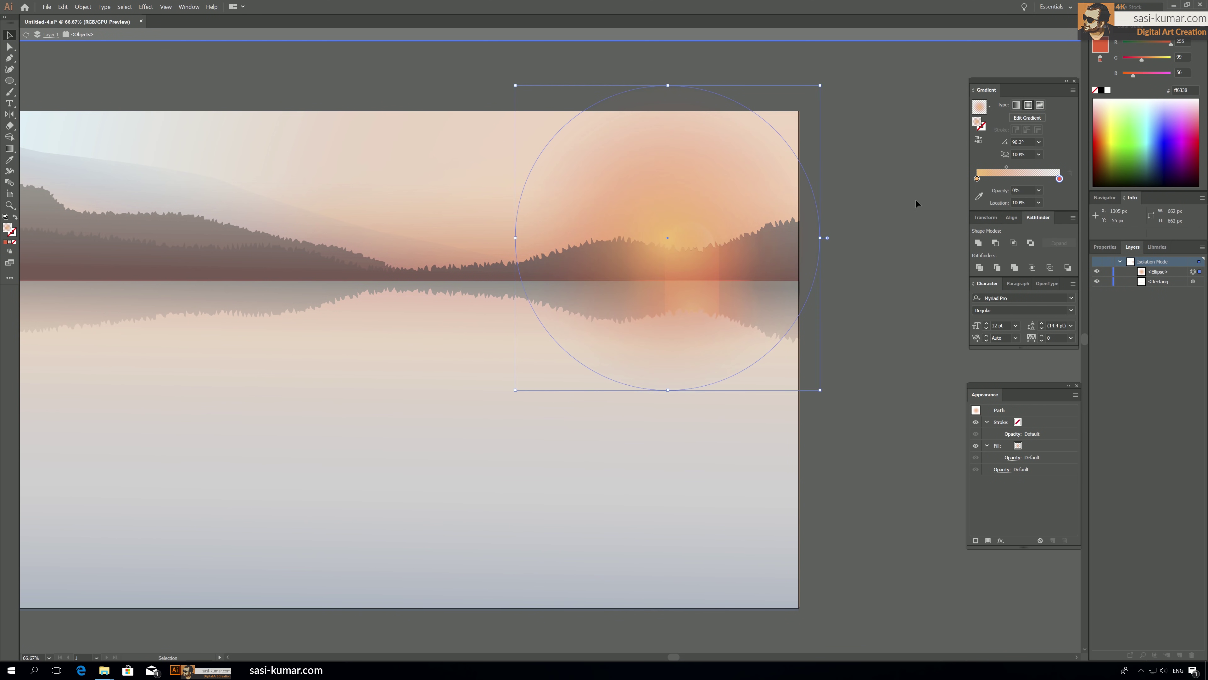
double_click(913, 195)
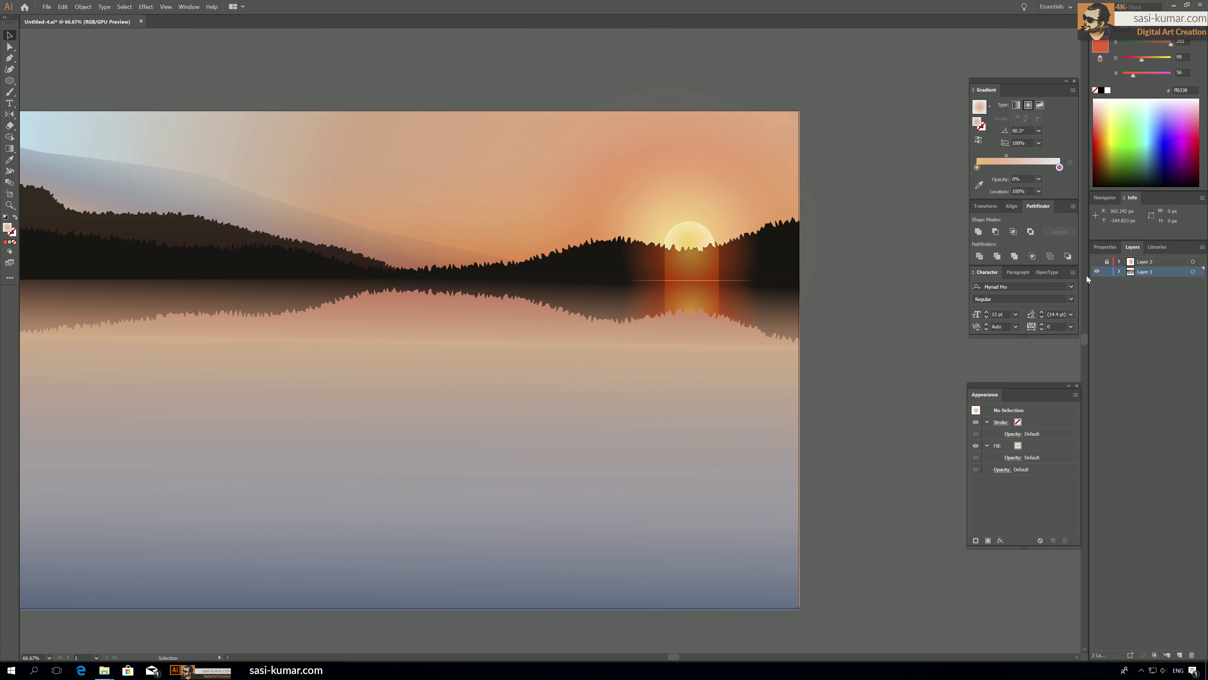
click(1097, 262)
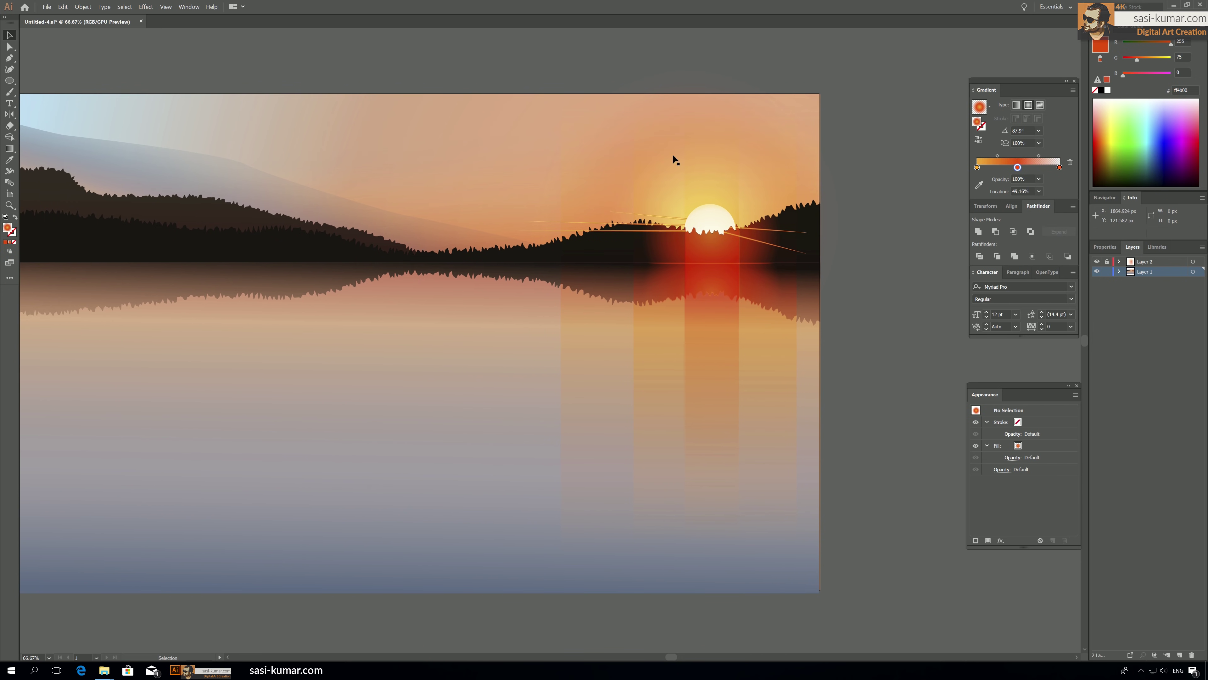
Unlock Layer 2 and lock Layer 1.
drag(507, 91, 549, 87)
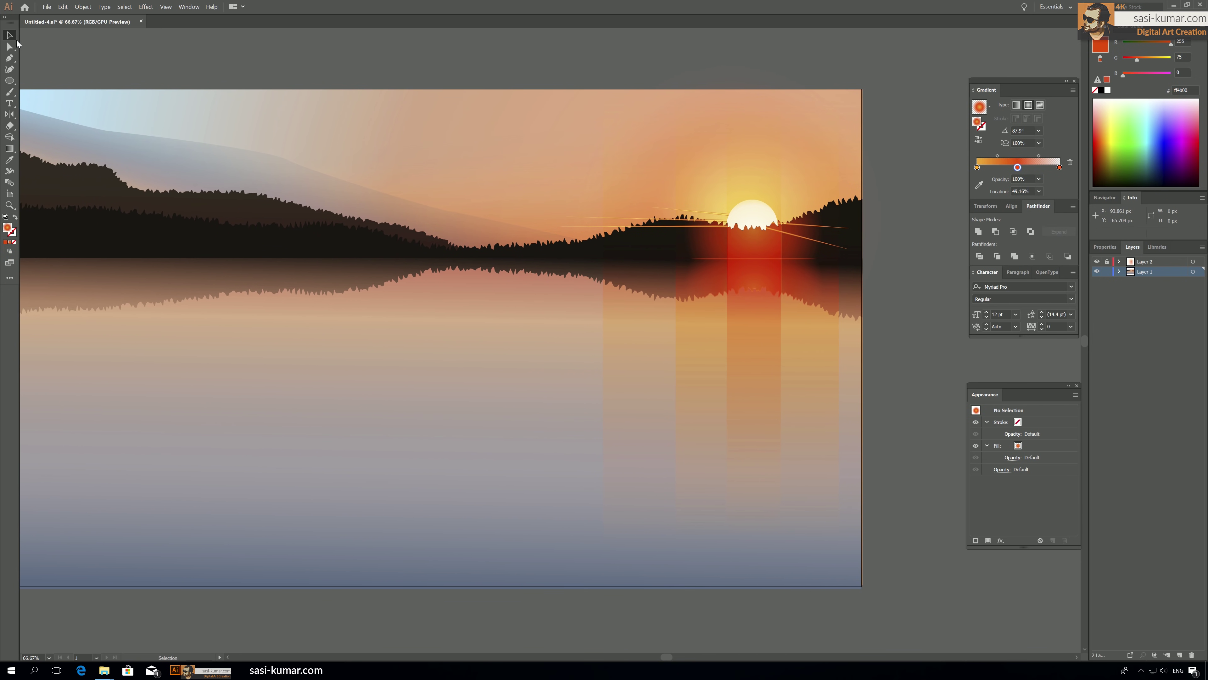
click(11, 46)
click(754, 241)
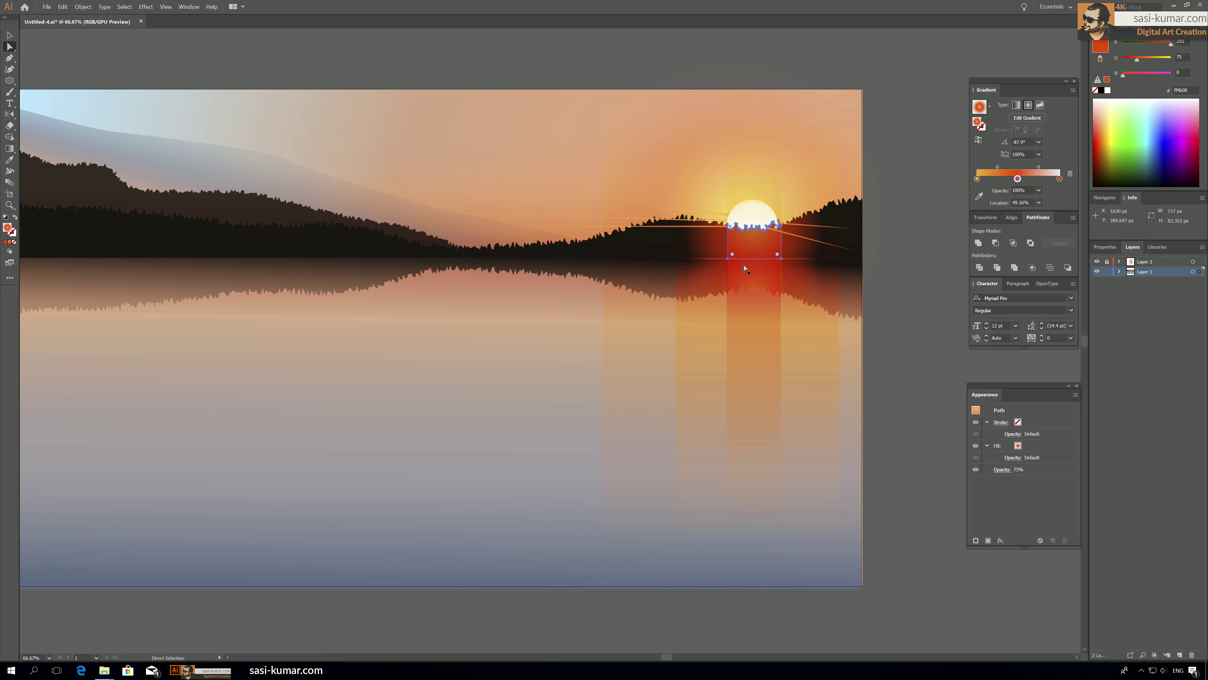
click(1106, 261)
click(747, 279)
key(ctrl+d)
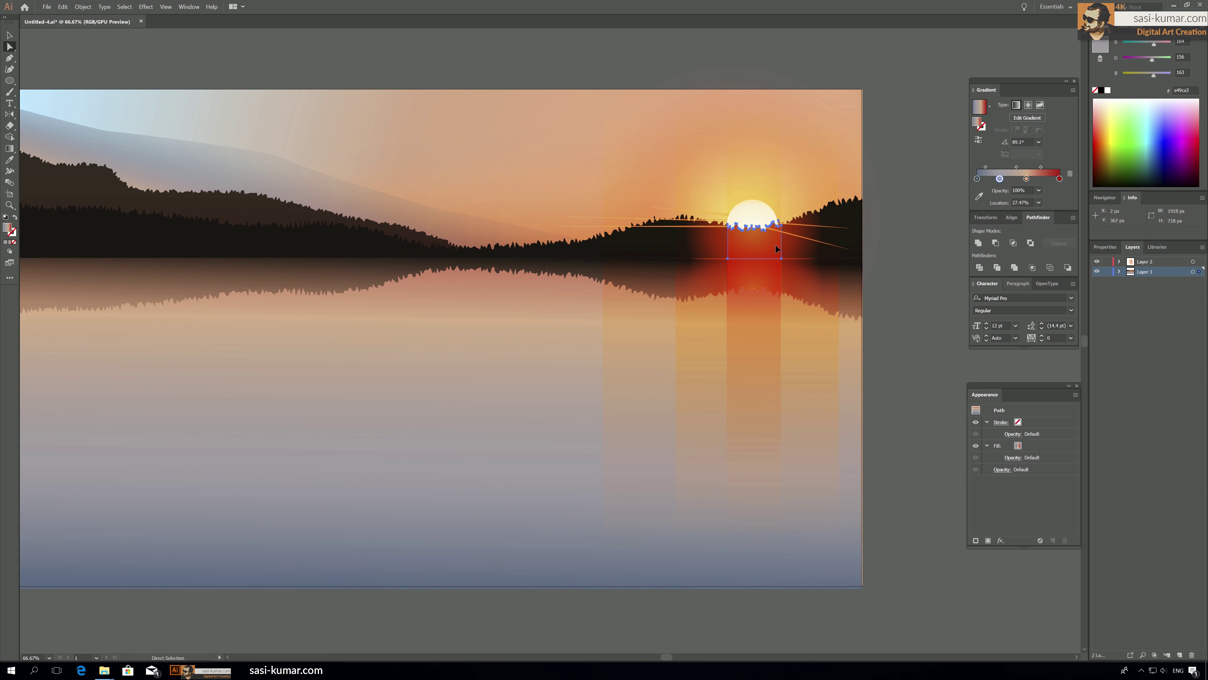
click(1107, 271)
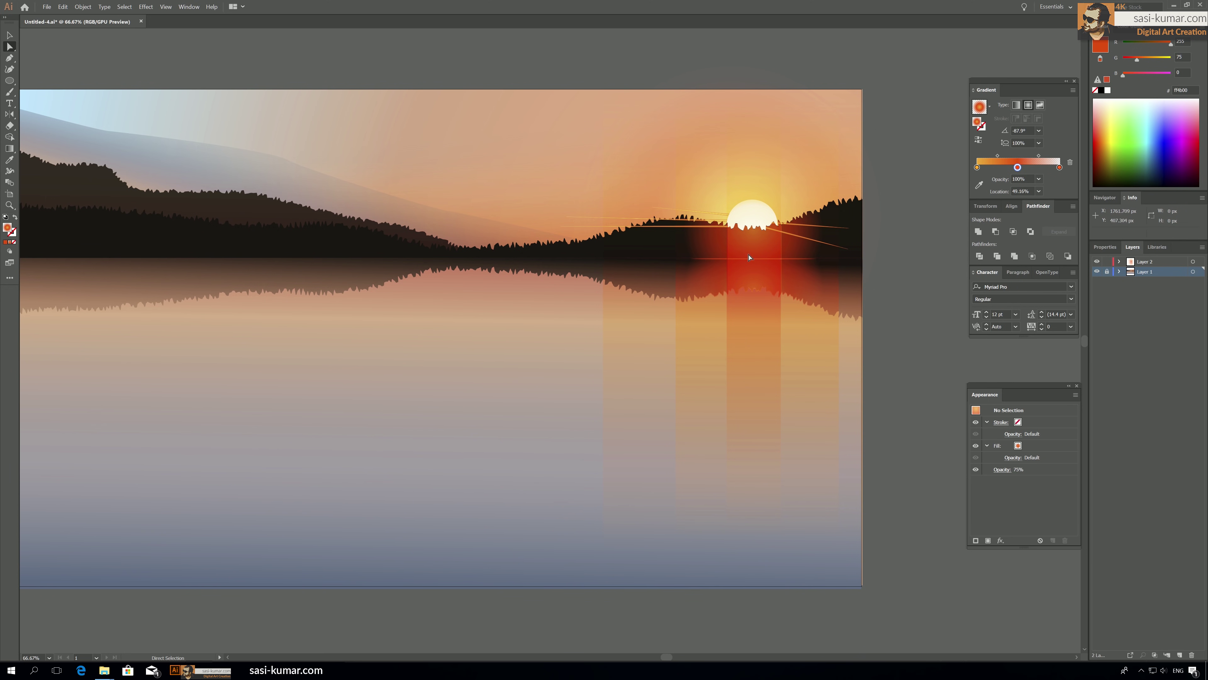
Set the opacity of the narrow vertical light beam running through the sun to 58%.
key(ctrl+a)
click(9, 34)
click(770, 257)
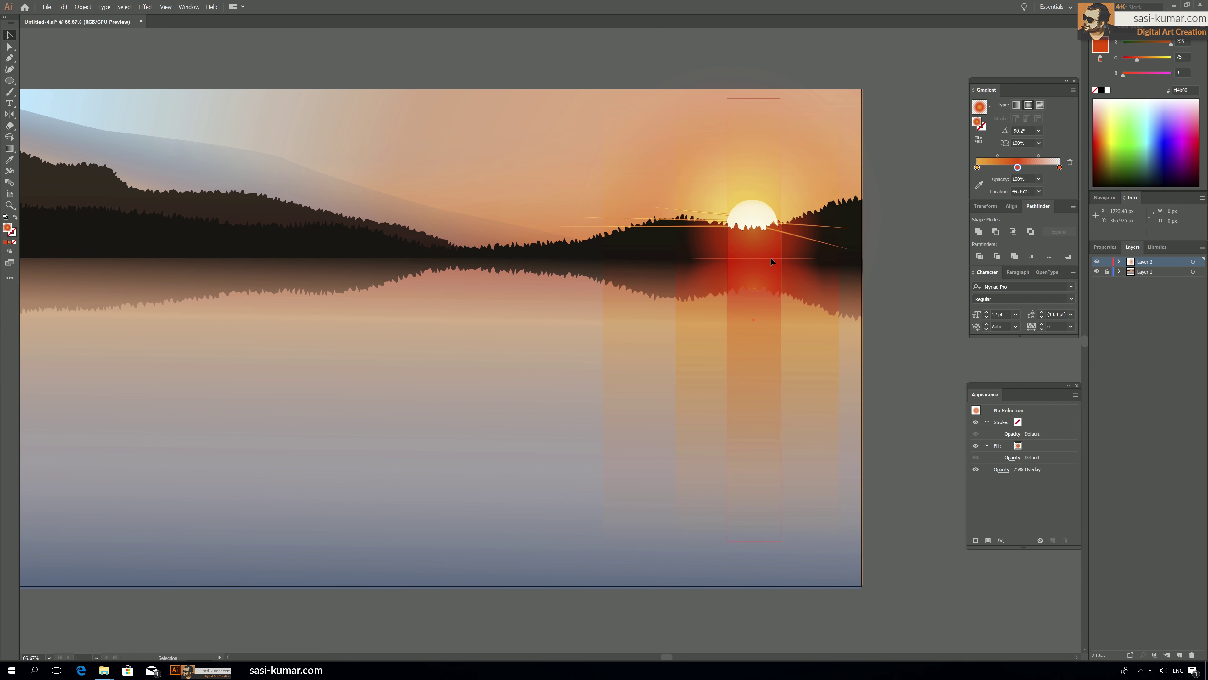
click(1103, 247)
click(1156, 378)
drag(1155, 389, 1141, 392)
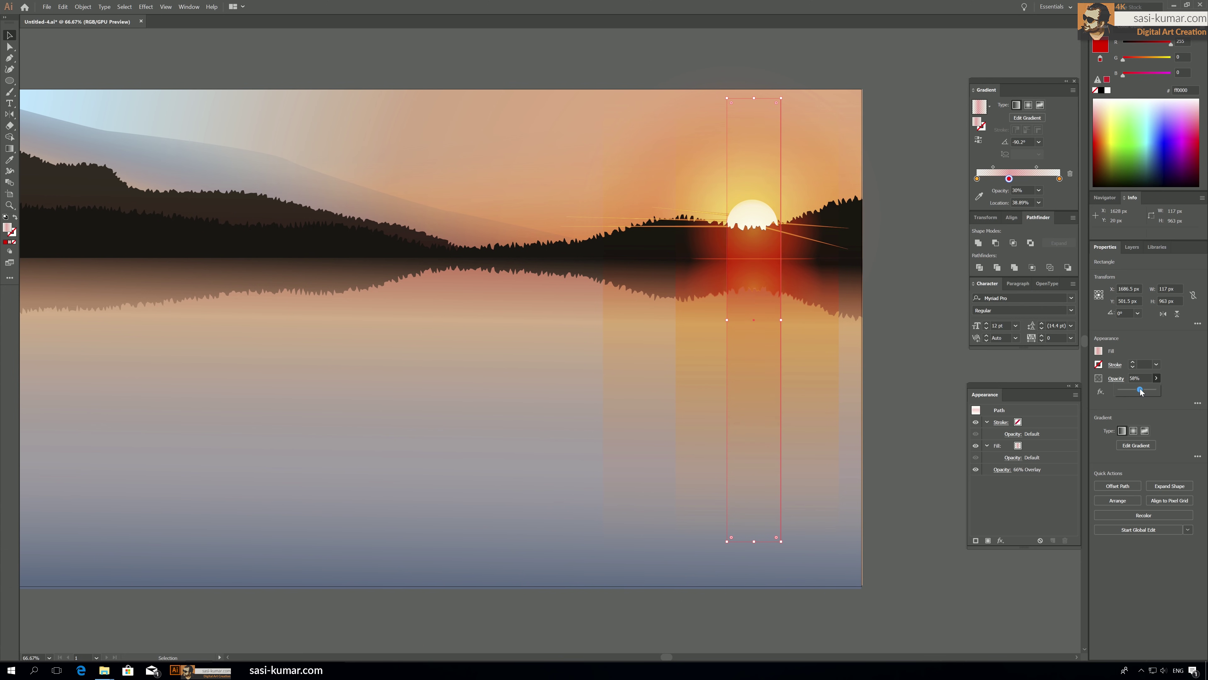
click(956, 388)
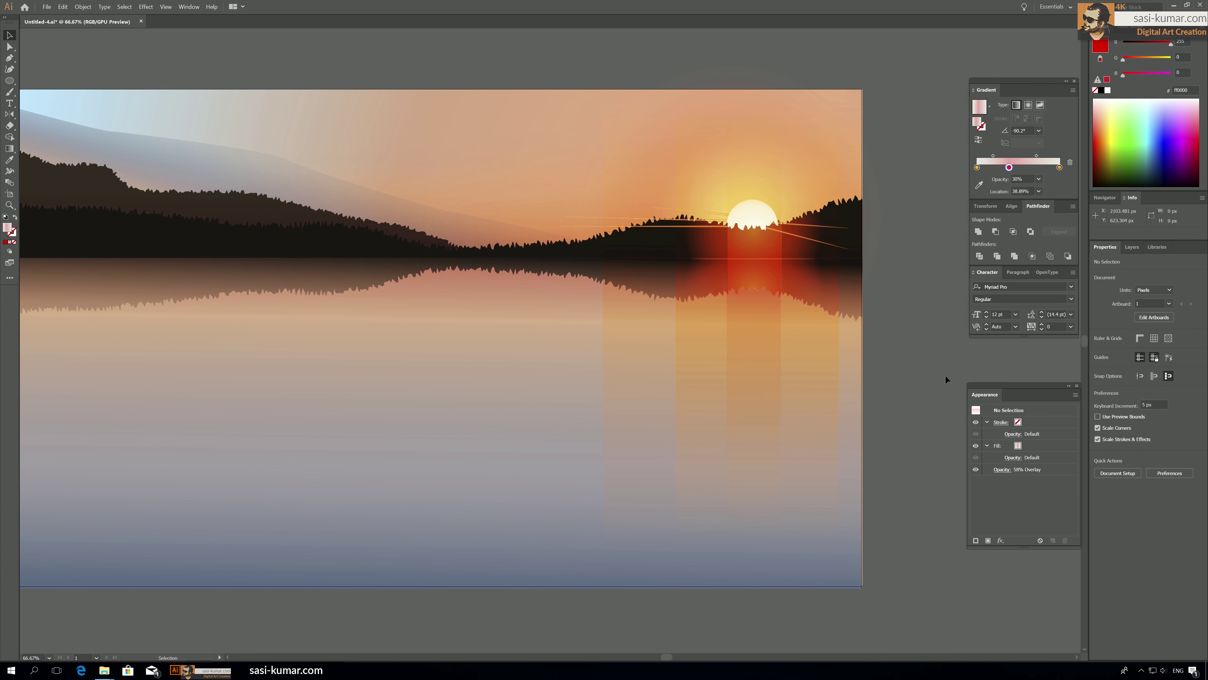
Set the opacity of the wider vertical light beam around the sun to 73%.
click(826, 302)
key(a)
key(v)
click(705, 284)
click(1156, 378)
drag(1155, 389, 1146, 390)
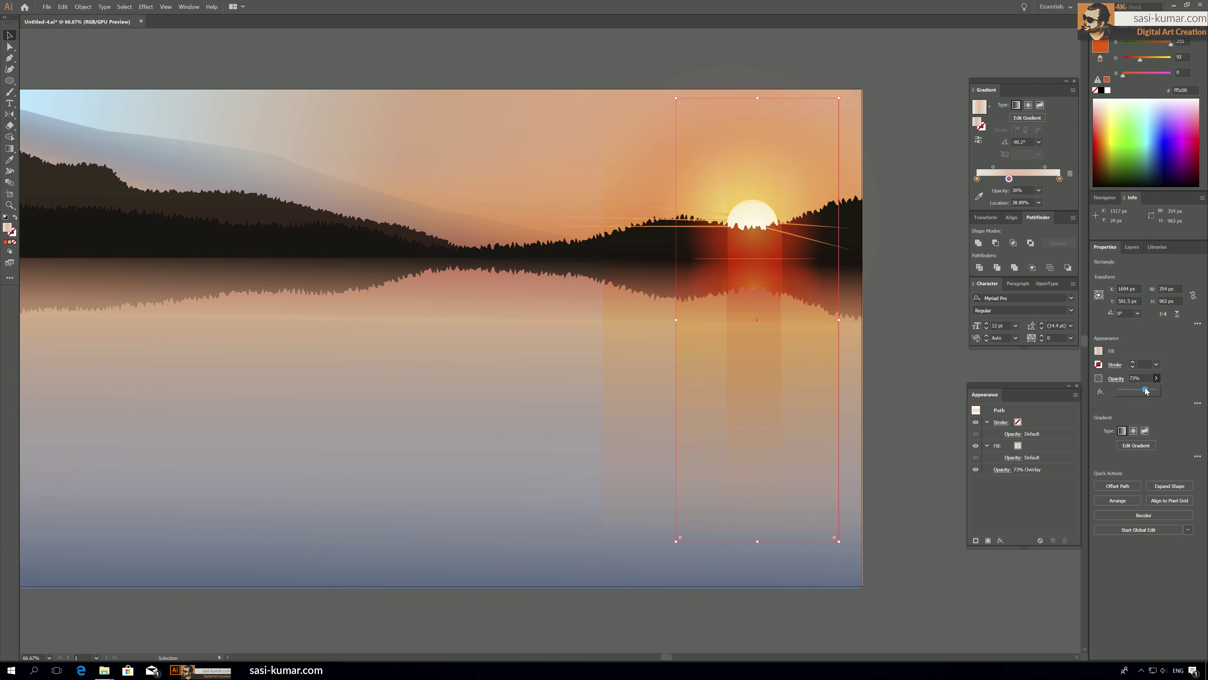
click(913, 316)
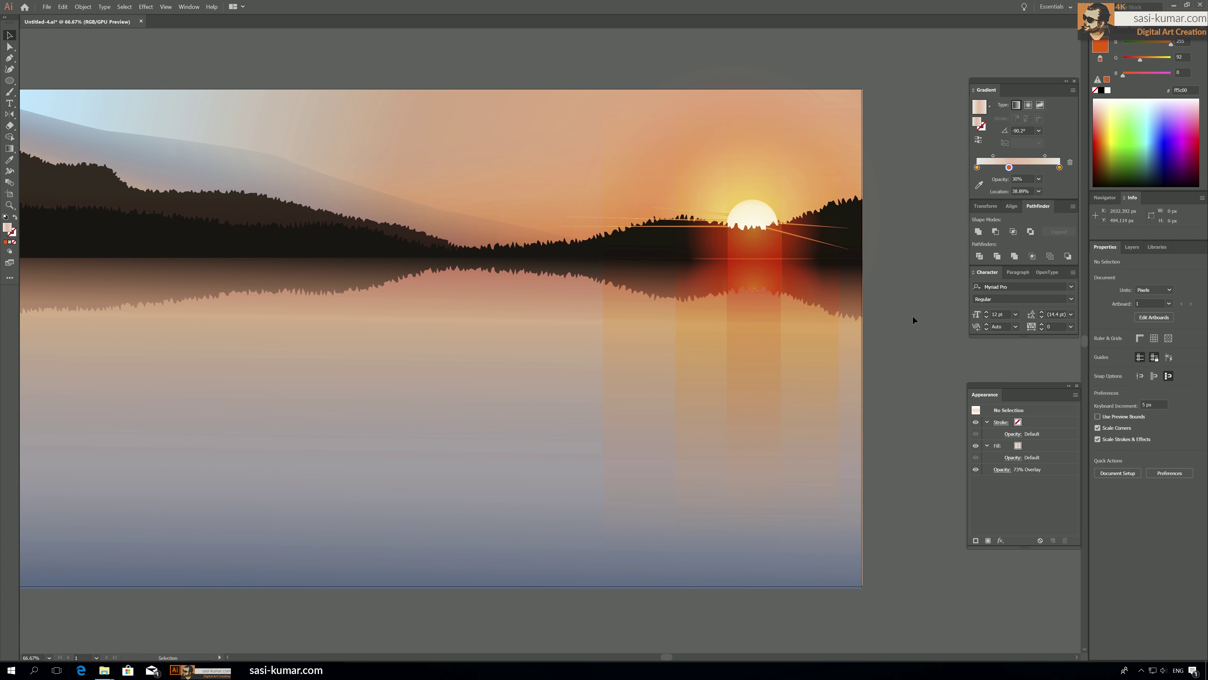
Move the red middle gradient stop of the narrow beam up to the sun, at location 27.81%.
click(756, 268)
click(899, 248)
click(751, 278)
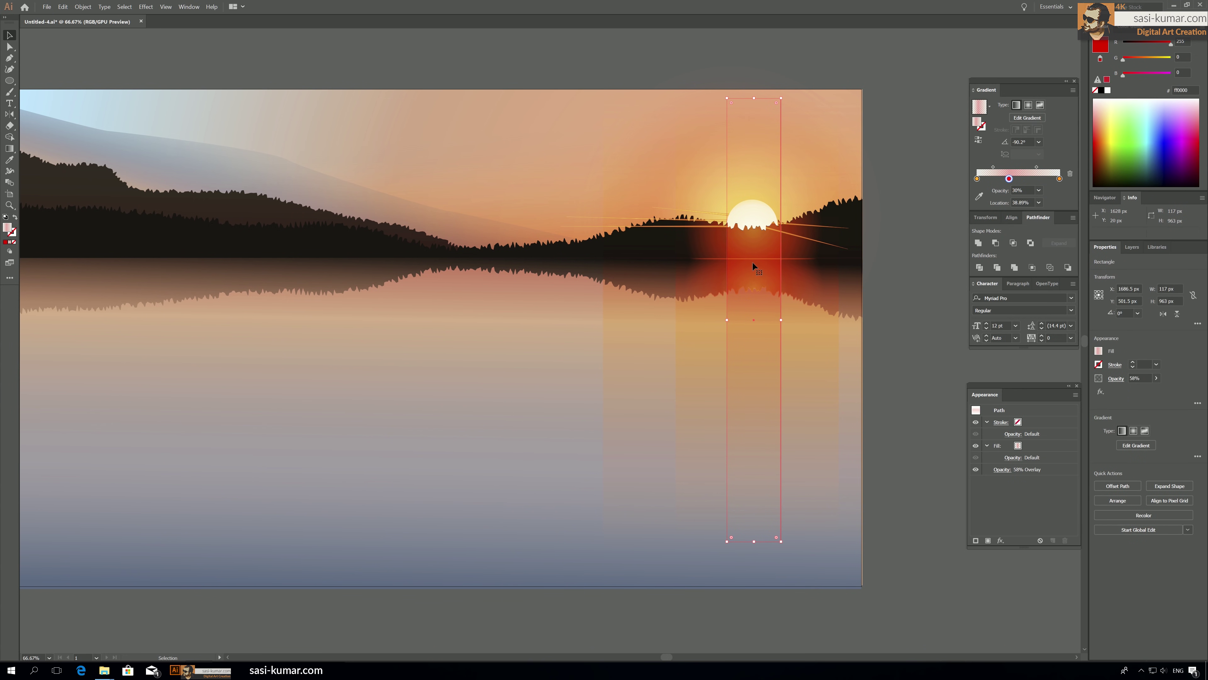
key(g)
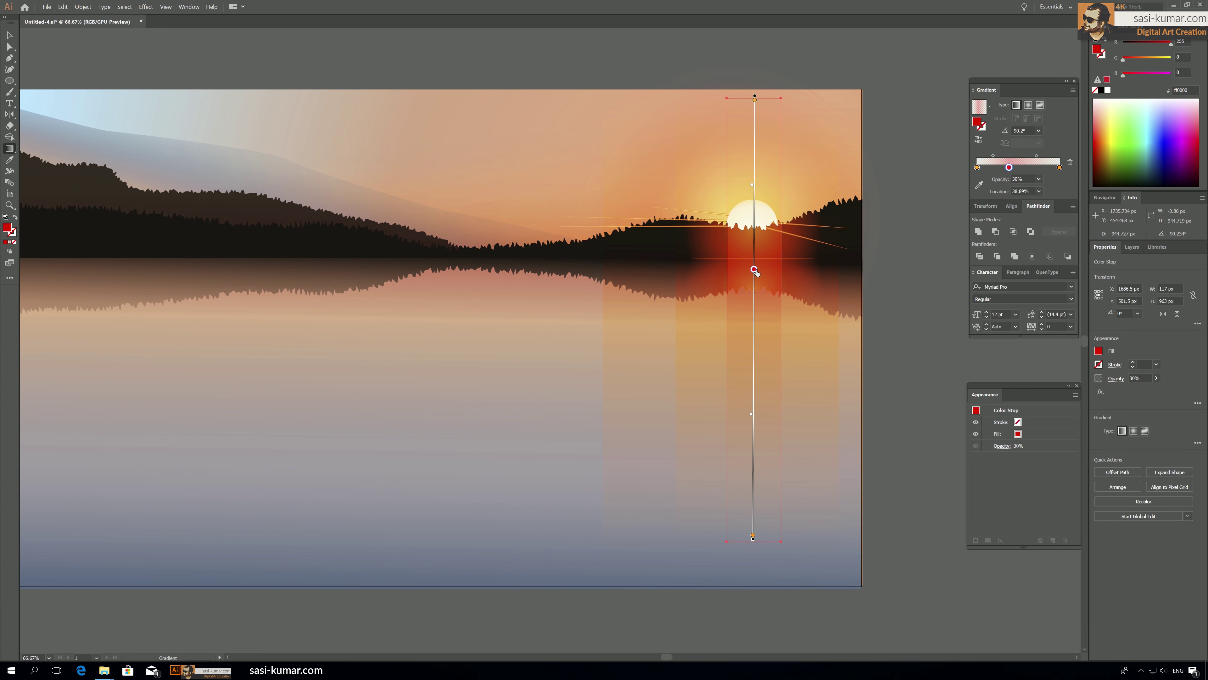
drag(754, 269, 755, 222)
click(12, 35)
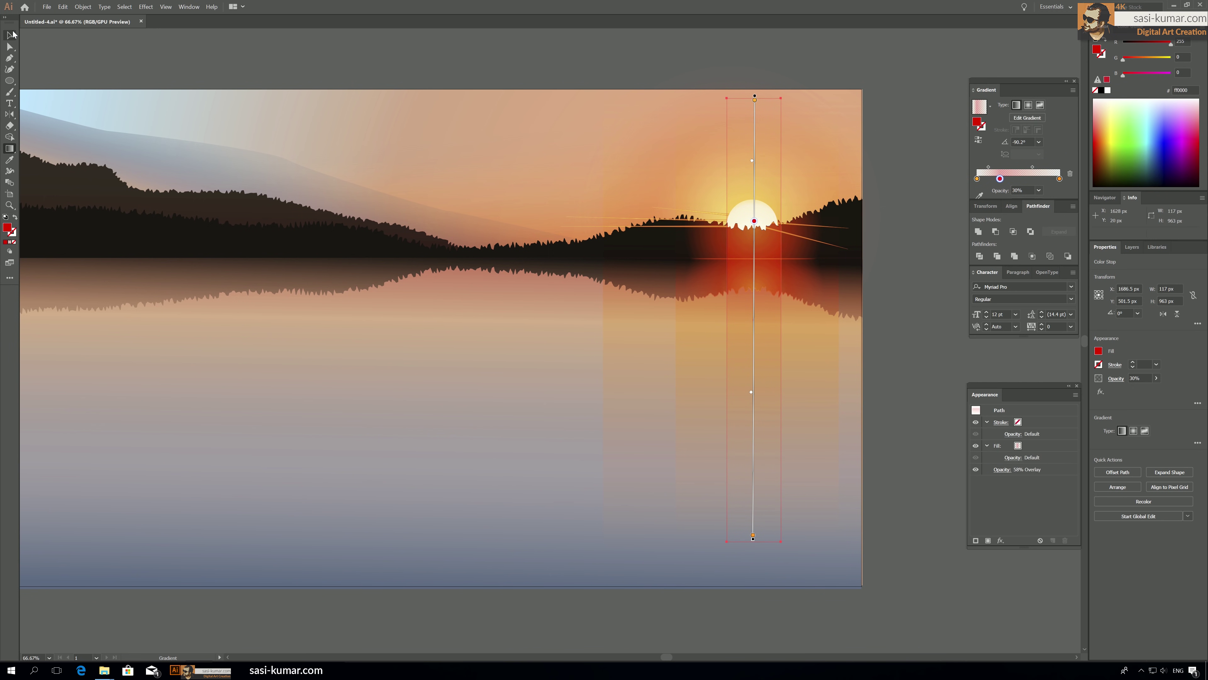
click(474, 60)
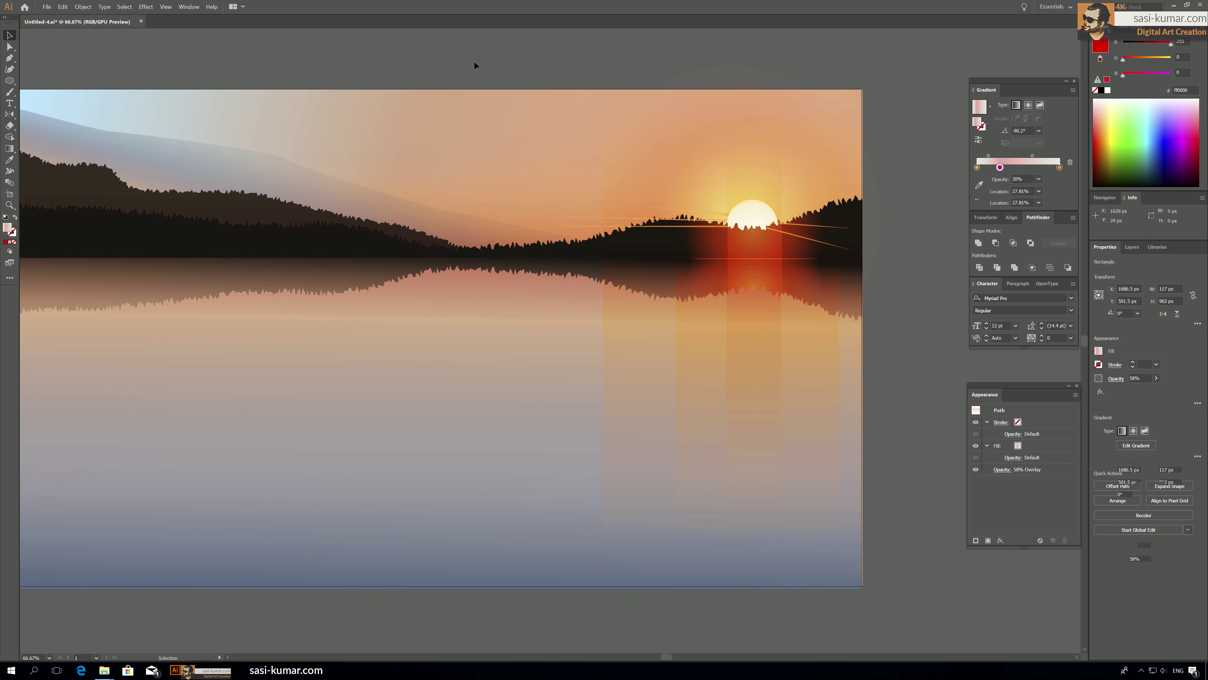
Try lowering the opacity of the sun and its rays together to 45%.
click(799, 241)
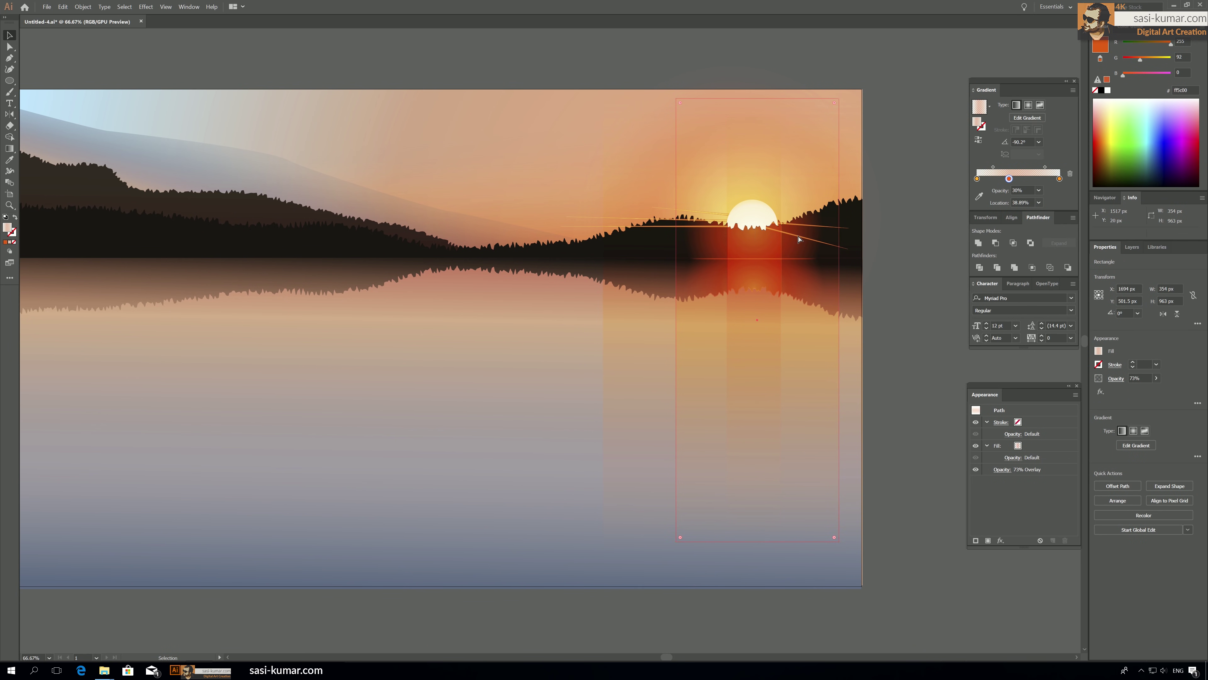
click(768, 247)
click(673, 263)
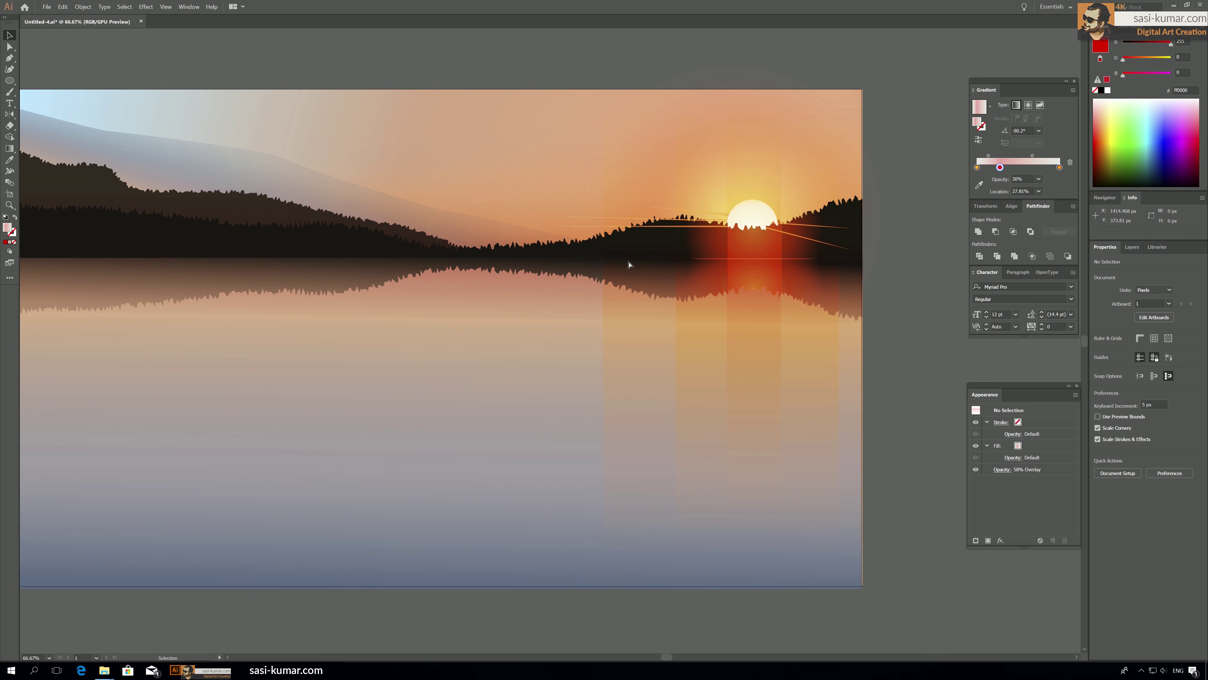
click(767, 259)
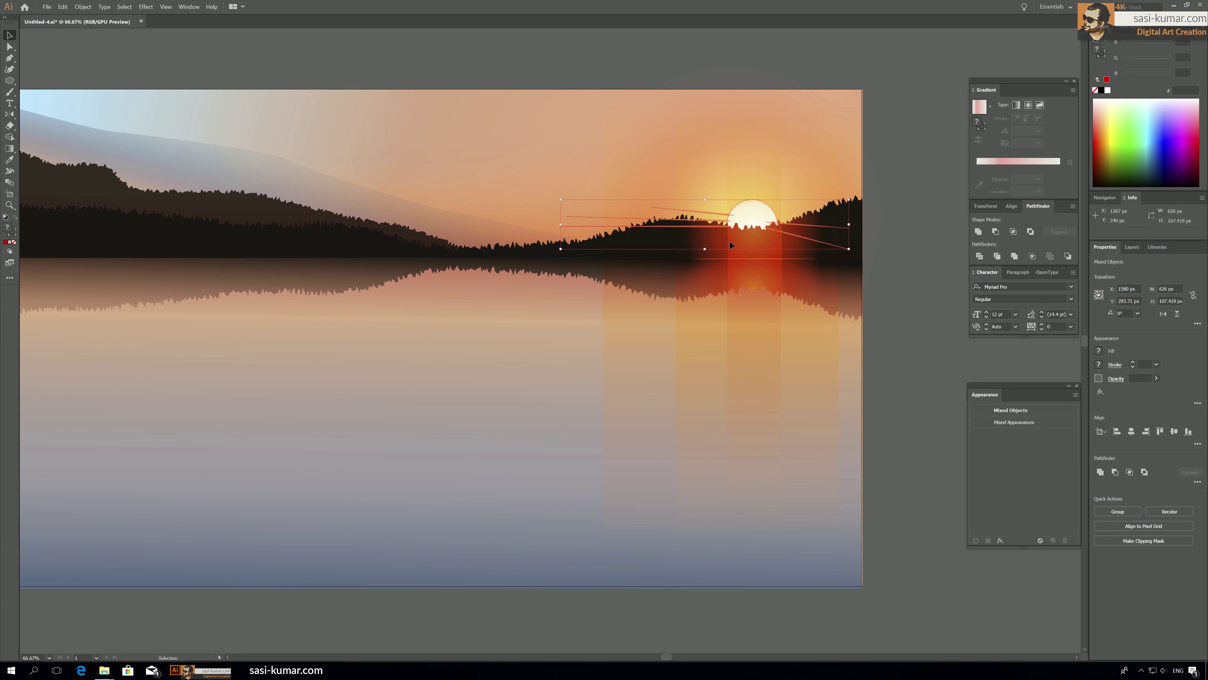
click(1157, 378)
drag(1133, 390, 1137, 390)
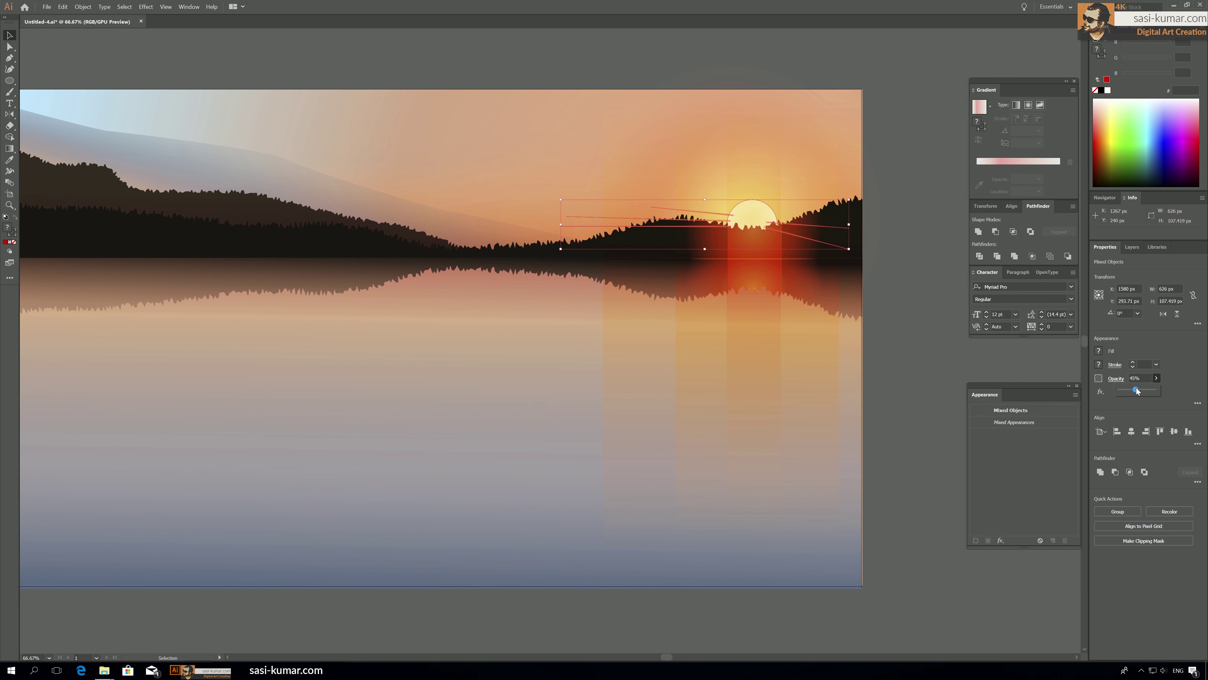
key(ctrl+h)
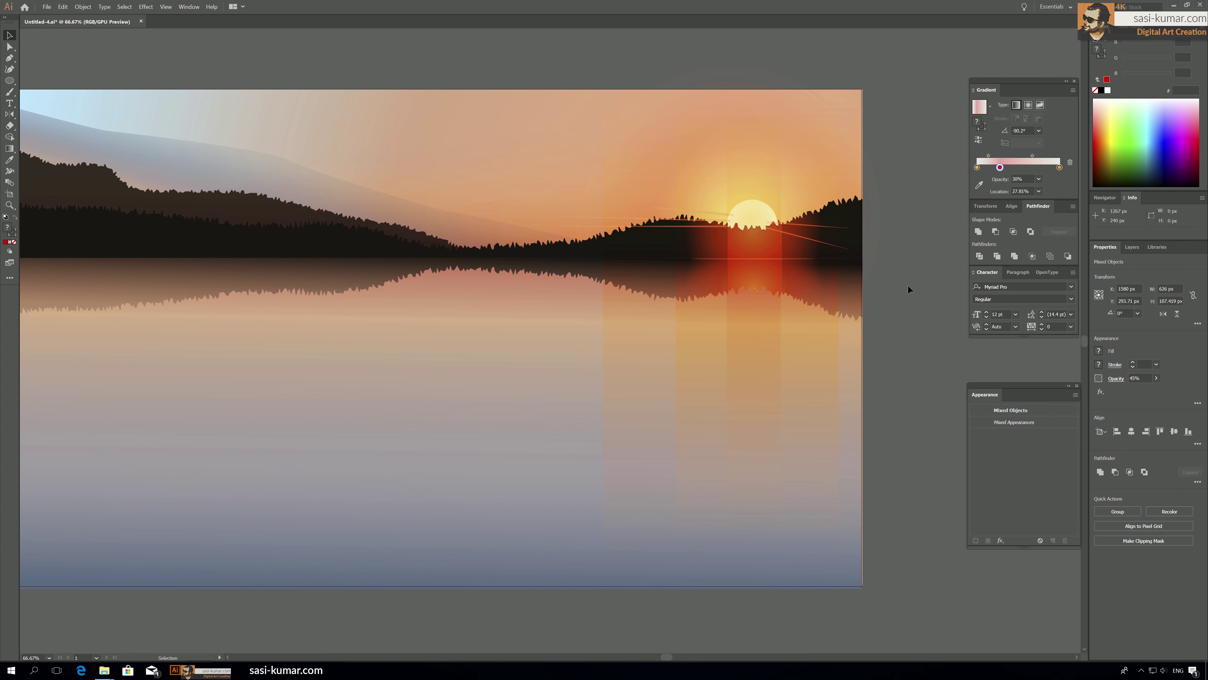
Lower the opacity of the Overlay-blended white sun ray group to about 49%.
shift+click(816, 190)
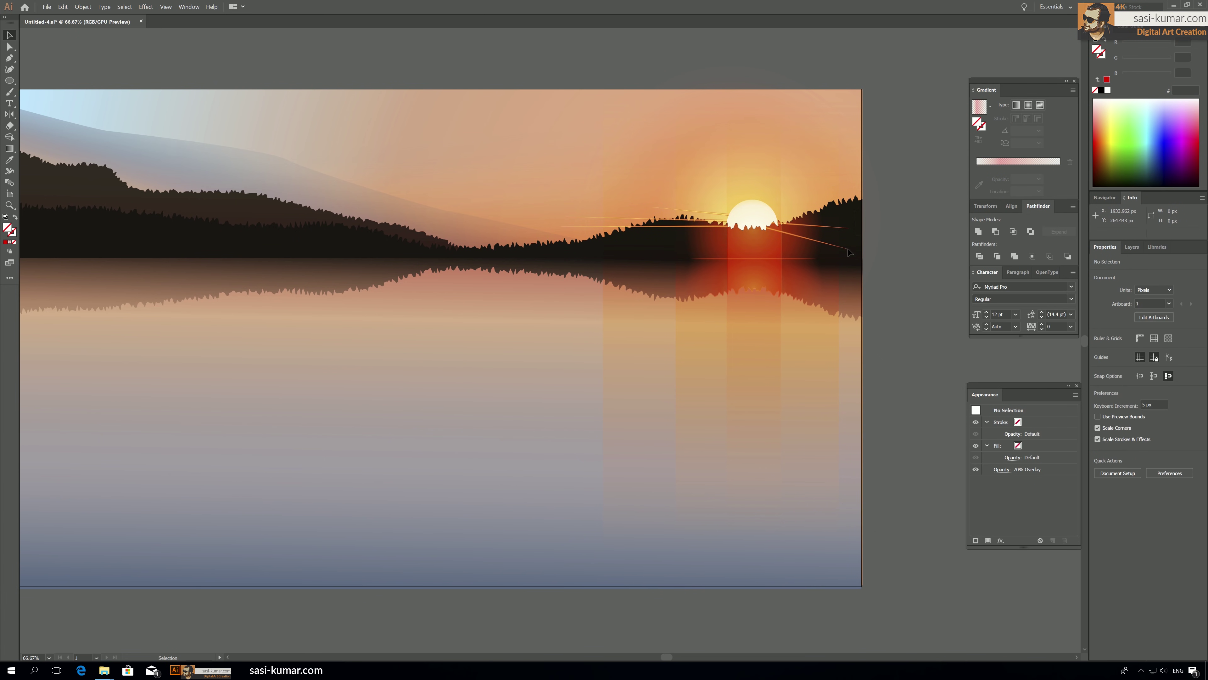
click(1156, 379)
drag(1144, 390, 1138, 391)
click(956, 346)
drag(858, 278, 877, 275)
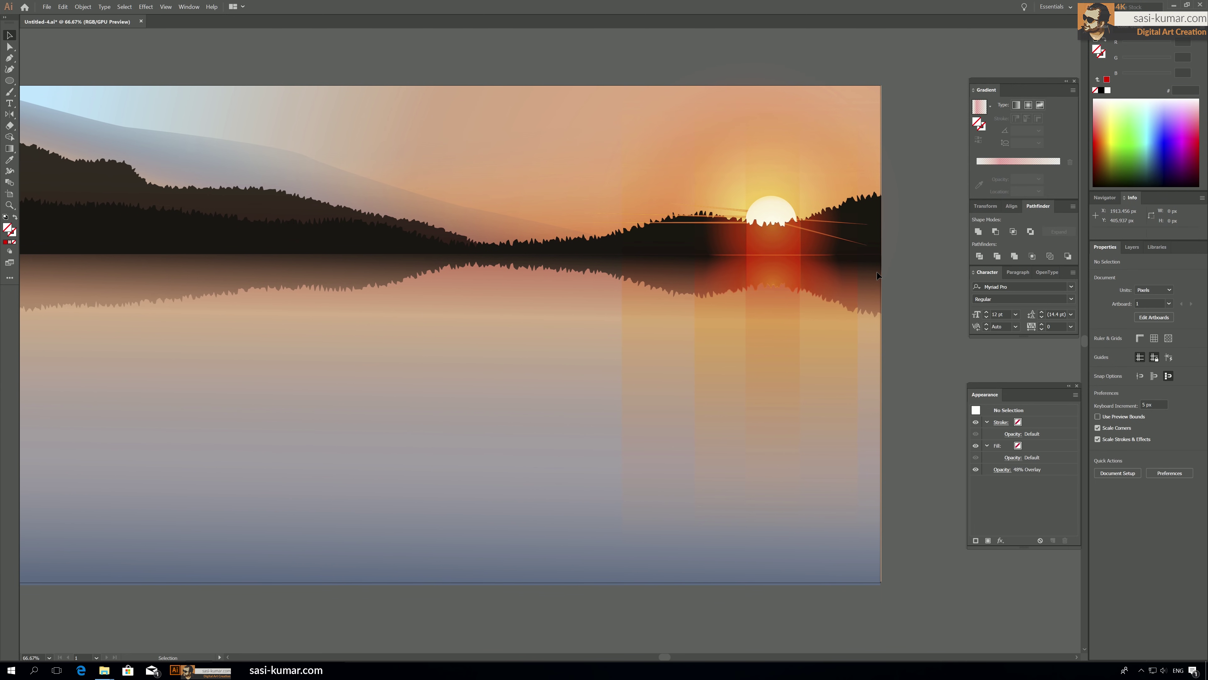
key(ctrl+minus)
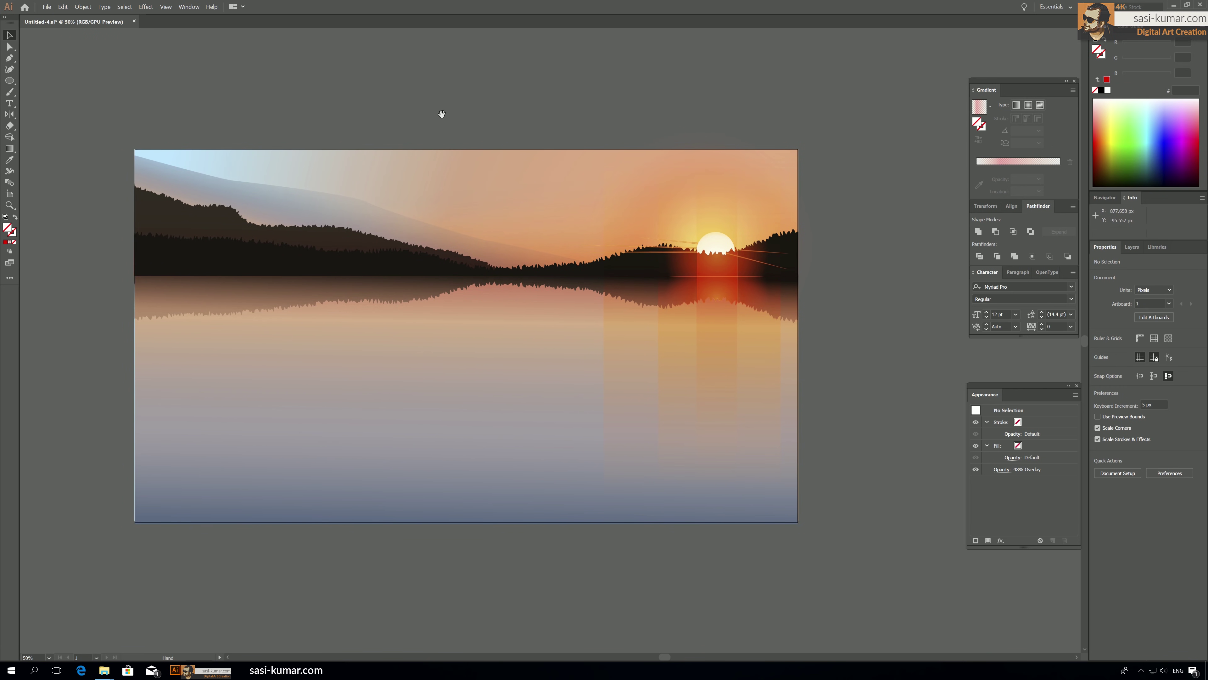
Isolate the white sun ray group to examine the upper-left ray's stroke at the sun's edge, then leave isolation.
click(685, 245)
double_click(685, 245)
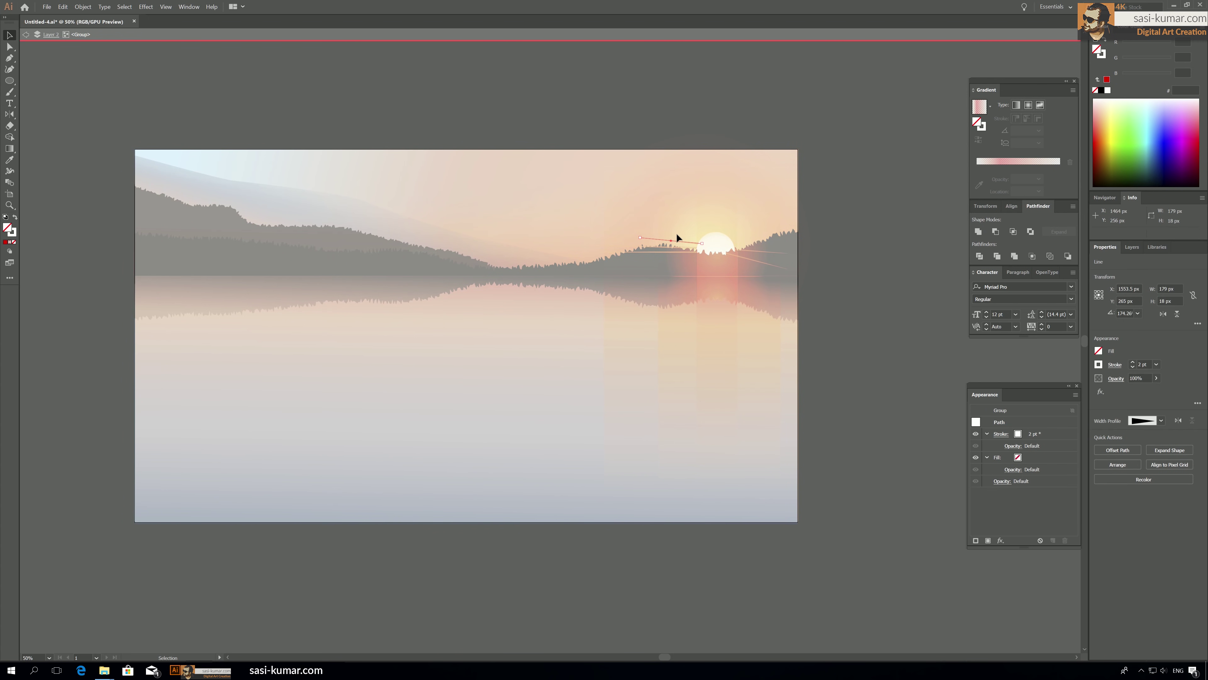
key(ctrl+plus)
key(ctrl+plus)
key(ctrl+plus)
key(ctrl+plus)
key(ctrl+plus)
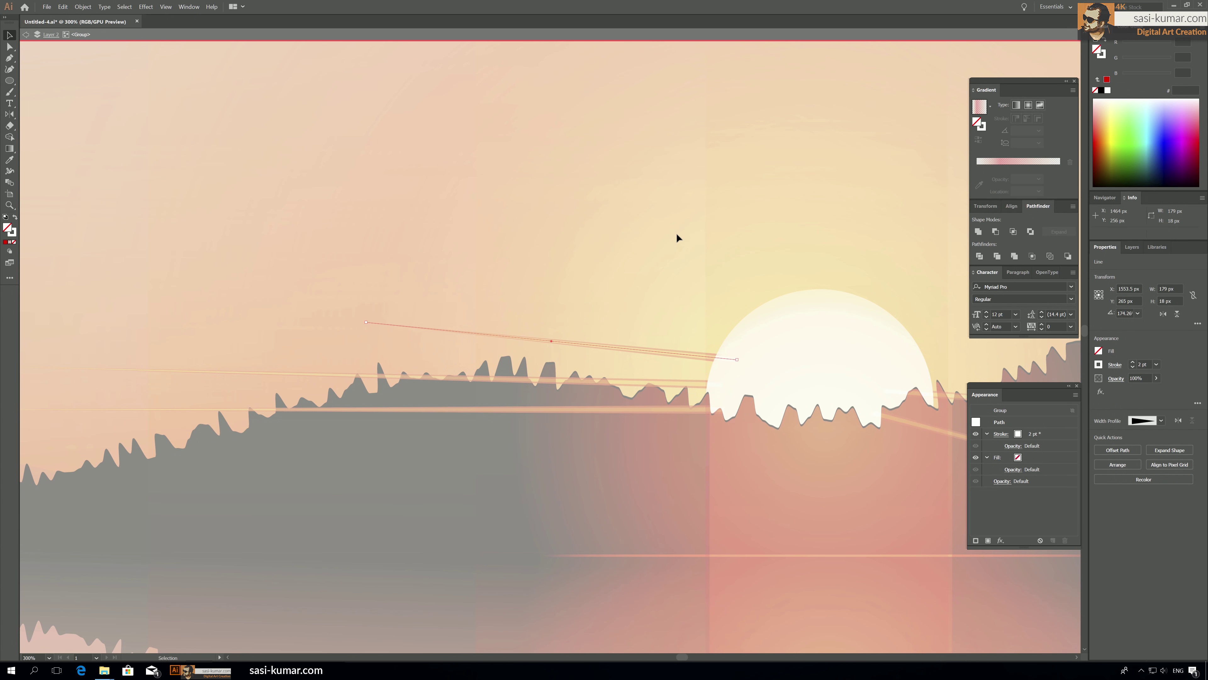
click(711, 359)
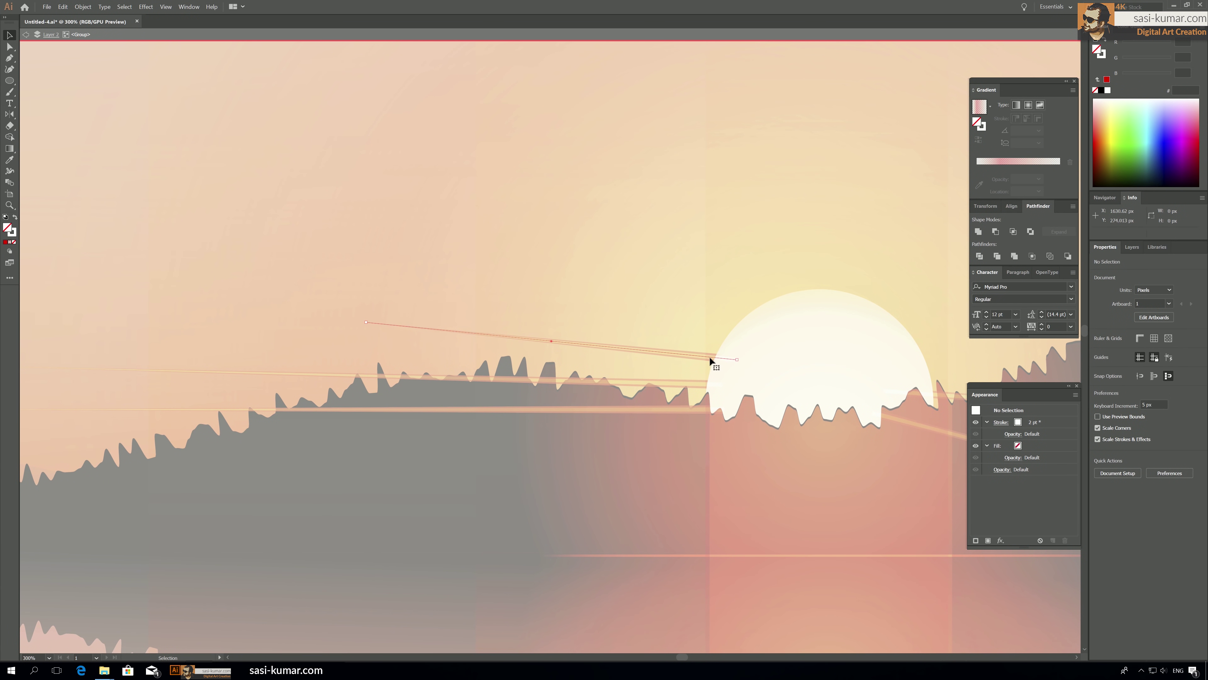
drag(711, 349, 711, 350)
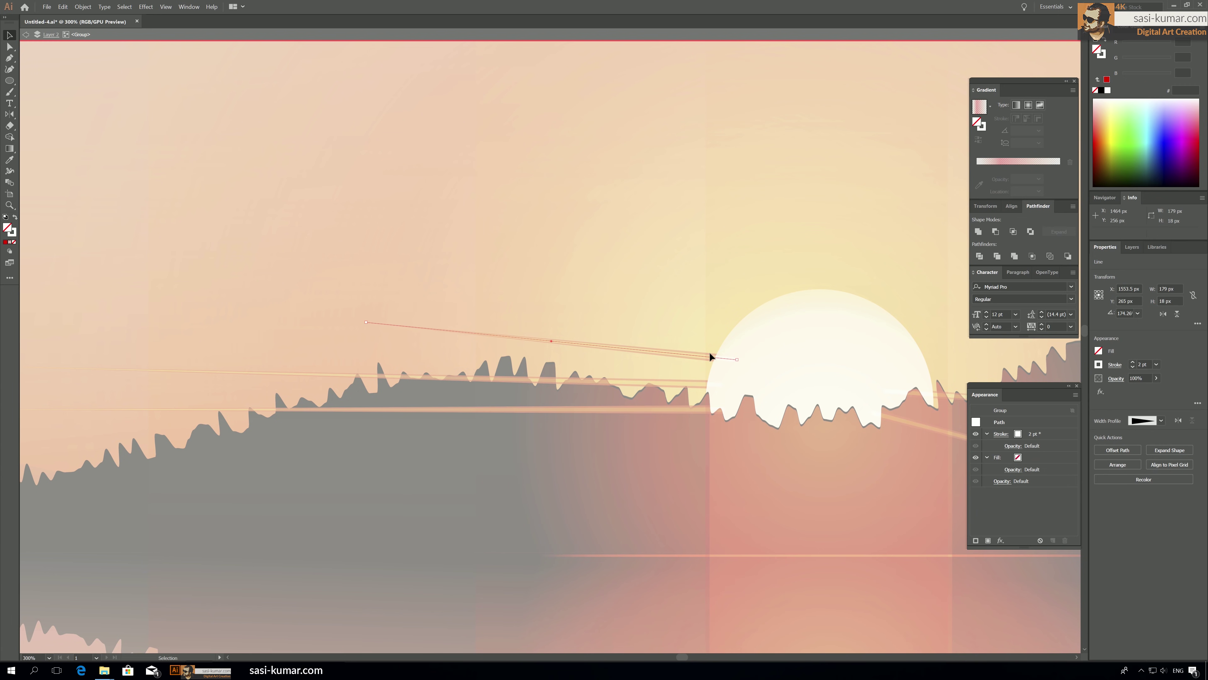
key(Escape)
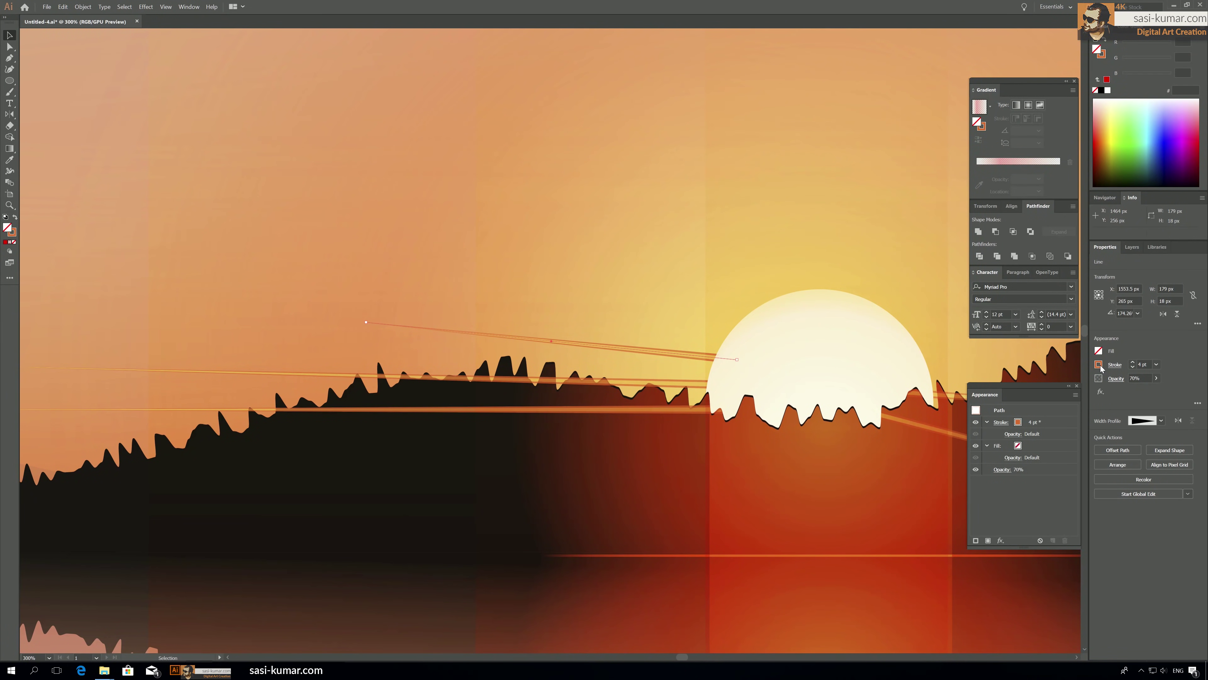
Copy the narrow beam's Overlay gradient onto the orange upper-left ray with the Eyedropper and open its opacity for adjustment.
click(11, 231)
click(9, 160)
click(918, 495)
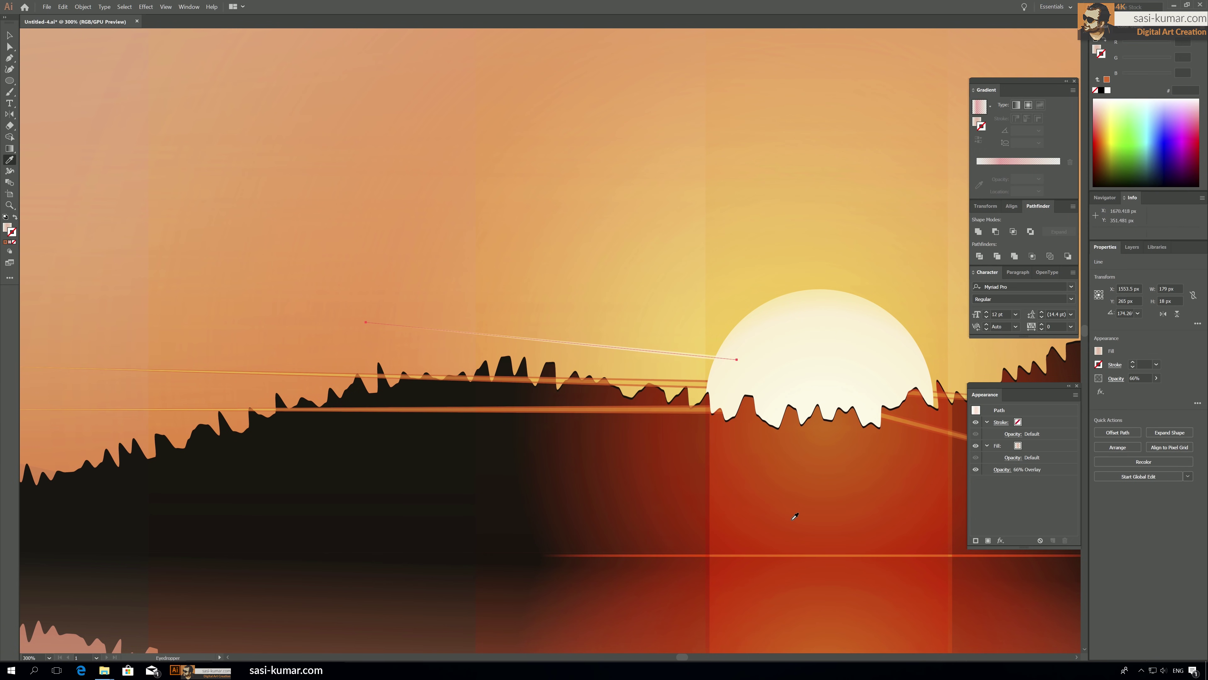
drag(795, 517, 485, 289)
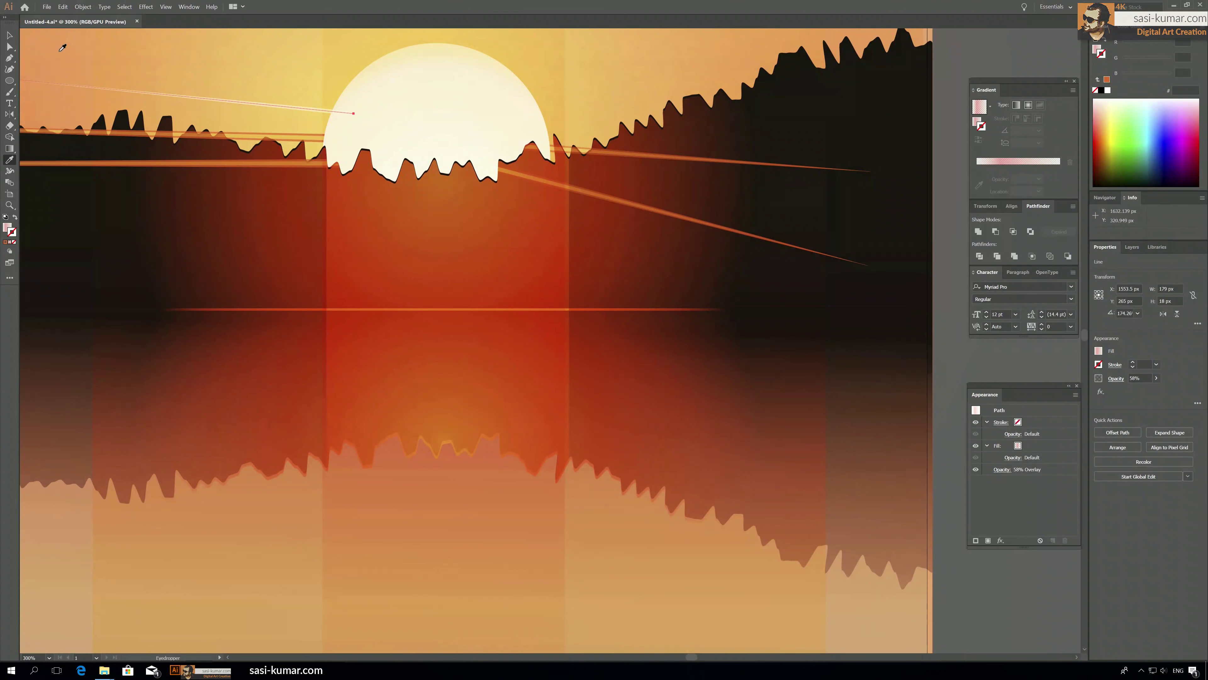
click(9, 46)
click(1157, 378)
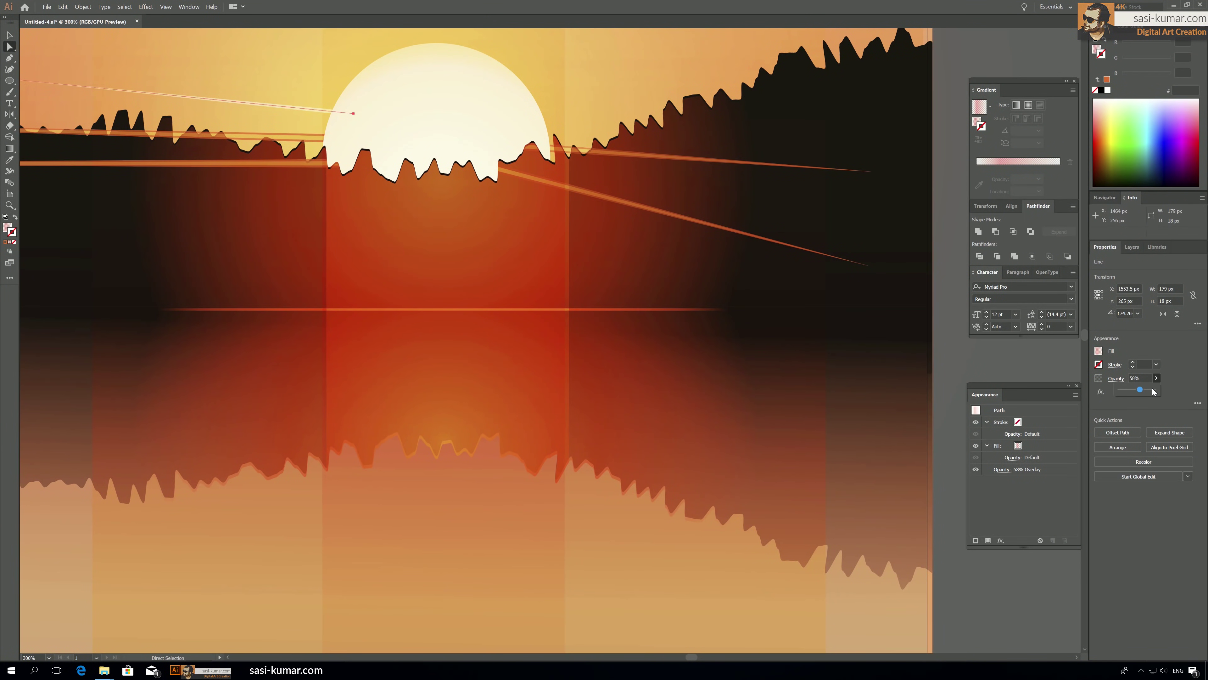
Give the remaining orange sun rays an Overlay gradient fill without a stroke at 100% opacity.
click(199, 135)
click(10, 35)
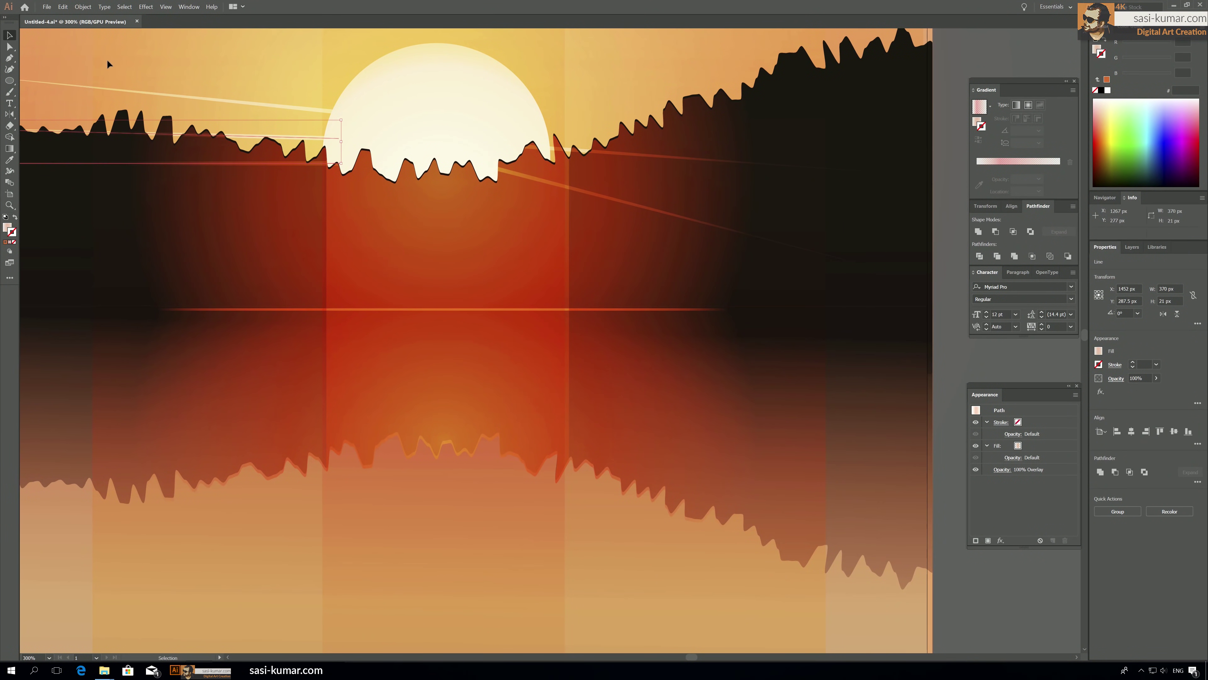
click(950, 330)
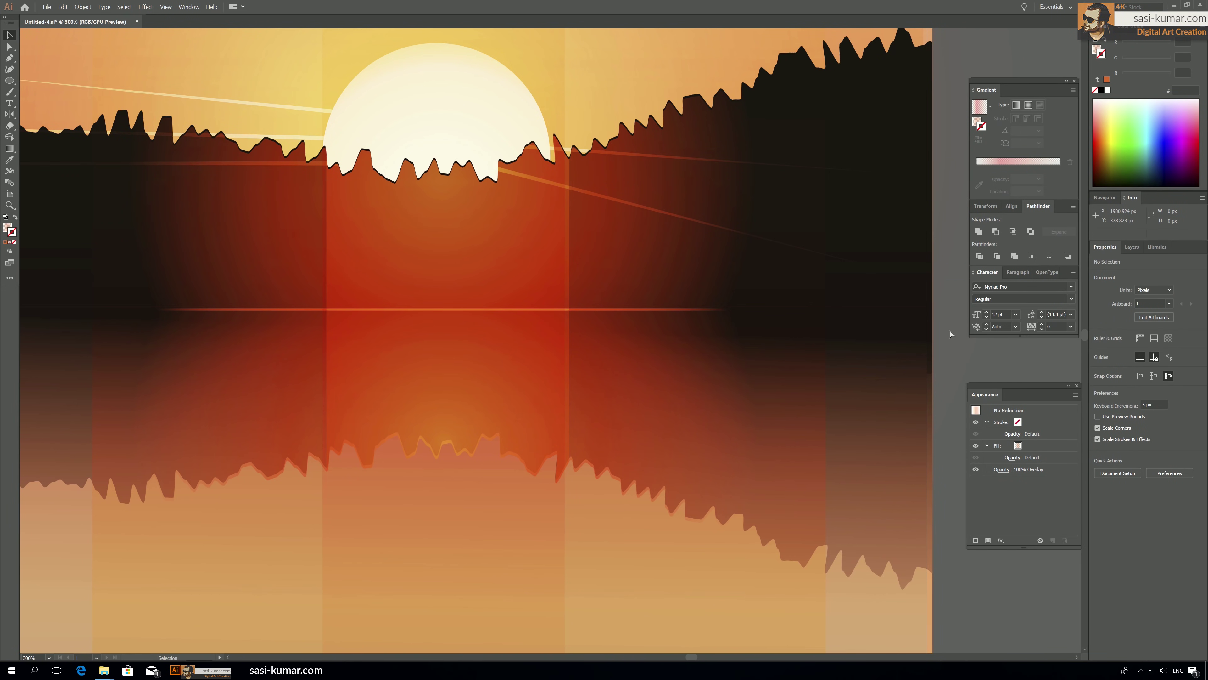
key(ctrl+minus)
key(ctrl+minus)
key(ctrl+minus)
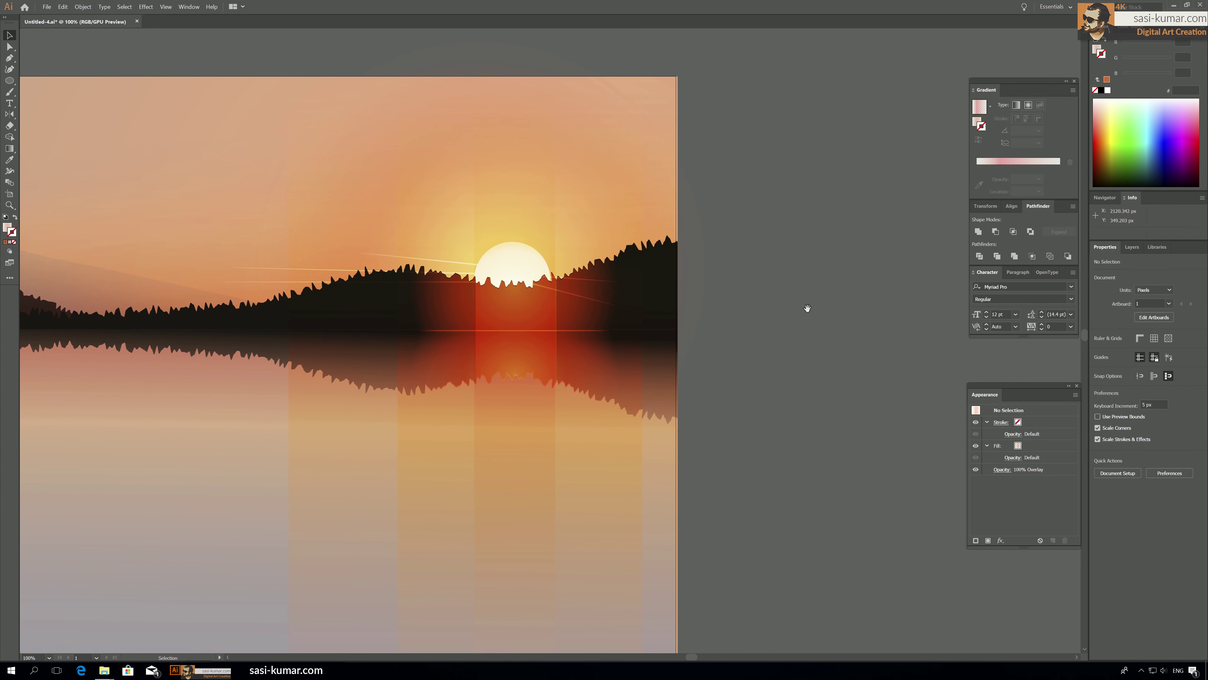
scroll(810, 309, up, 1)
scroll(820, 295, up, 1)
drag(814, 248, 859, 248)
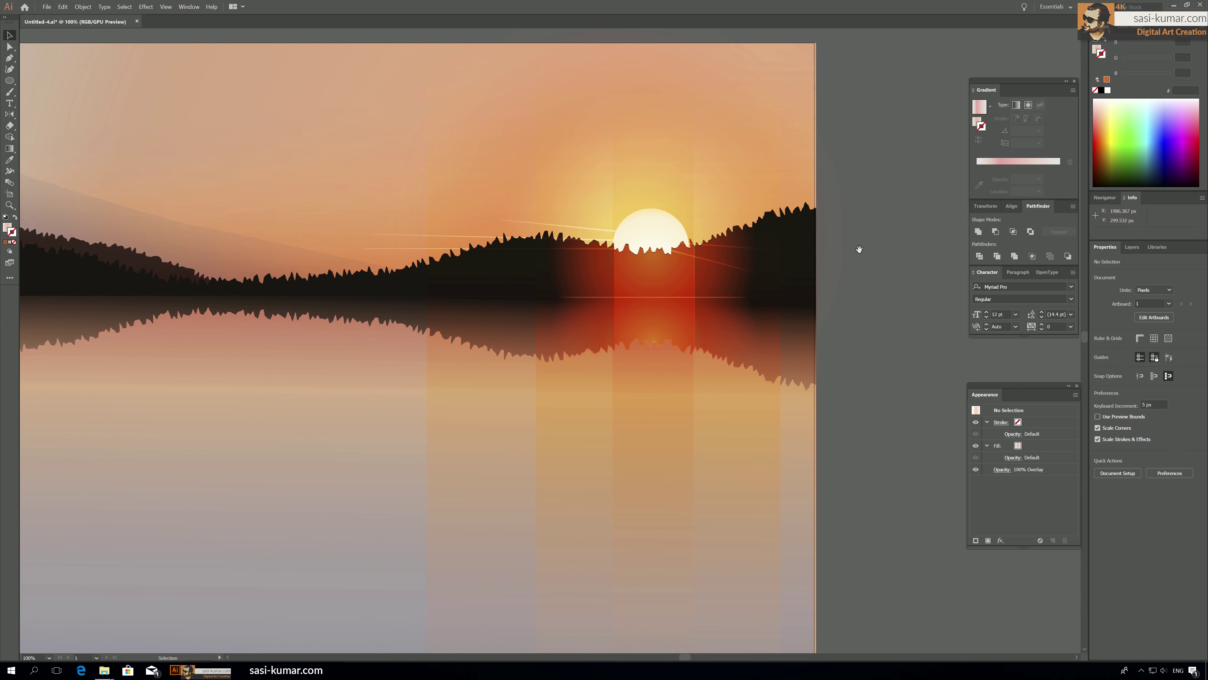
click(457, 235)
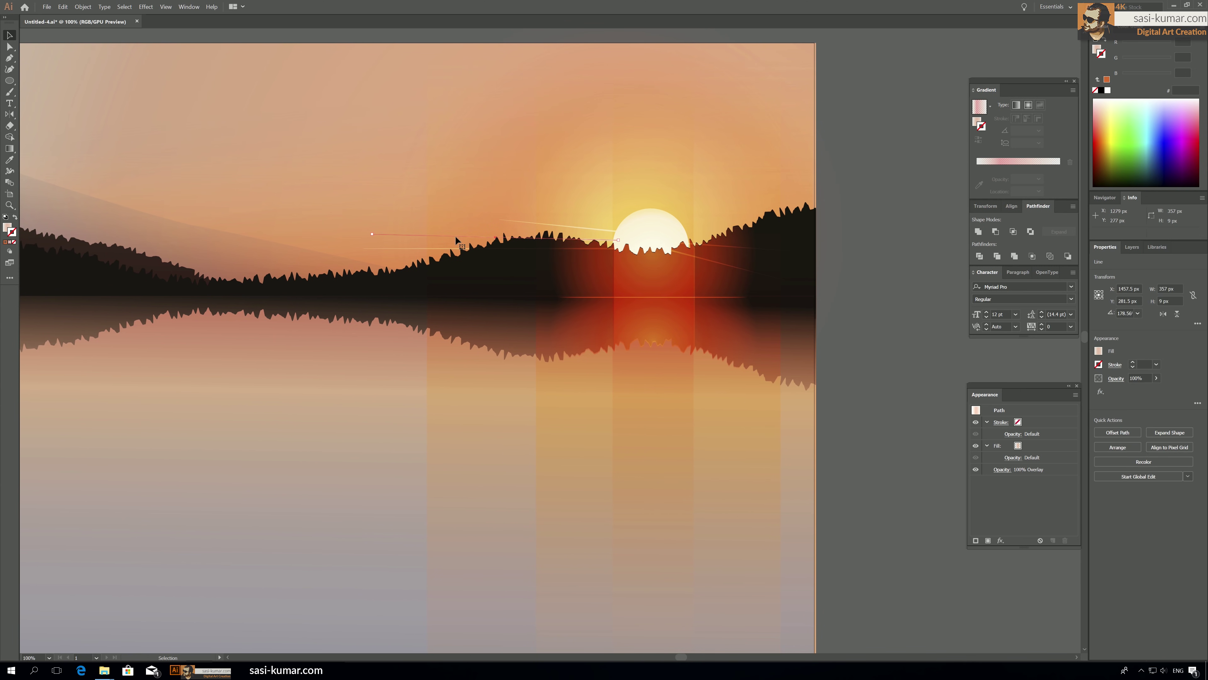
click(9, 46)
key(ctrl+a)
click(862, 246)
key(v)
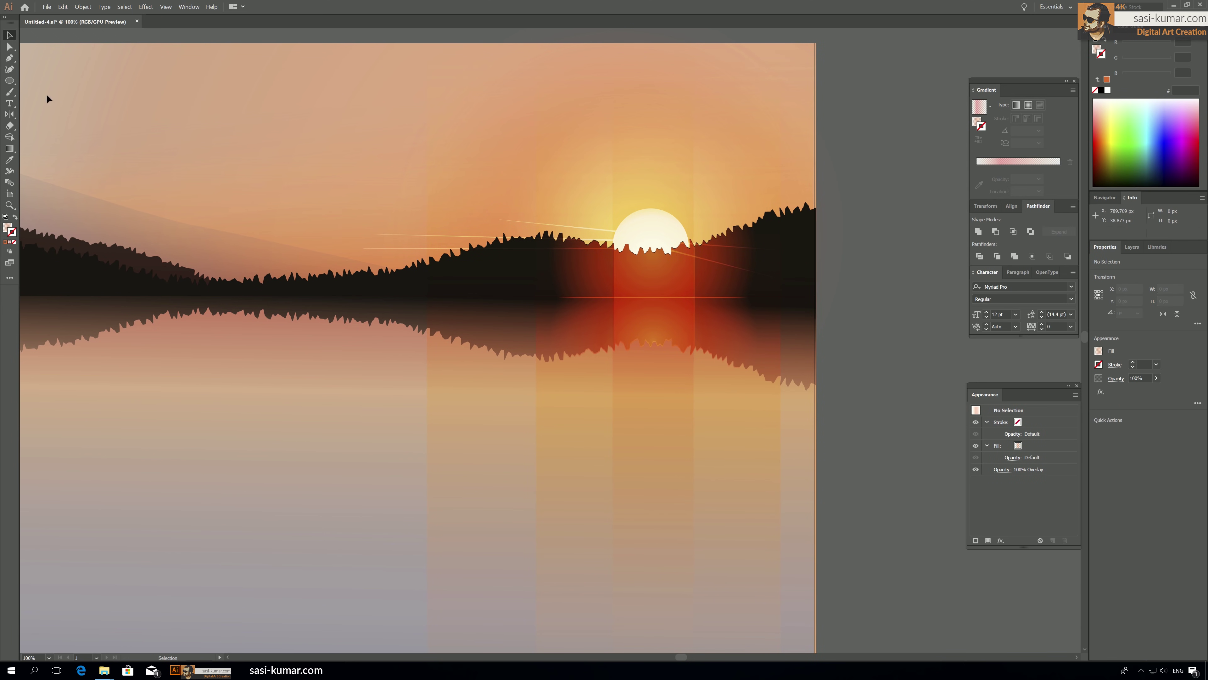
key(a)
click(406, 422)
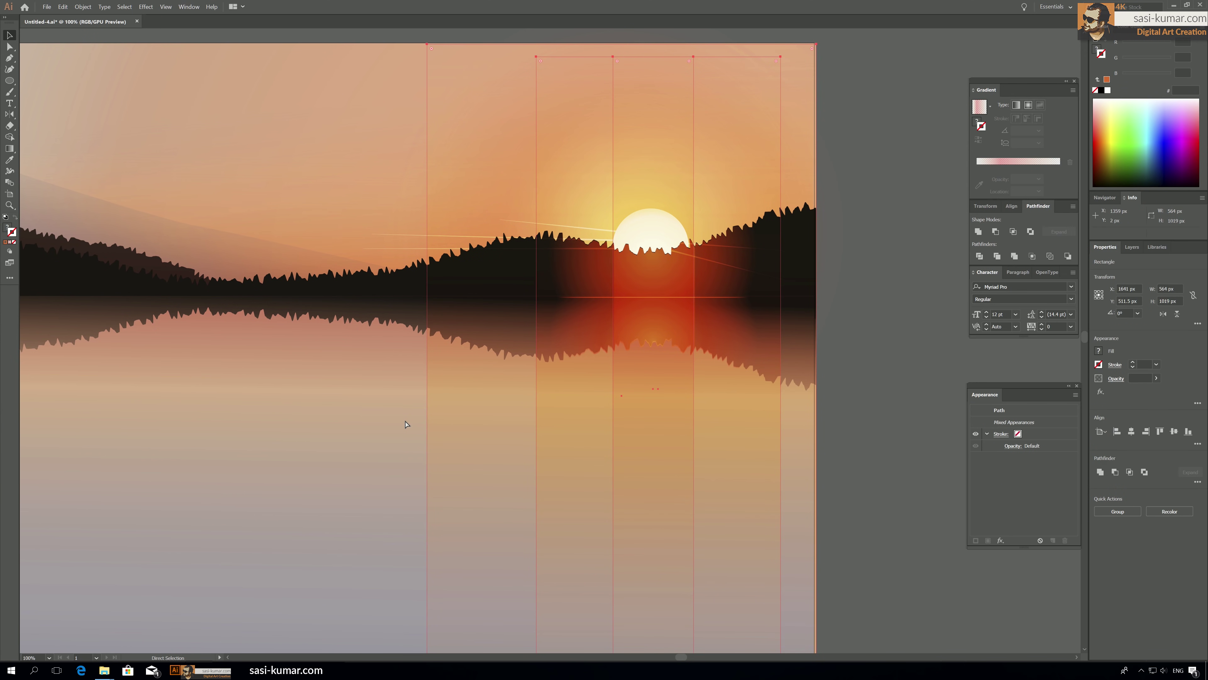
key(ctrl+shift+a)
Raise the outer end points of the two upper-left sun rays so they fan upward from the sun.
click(10, 46)
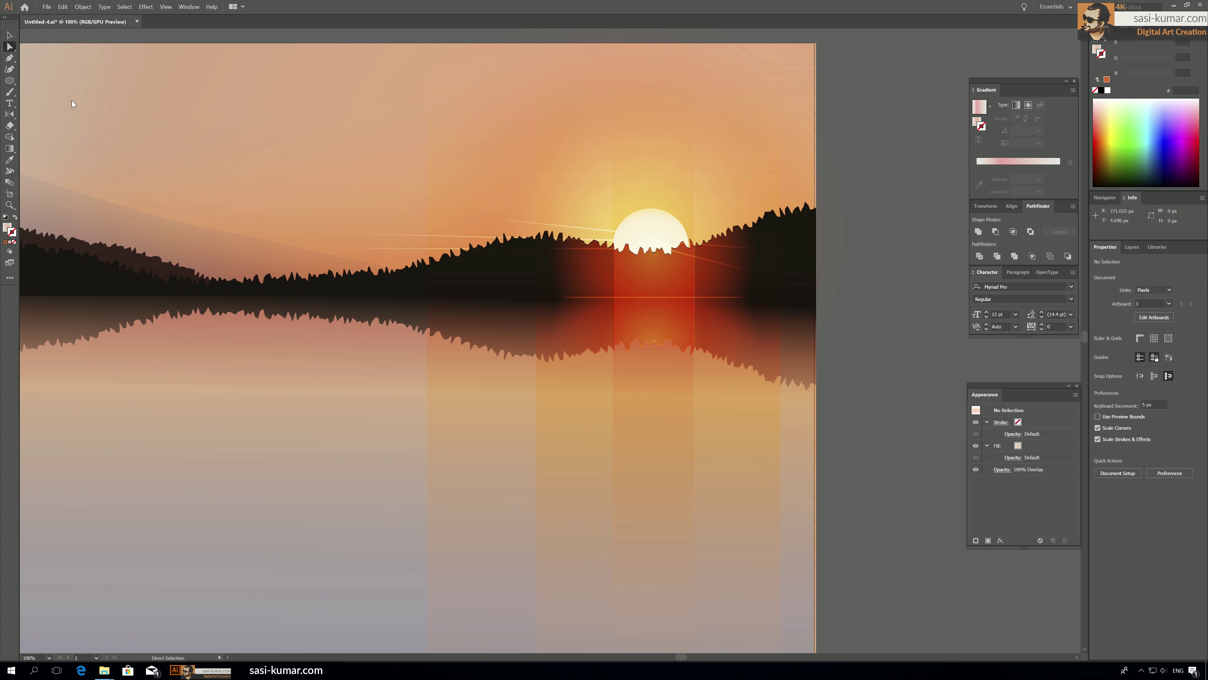
drag(358, 228, 374, 253)
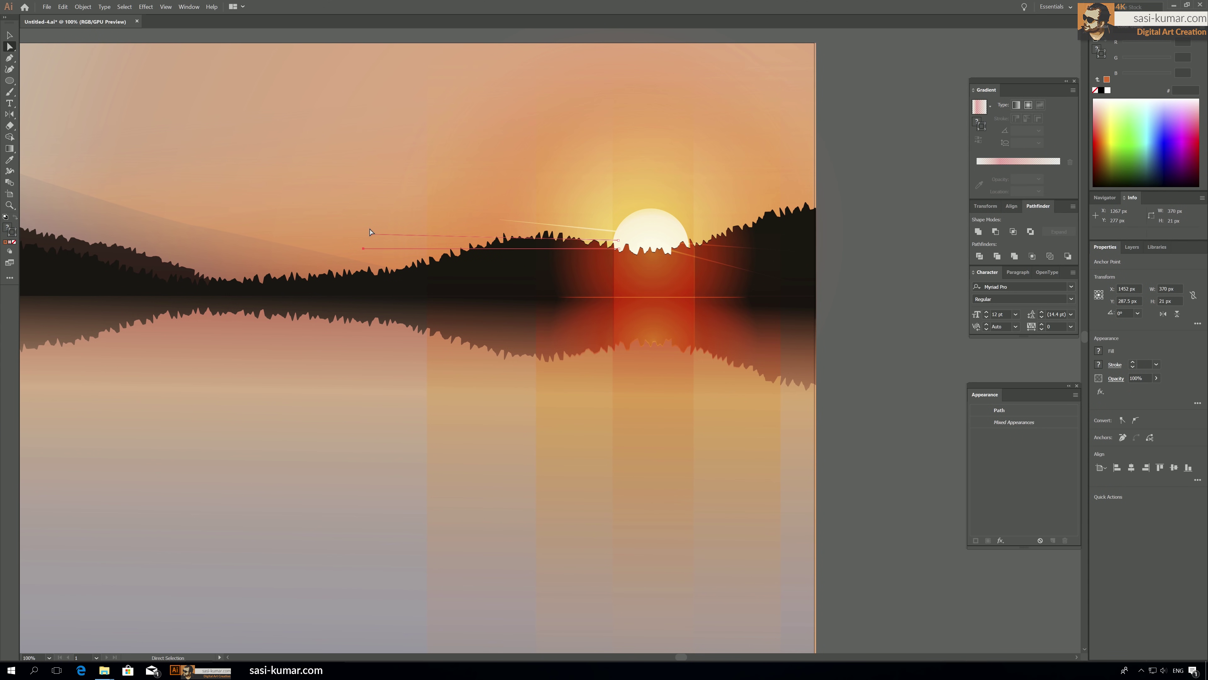
click(373, 234)
drag(372, 234, 390, 205)
drag(499, 222, 509, 197)
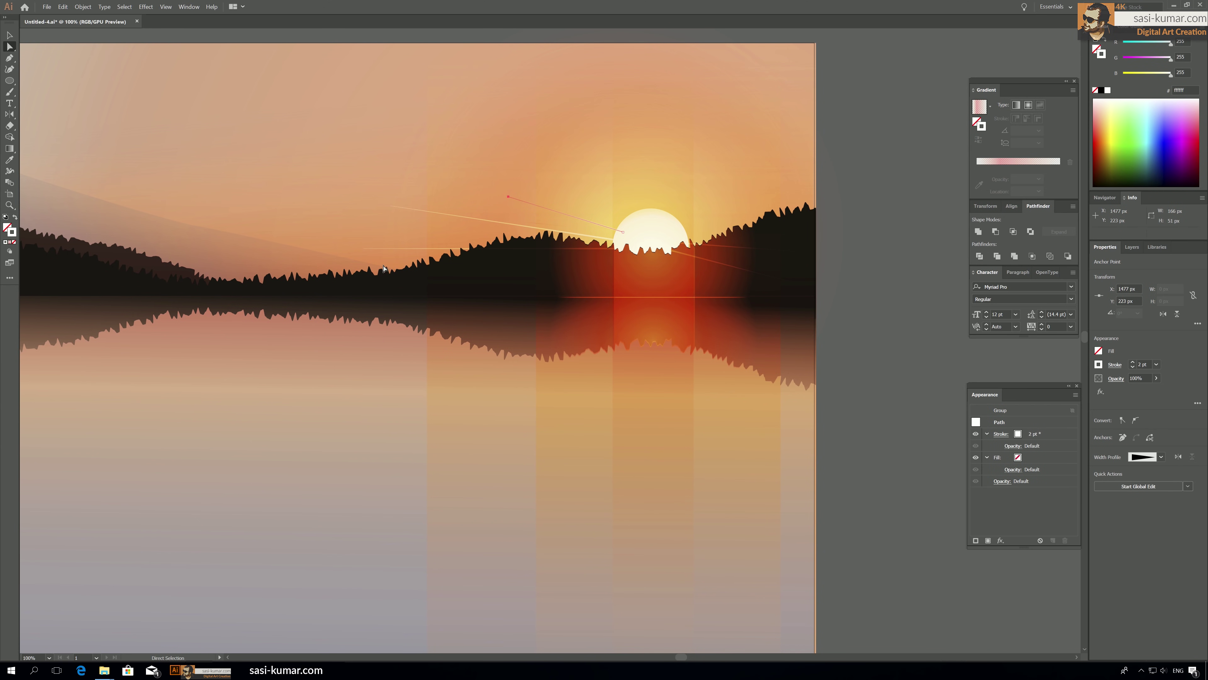
Move the outer end of the horizontal left sun ray inward and down over the dark hill, then deselect it.
click(361, 250)
click(339, 235)
click(363, 248)
drag(364, 249, 512, 278)
click(889, 257)
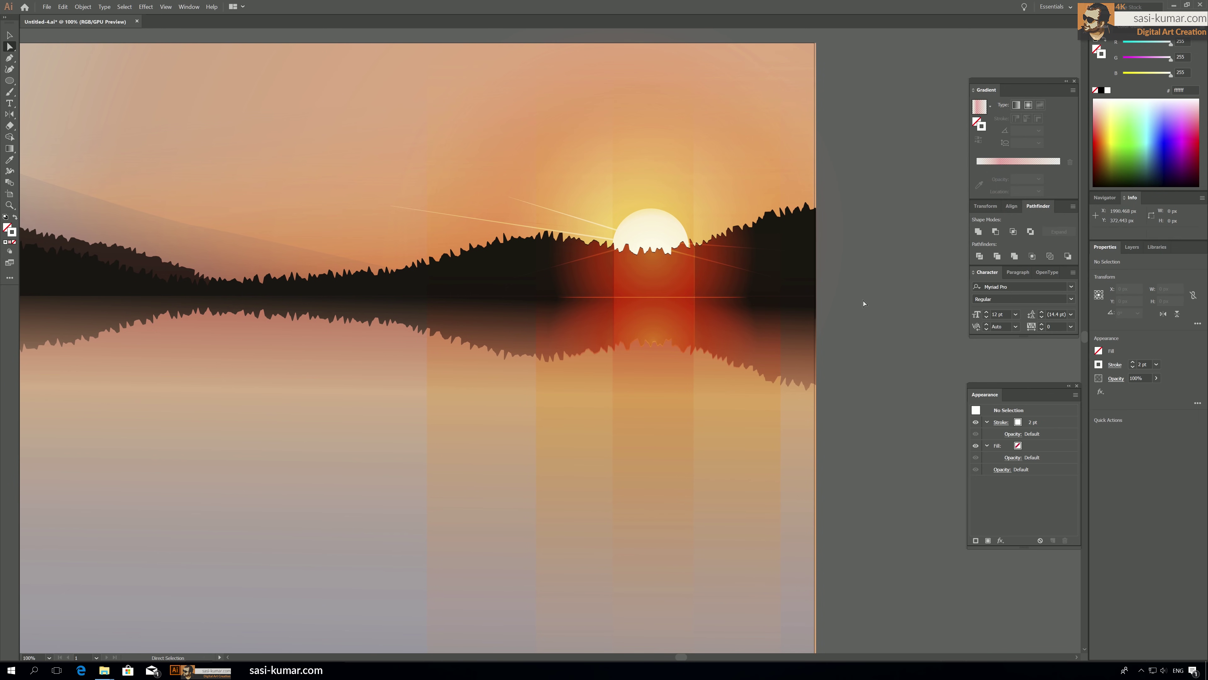
Draw a rectangle on Layer 2 covering the whole artboard and fit its edges, about 1922 by 1083 px.
key(ctrl+minus)
key(ctrl+minus)
drag(413, 127, 579, 99)
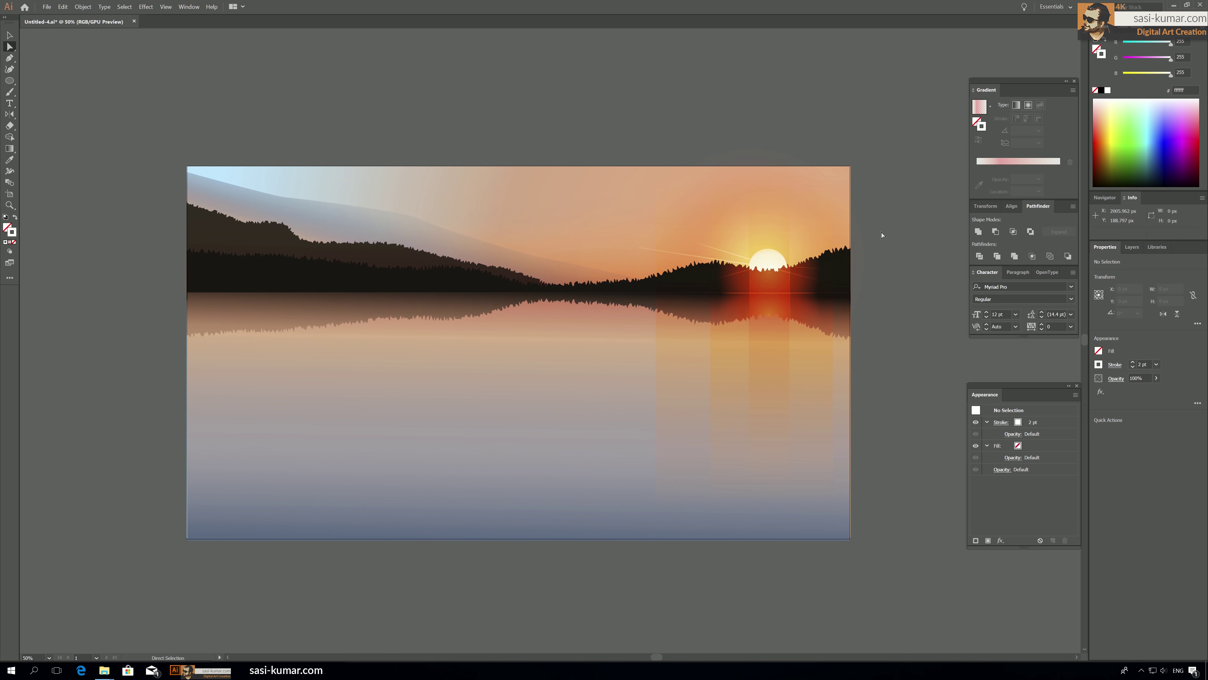
click(1140, 249)
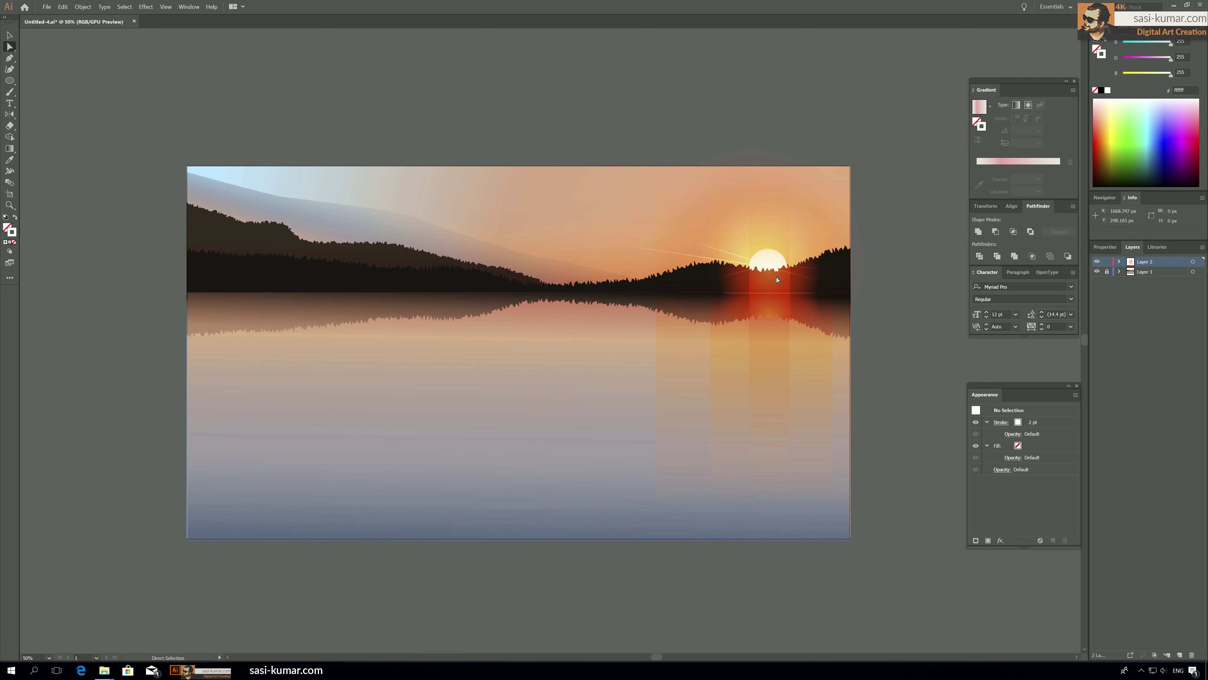
key(m)
drag(851, 540, 182, 163)
click(10, 36)
drag(181, 353, 188, 353)
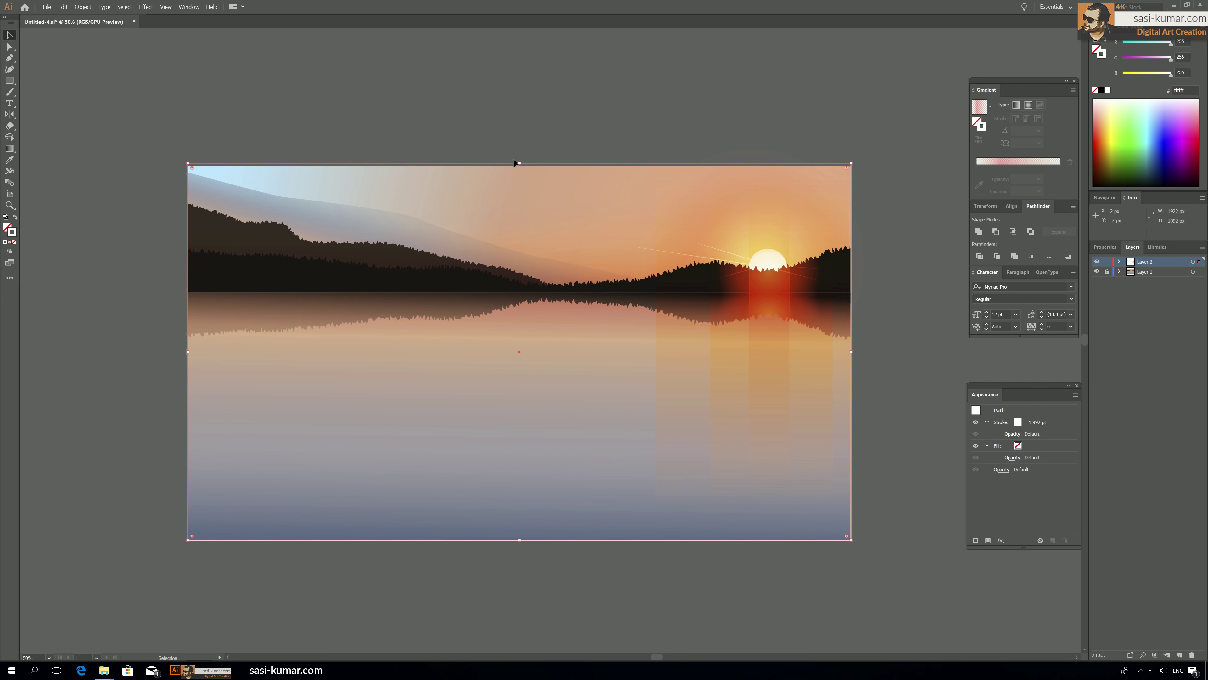
drag(520, 163, 519, 166)
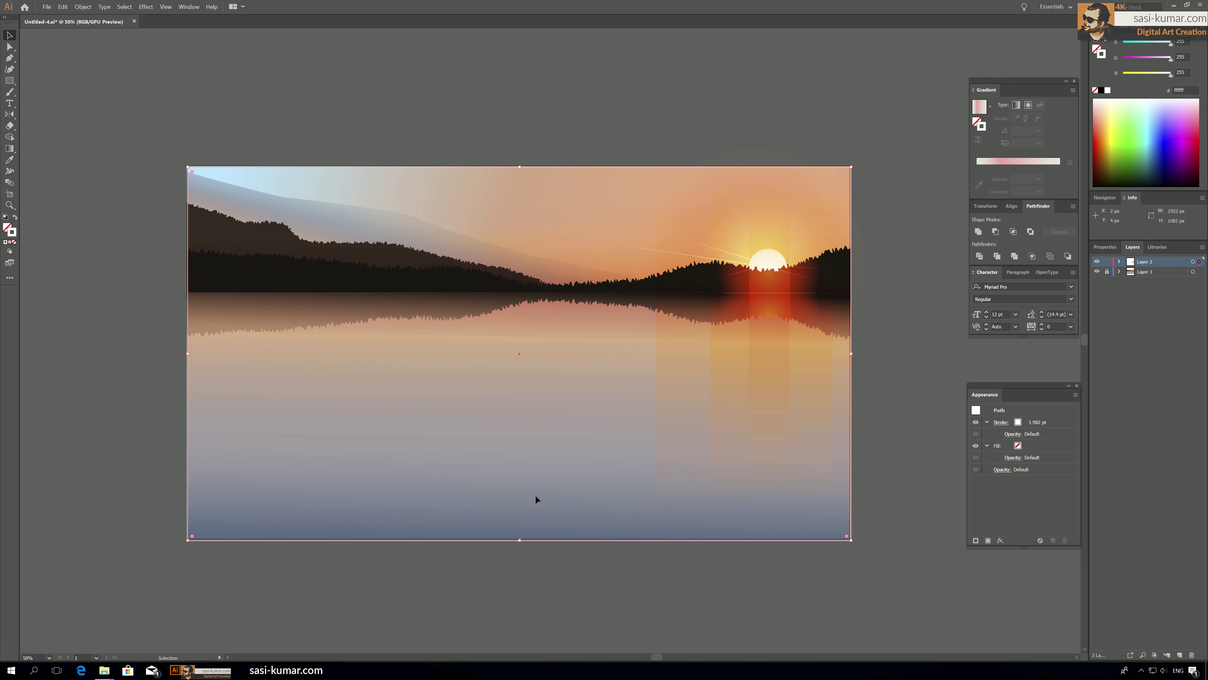
drag(519, 542, 519, 542)
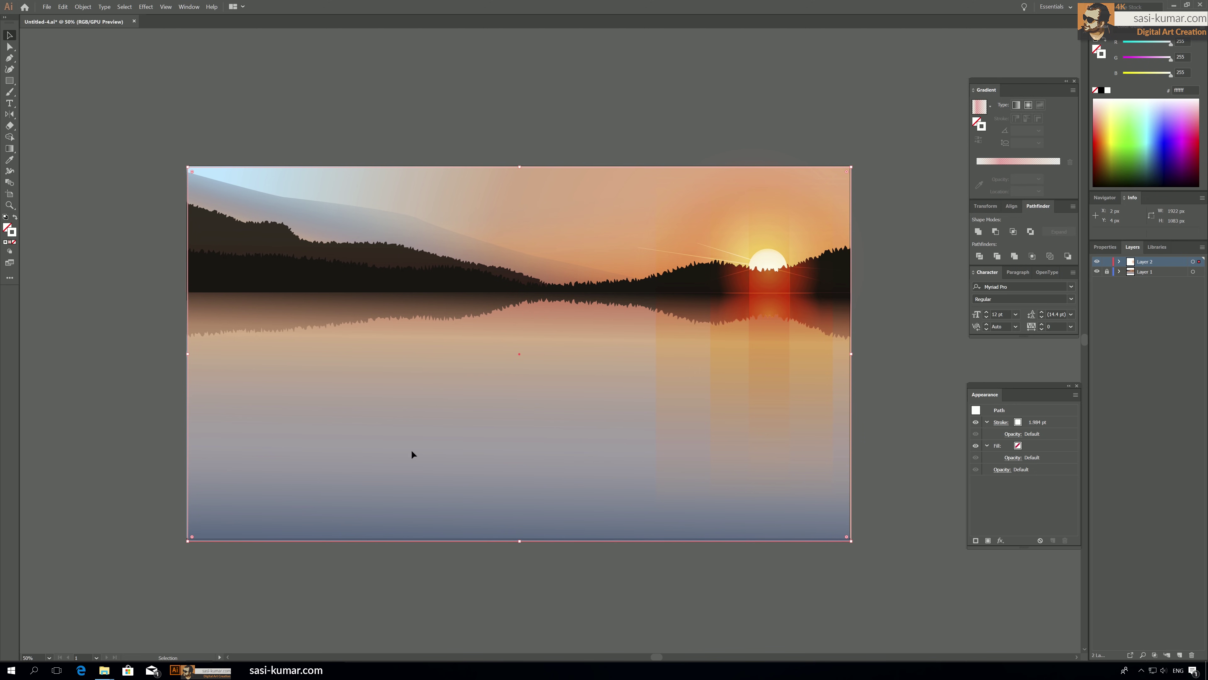
Give the rectangle no stroke and a linear red-orange gradient fill running from the sun to the lower-left corner.
click(14, 243)
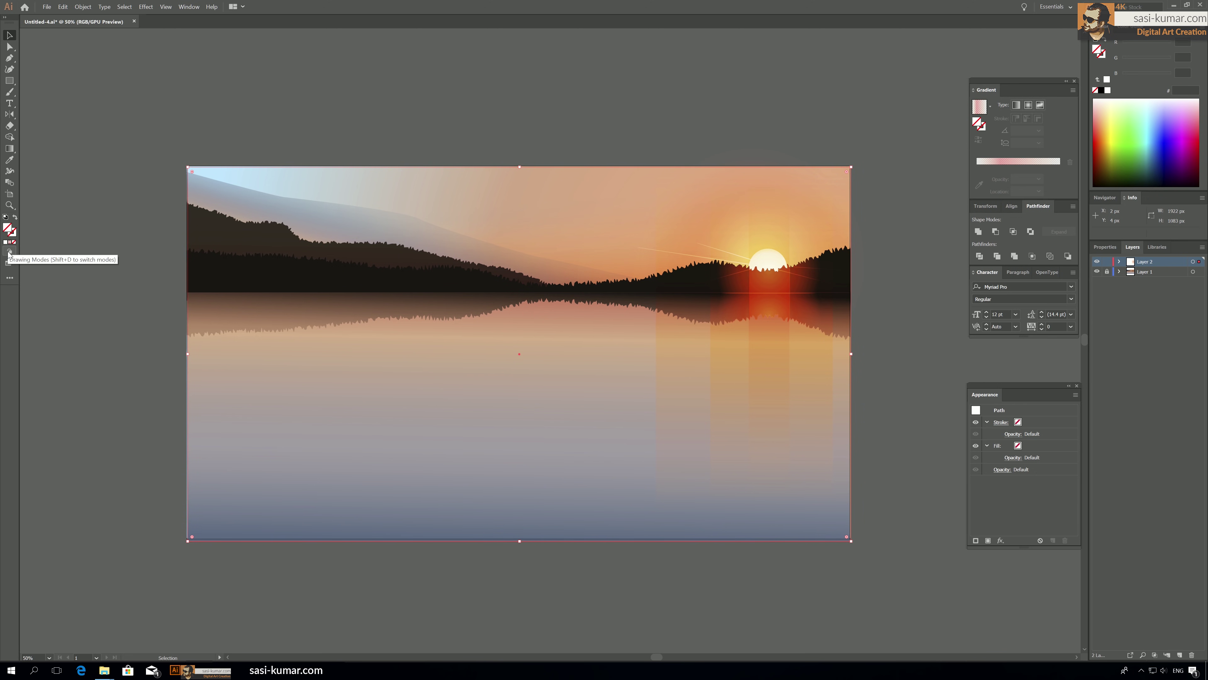
click(9, 243)
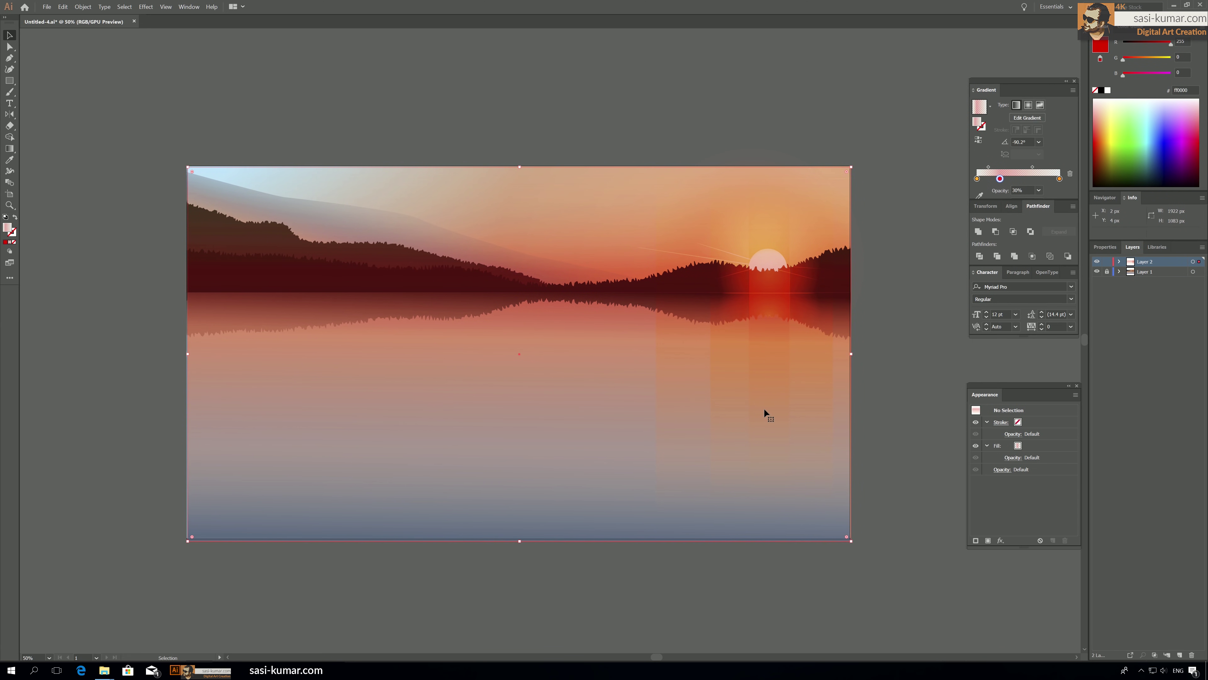
key(g)
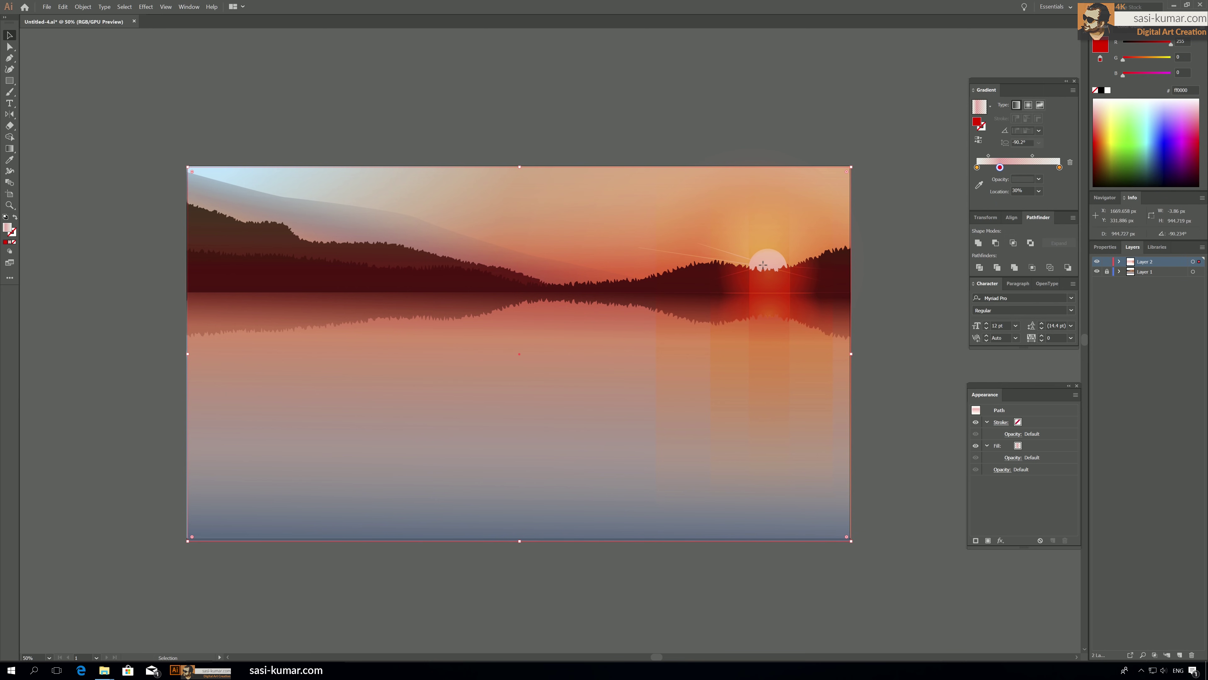
mouse_move(773, 262)
mouse_down()
mouse_move(480, 394)
mouse_move(162, 496)
mouse_move(192, 524)
mouse_move(197, 558)
mouse_move(191, 540)
mouse_up()
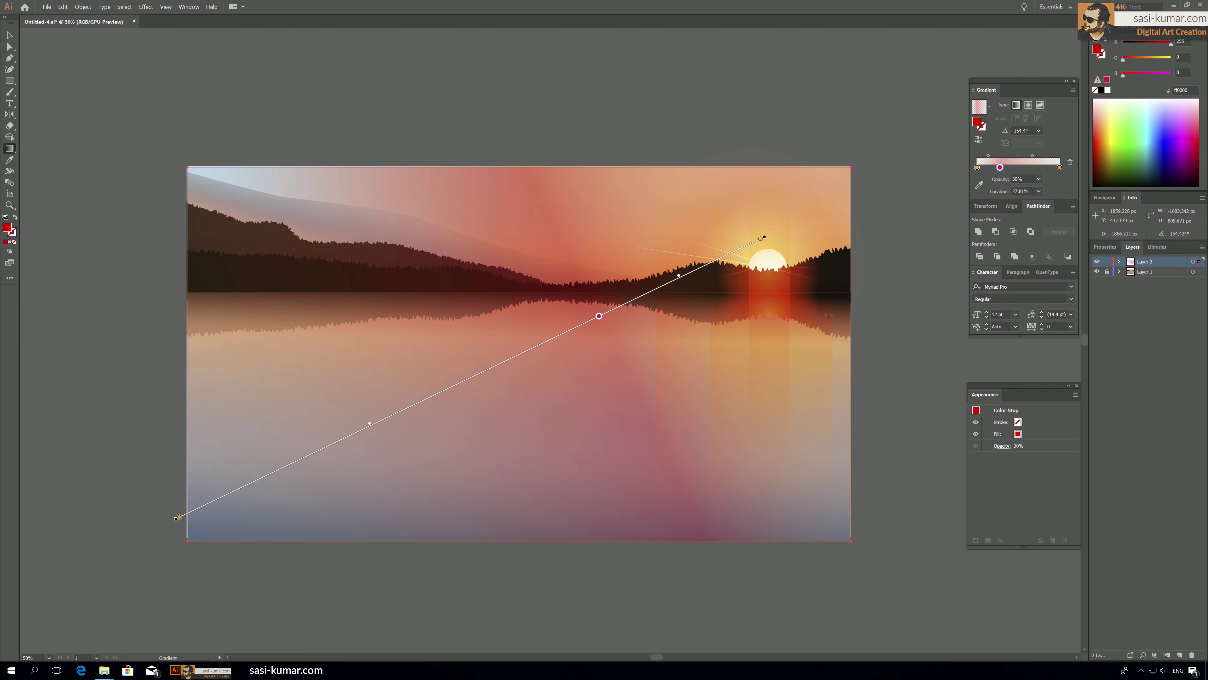
mouse_move(775, 269)
mouse_down()
mouse_move(714, 298)
mouse_move(512, 450)
mouse_move(189, 537)
mouse_up()
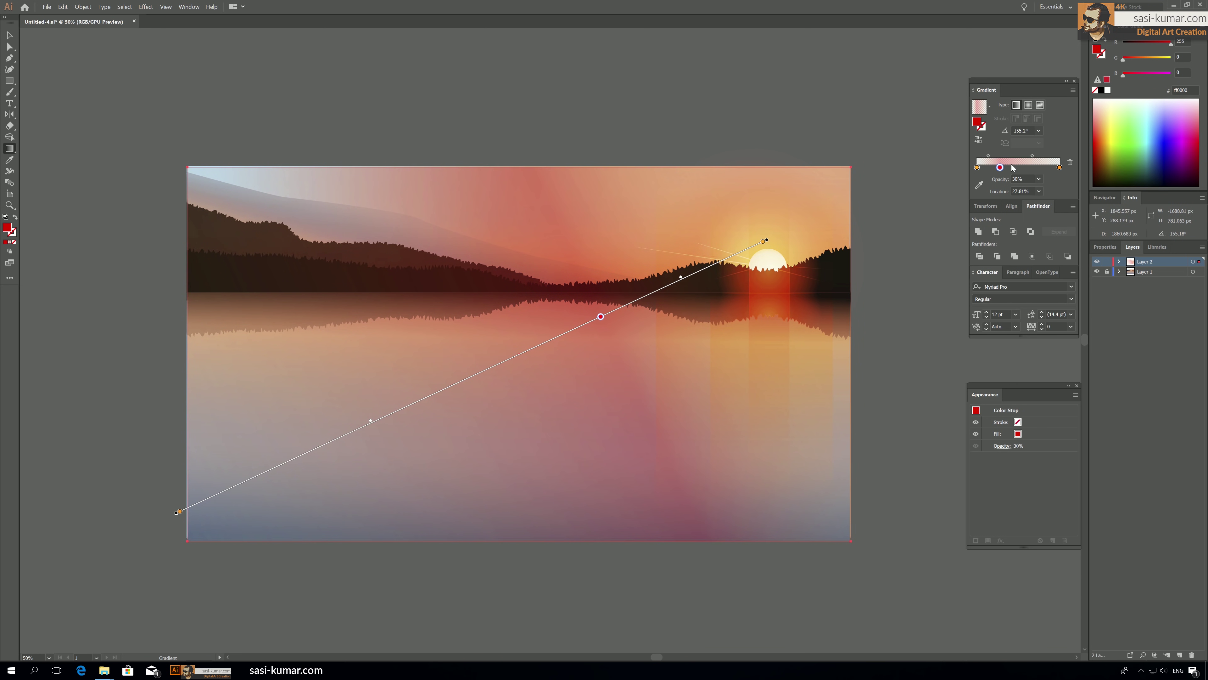
Put the red stop at the gradient's start and recolour the middle stop yellow with red 255, green 255 and blue 44.
mouse_move(977, 167)
mouse_down()
mouse_move(1017, 167)
mouse_move(960, 165)
mouse_move(1008, 167)
mouse_move(990, 160)
mouse_up()
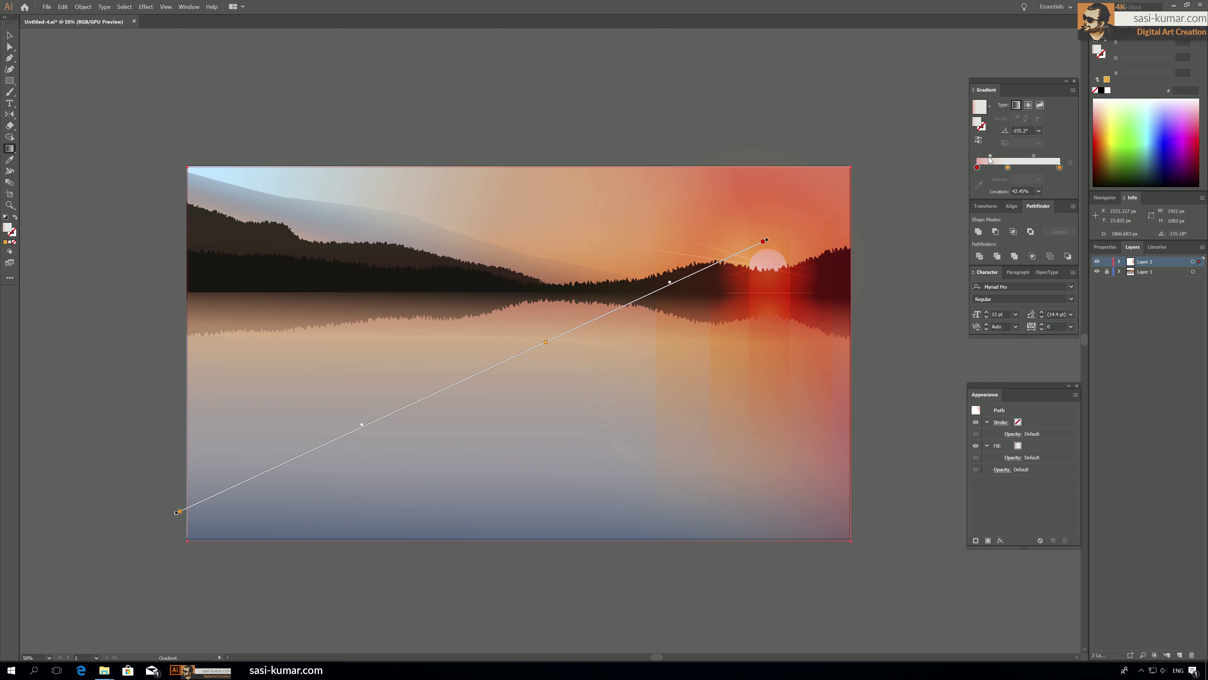
click(1007, 167)
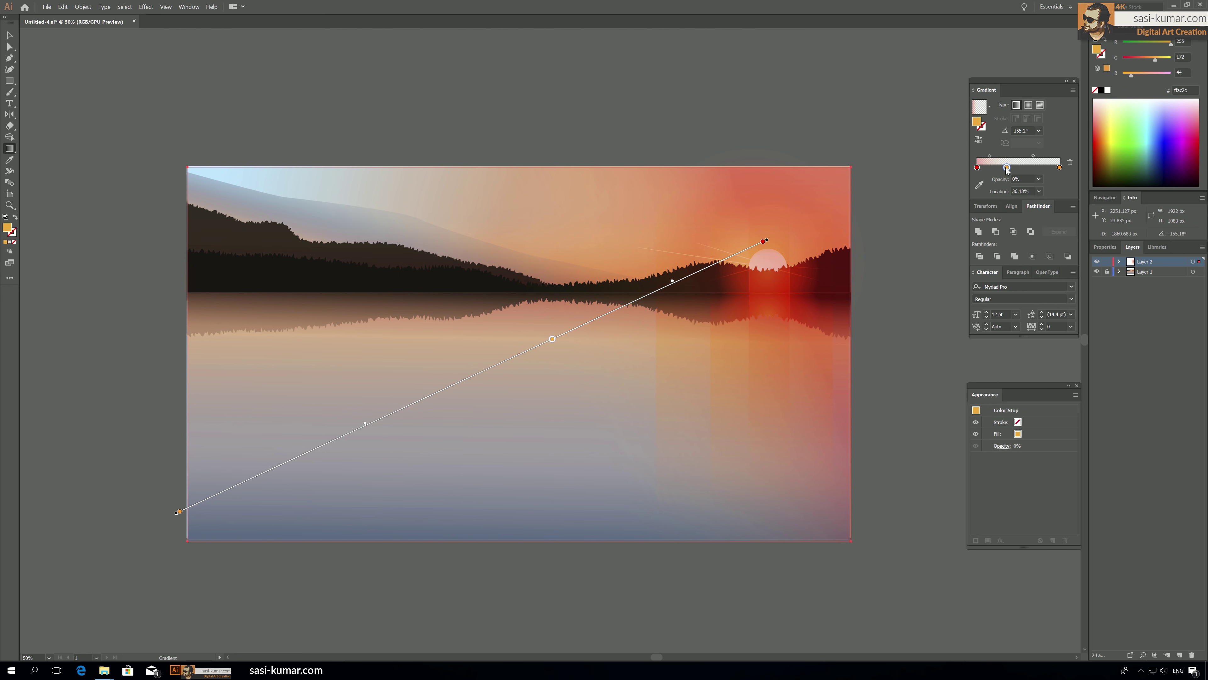
double_click(1007, 167)
click(1025, 220)
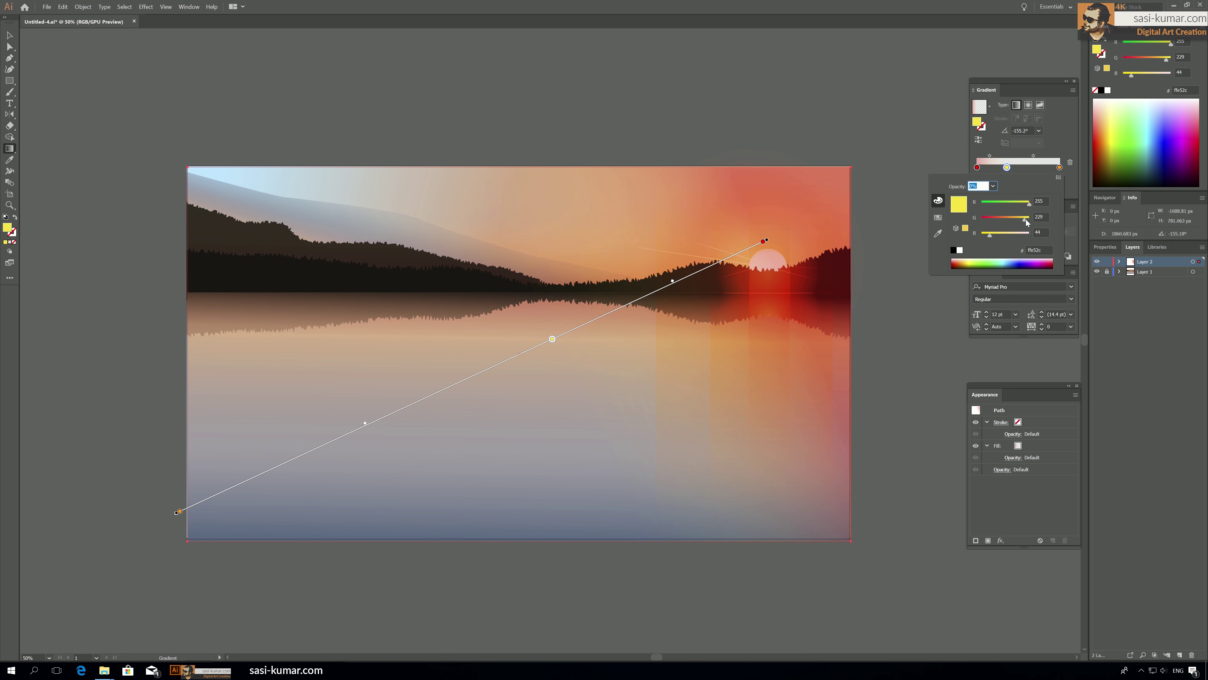
drag(1030, 219, 1029, 219)
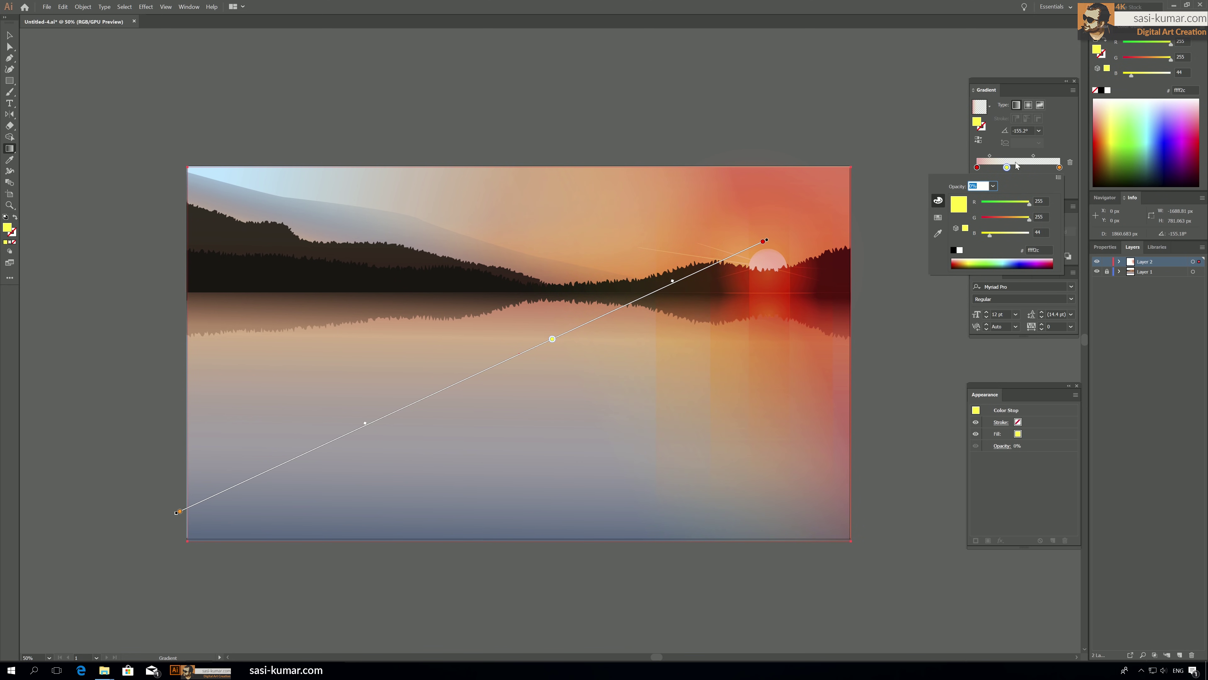
drag(1007, 167, 1011, 167)
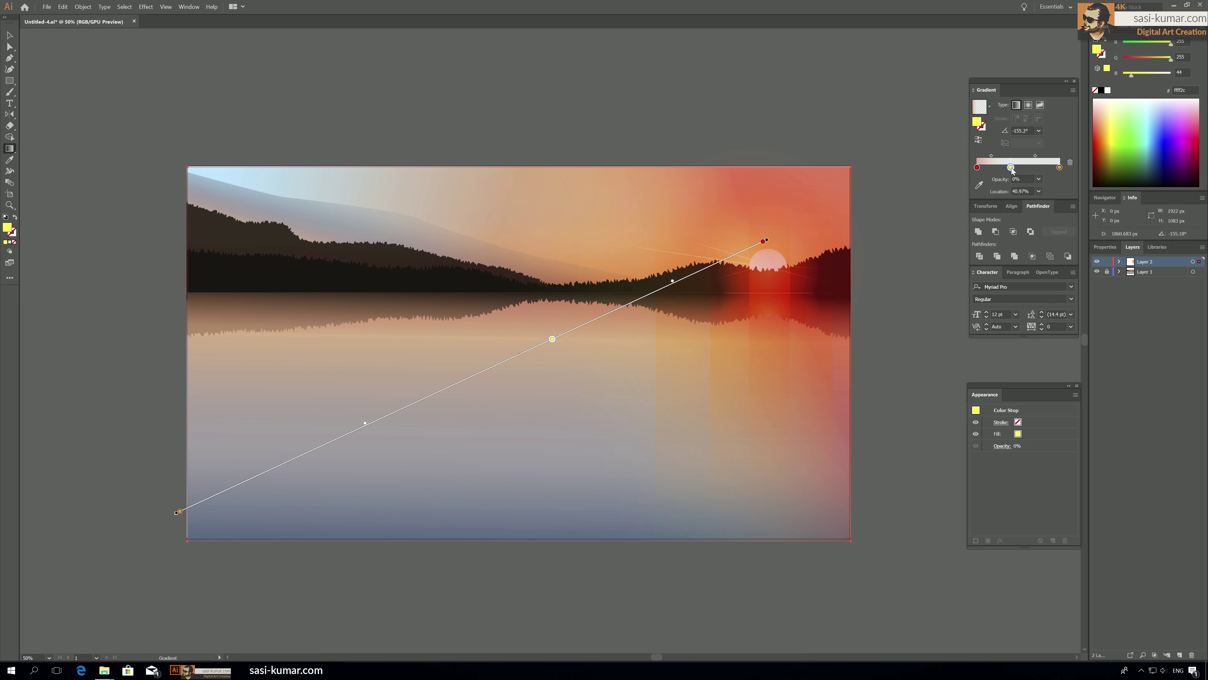
Set the yellow stop's opacity to 10%, fine-tune its location and the gradient midpoints, and select the orange end stop.
click(1039, 179)
click(1050, 210)
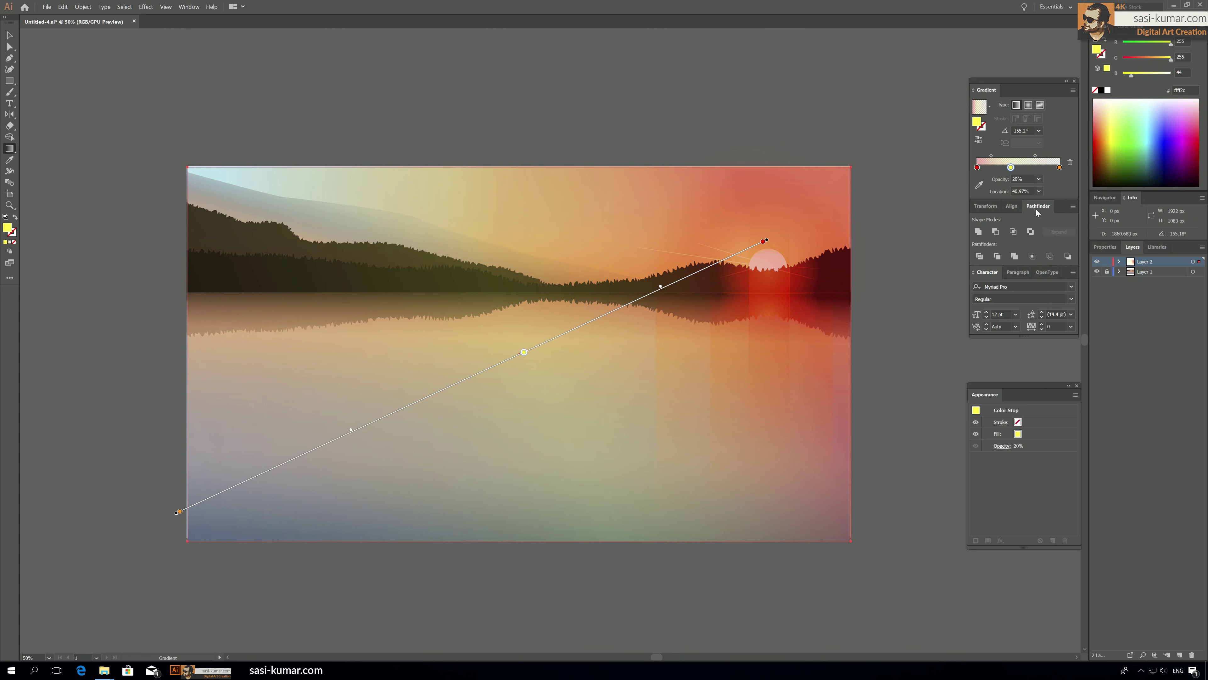
click(1039, 179)
click(1051, 200)
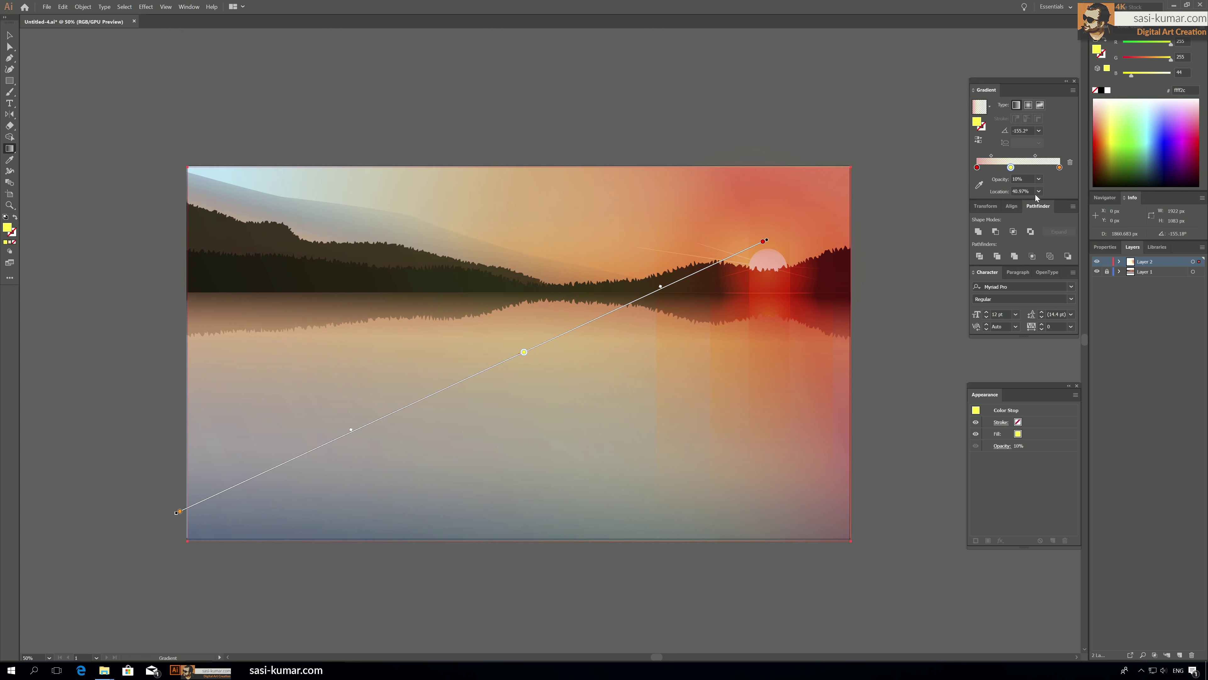
mouse_move(1013, 170)
mouse_down()
mouse_move(1025, 170)
mouse_move(1012, 169)
mouse_up()
drag(992, 156, 1036, 154)
click(1059, 167)
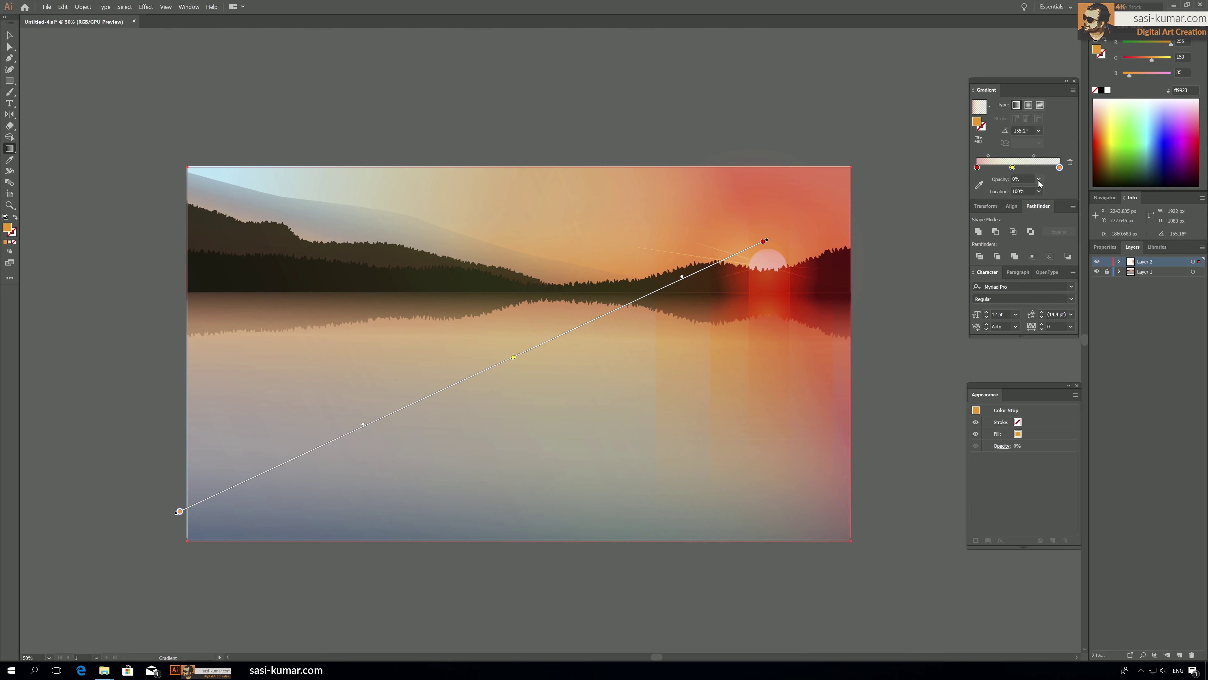
Redraw the rectangle's linear gradient direction from just above the sun to the artboard's lower-left corner.
click(768, 257)
drag(773, 261, 509, 406)
key(v)
click(412, 404)
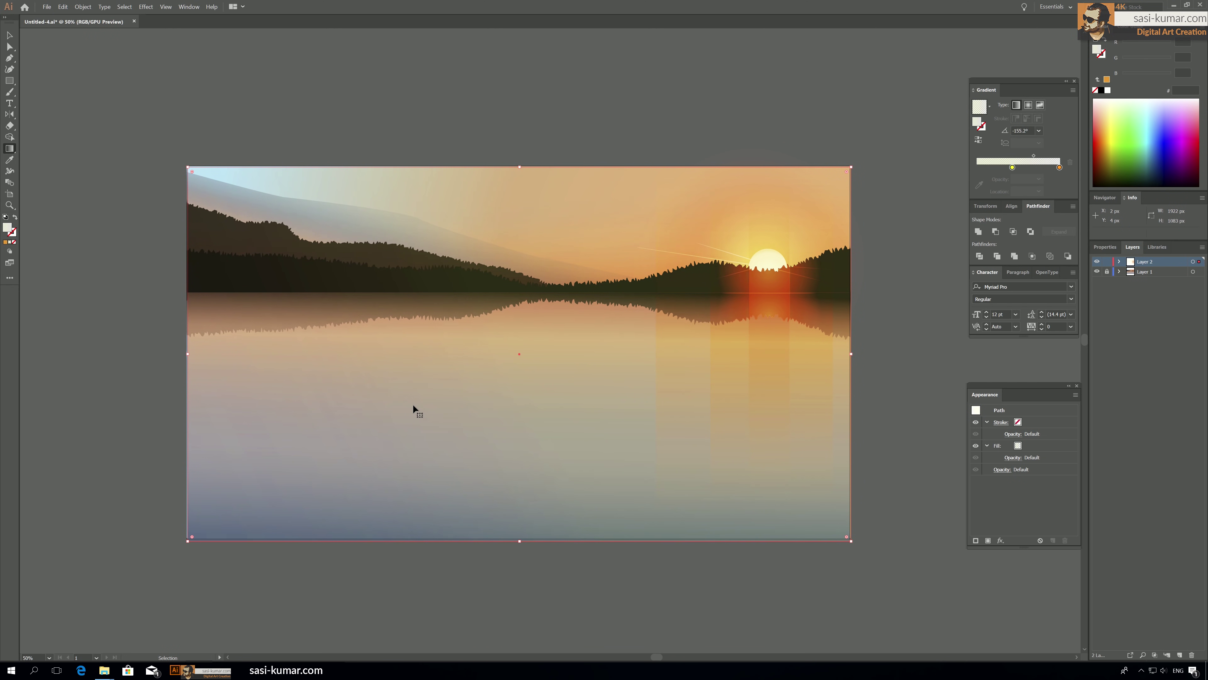
key(g)
drag(763, 241, 179, 511)
drag(697, 183, 620, 258)
mouse_move(771, 268)
mouse_down()
mouse_move(480, 413)
mouse_move(186, 505)
mouse_up()
drag(759, 243, 175, 512)
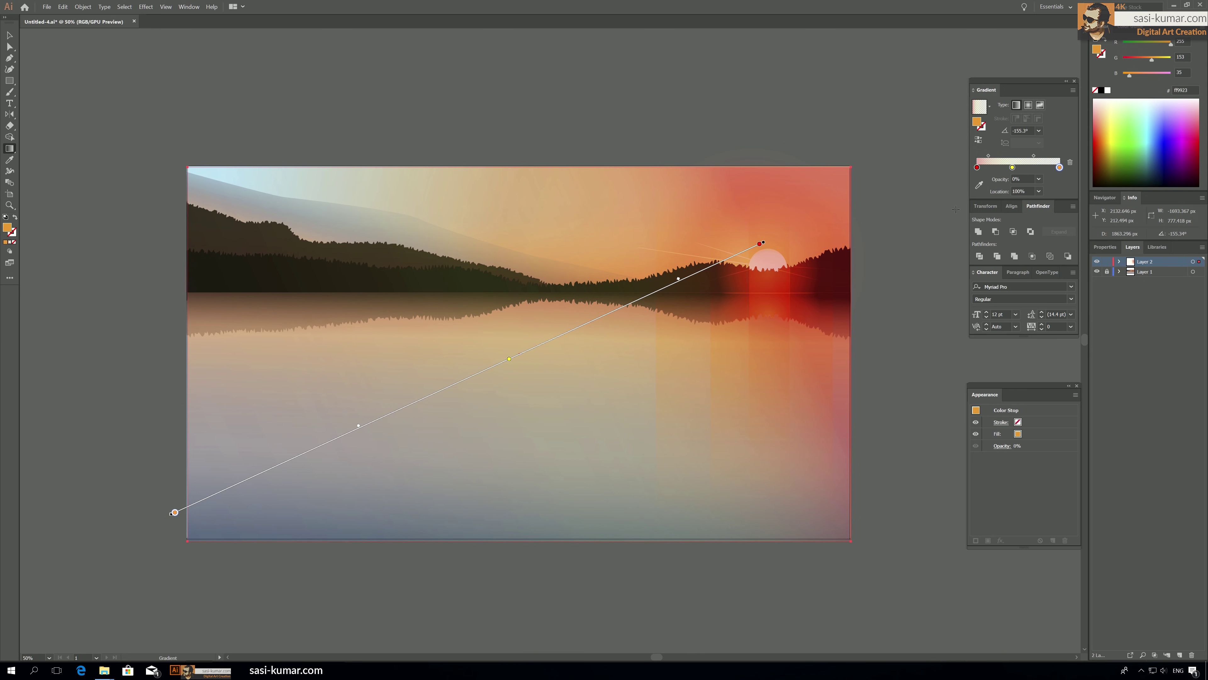
Change the gradient's red starting stop to orange by raising its green value to about 98.
click(976, 168)
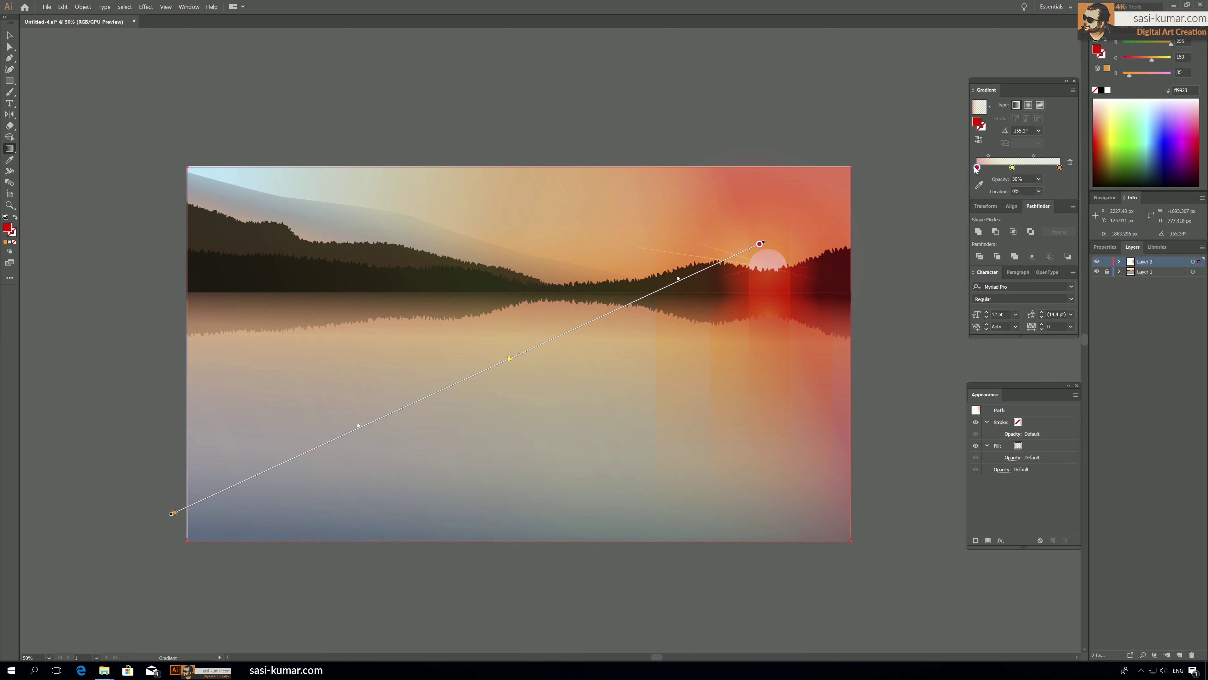
drag(1123, 59, 1132, 59)
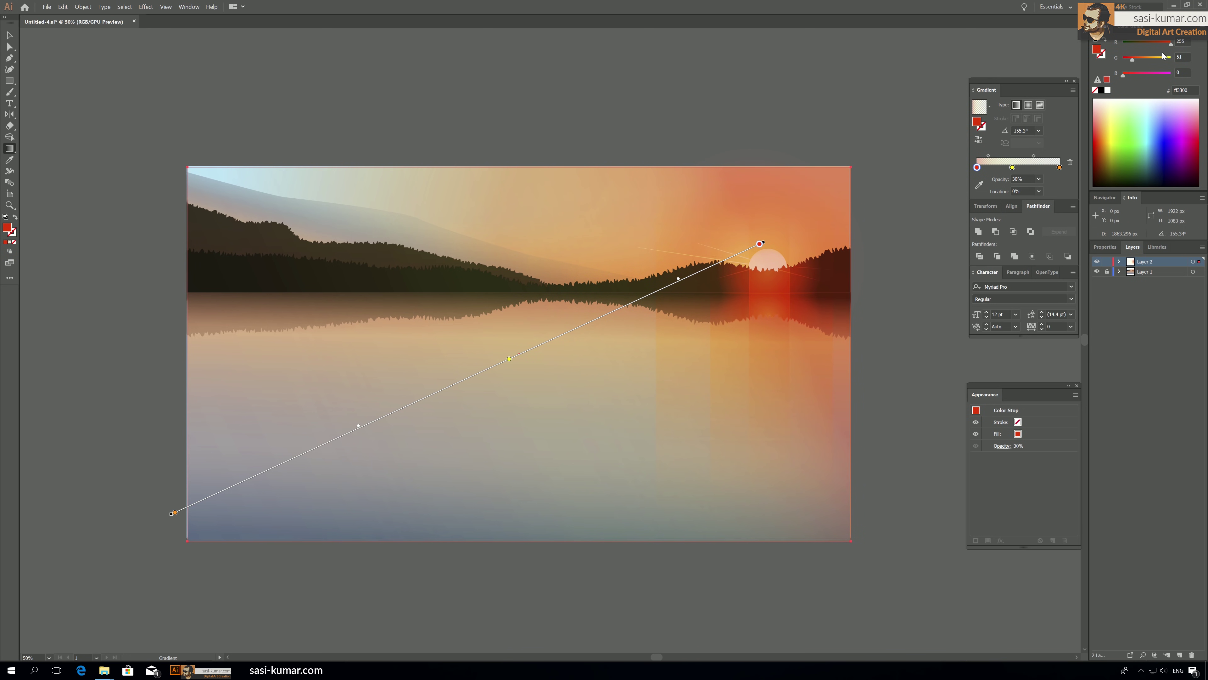
drag(1136, 59, 1143, 59)
key(v)
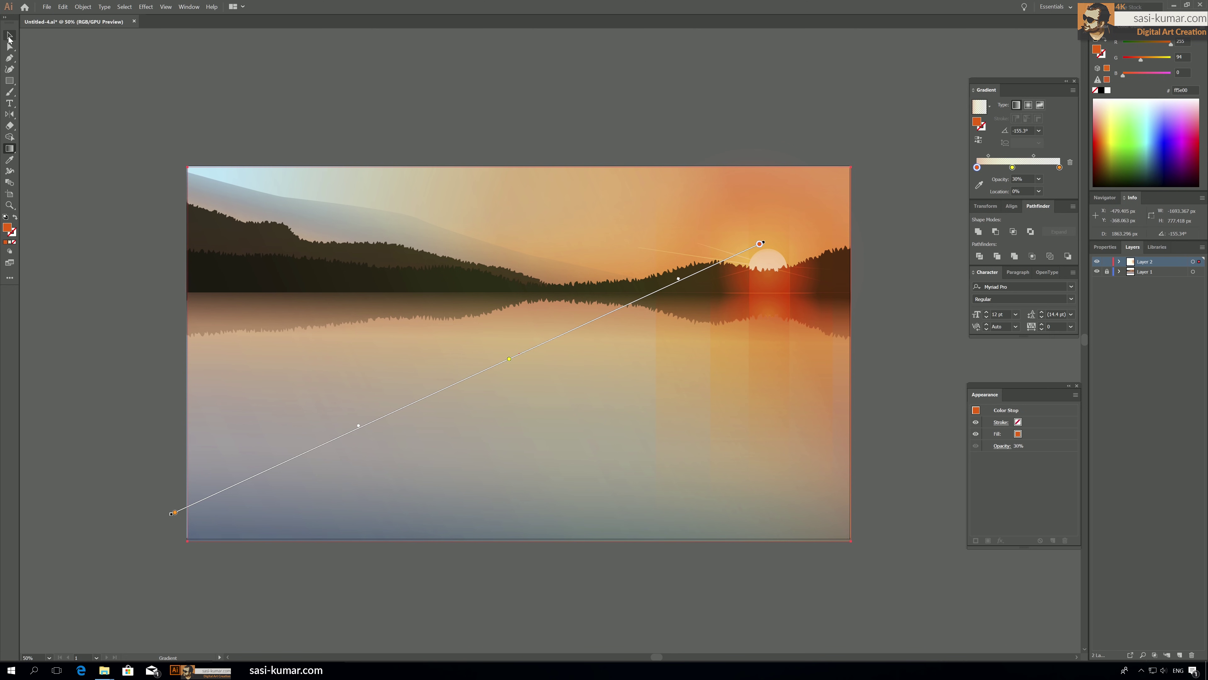
click(699, 101)
Create a new layer above Layer 2, move the gradient rectangle onto it and lock Layer 2.
drag(735, 220, 722, 208)
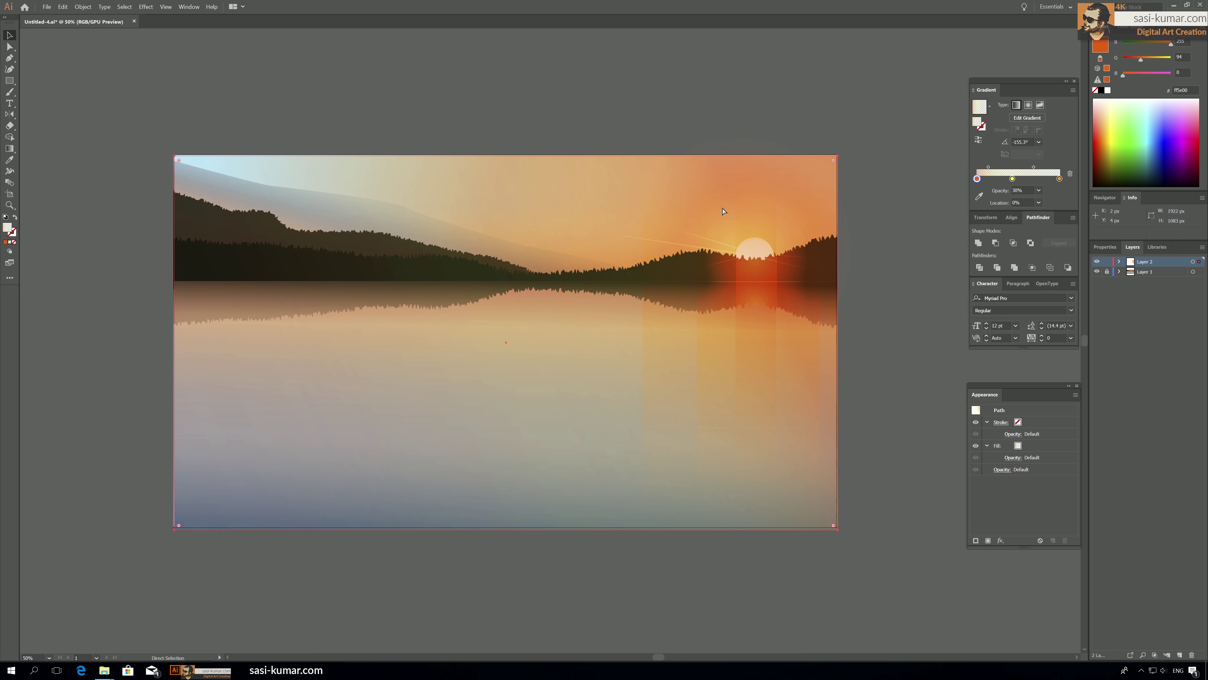
click(1179, 654)
drag(1199, 274, 1200, 267)
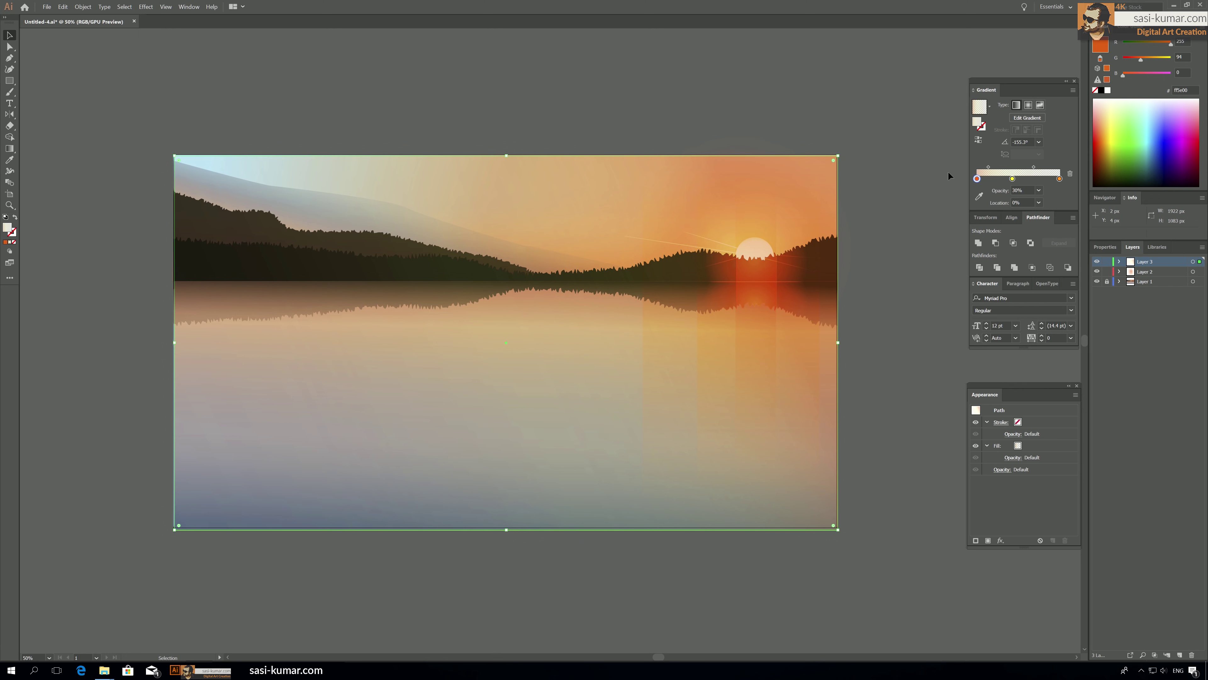
click(1107, 271)
Duplicate the gradient rectangle in place on Layer 3 and switch the copy's gradient to radial.
click(960, 257)
click(773, 210)
click(624, 70)
key(ctrl+a)
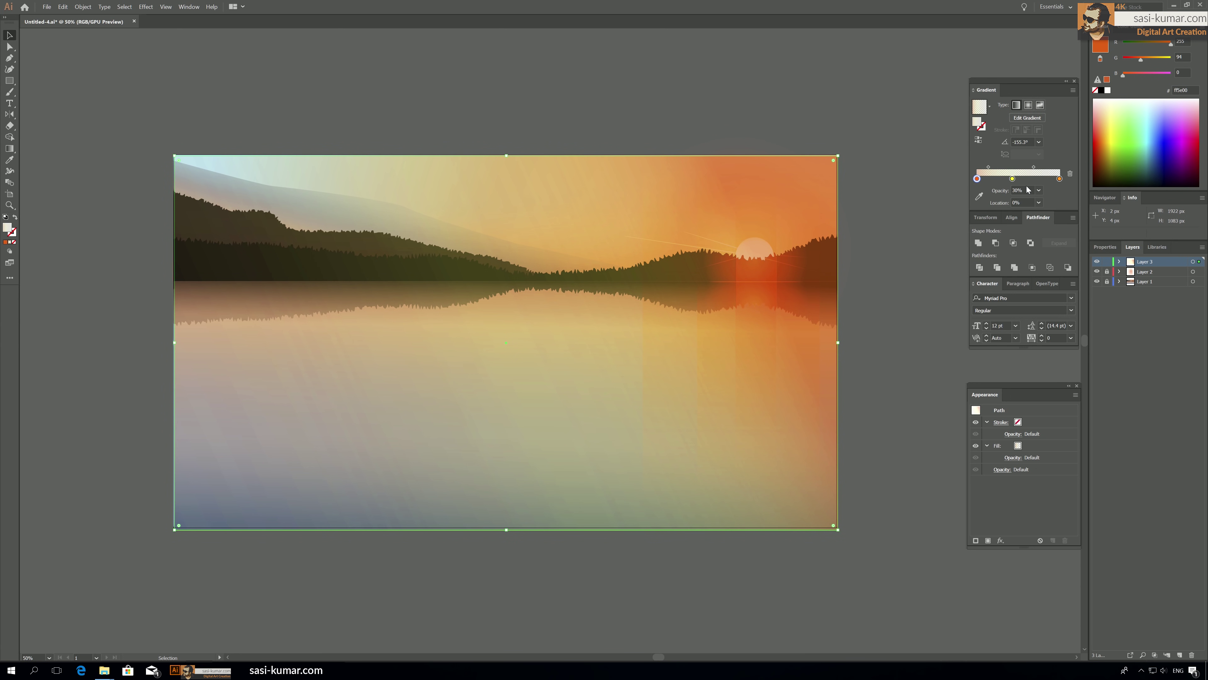
click(1032, 105)
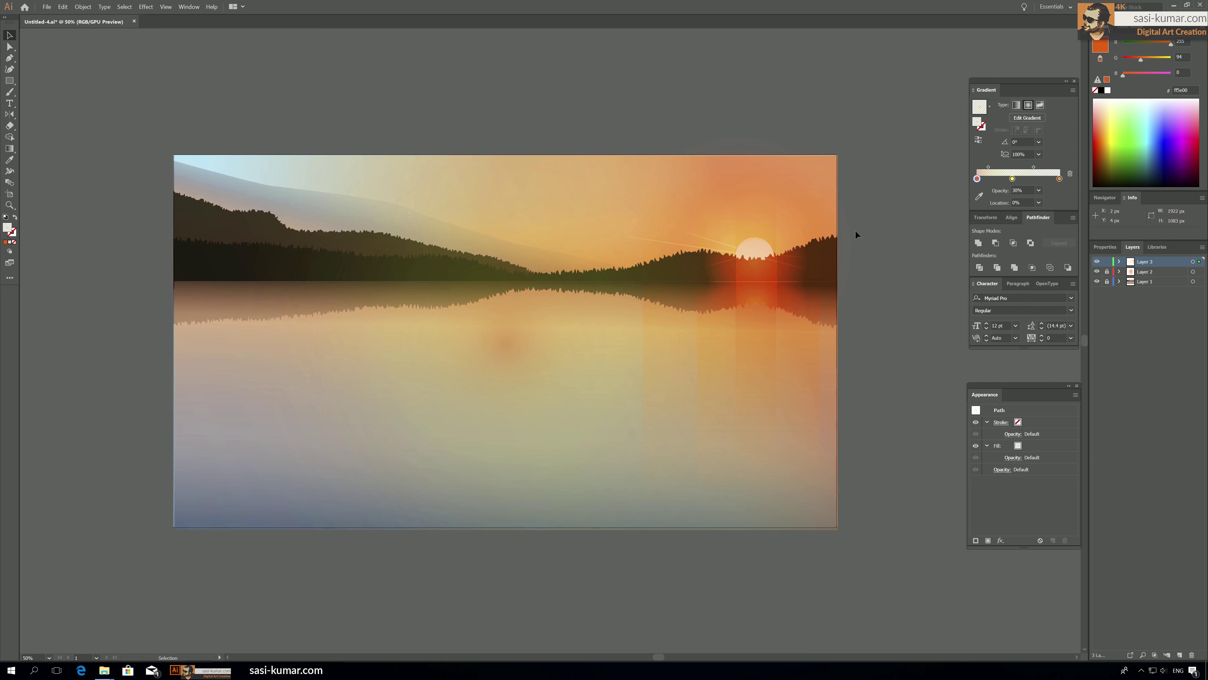
Make yellow the radial gradient's ending stop in place of orange and redraw the gradient outward from the sun's centre onto the lake.
mouse_move(1061, 180)
mouse_down()
mouse_move(1062, 205)
mouse_move(1037, 179)
mouse_move(1059, 178)
mouse_up()
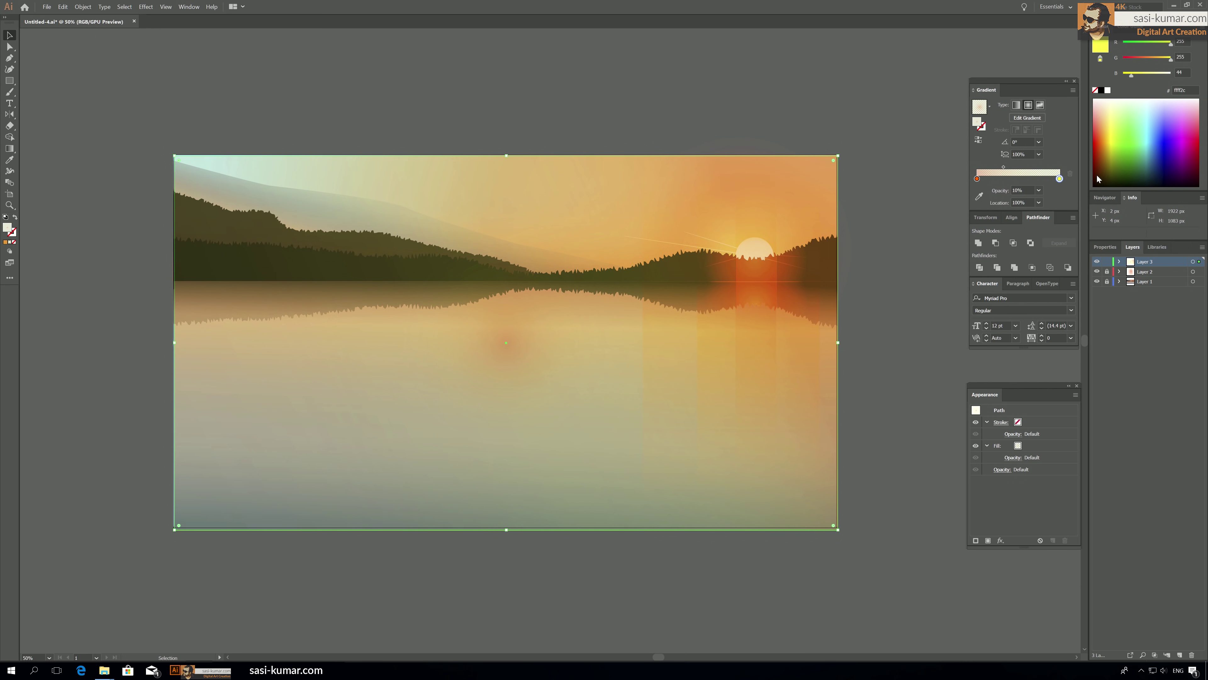
click(9, 148)
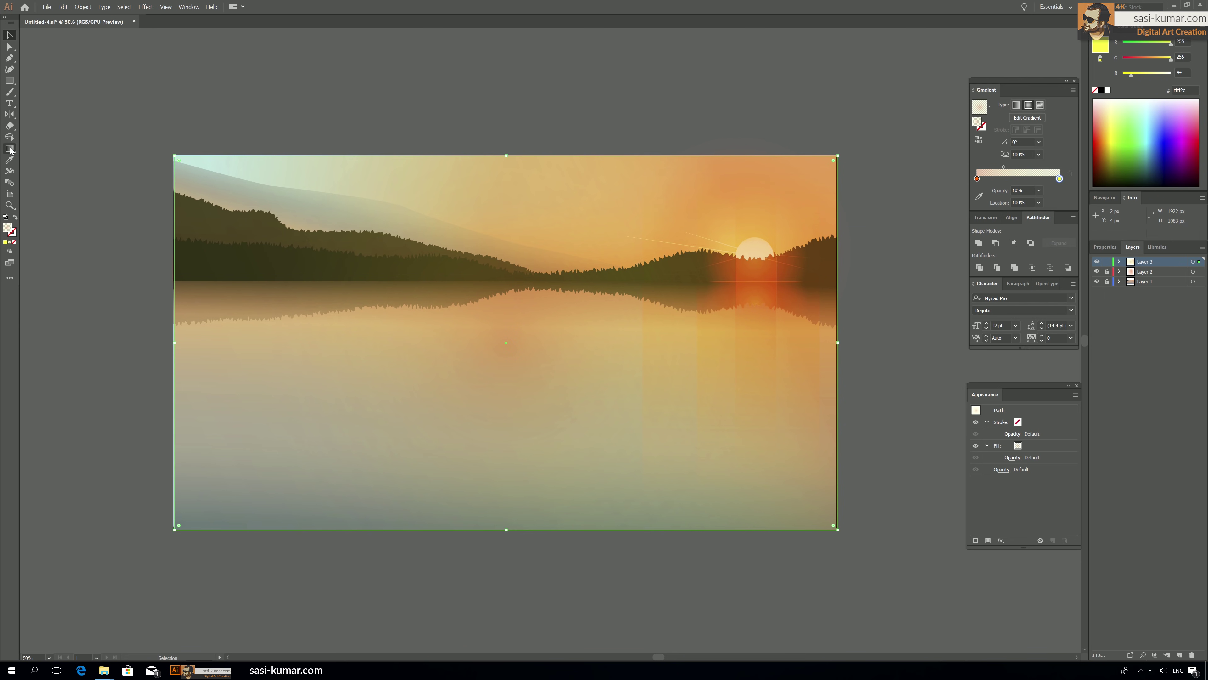
mouse_move(756, 256)
mouse_down()
mouse_move(531, 404)
mouse_move(613, 339)
mouse_up()
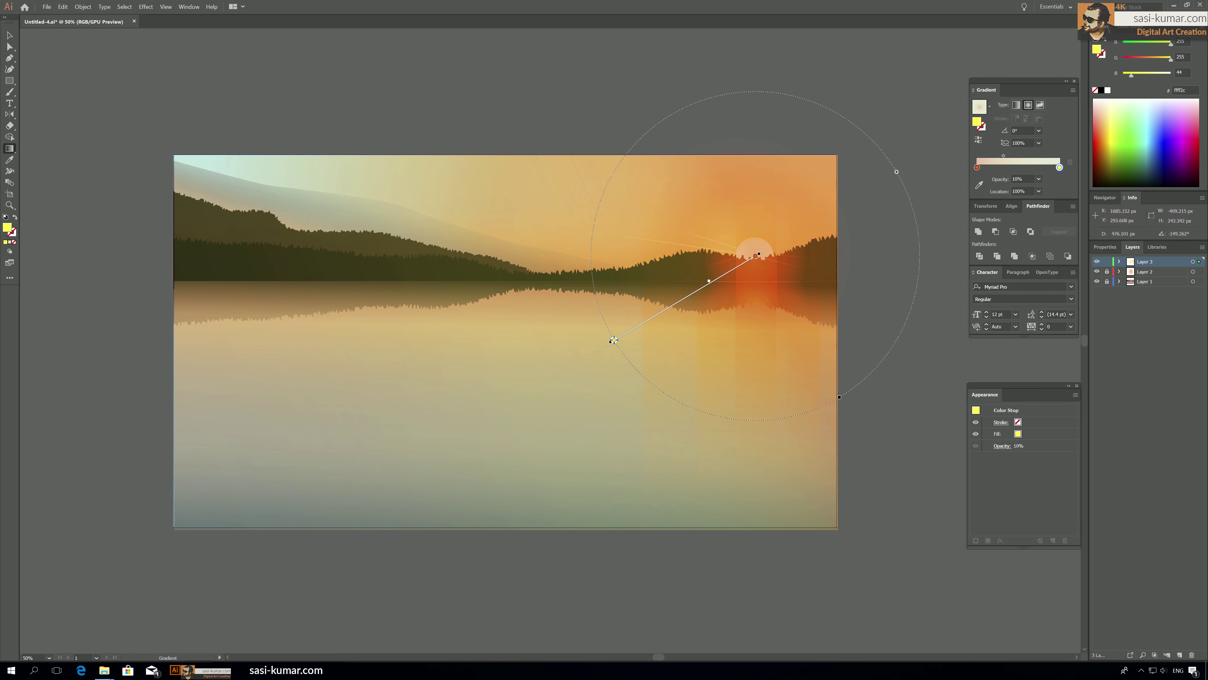
Change the radial gradient's starting stop to white and shift the midpoint outward to about three quarters of the radius.
double_click(976, 167)
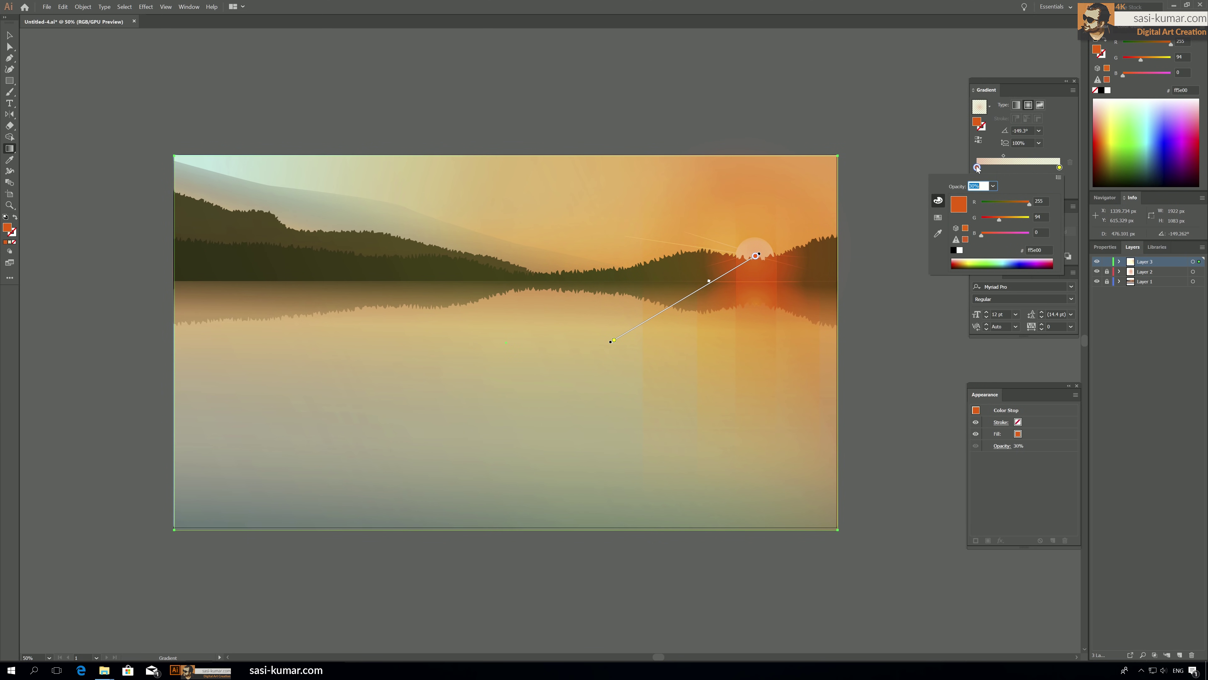
click(959, 251)
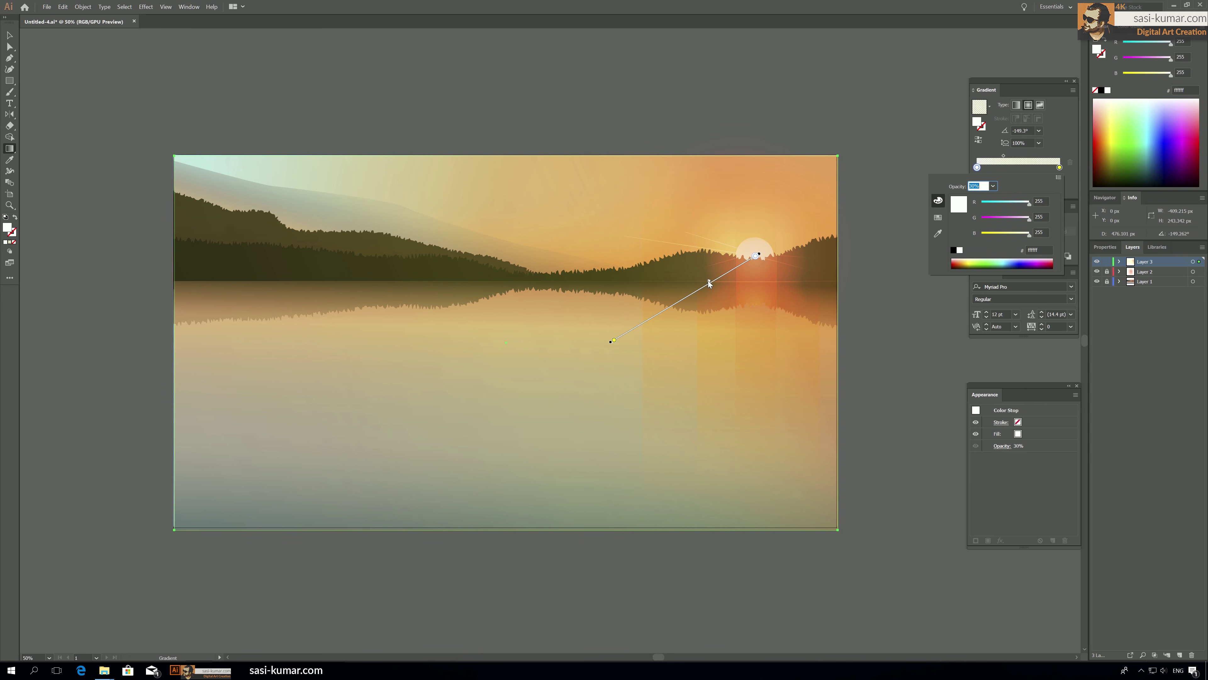
key(Return)
mouse_move(668, 307)
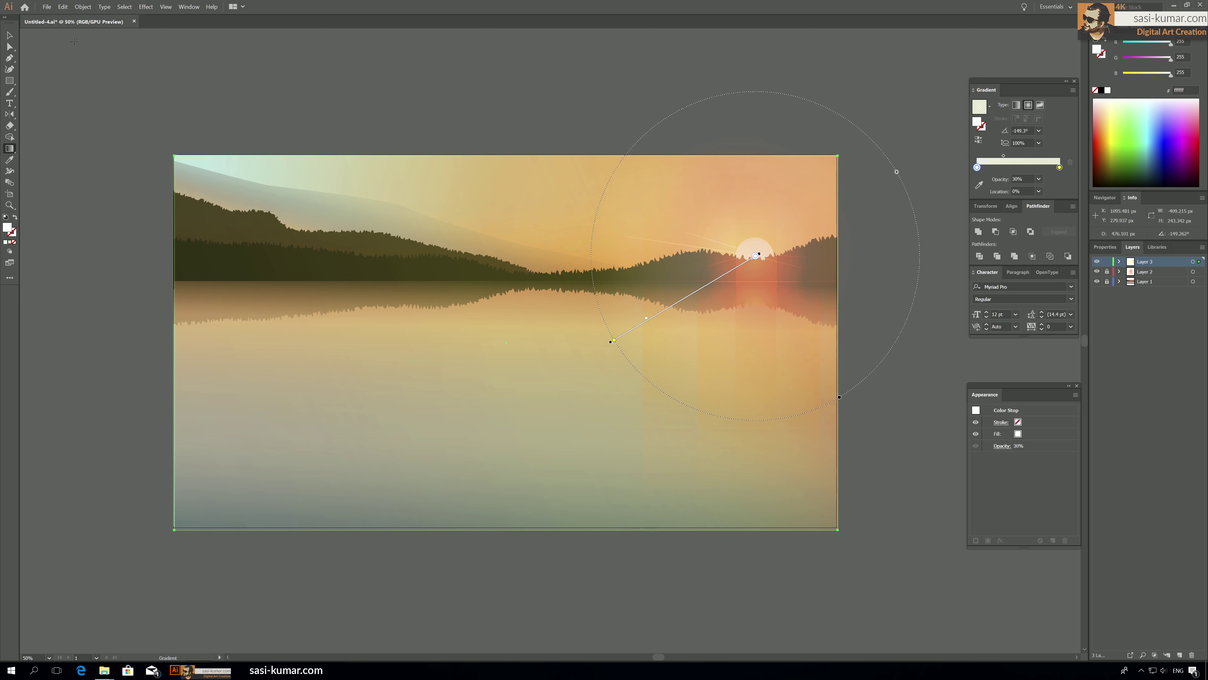
Set the radial gradient's yellow ending stop to 0% opacity and fine-tune the midpoint location to about 74.5%.
click(1060, 168)
click(1049, 189)
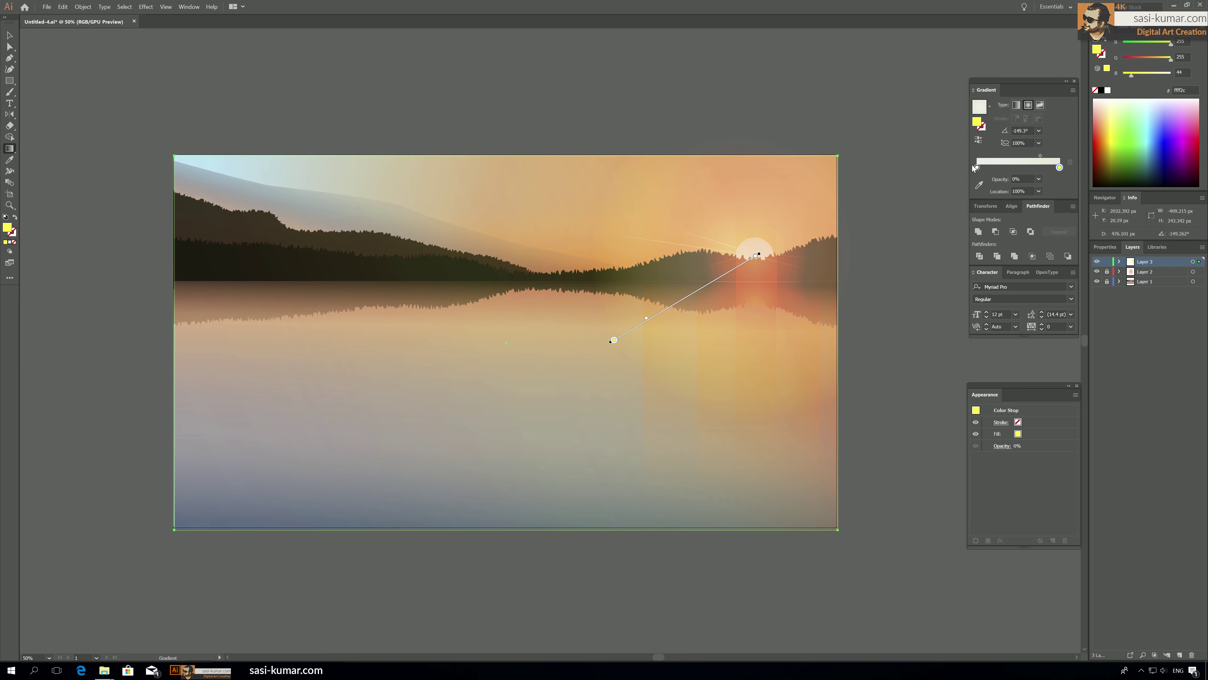
mouse_move(1041, 157)
mouse_down()
mouse_move(1028, 159)
mouse_move(1039, 157)
mouse_up()
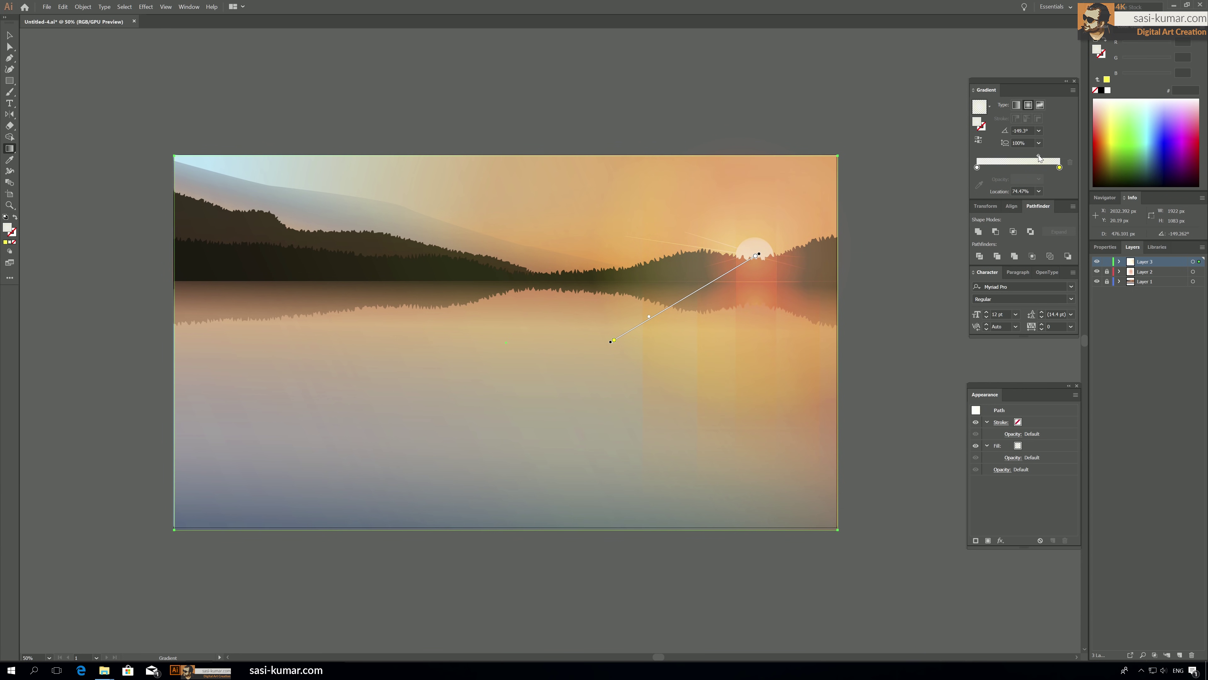
Send the radial gradient rectangle to the back of Layer 3 and compare the artwork with that layer hidden and shown.
key(v)
click(876, 128)
click(781, 219)
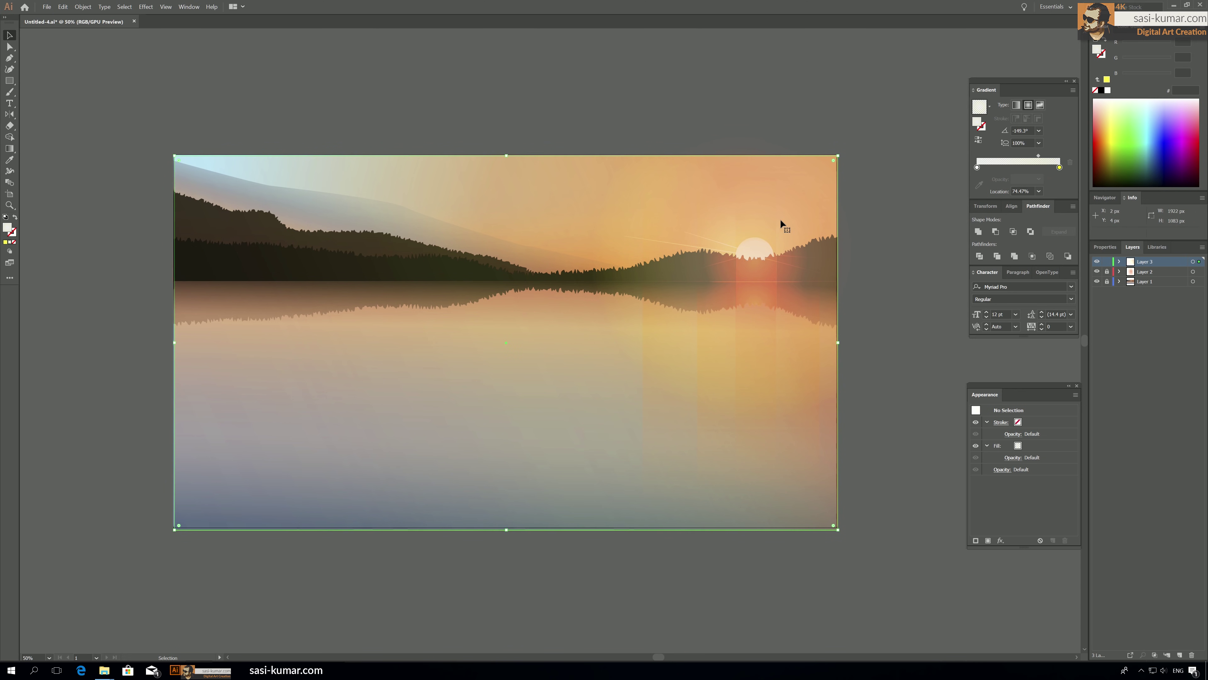
right_click(781, 220)
mouse_move(848, 364)
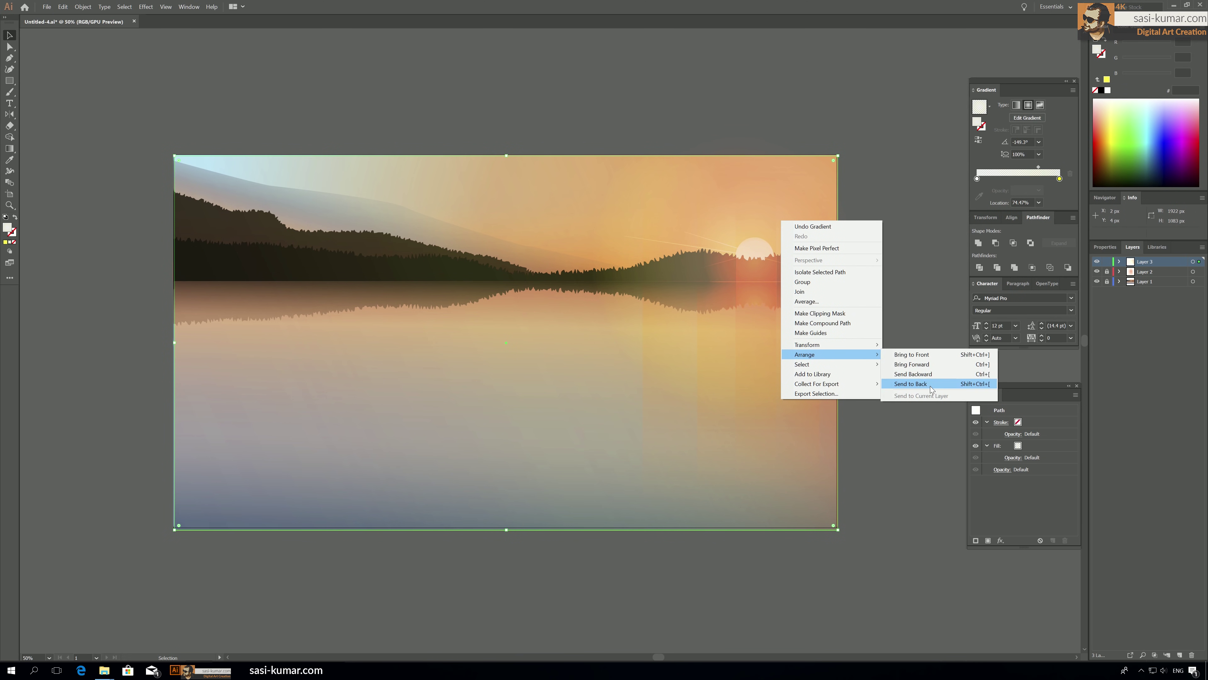
click(931, 384)
click(822, 352)
click(871, 282)
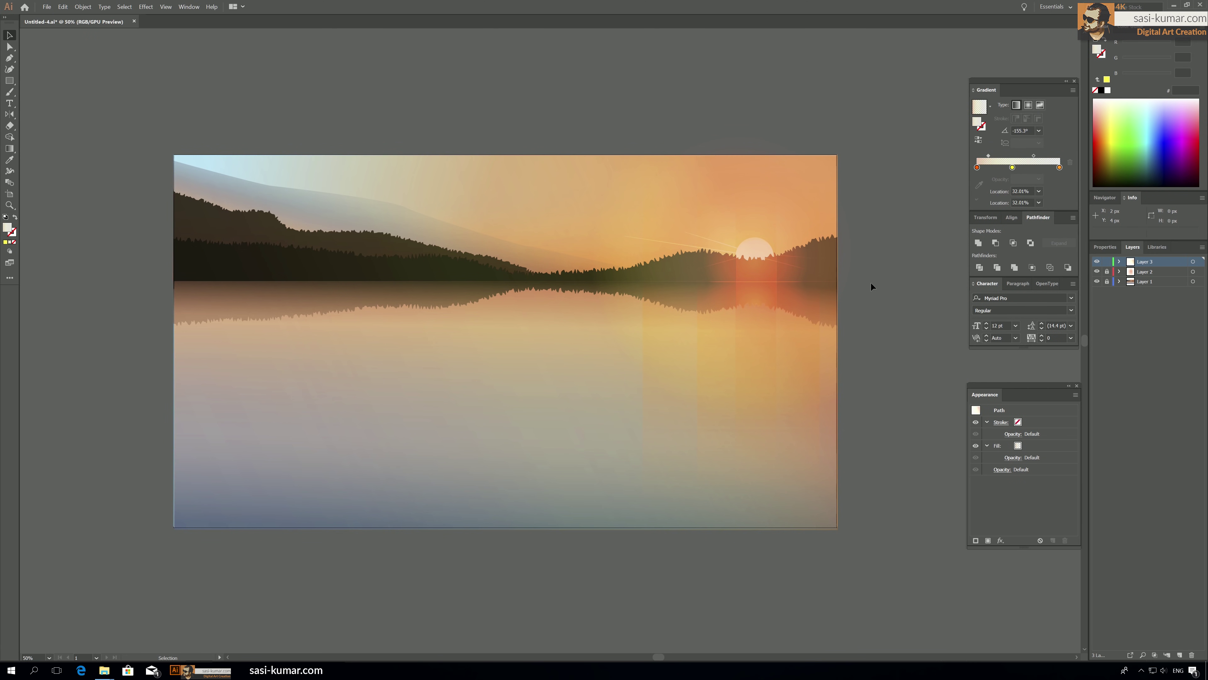
click(1097, 263)
click(1097, 262)
click(1097, 262)
click(1097, 262)
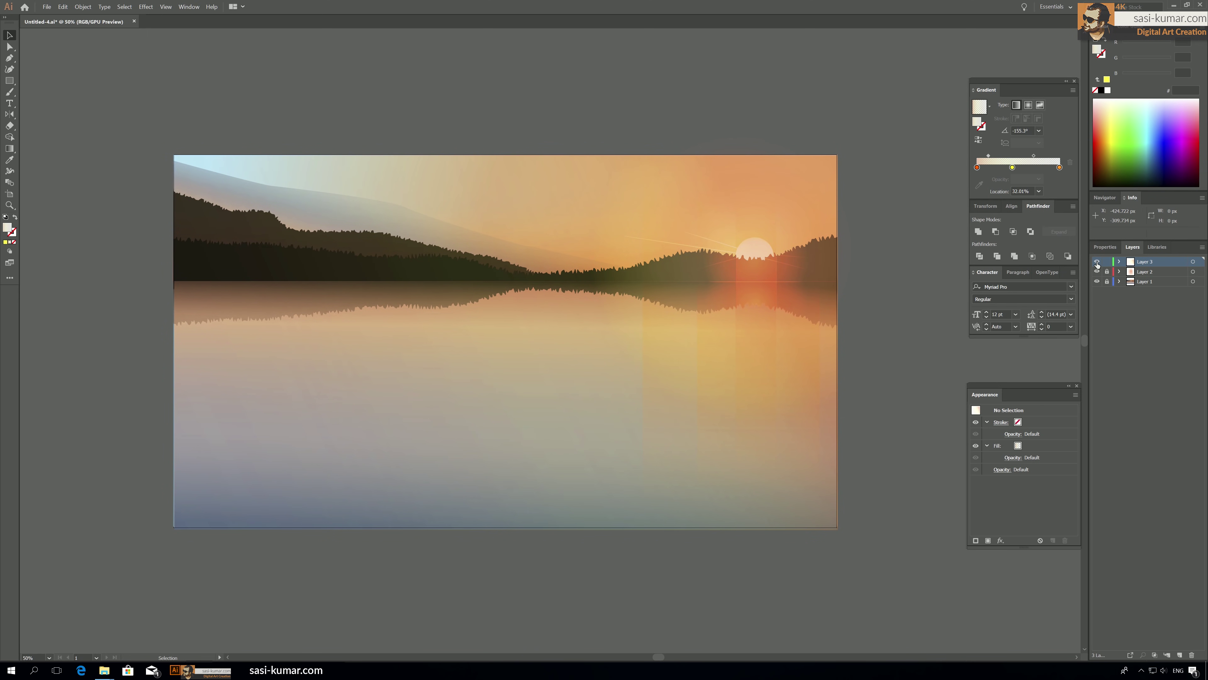
Select the linear gradient rectangle inside Layer 3, set its yellow middle stop to 5% opacity and move that stop to about 27%.
click(1120, 261)
click(1168, 274)
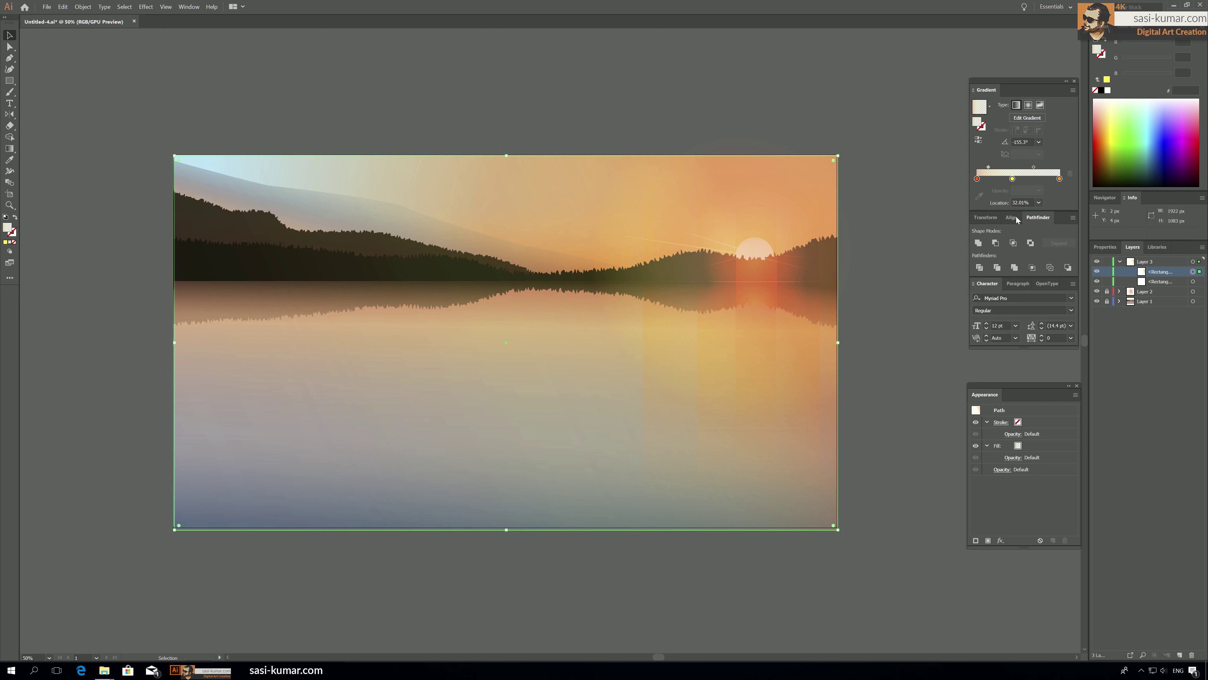
click(1011, 179)
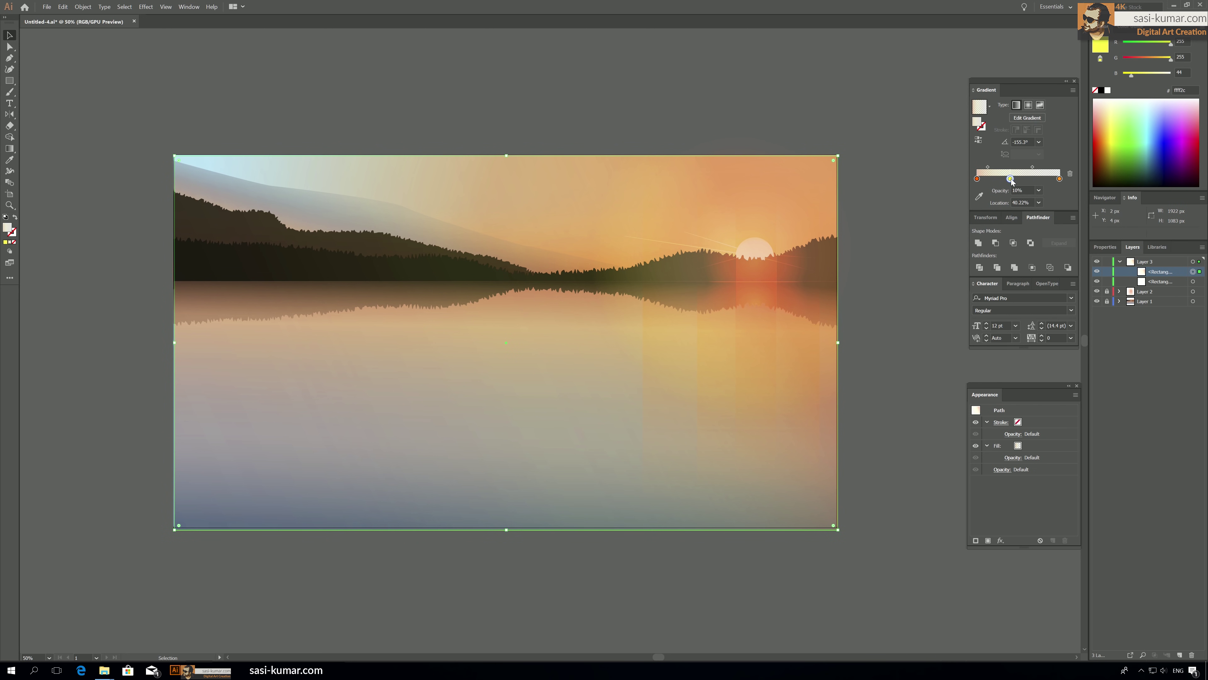
click(1015, 190)
text(5)
key(Return)
click(1060, 179)
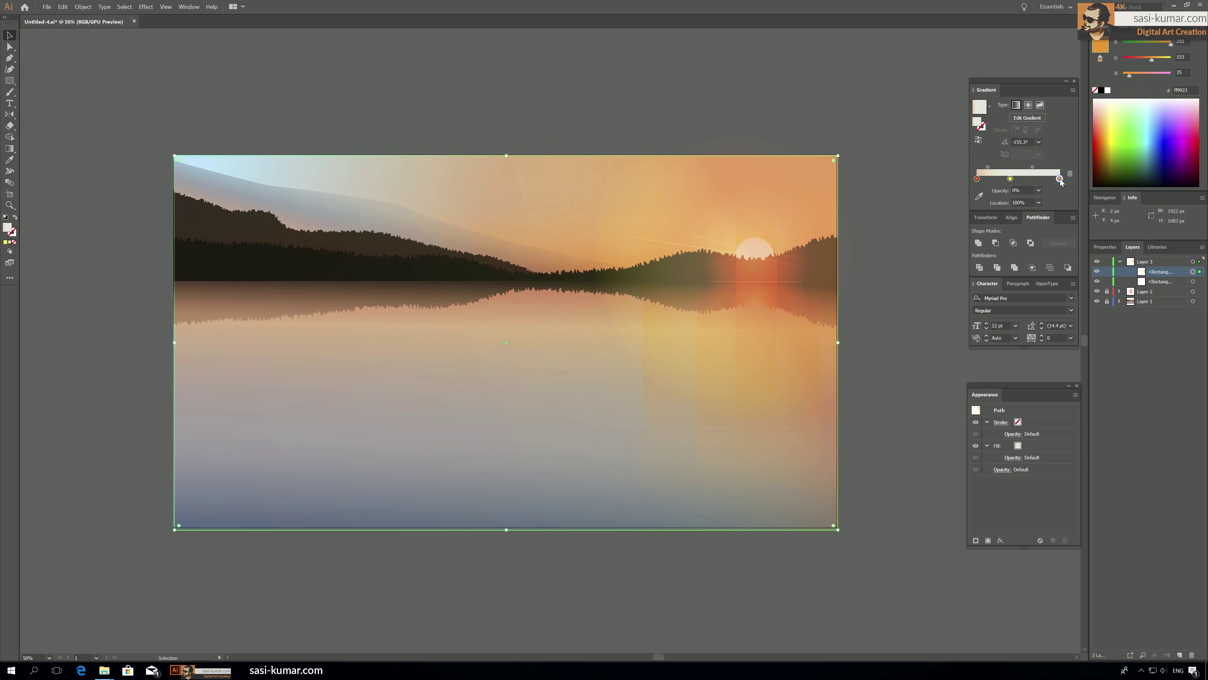
drag(1011, 180, 1001, 182)
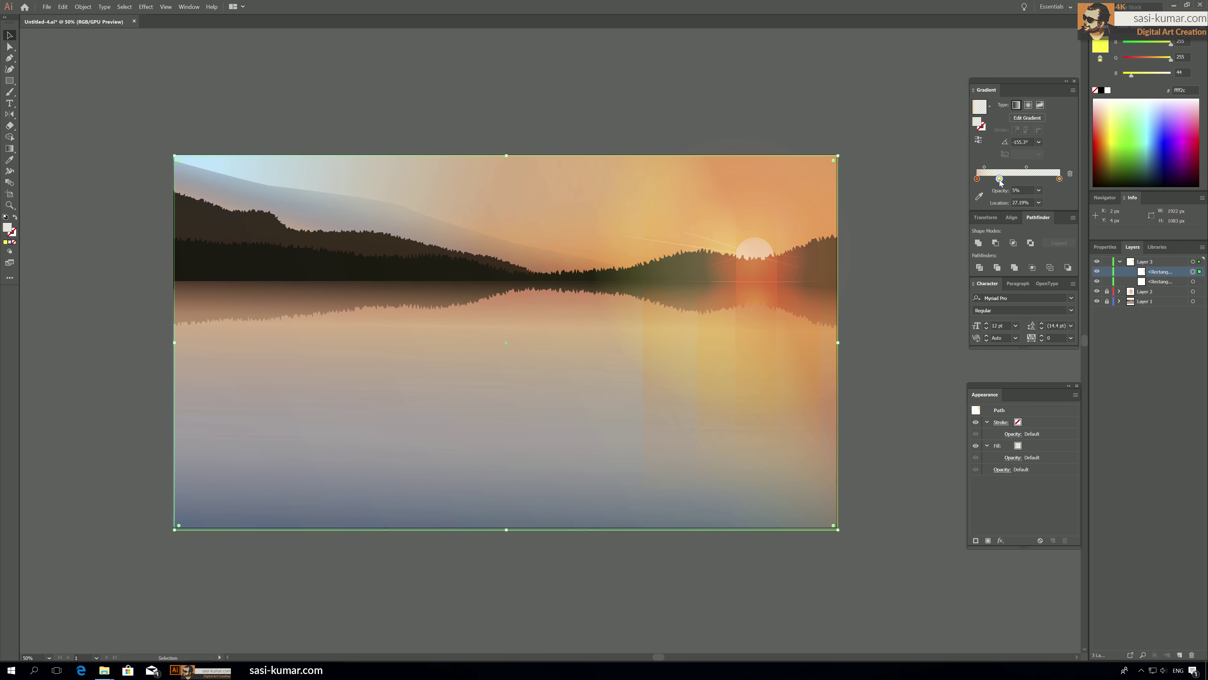
Set the opacity of the linear gradient's orange starting stop to 20%.
click(977, 179)
click(1010, 189)
text(20)
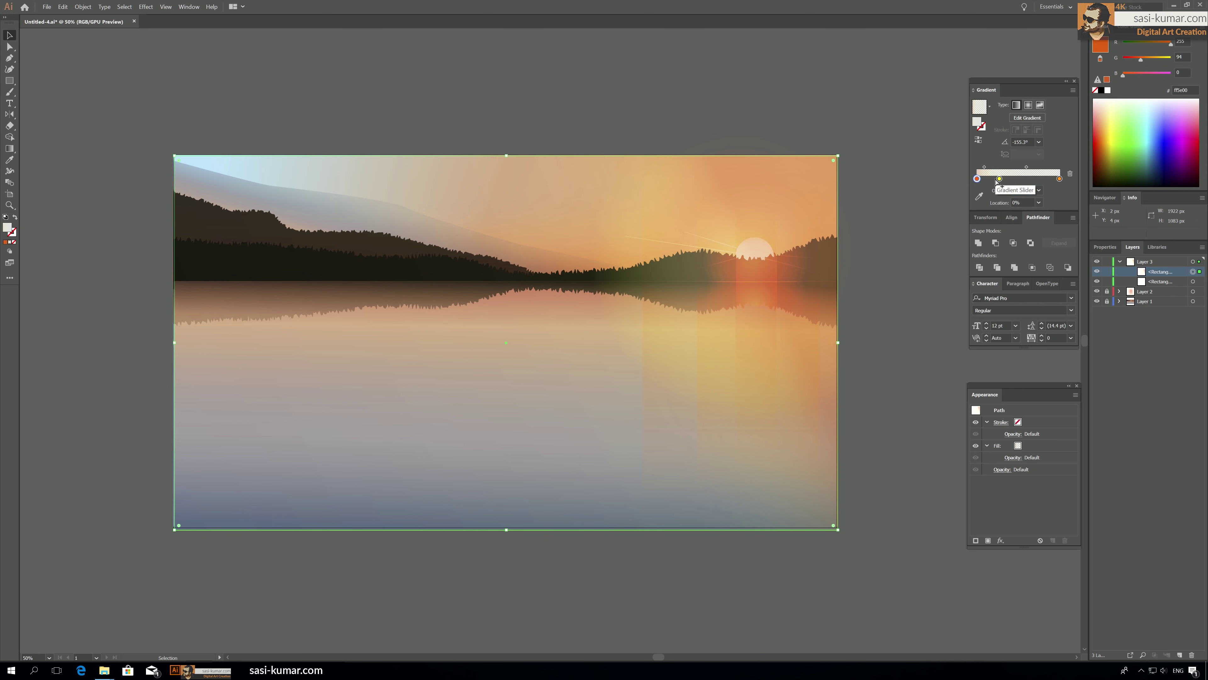
key(Return)
Select the radial gradient rectangle in Layer 3 and settle its white centre stop's opacity at 18% after trying 20% and 25%.
click(1172, 282)
click(1192, 282)
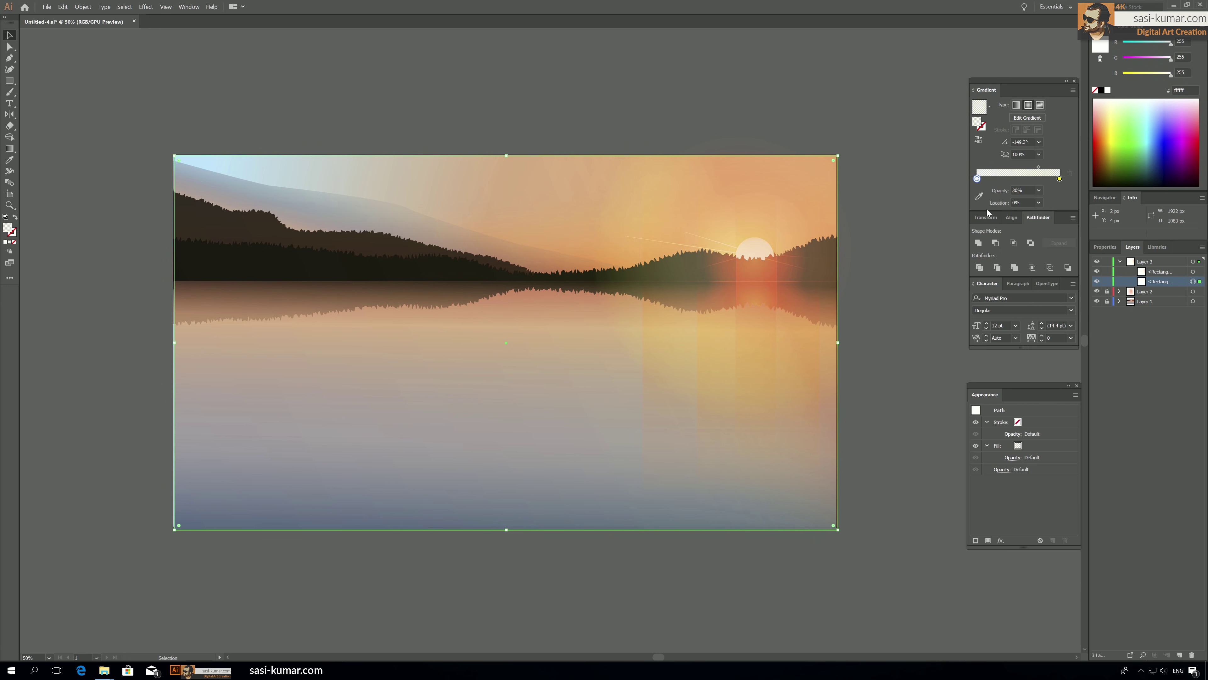
click(990, 186)
text(20)
key(Return)
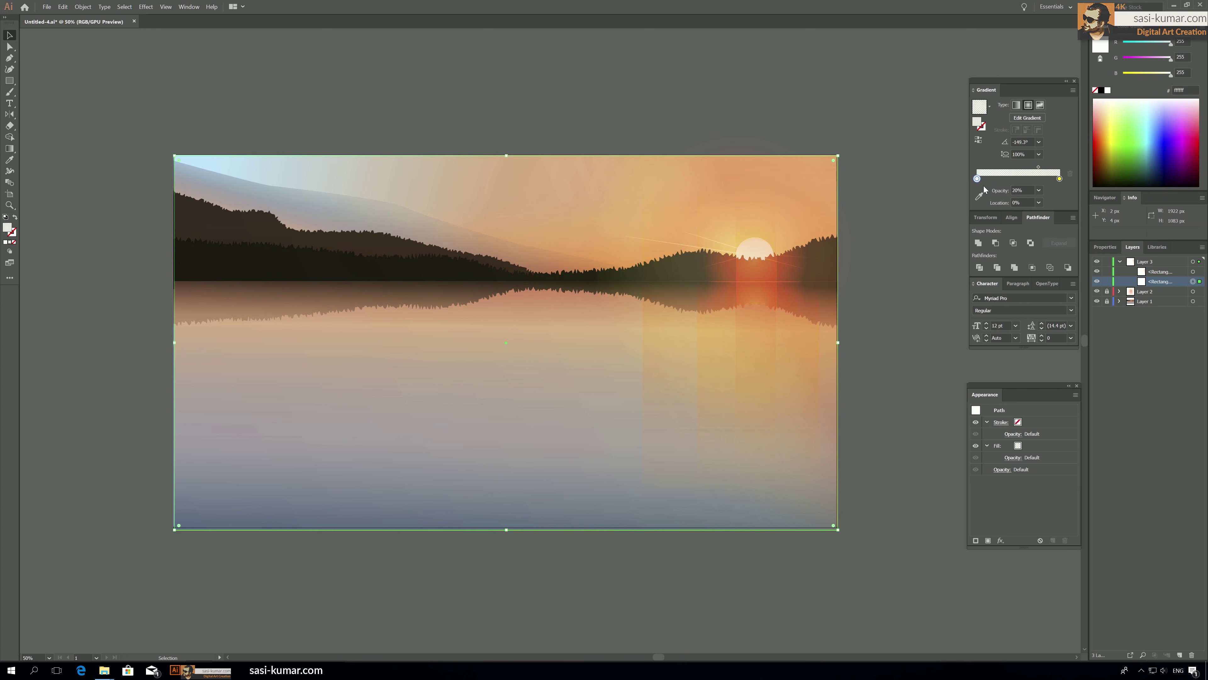
click(981, 189)
text(25)
key(Return)
click(969, 186)
text(18)
key(Return)
click(1128, 371)
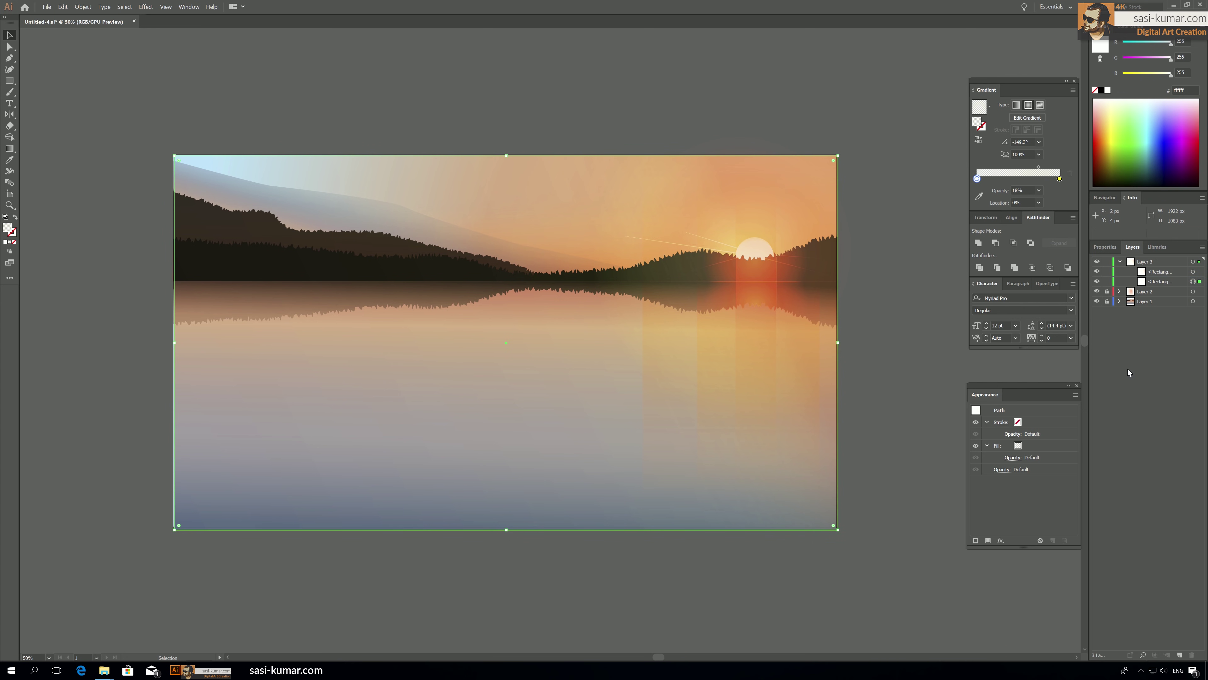
Collapse Layer 3 and compare the artwork with the locked layer hidden and shown, leaving it visible and unlocked.
click(1120, 262)
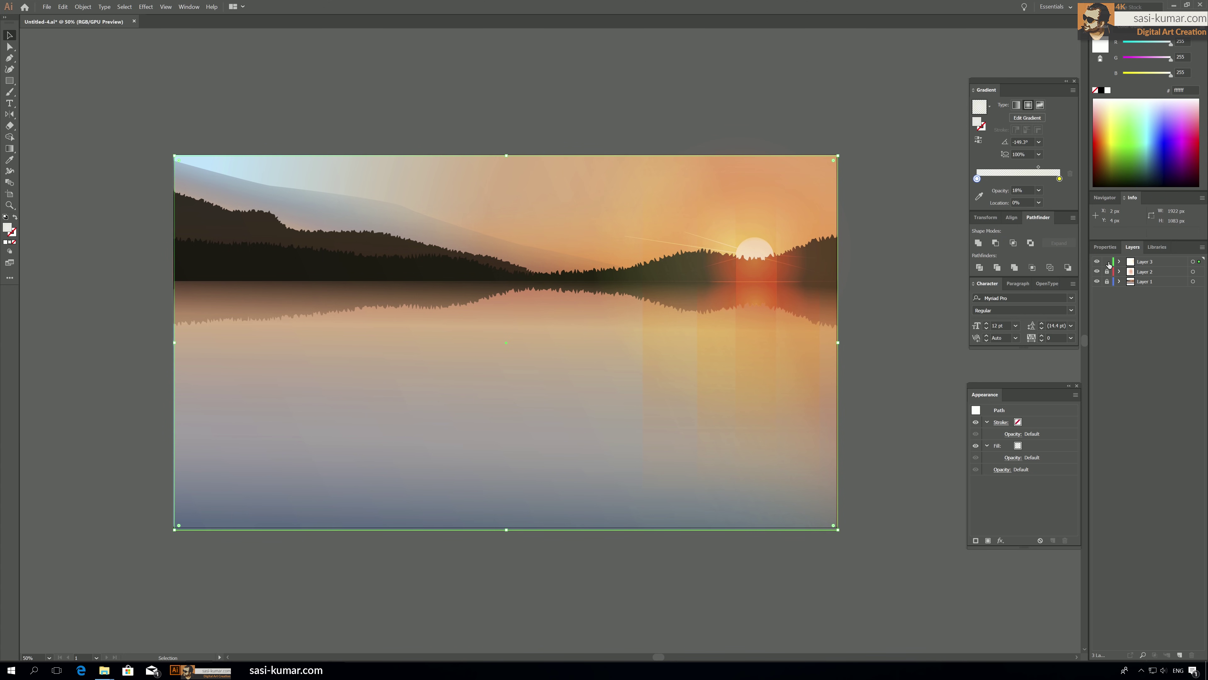
key(ctrl+shift+a)
click(1096, 262)
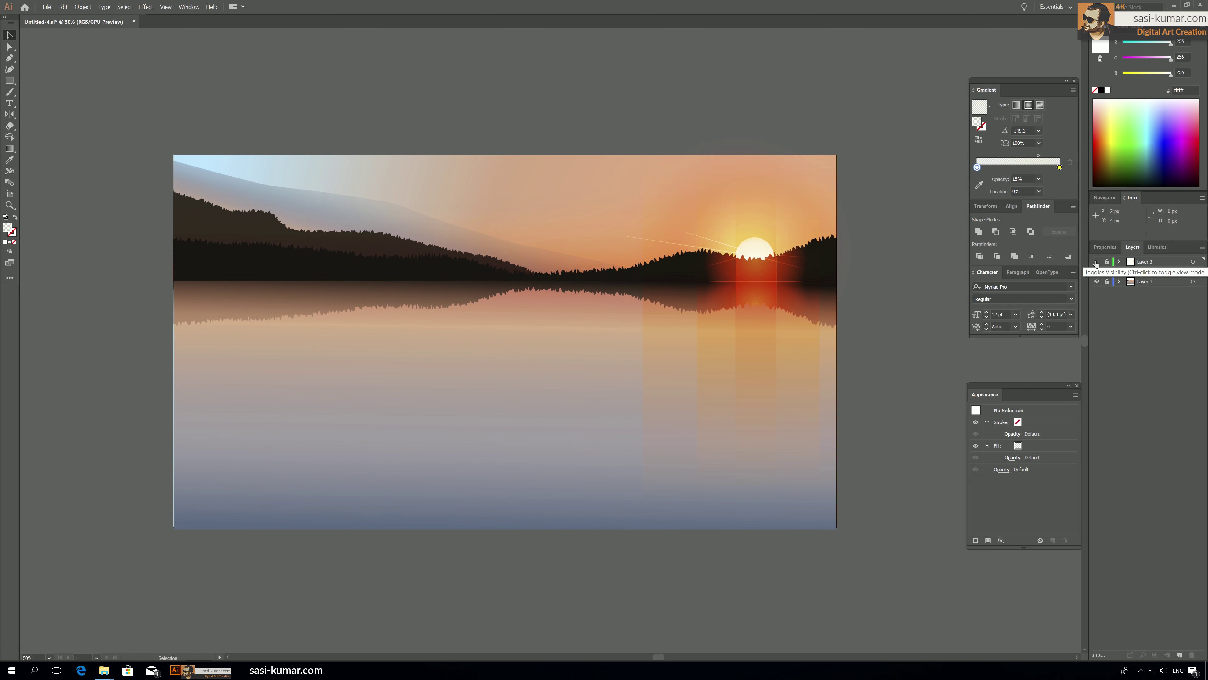
click(1096, 262)
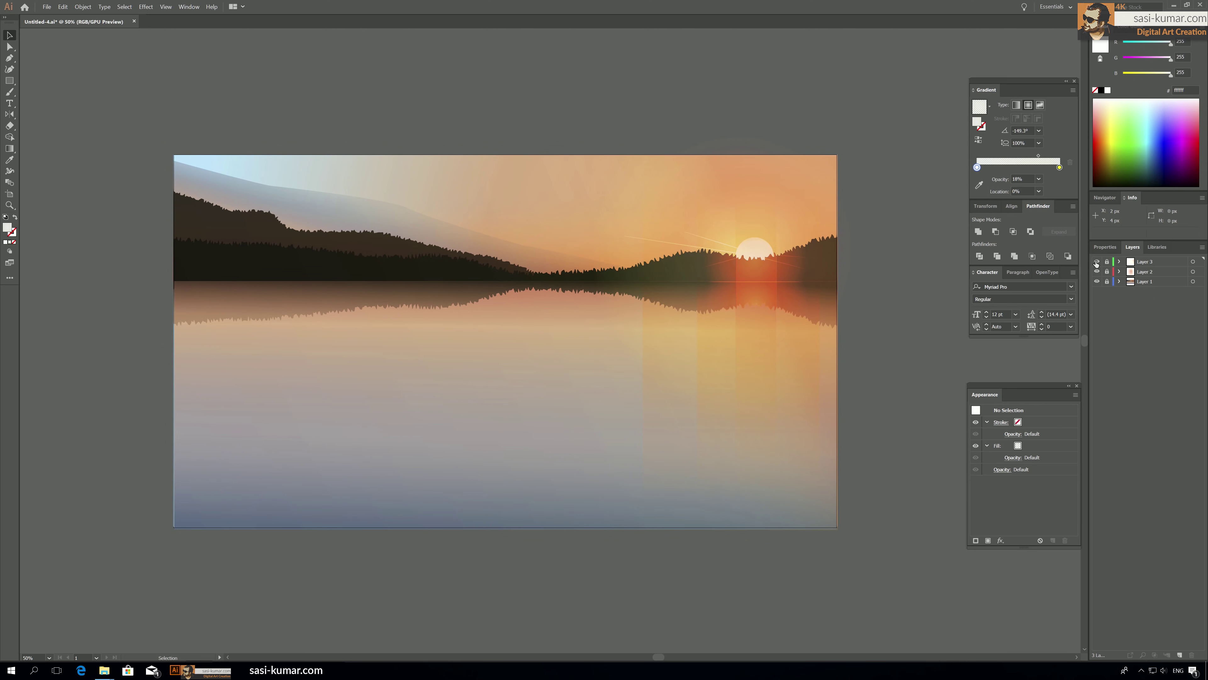
click(1107, 262)
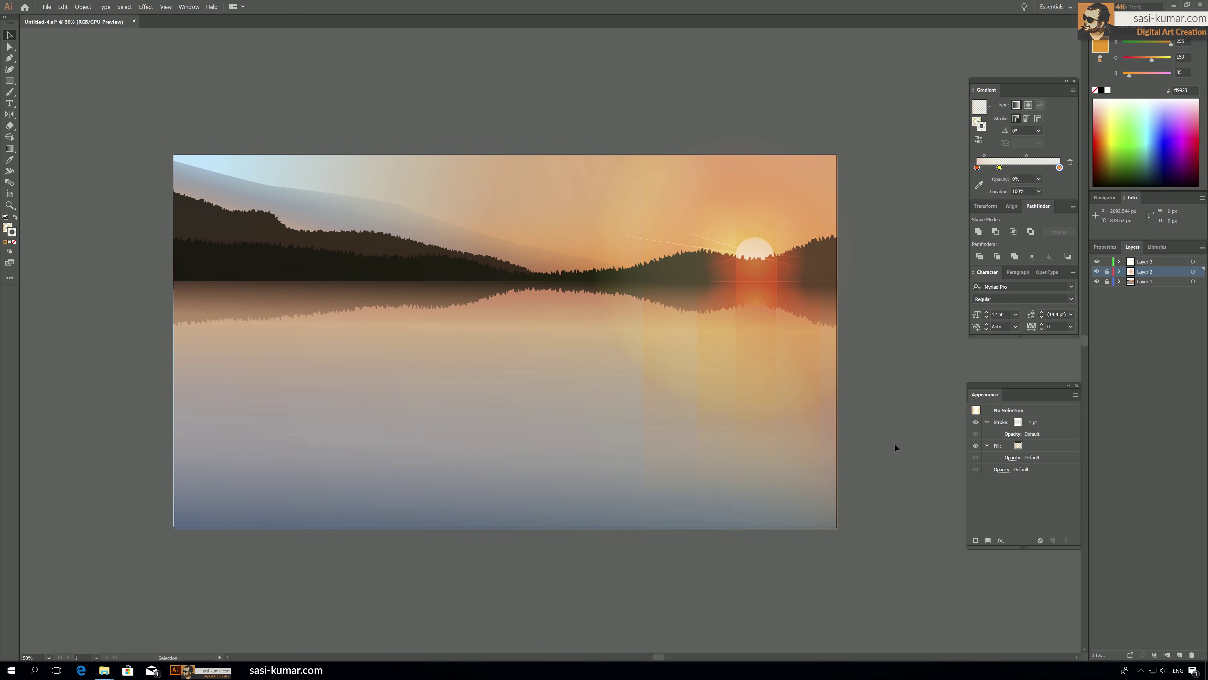
Select the linear gradient rectangle inside Layer 3 and move the midpoint between its yellow and orange ending stops to 13%.
click(760, 238)
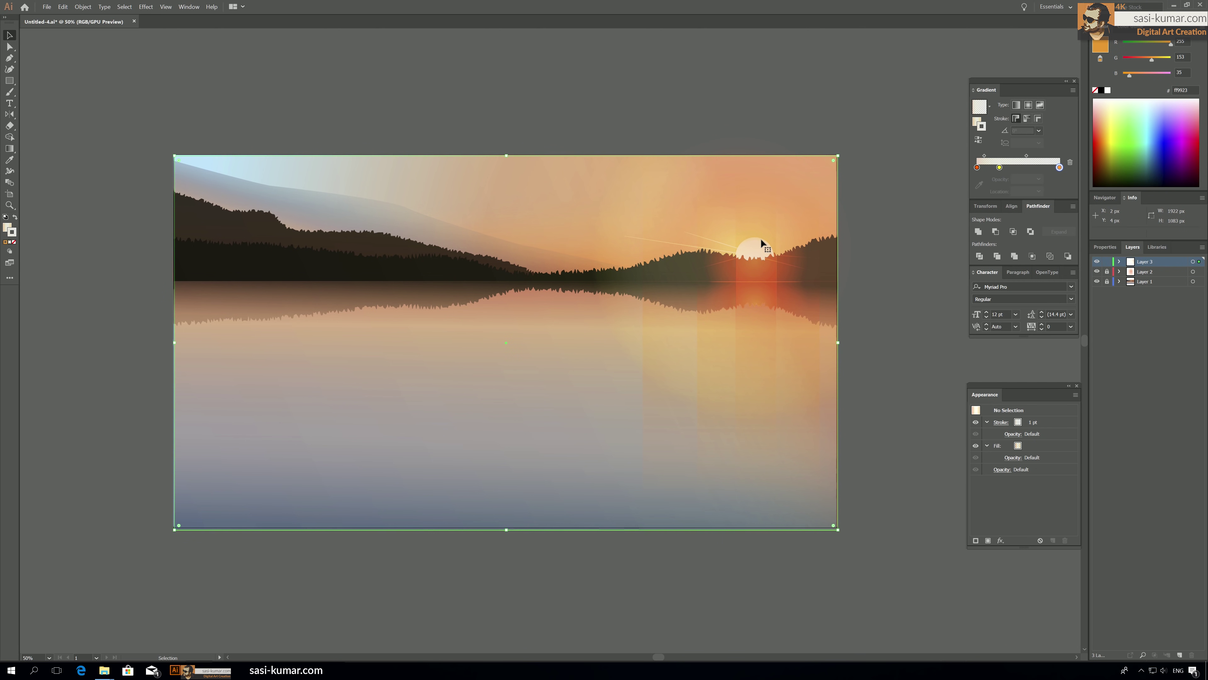
click(1120, 261)
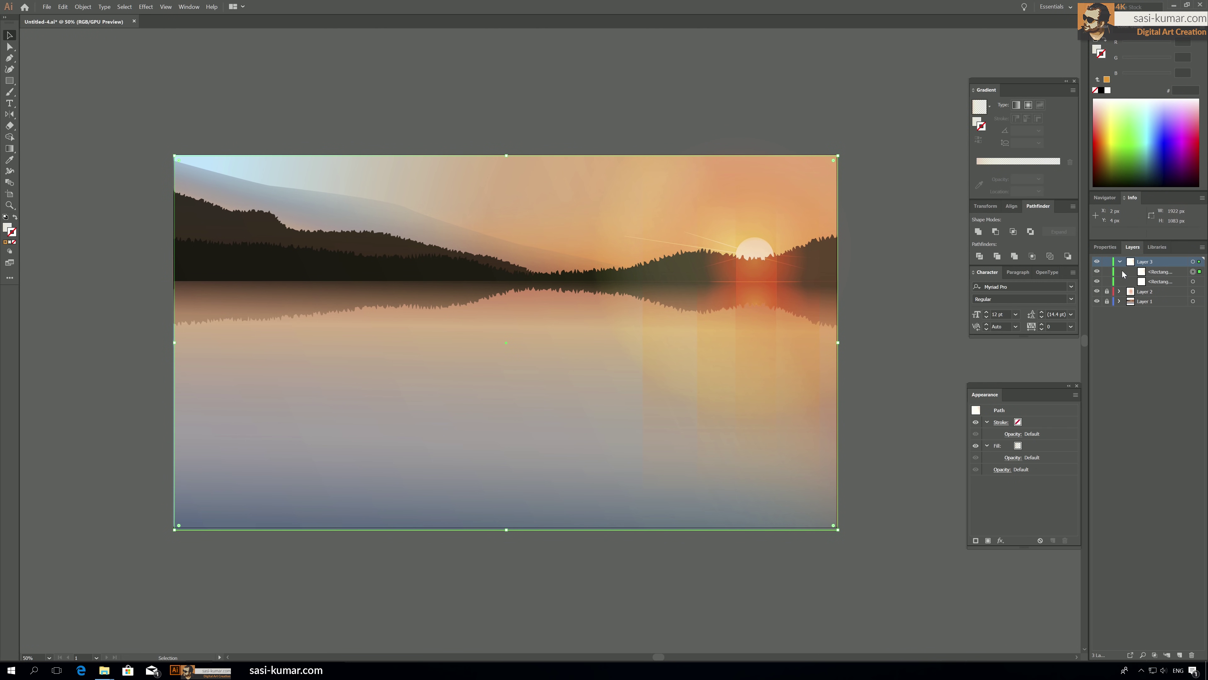
key(ctrl+shift+a)
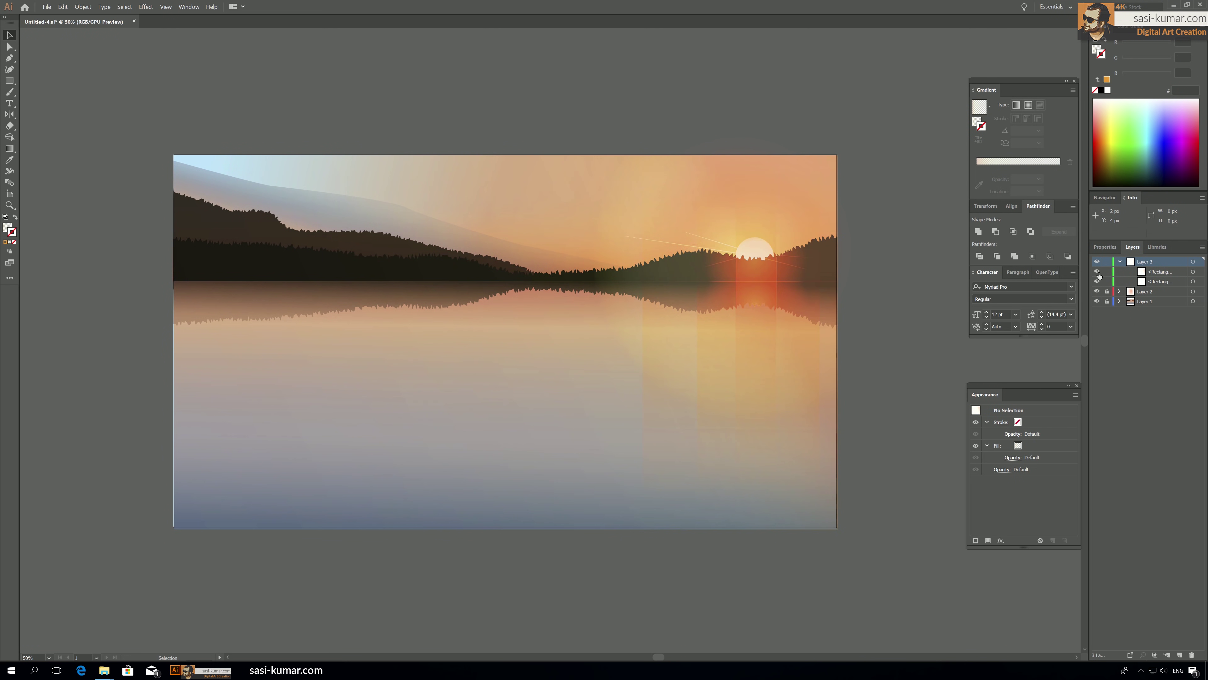
click(1199, 272)
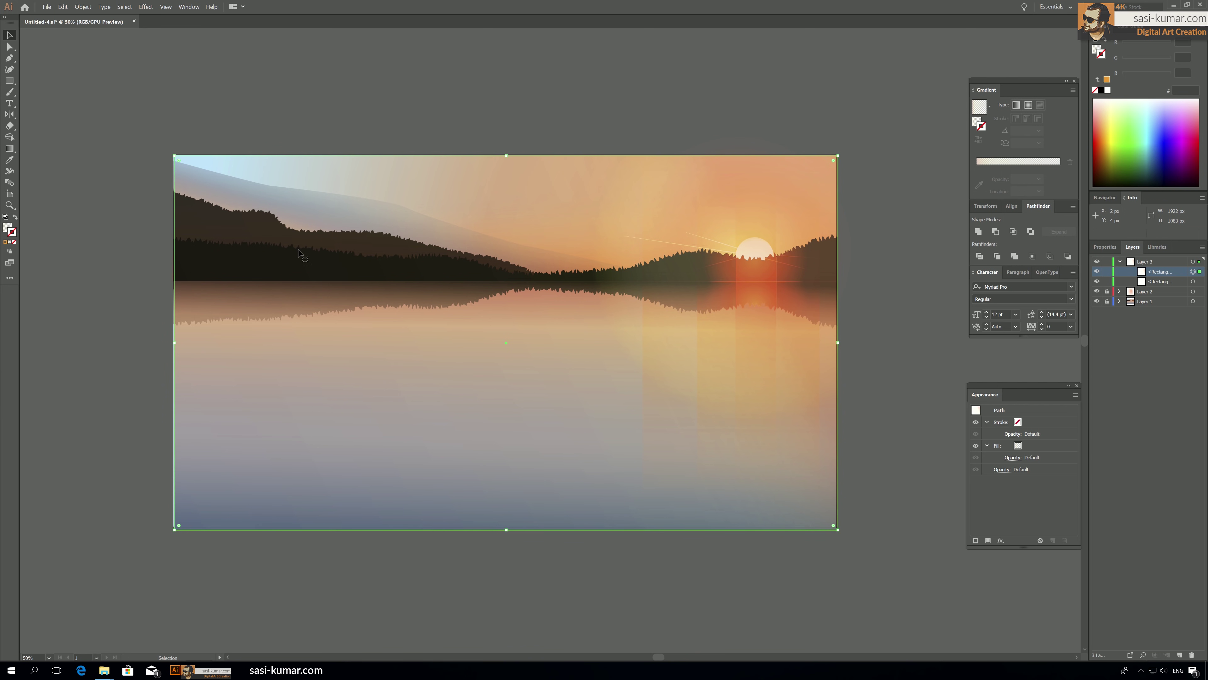
click(24, 228)
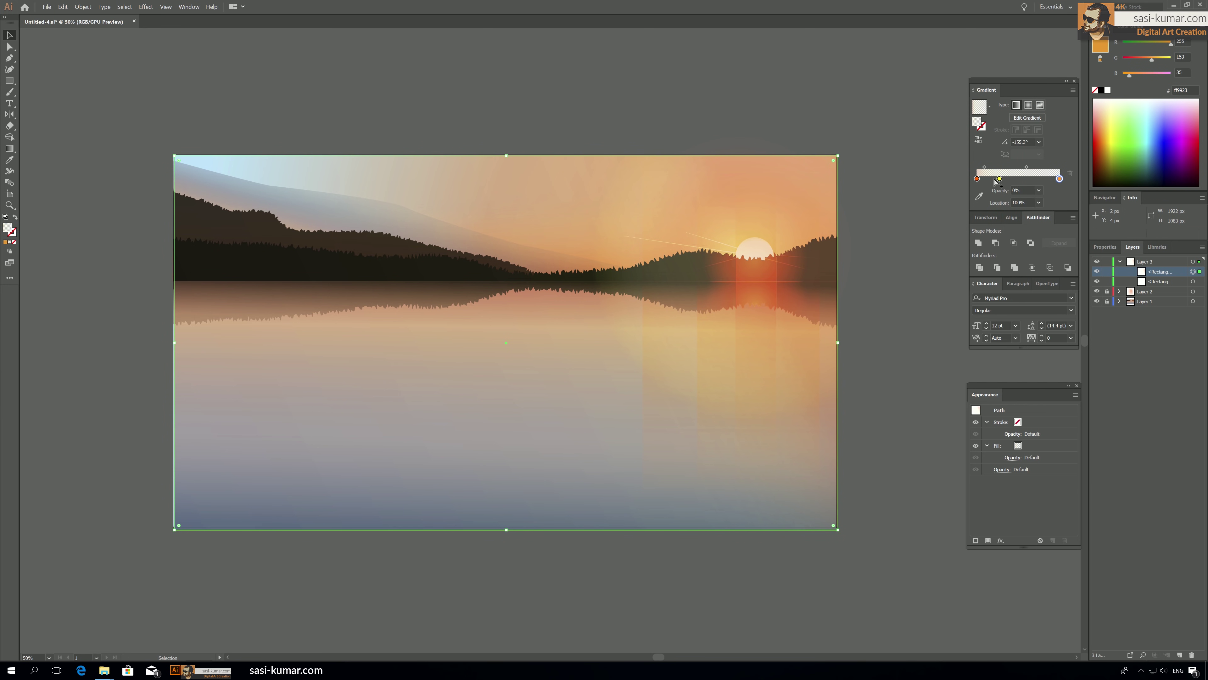
drag(1026, 167, 1006, 168)
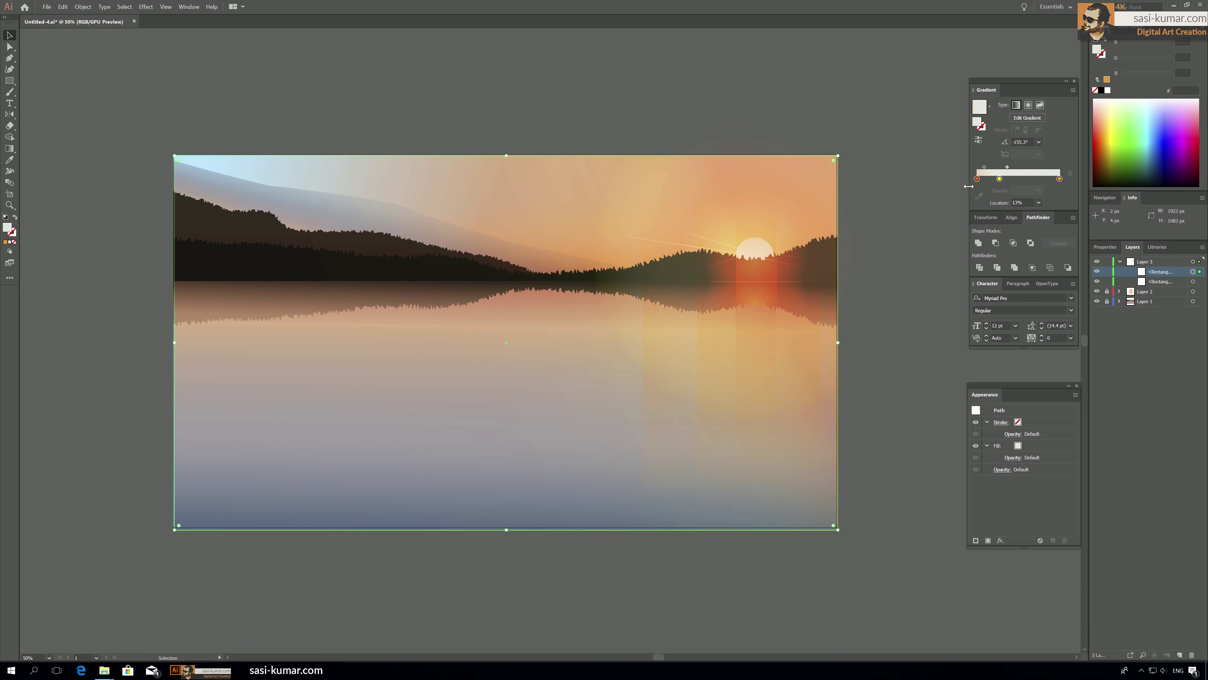
Lock the radial gradient rectangle and move the linear gradient's yellow stop closer to its starting stop.
click(1106, 282)
drag(999, 179, 992, 181)
click(972, 186)
Set the linear gradient rectangle's blending mode to Multiply and return to the layer list.
click(1105, 247)
click(1116, 378)
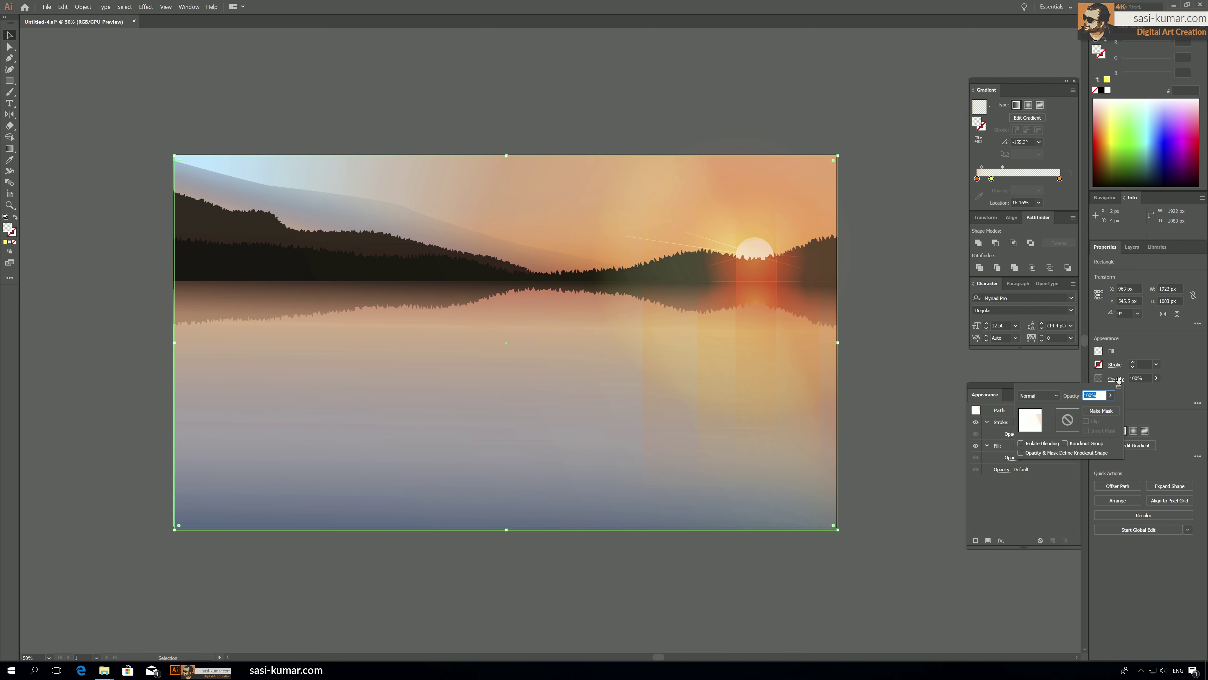
click(1052, 397)
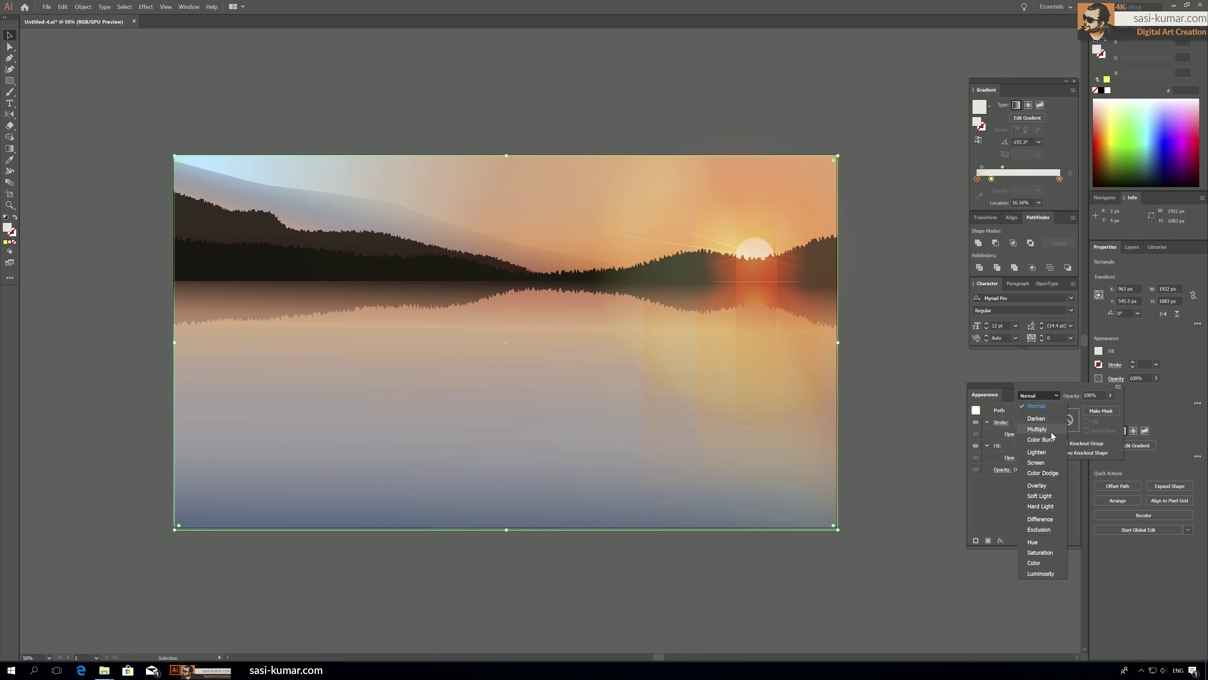
click(1052, 430)
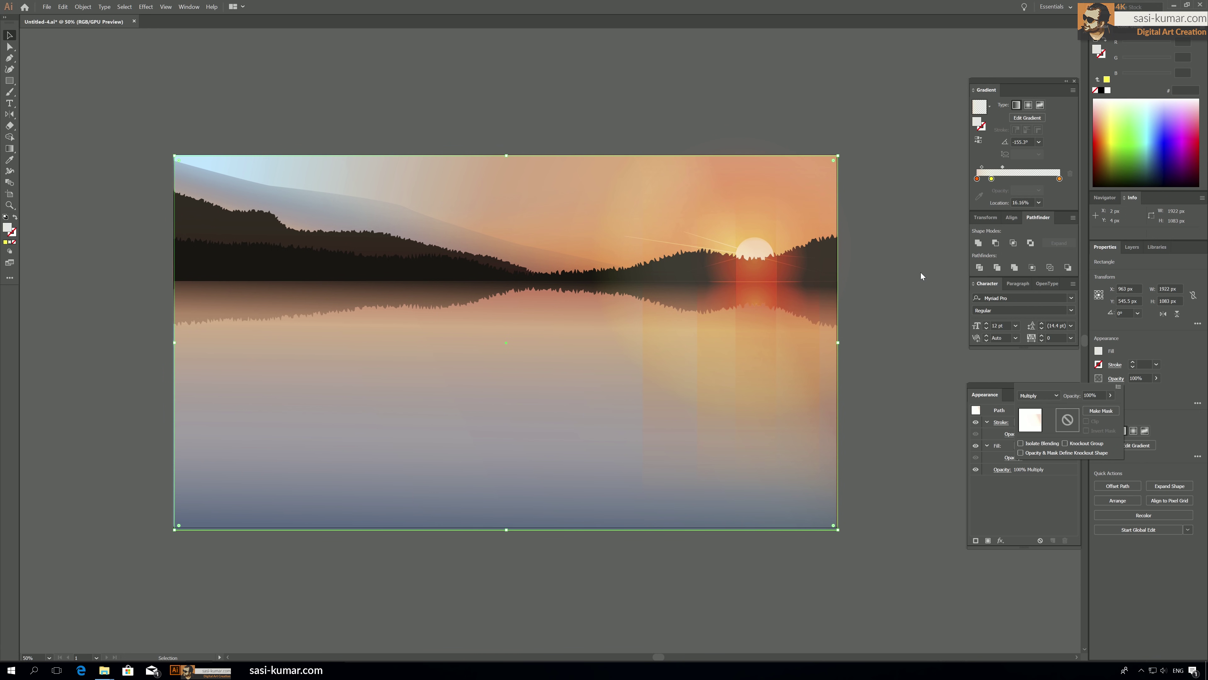
key(Escape)
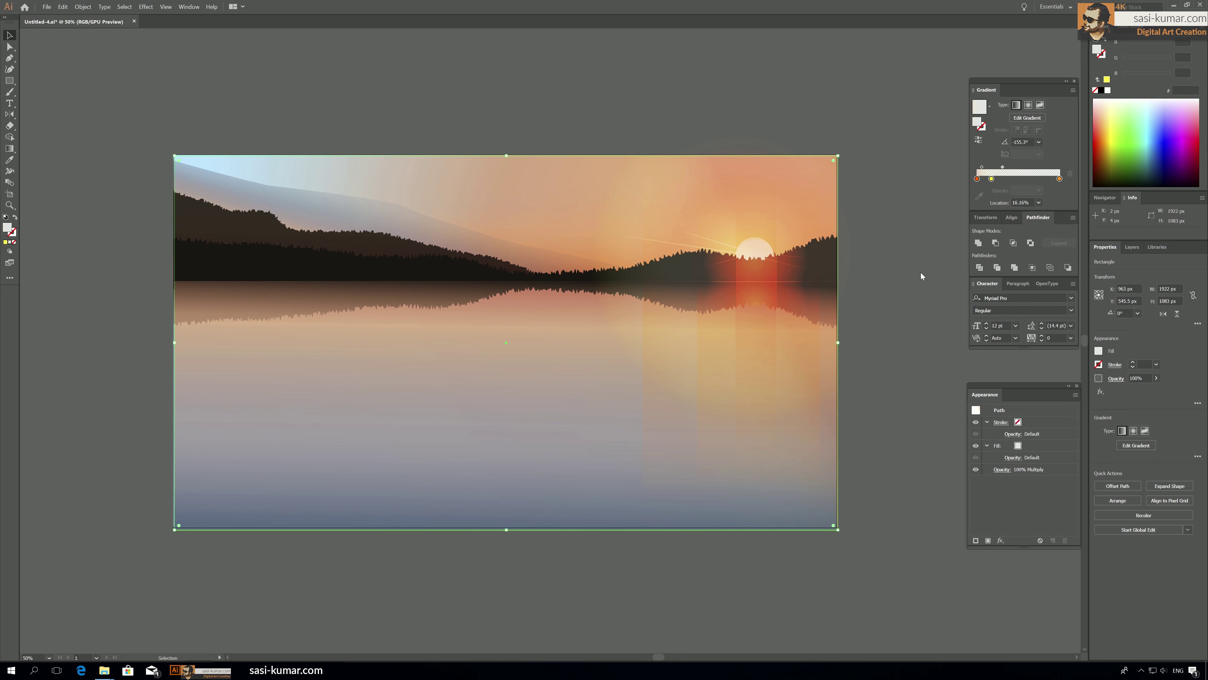
click(1132, 247)
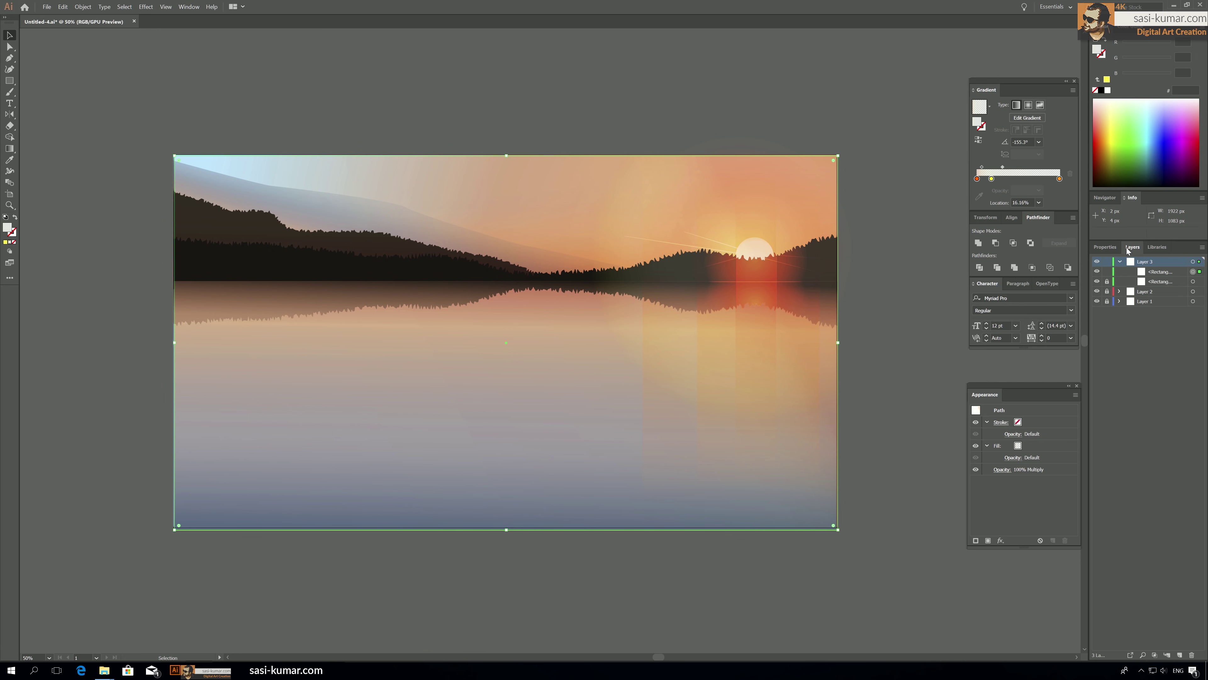
Collapse Layer 3 and lock it to protect its gradient overlays.
click(1120, 262)
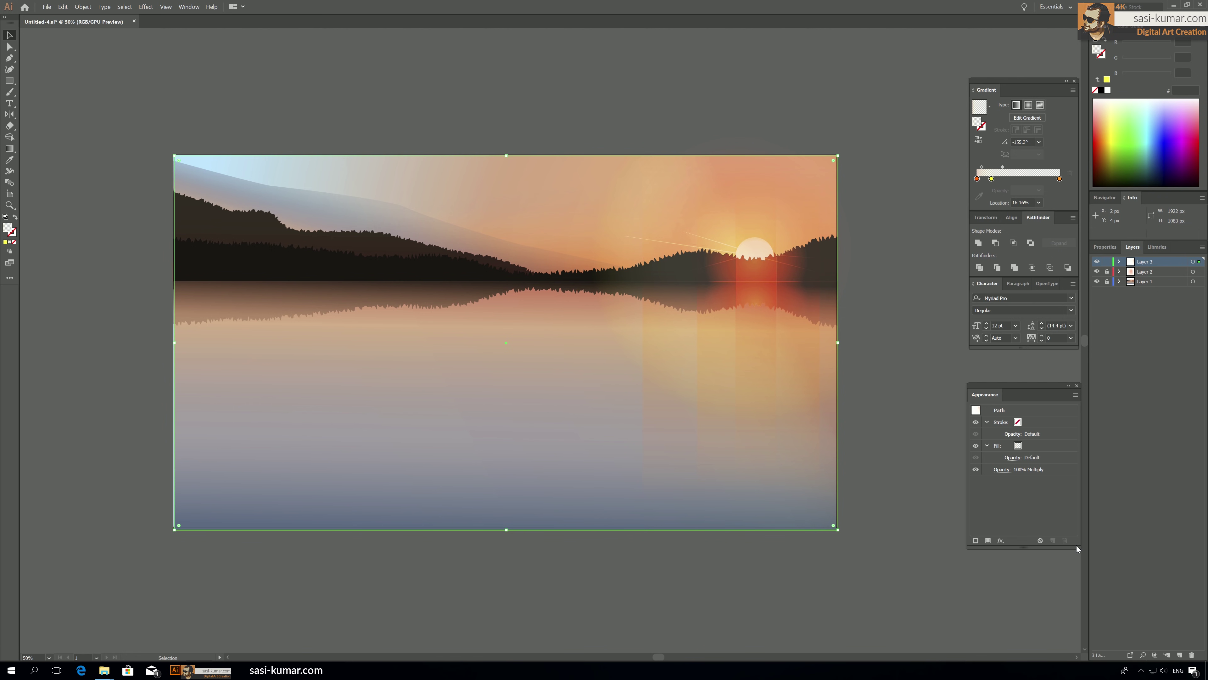
click(1131, 273)
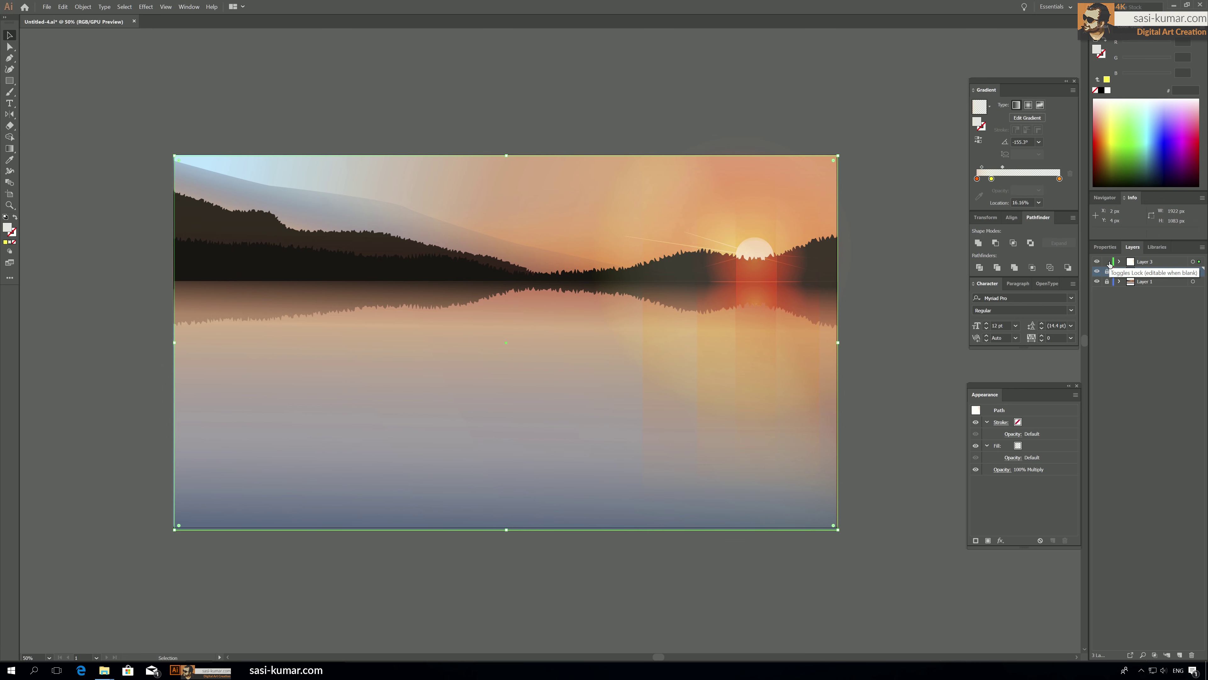
click(1108, 262)
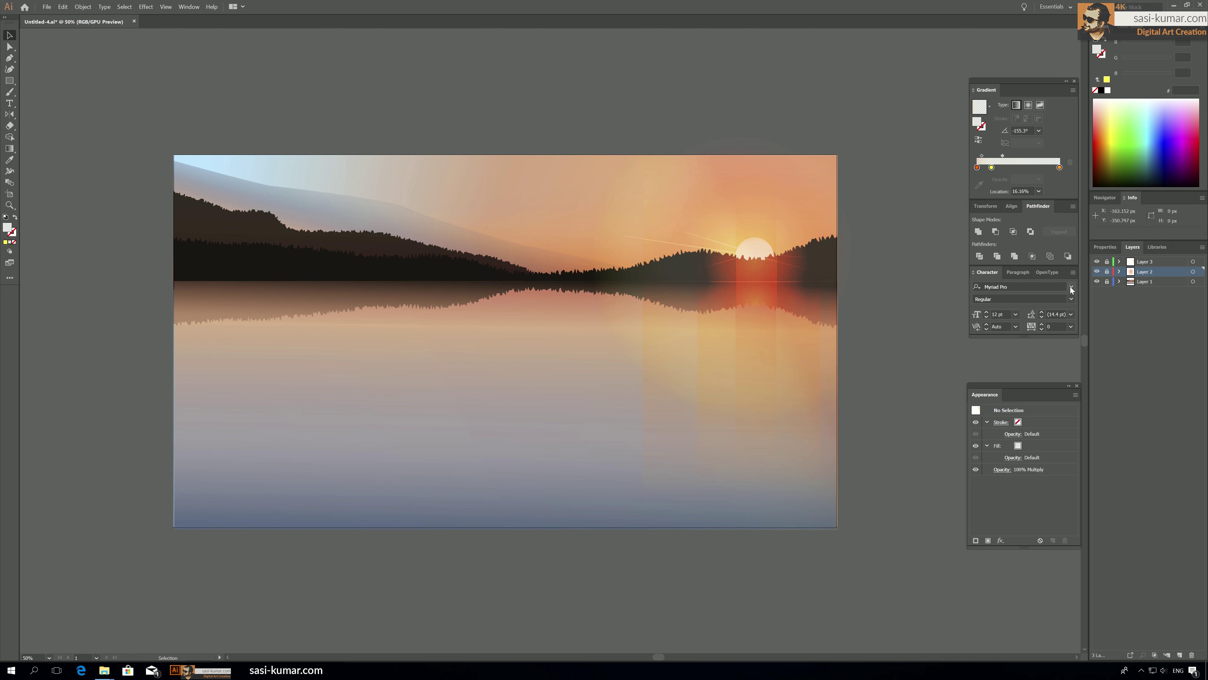
Add a new layer between Layer 2 and Layer 1, and compare the artwork with Layers 2 and 3 hidden and shown.
click(1180, 655)
click(1097, 261)
click(1097, 261)
mouse_move(1151, 276)
mouse_down()
mouse_move(1152, 288)
mouse_move(1139, 285)
mouse_up()
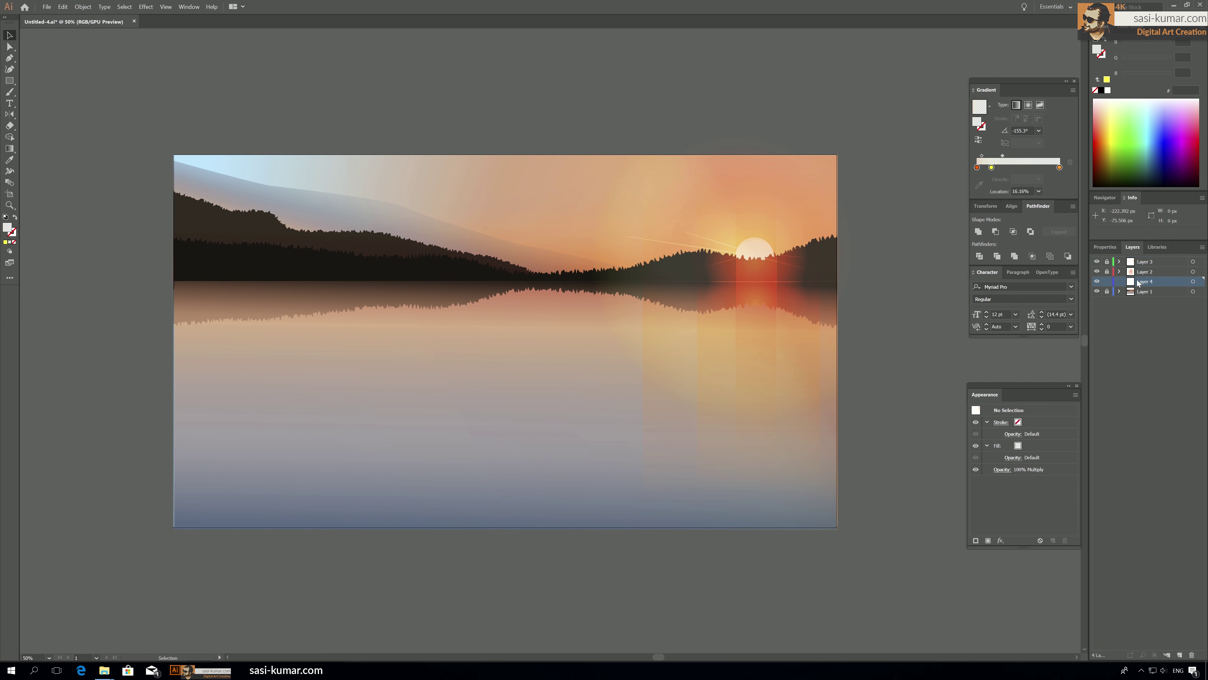
click(1097, 271)
click(1097, 272)
click(1096, 261)
click(1097, 261)
Draw a wide rectangle about 1211 × 102 px on the new layer, in the empty area above the artboard.
click(9, 83)
drag(364, 82, 782, 116)
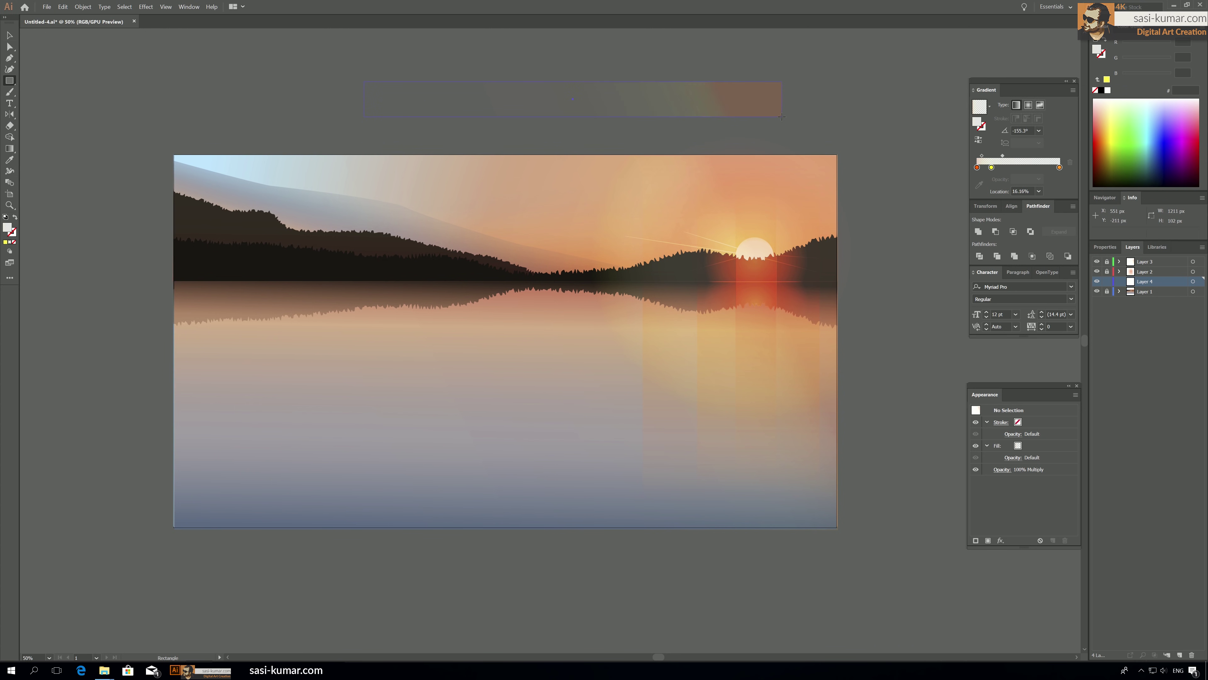
click(10, 35)
click(863, 149)
Recolour the rectangle's starting gradient stop to soft yellow (R 255, G 225, B 101) and set its opacity to 50%.
double_click(977, 179)
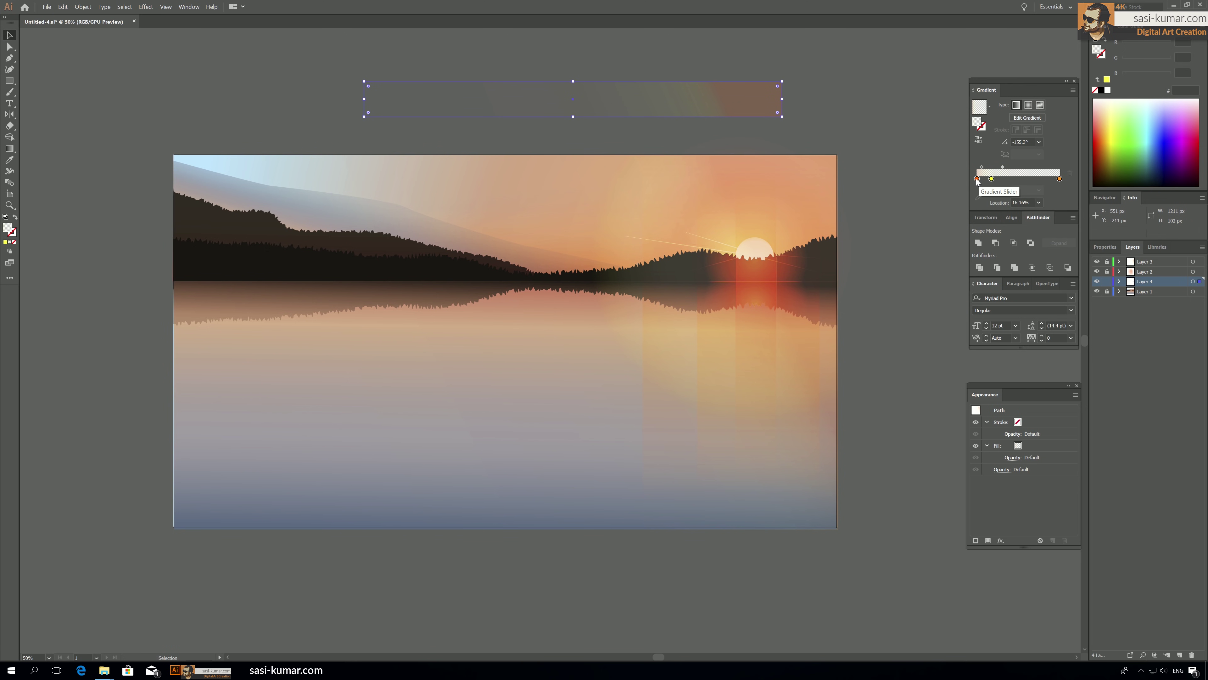
click(968, 272)
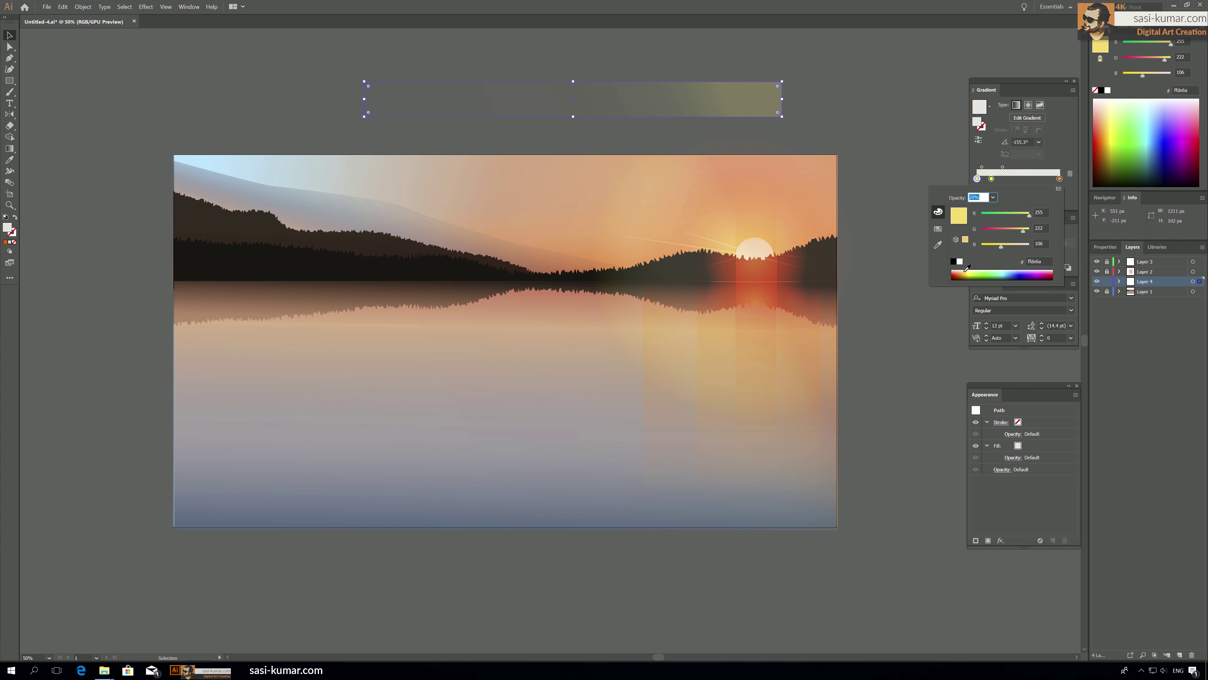
drag(992, 180, 1033, 179)
click(977, 179)
click(1039, 190)
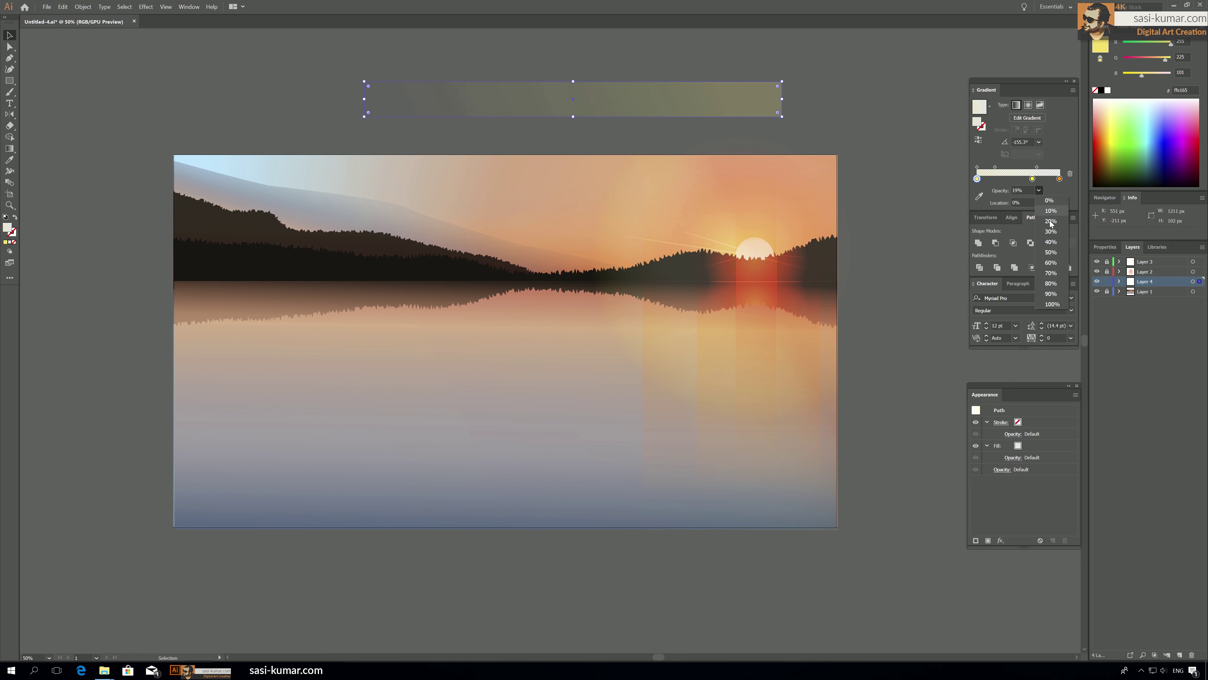
click(1052, 253)
Move the bright yellow middle stop to about 49.5% of the gradient and set its opacity to 0%.
drag(1032, 180, 1018, 179)
click(1039, 190)
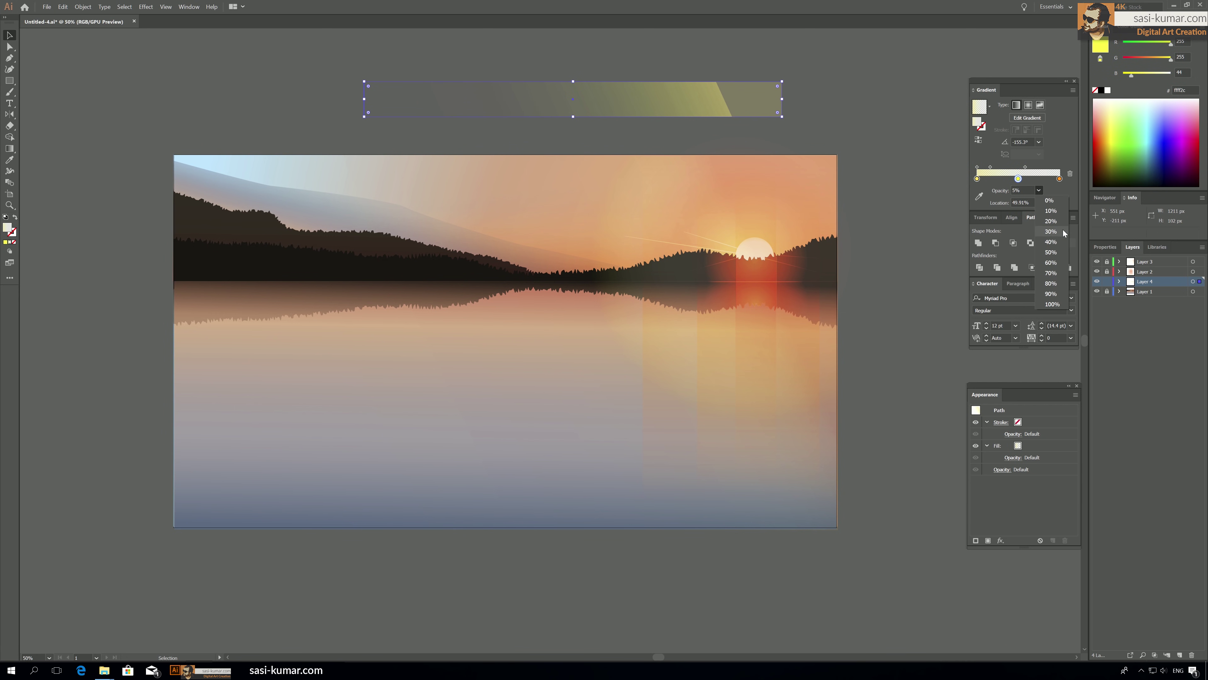
click(1049, 200)
Recolour the rectangle's orange ending gradient stop to near-white and set its opacity to 50%.
click(1060, 179)
click(1039, 191)
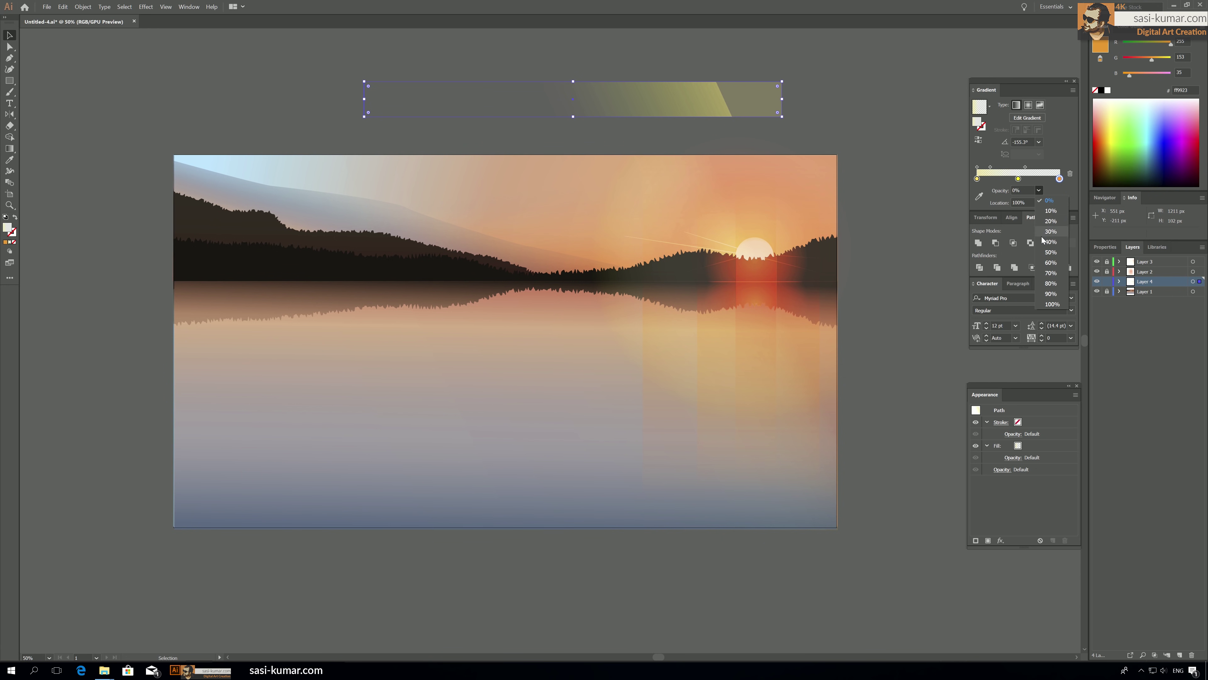
click(1111, 125)
click(1112, 108)
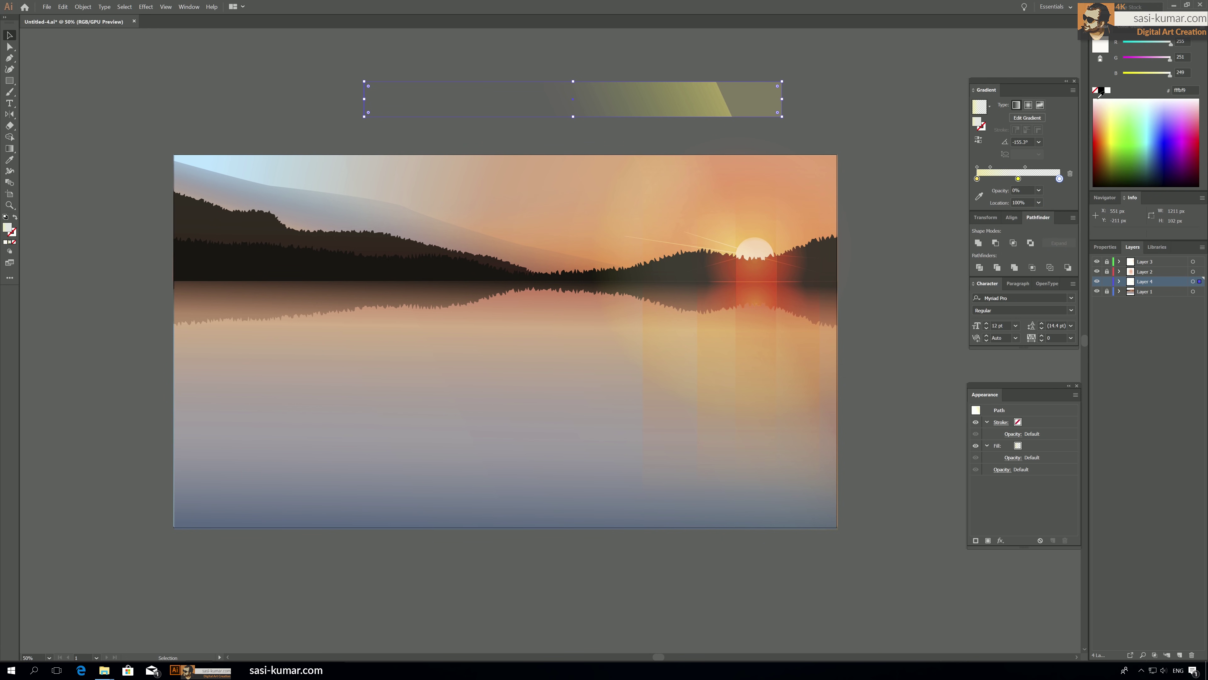
click(1039, 191)
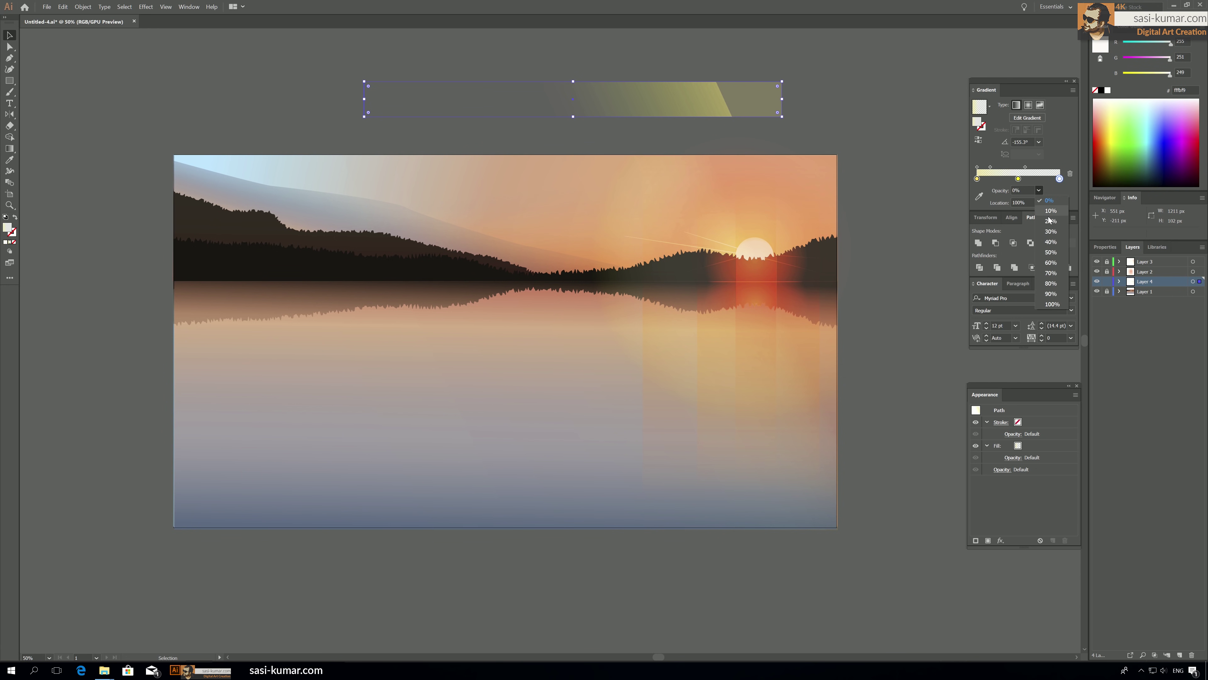
click(1052, 253)
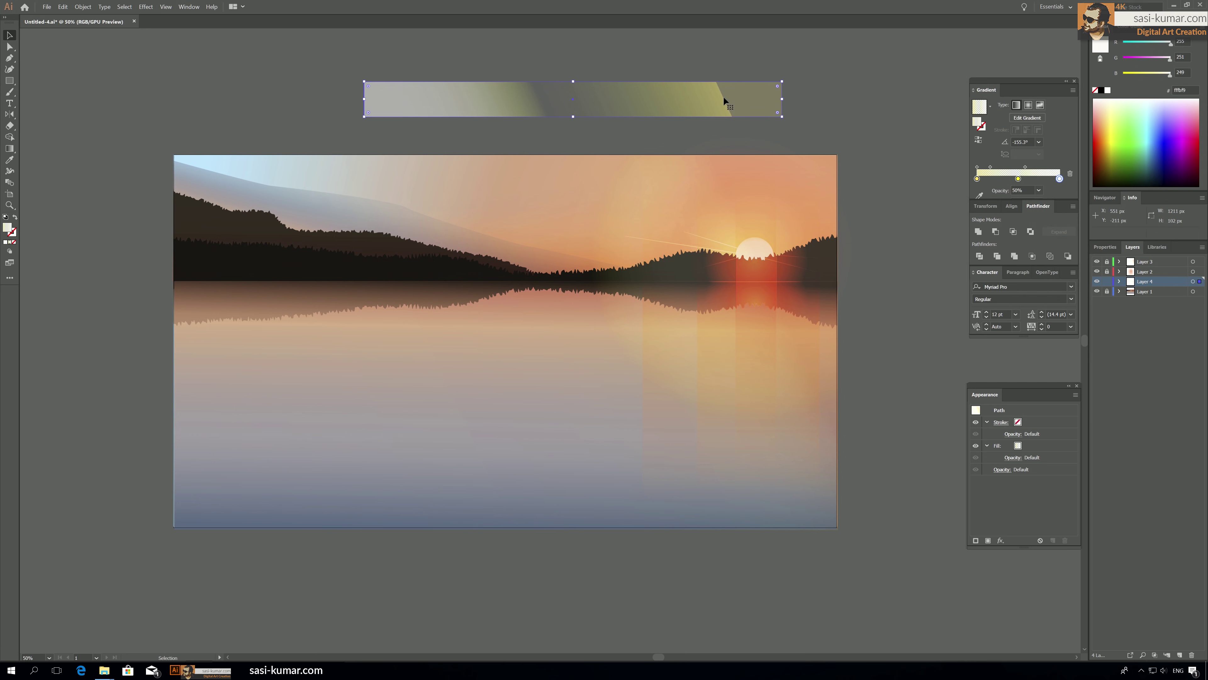
Run the gradient almost horizontally across the full rectangle and move the midpoint before its white ending stop to 46.58%.
key(g)
drag(780, 100, 366, 94)
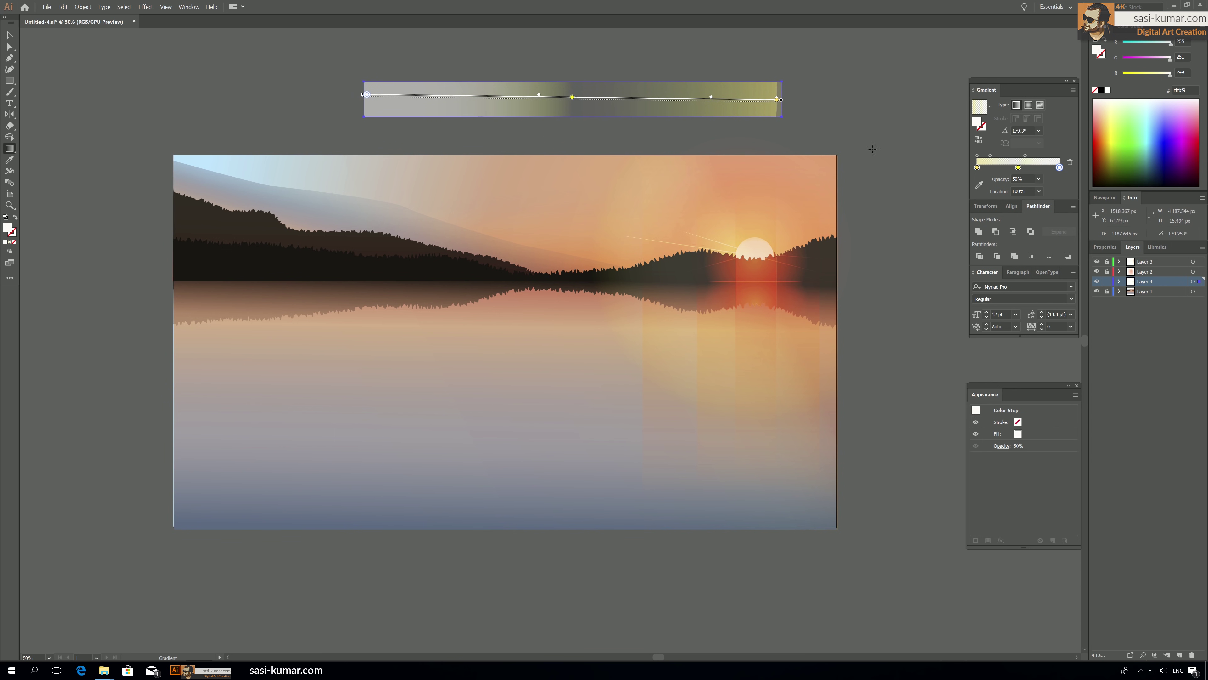
click(985, 168)
drag(978, 169, 976, 169)
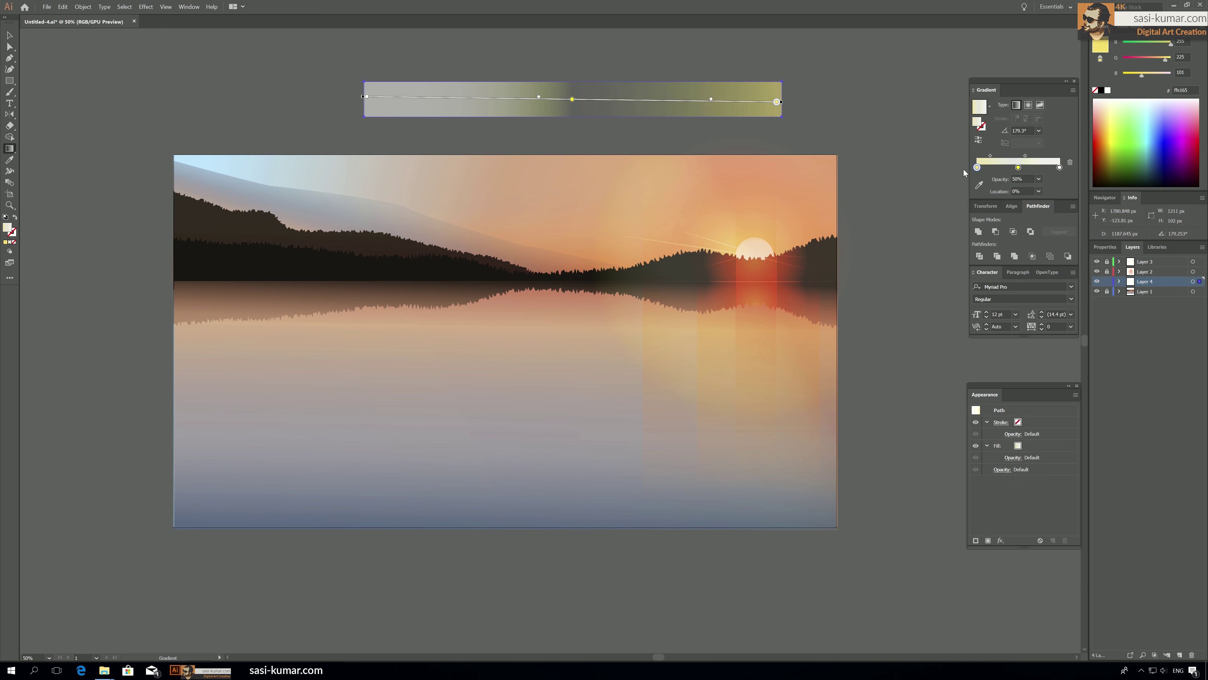
click(1061, 167)
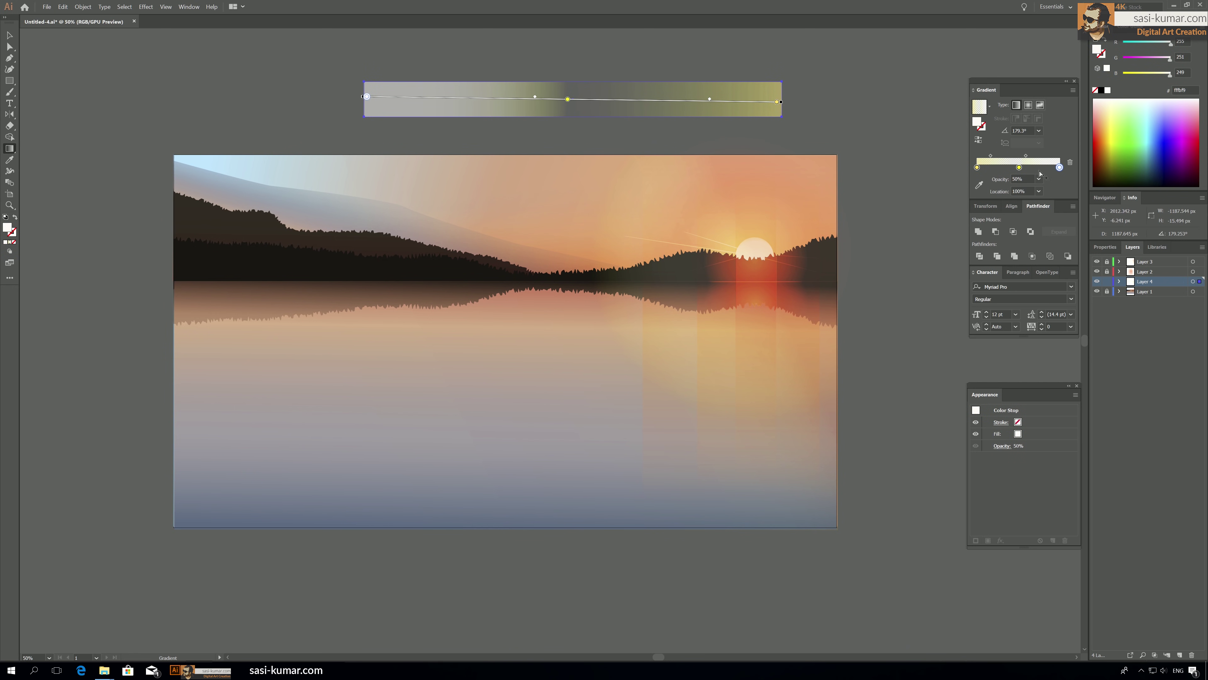
drag(1026, 156, 1039, 157)
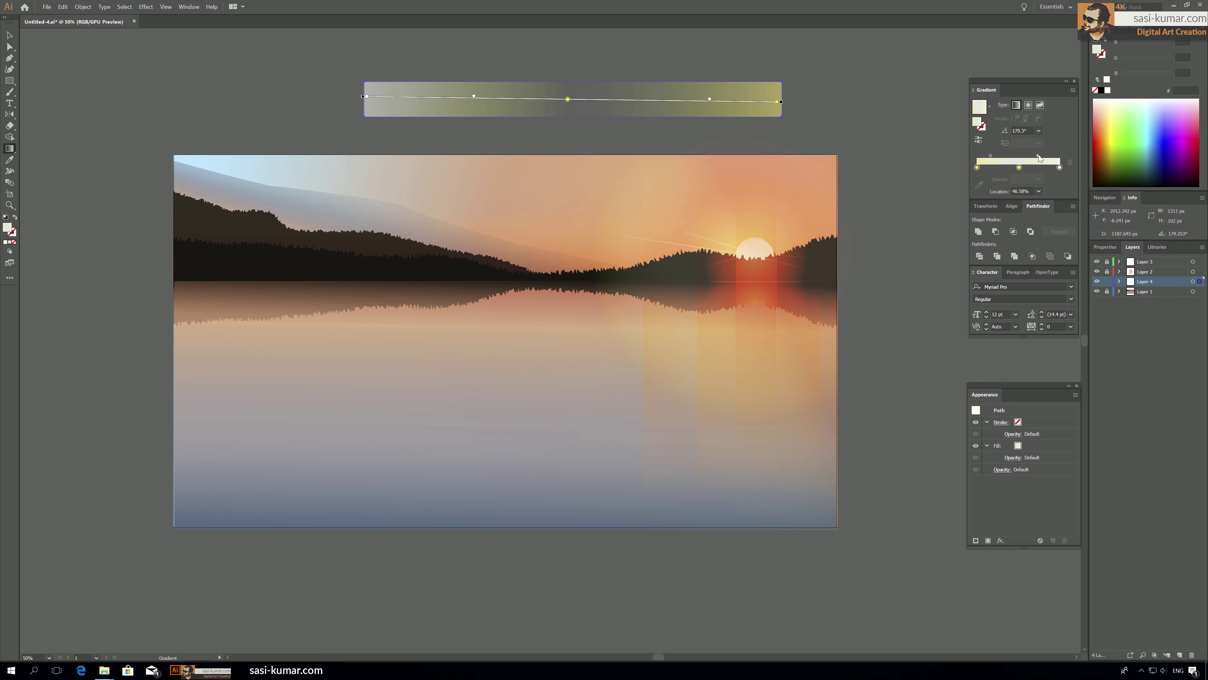
Move the gradient rectangle slightly farther above the artboard and deselect it.
key(v)
drag(488, 99, 480, 79)
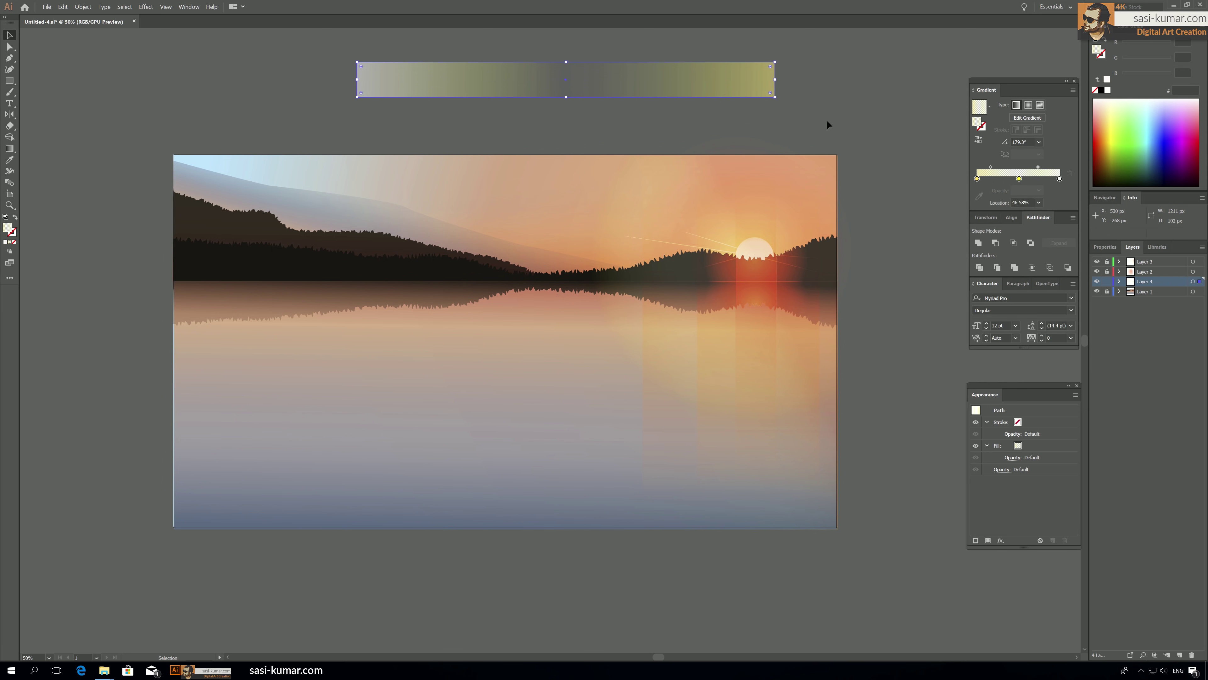
click(827, 121)
Draw seven scattered horizontal line segments of varying lengths across the water beneath the sun.
click(11, 81)
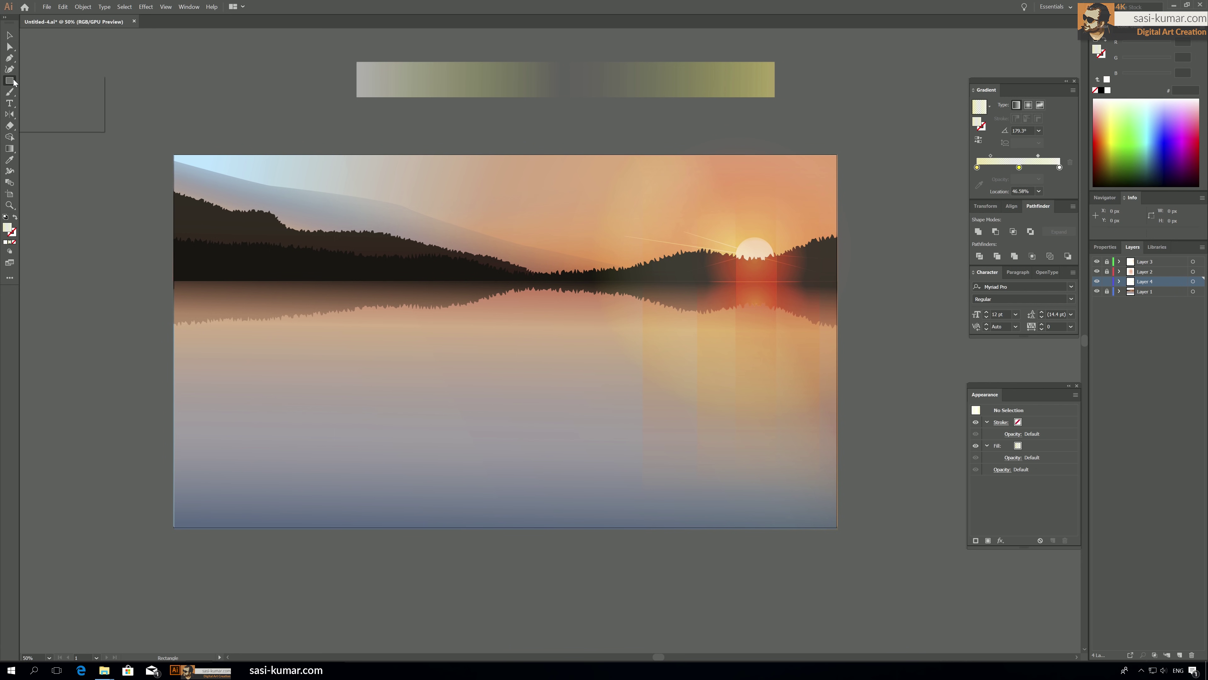
click(40, 126)
mouse_move(825, 334)
mouse_down()
mouse_move(608, 335)
mouse_move(715, 354)
mouse_up()
drag(825, 368, 681, 370)
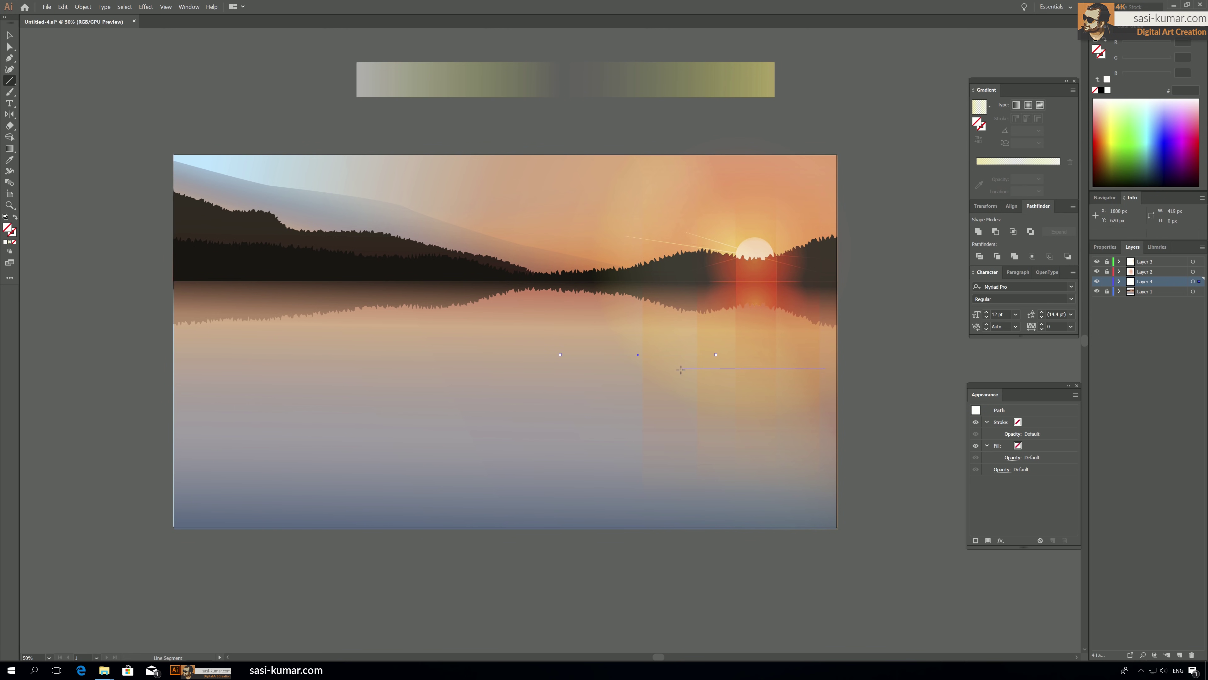
mouse_move(570, 395)
mouse_down()
mouse_move(744, 395)
mouse_move(733, 410)
mouse_up()
drag(753, 312, 771, 310)
drag(695, 315, 679, 317)
Give all the water line segments a white (#ffffff) stroke and keep only them selected.
key(v)
key(ctrl+a)
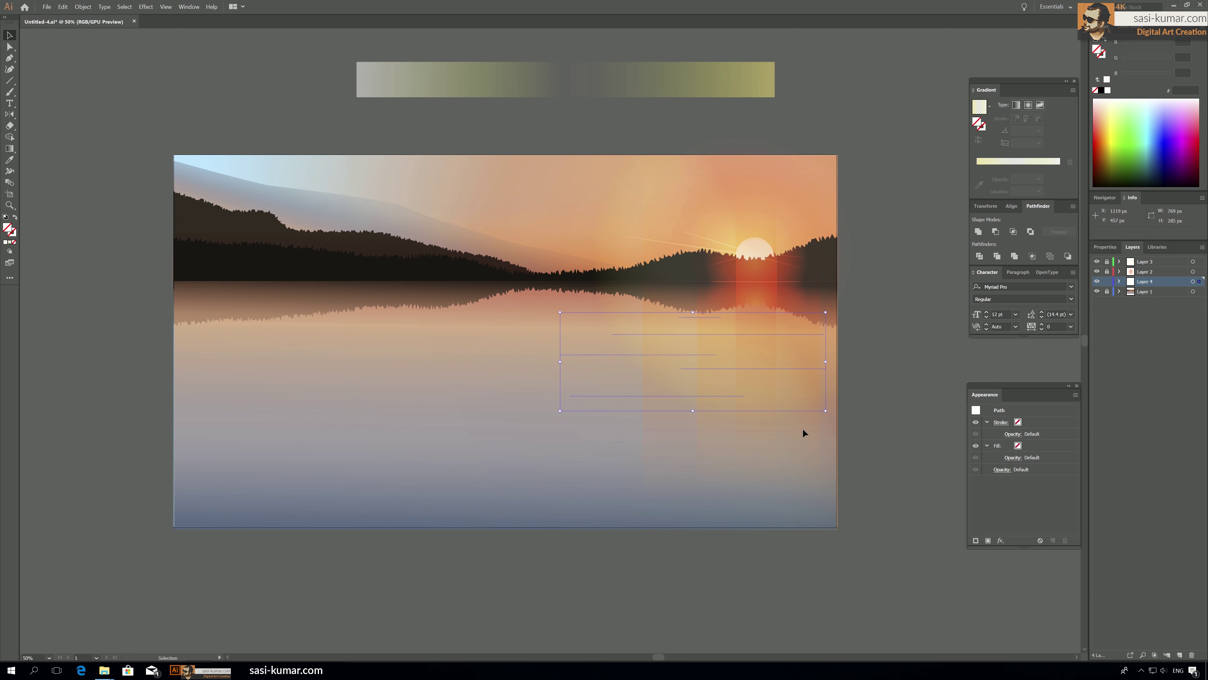
double_click(11, 231)
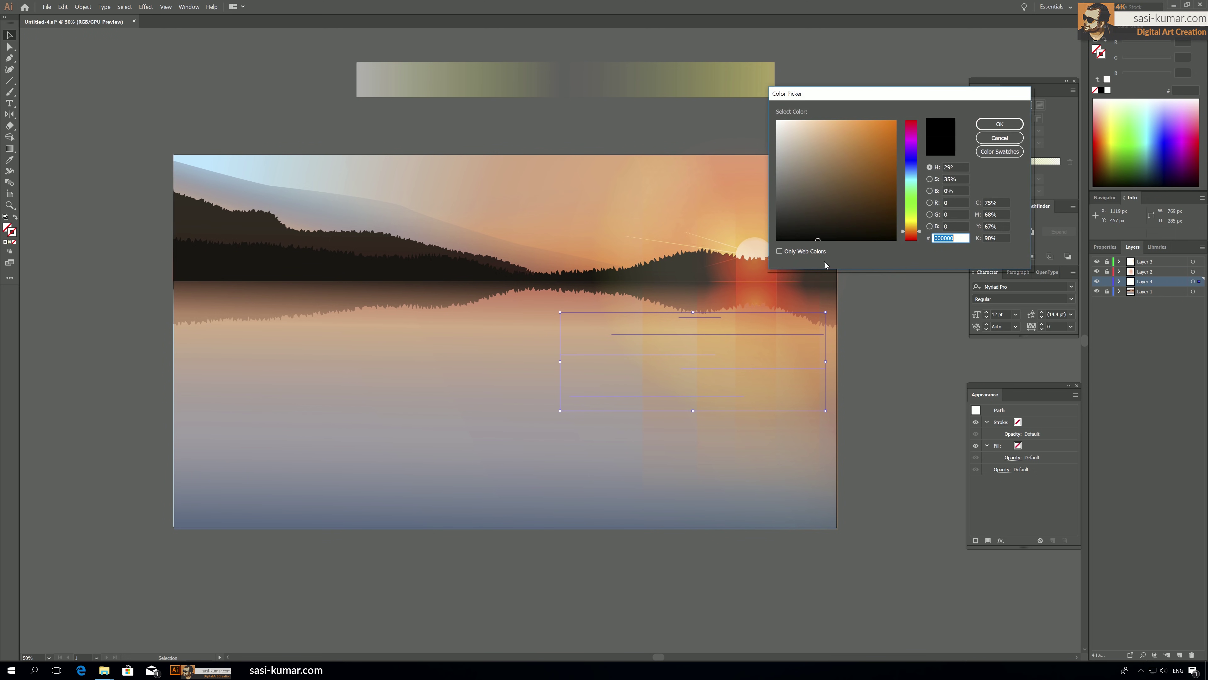
drag(790, 133, 777, 121)
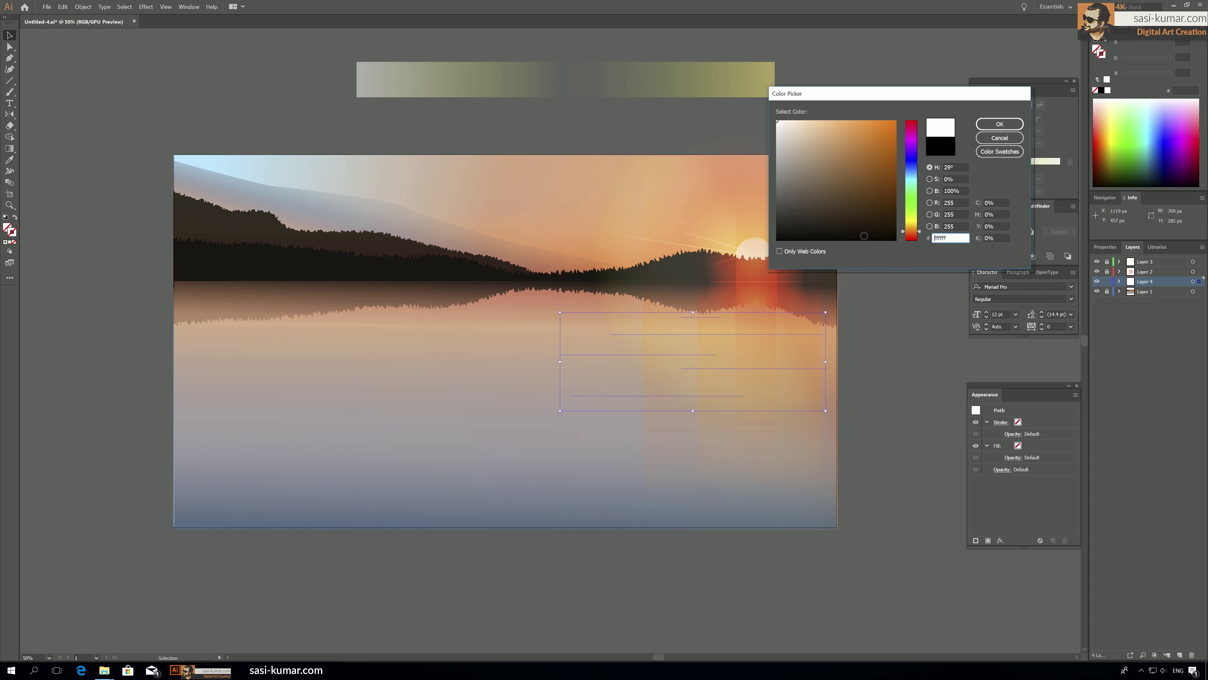
click(999, 123)
drag(830, 436, 556, 250)
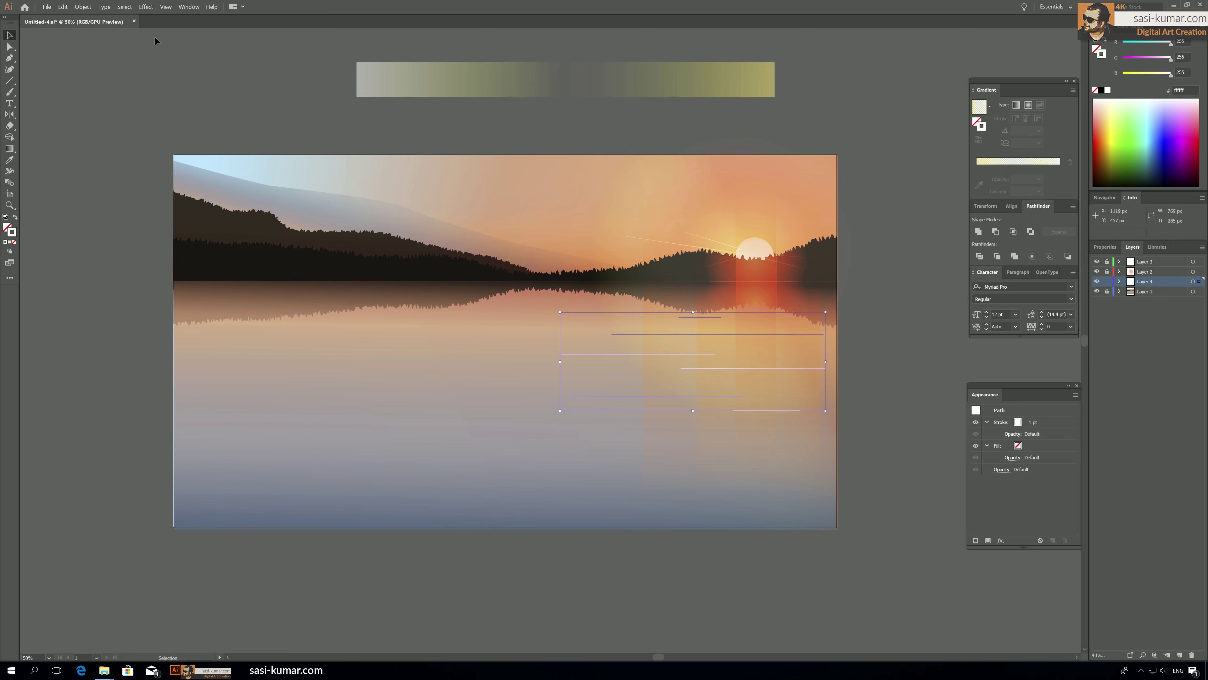
Apply a Roughen effect with 1% relative size, detail 3/in and smooth points to the lines, and expand their appearance.
click(147, 8)
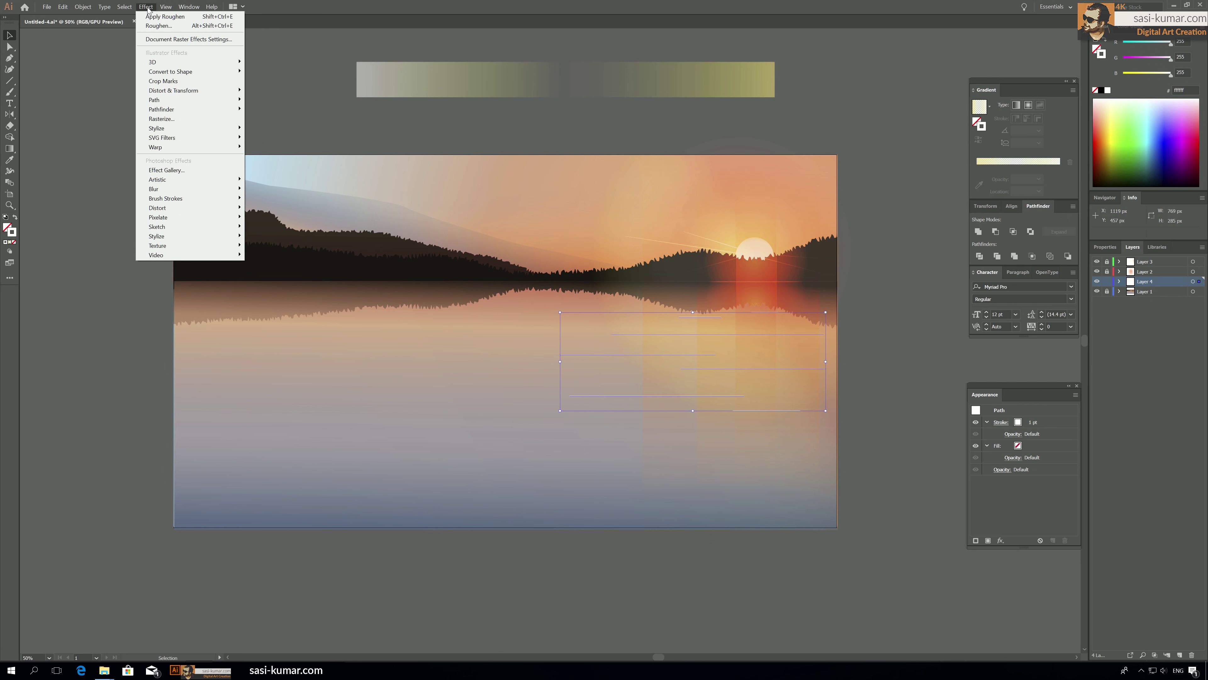
mouse_move(229, 96)
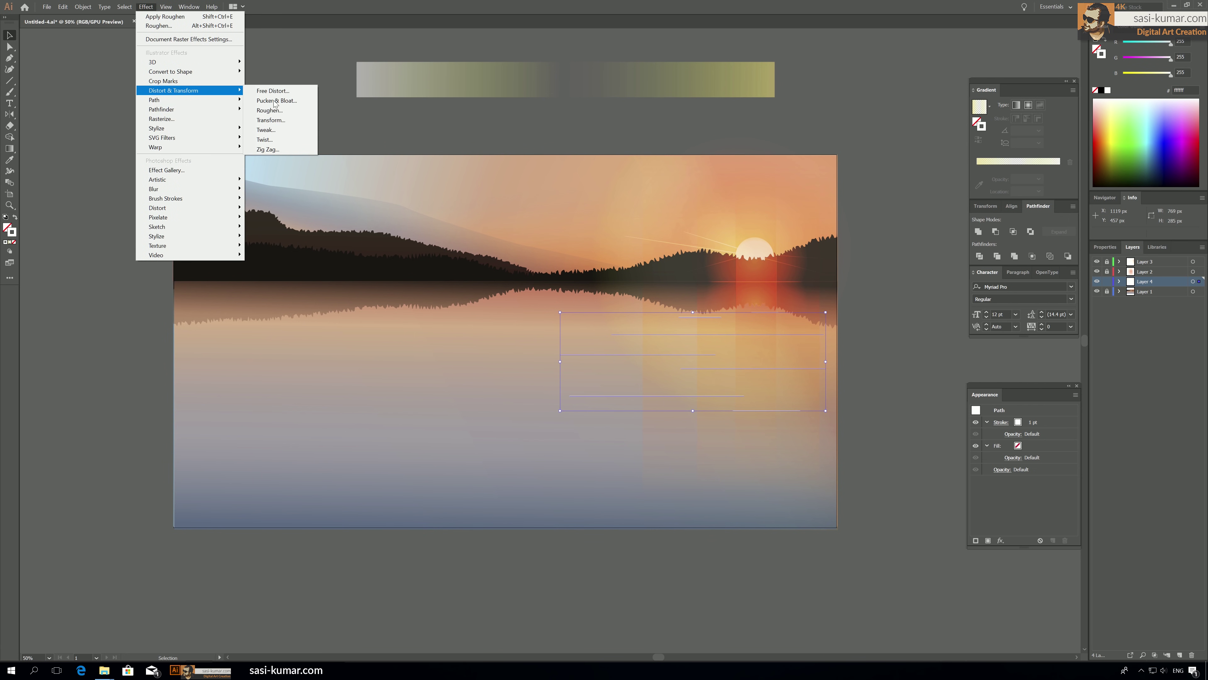
click(308, 113)
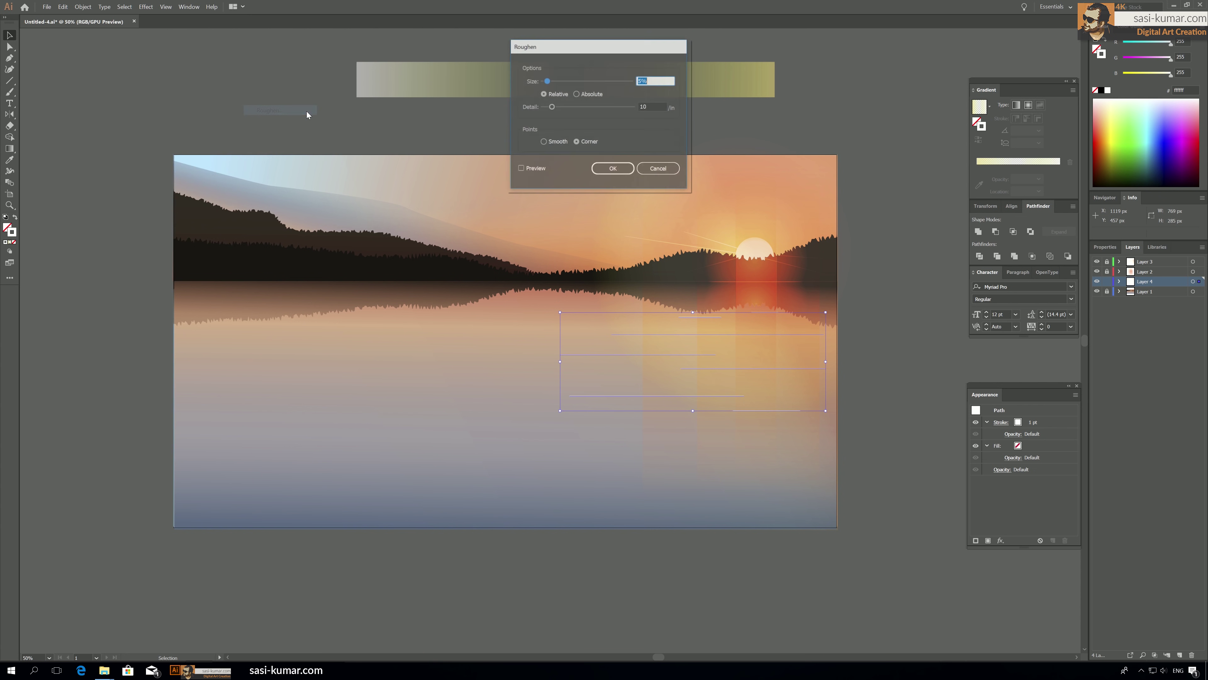
click(531, 169)
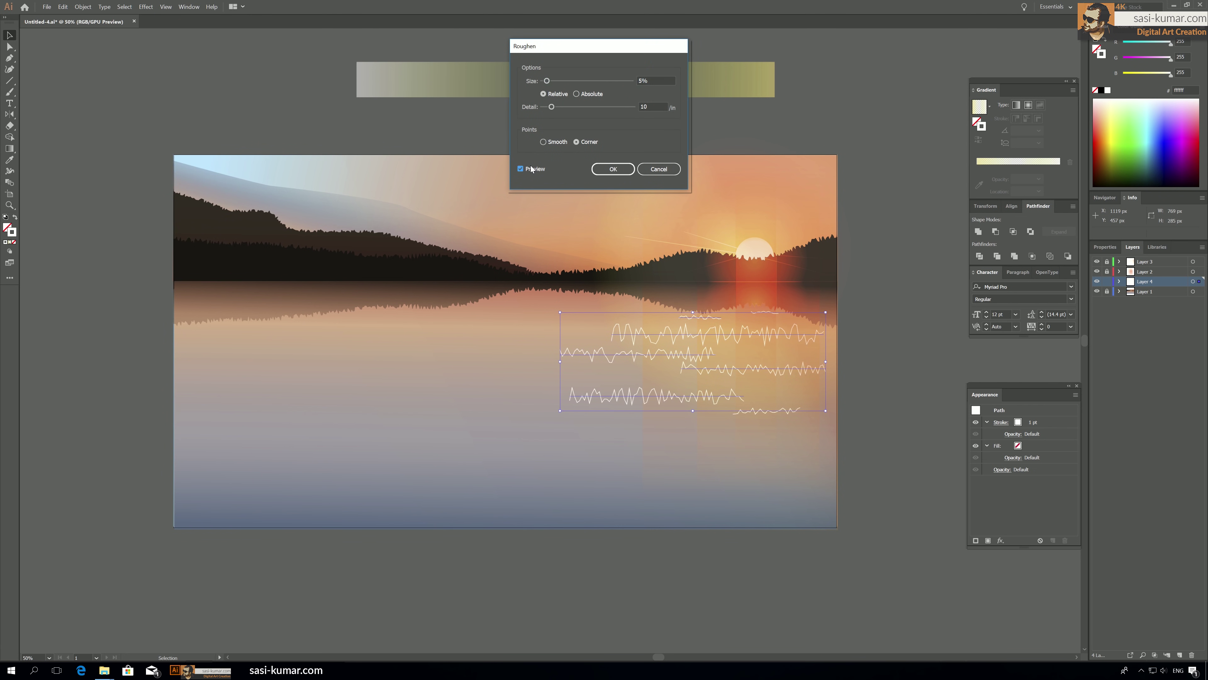
drag(547, 81, 546, 108)
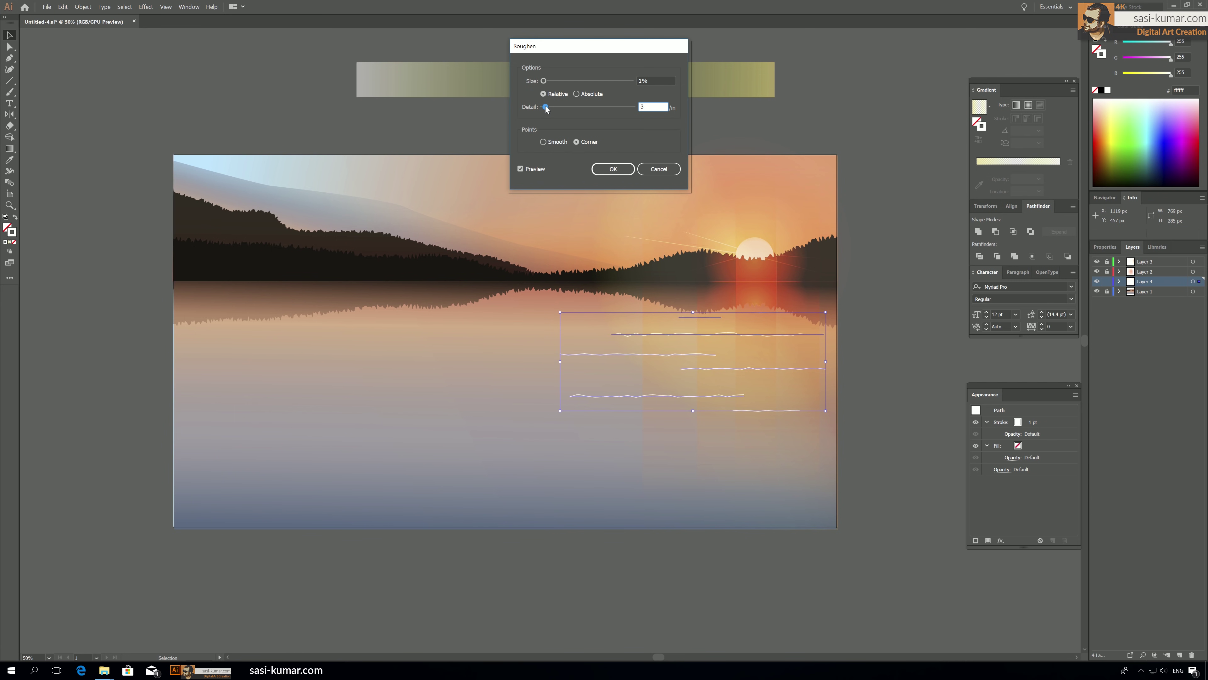
click(544, 142)
click(619, 170)
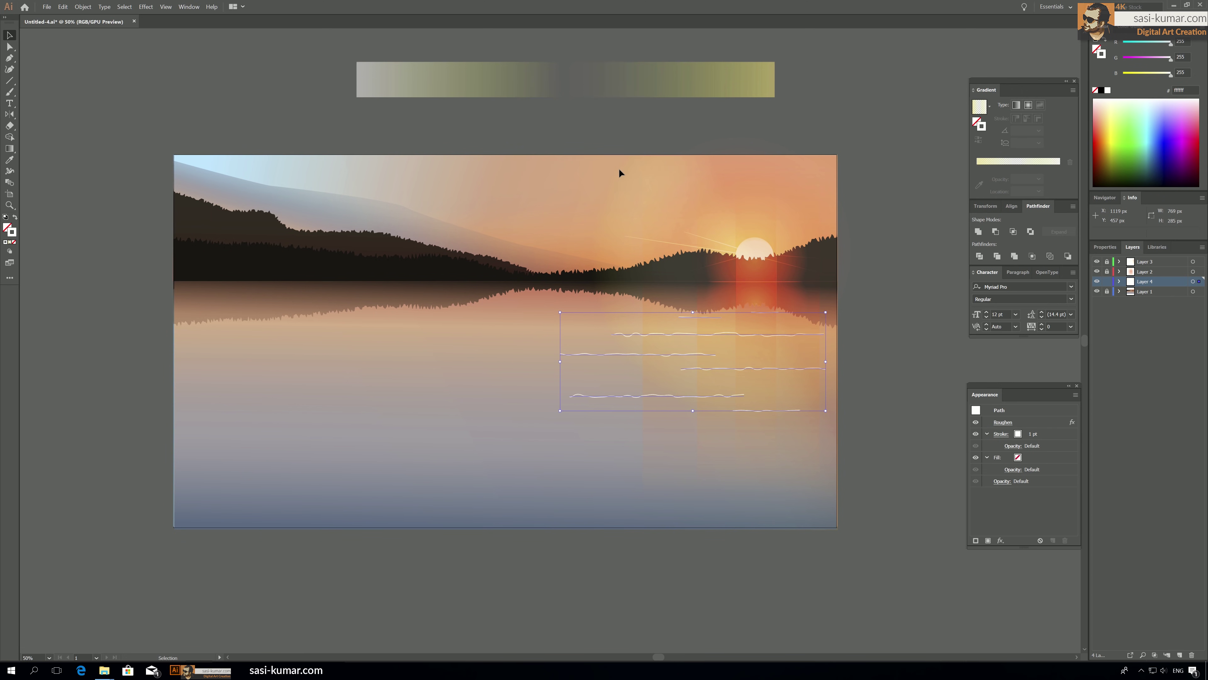
click(83, 6)
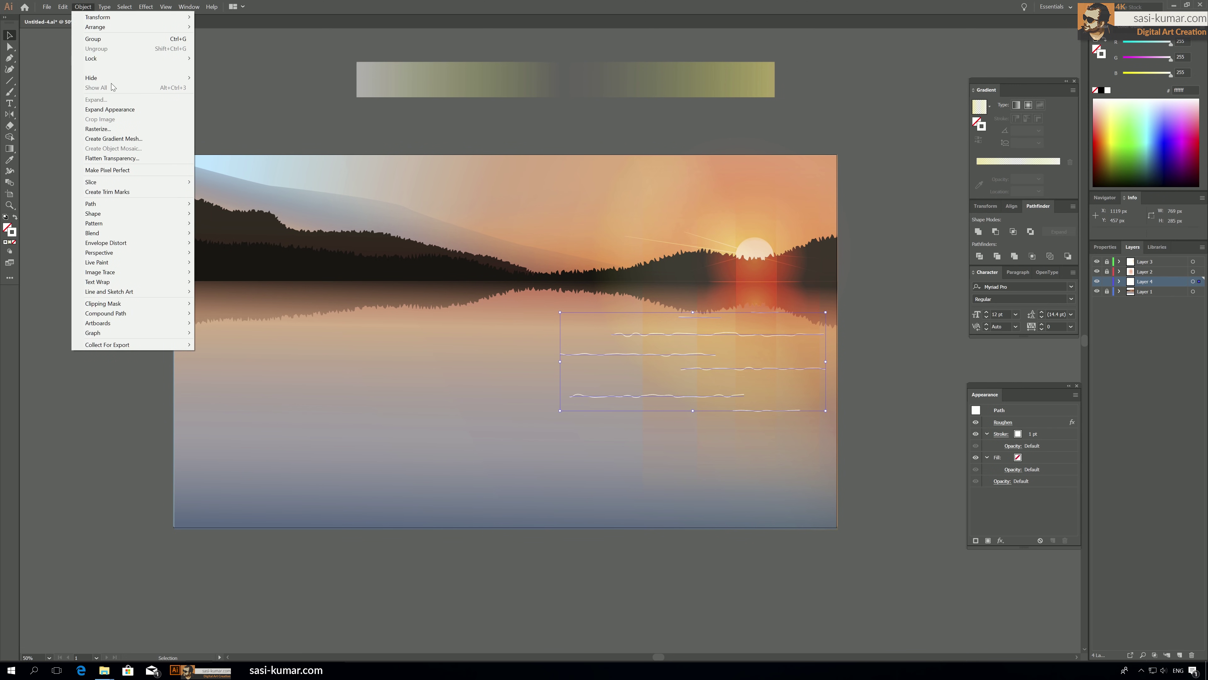
click(122, 110)
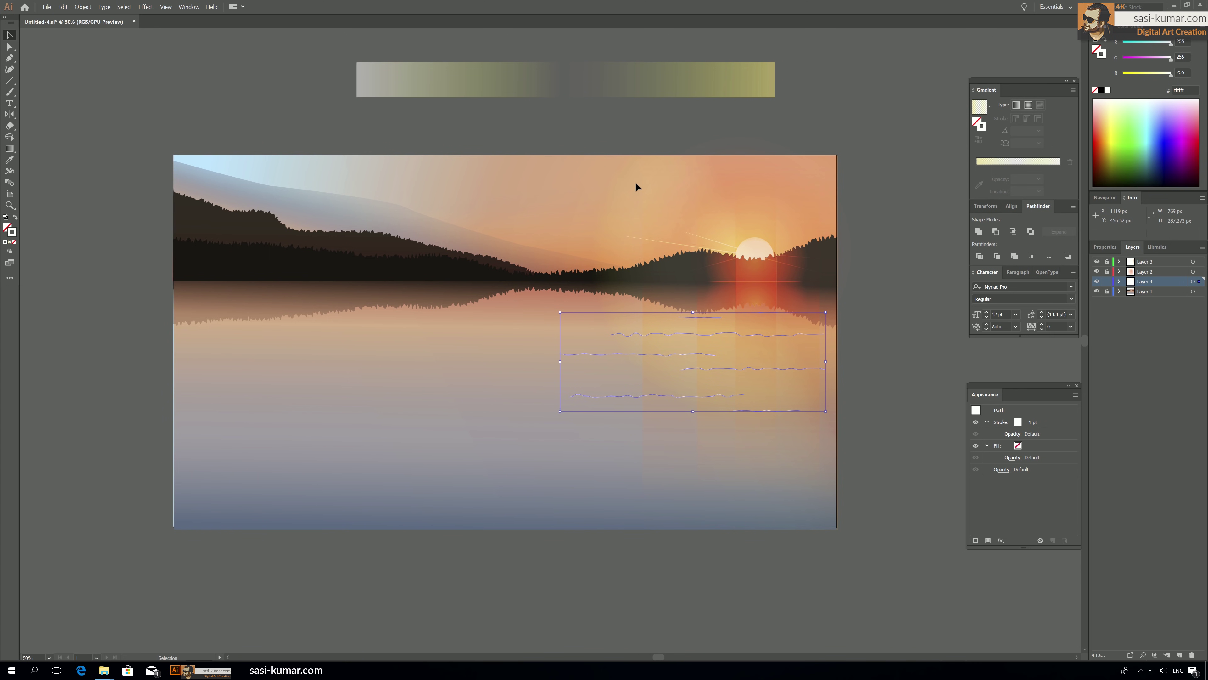
Copy the rectangle's gradient onto the rippled lines as their stroke with no fill, and deselect them.
key(i)
click(628, 70)
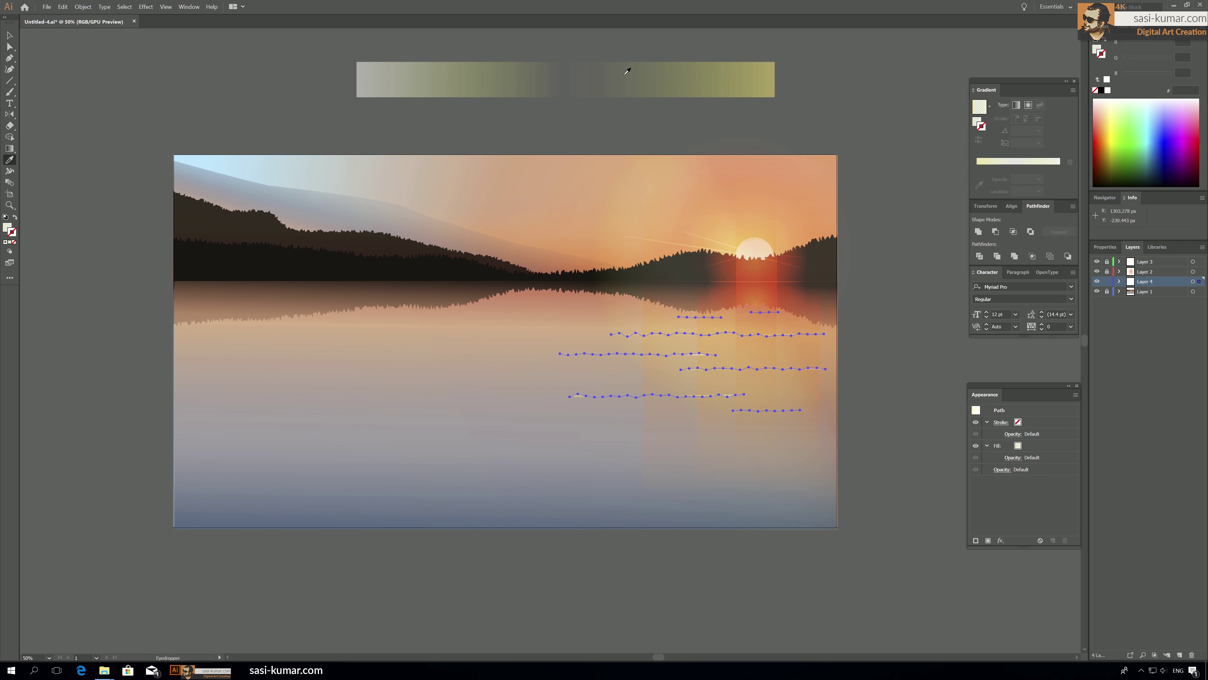
click(16, 219)
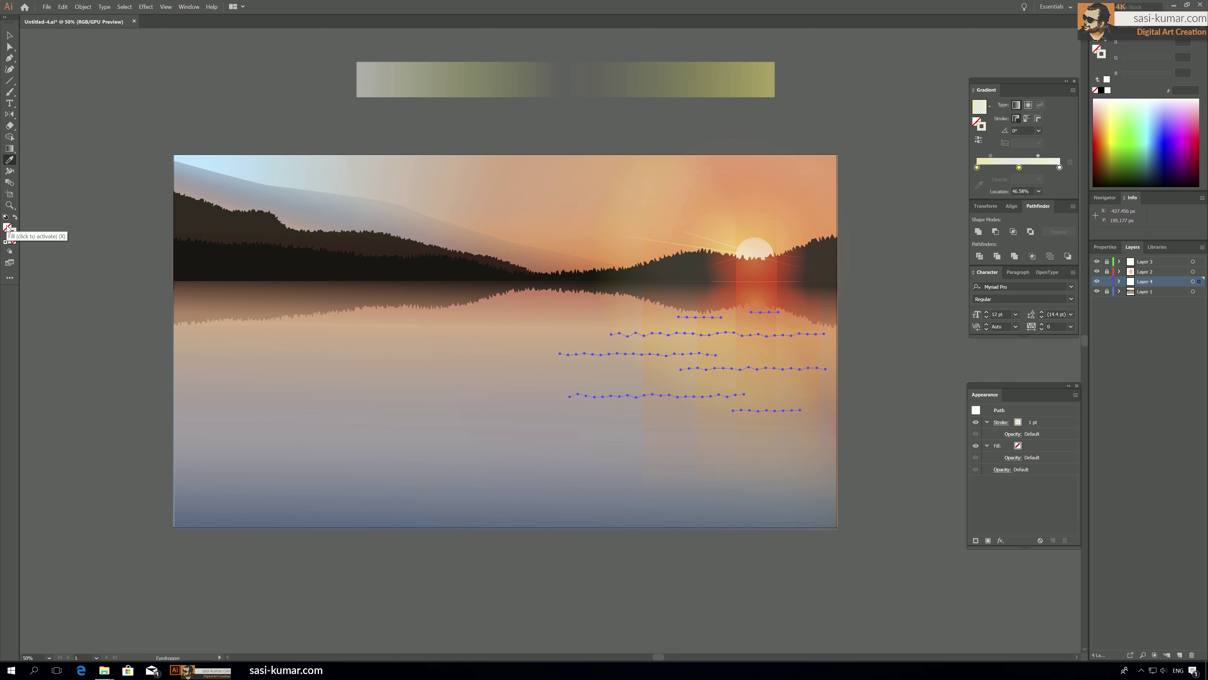
click(9, 34)
click(208, 78)
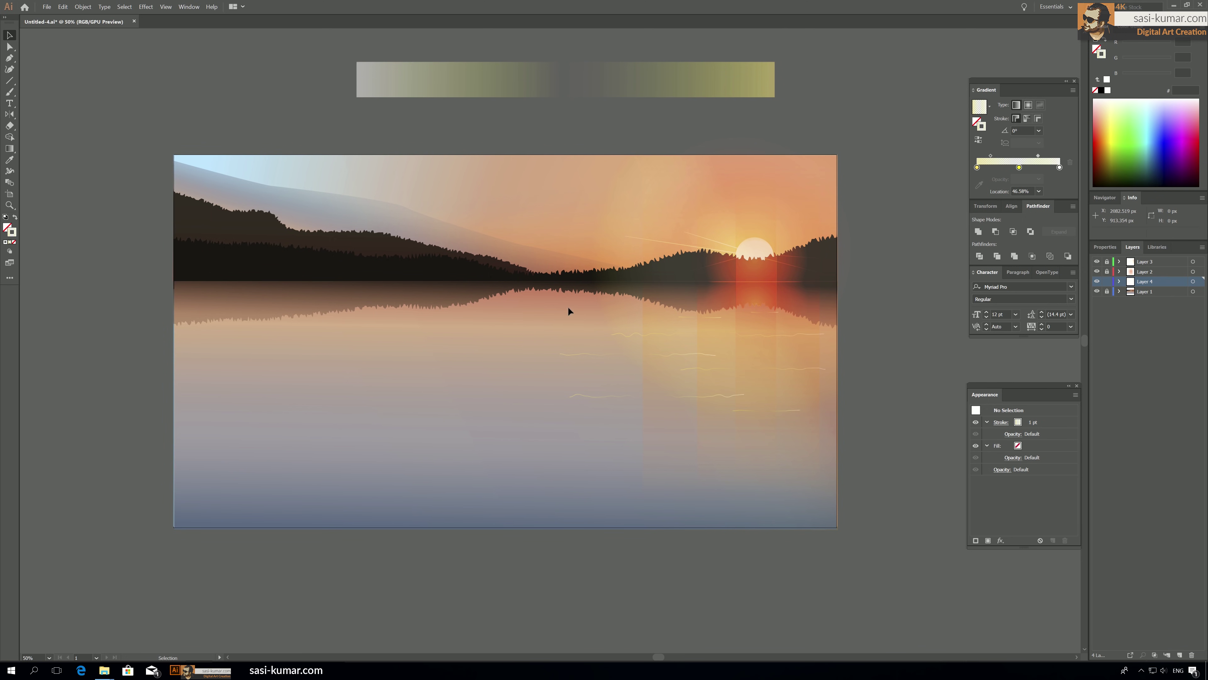
Give all the ripple lines a round cap and a variable-width stroke profile with two bulges.
key(ctrl+a)
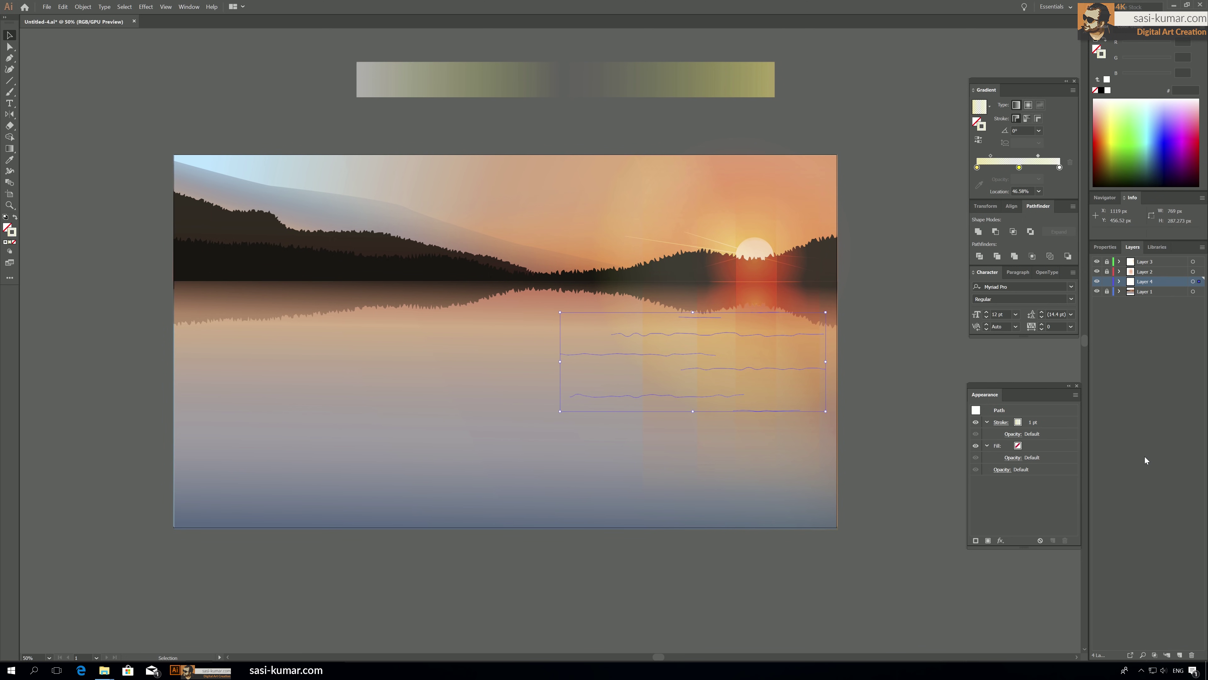
click(1110, 250)
click(1115, 365)
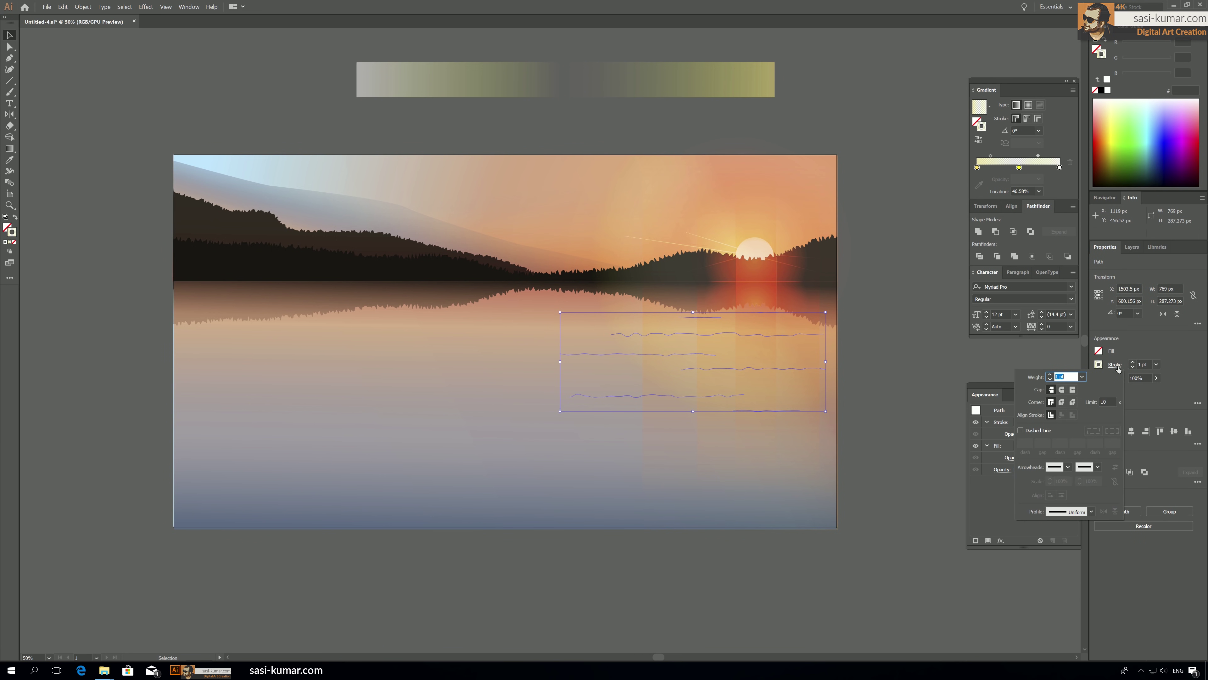
click(1063, 390)
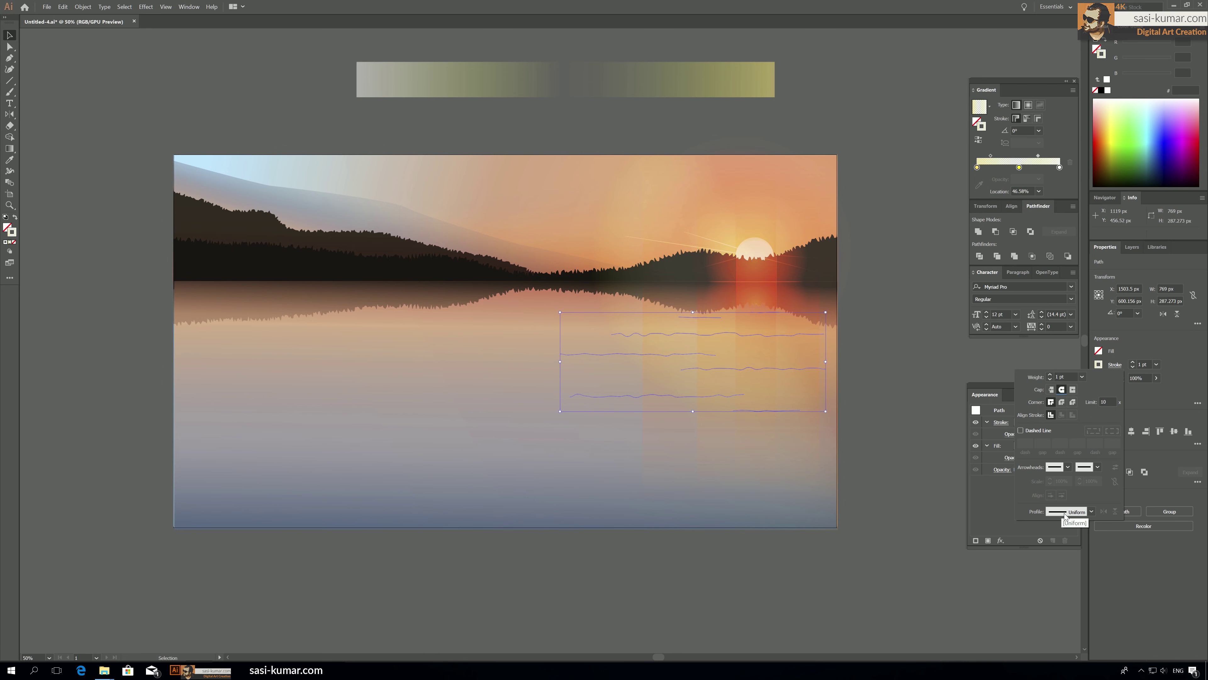
click(1092, 512)
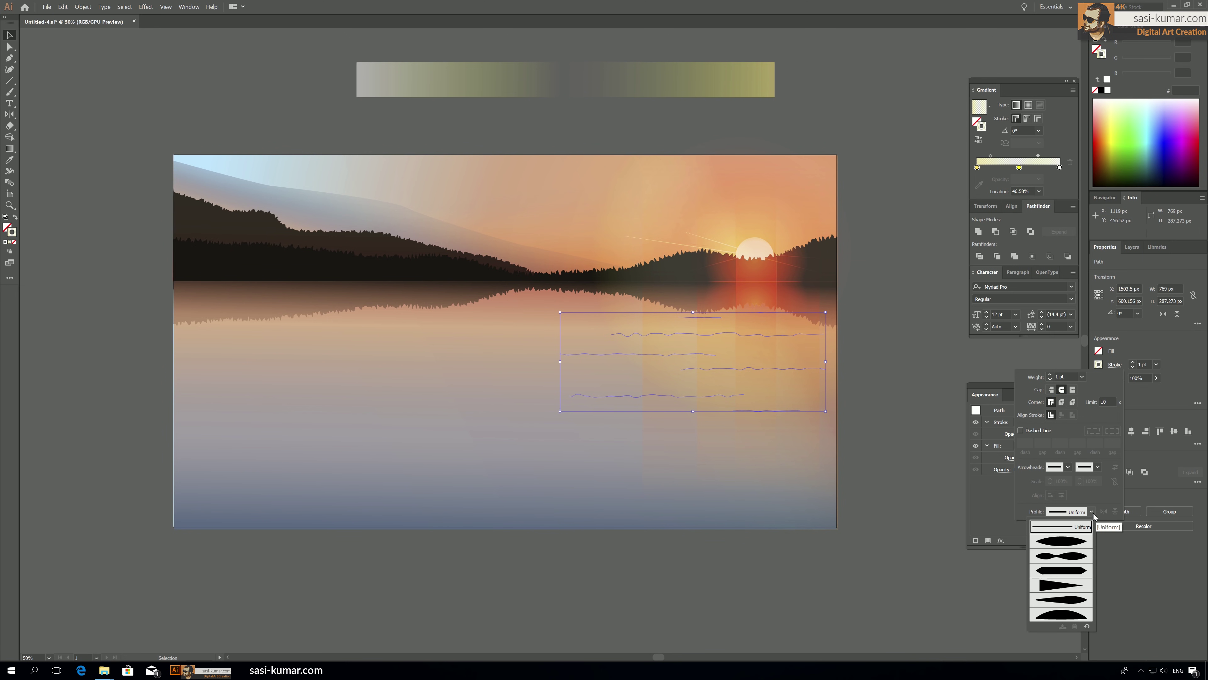
click(1073, 555)
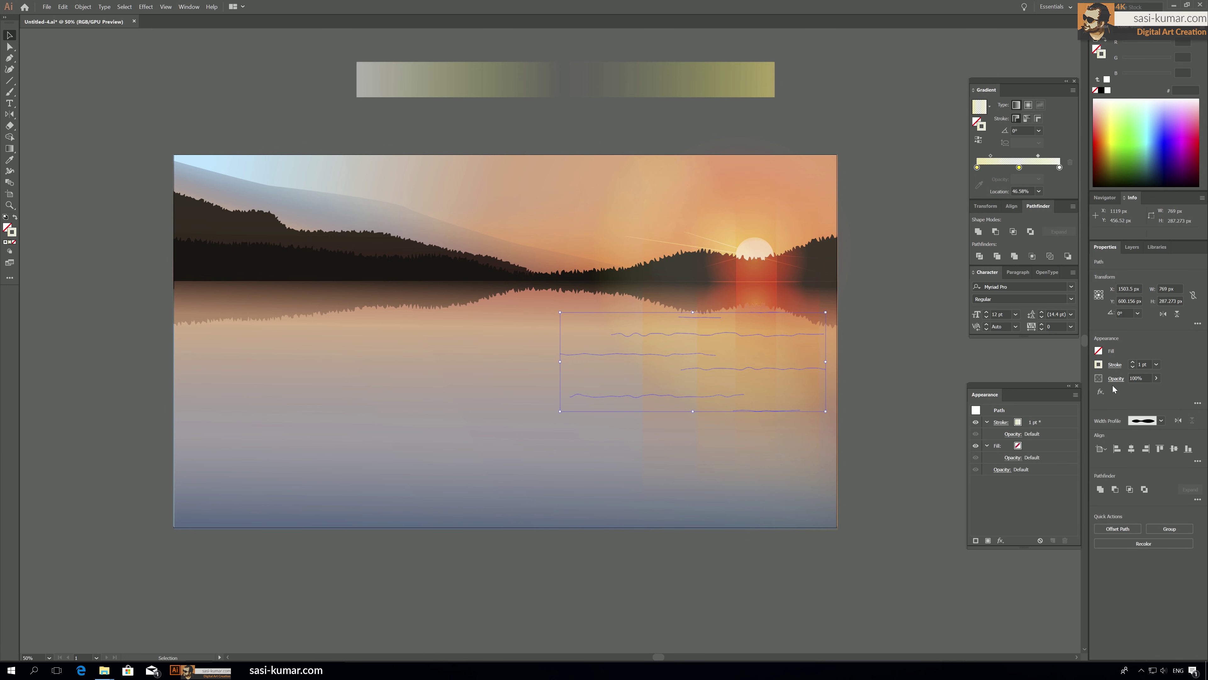
Set the blending mode of the ripple lines to Overlay and deselect them.
click(1114, 381)
click(1053, 396)
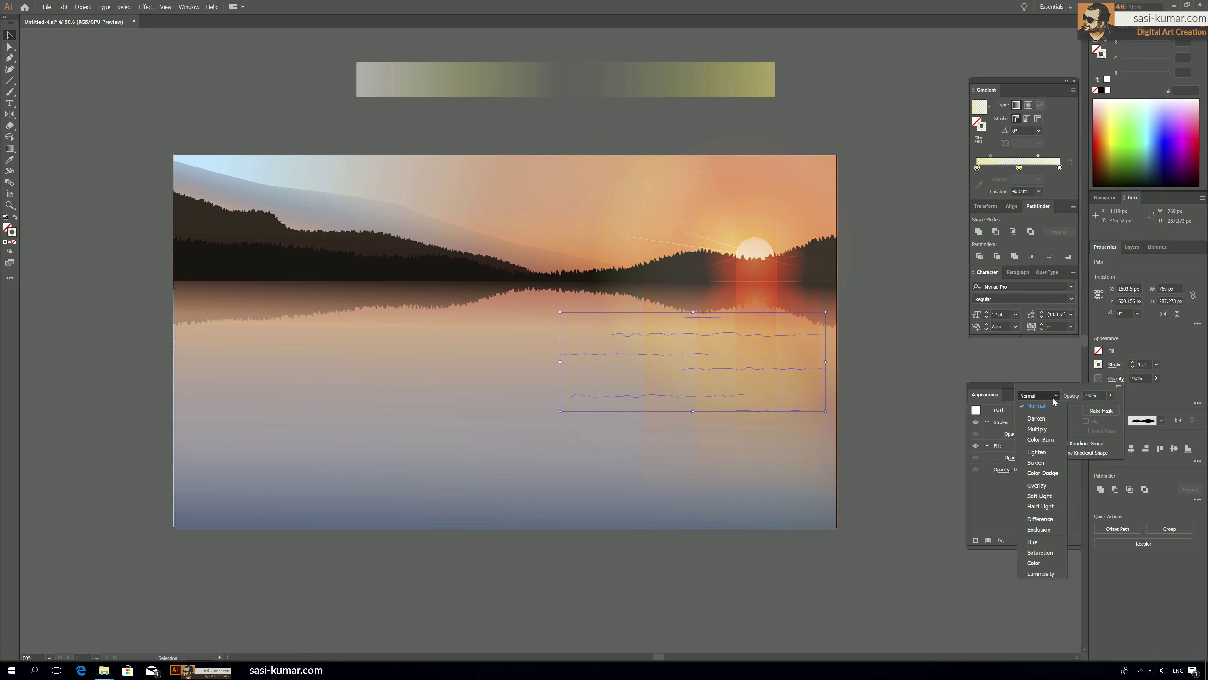
click(1037, 484)
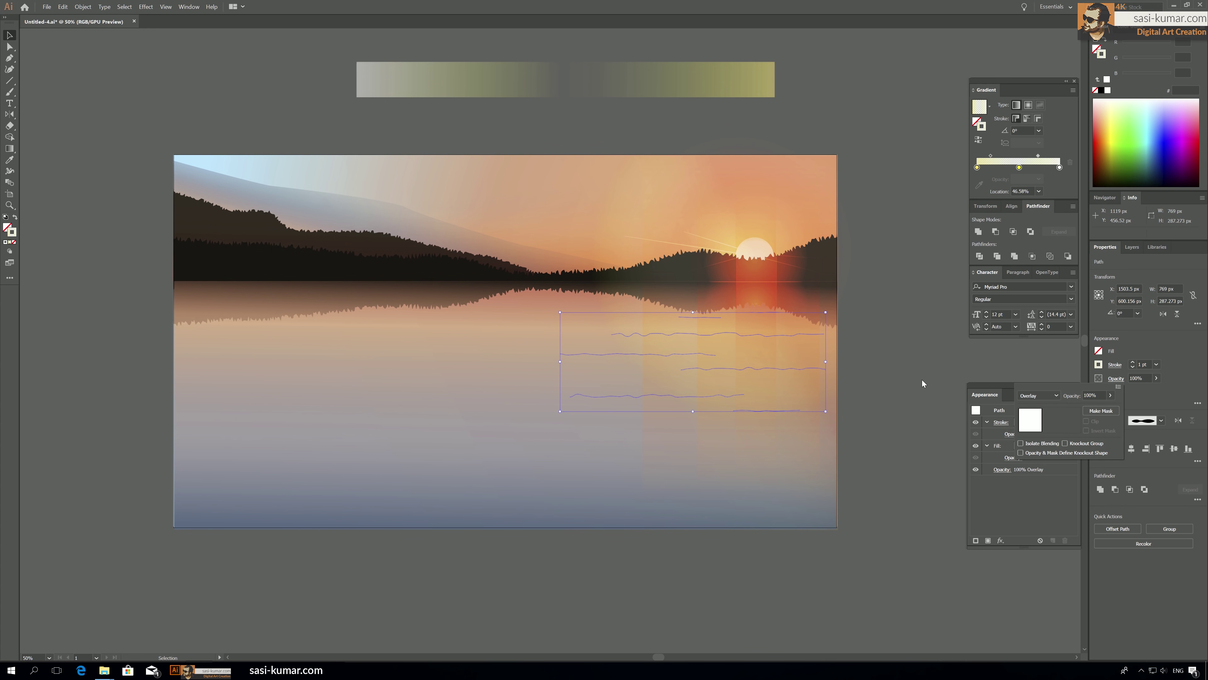
click(907, 401)
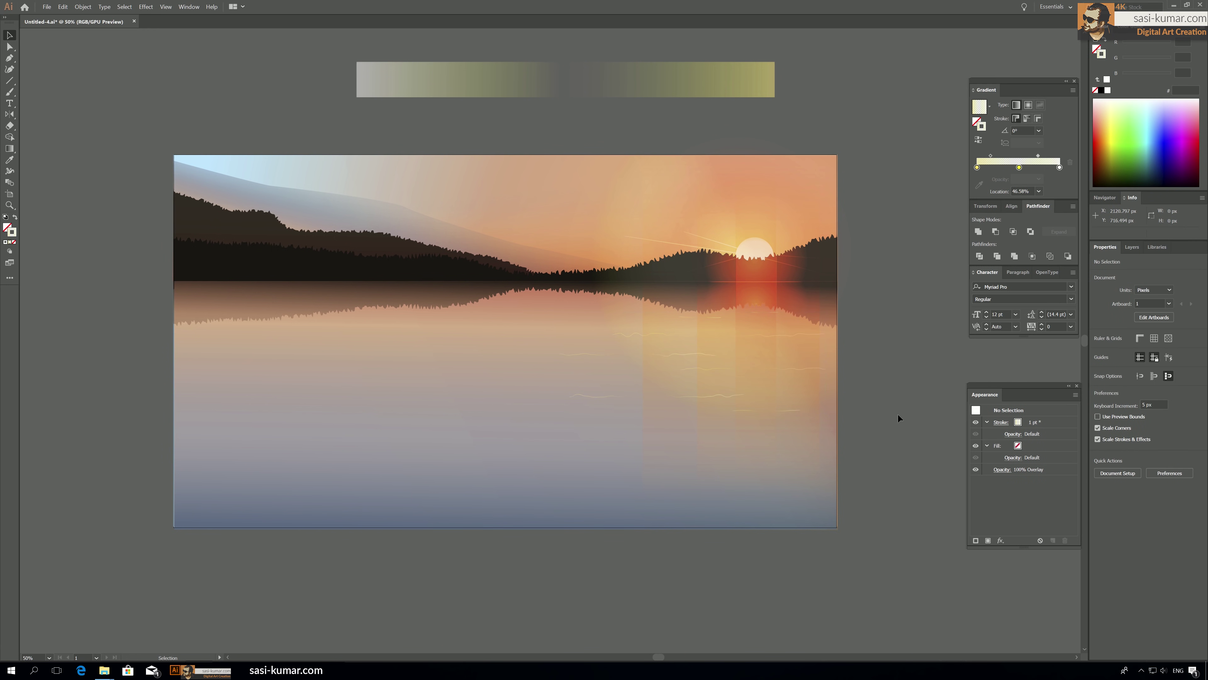
Reselect all the ripple lines, set their opacity to 77%, and deselect them.
drag(565, 285, 599, 333)
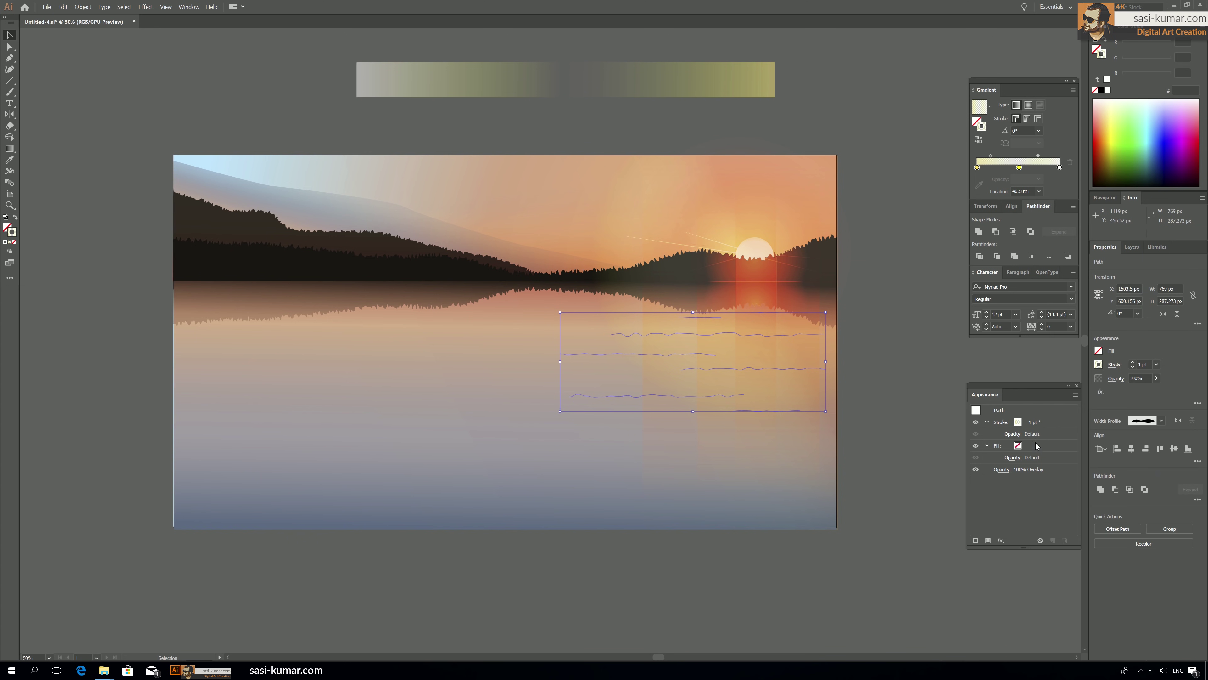
click(1117, 379)
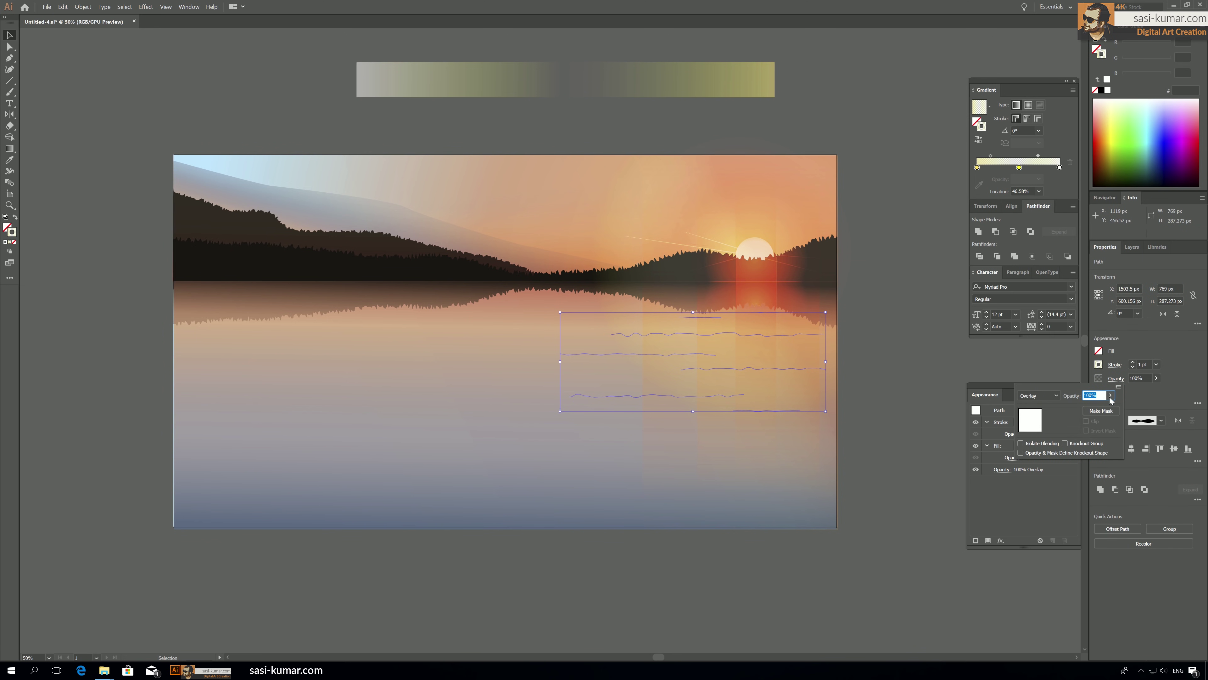
drag(1090, 409, 1095, 407)
click(909, 395)
click(857, 422)
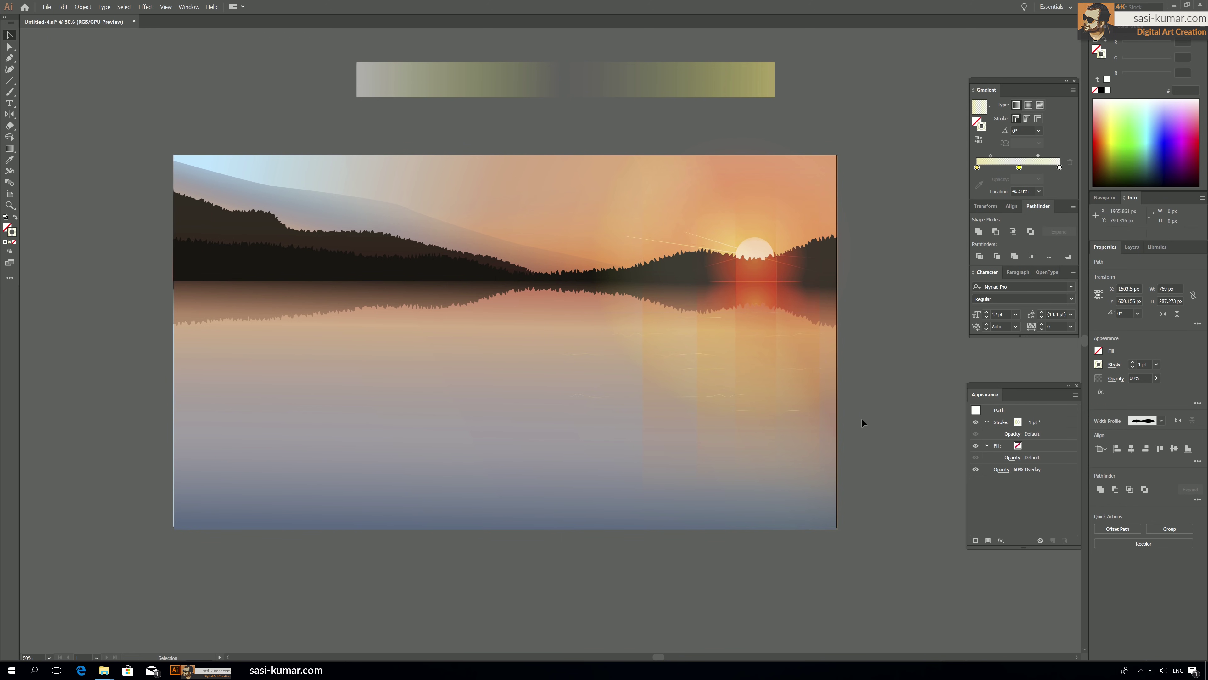
drag(904, 484, 510, 329)
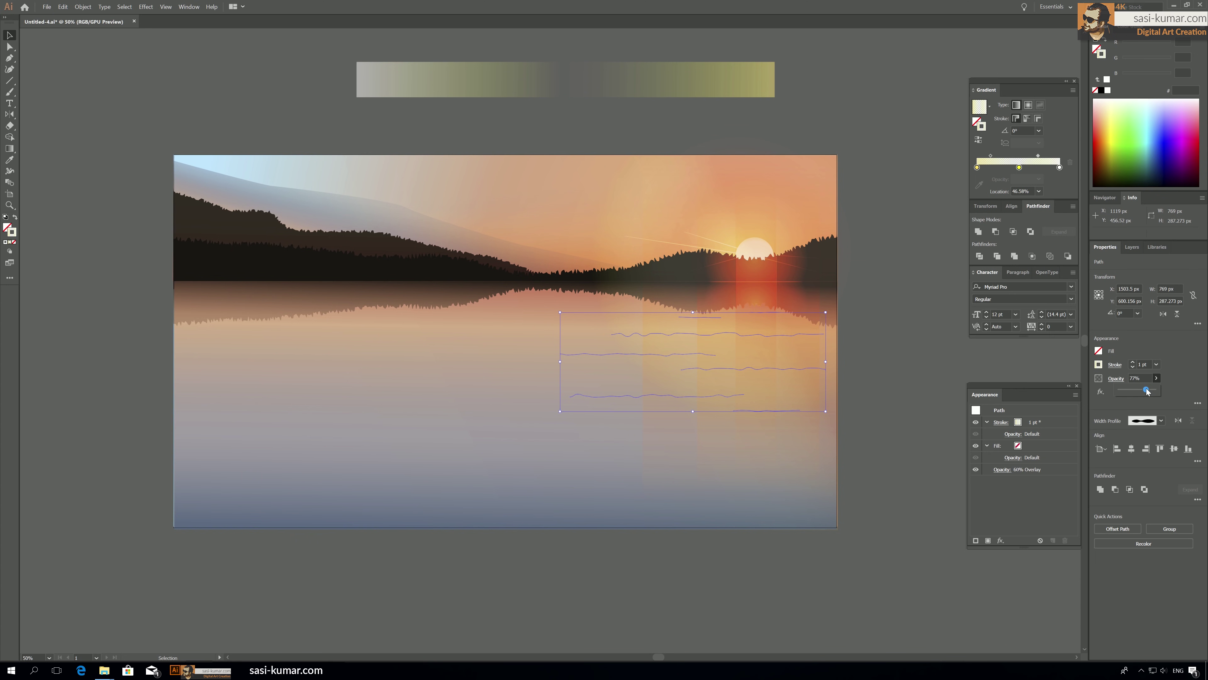
click(935, 373)
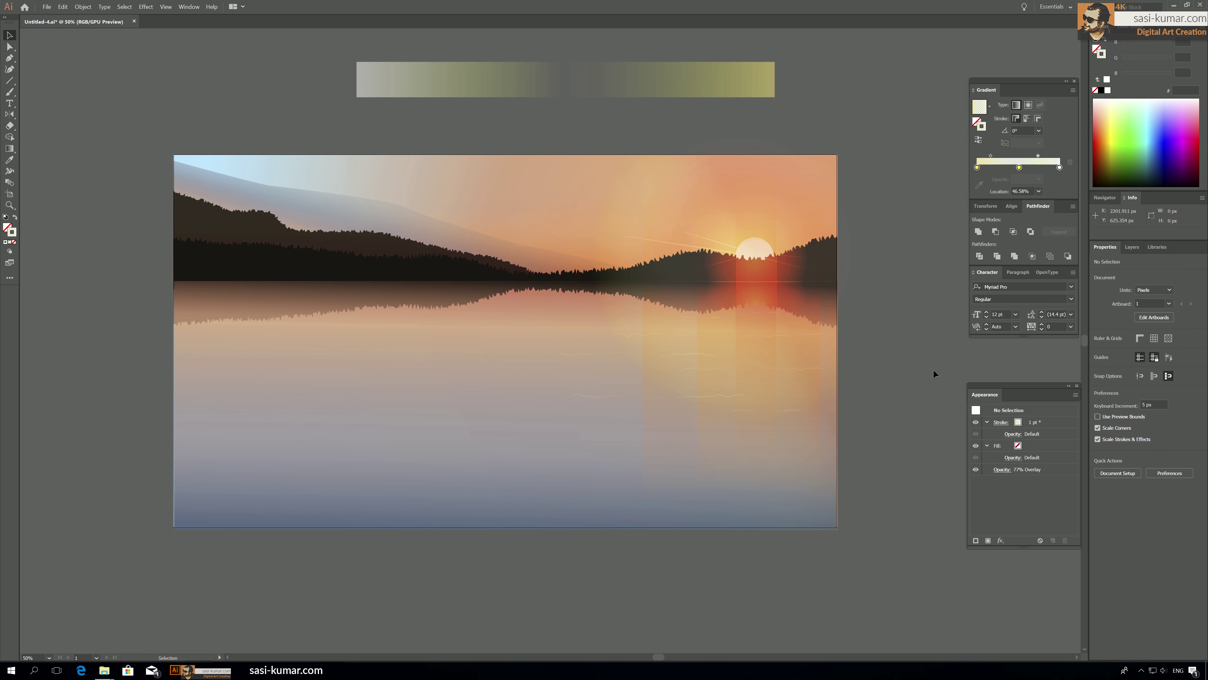
Move the four lower ripple lines slightly higher on the water so they sit closer together.
mouse_move(678, 353)
mouse_down()
mouse_move(697, 347)
mouse_move(728, 385)
mouse_move(722, 376)
mouse_up()
click(812, 377)
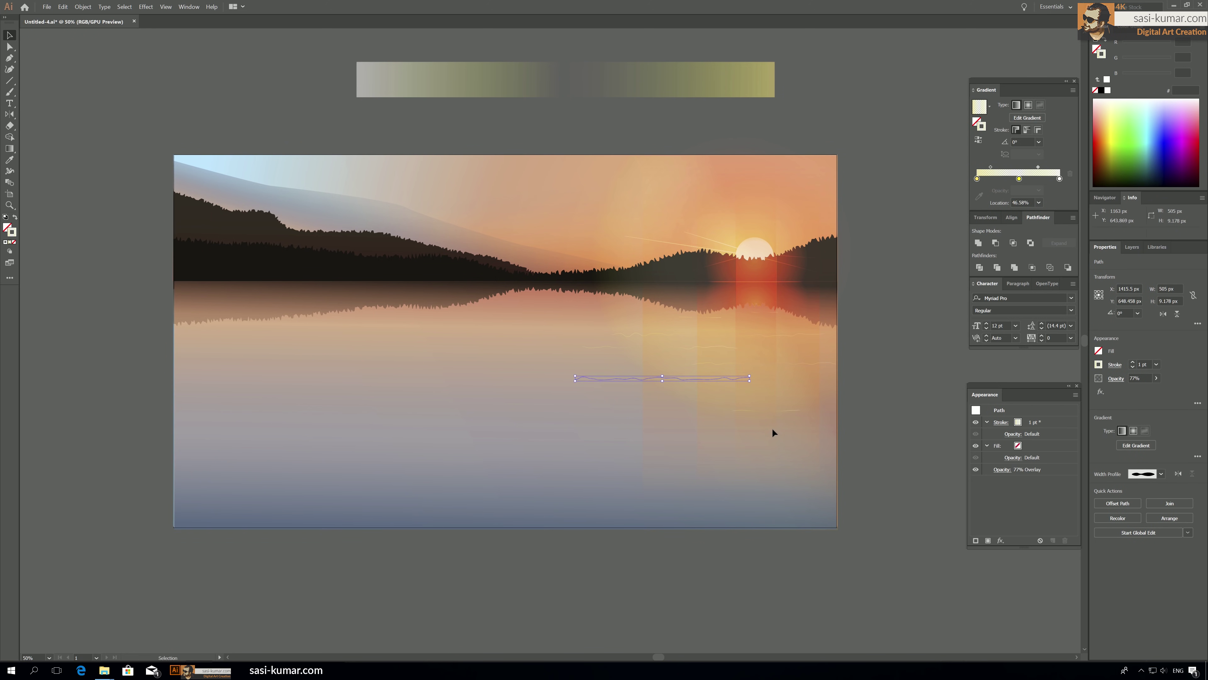
click(783, 411)
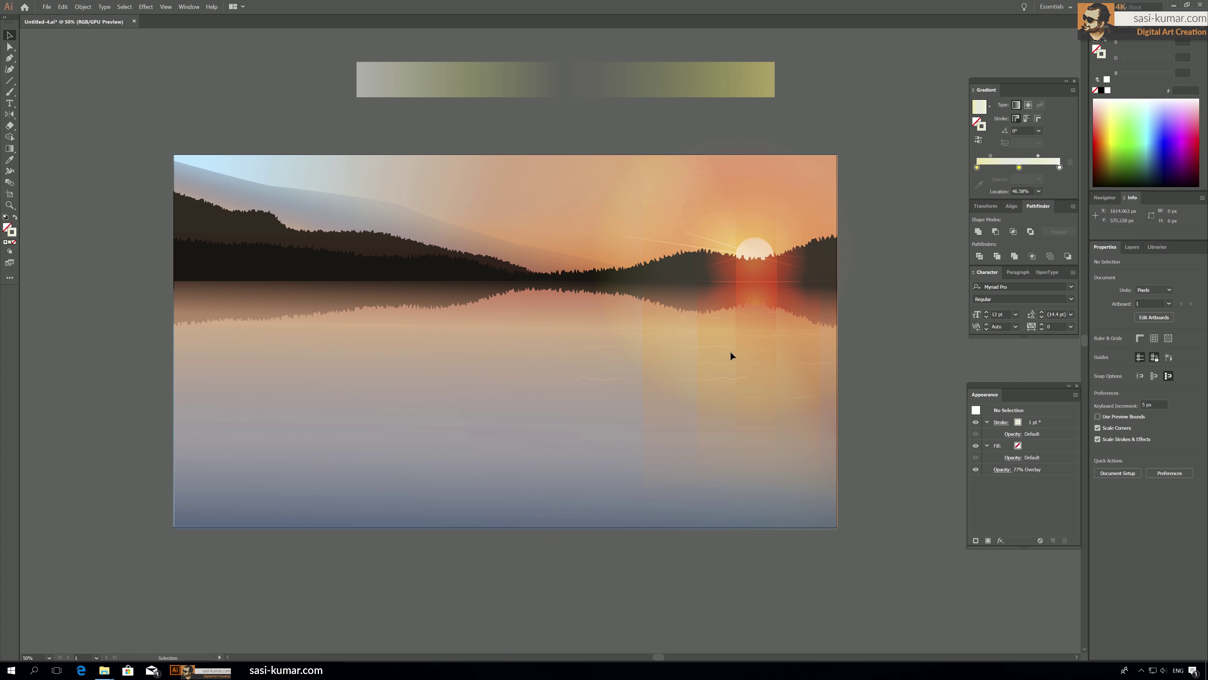
Select three of the lower ripple lines together and set their stroke weight to 2 pt.
click(733, 377)
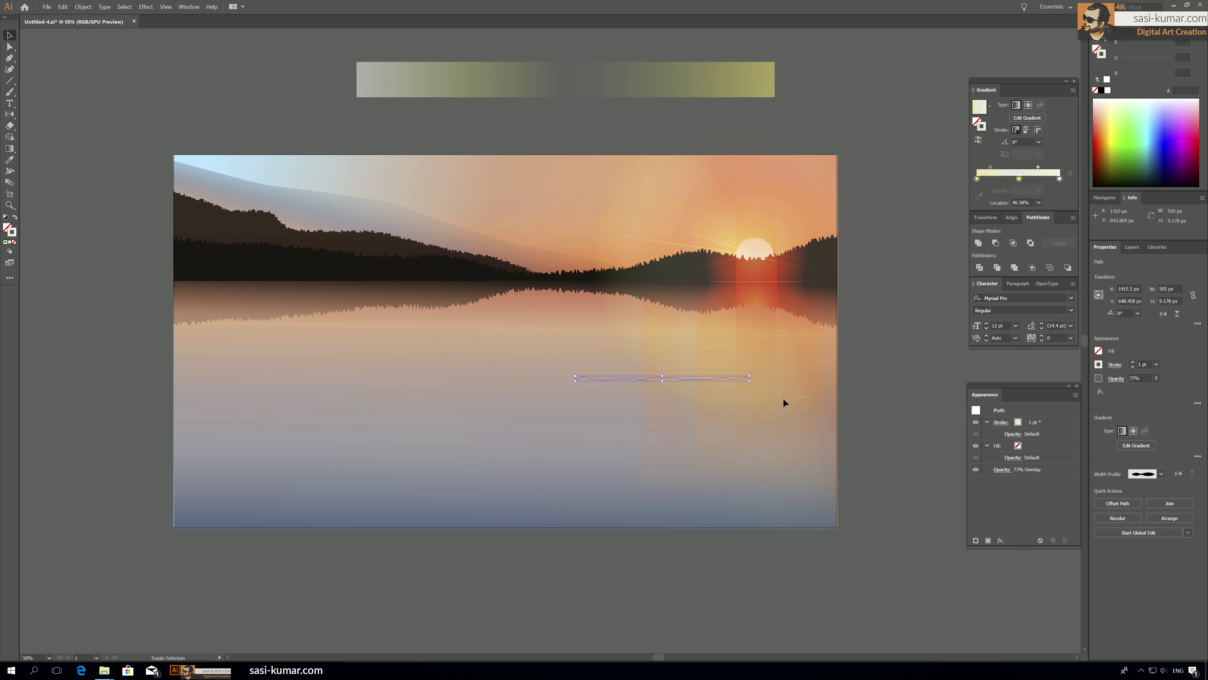
shift+click(795, 398)
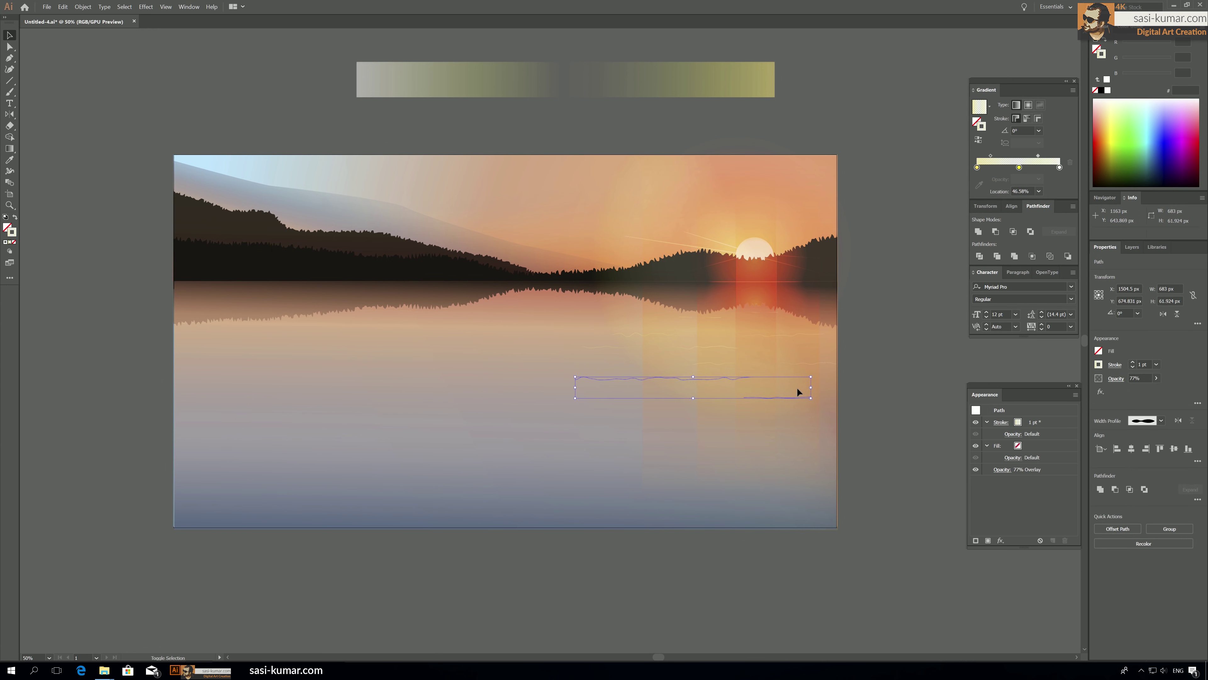
shift+click(808, 363)
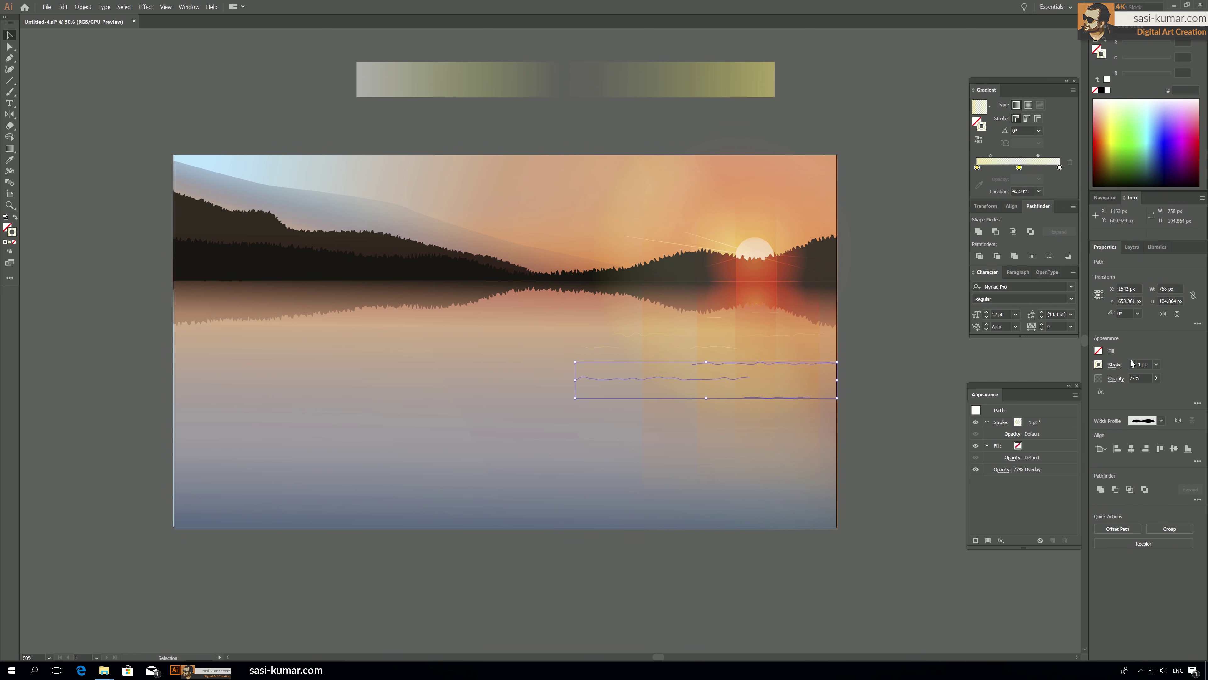
click(921, 347)
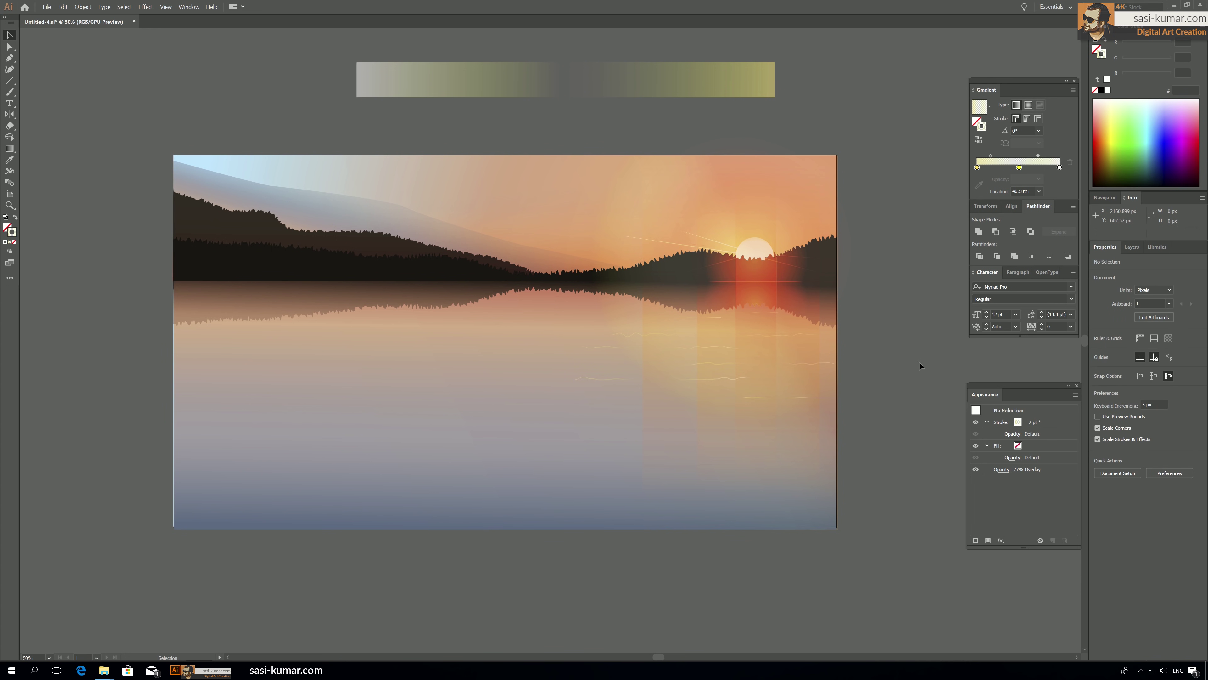
Duplicate the whole set of ripple lines across to the left half of the lake.
click(652, 334)
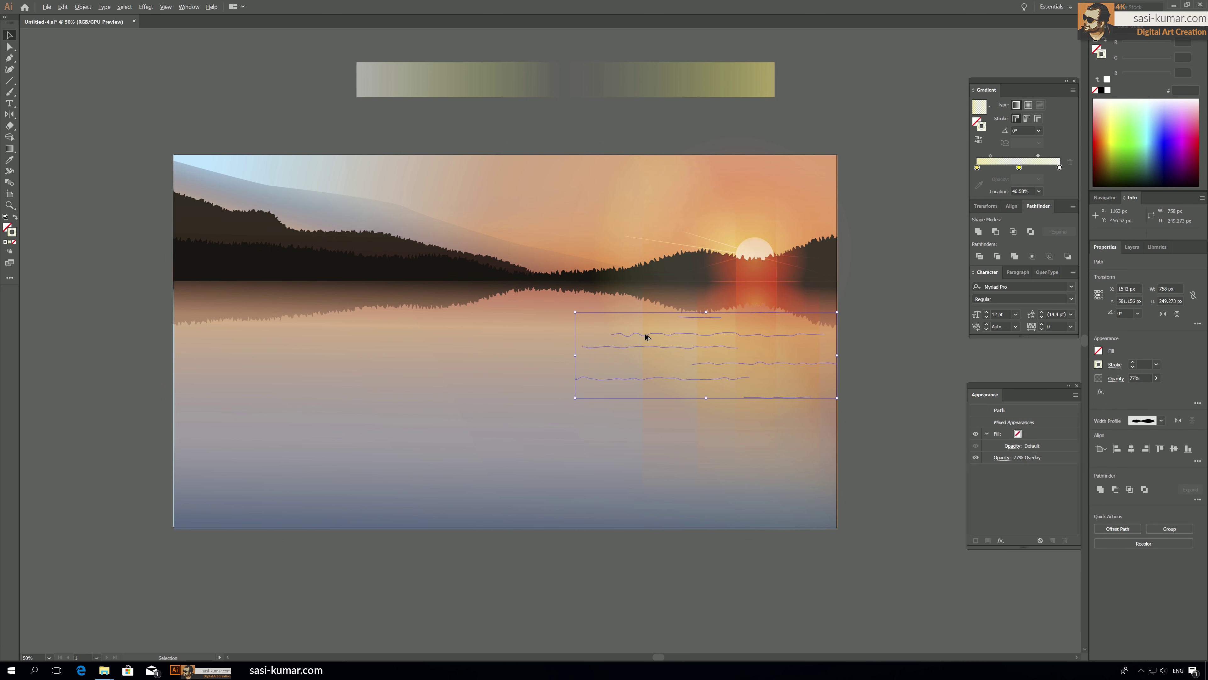
drag(646, 337, 364, 339)
click(901, 377)
Reposition the copied ripple lines individually so they scatter irregularly over the left half of the water.
drag(547, 363, 570, 365)
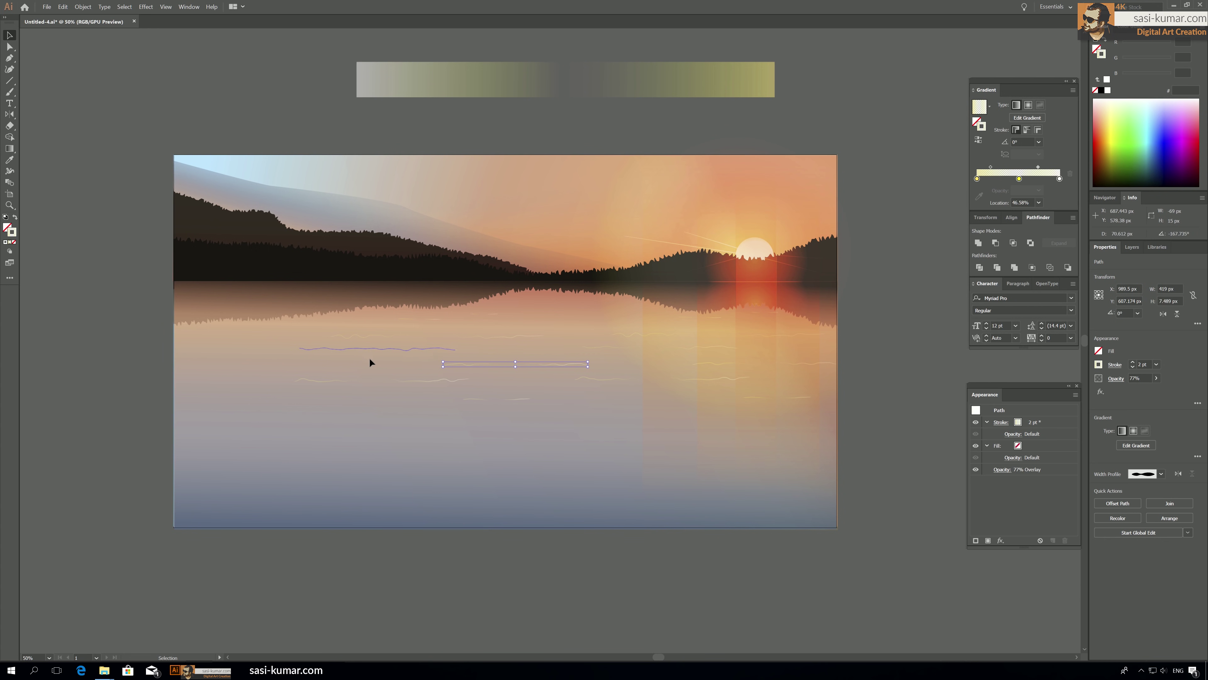
mouse_move(362, 361)
mouse_down()
mouse_move(327, 386)
mouse_move(269, 385)
mouse_up()
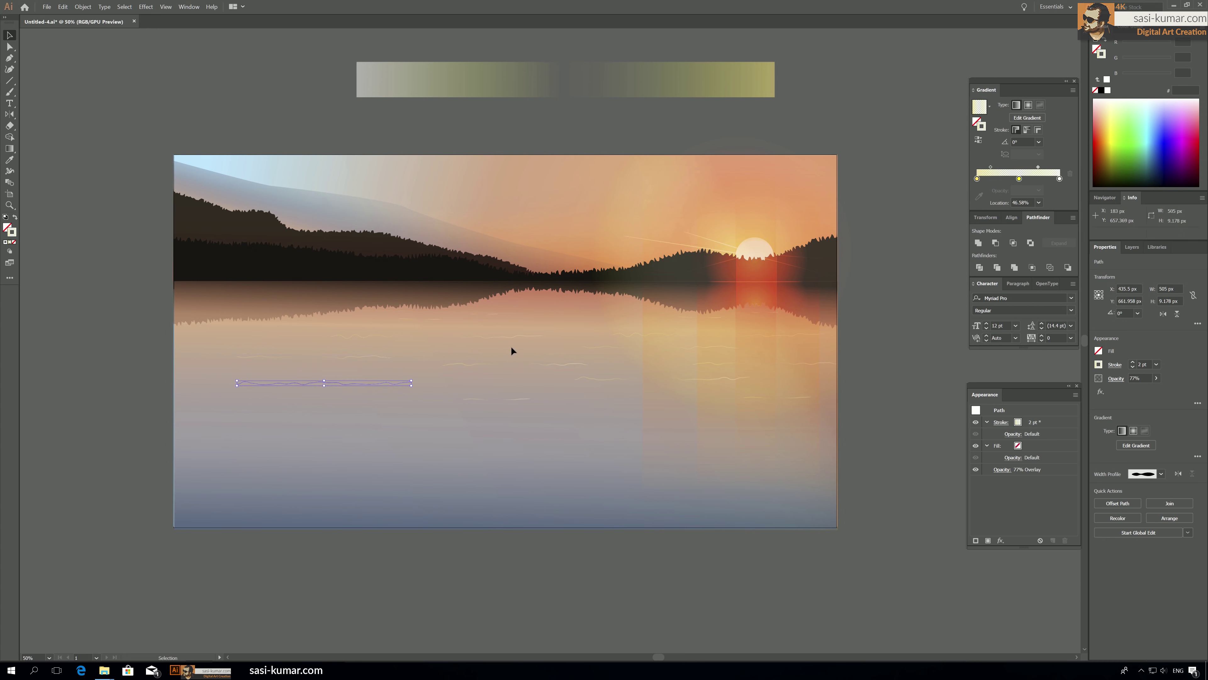
drag(512, 336, 514, 345)
drag(432, 319, 416, 319)
drag(369, 354, 341, 356)
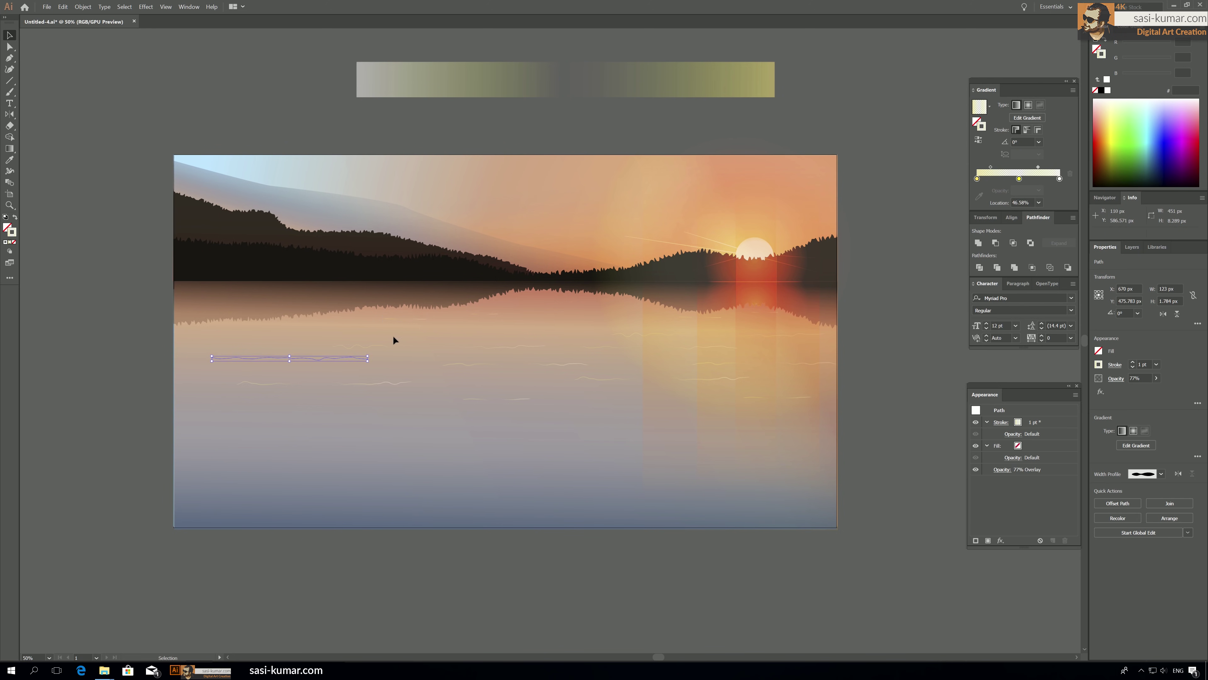
drag(406, 318, 390, 320)
drag(522, 346, 551, 338)
click(848, 339)
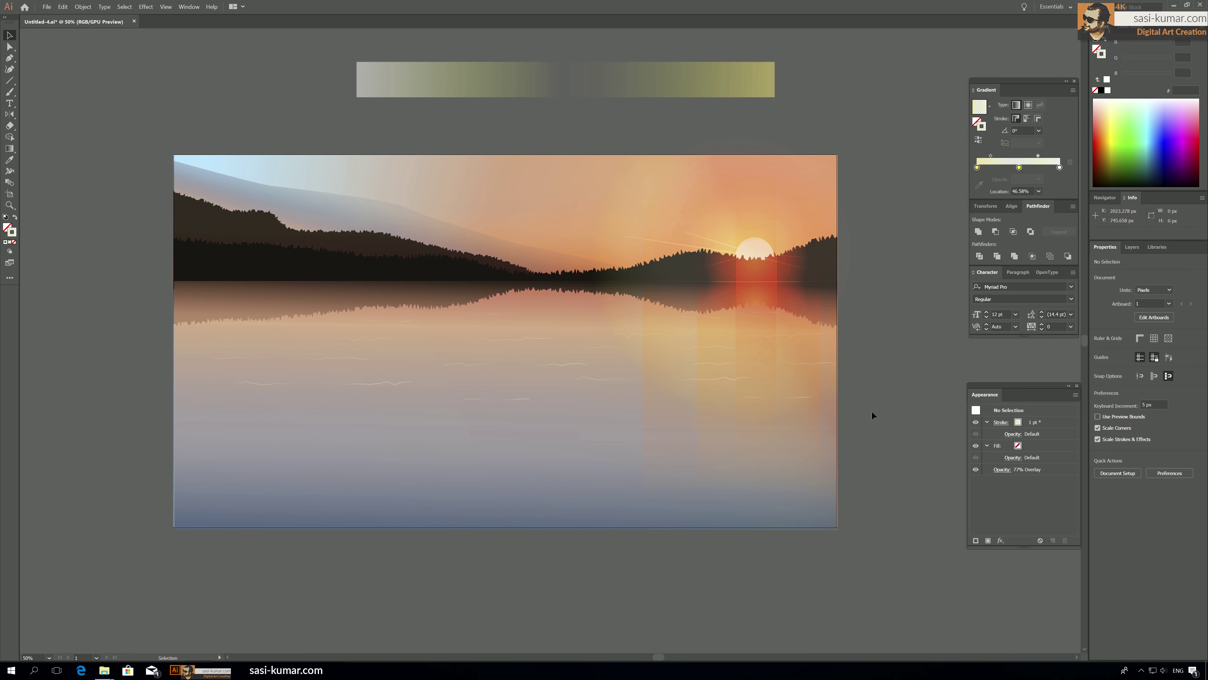
Select all the ripple lines on the lake and place a copy of them below the artboard.
mouse_move(833, 459)
mouse_down()
mouse_move(525, 345)
mouse_move(332, 313)
mouse_up()
scroll(436, 352, down, 5)
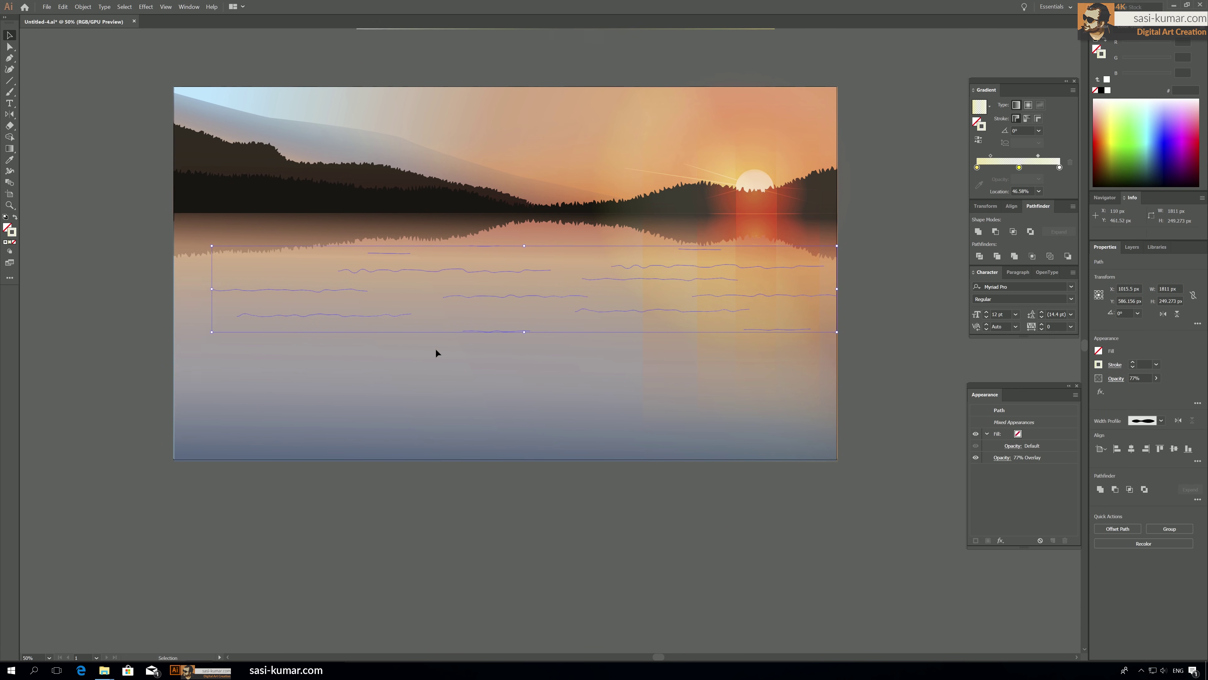
drag(461, 260, 452, 488)
click(854, 453)
scroll(854, 454, up, 4)
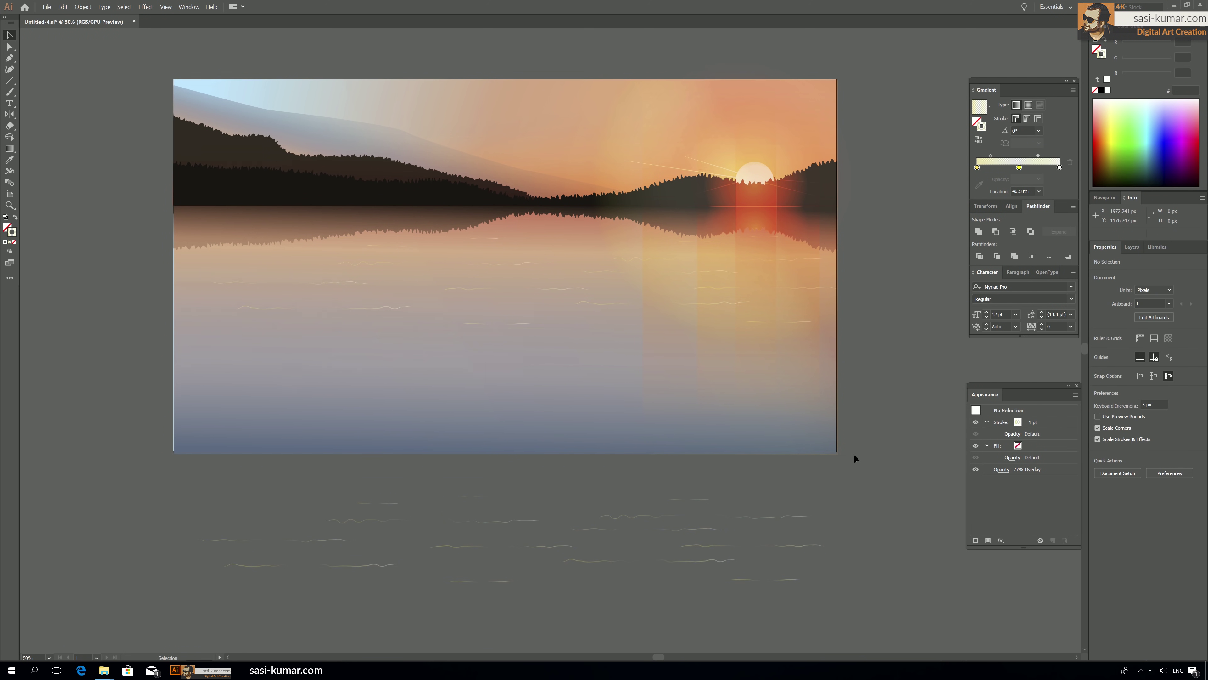
Turn on a dashed stroke for the ripple lines on the lake, leaving the copies below the artboard solid.
key(ctrl+z)
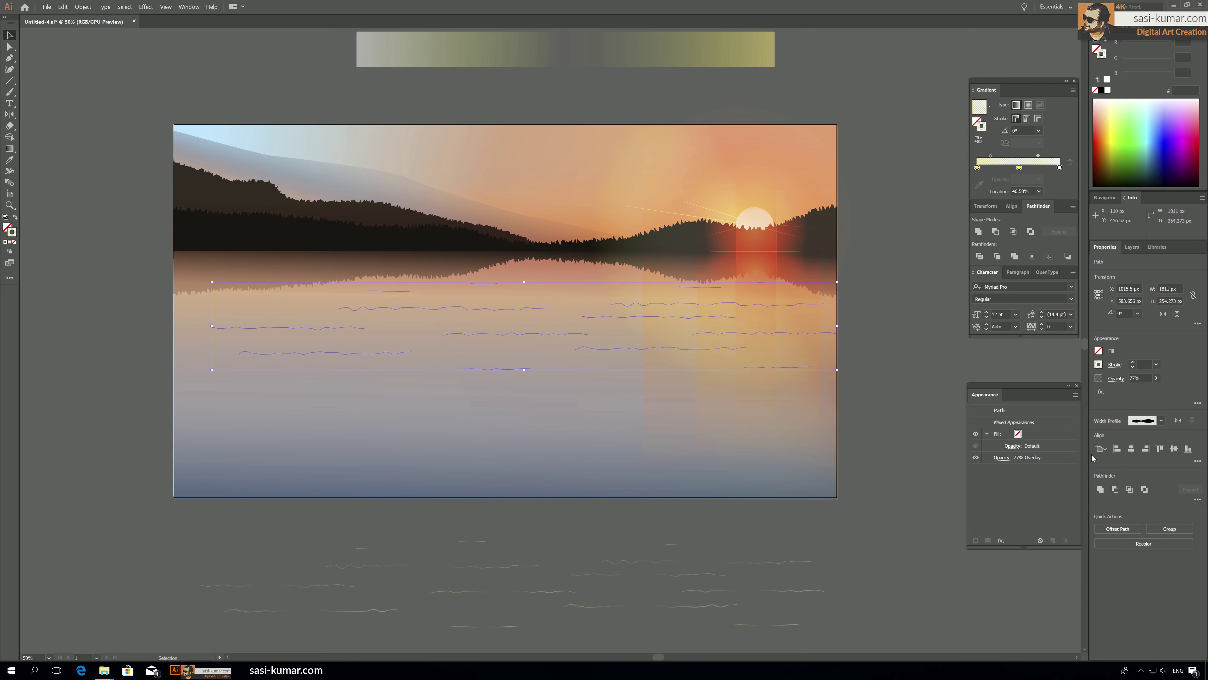
click(1116, 365)
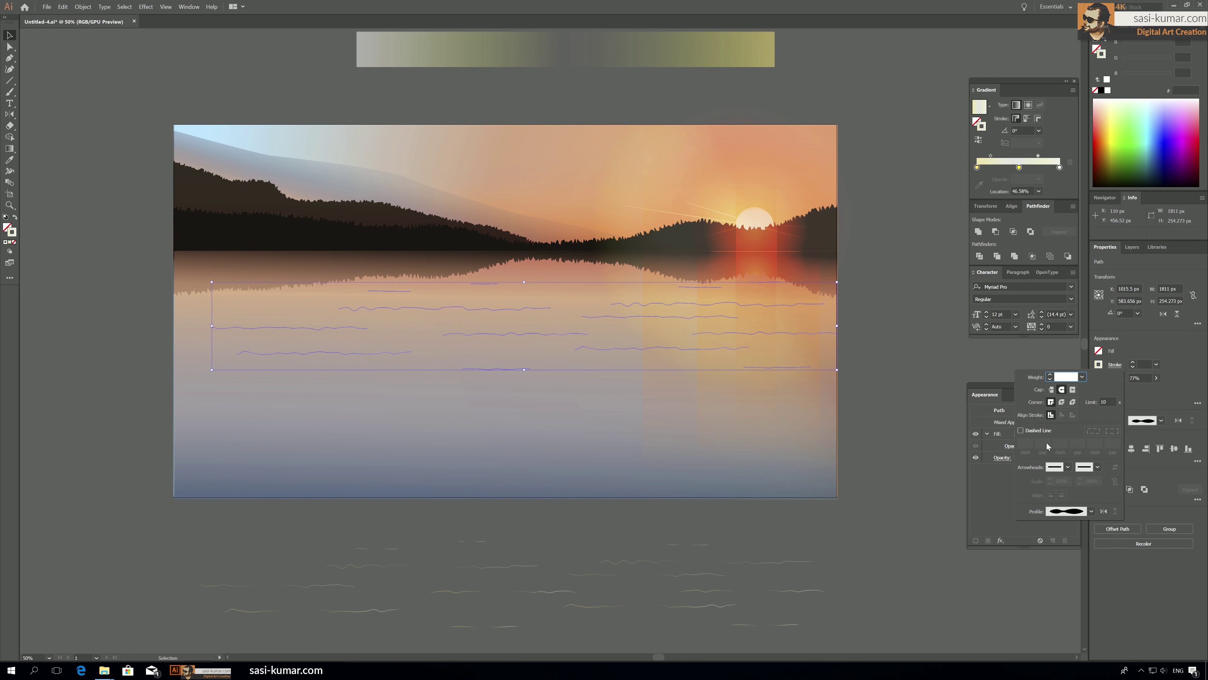
click(1040, 432)
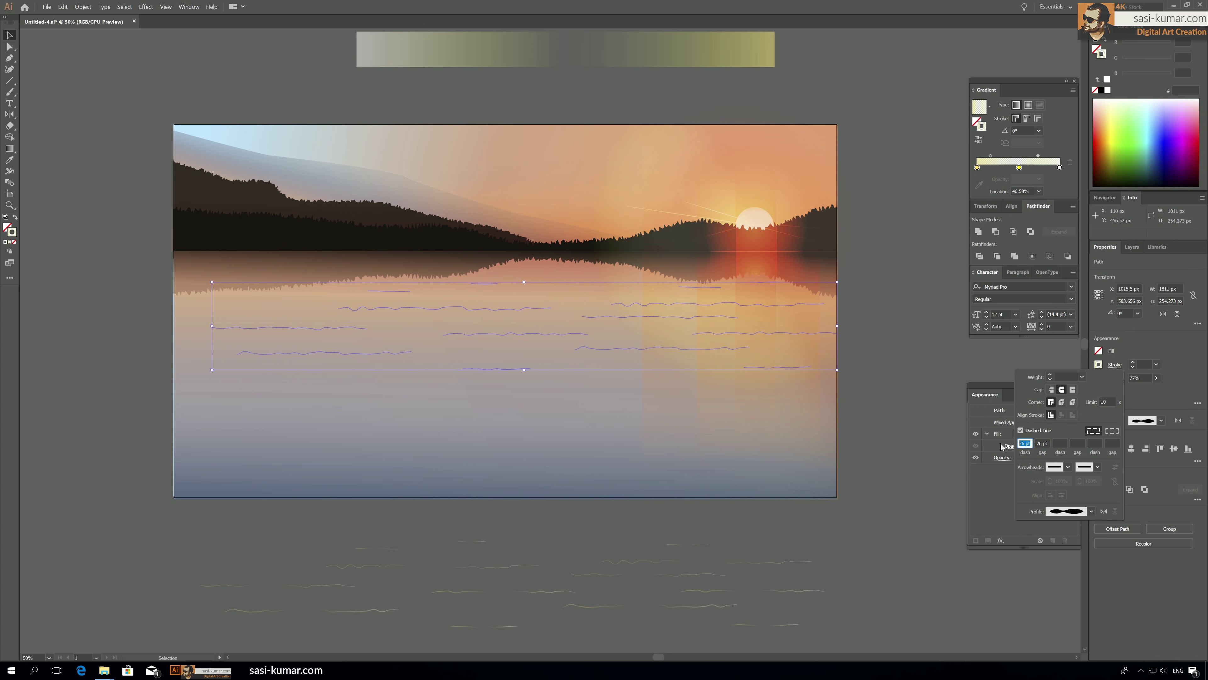
text(3)
key(Return)
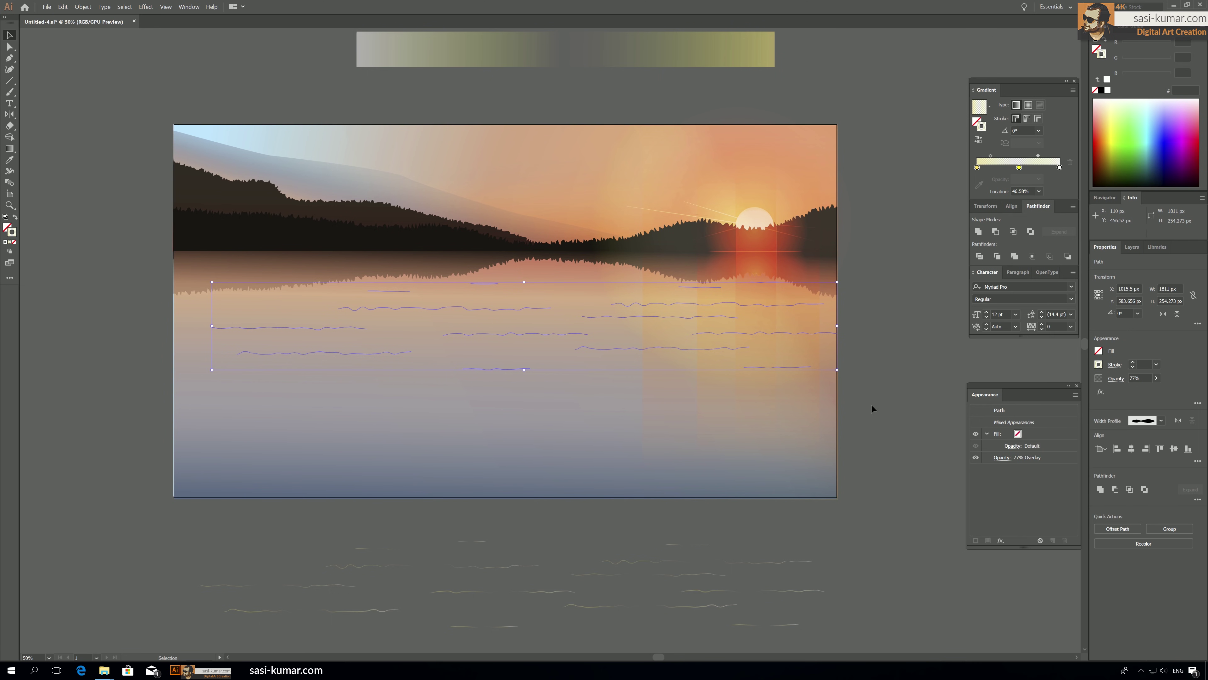
click(871, 404)
Select the ripple lines below the artboard and reflect them across the vertical axis.
scroll(496, 386, down, 2)
scroll(495, 386, down, 3)
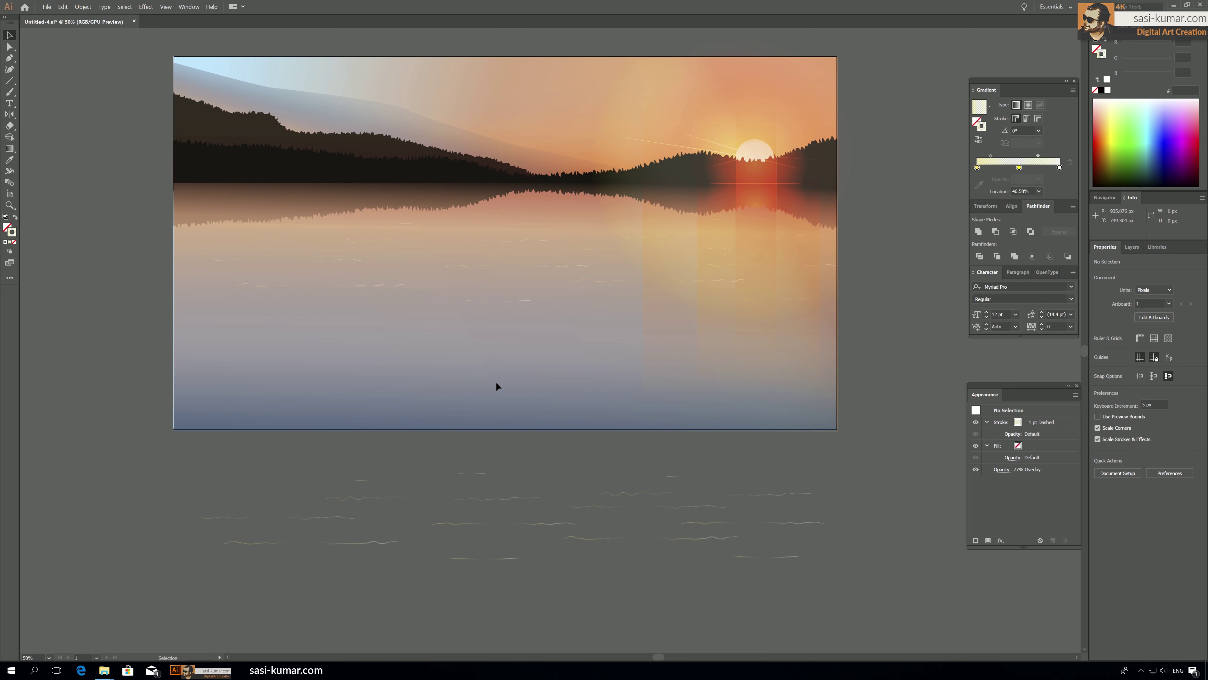
key(ctrl+a)
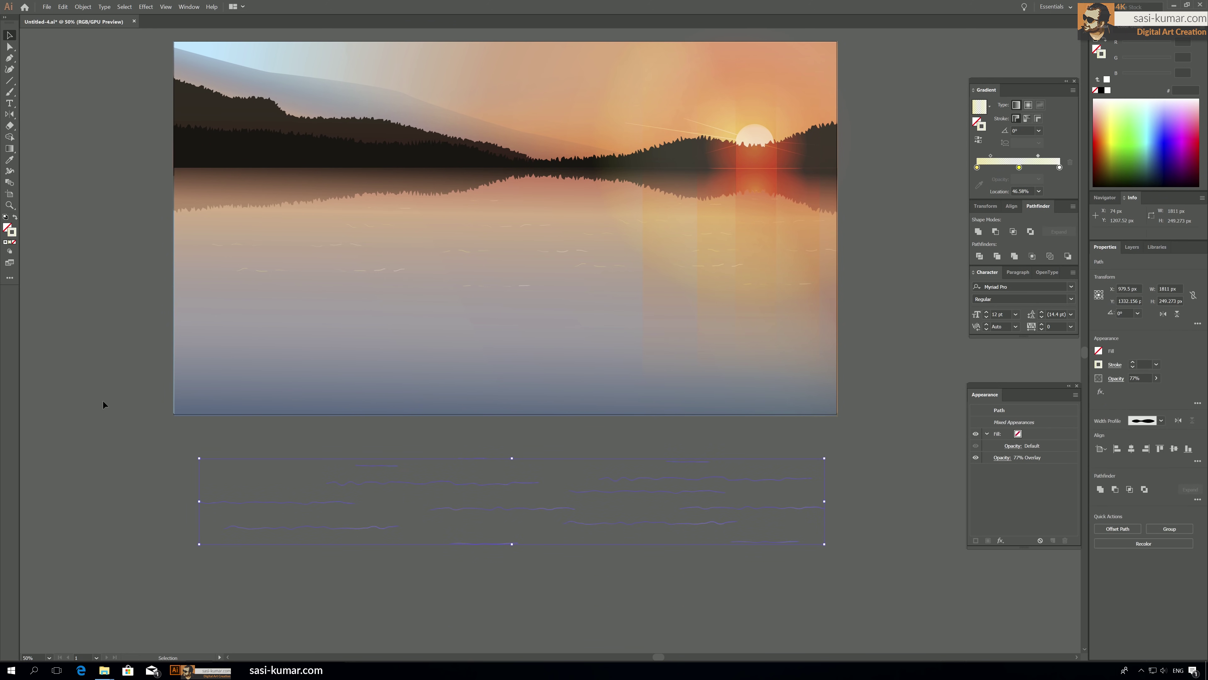
click(64, 6)
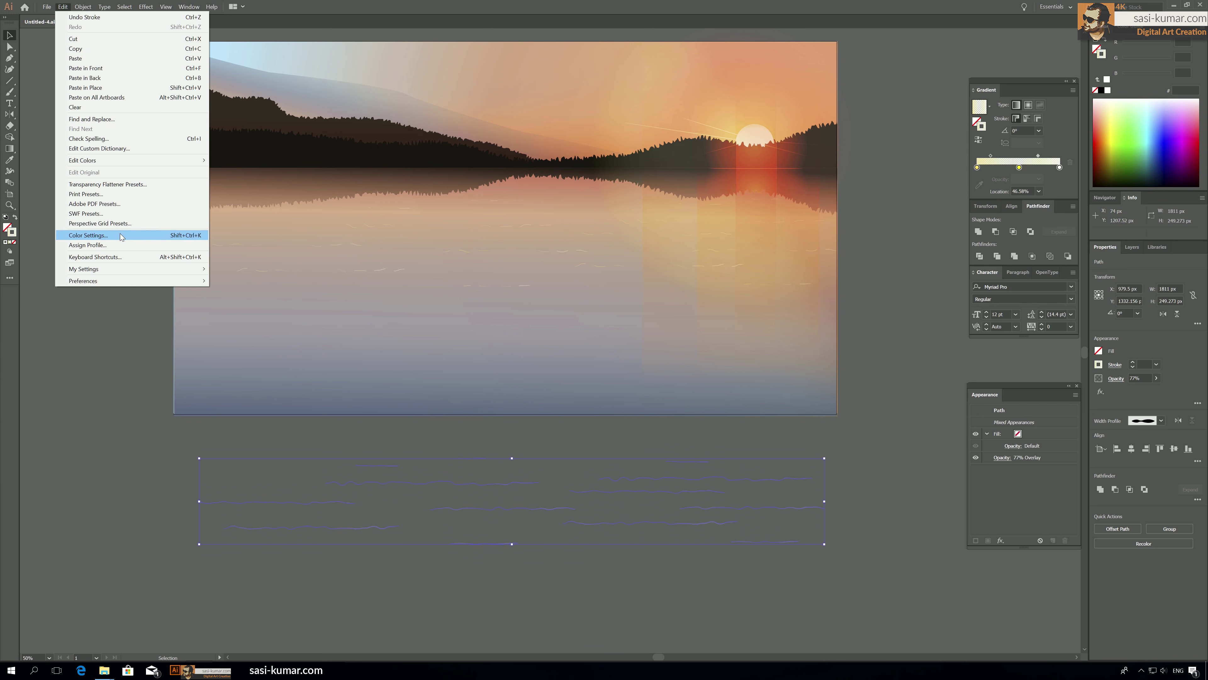
click(12, 118)
double_click(12, 118)
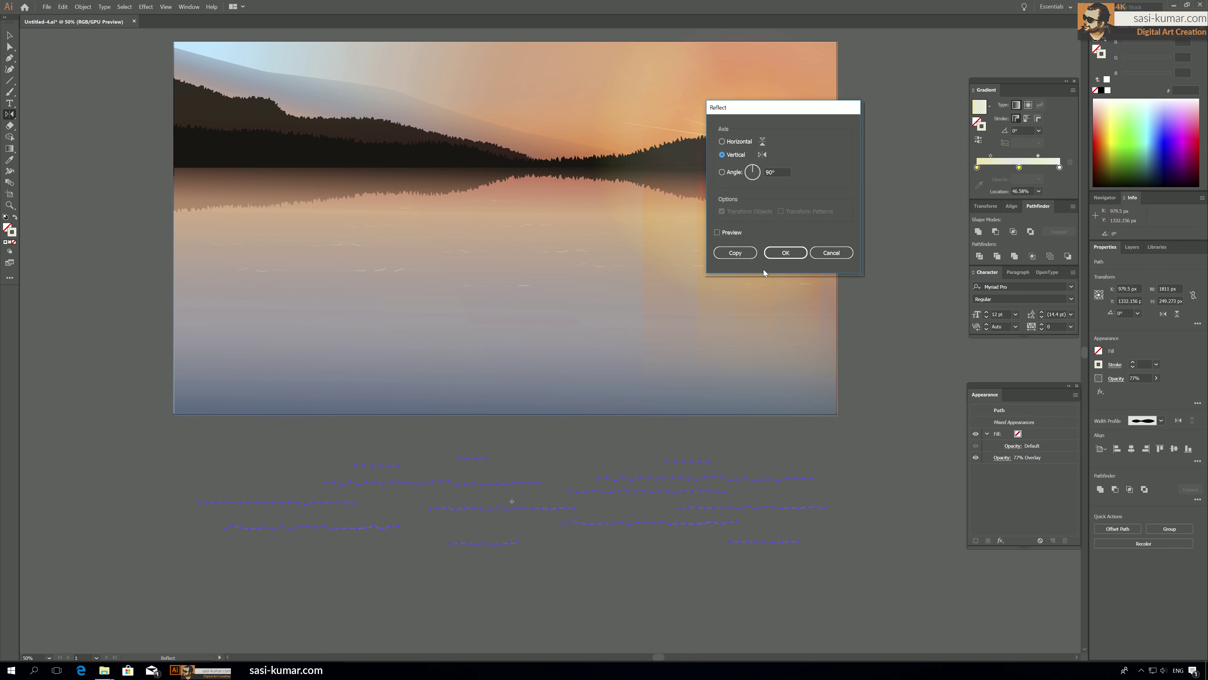
click(790, 255)
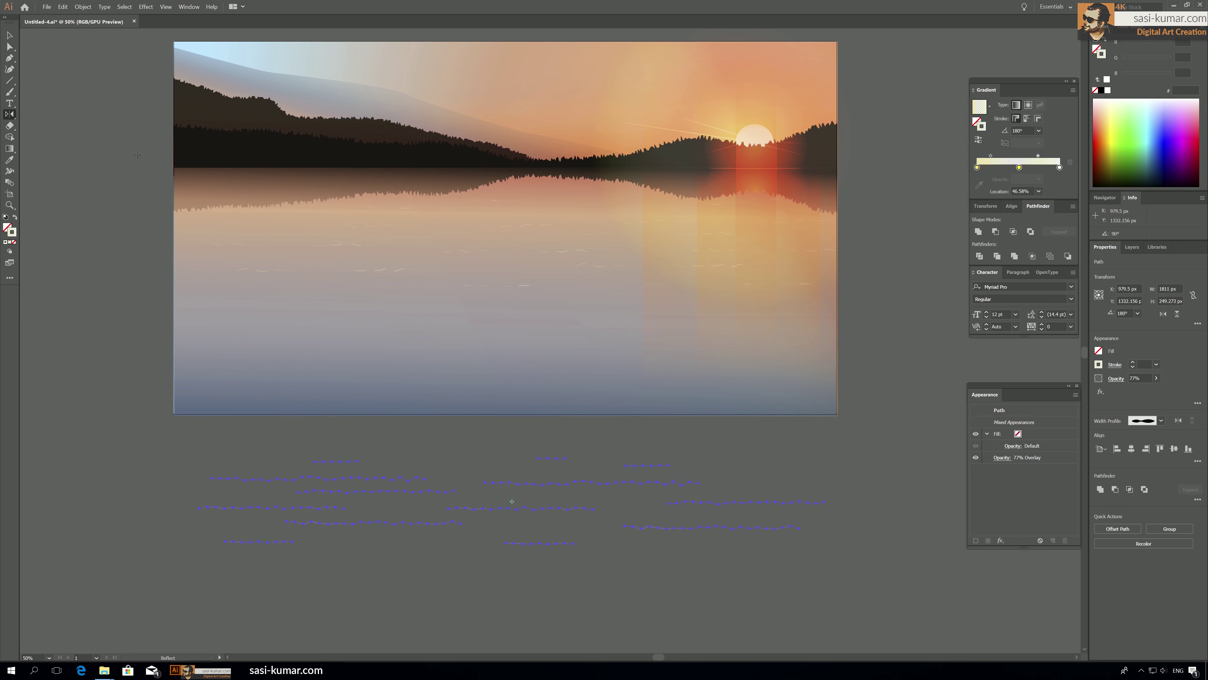
Group the reflected ripple lines below the artboard and place the group on the upper part of the lake.
click(10, 35)
key(ctrl+g)
drag(601, 482, 582, 233)
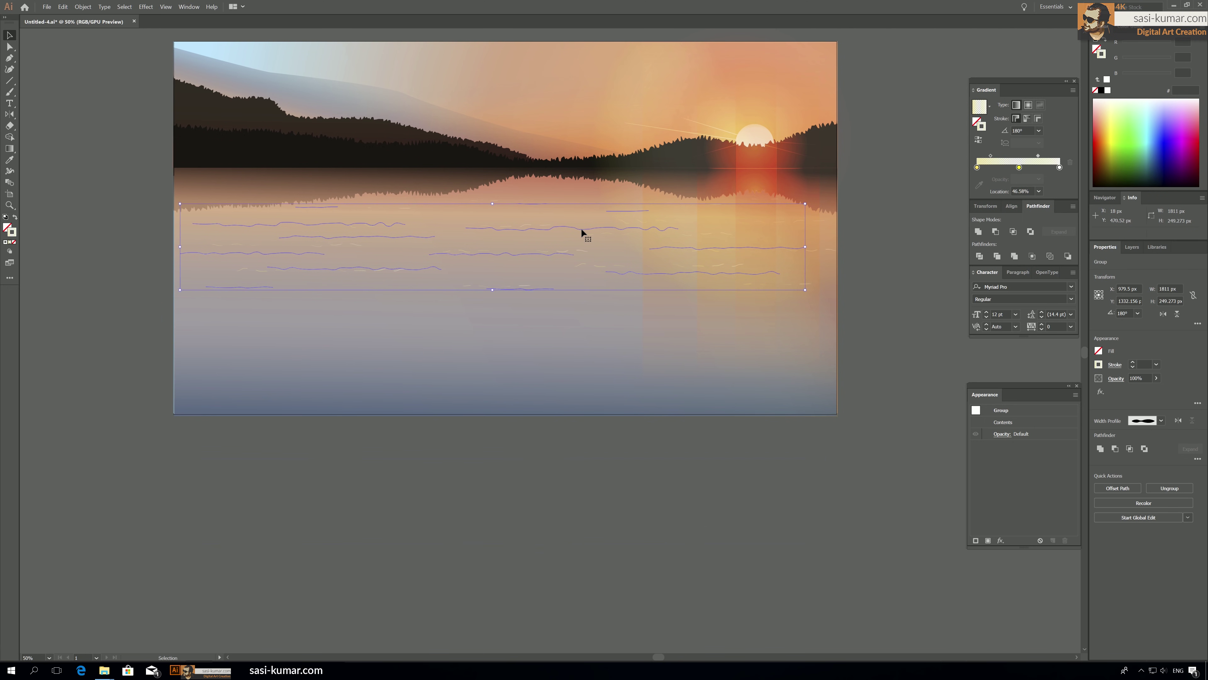
Apply a dashed stroke with a 26 pt dash and 32 pt gap to the reflected ripple group.
click(1115, 365)
click(1035, 431)
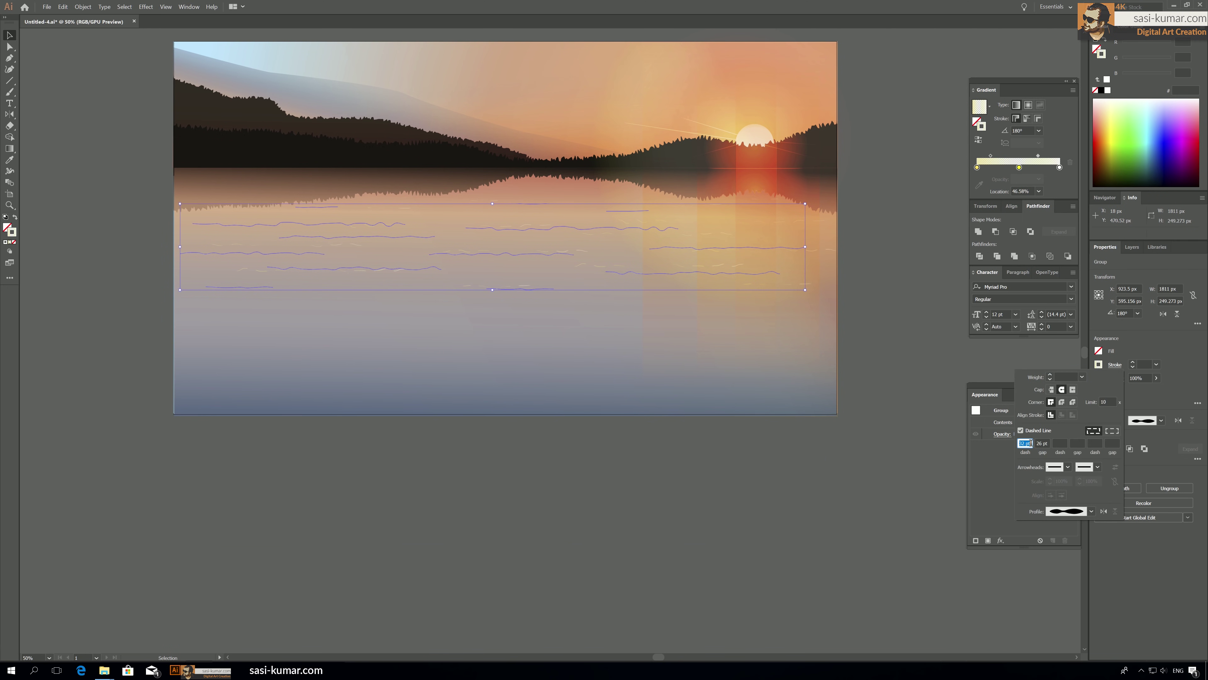
text(2)
double_click(1041, 443)
key(Return)
click(904, 360)
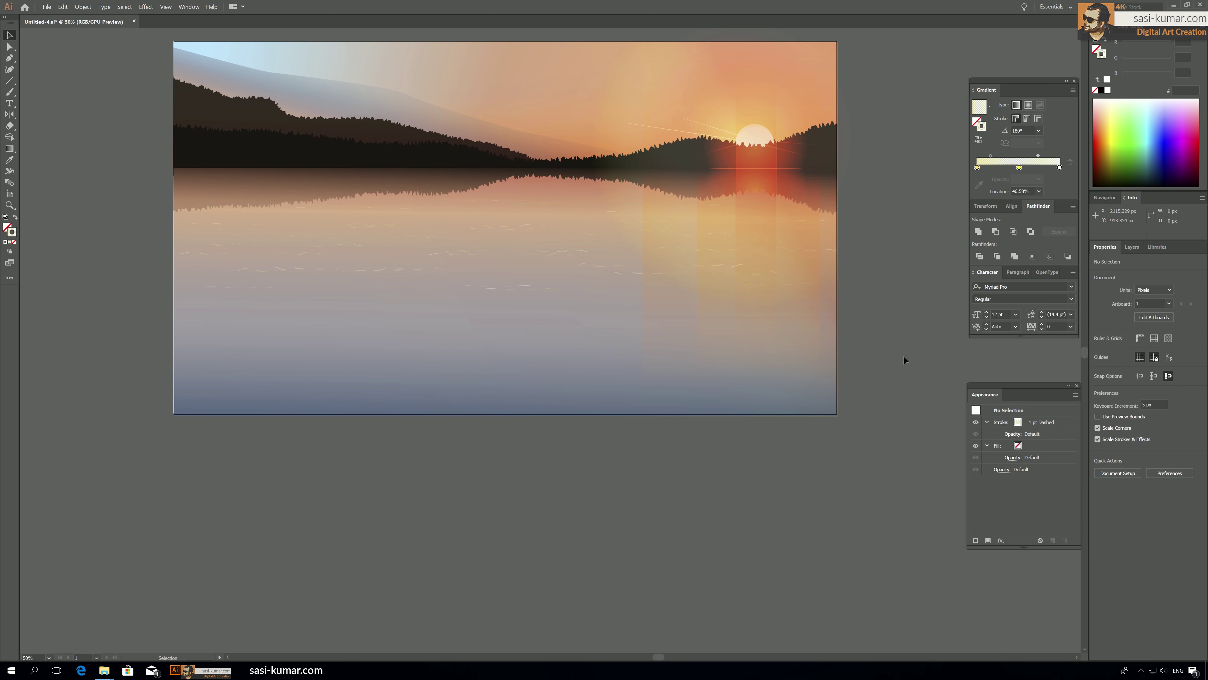
Move the reflected ripple group lower on the lake and adjust its offset from the original lines.
click(354, 246)
mouse_move(354, 243)
mouse_down()
mouse_move(372, 275)
mouse_move(419, 268)
mouse_move(424, 311)
mouse_up()
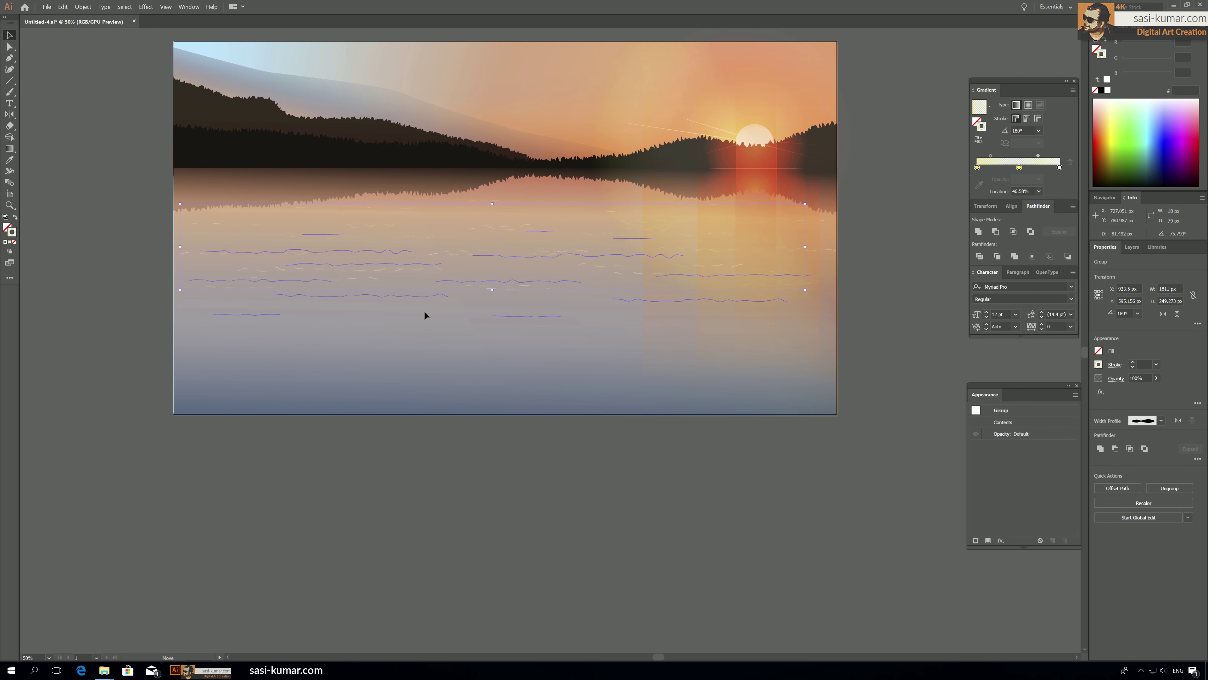
click(149, 194)
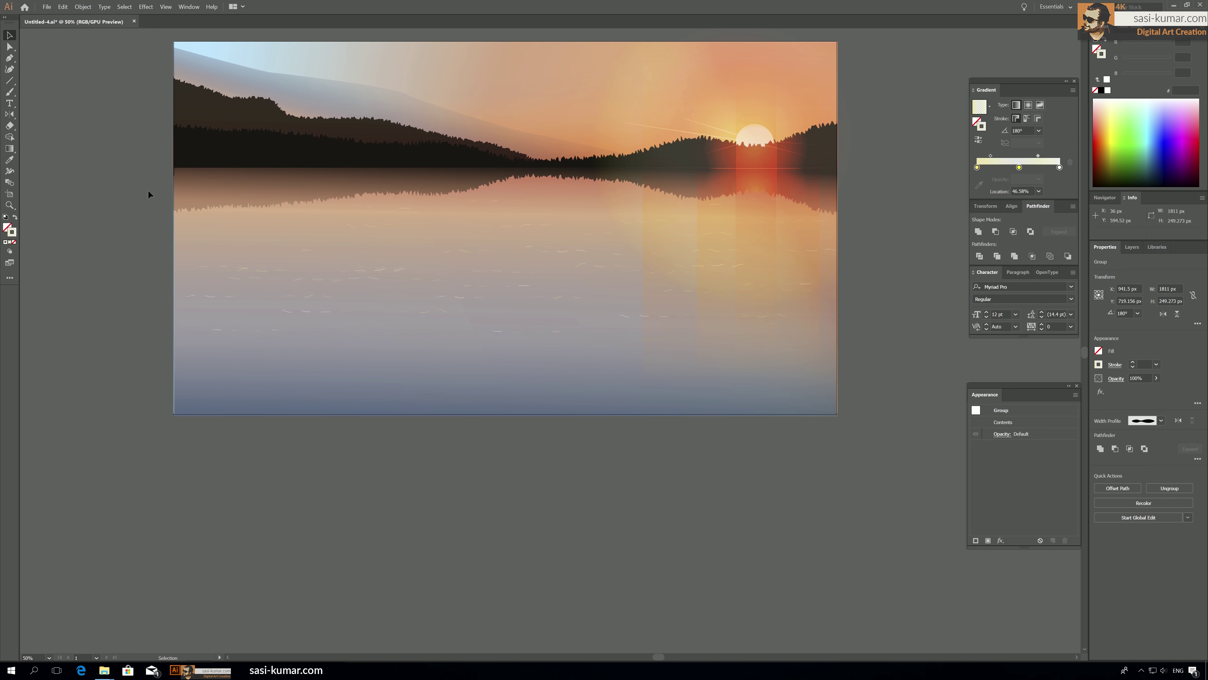
click(243, 269)
drag(259, 269, 222, 252)
click(111, 220)
Reposition individual original ripple lines near the middle of the lake, shifting them slightly up toward the hill reflection.
scroll(111, 220, up, 1)
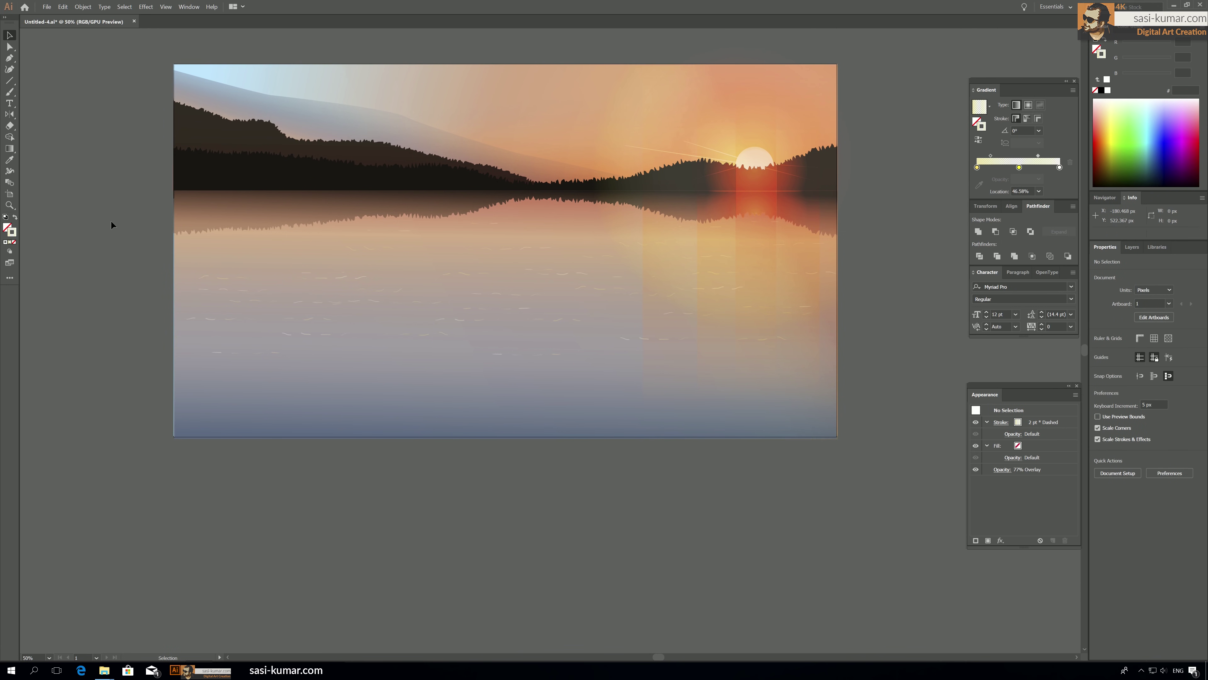
scroll(110, 223, up, 2)
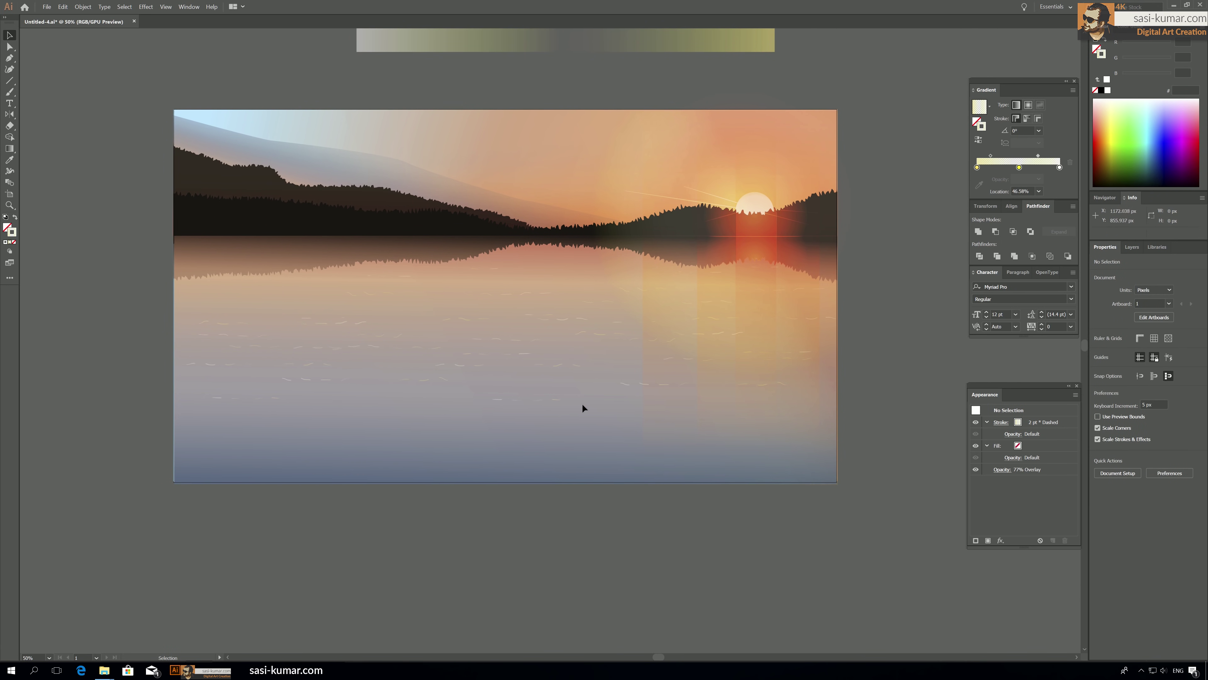
click(626, 385)
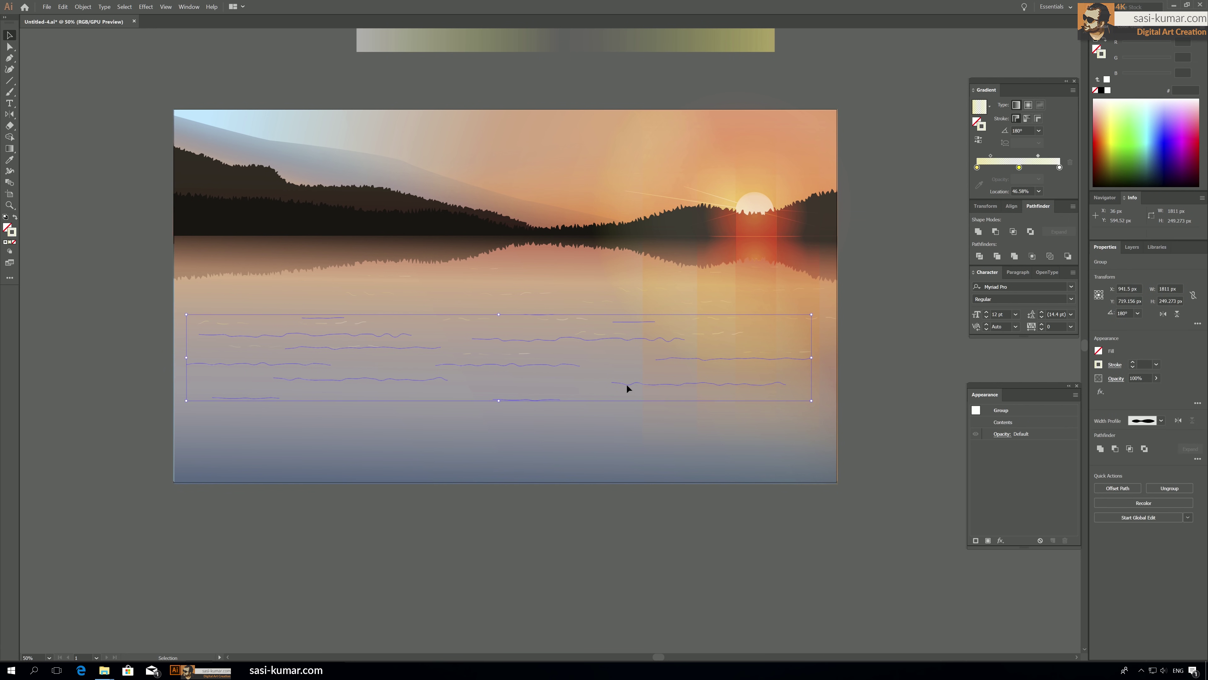
click(882, 346)
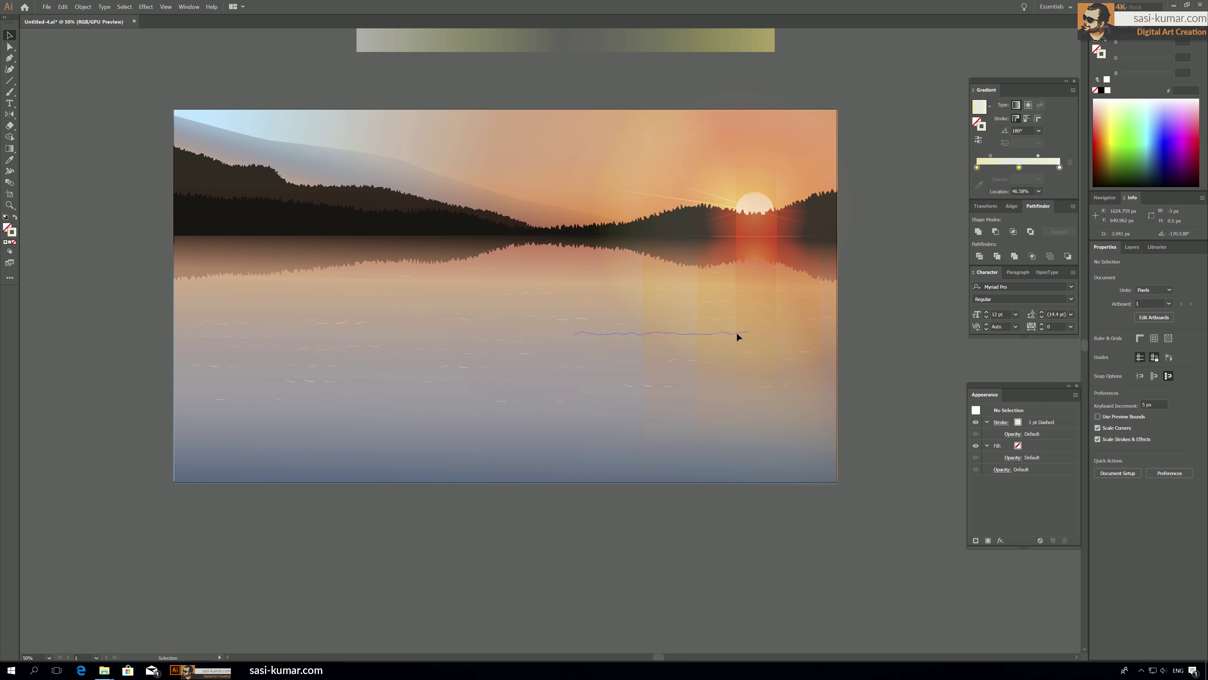
click(736, 332)
click(890, 339)
drag(556, 317, 558, 306)
click(902, 294)
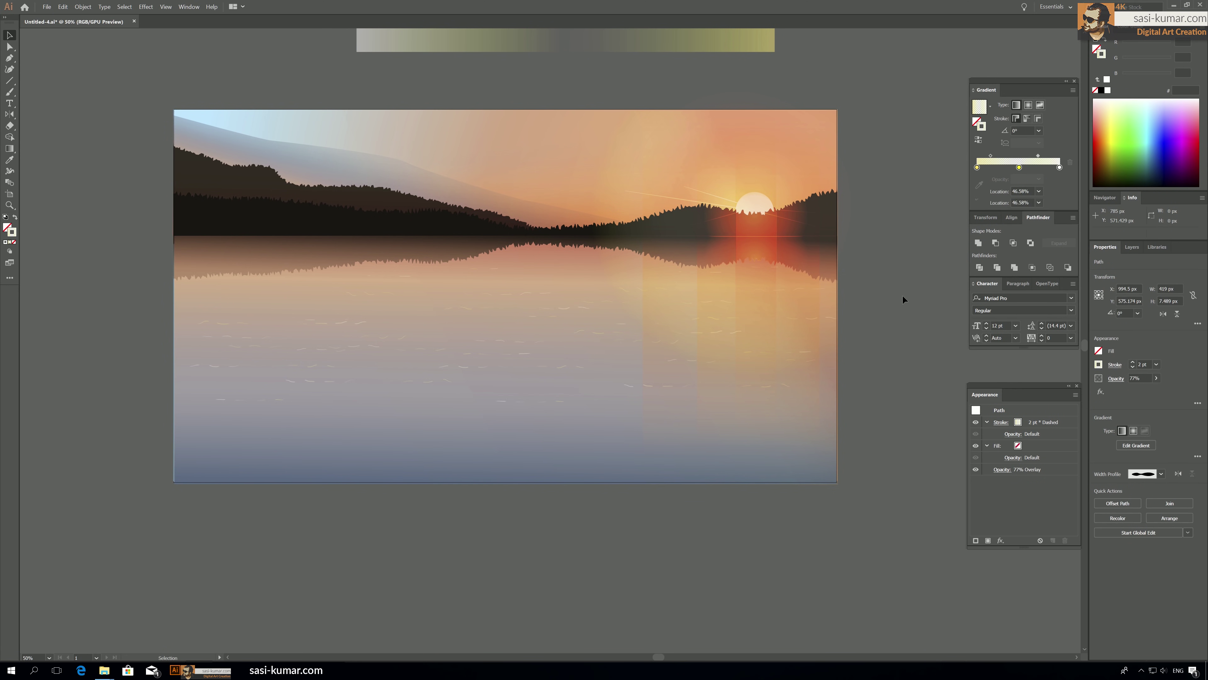
drag(526, 292, 555, 282)
click(871, 279)
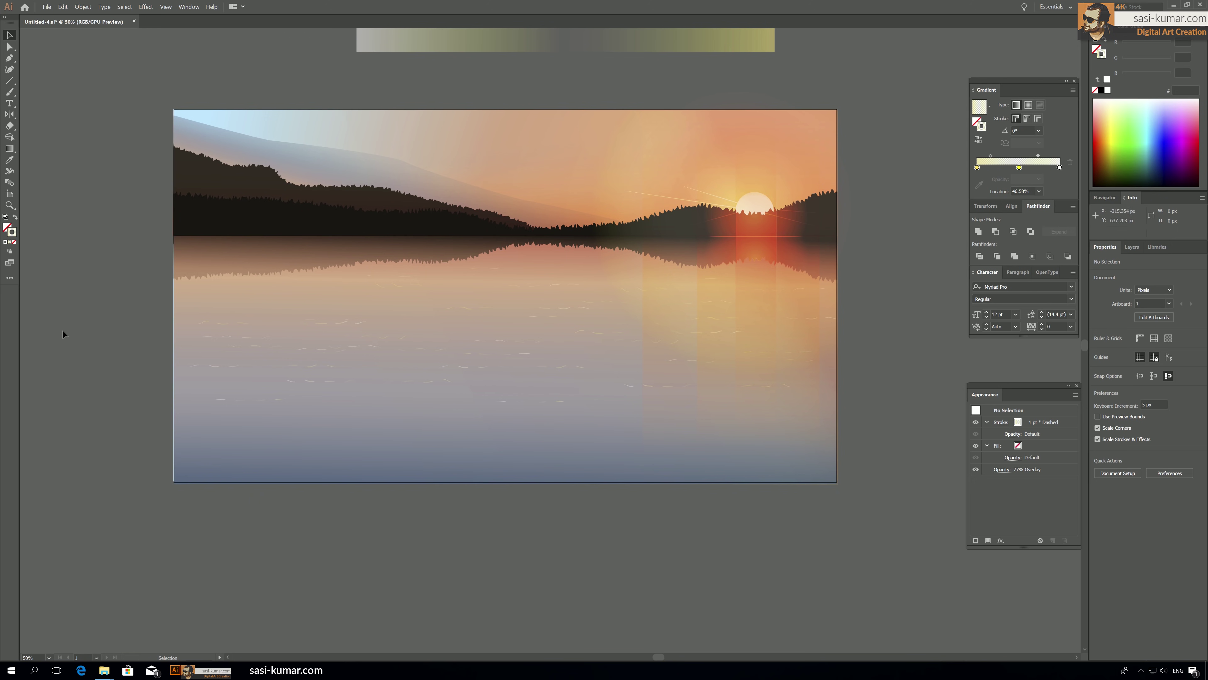
Select all ripple lines, shift the middle yellow stop of their stroke gradient toward the white end, and add a stop near 25%.
drag(912, 472, 34, 291)
drag(900, 519, 94, 236)
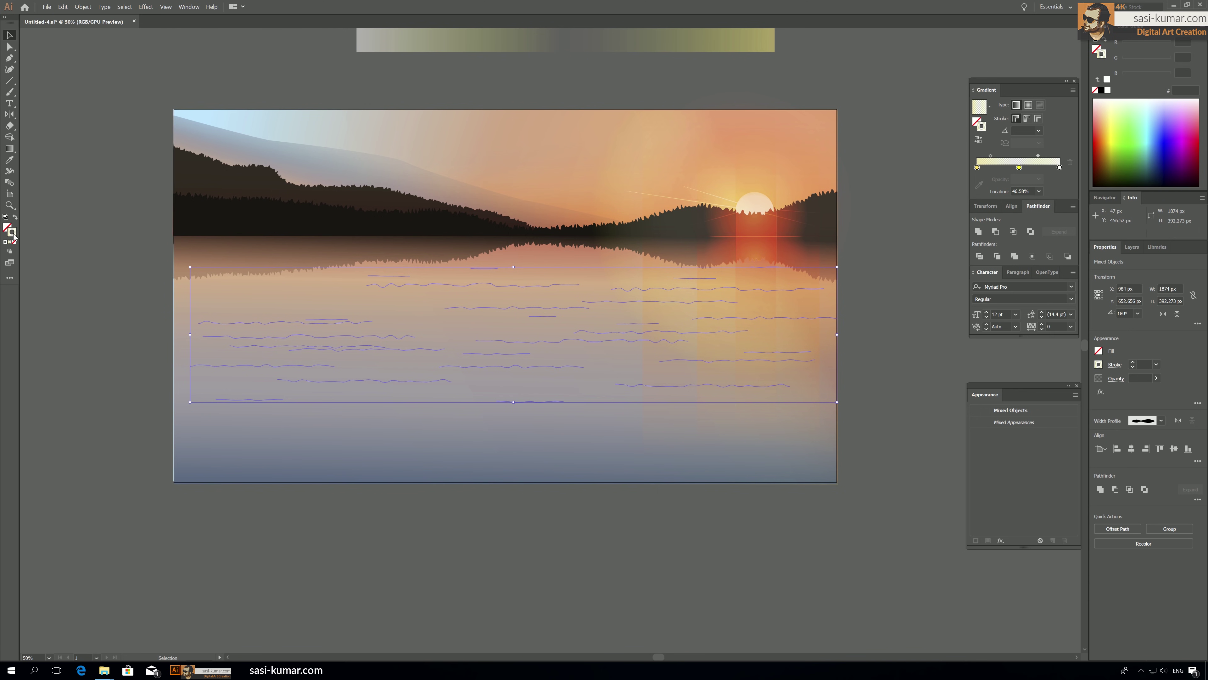
click(1017, 167)
mouse_move(1017, 167)
mouse_down()
mouse_move(1005, 167)
mouse_move(1035, 167)
mouse_up()
click(997, 167)
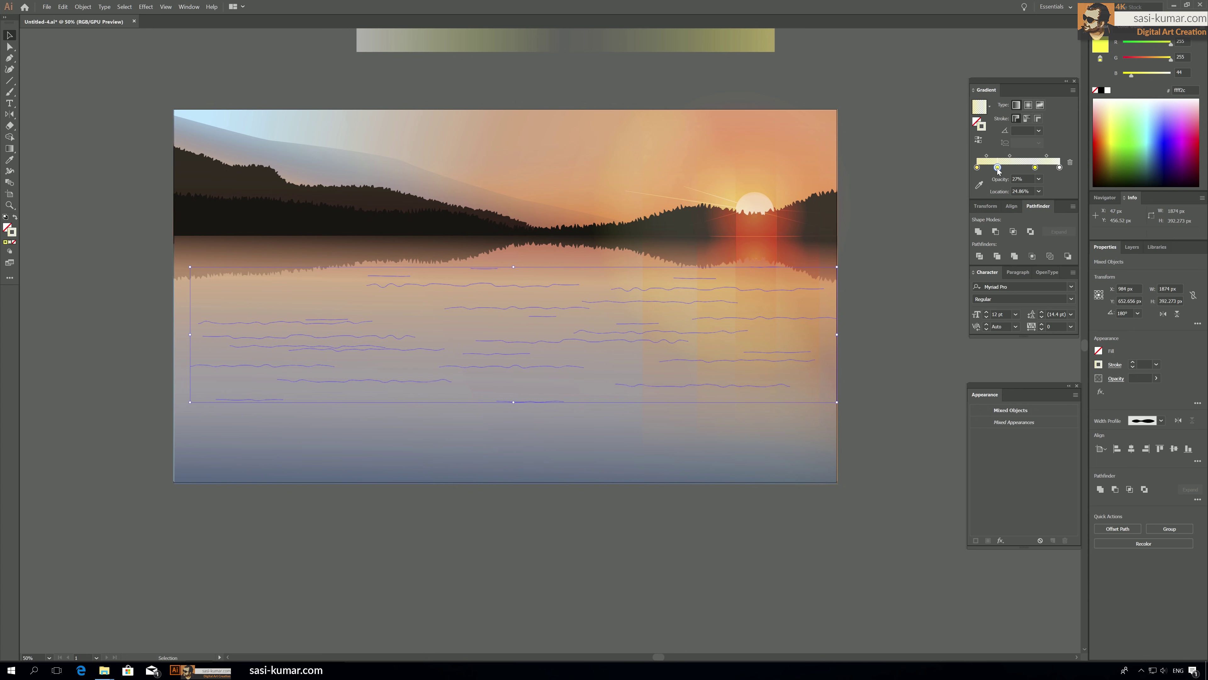
Recolour the added gradient stop to a dark orange-brown and place it at 26.72%.
double_click(998, 168)
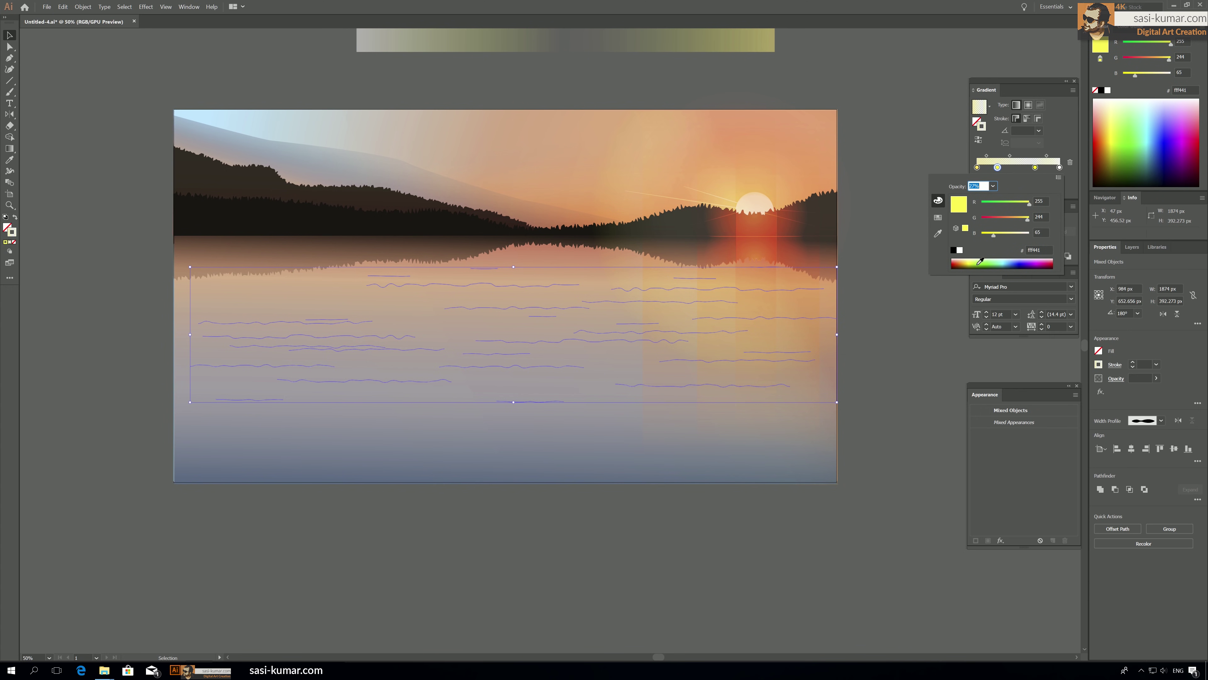
click(995, 218)
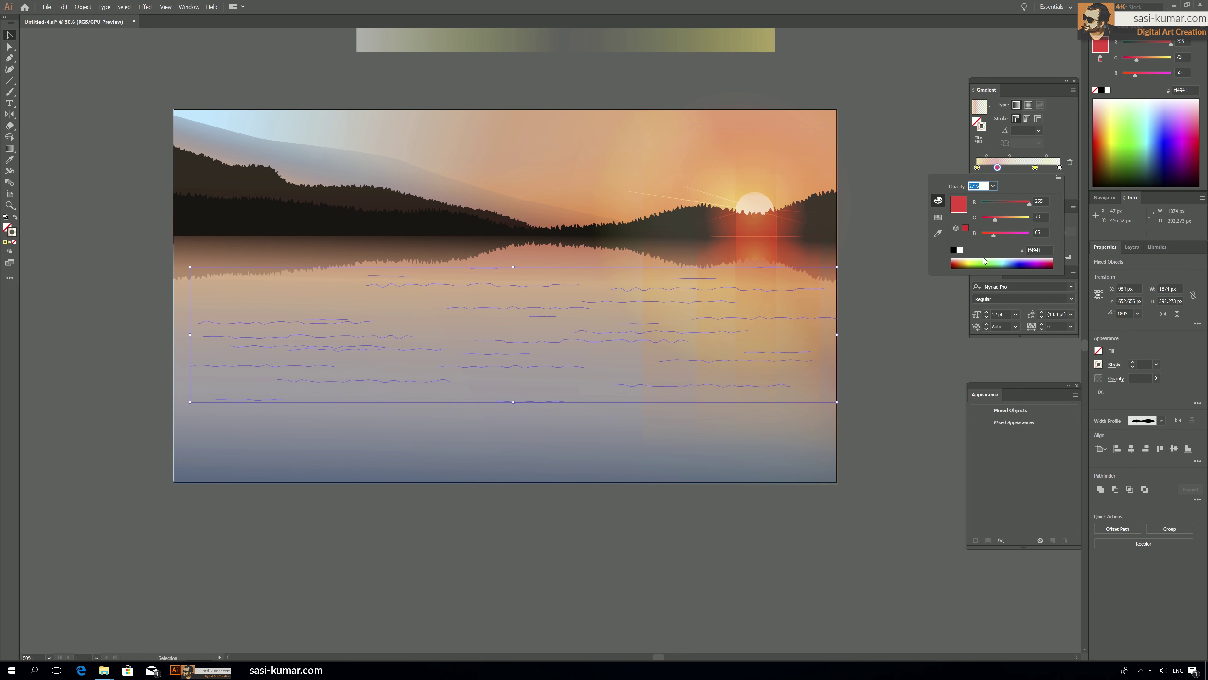
drag(967, 259, 964, 264)
click(998, 168)
drag(997, 168, 999, 168)
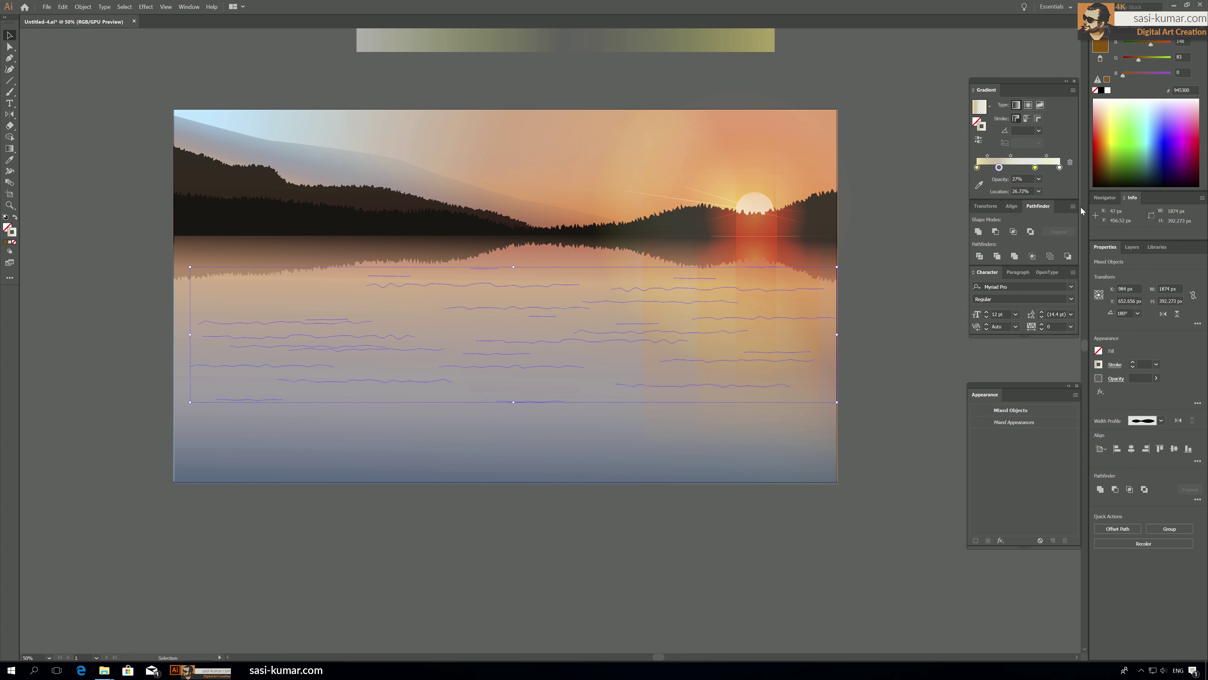
Set the brown stop's opacity to 50%, and move the yellow stop near the white end to 85.2% with a darker gold colour.
click(1039, 179)
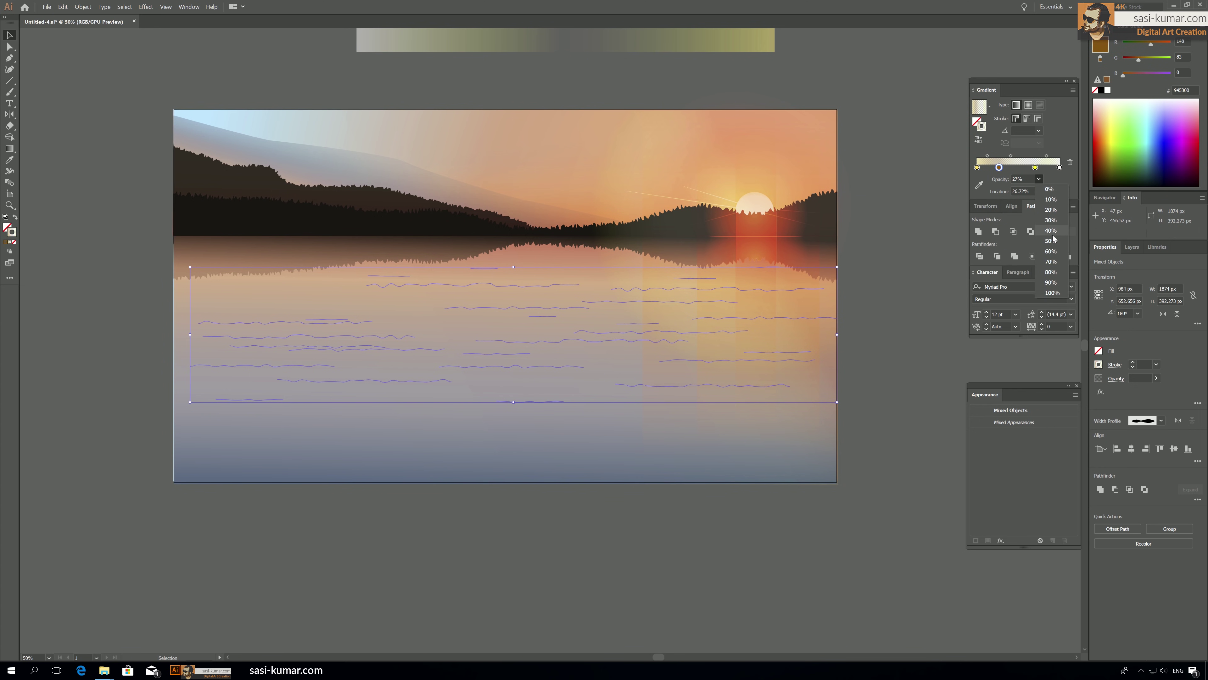
click(1051, 241)
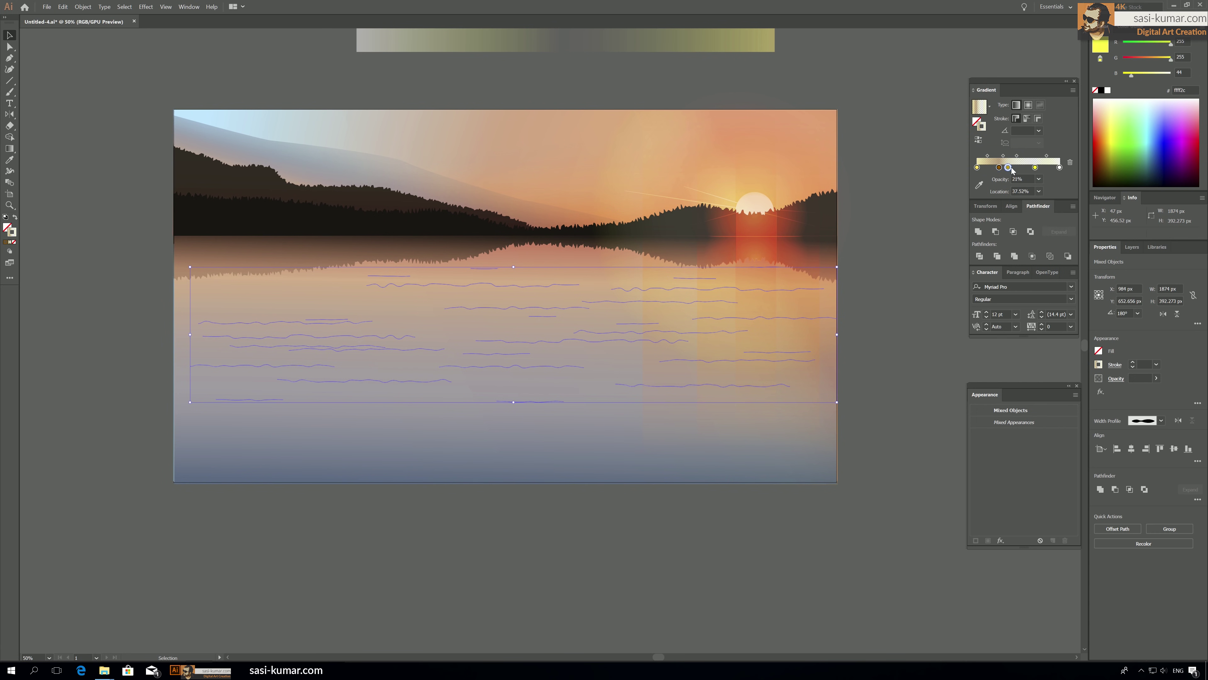
mouse_move(1036, 167)
mouse_down()
mouse_move(1010, 168)
mouse_move(1047, 167)
mouse_up()
click(910, 97)
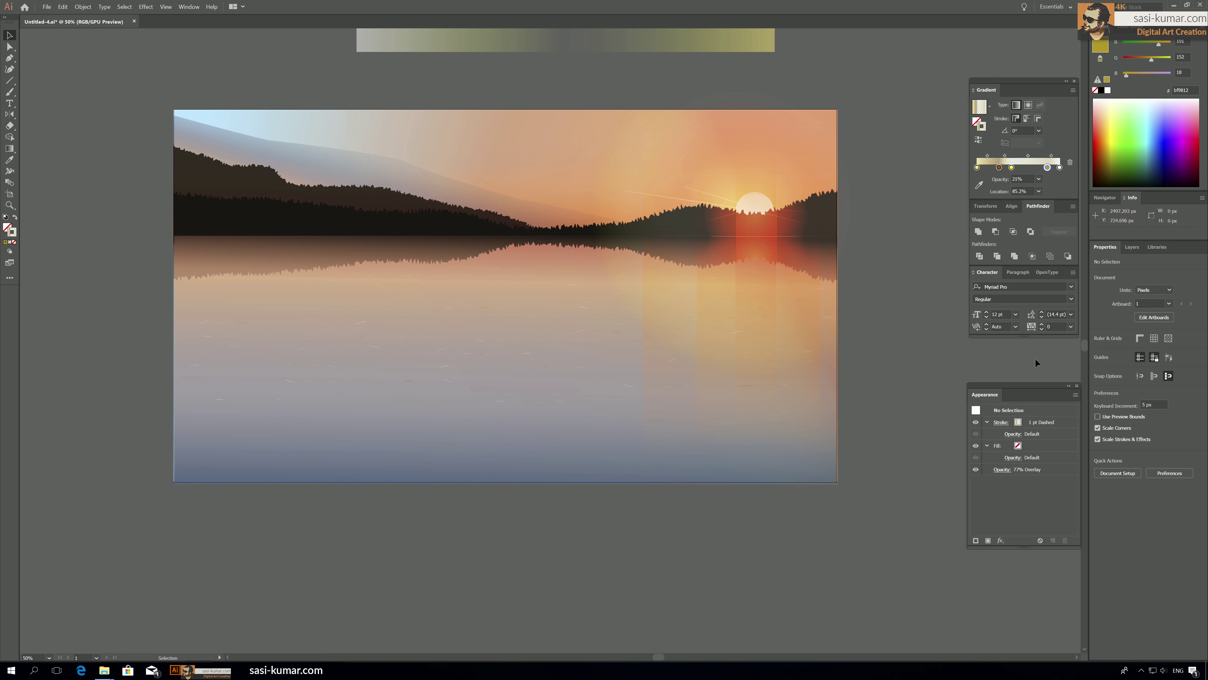
Set the dash length of the reflected ripple group's stroke to 30 pt.
scroll(749, 402, up, 1)
click(749, 402)
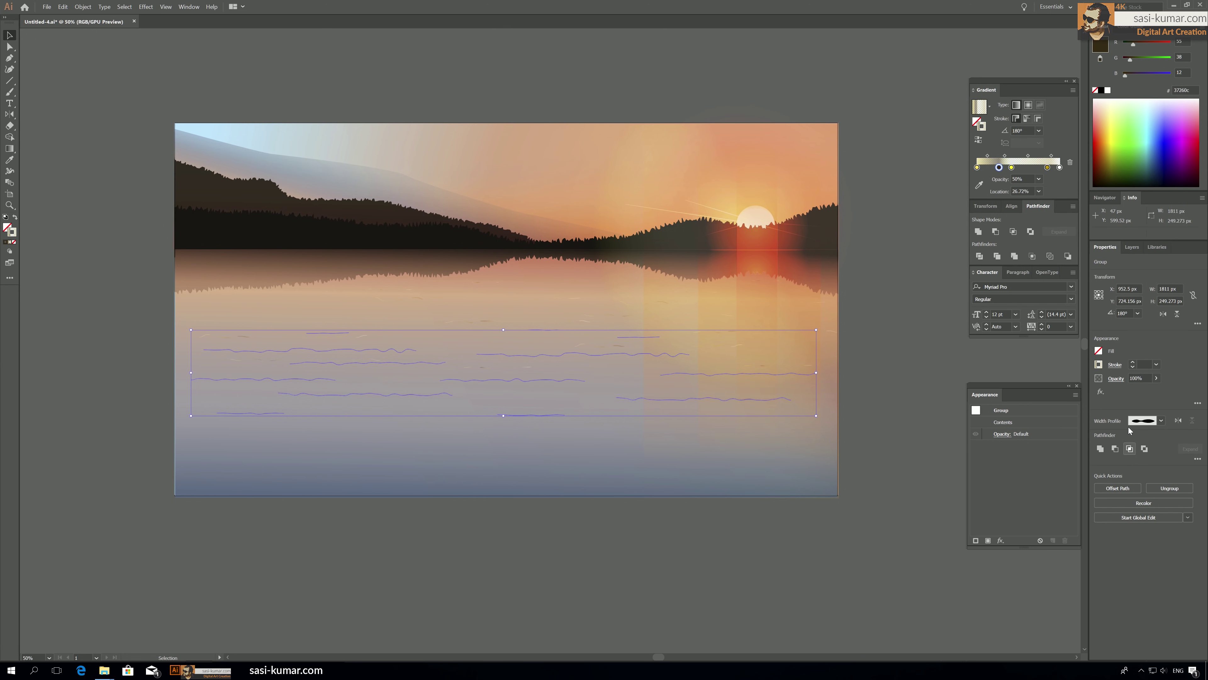
click(1115, 365)
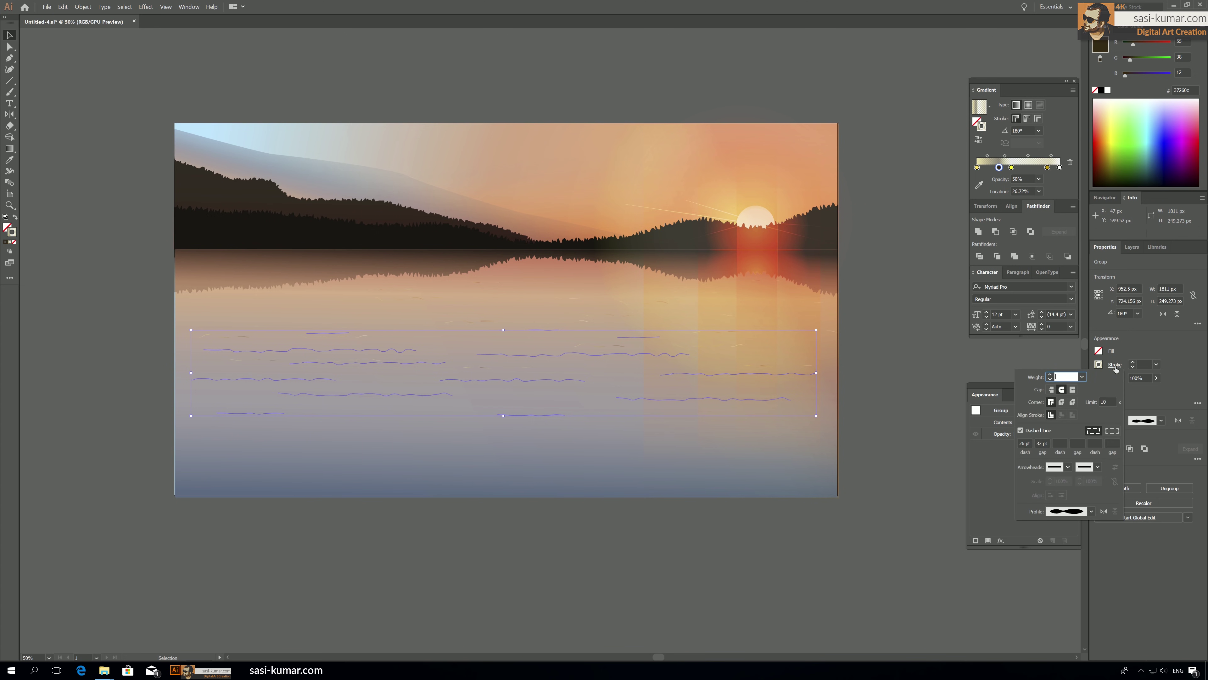
click(1027, 447)
text(1)
key(Tab)
click(1026, 443)
text(30)
key(Tab)
key(Return)
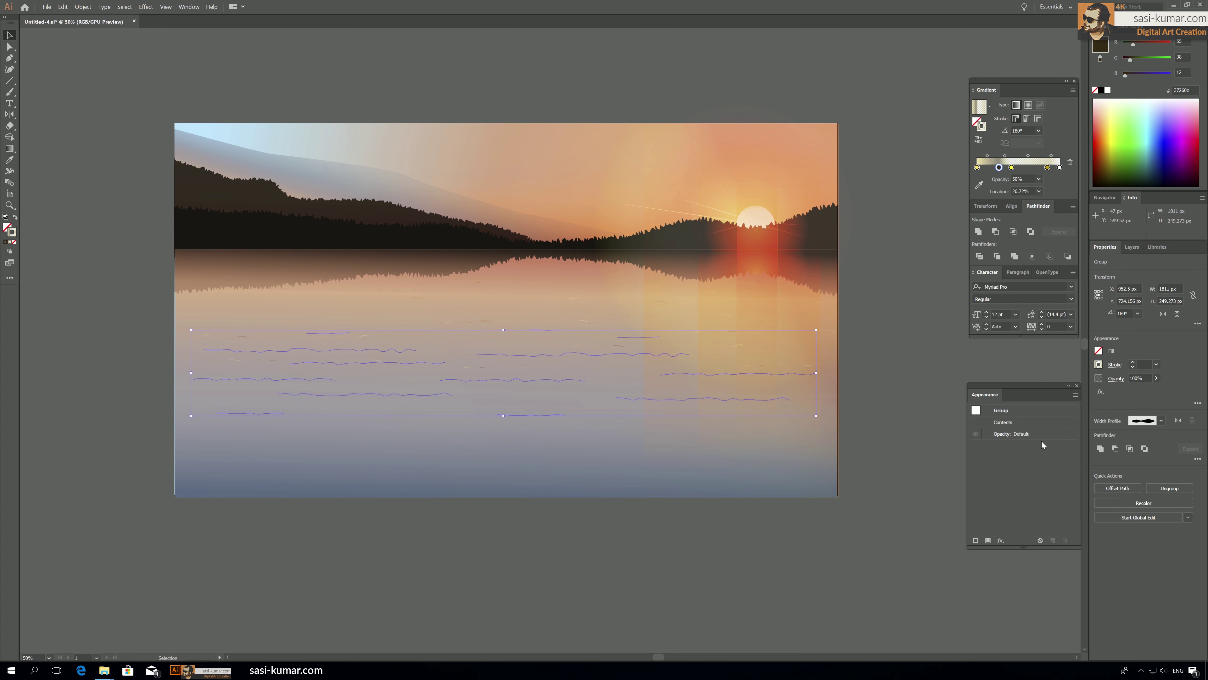
click(831, 572)
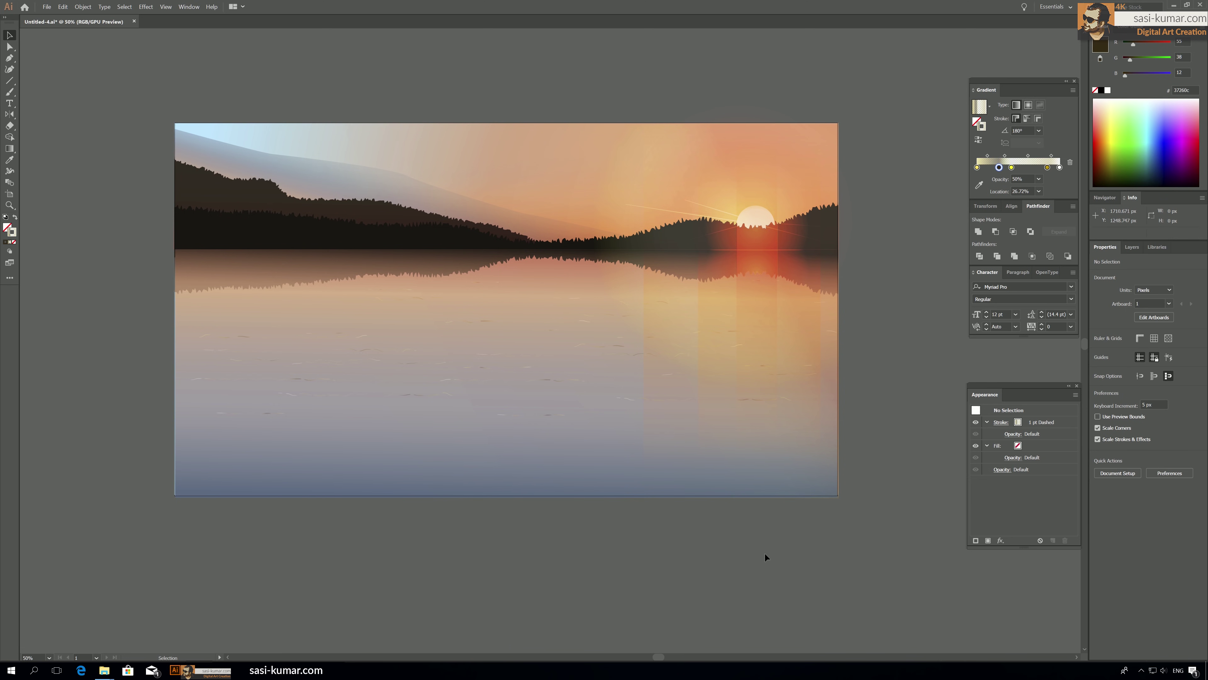
Set the blending mode of the reflected ripple group to Lighten.
click(307, 380)
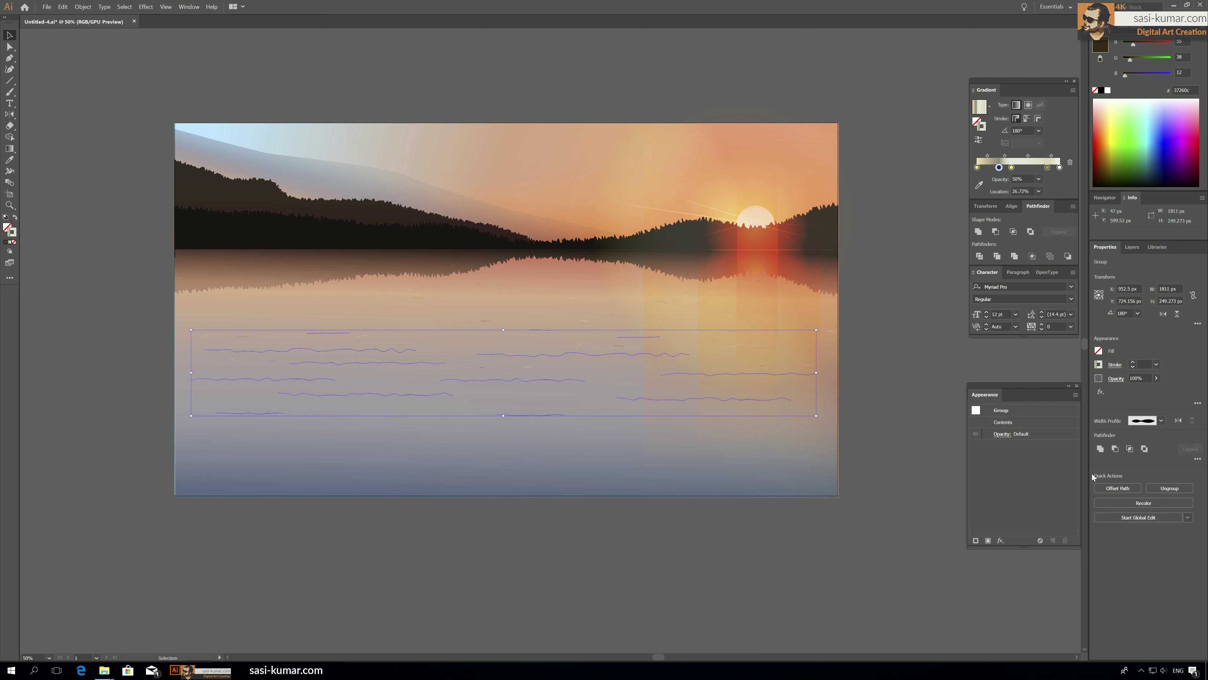
click(1116, 378)
click(1039, 396)
click(1053, 456)
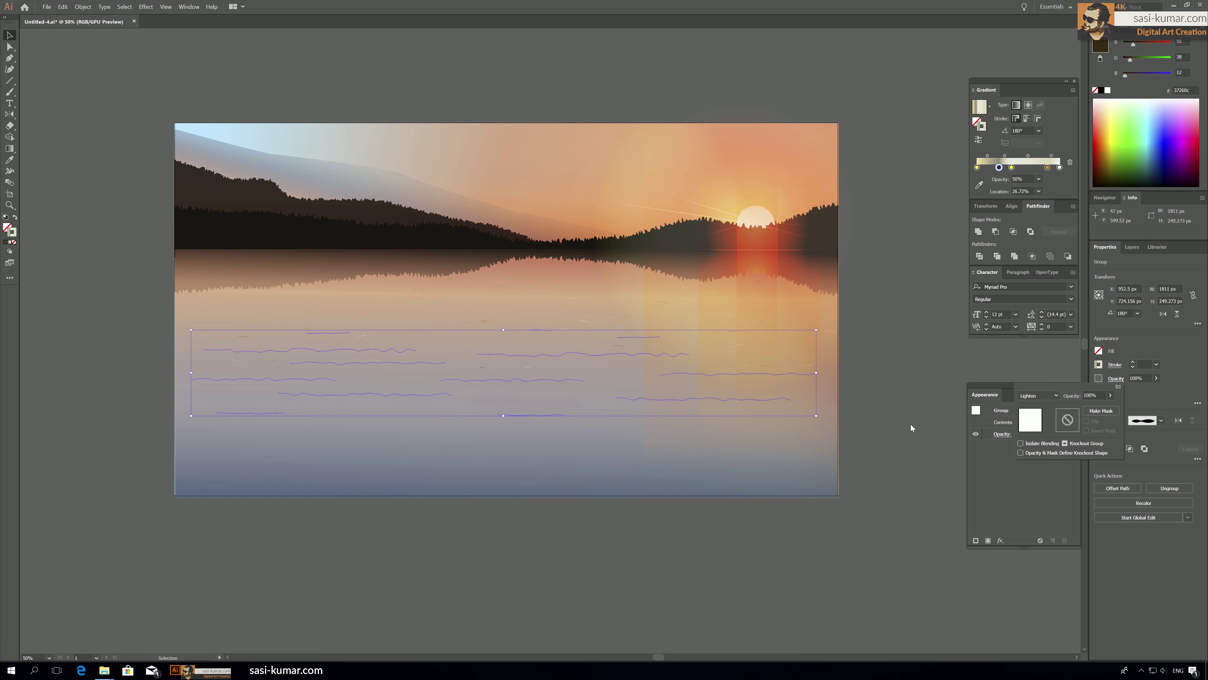
click(911, 425)
click(905, 421)
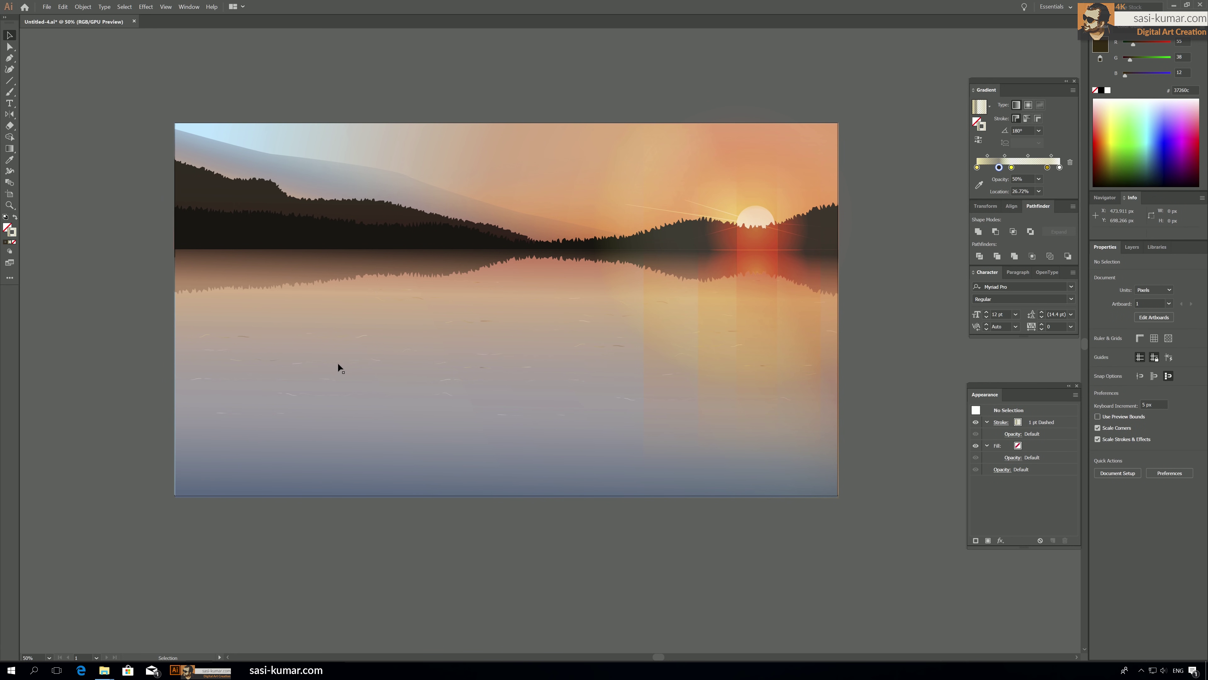
Draw a closed, thin pointed sliver about 421 px wide and 31 px high in the sky left of the sun with the Pen tool.
key(ctrl+1)
key(F7)
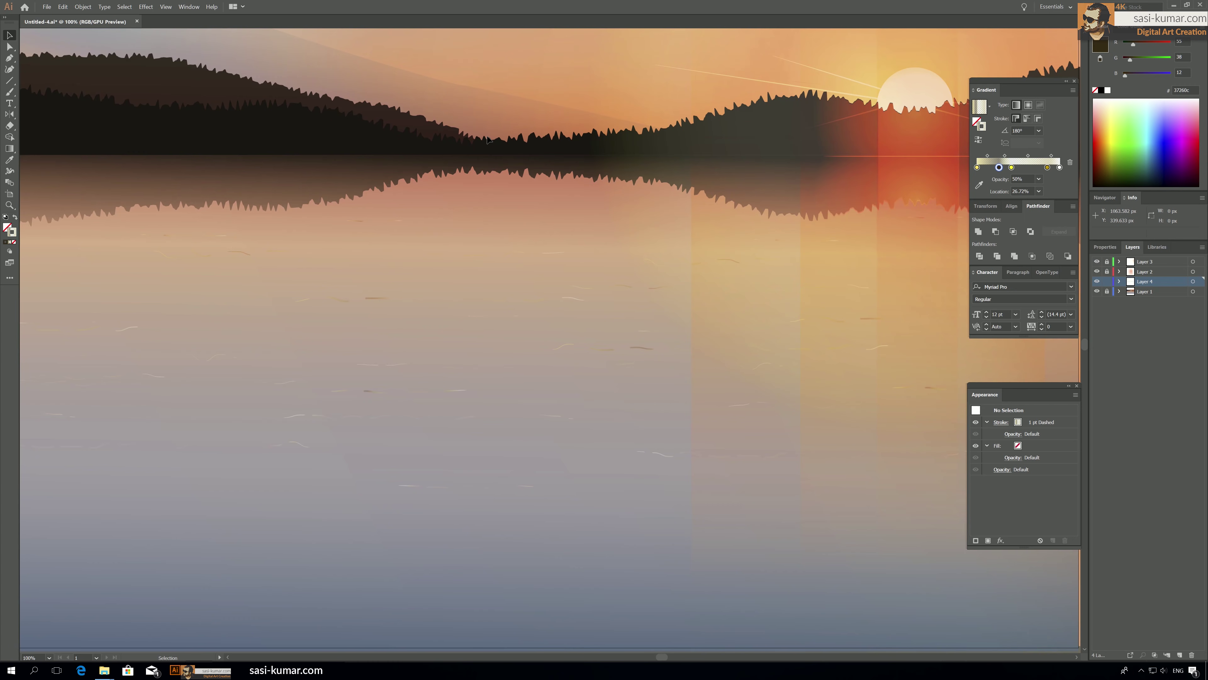
key(ctrl+0)
key(ctrl+minus)
mouse_move(533, 213)
mouse_down()
mouse_move(542, 237)
mouse_move(527, 190)
mouse_up()
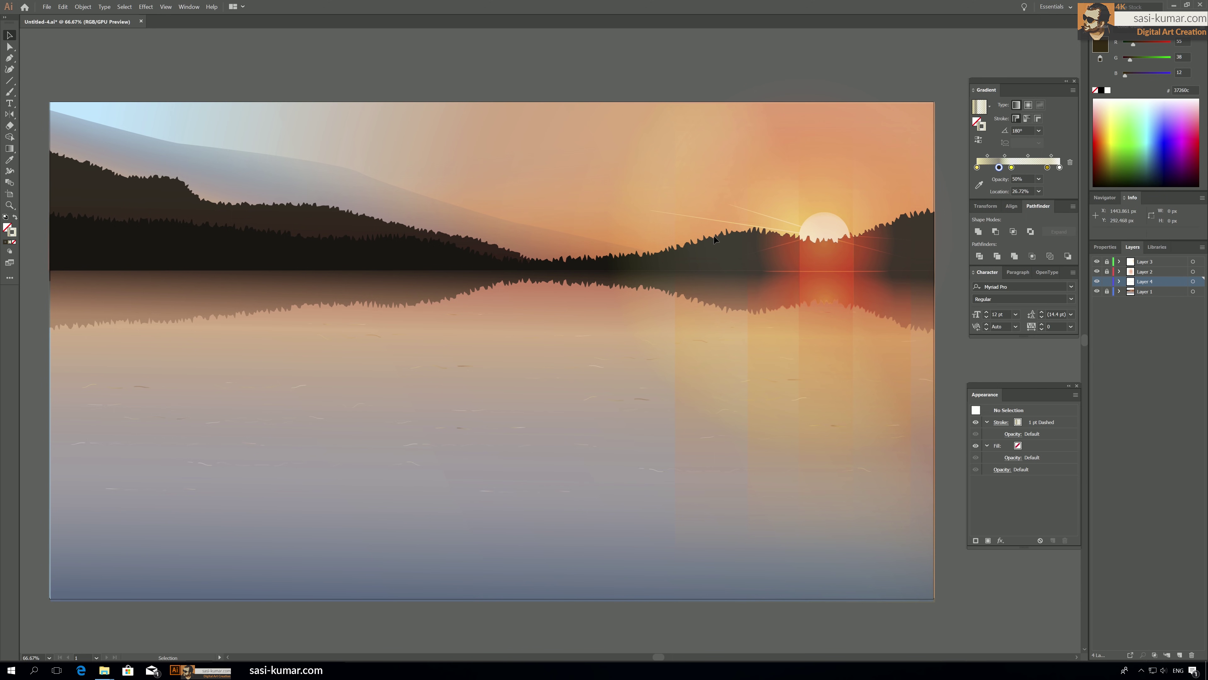
click(9, 81)
click(10, 58)
click(547, 175)
click(741, 183)
click(595, 188)
click(679, 183)
click(546, 174)
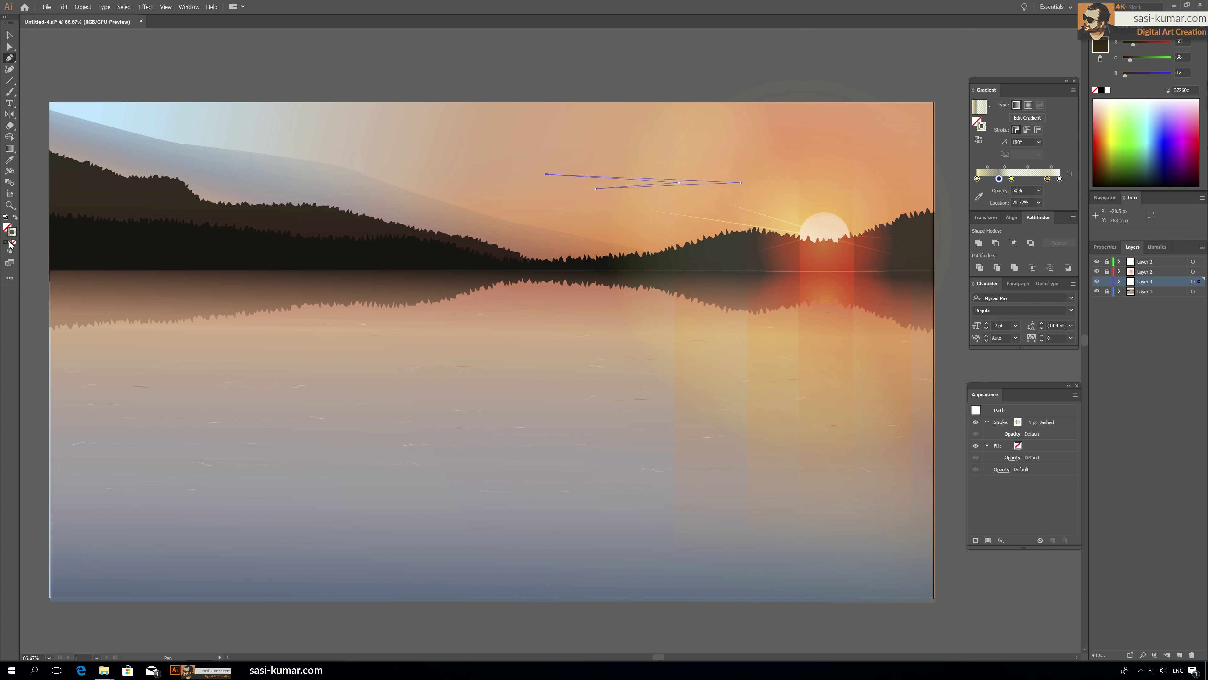
Swap the sliver's fill and stroke so the gradient becomes its fill, leaving it without a stroke.
click(15, 217)
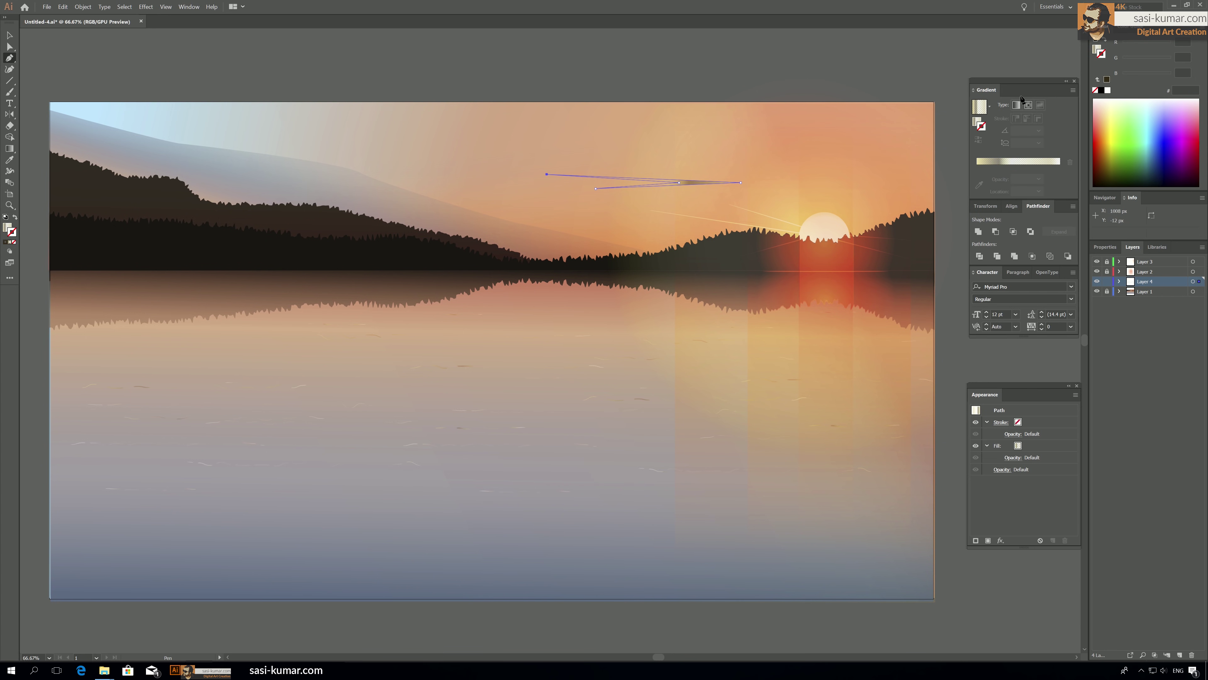
key(v)
click(563, 189)
click(682, 183)
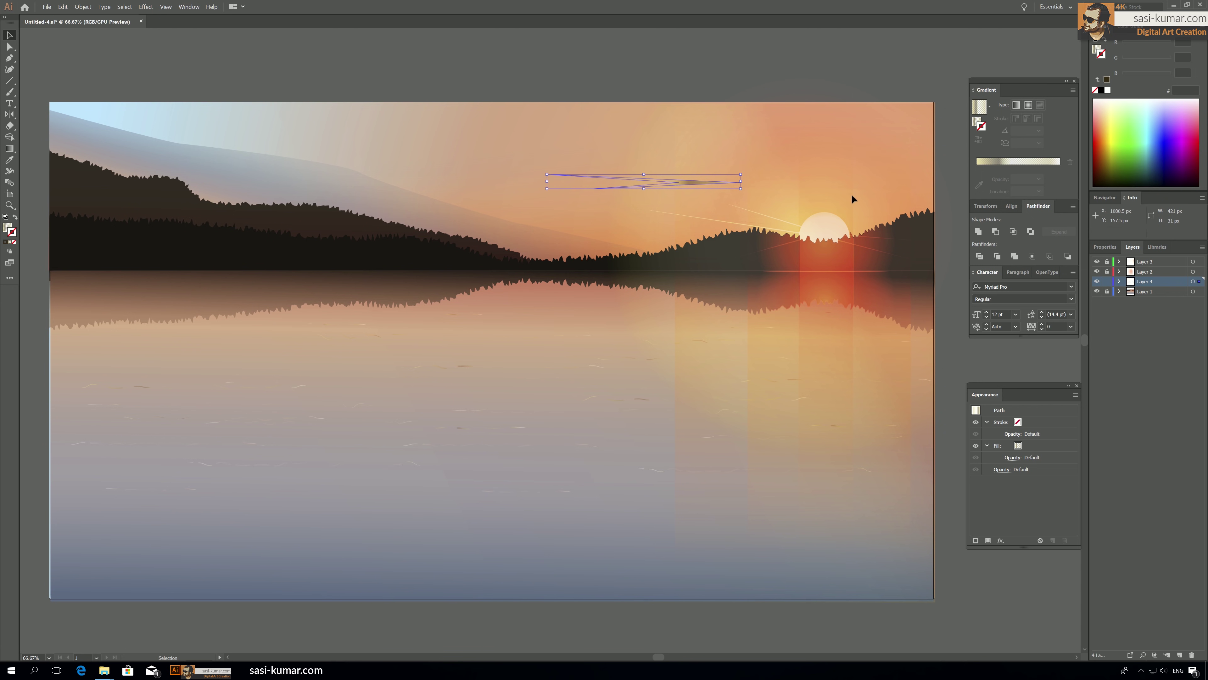
Simplify the sliver's fill gradient by removing the brown and white stops, and set a middle yellow stop at 51.77% to 70% opacity.
click(8, 227)
drag(999, 180, 999, 207)
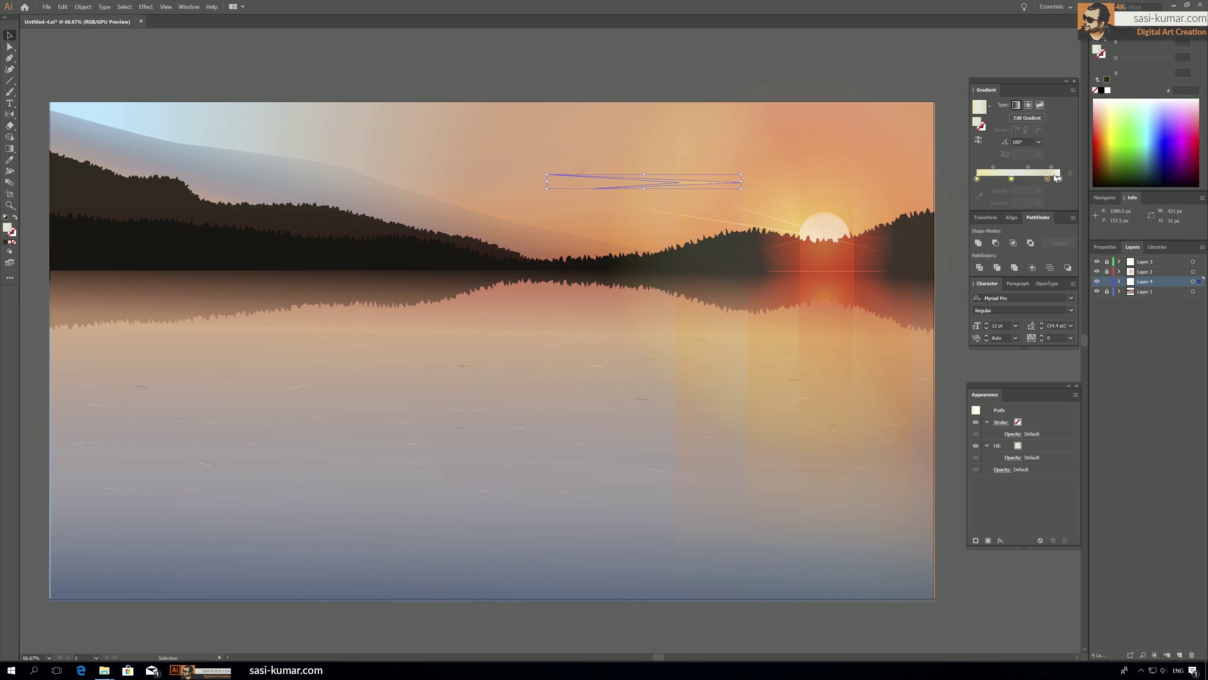
drag(1060, 179, 1020, 181)
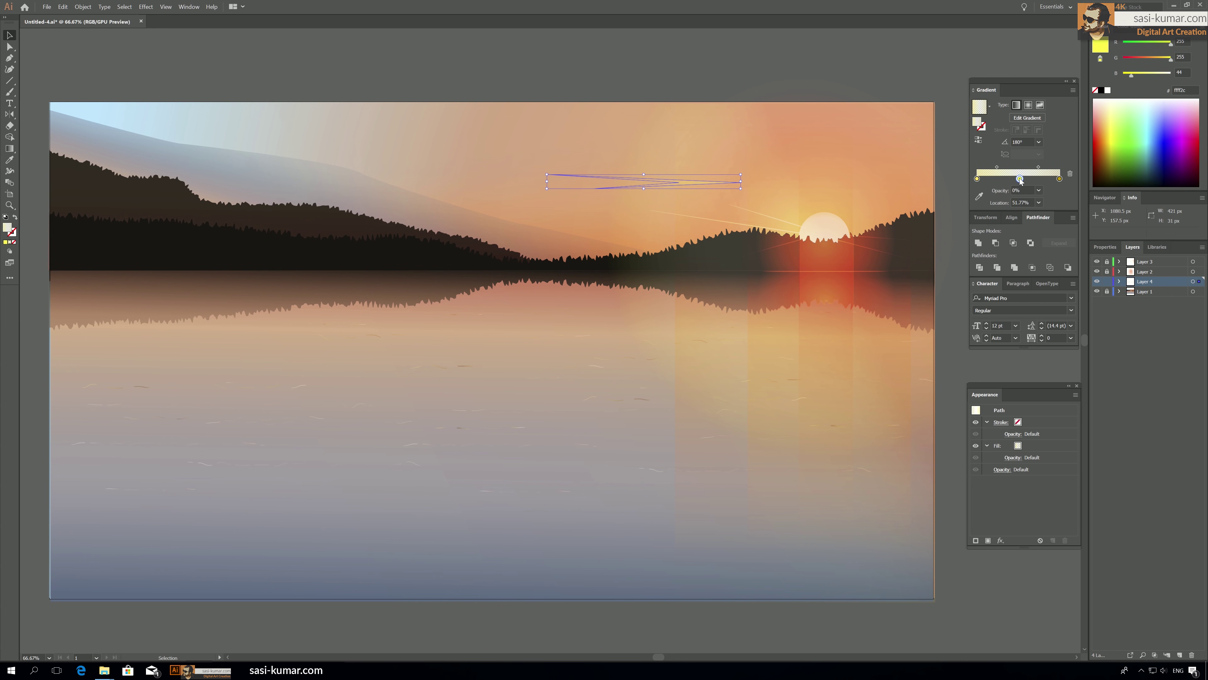
click(1039, 190)
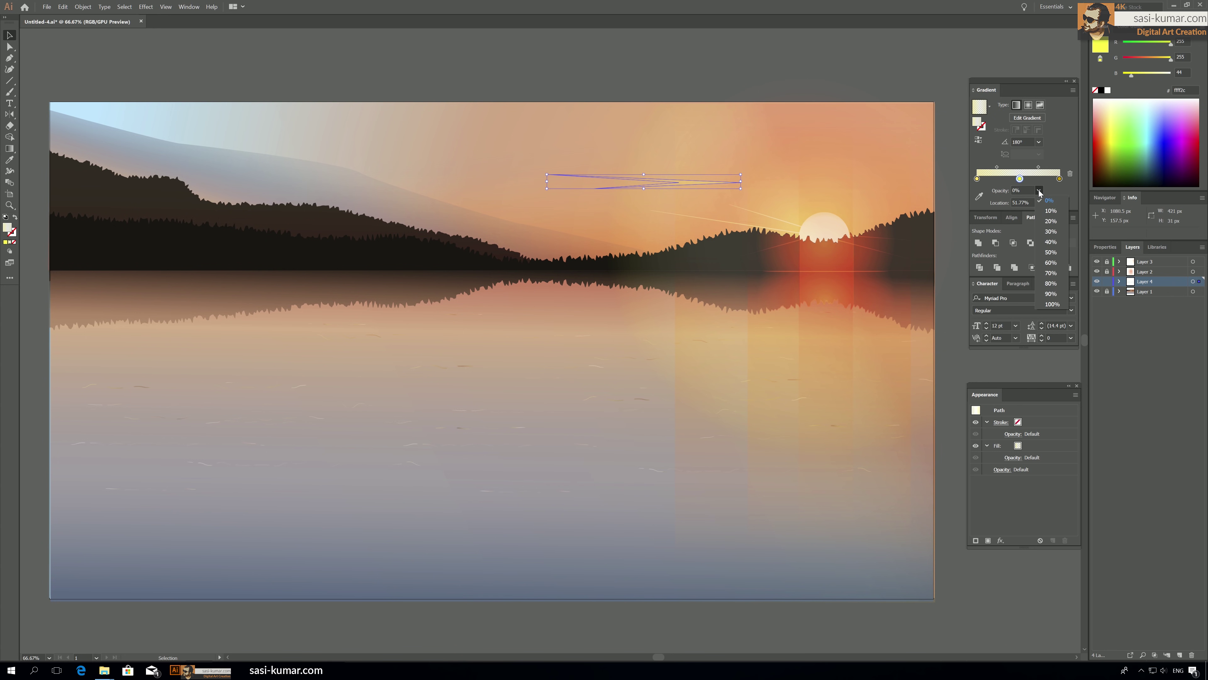
click(1055, 278)
click(856, 48)
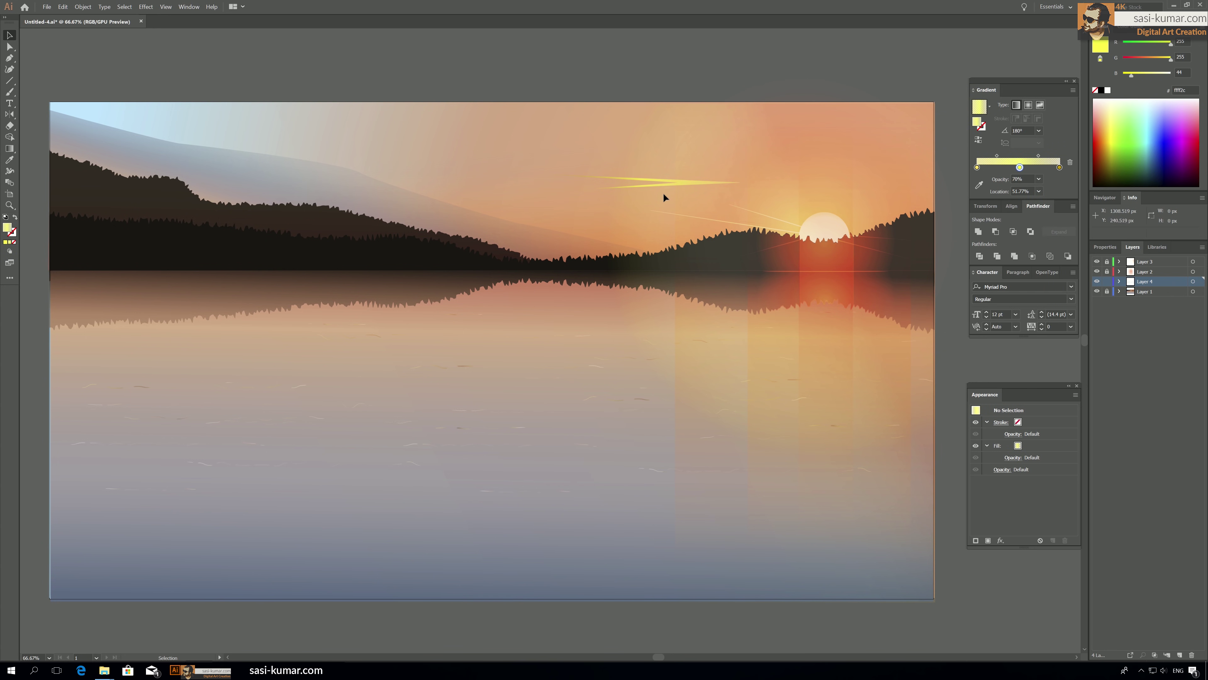
Set the yellow cloud sliver's opacity to 50% and move it about 46 px away from the sun.
click(672, 181)
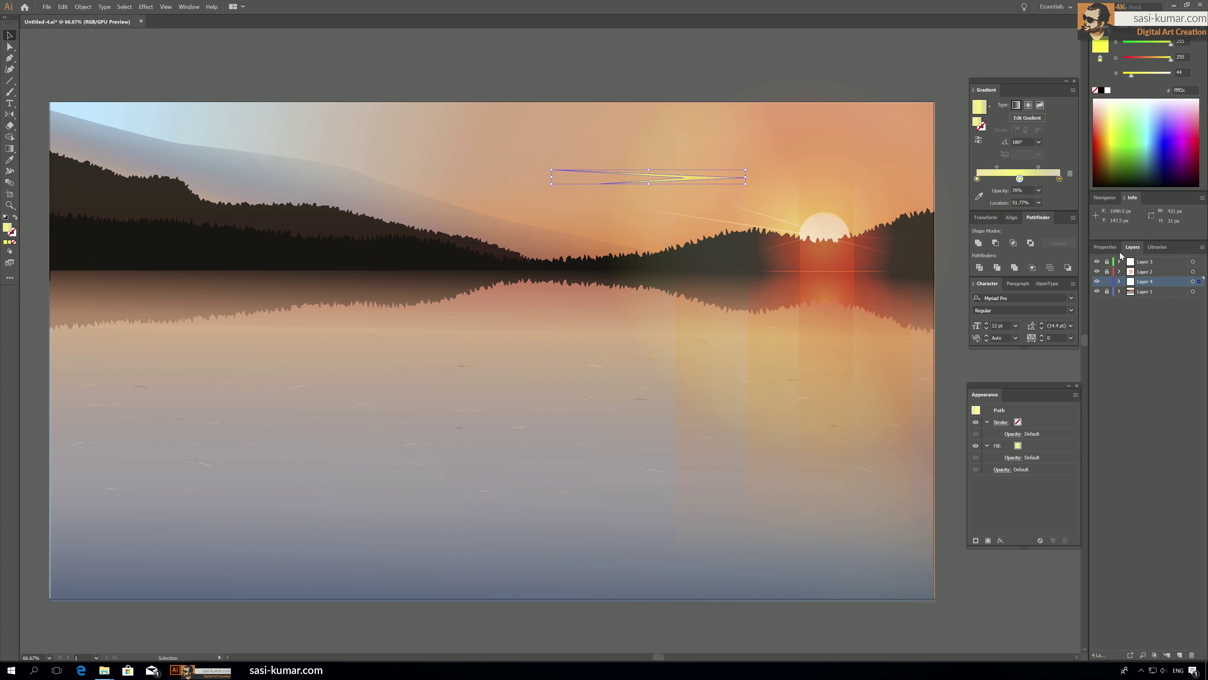
click(1105, 246)
click(1156, 378)
drag(1159, 390, 1138, 391)
click(708, 77)
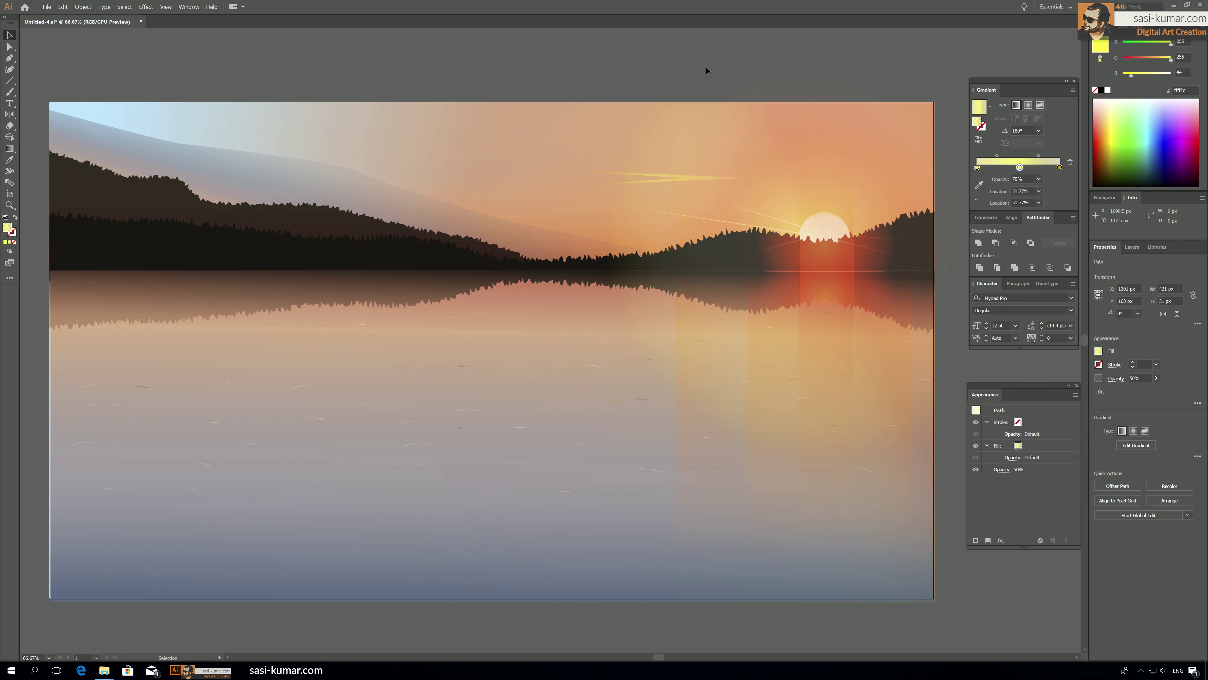
drag(691, 174, 659, 178)
click(736, 66)
Change the sliver's middle gradient stop from yellow to white (ffffff).
double_click(1020, 179)
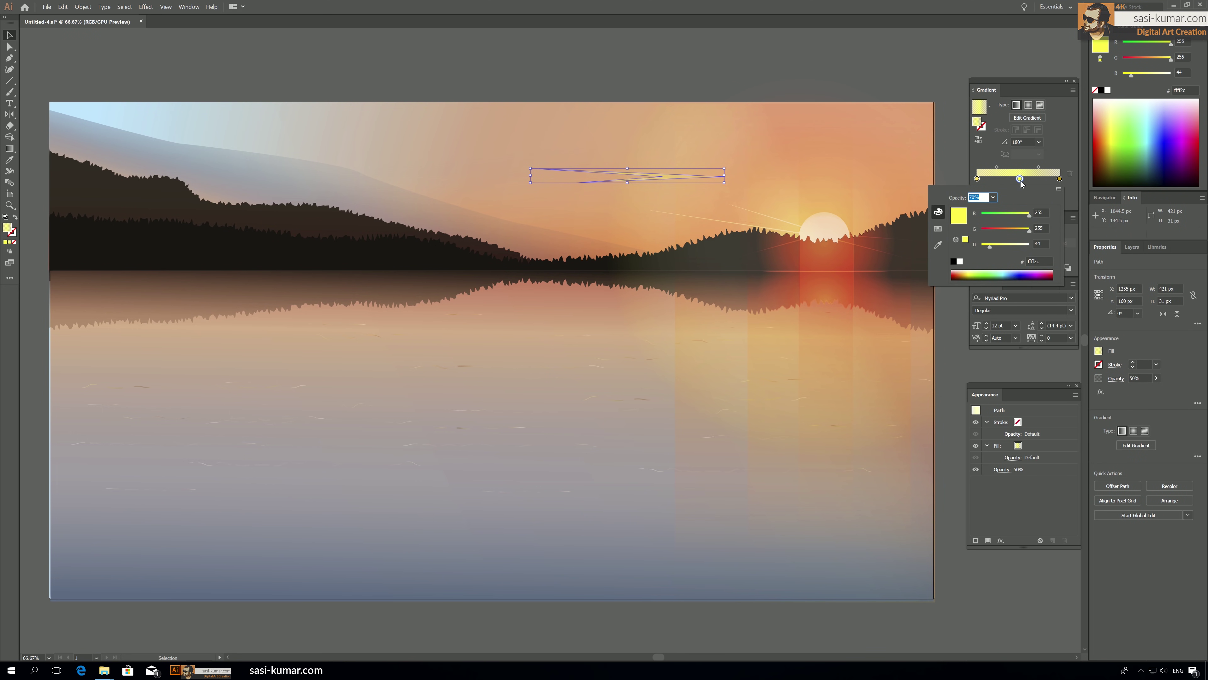
drag(1016, 245, 1031, 249)
click(691, 186)
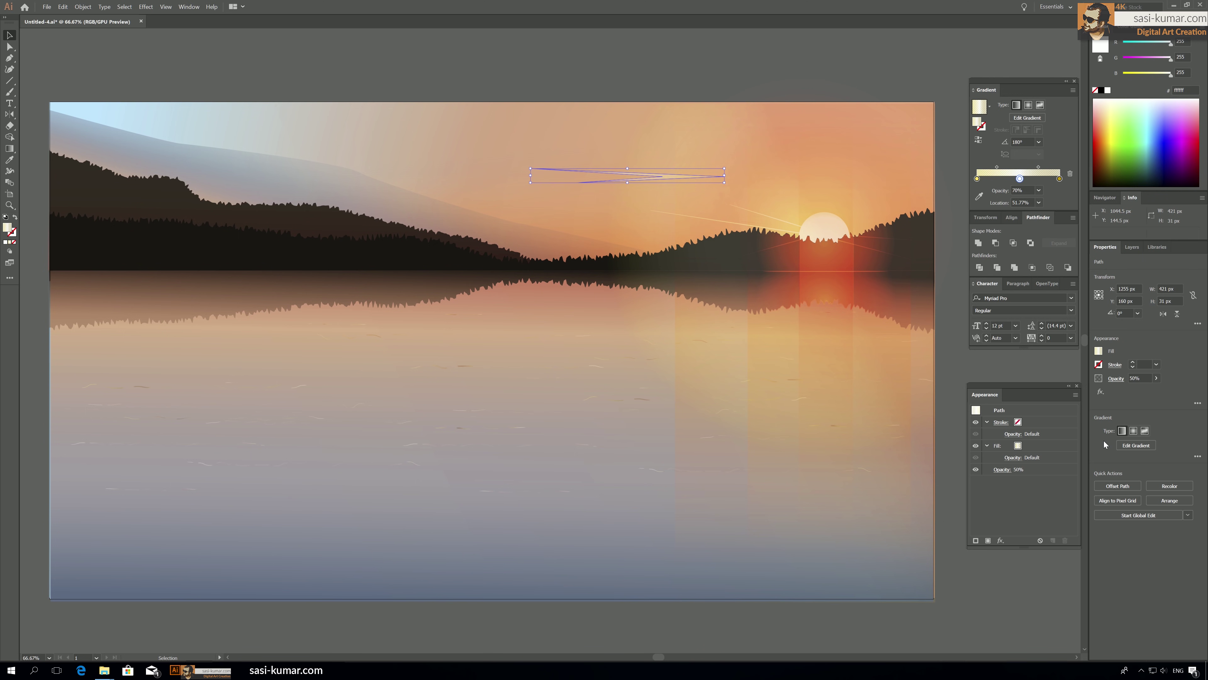
Set the blending mode of the cloud sliver to Screen.
click(1116, 378)
click(1140, 391)
click(1116, 379)
click(1026, 397)
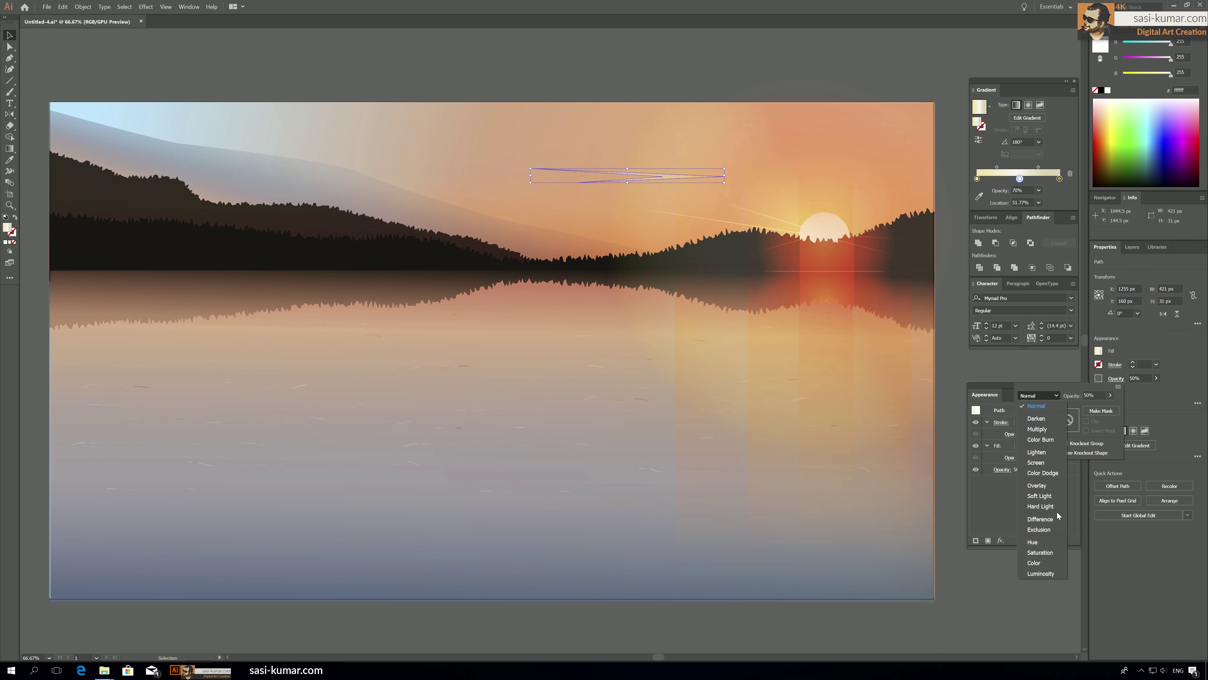
click(1050, 489)
click(1053, 399)
click(1053, 468)
click(950, 346)
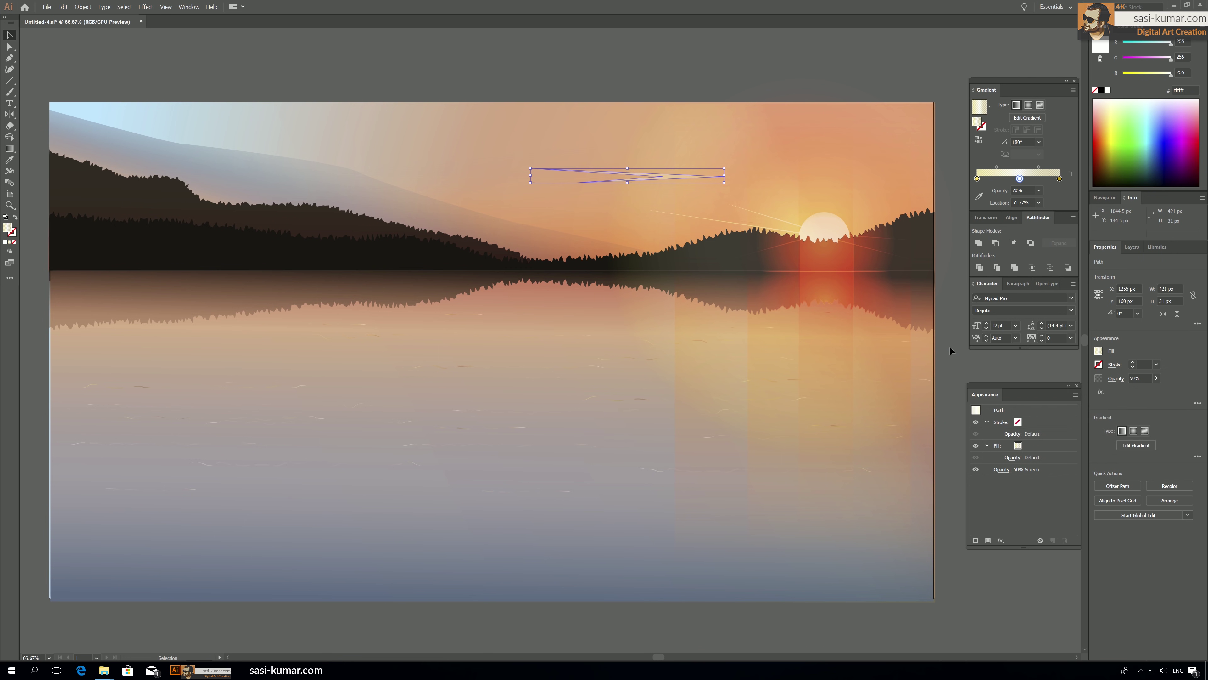
click(942, 355)
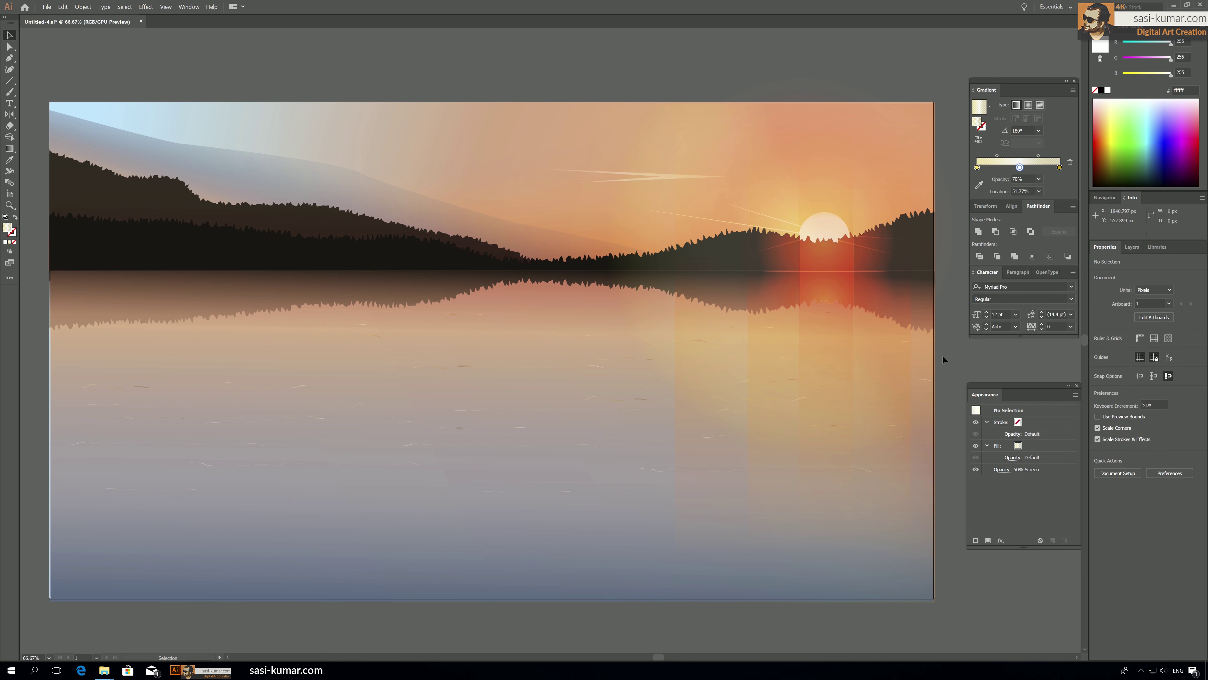
Apply a Zig Zag effect with smooth points to the cloud sliver so it bends into a curved streak.
click(665, 176)
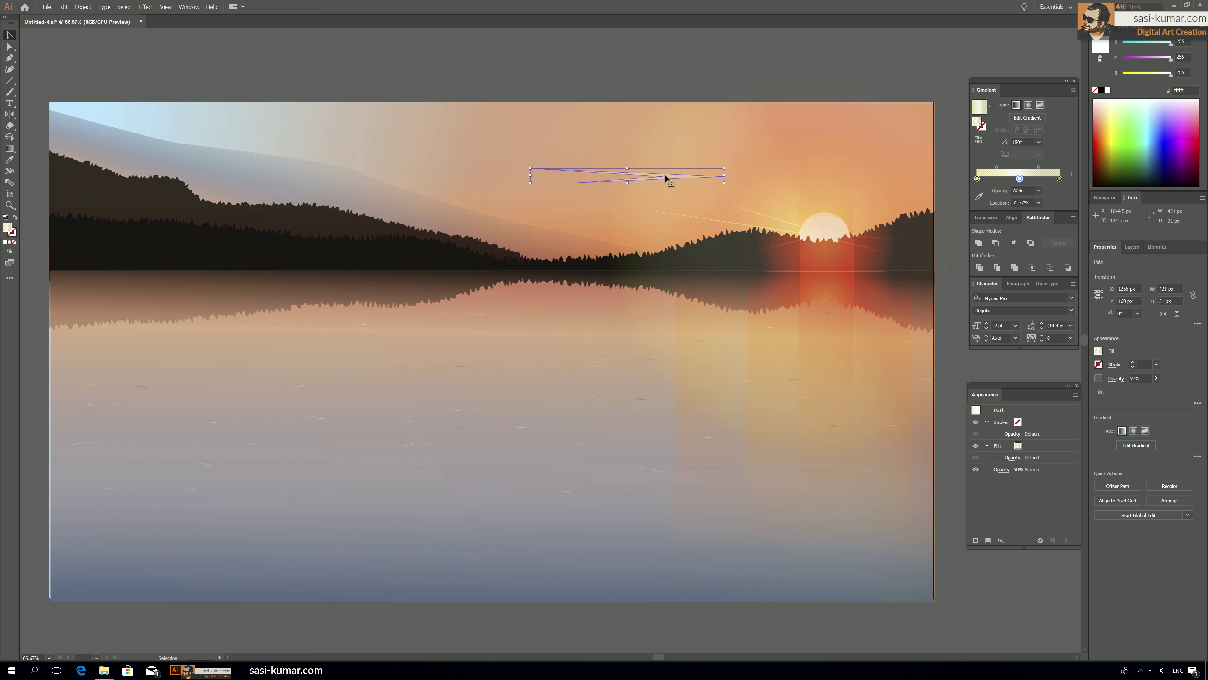
click(146, 6)
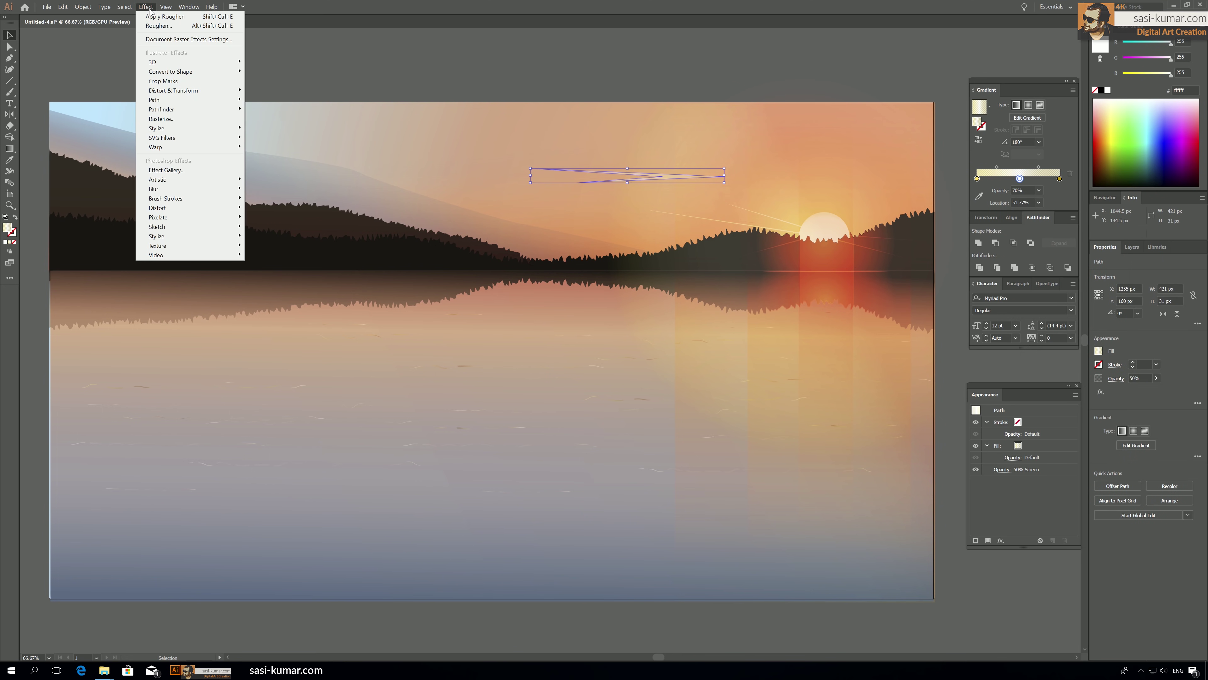
mouse_move(223, 93)
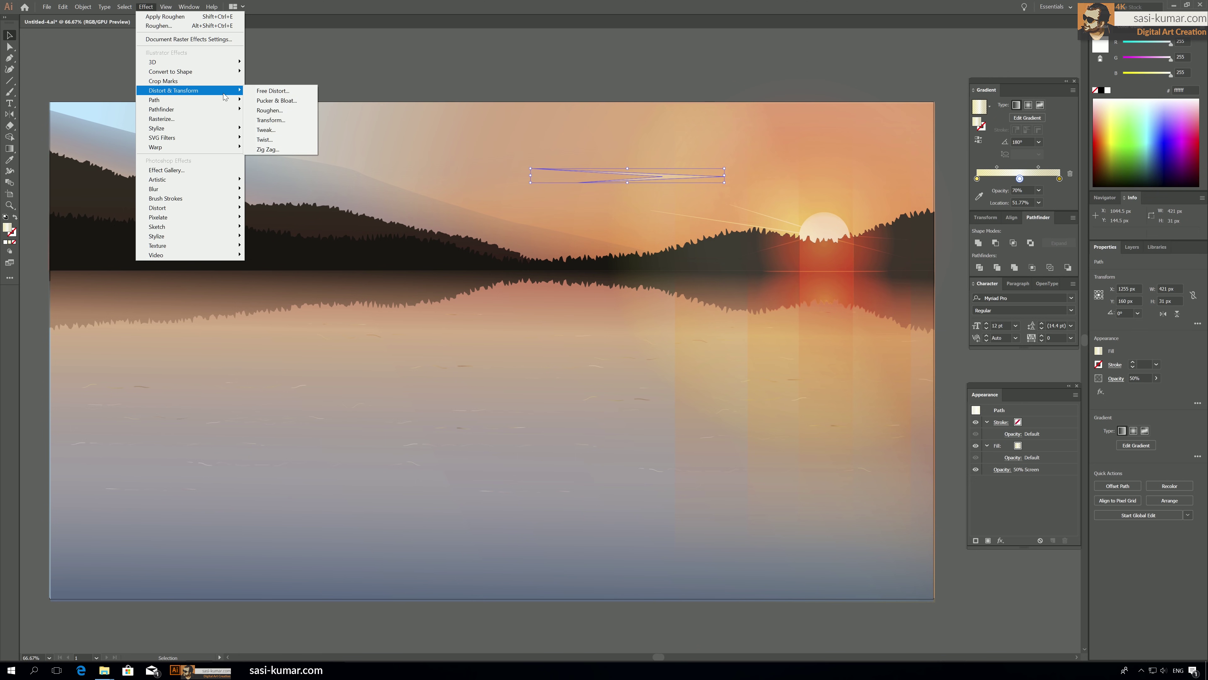
click(287, 150)
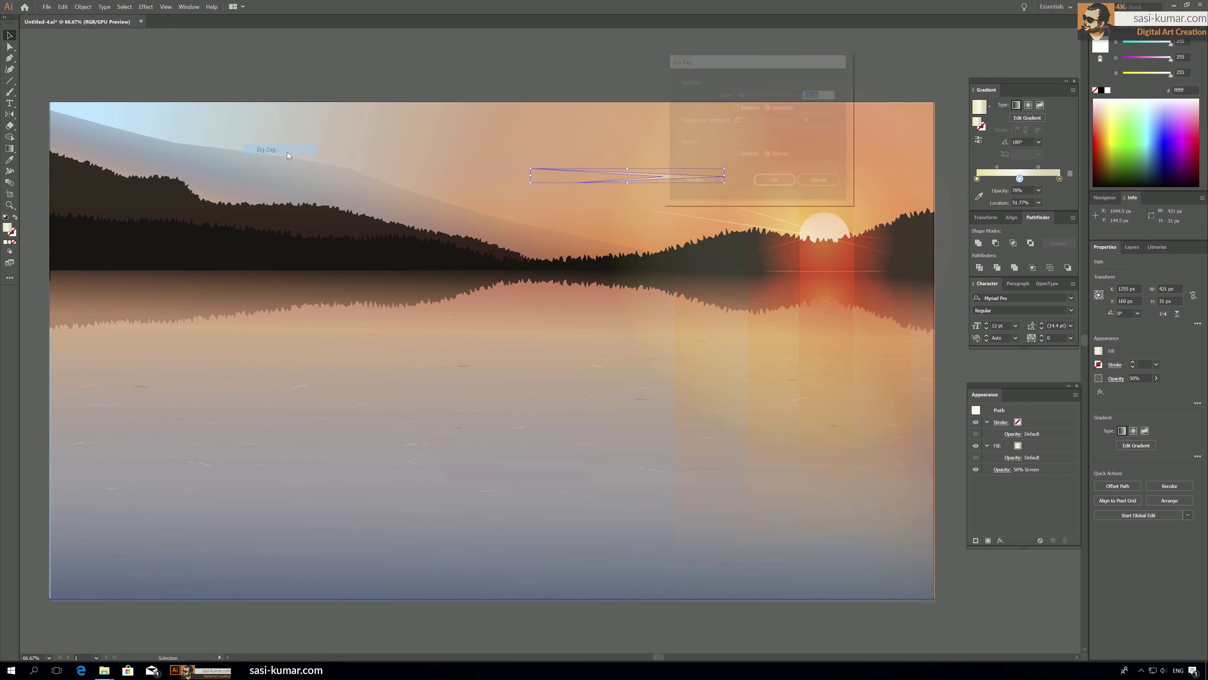
click(687, 181)
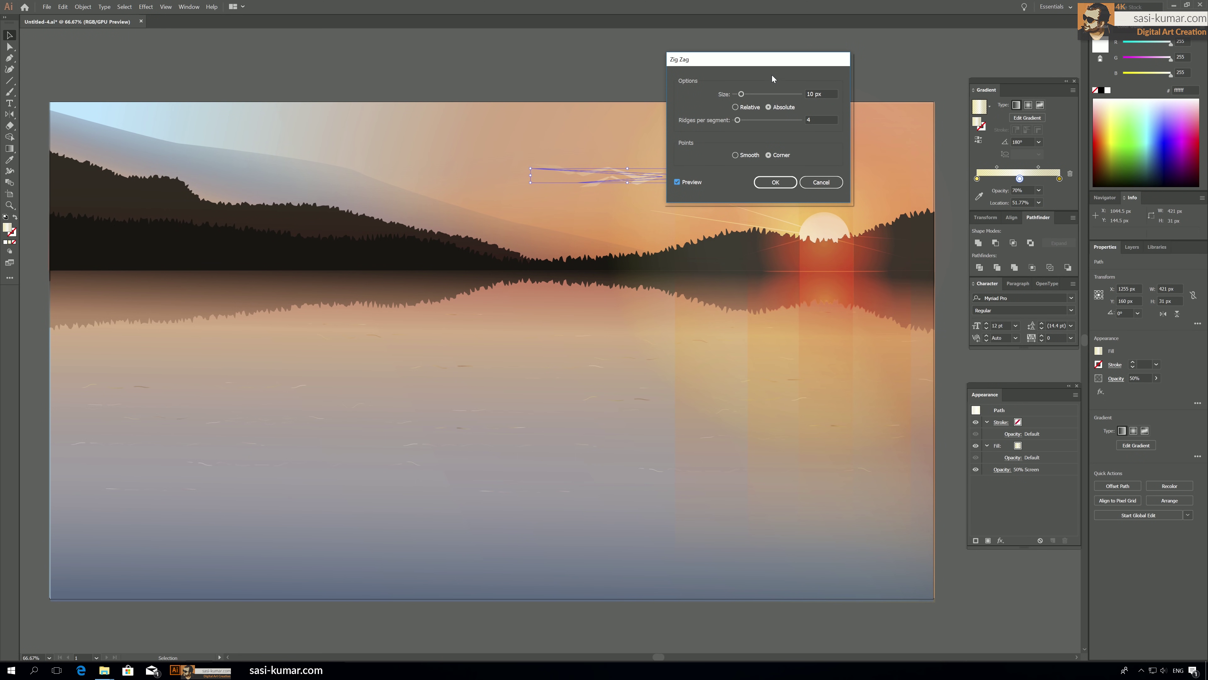
drag(770, 65, 862, 44)
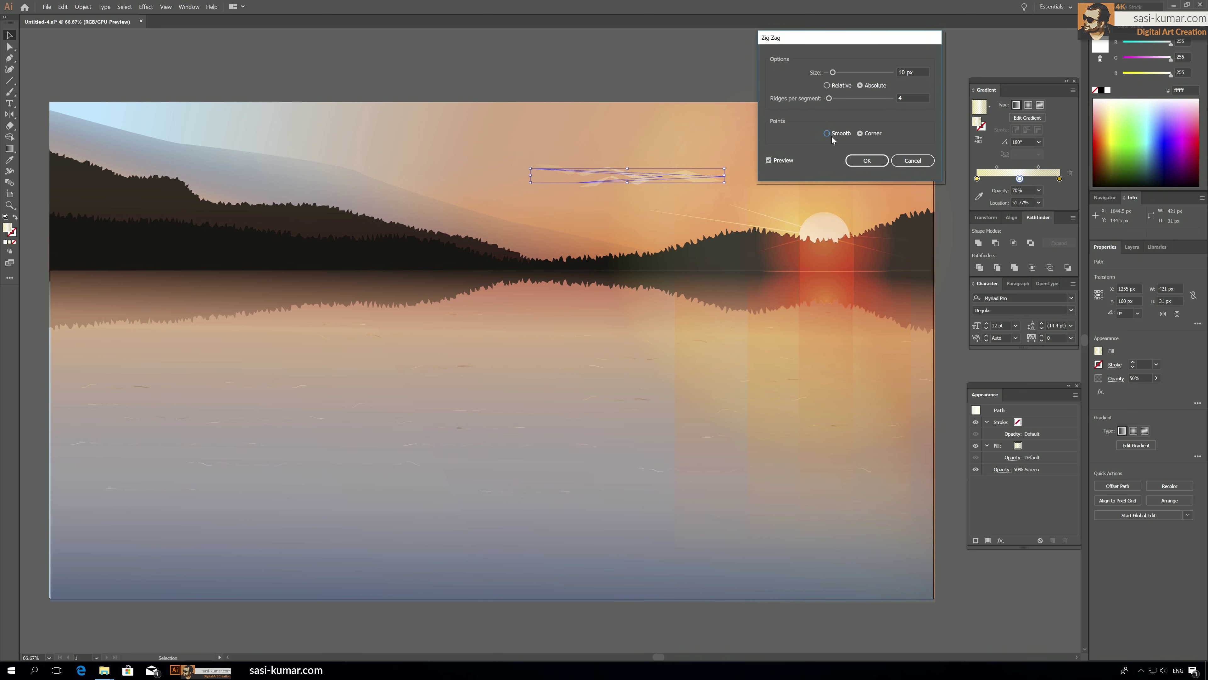
drag(832, 99, 831, 72)
click(852, 165)
click(784, 85)
Shift the curved cloud streak slightly in the sky and expand its appearance.
drag(698, 191, 689, 179)
click(83, 7)
click(114, 109)
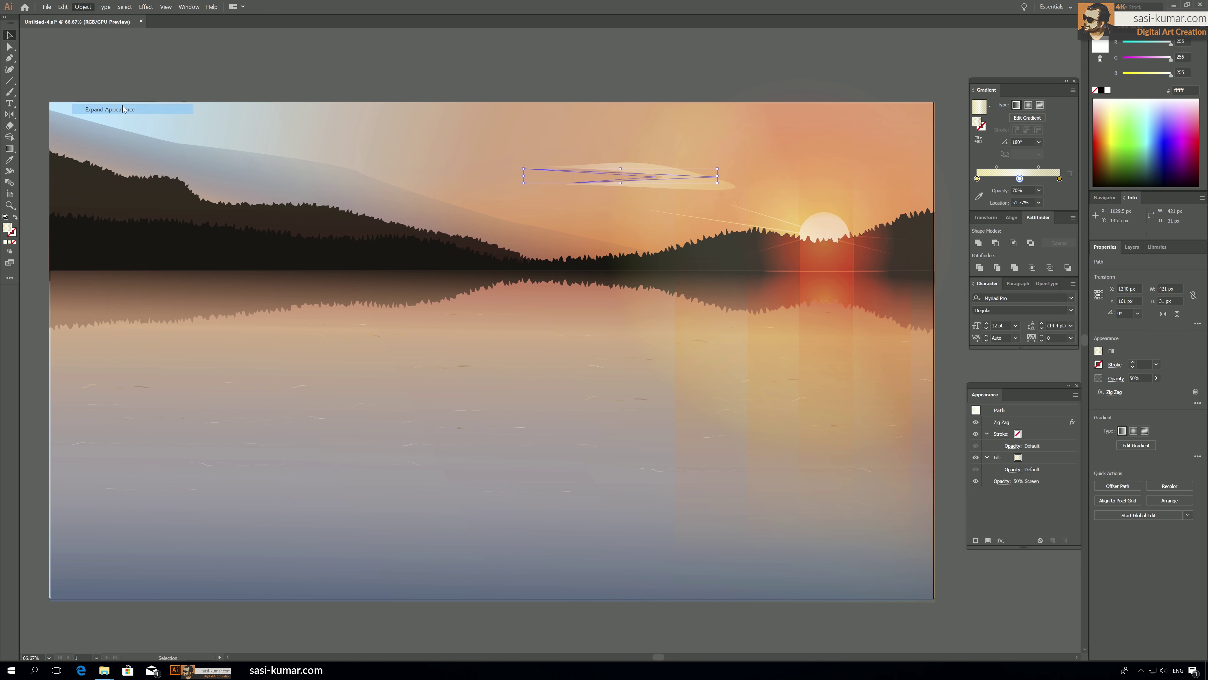
Adjust the opacity of the streak's outer gradient stops and move the first gradient midpoint to 60.92%.
click(1060, 179)
click(1039, 191)
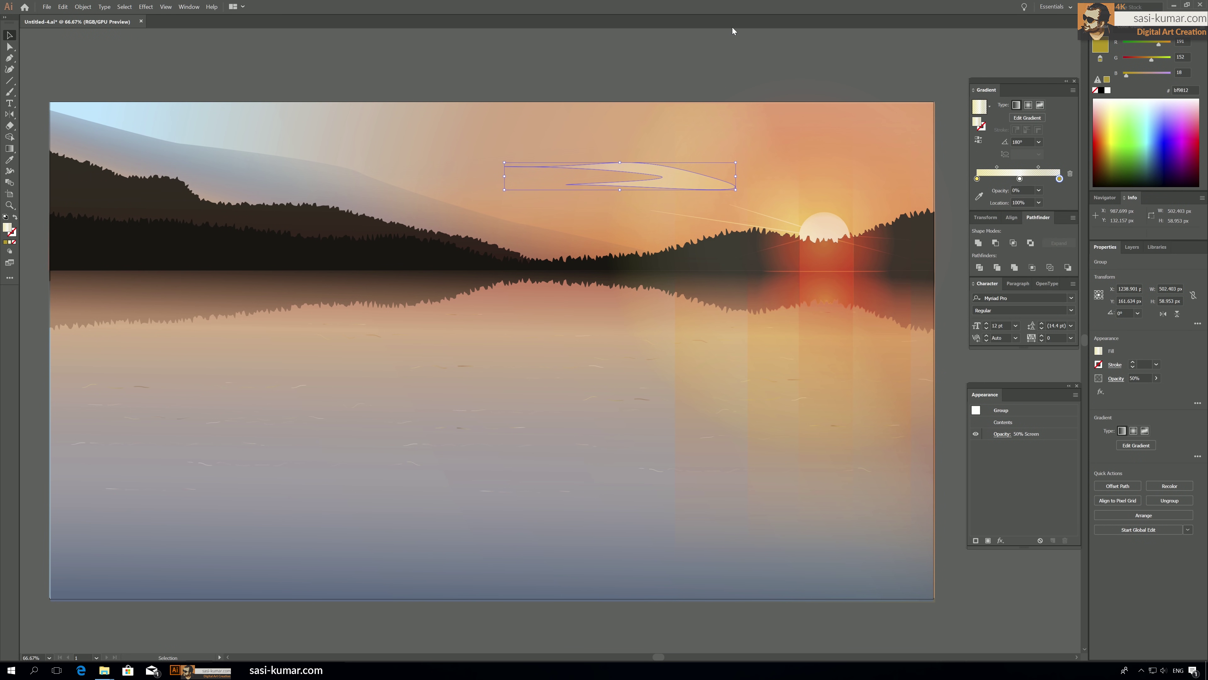
click(976, 178)
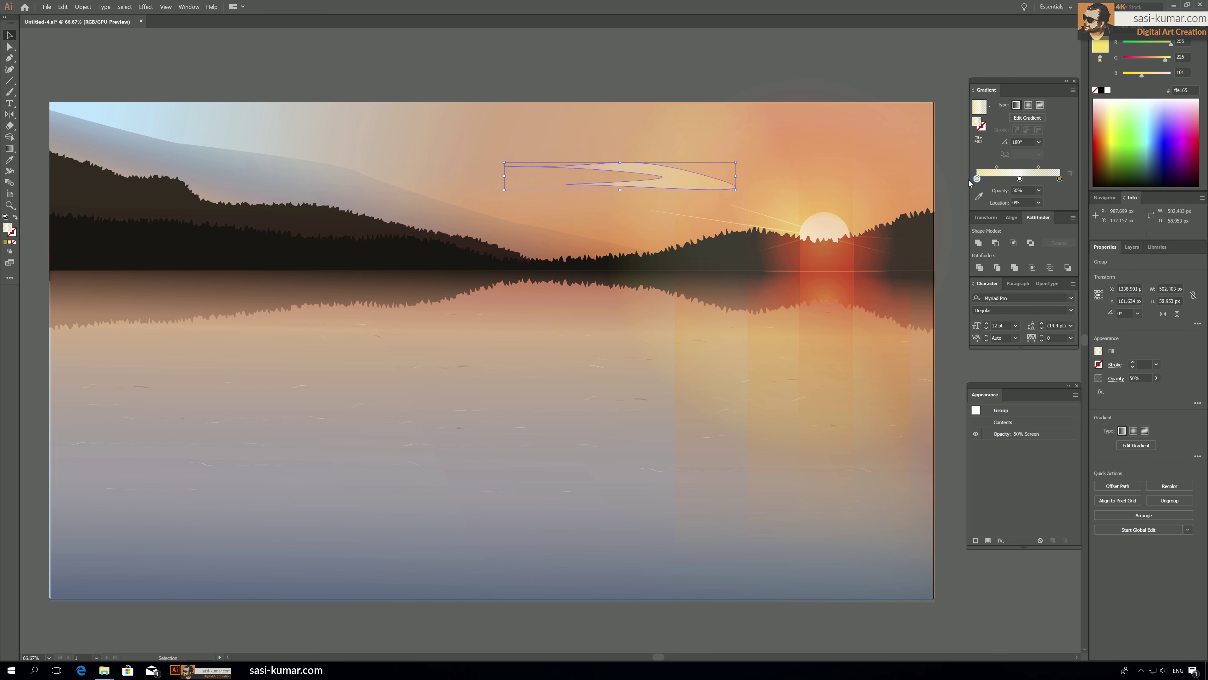
click(1039, 190)
click(1047, 200)
click(738, 71)
drag(1019, 178, 1004, 166)
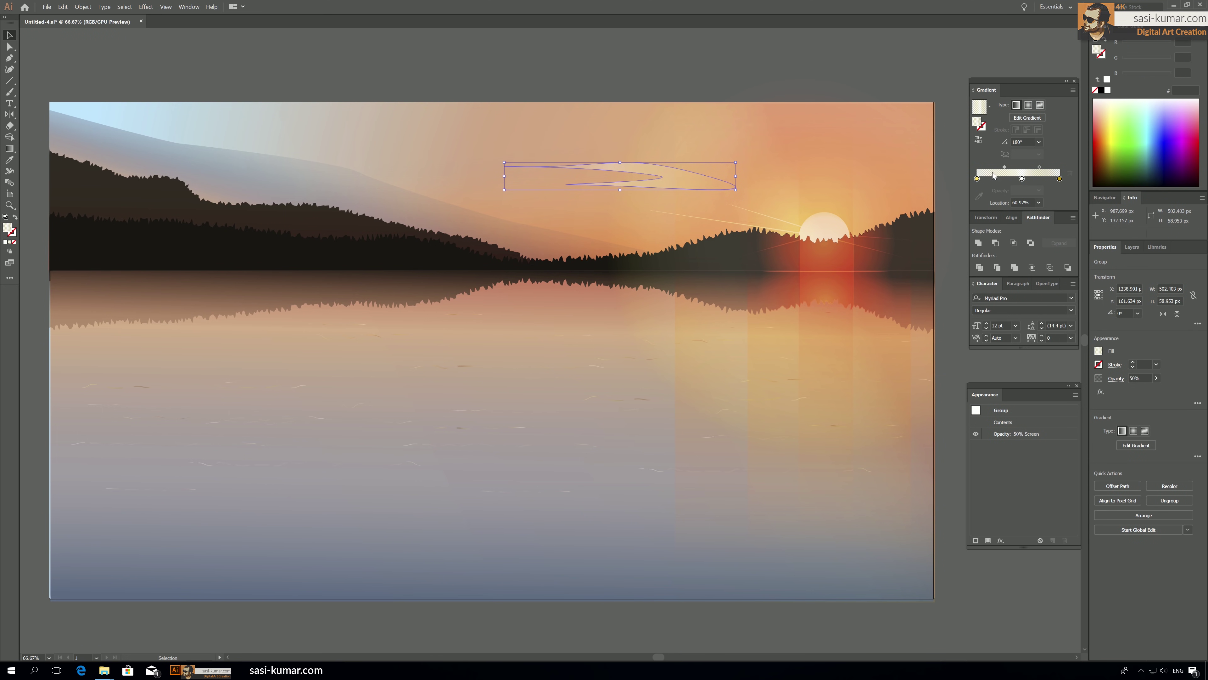
click(699, 46)
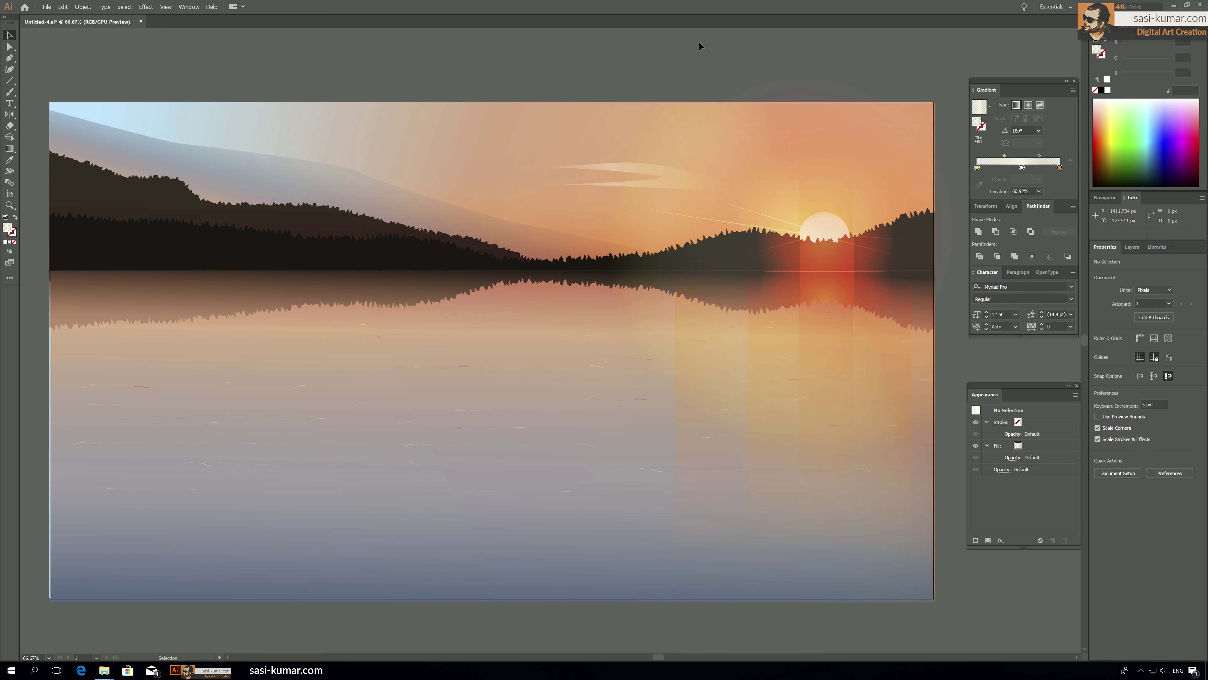
Lower the cloud streak's opacity to 26% and move it about 30 px higher in the sky.
click(691, 183)
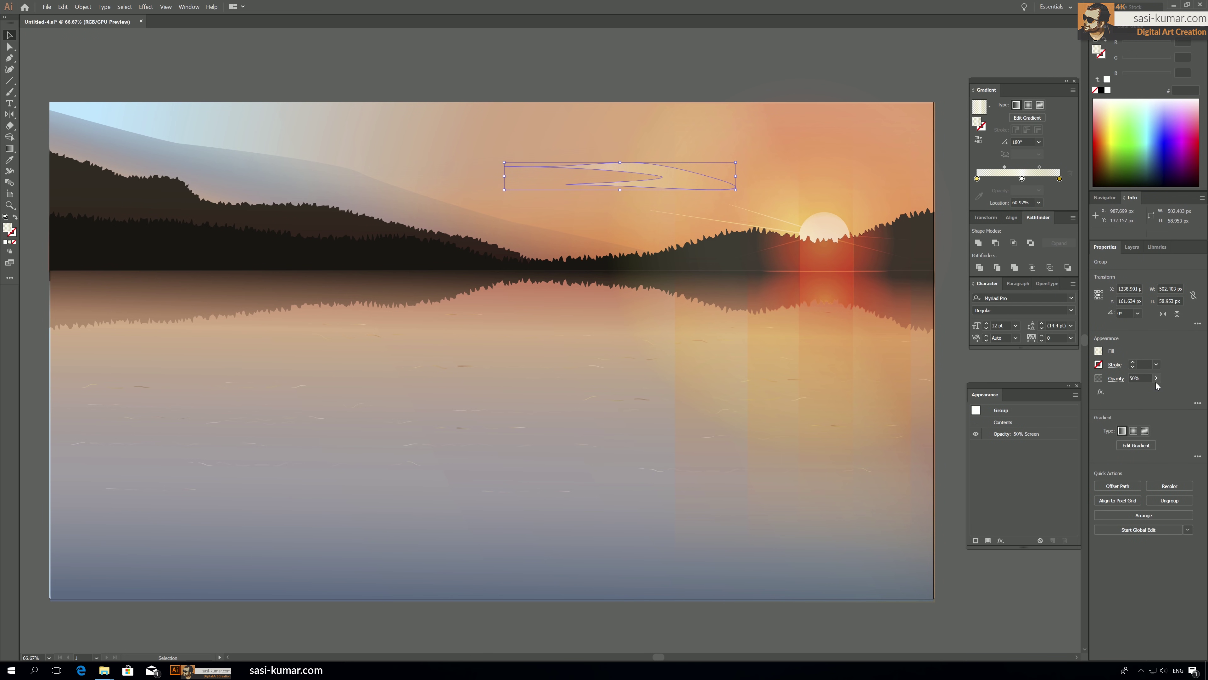
drag(1137, 390, 1129, 391)
click(663, 62)
drag(683, 179, 636, 162)
click(691, 47)
click(654, 80)
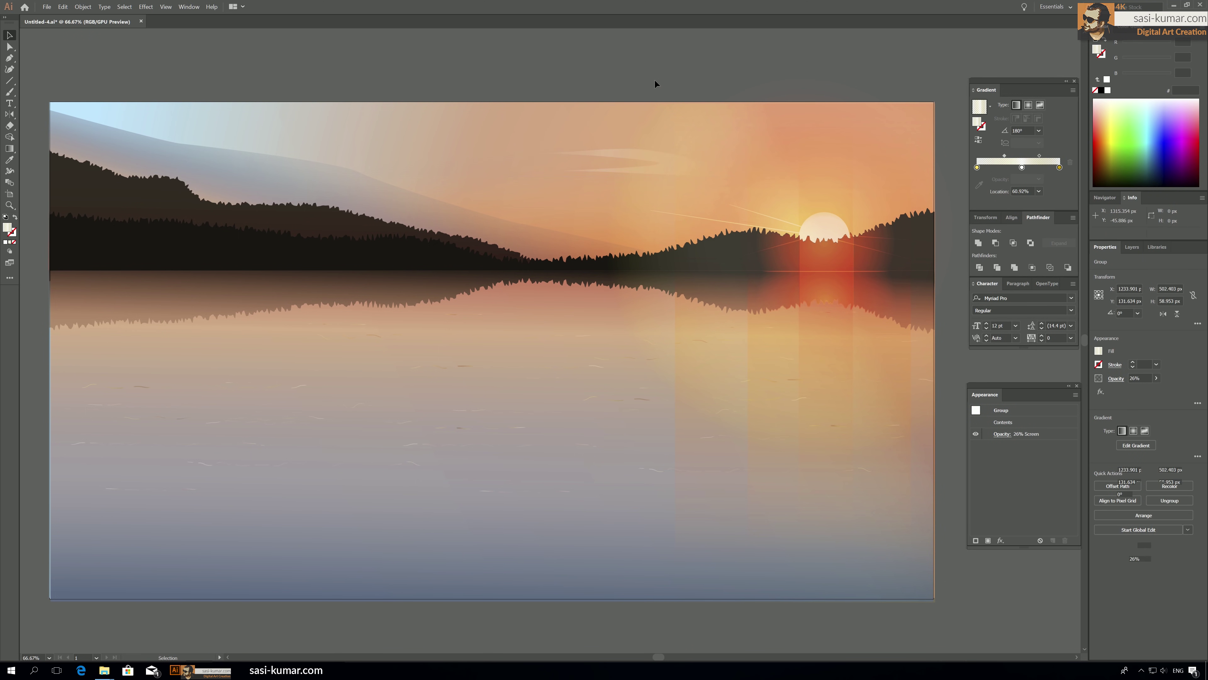
click(658, 168)
double_click(10, 114)
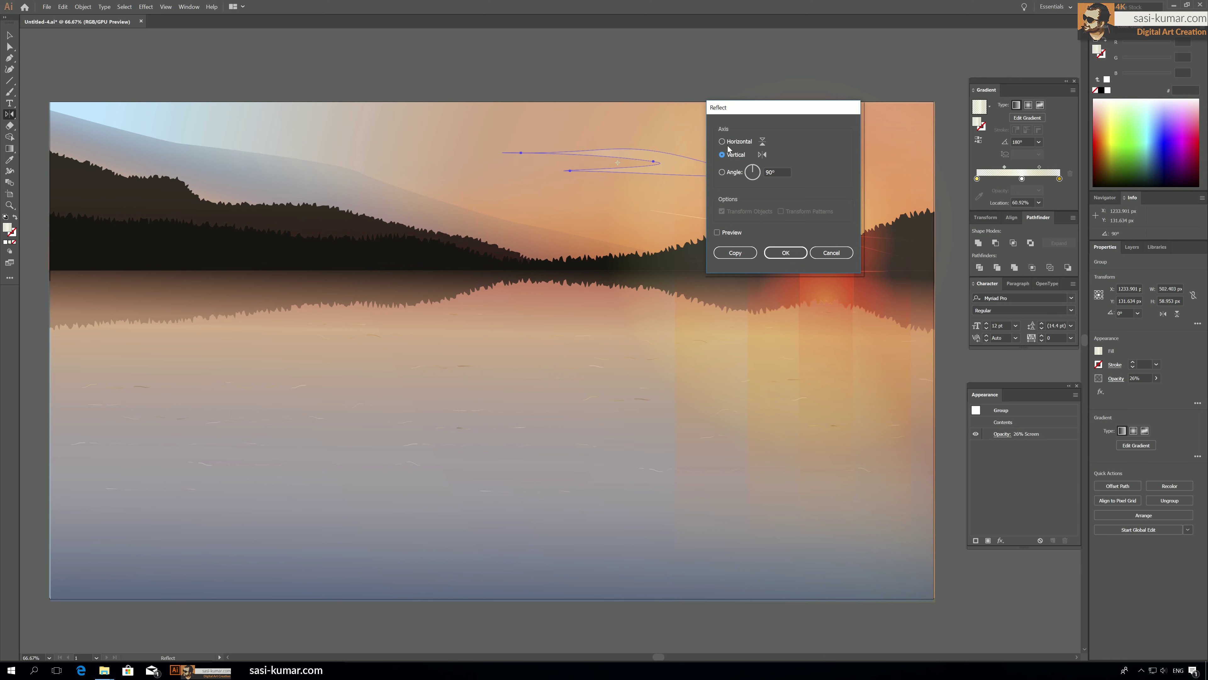
click(737, 142)
click(786, 252)
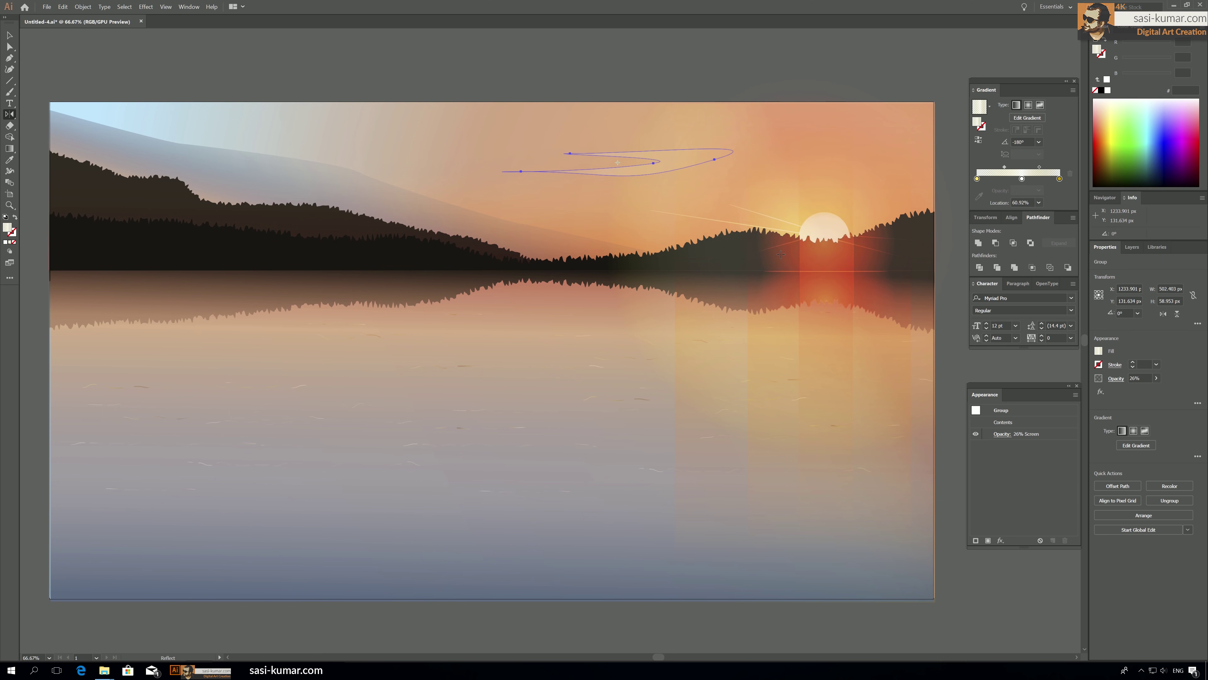
key(ctrl+z)
Reflect a copy of the cloud streak across the horizontal axis and place it on the water below, flattened to about 36 px high.
double_click(9, 114)
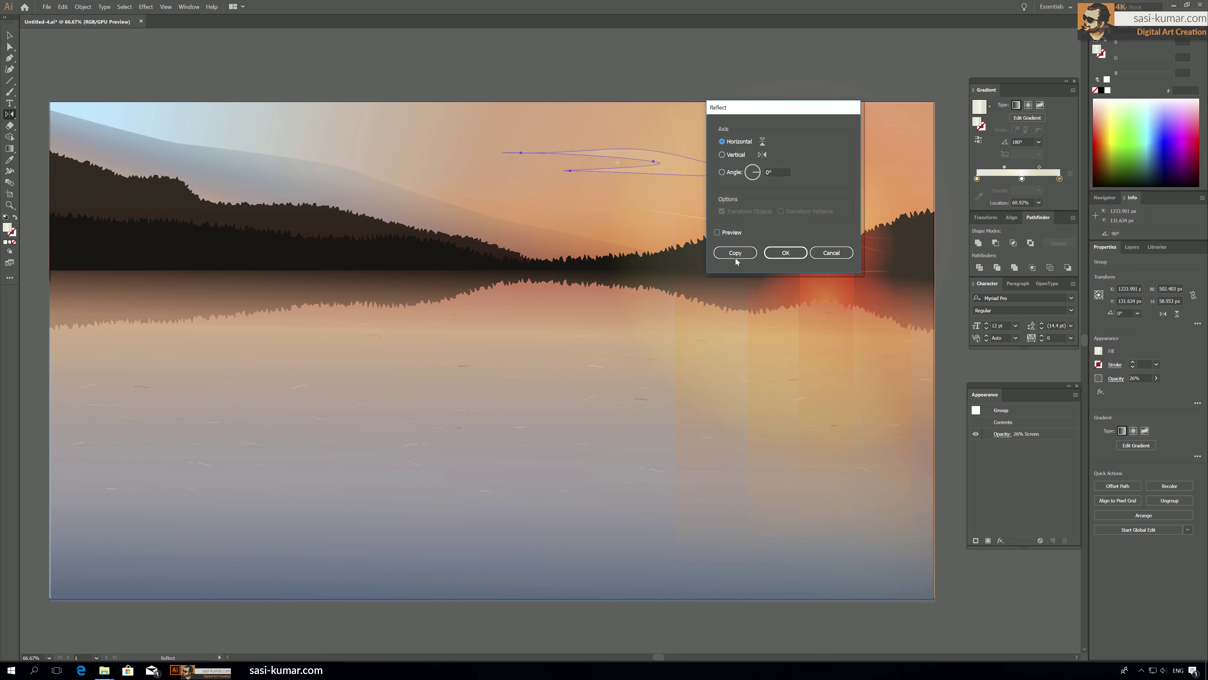
click(735, 255)
key(v)
drag(668, 161, 644, 312)
click(677, 60)
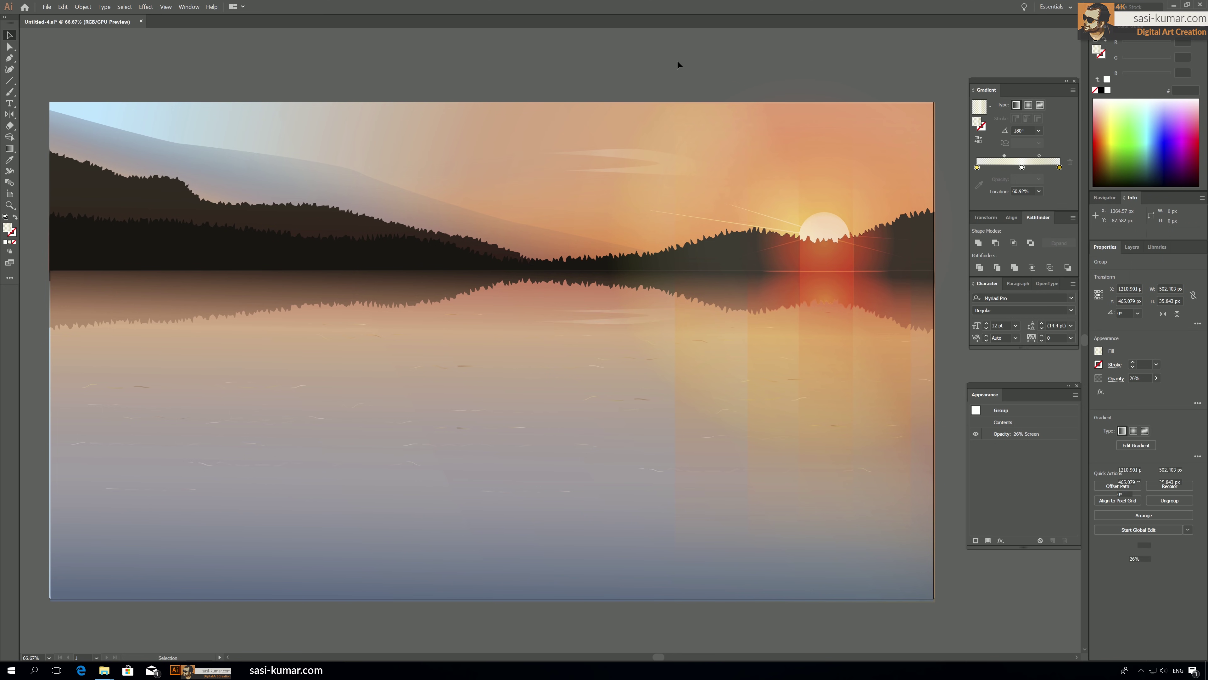
Lower the opacity of the streak's reflection on the water to 9%.
click(650, 318)
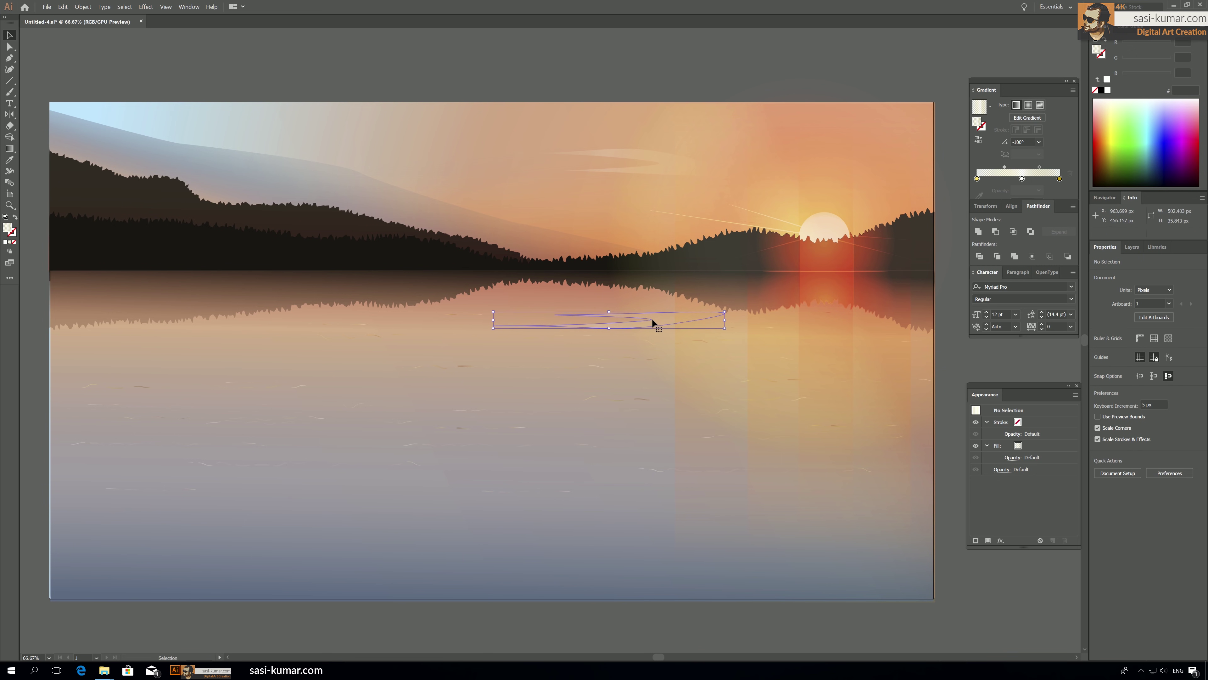
click(1156, 377)
drag(1130, 389, 1122, 389)
click(949, 349)
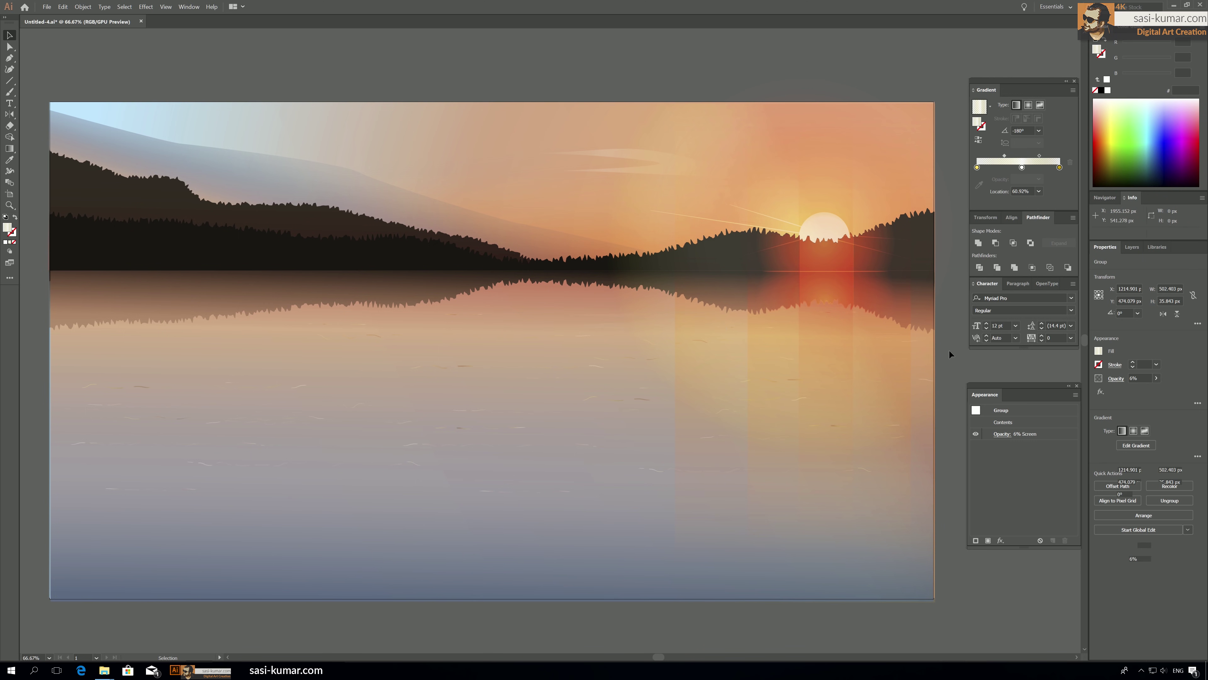
click(641, 320)
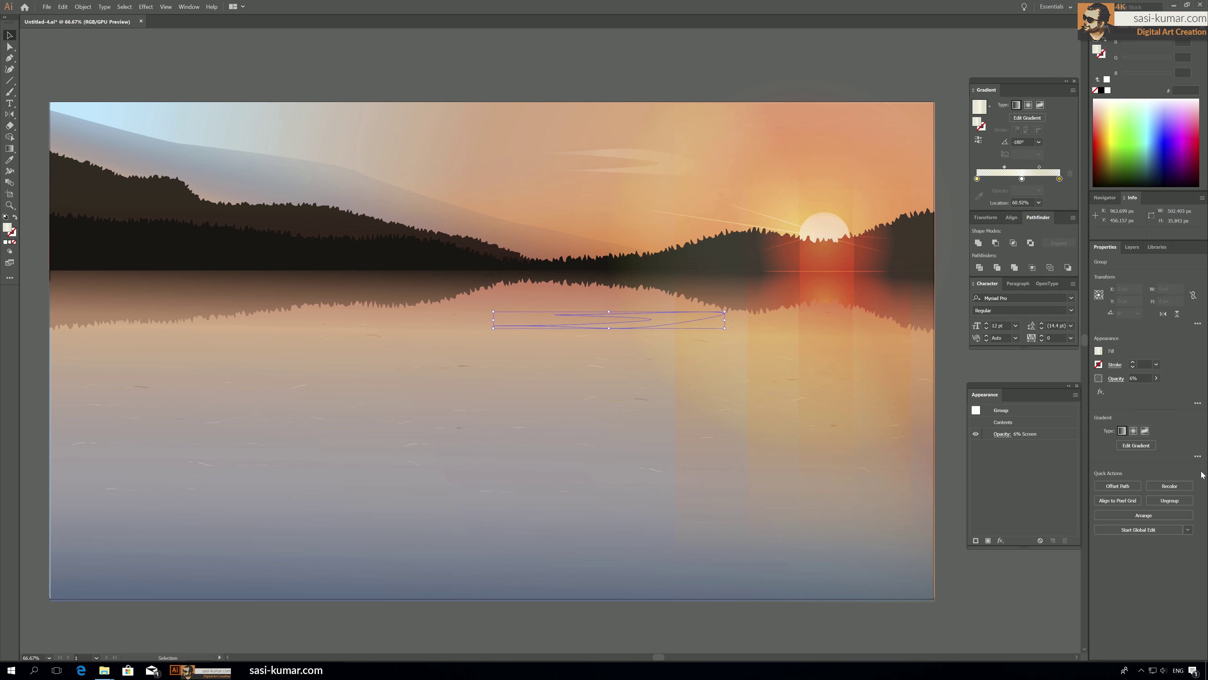
click(1156, 377)
drag(1122, 389, 1123, 389)
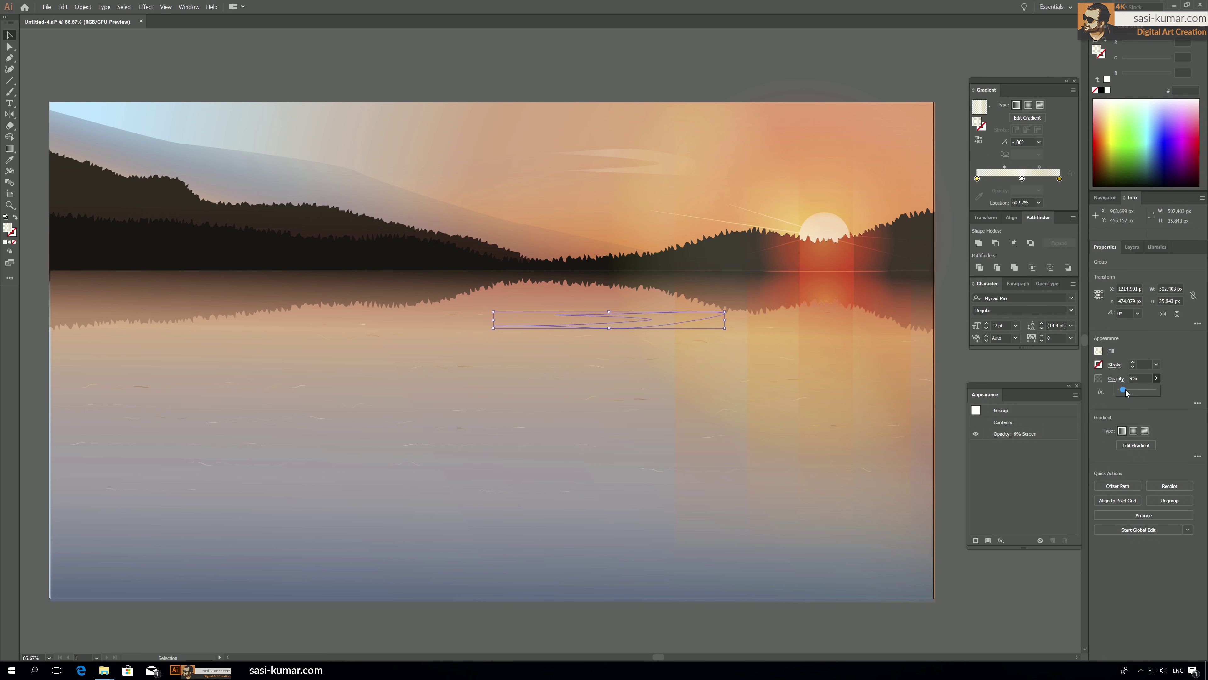
click(959, 369)
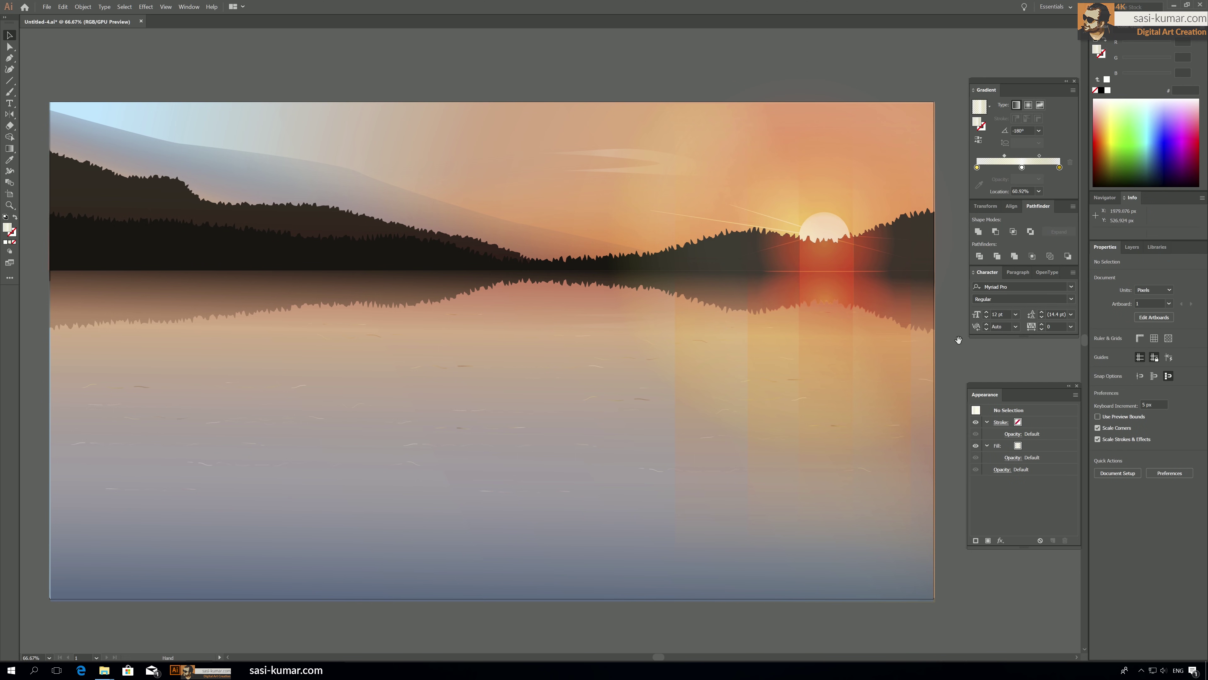
Check the cloud streak against its reflection in the whole artwork and nudge the reflection slightly on the water.
drag(955, 337, 945, 330)
key(ctrl+minus)
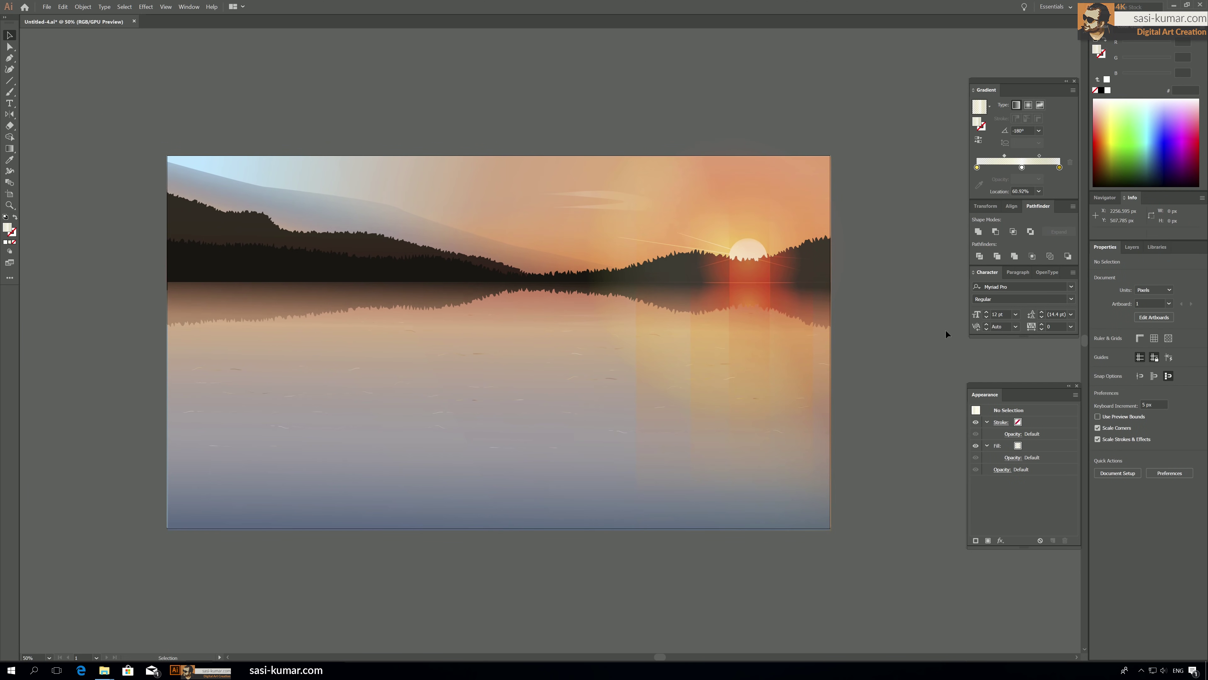
drag(688, 186, 665, 182)
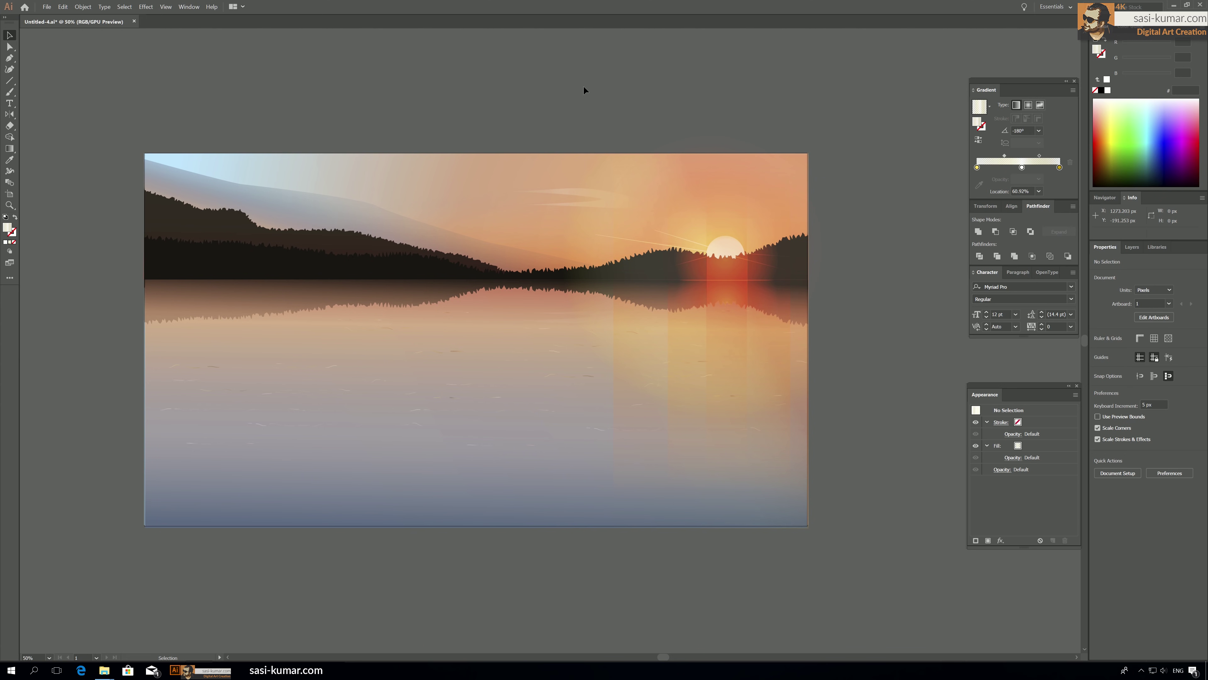
click(599, 193)
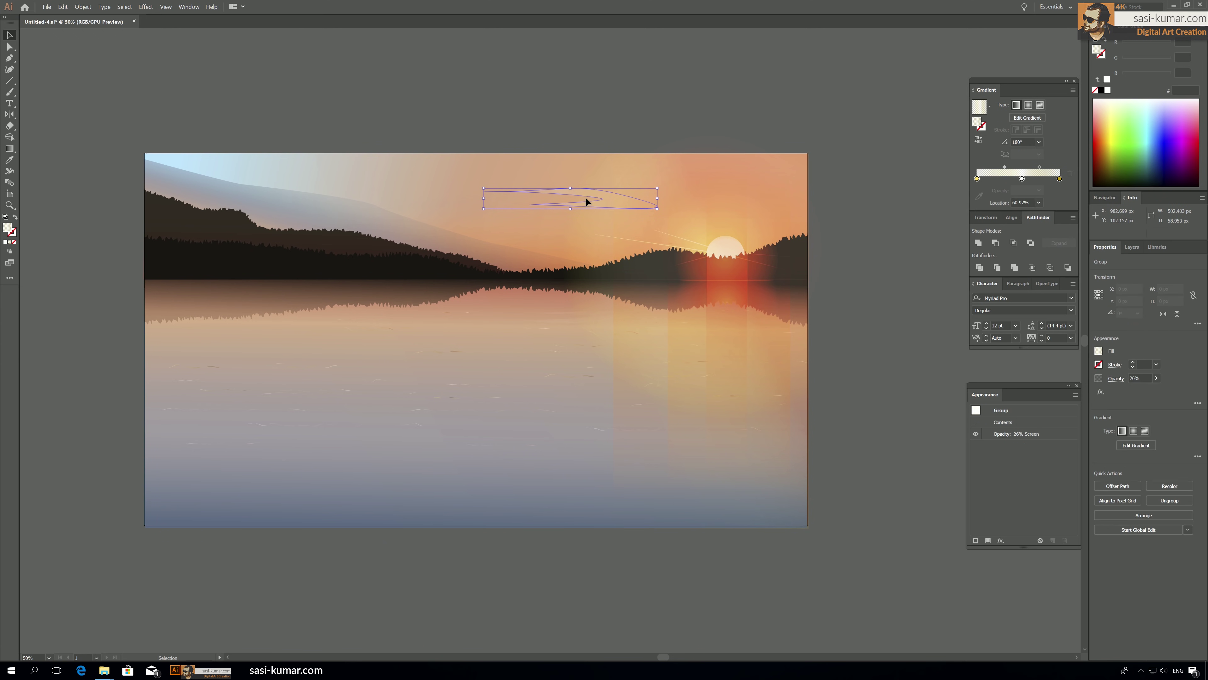
click(570, 186)
click(570, 192)
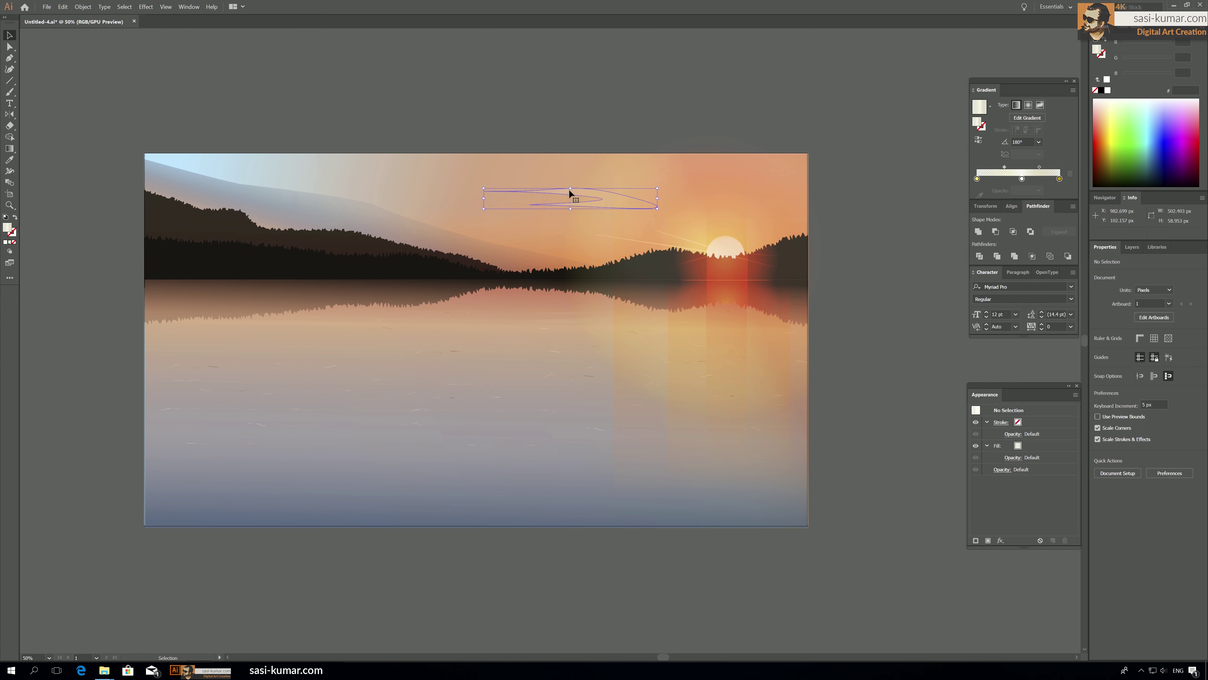
click(600, 140)
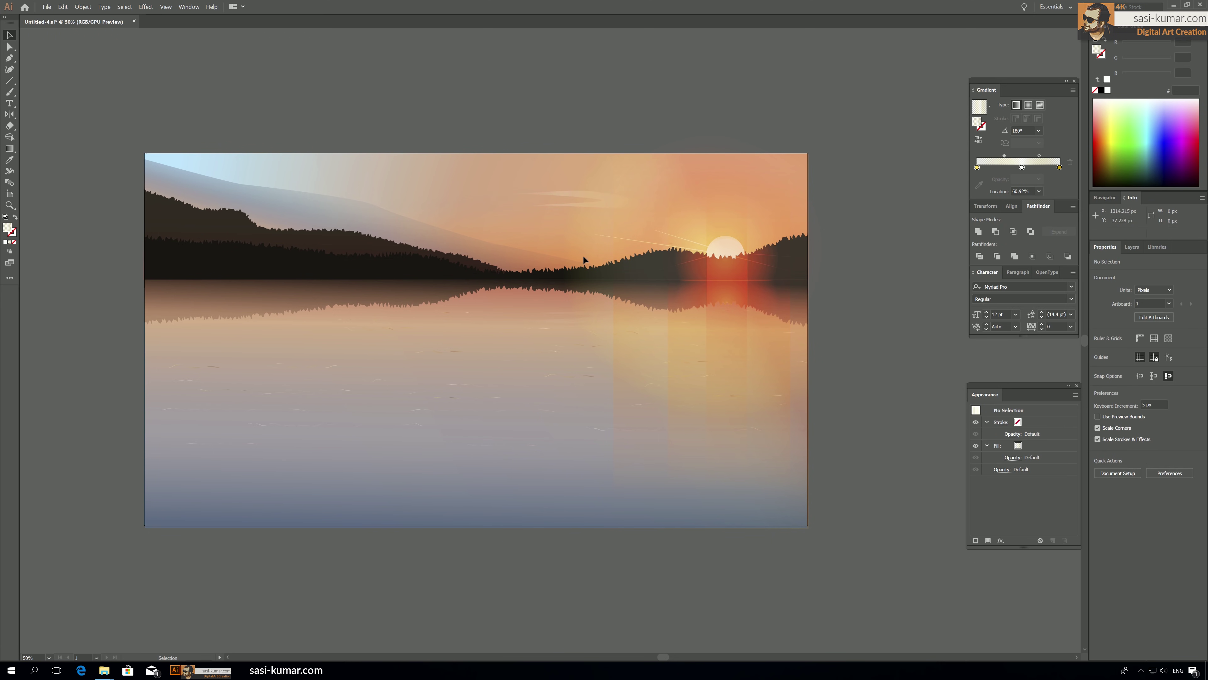
click(589, 317)
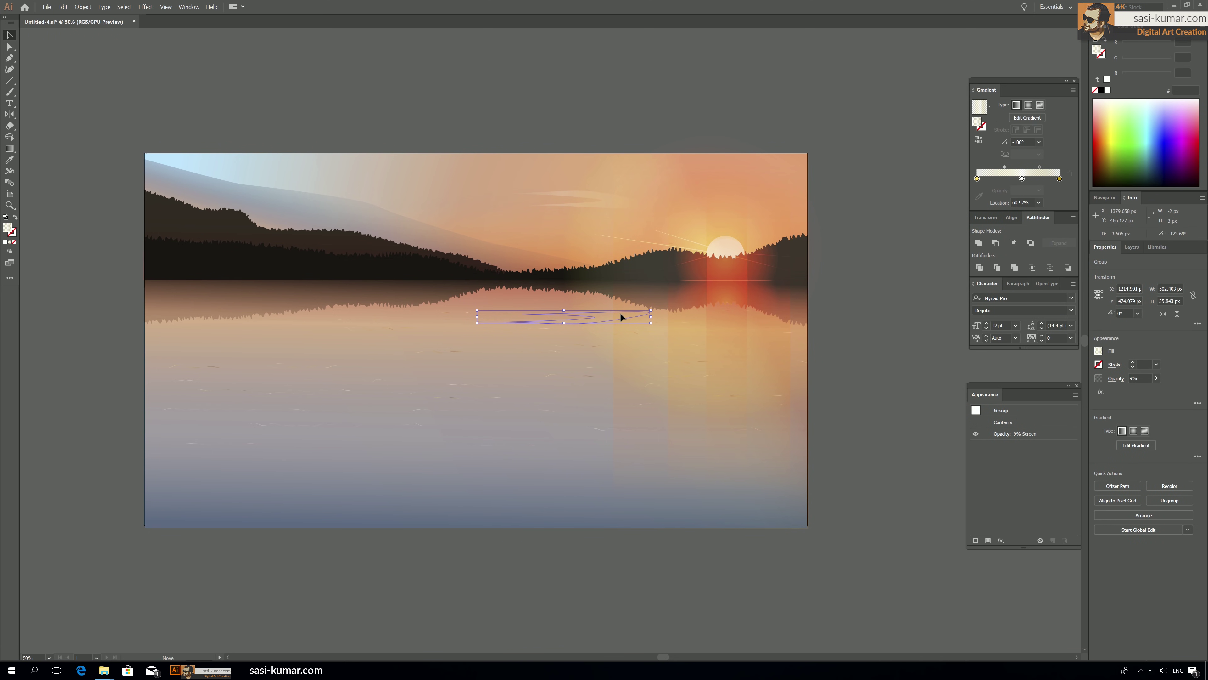
click(878, 300)
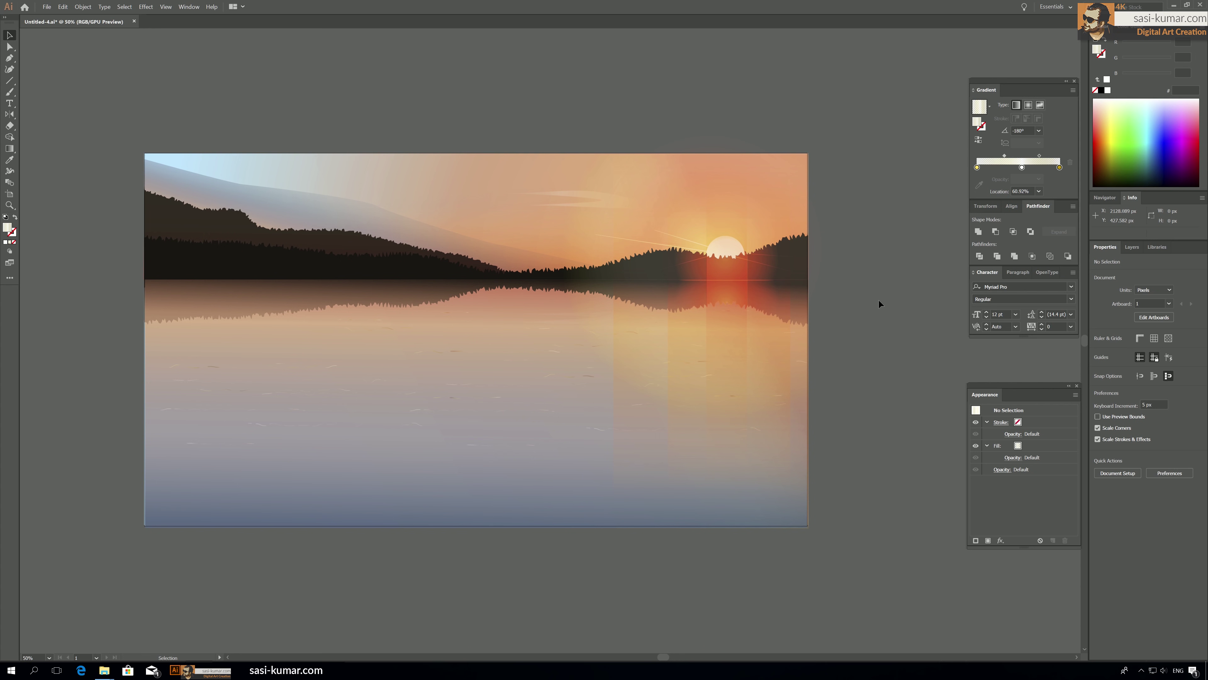